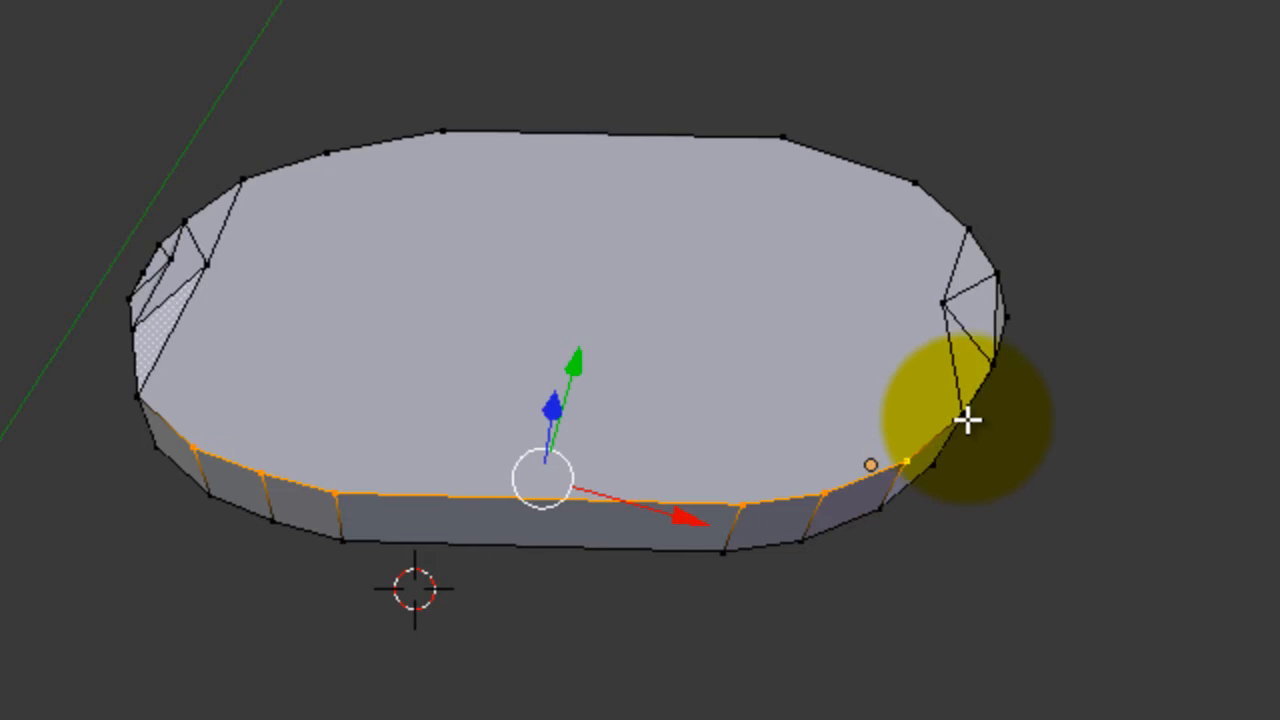
Add the top rim vertices around the right-hand rounded end of the plate, including its small triangular facets, to the selection.
right_click(970, 408, "shift")
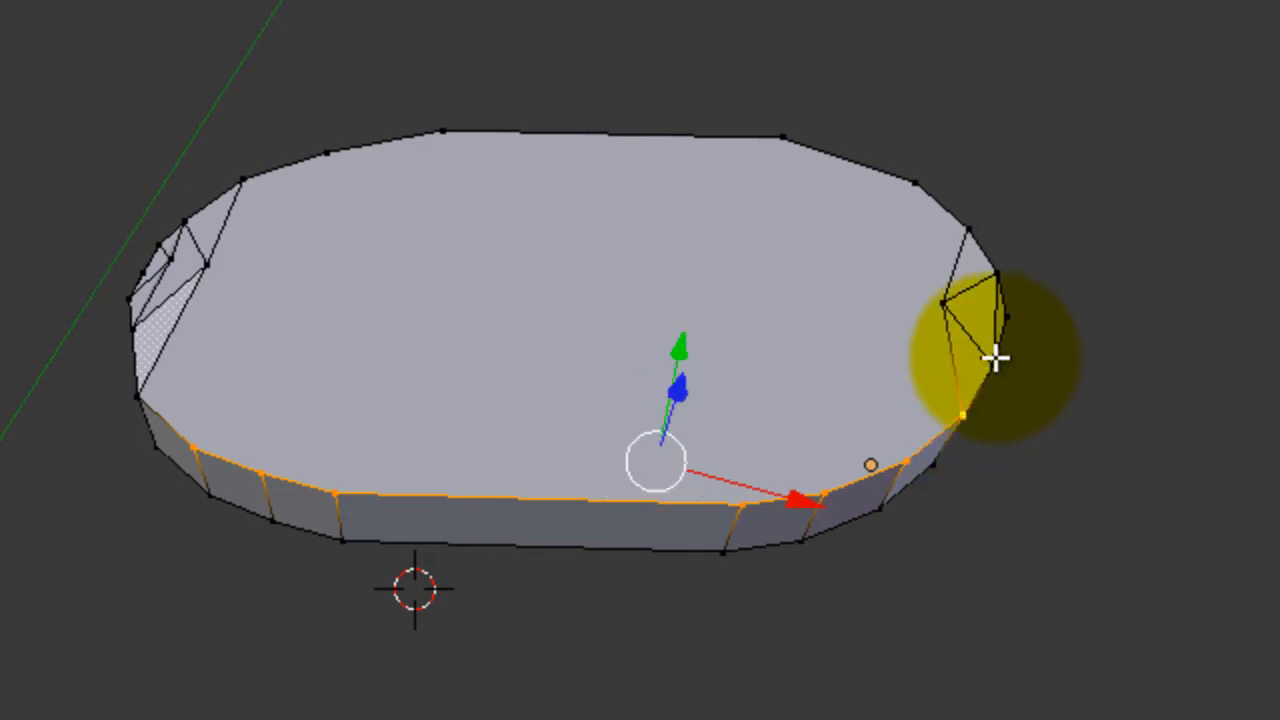
right_click(996, 352, "shift")
right_click(1002, 308, "shift")
right_click(974, 291, "shift")
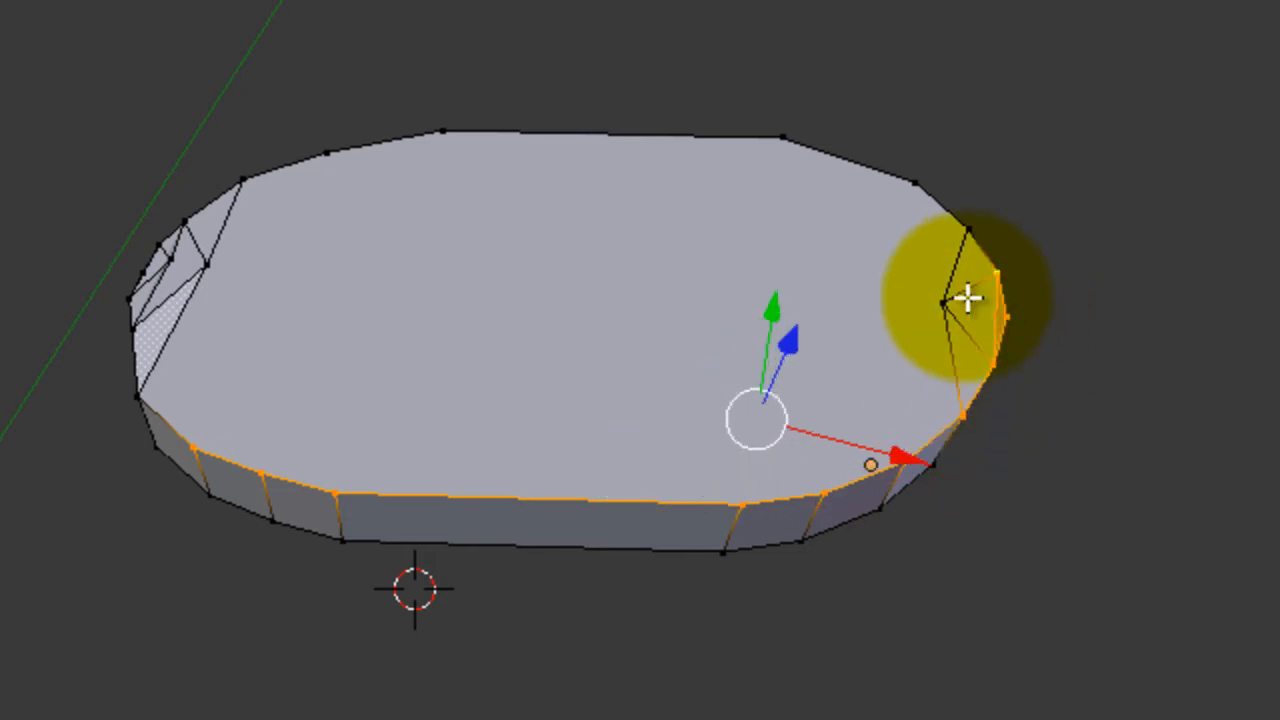
right_click(951, 300, "shift")
right_click(951, 238, "shift")
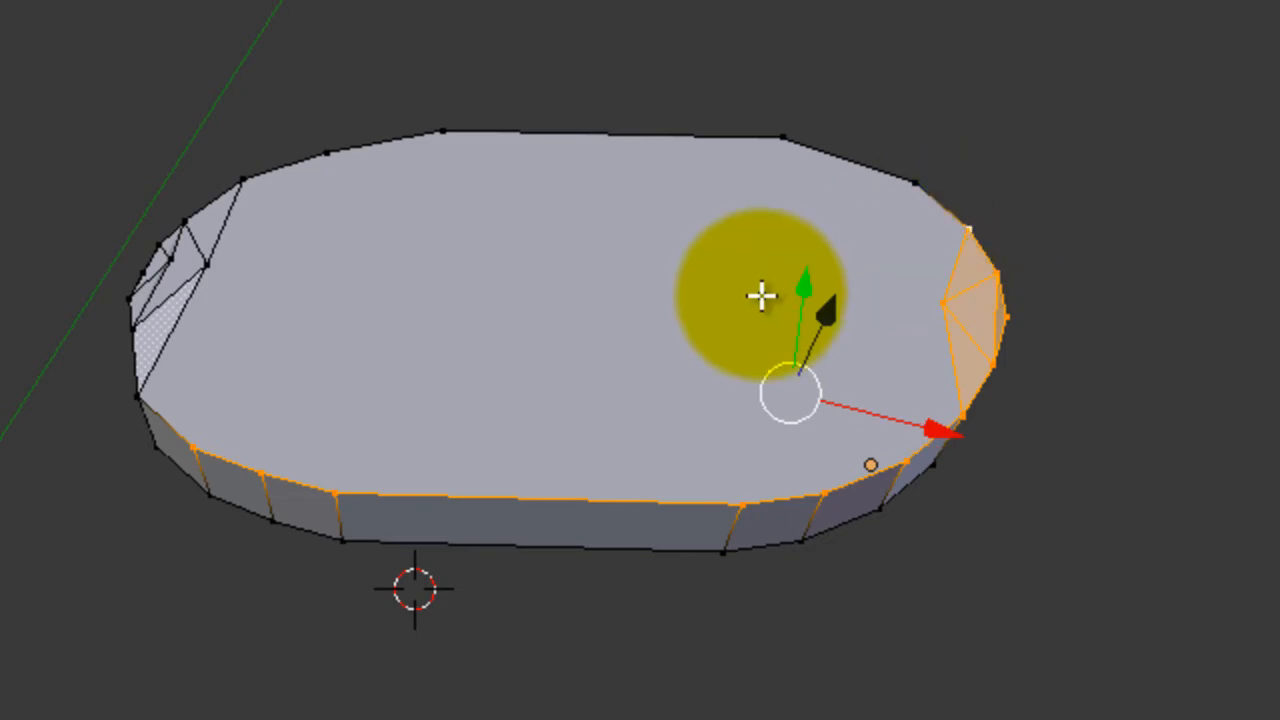
Extend the vertex selection along the far edge and across to the near corner so the large top face is fully selected.
right_click(902, 177, "shift")
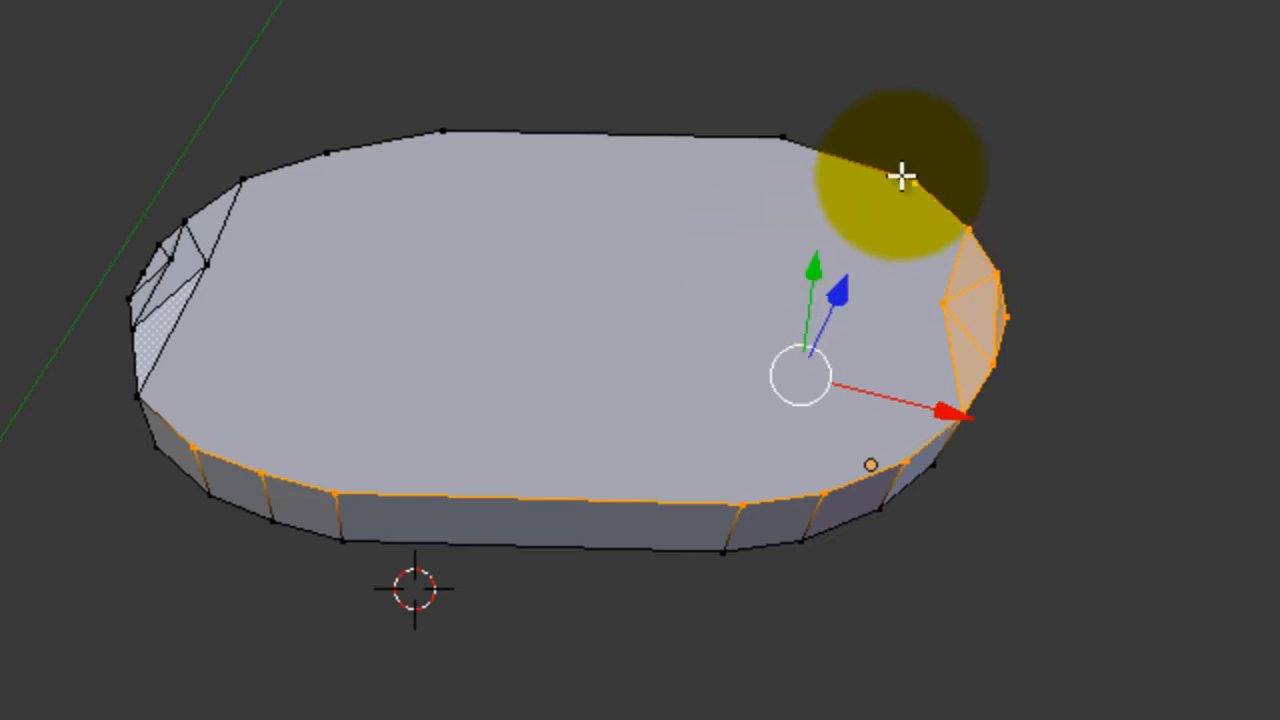
right_click(786, 138, "shift")
right_click(449, 132, "shift")
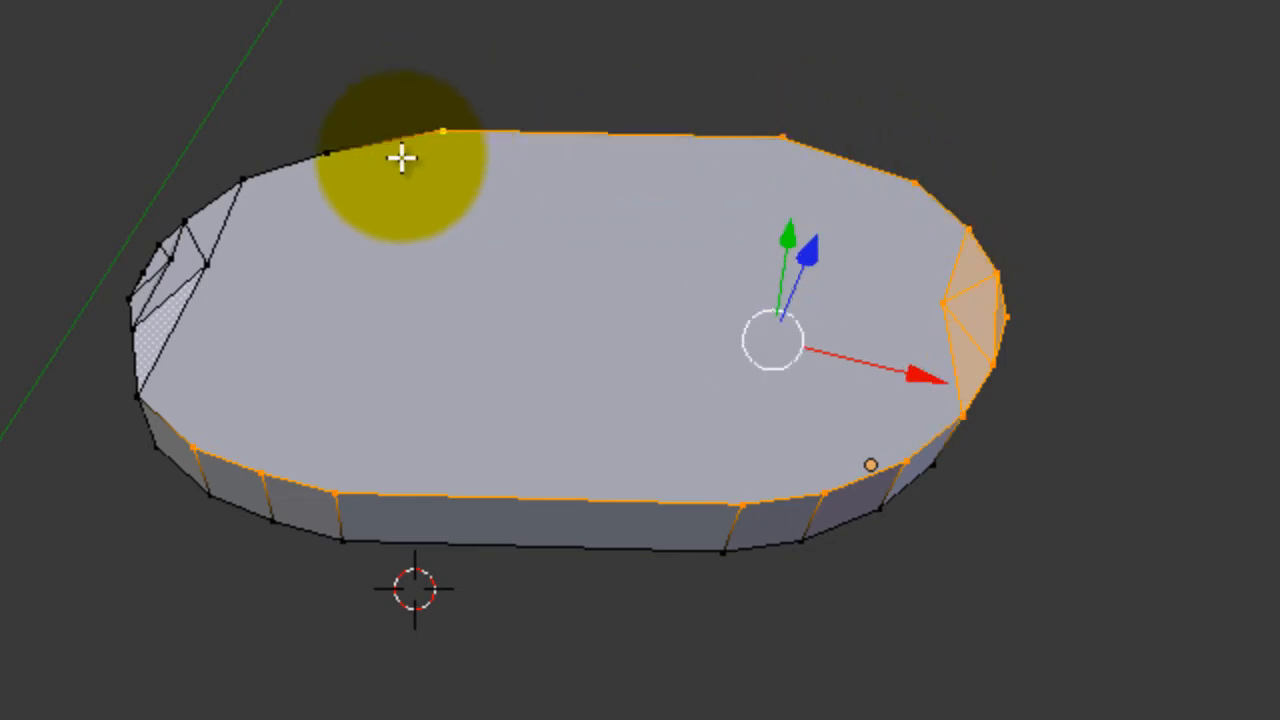
right_click(318, 158, "shift")
right_click(247, 184, "shift")
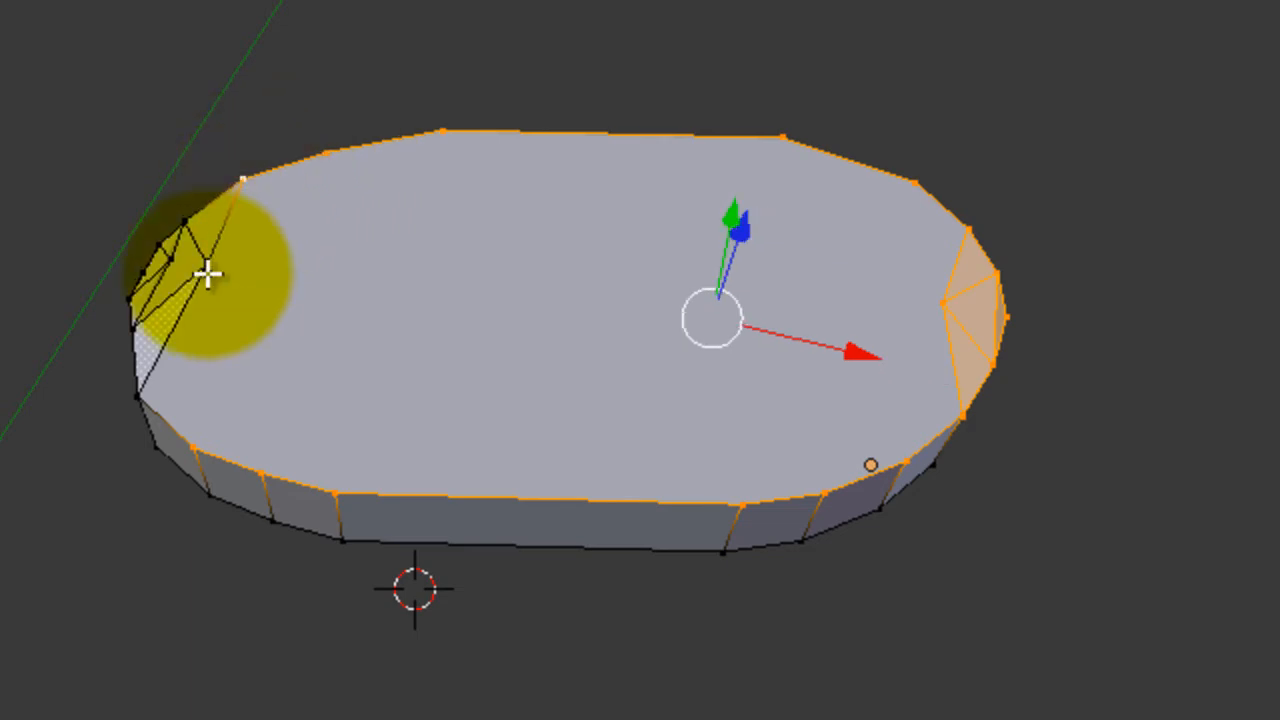
right_click(207, 267, "shift")
right_click(139, 387, "shift")
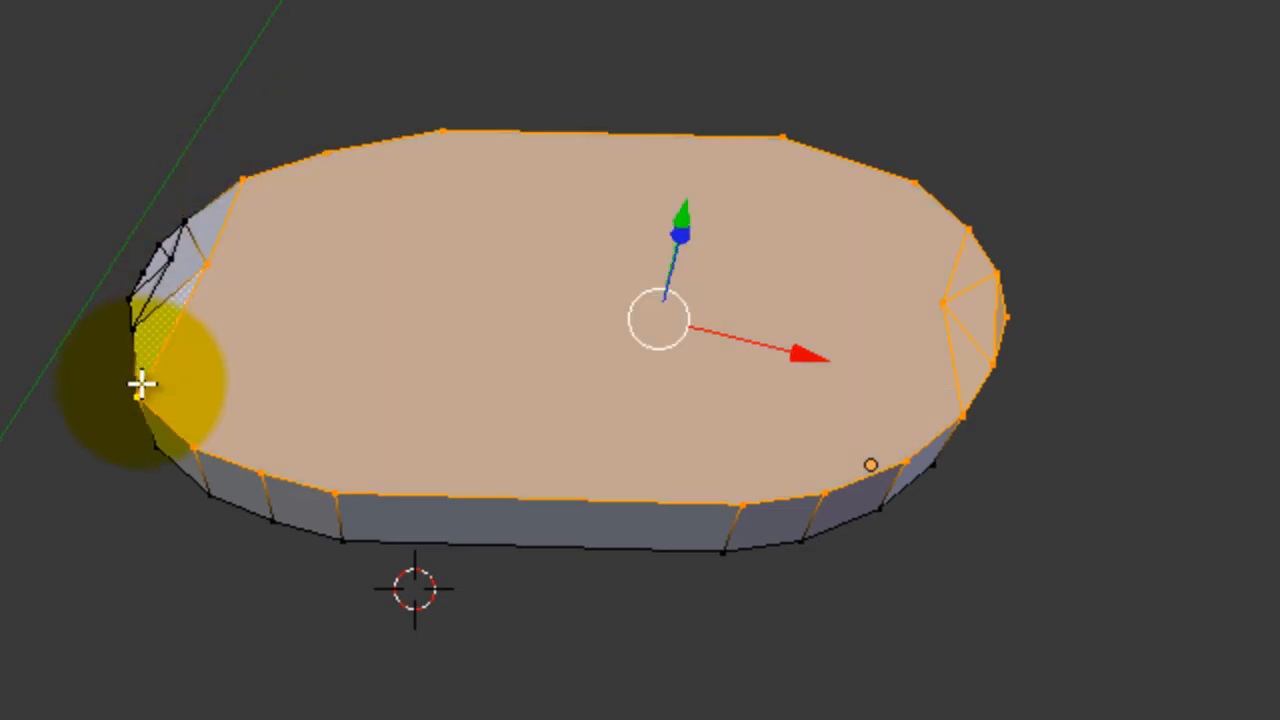
Add the remaining vertices of the small triangular facets at the left-hand rounded end to the top face selection.
right_click(138, 322, "shift")
right_click(167, 266, "shift")
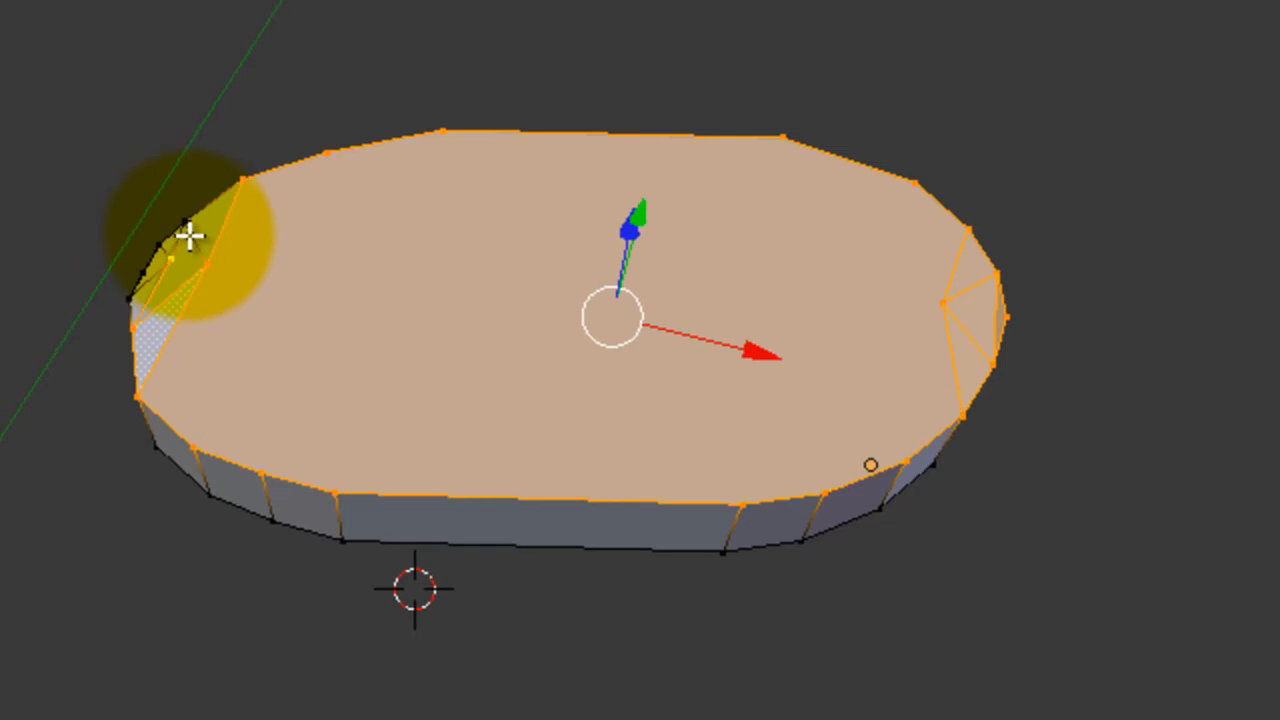
right_click(183, 226, "shift")
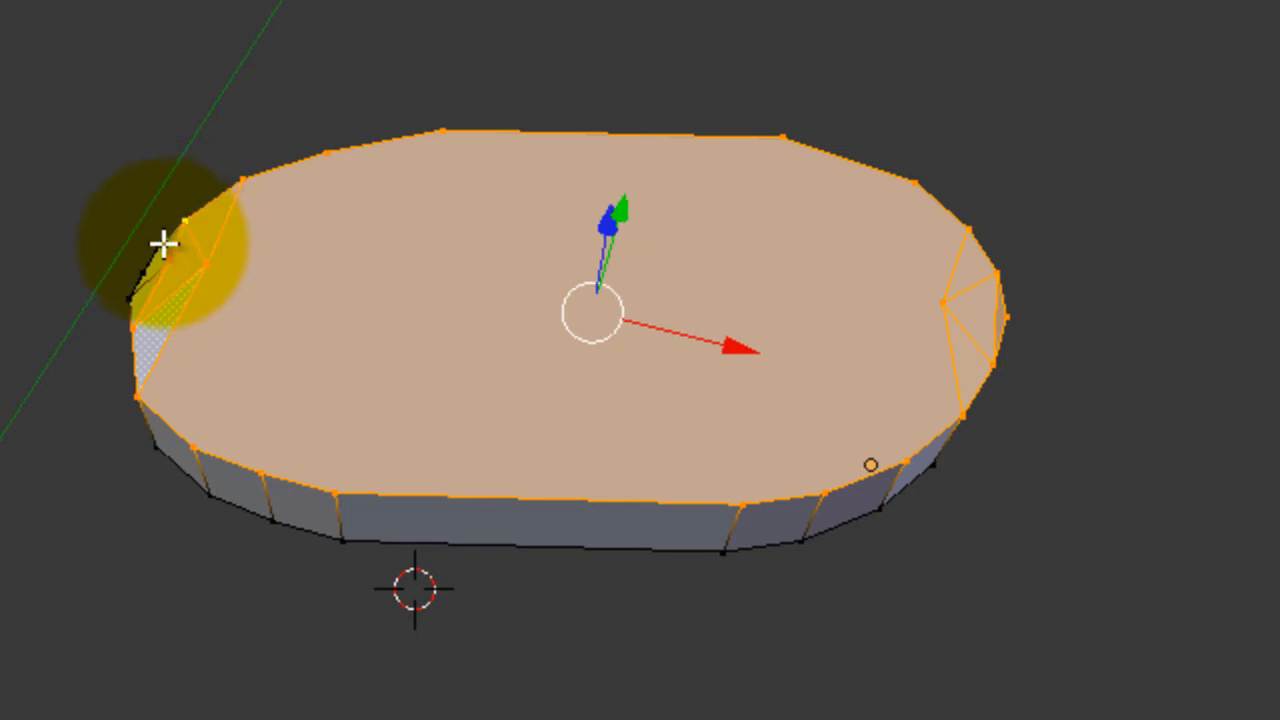
right_click(161, 245, "shift")
right_click(136, 288, "shift")
right_click(169, 323, "shift")
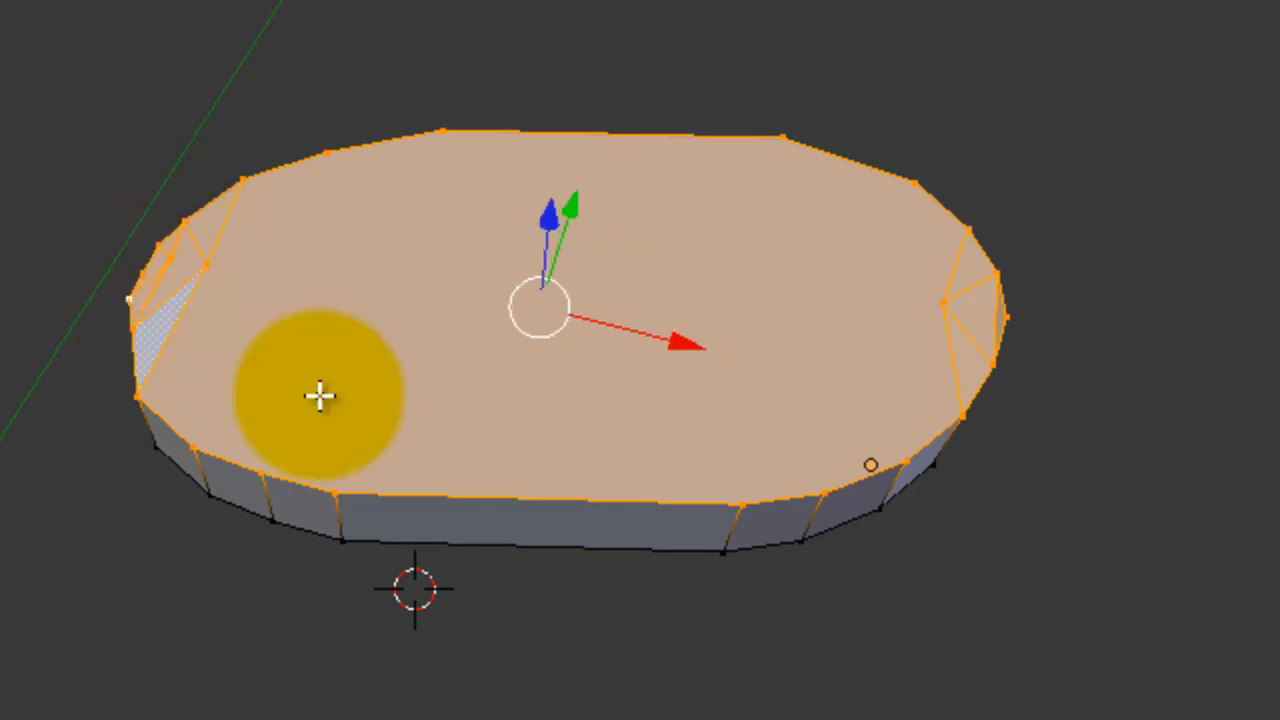
Try to inset the plate's top face by extruding it and scaling it inward.
middle_click_drag(703, 591, 722, 492)
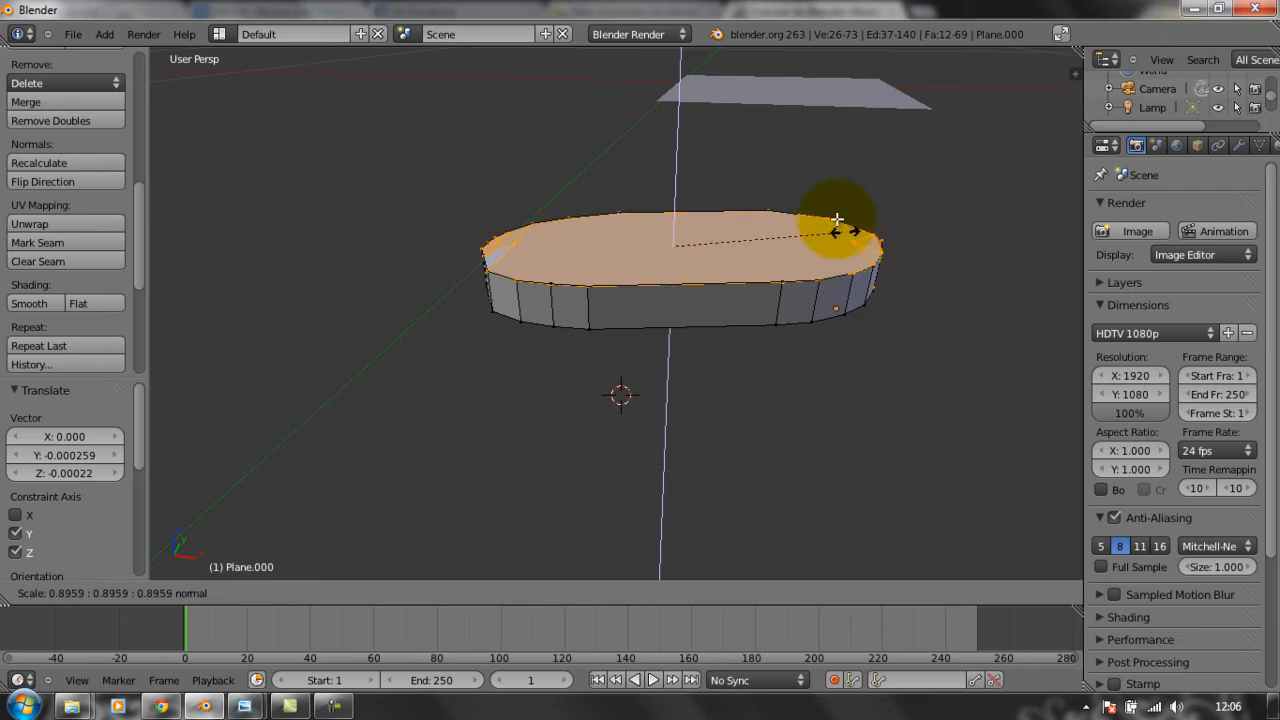
middle_click(679, 231)
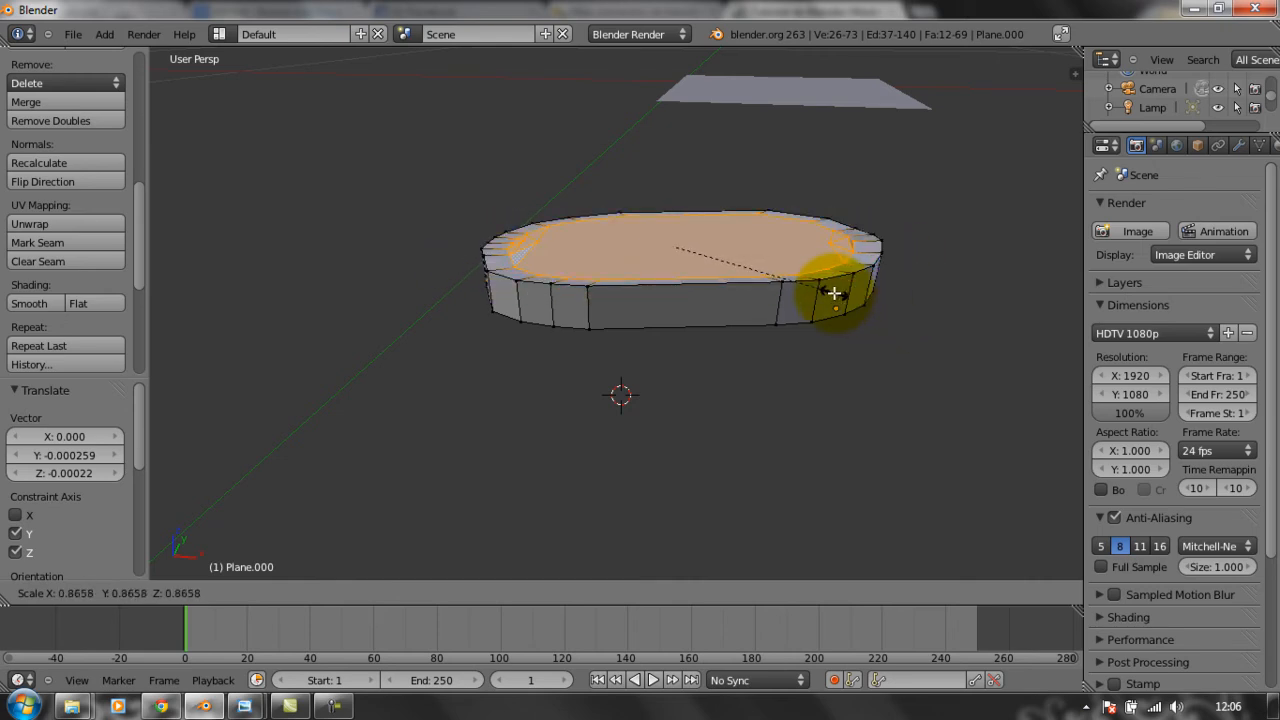
middle_click_drag(834, 293, 828, 325)
key("ctrl+z")
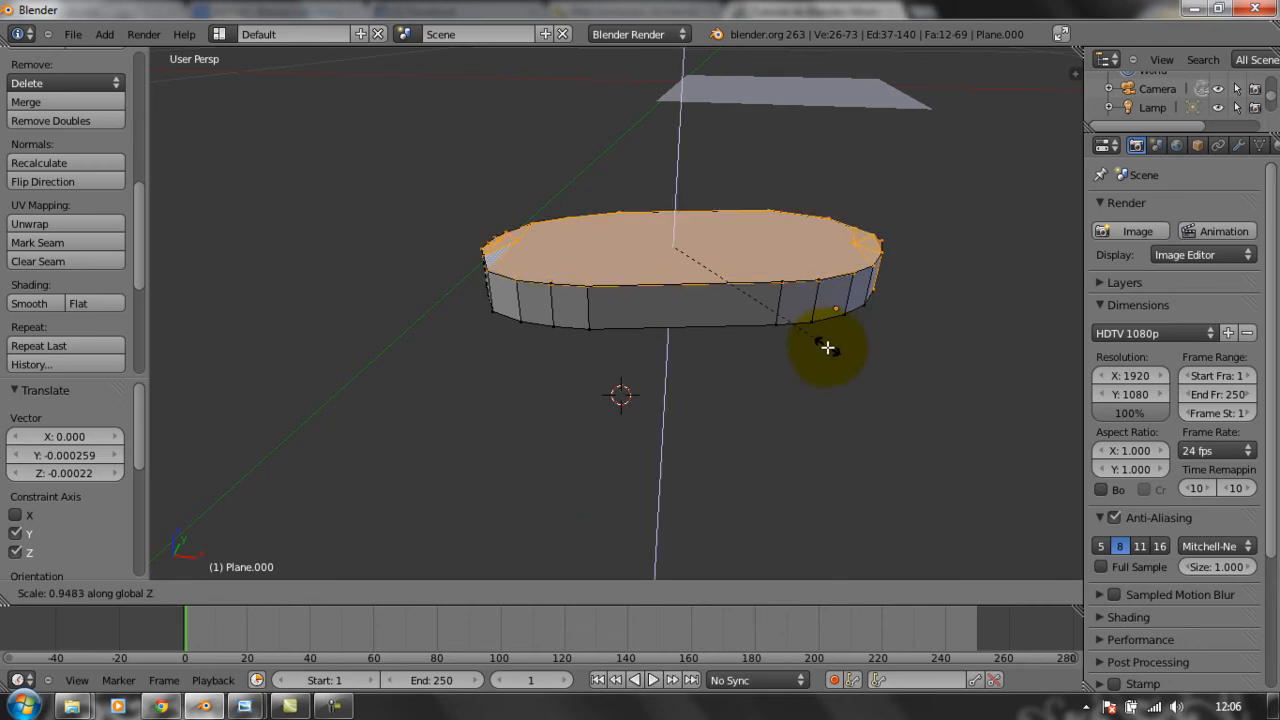
right_click(812, 452)
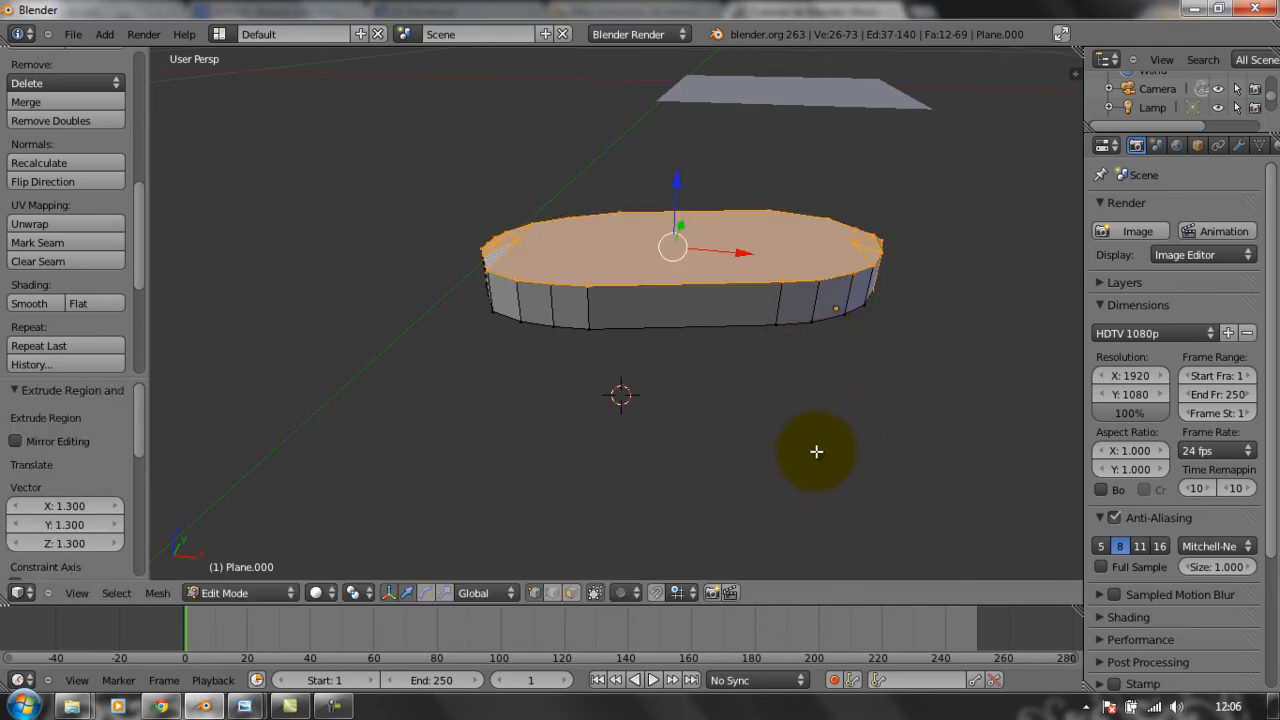
key("ctrl+z")
Extrude the selected top face of the rounded plate.
middle_click_drag(795, 398, 789, 366)
key("e")
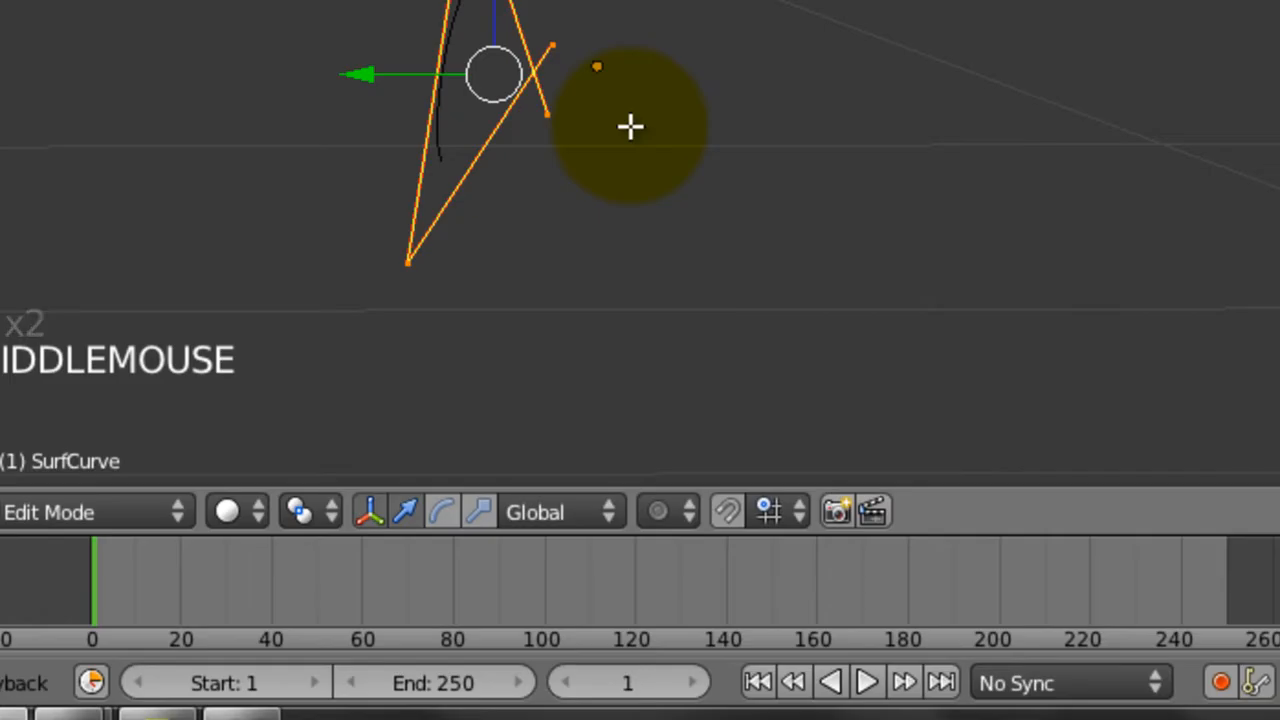
Extrude the four control points of the surface curve sideways a short distance to form a thin strip.
middle_click_drag(630, 126, 685, 130)
key("e")
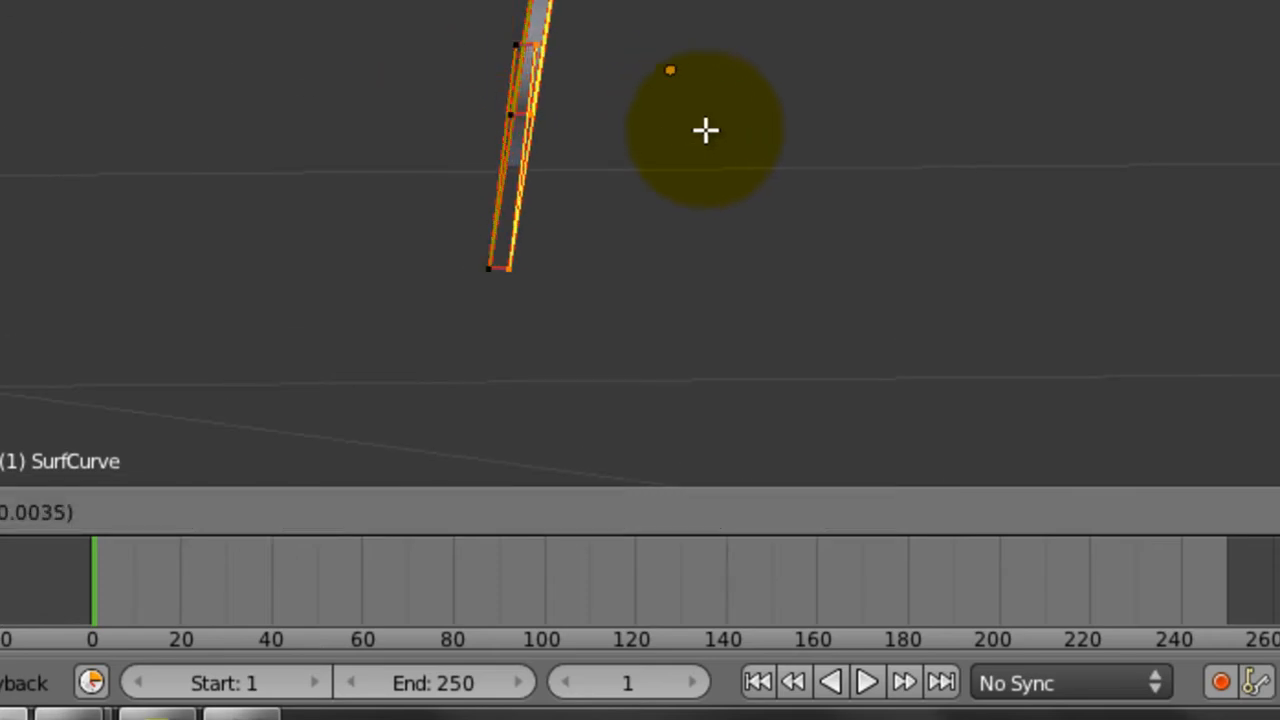
left_click(705, 130)
middle_click_drag(706, 129, 119, 193)
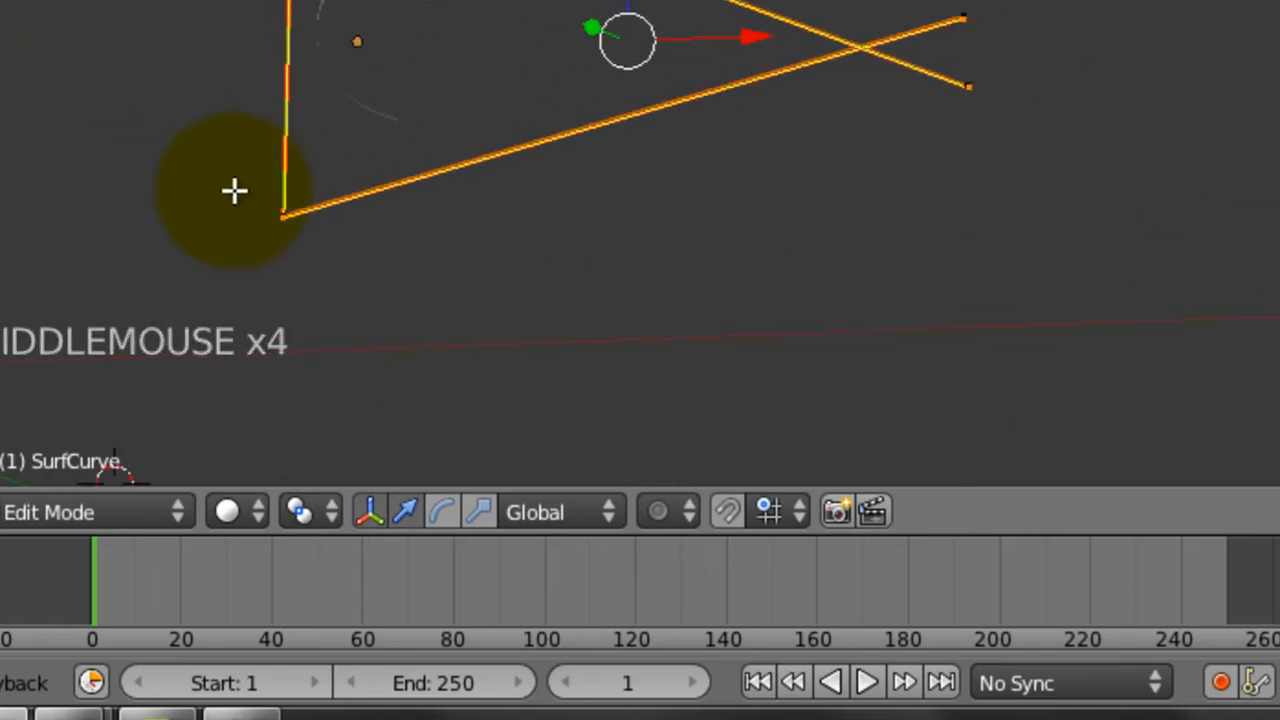
Extrude the outer row of SurfCurve control points again and bring the new row slightly inward.
key("e")
left_click(368, 222)
key("e")
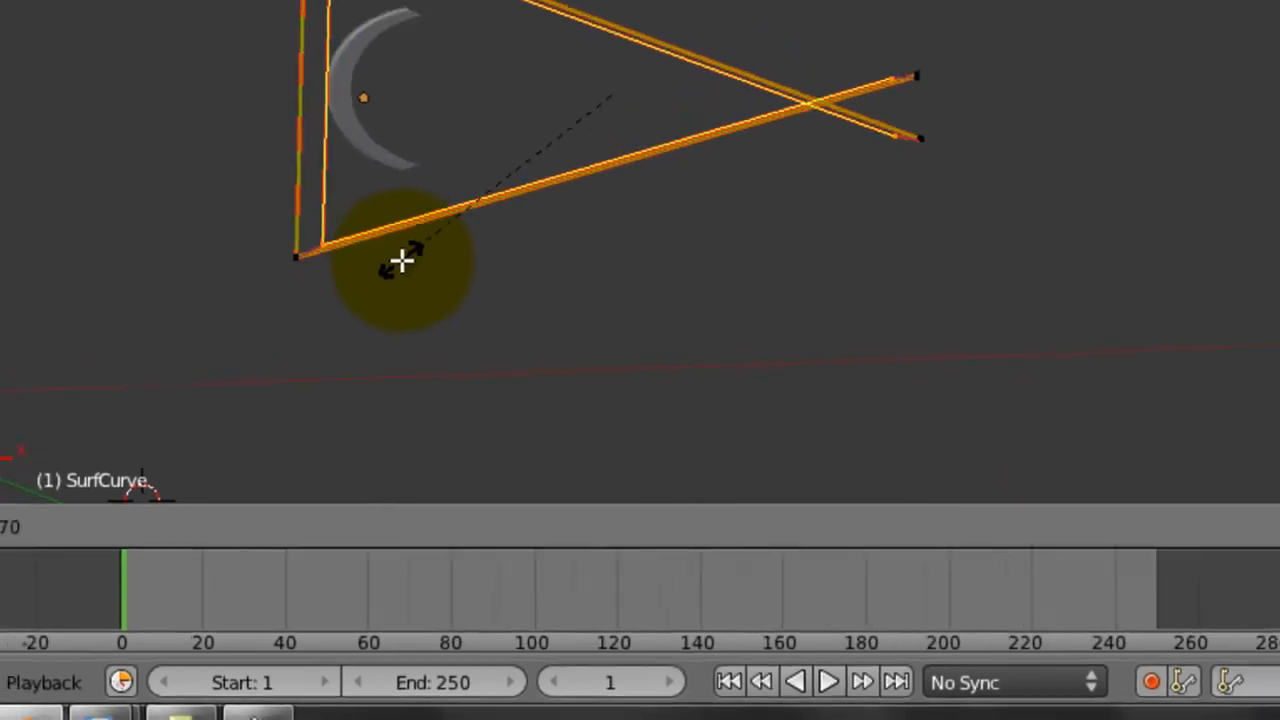
left_click(399, 221)
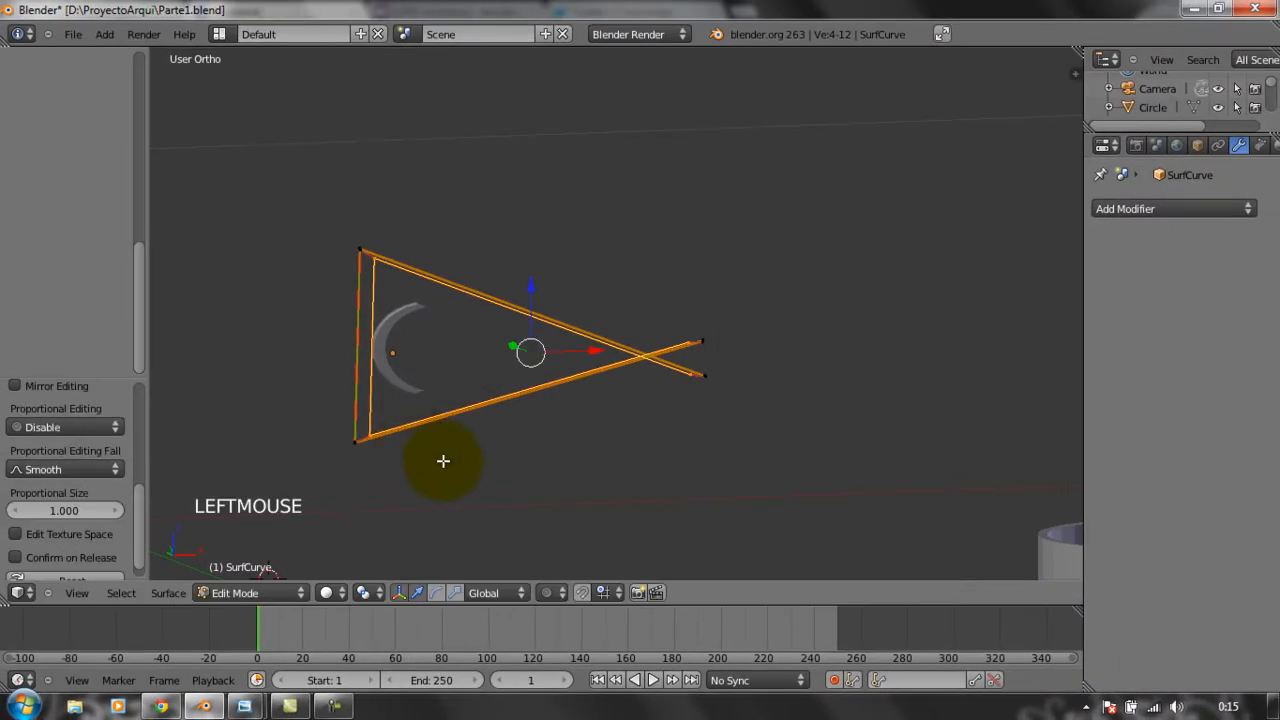
Extrude one more row of four control points back toward the crescent's other side and scale it to give the strip thickness.
middle_click_drag(443, 461, 855, 472)
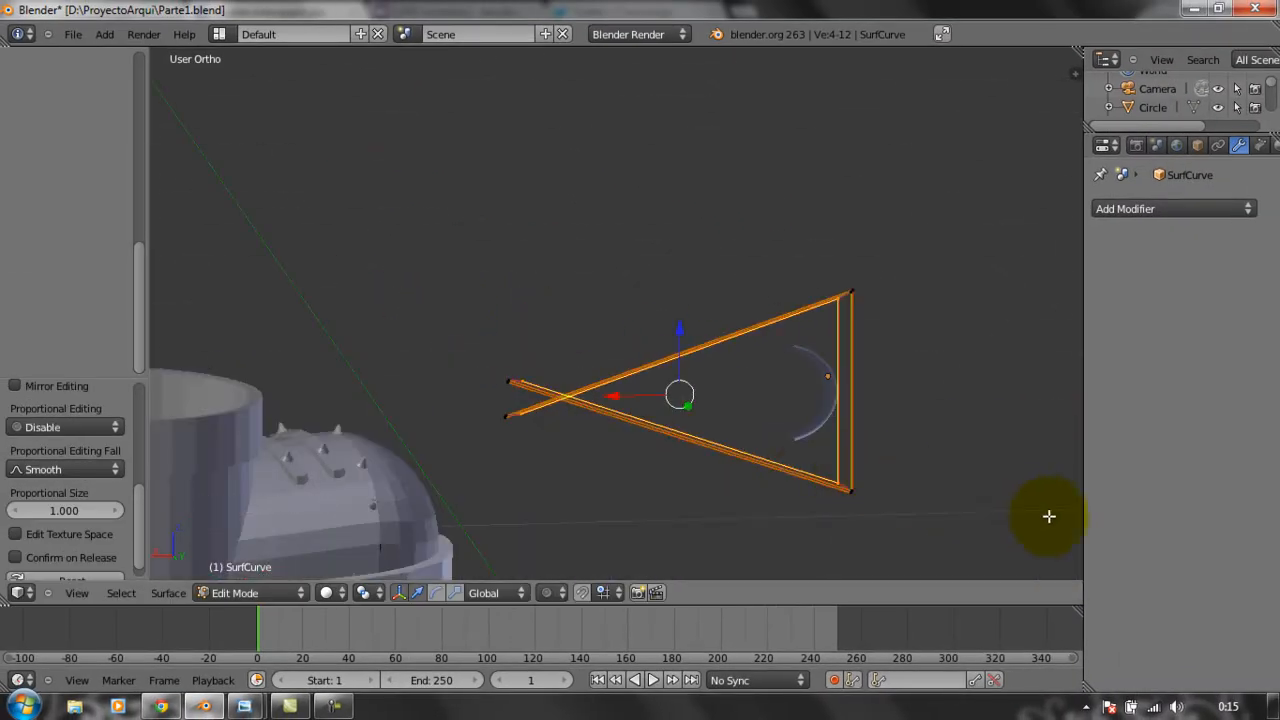
middle_click_drag(661, 528, 828, 522)
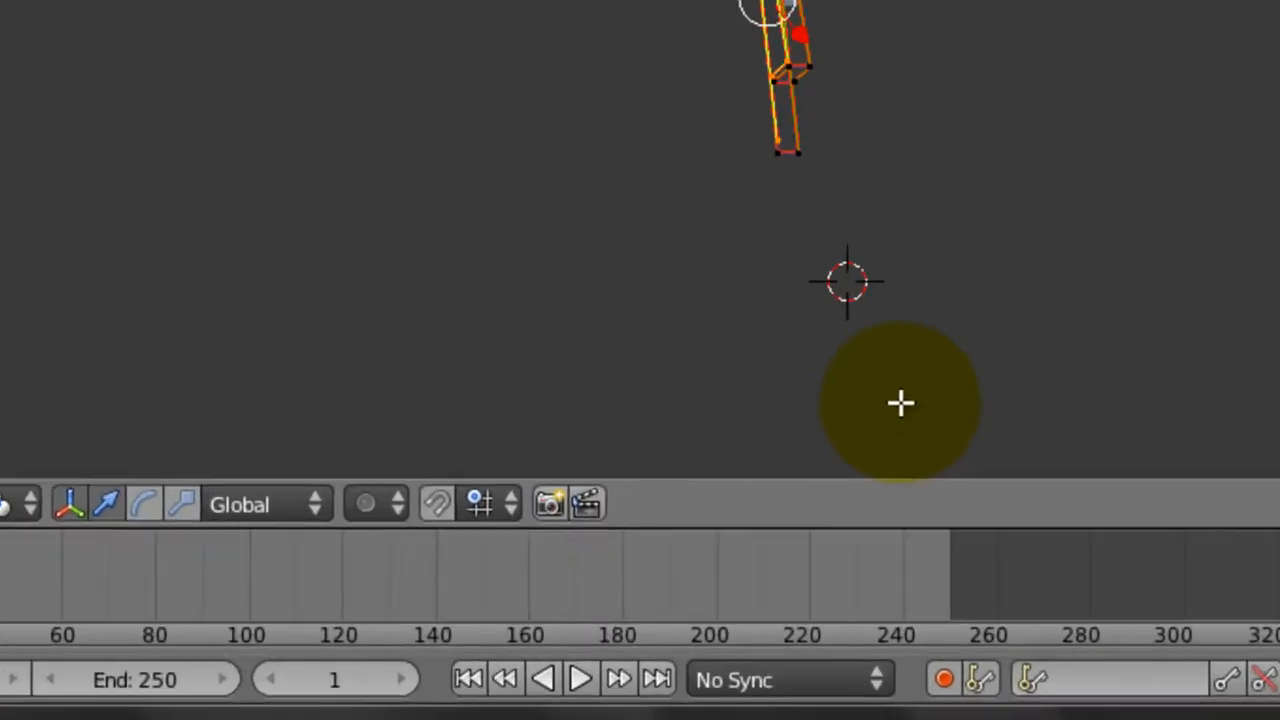
middle_click_drag(946, 330, 769, 340)
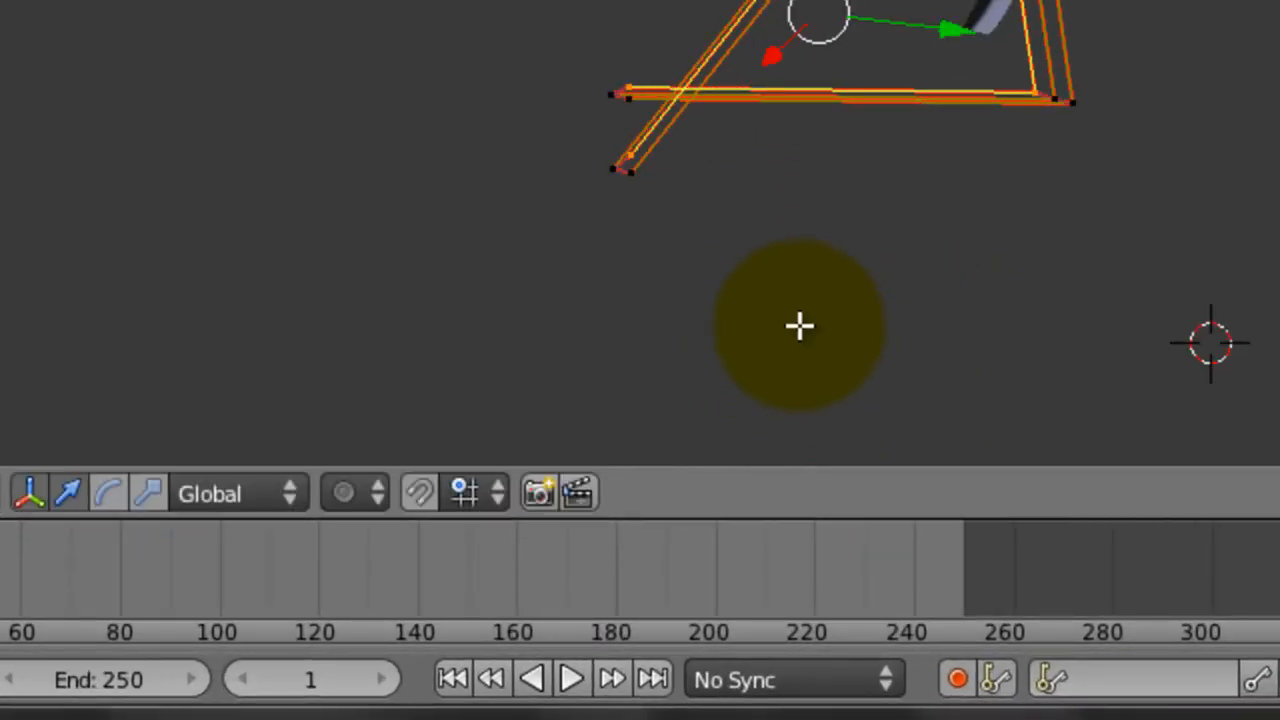
key("s")
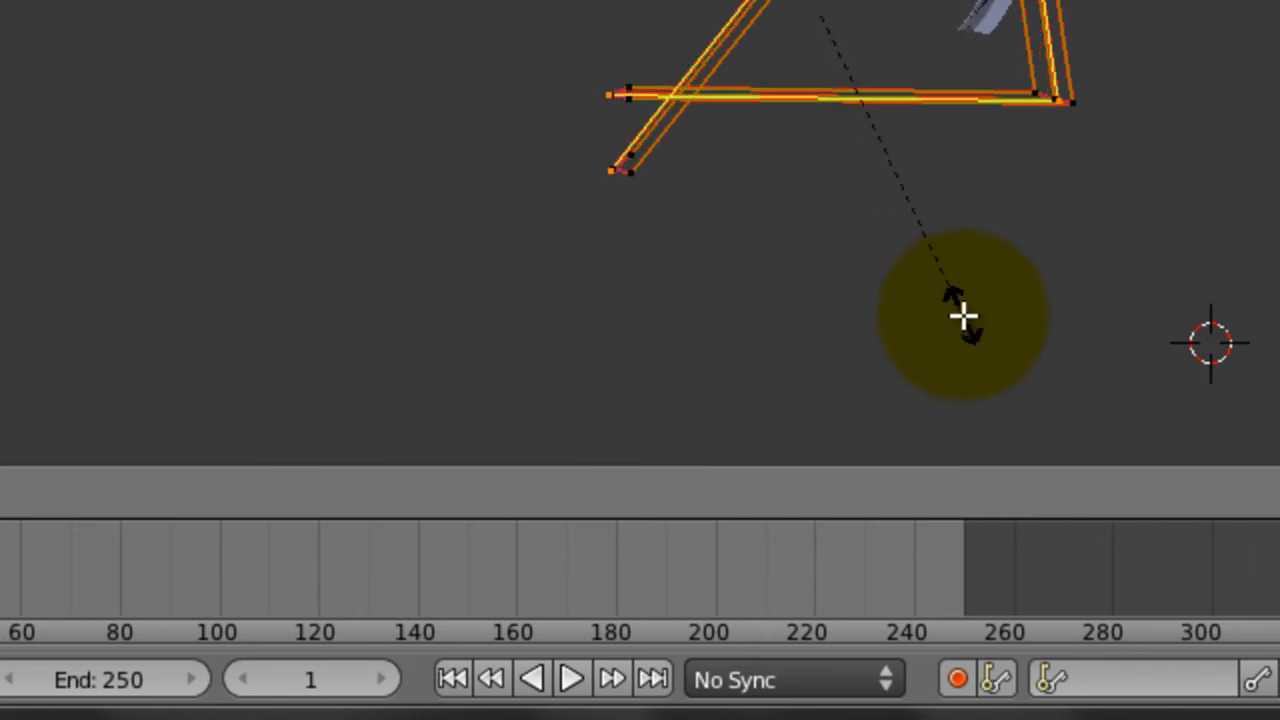
middle_click_drag(966, 317, 178, 181)
left_click(1065, 307)
middle_click_drag(284, 204, 170, 188)
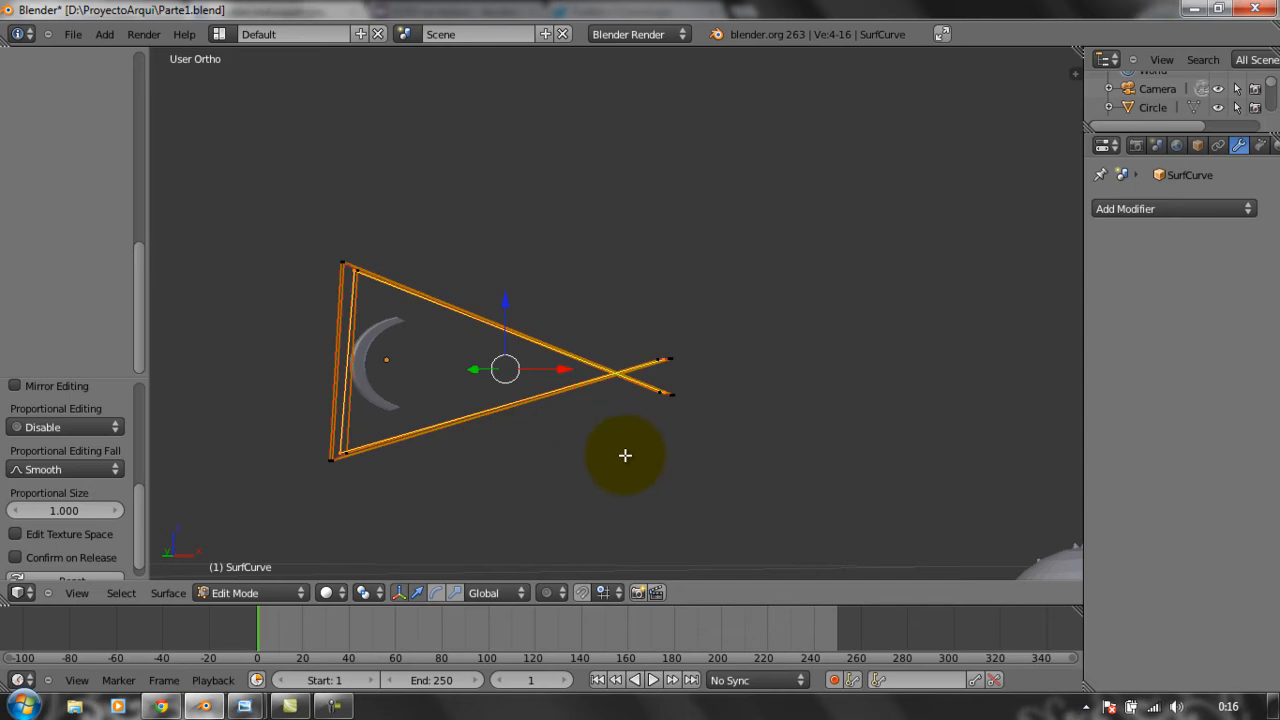
Switch the crescent surface to Object Mode and move it along the global axes onto the boot.
middle_click_drag(625, 455, 646, 474)
scroll(644, 474, "down", 1)
scroll(644, 474, "up", 1)
scroll(644, 474, "down", 1)
scroll(646, 470, "up", 1)
scroll(650, 470, "down", 3)
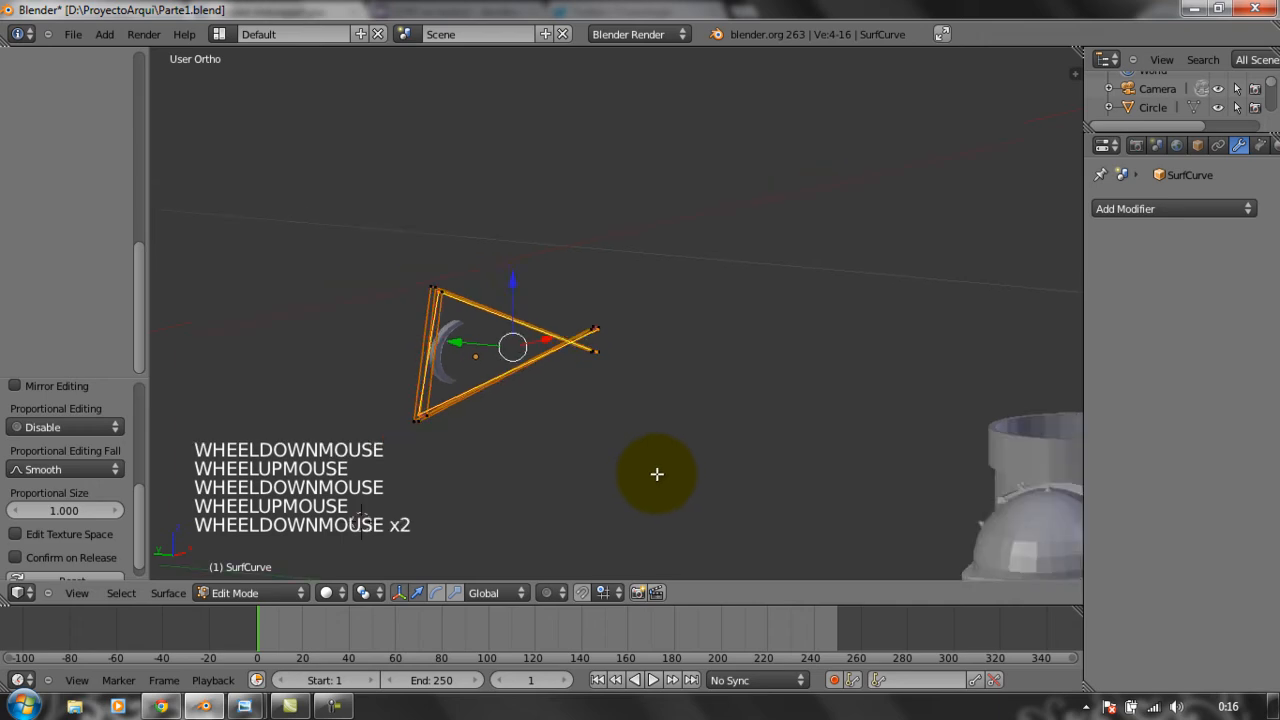
left_click(276, 593)
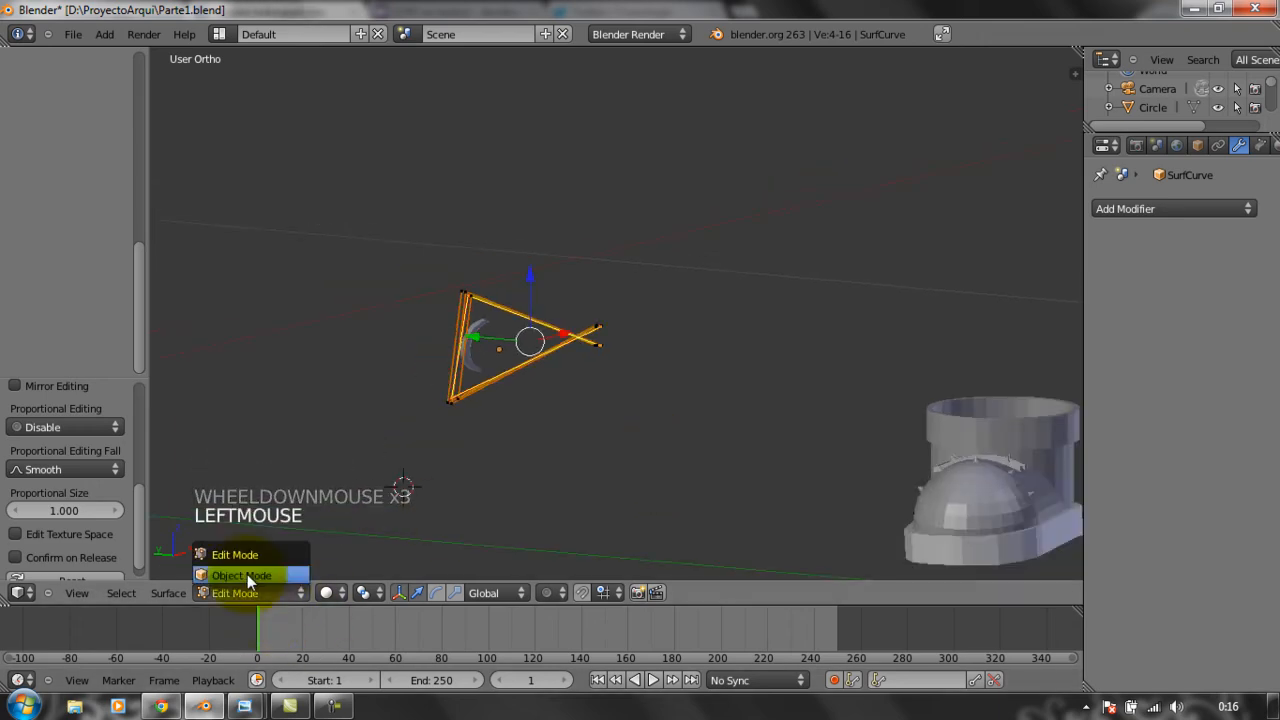
left_click(247, 574)
left_click_drag(532, 344, 665, 366)
left_click_drag(588, 316, 590, 316)
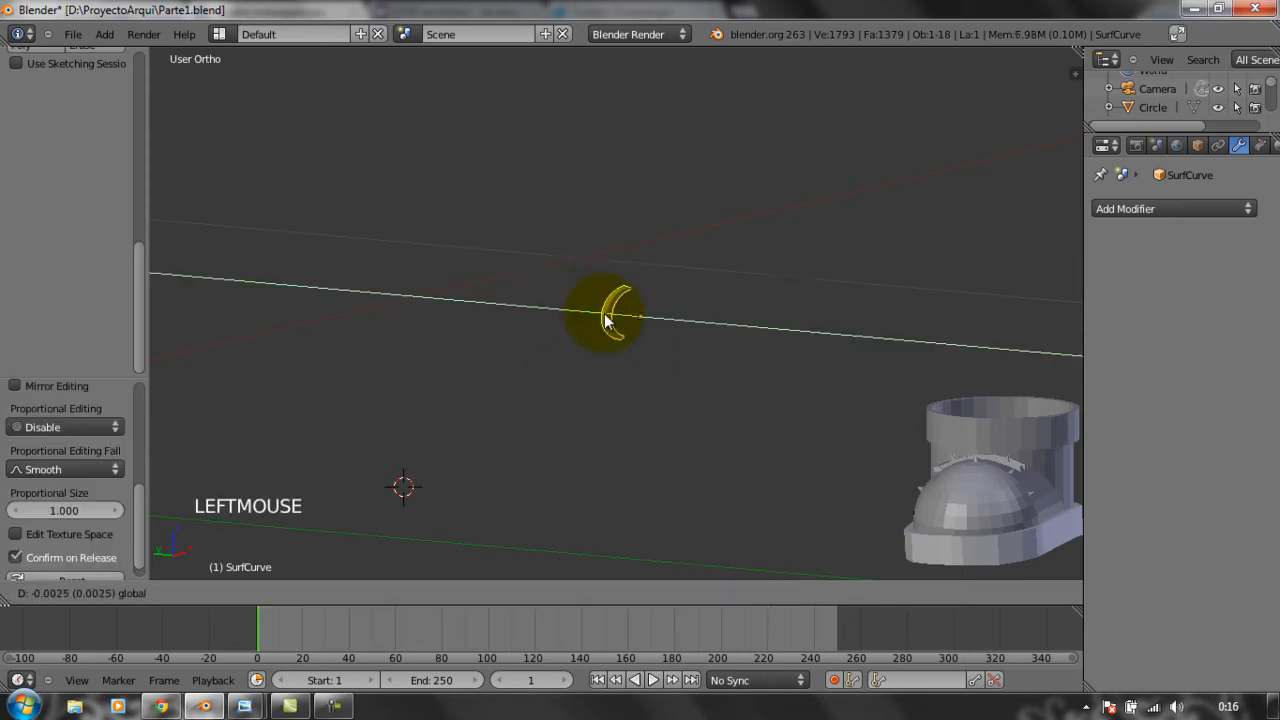
left_click_drag(936, 411, 934, 414)
Rotate the crescent surface, seen from above, so it lies across the front of the boot's shaft.
middle_click_drag(891, 457, 947, 385)
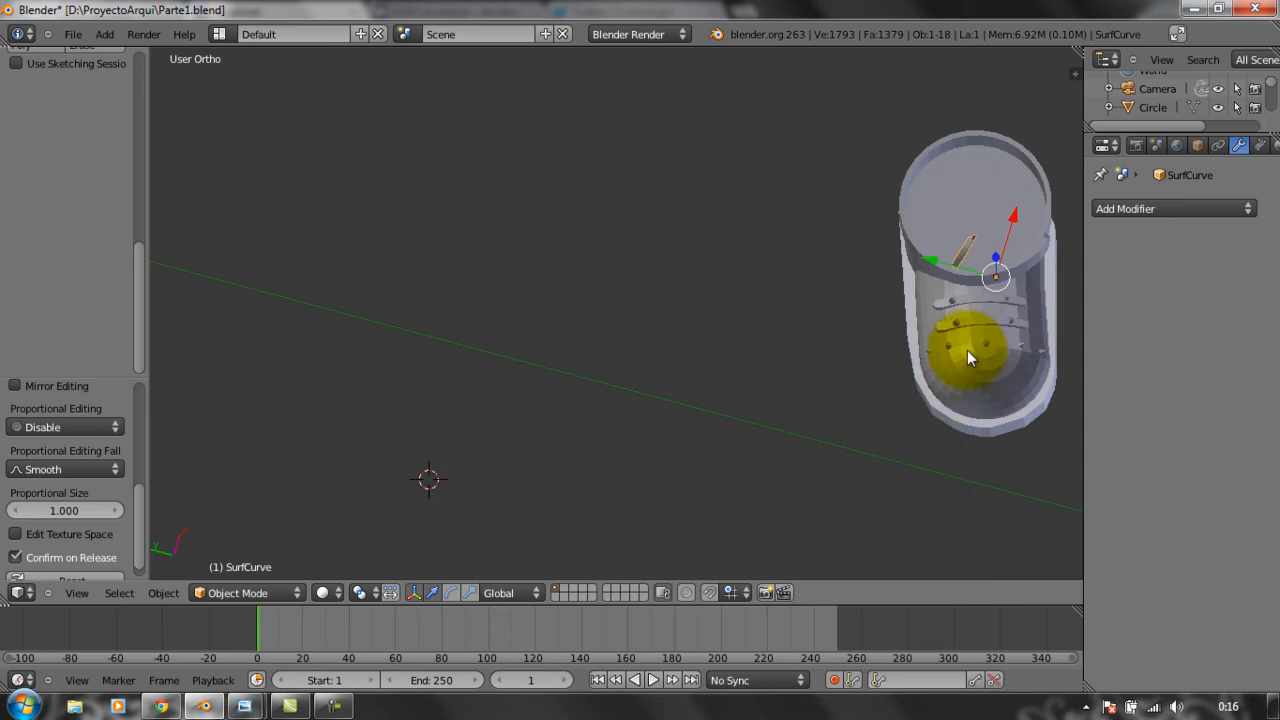
key("r")
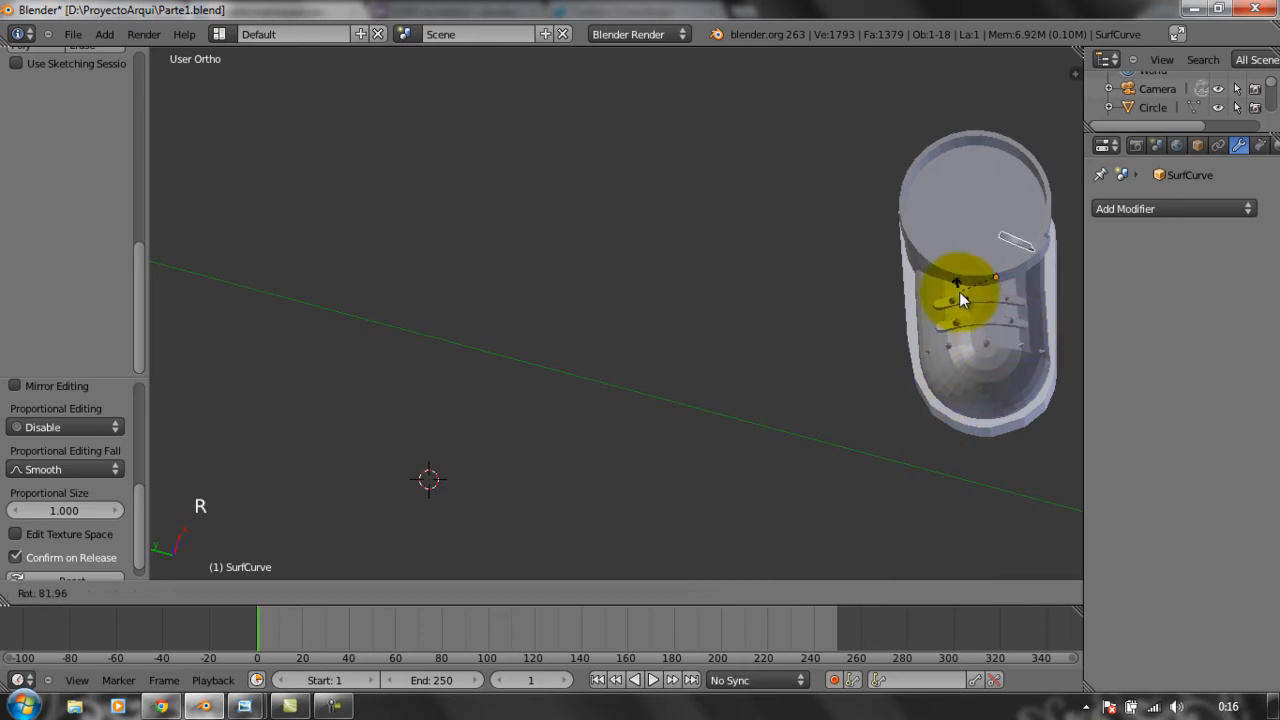
left_click(961, 316)
middle_click_drag(914, 378, 852, 432)
key("e")
key("e")
key("e")
key("e")
key("e")
key("e")
key("e")
key("e")
key("e")
key("e")
key("e")
key("e")
key("e")
key("e")
key("e")
Move the selected end control points of the crescent strip outward along the X axis, past the boot's shaft.
middle_click_drag(908, 340, 836, 347)
middle_click_drag(813, 290, 608, 504)
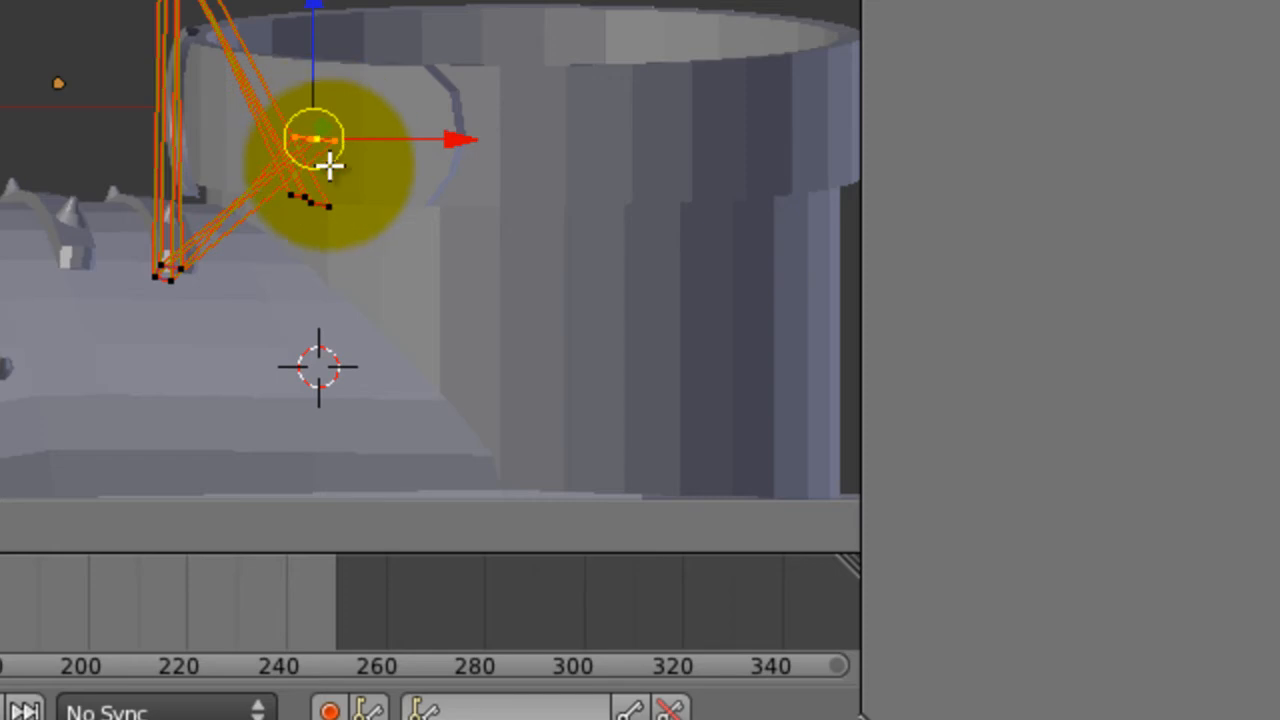
middle_click_drag(394, 209, 641, 218)
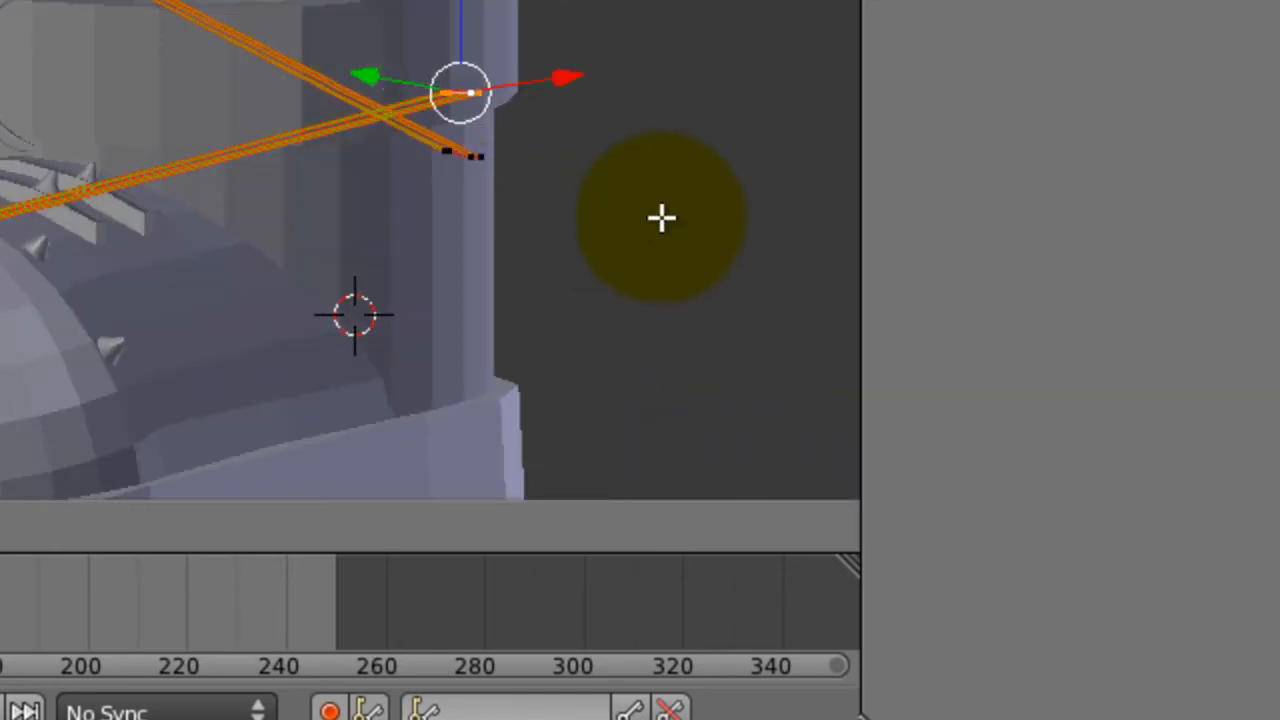
middle_click_drag(569, 270, 597, 40)
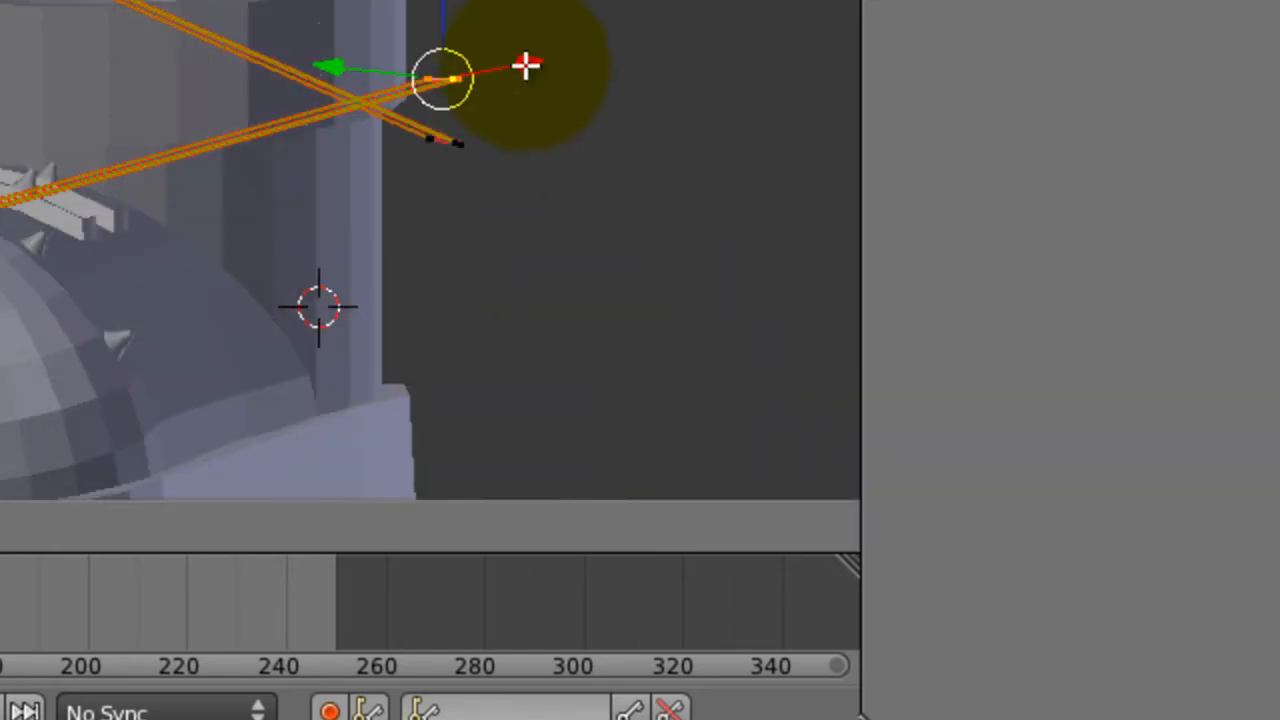
left_click_drag(526, 66, 538, 64)
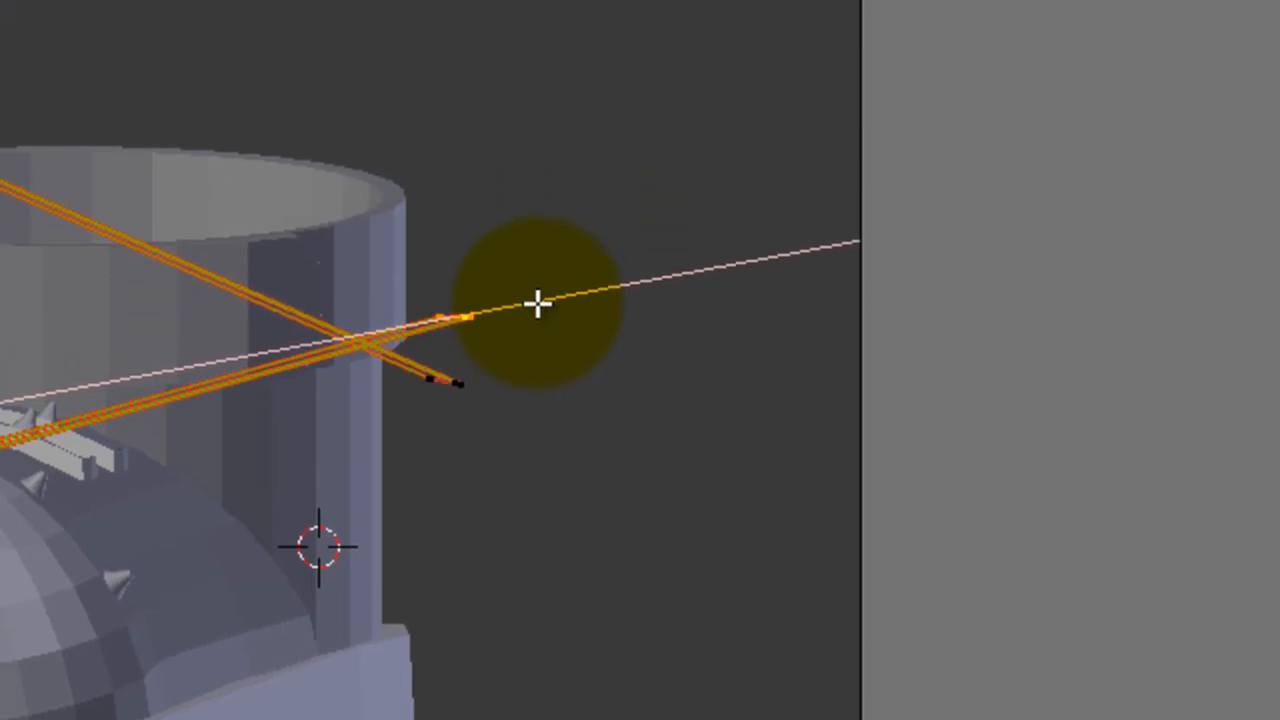
left_click_drag(537, 304, 666, 298)
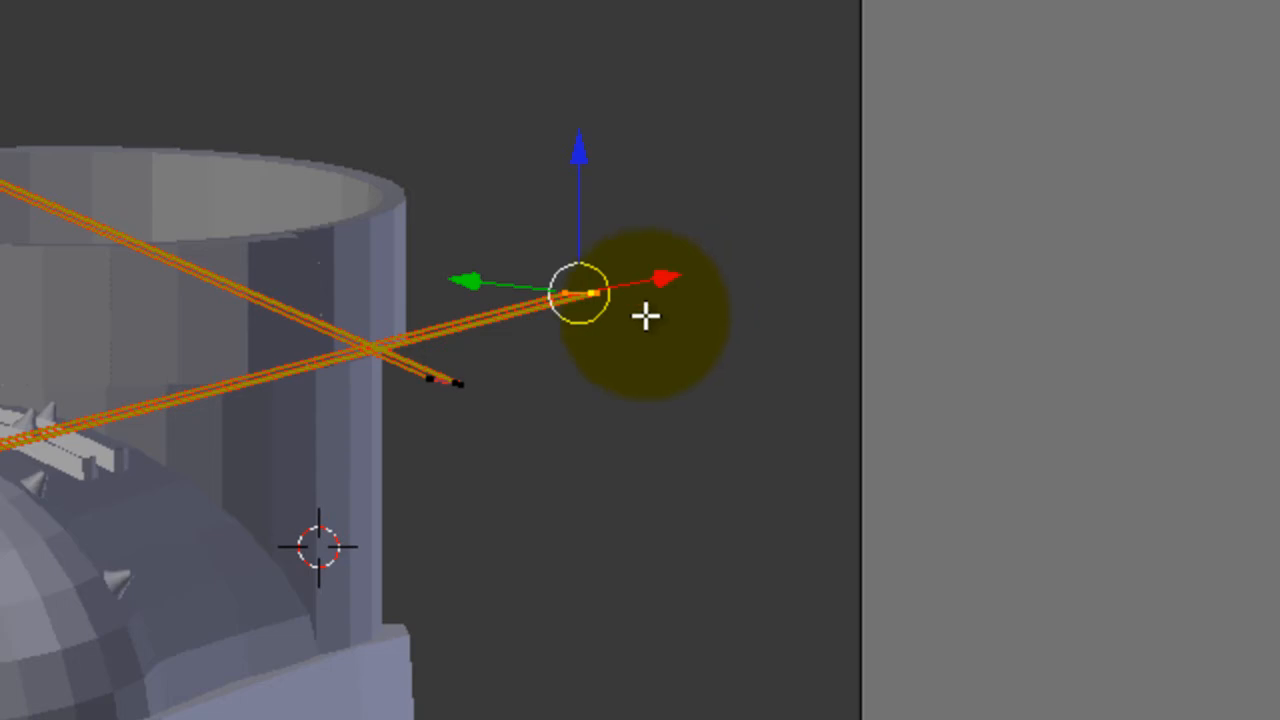
Raise the selected end control points of the crescent strip slightly along the Z axis.
middle_click_drag(663, 489, 617, 489)
mouse_move(626, 165)
left_mouse_down()
mouse_move(634, 129)
mouse_move(629, 146)
left_mouse_up()
middle_click_drag(589, 403, 243, 420)
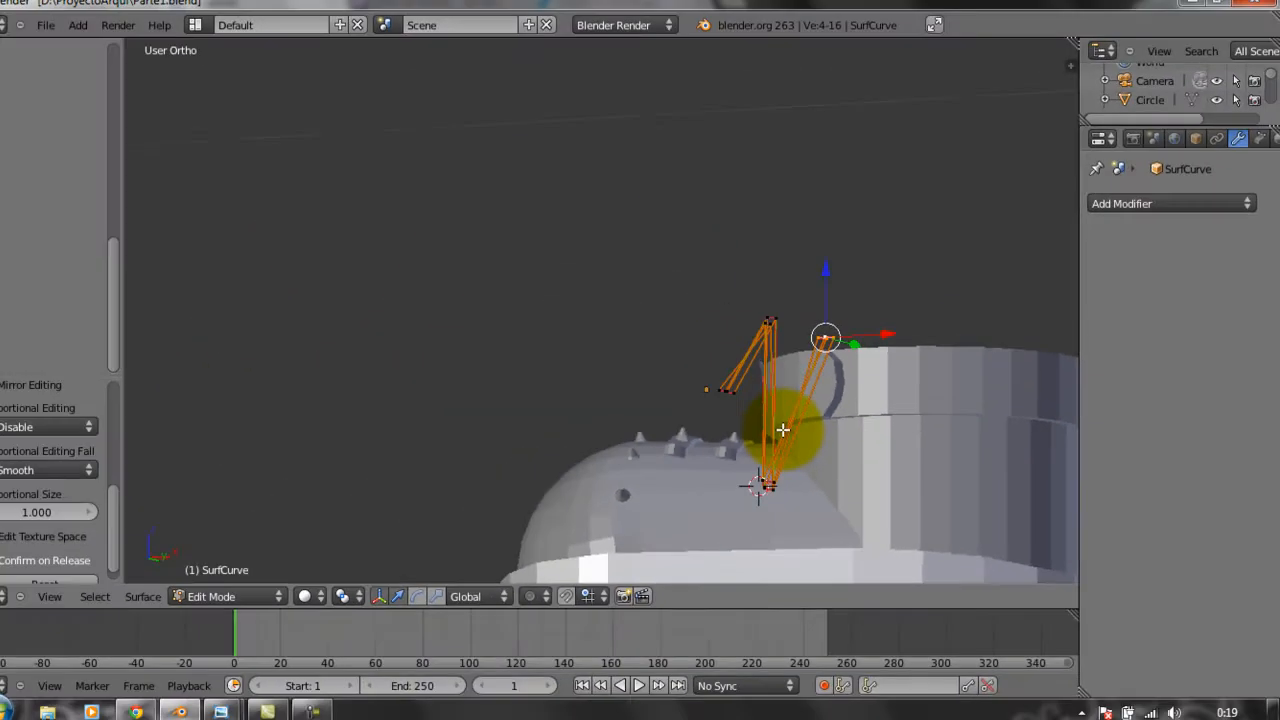
Undo the last moves of the crescent strip's end control points.
key("ctrl+z")
key("ctrl+z")
key("ctrl+z")
middle_click(243, 425)
middle_click_drag(807, 440, 785, 393)
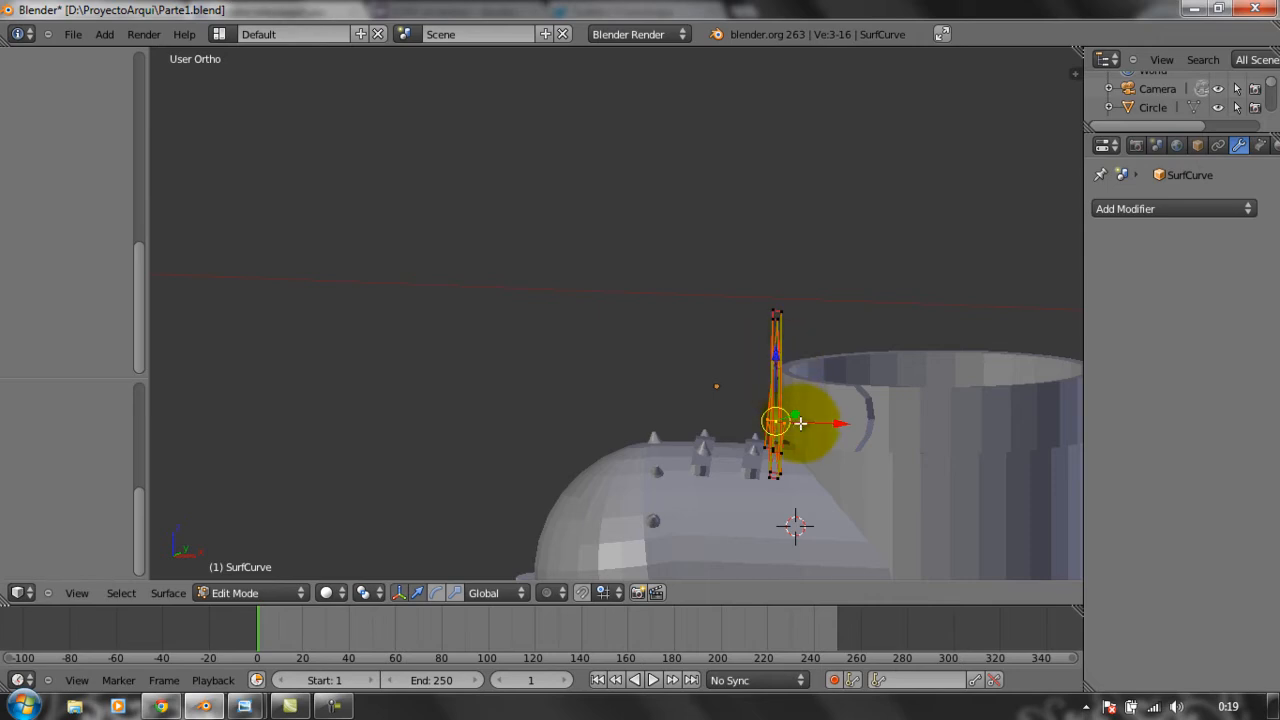
middle_click_drag(800, 423, 800, 537)
middle_click_drag(846, 466, 951, 443)
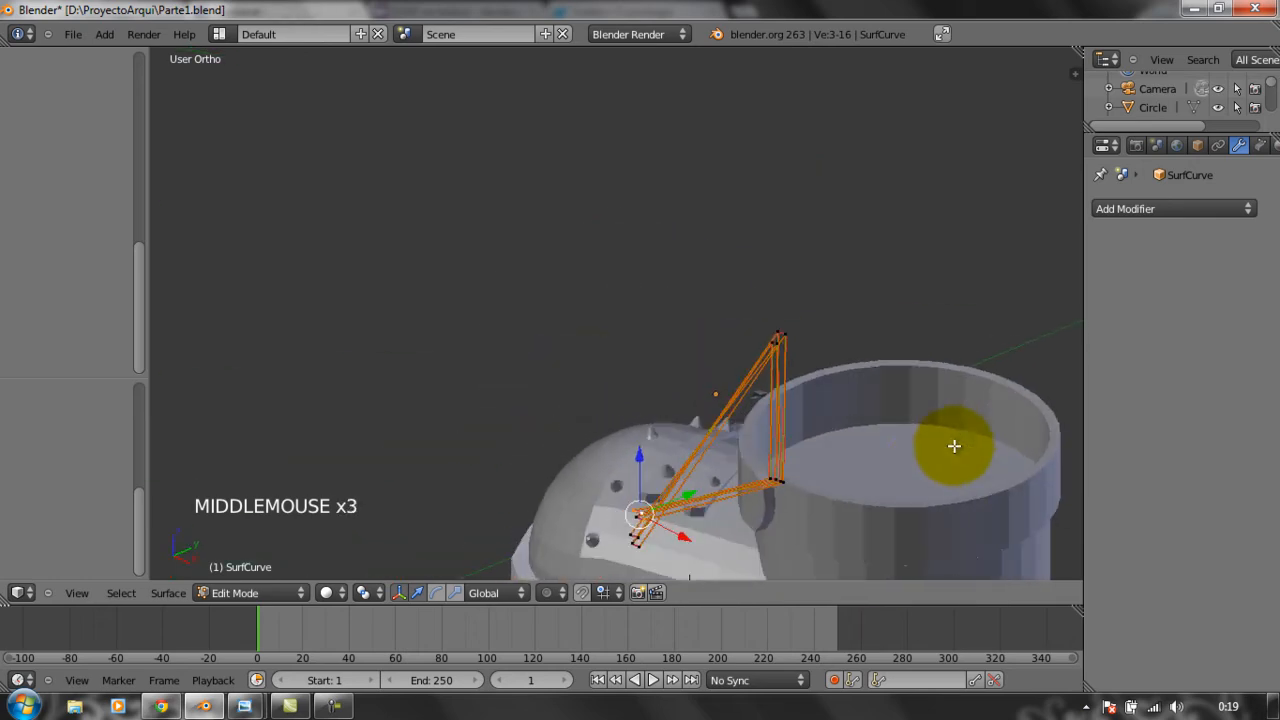
middle_click_drag(886, 478, 893, 403)
right_click(889, 403, "shift")
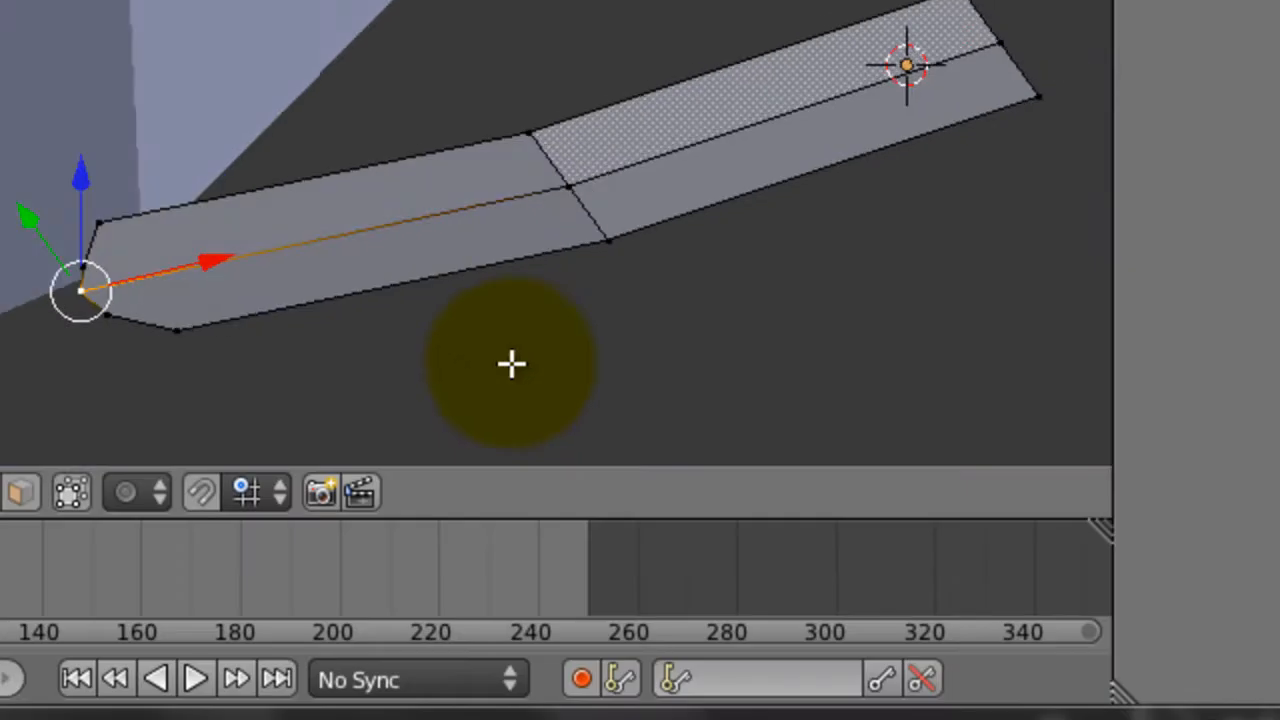
Extrude the faces of the bent plane strip outward to give it thickness.
mouse_move(511, 363)
middle_mouse_down()
mouse_move(433, 256)
mouse_move(391, 234)
mouse_move(389, 208)
middle_mouse_up()
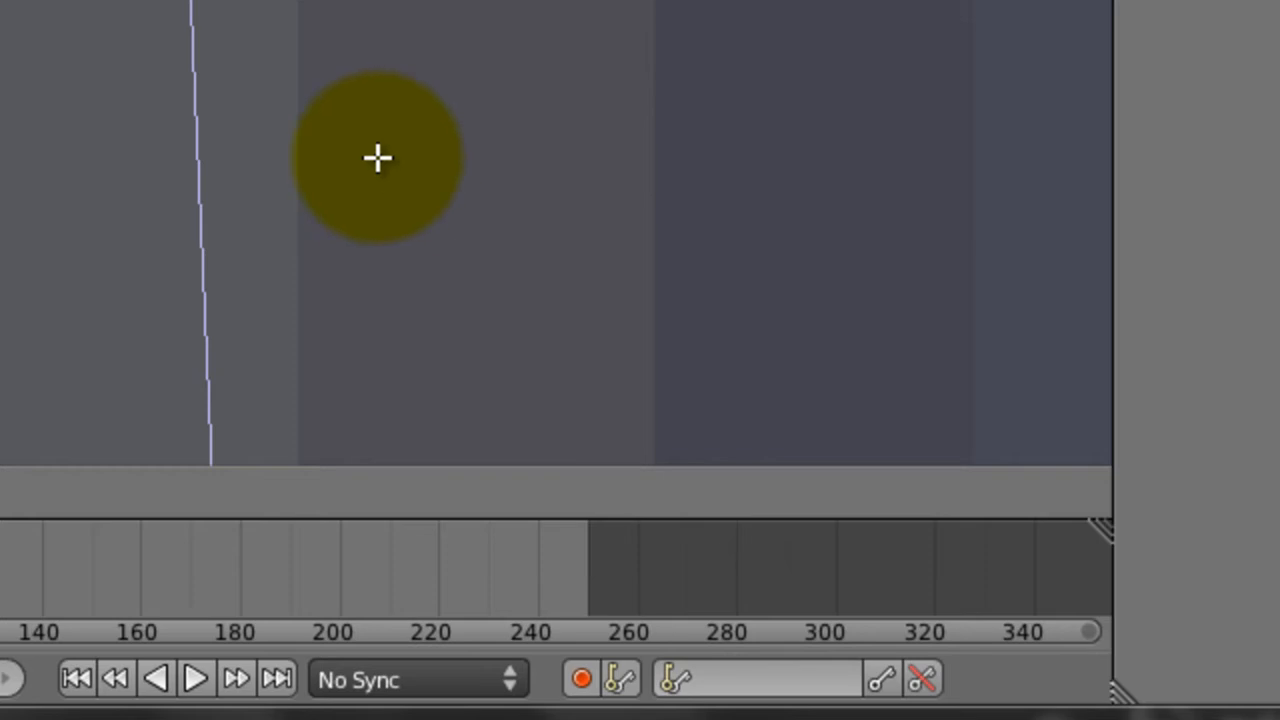
left_click(375, 156)
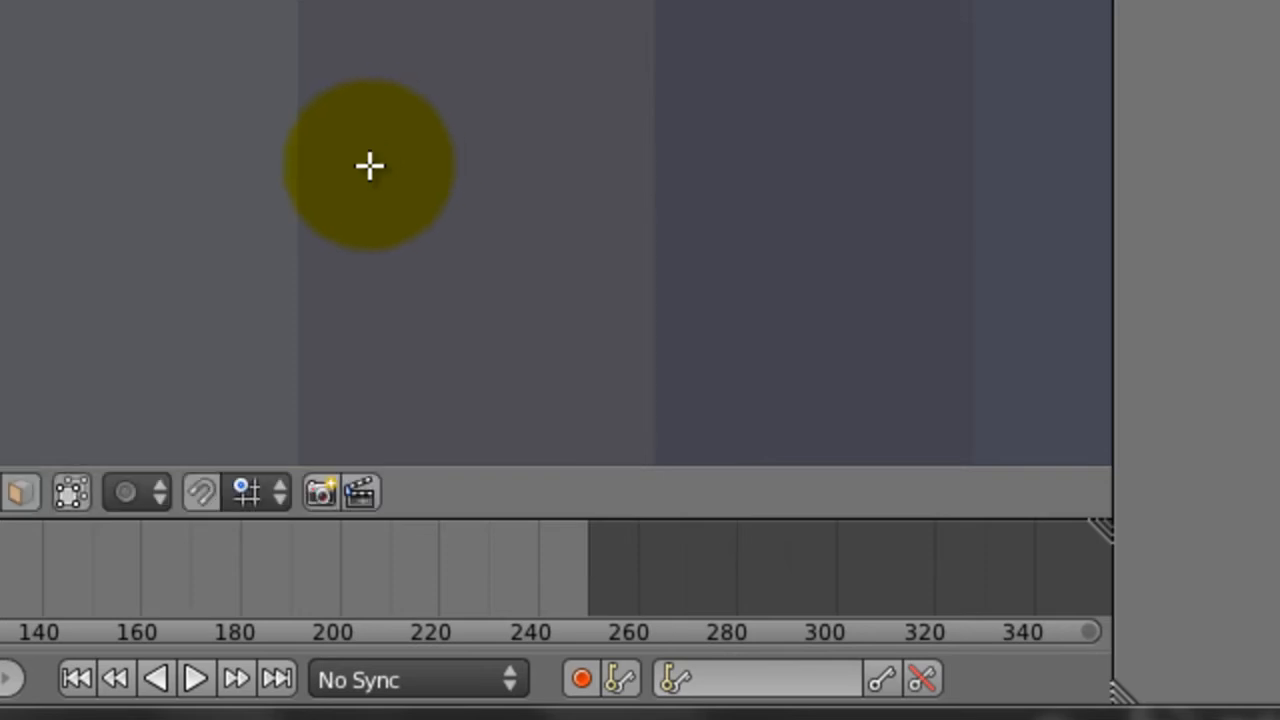
scroll(365, 160, "down", 5)
scroll(360, 135, "up", 1)
scroll(360, 135, "down", 1)
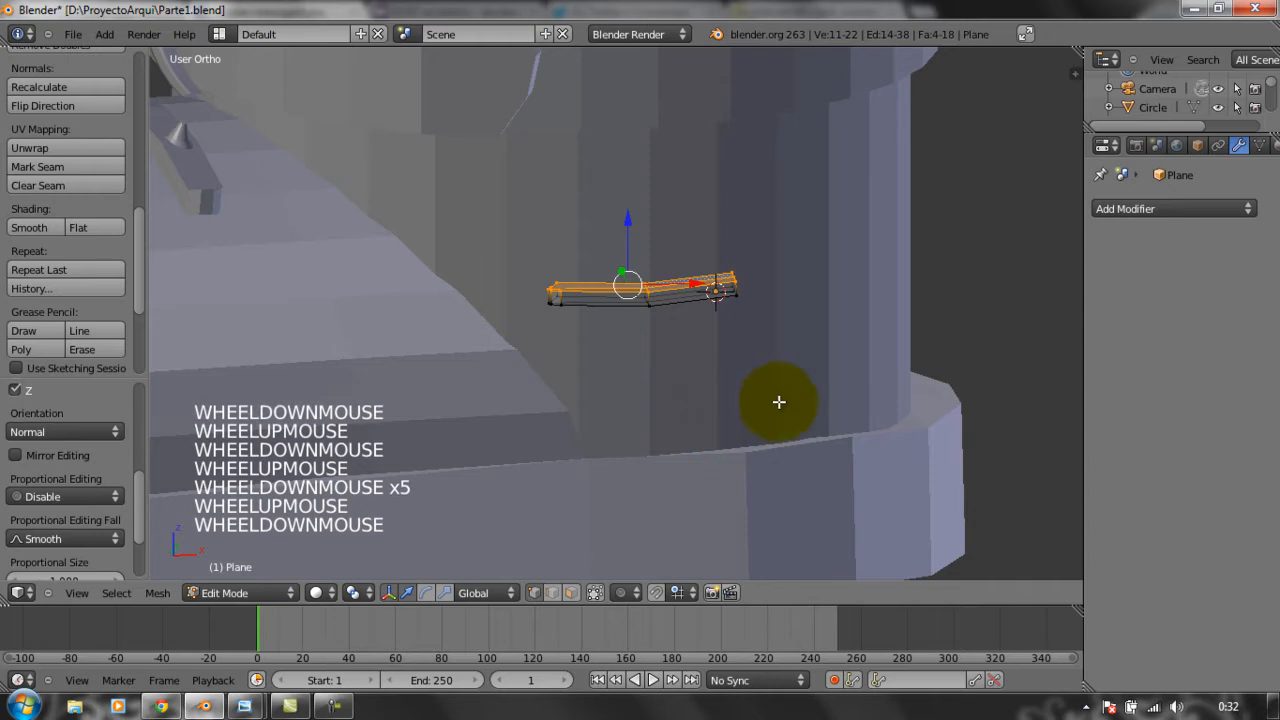
Switch the thickened strip to Object Mode and rotate it so it stands upright.
middle_click_drag(779, 401, 463, 330)
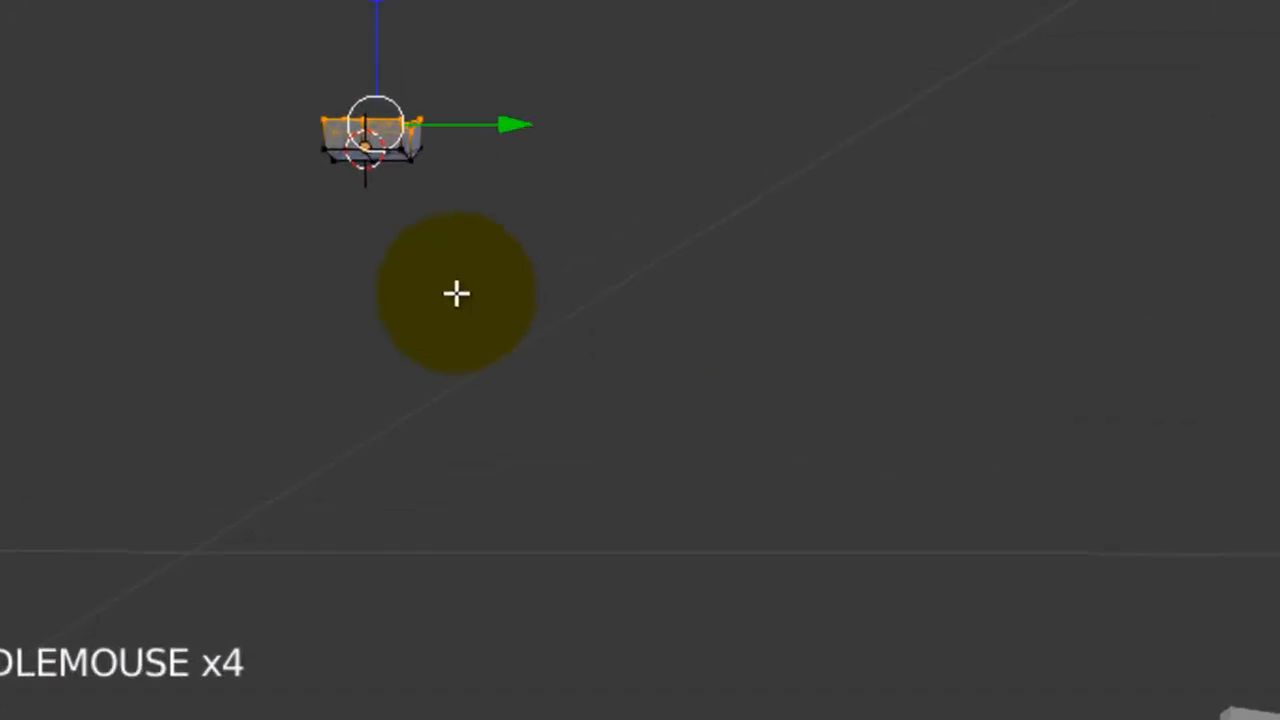
left_click(40, 719)
left_click(30, 719)
key("r")
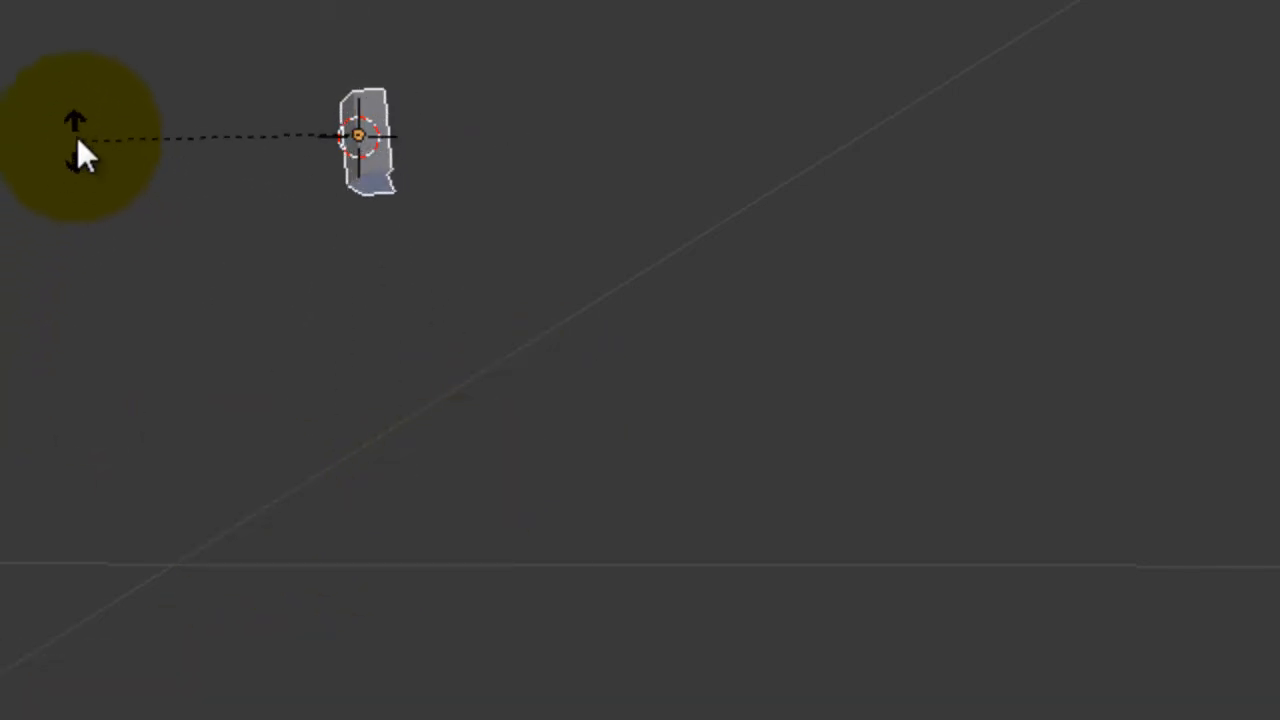
key("x")
key("x")
key("x")
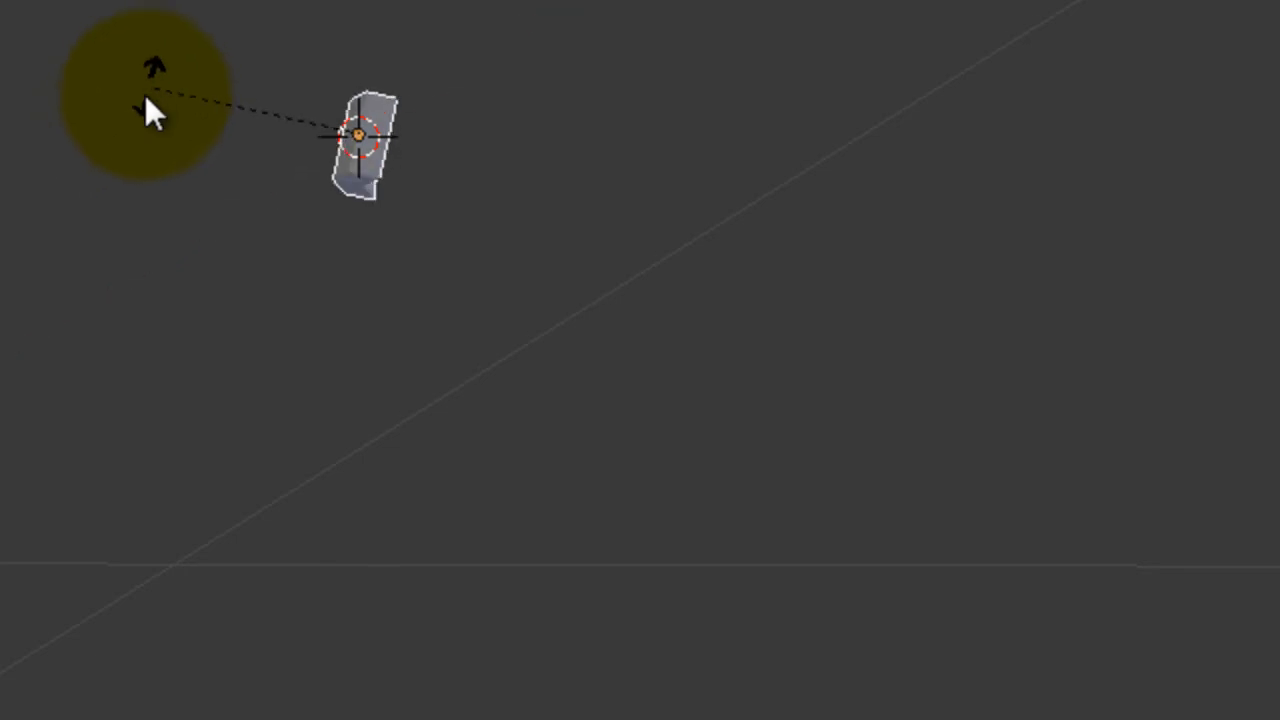
key("y")
key("minus")
key("minus")
key("z")
key("minus")
key("z")
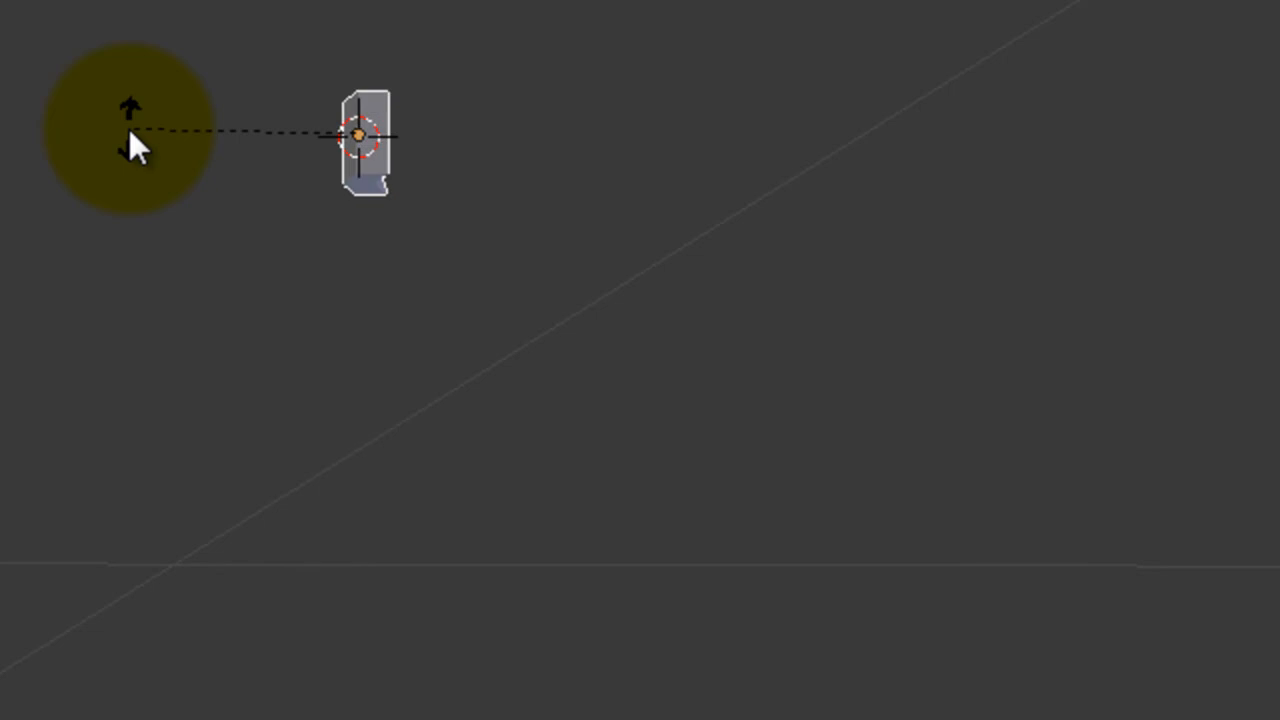
left_click(129, 131)
Rotate the strip, seen from above, and shift it along the X axis to follow the front of the boot's shaft.
middle_click_drag(394, 366, 828, 354)
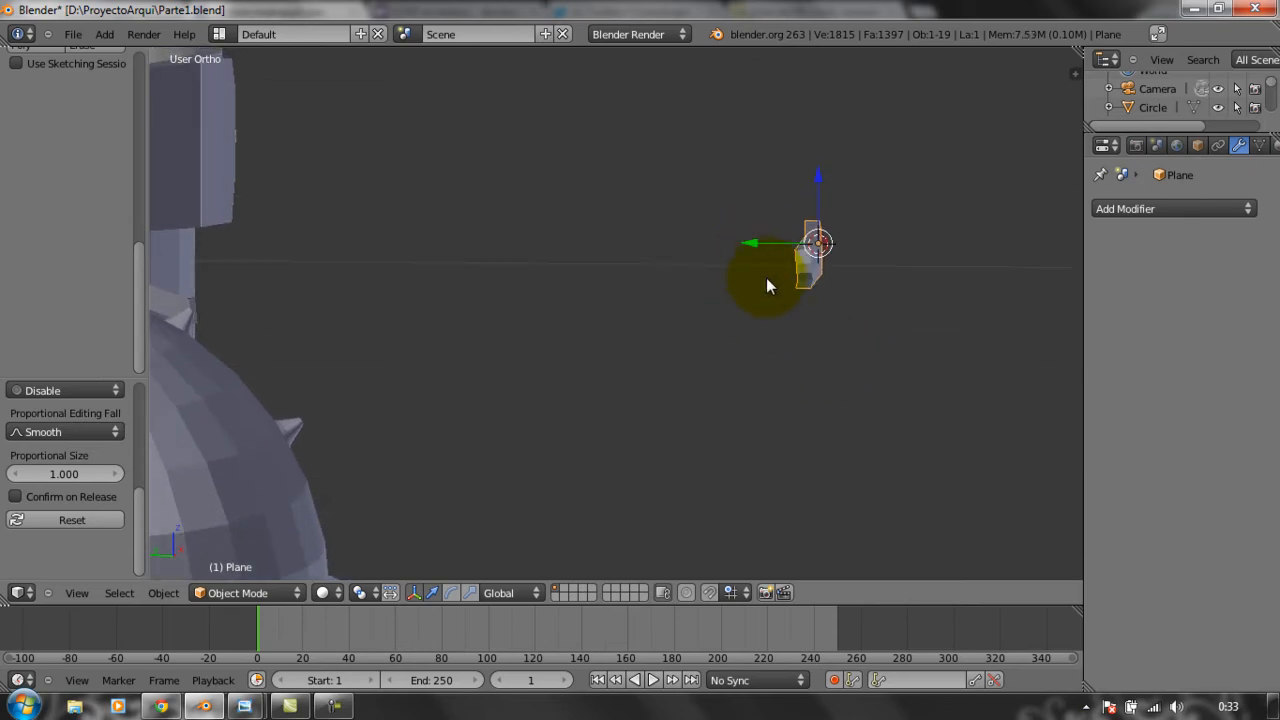
key("x")
right_click(819, 311)
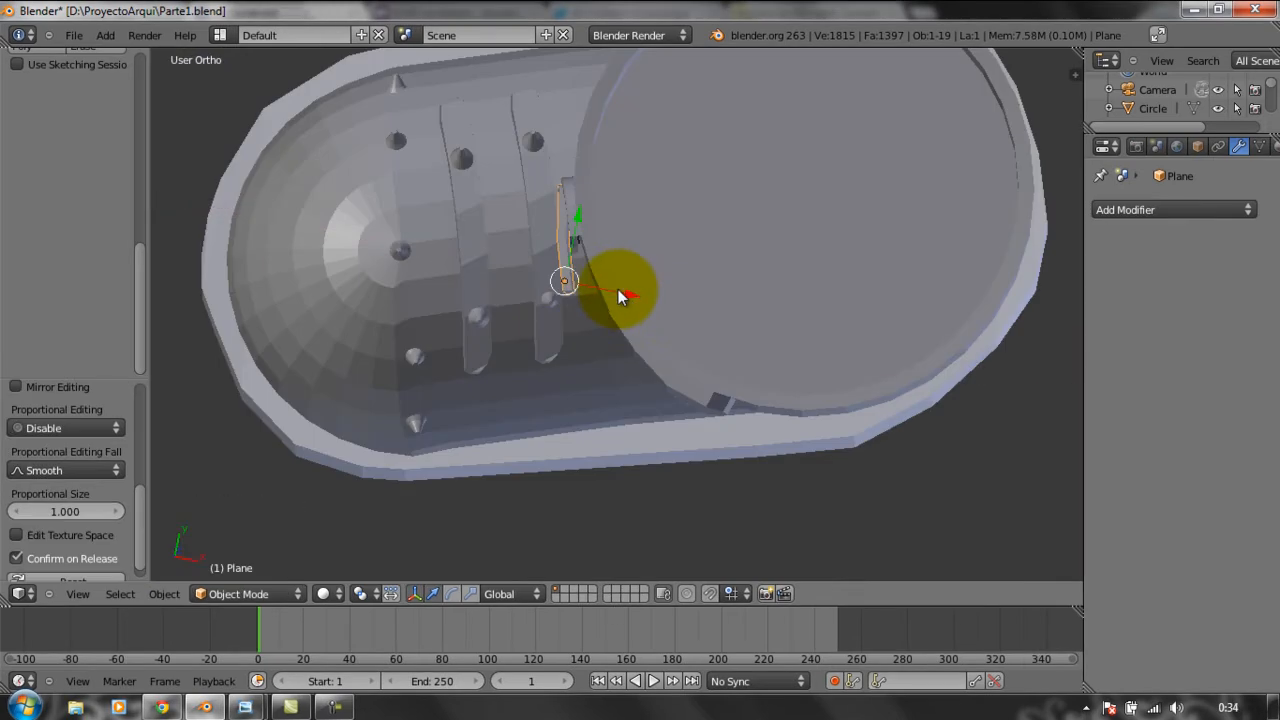
key("r")
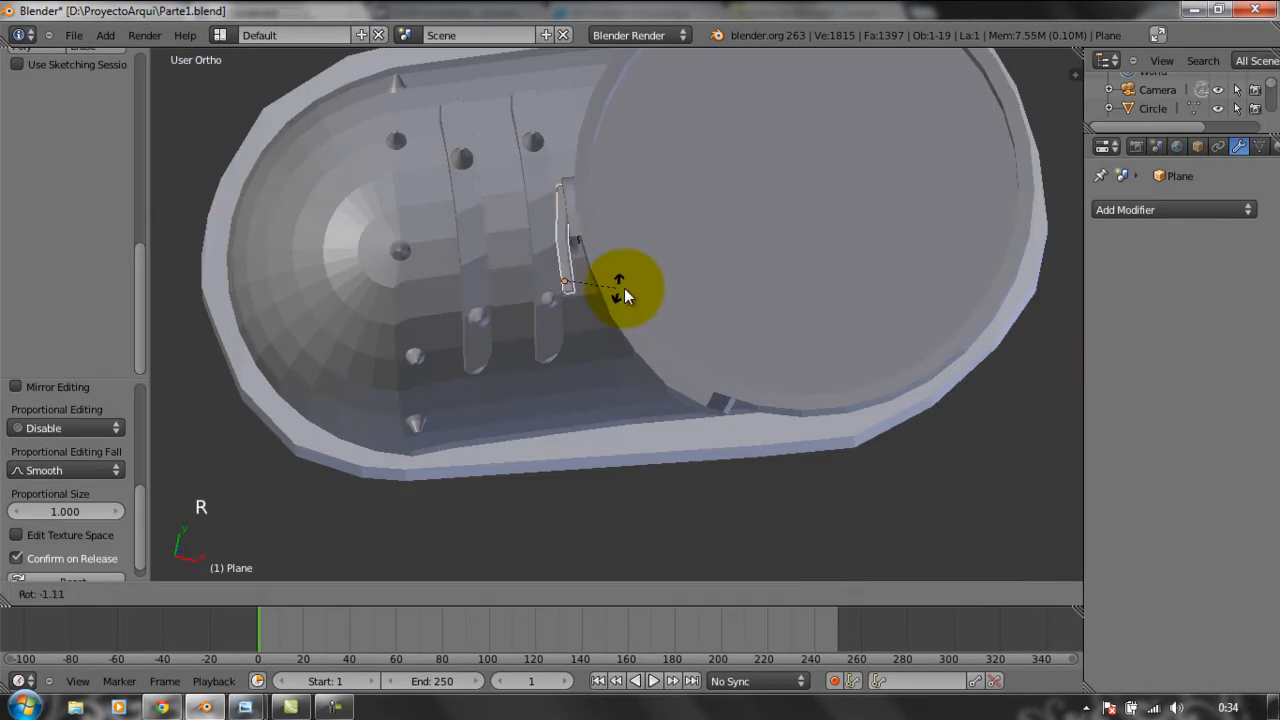
left_click(667, 274)
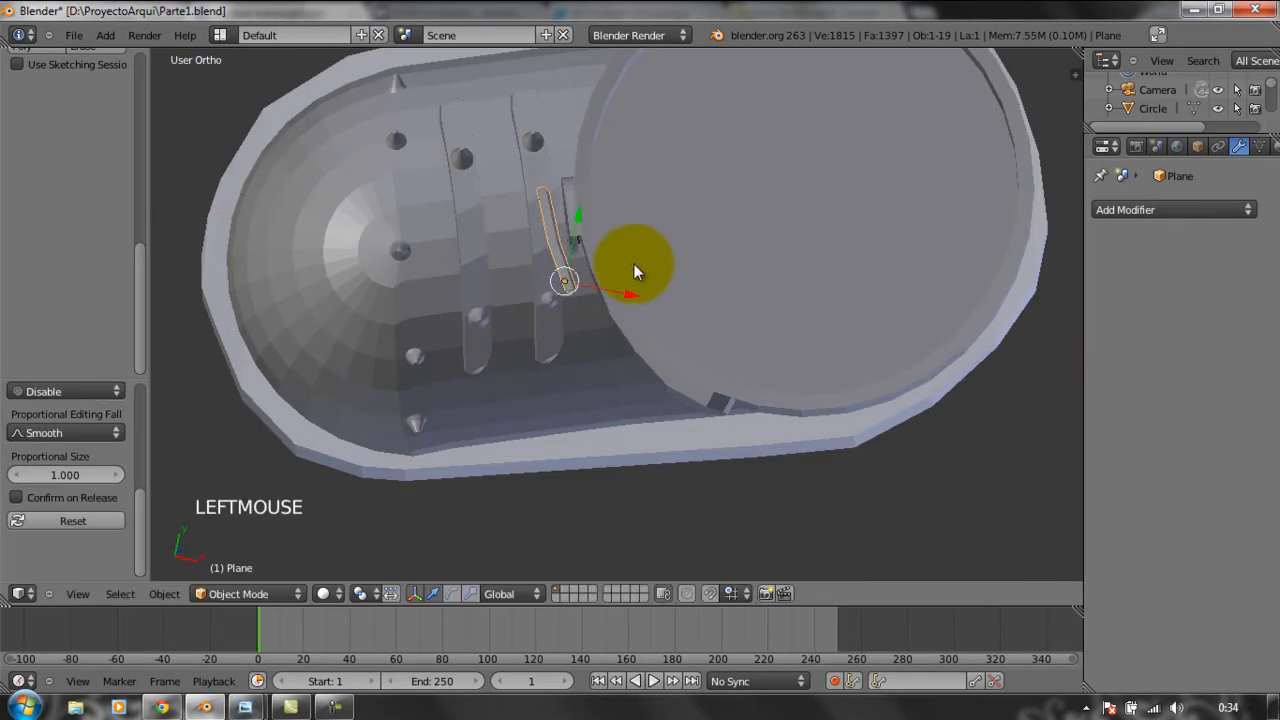
left_click_drag(626, 297, 647, 301)
middle_click_drag(580, 358, 509, 363)
key("r")
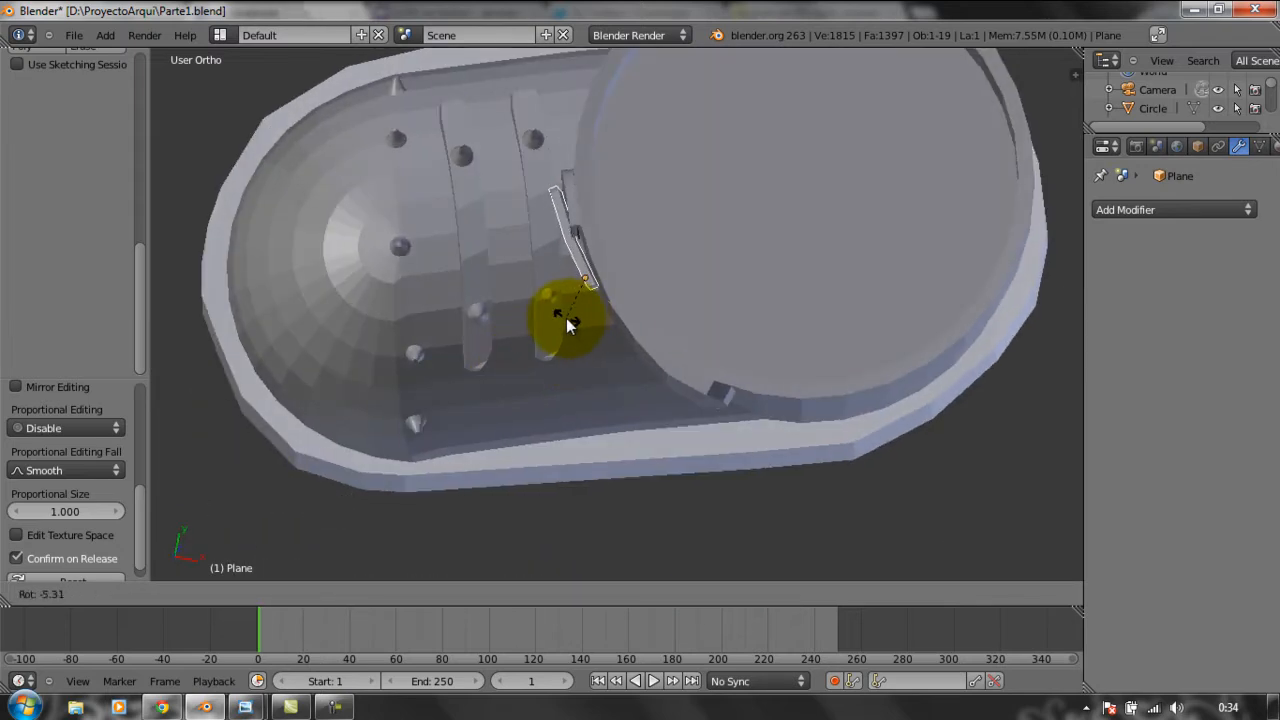
left_click(566, 318)
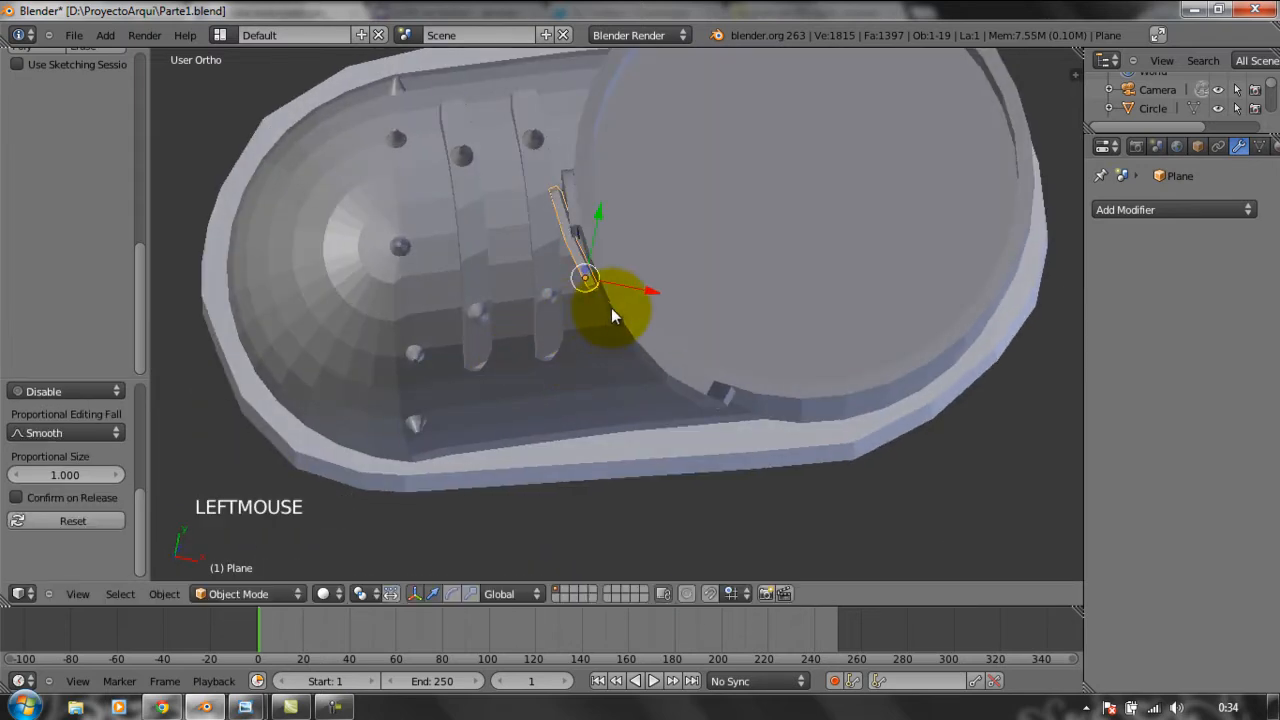
Nudge the strip along the global axes until it sits against the front of the shaft's upper band.
left_click_drag(651, 292, 657, 284)
left_click_drag(603, 215, 600, 204)
left_click_drag(663, 279, 650, 278)
middle_click_drag(588, 310, 675, 190)
middle_click_drag(636, 260, 634, 217)
scroll(648, 249, "up", 3)
middle_click_drag(655, 297, 617, 297)
middle_click_drag(635, 176, 589, 235)
left_click_drag(589, 235, 603, 296)
middle_click_drag(603, 296, 566, 322)
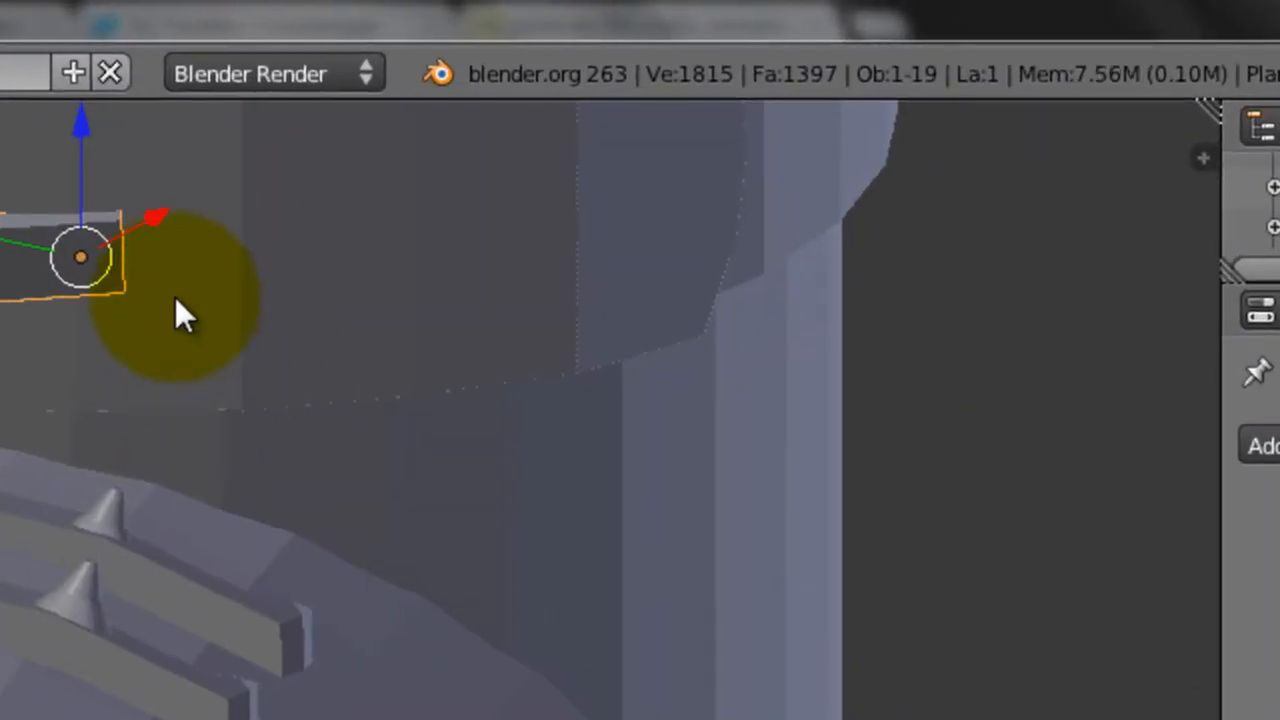
middle_click_drag(175, 297, 299, 275)
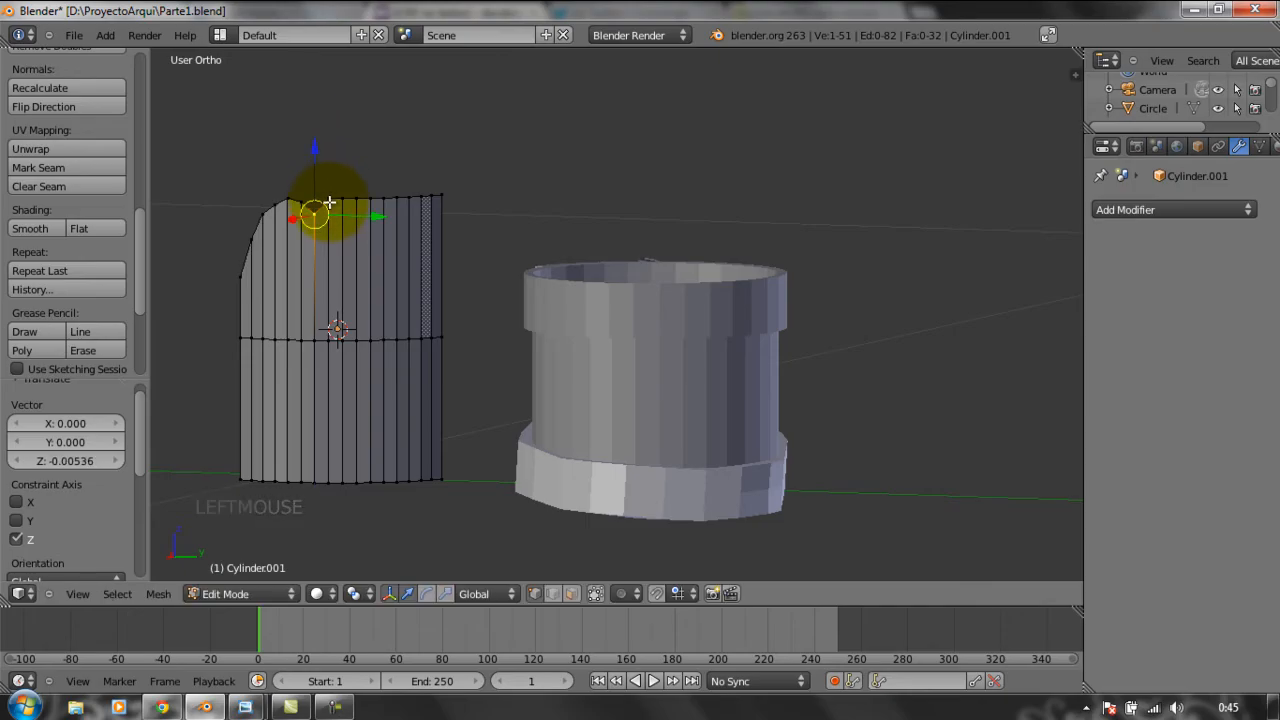
Lower the top-edge vertices beside the curved panel's rounded peak along the Z axis to form a dip.
right_click(329, 203)
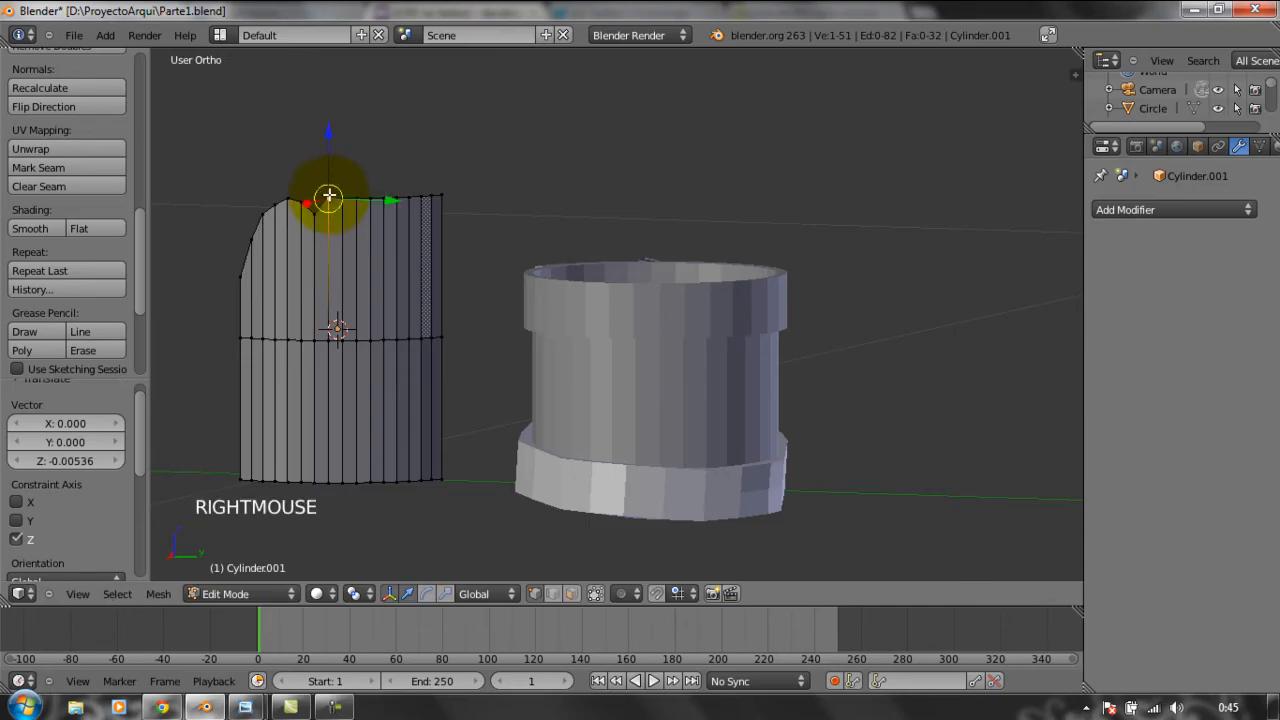
left_click_drag(329, 134, 355, 176)
right_click(343, 197)
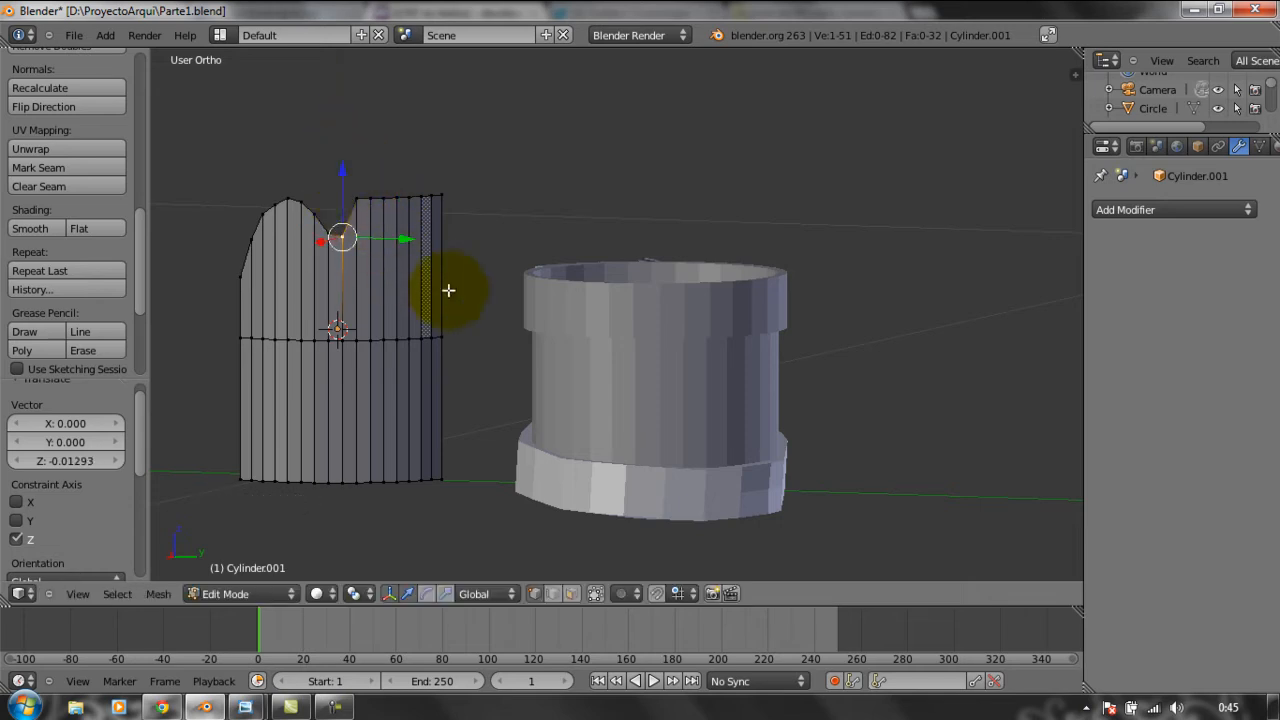
mouse_move(467, 332)
middle_mouse_down()
mouse_move(465, 516)
mouse_move(477, 543)
mouse_move(486, 326)
middle_mouse_up()
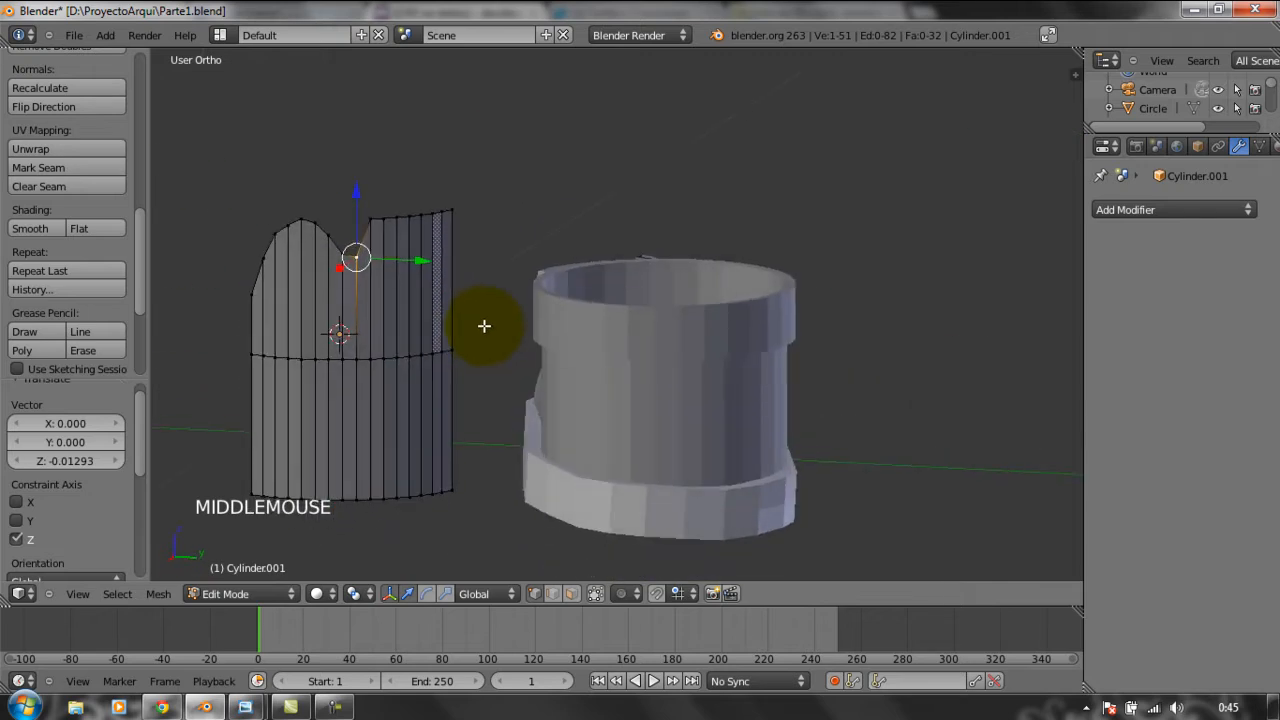
right_click(370, 221)
right_click(342, 254)
left_click_drag(344, 193, 344, 198)
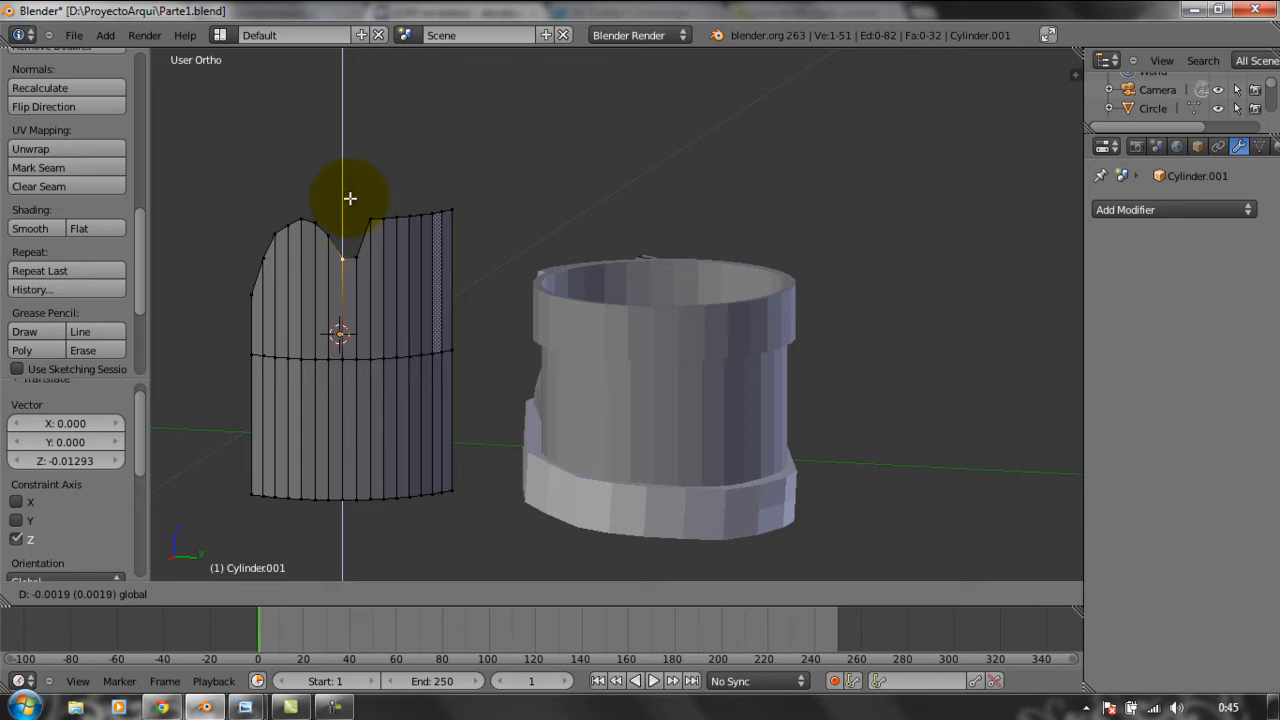
left_click_drag(350, 198, 350, 198)
Lower the next top-edge vertex by 0.0115 along the Z axis and its left neighbour by about 0.0013 to widen and even out the dip.
right_click(368, 218)
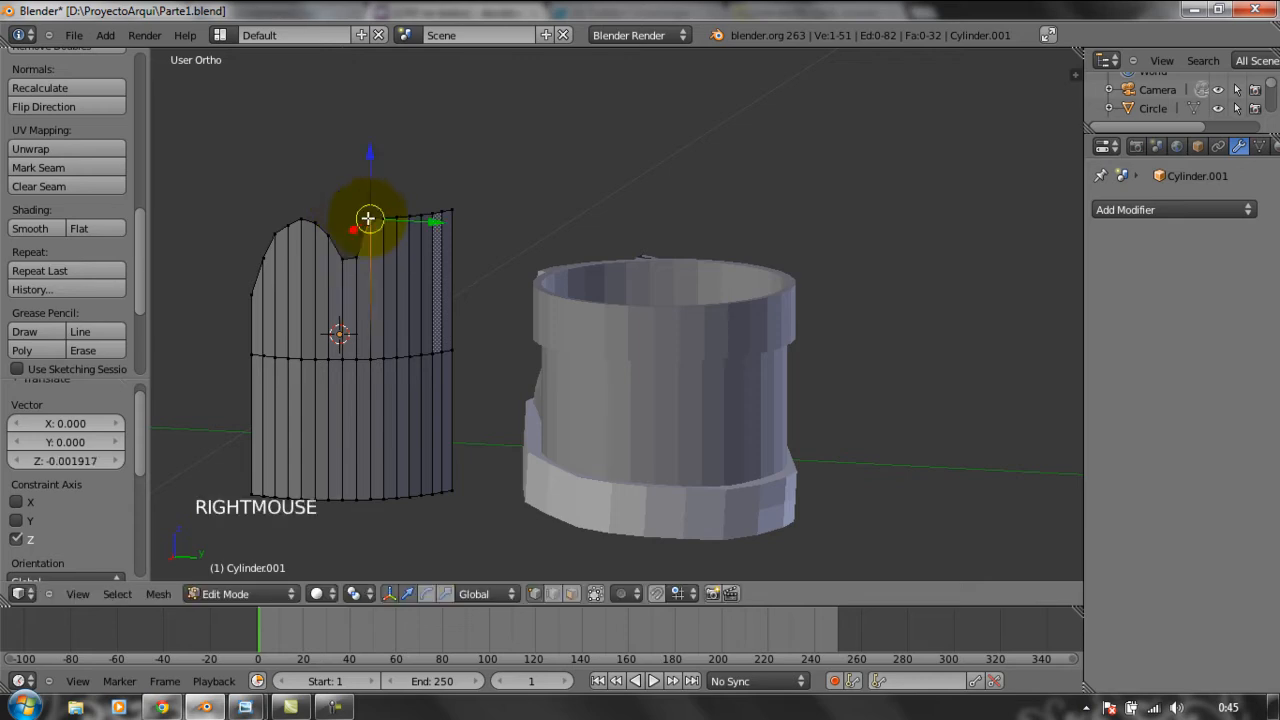
left_click_drag(371, 154, 380, 188)
right_click(361, 255)
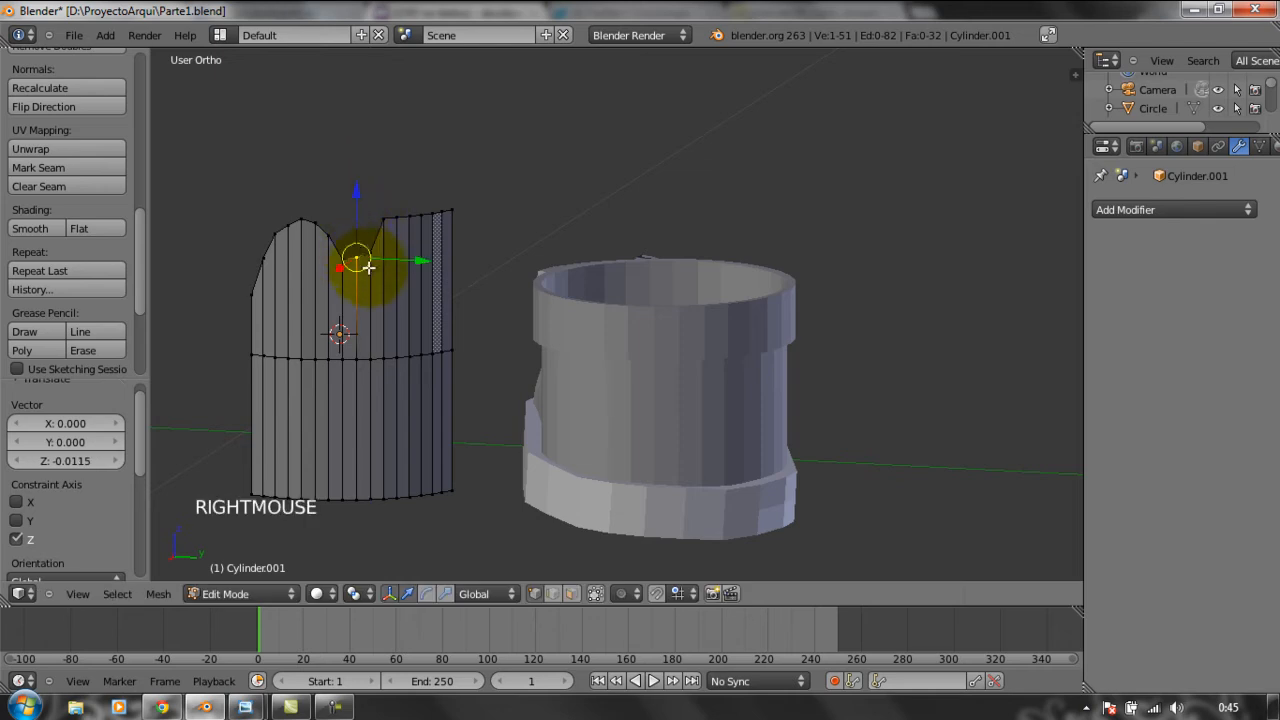
scroll(337, 269, "up", 3)
middle_click_drag(337, 269, 497, 307)
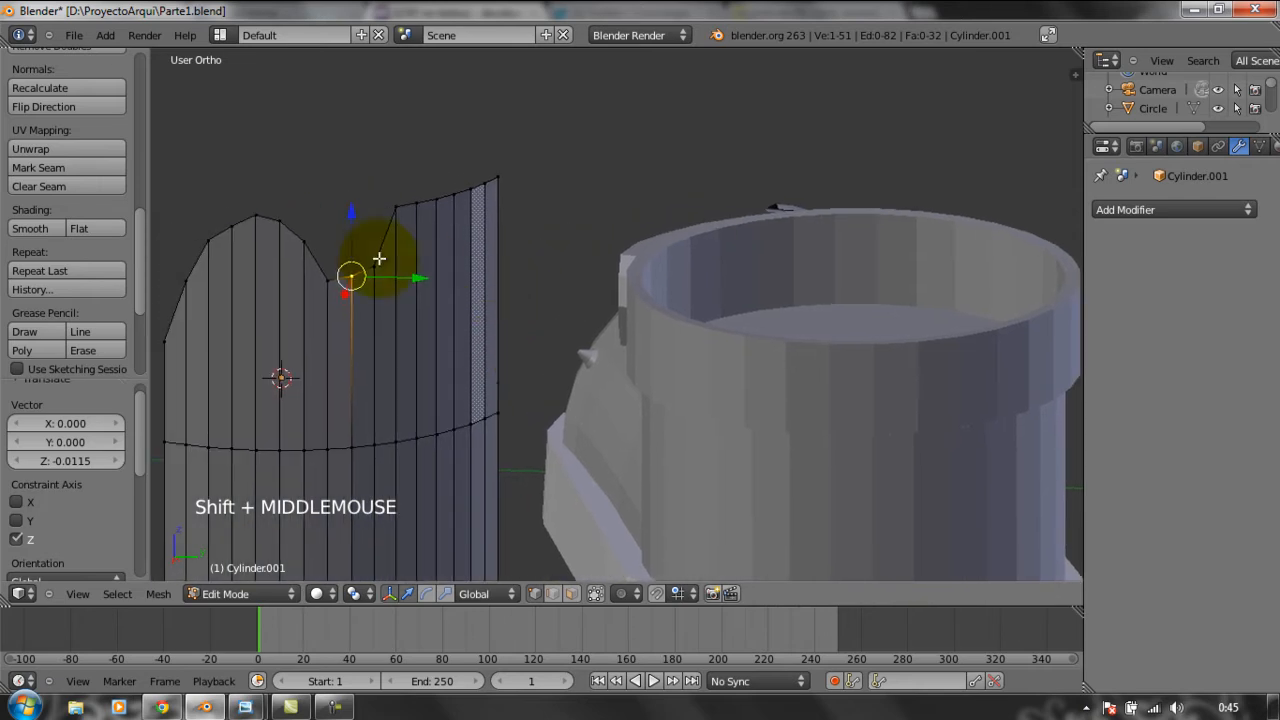
left_click_drag(354, 214, 355, 218)
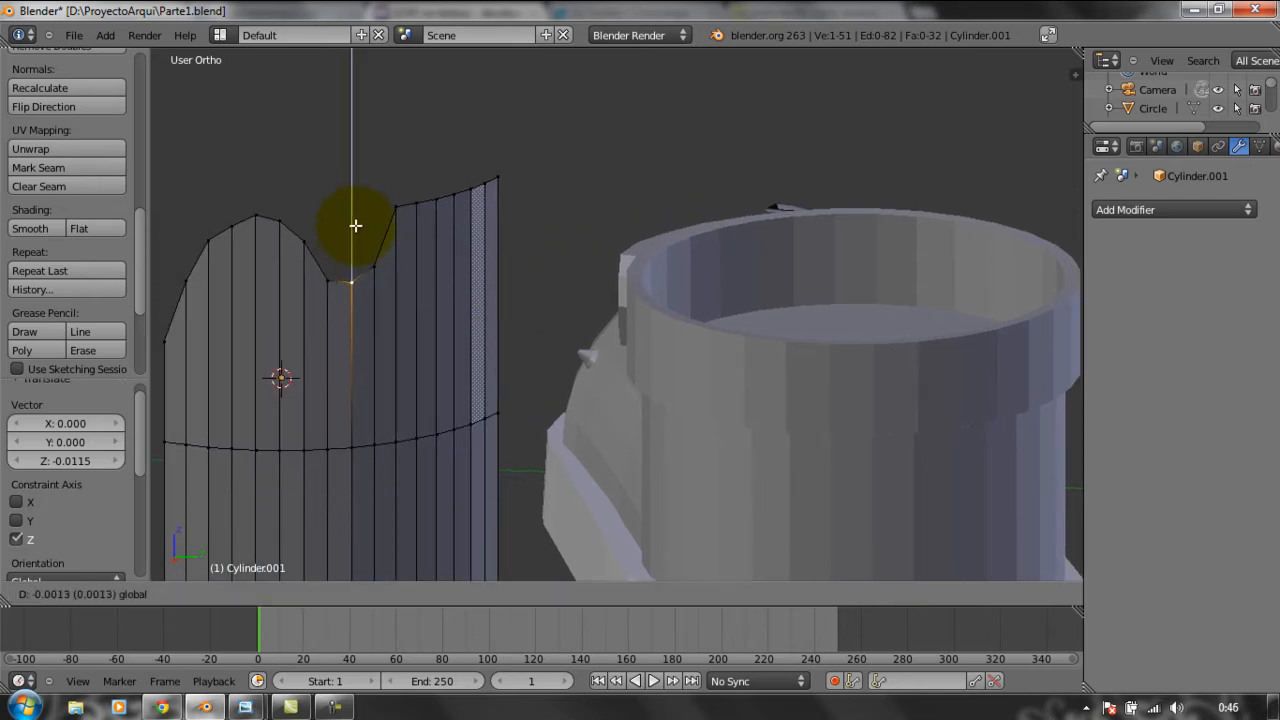
left_click_drag(355, 224, 355, 224)
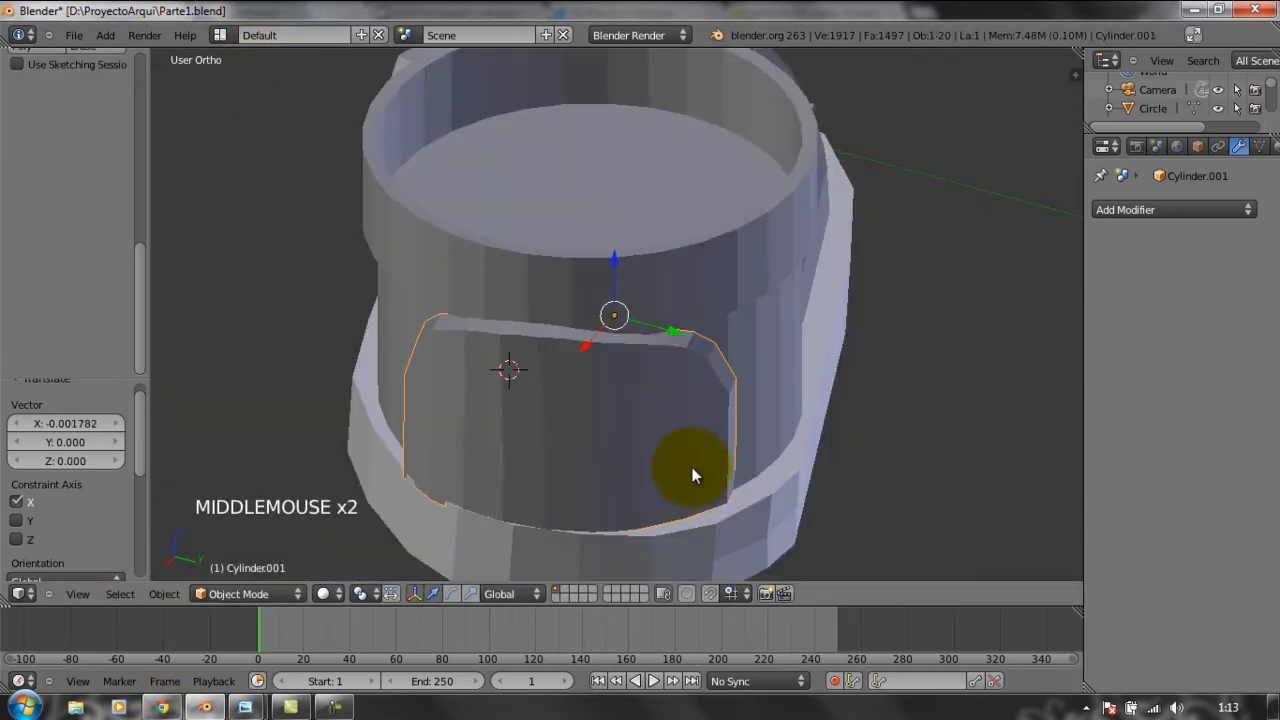
Rotate the rounded panel at the back of the shaft by about 1.5 degrees to straighten it.
middle_click_drag(692, 467, 726, 423)
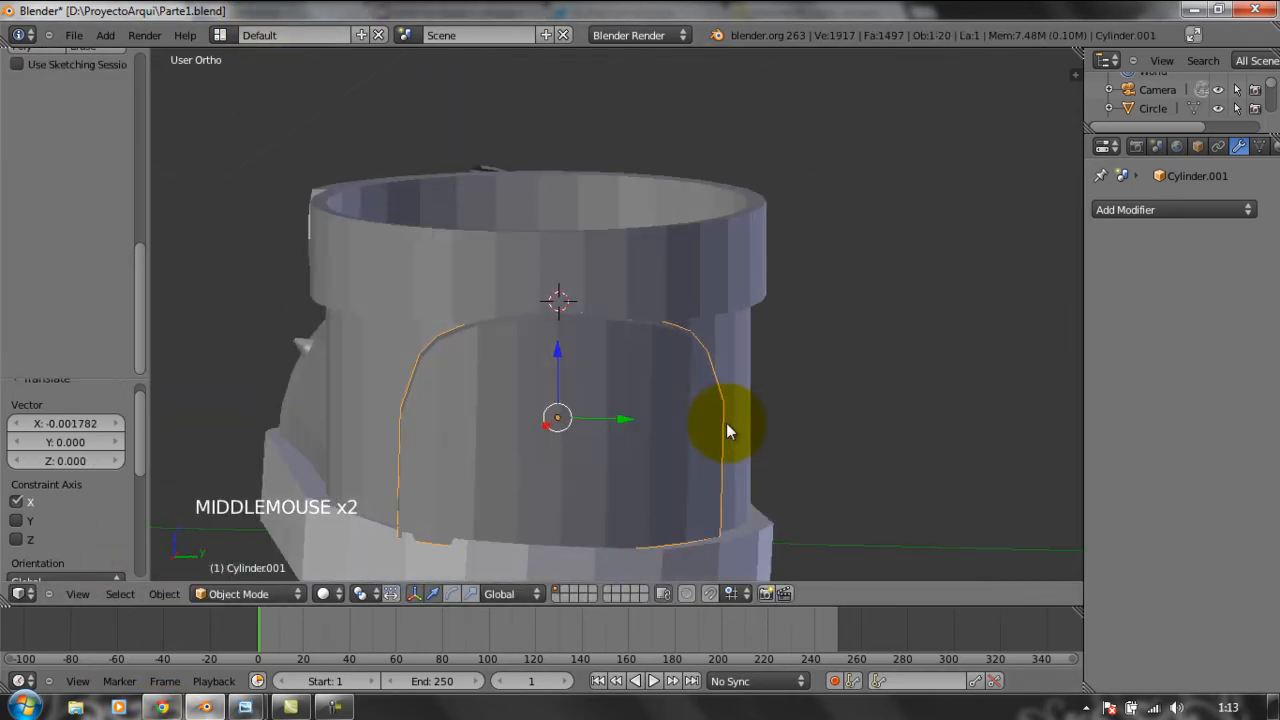
key("r")
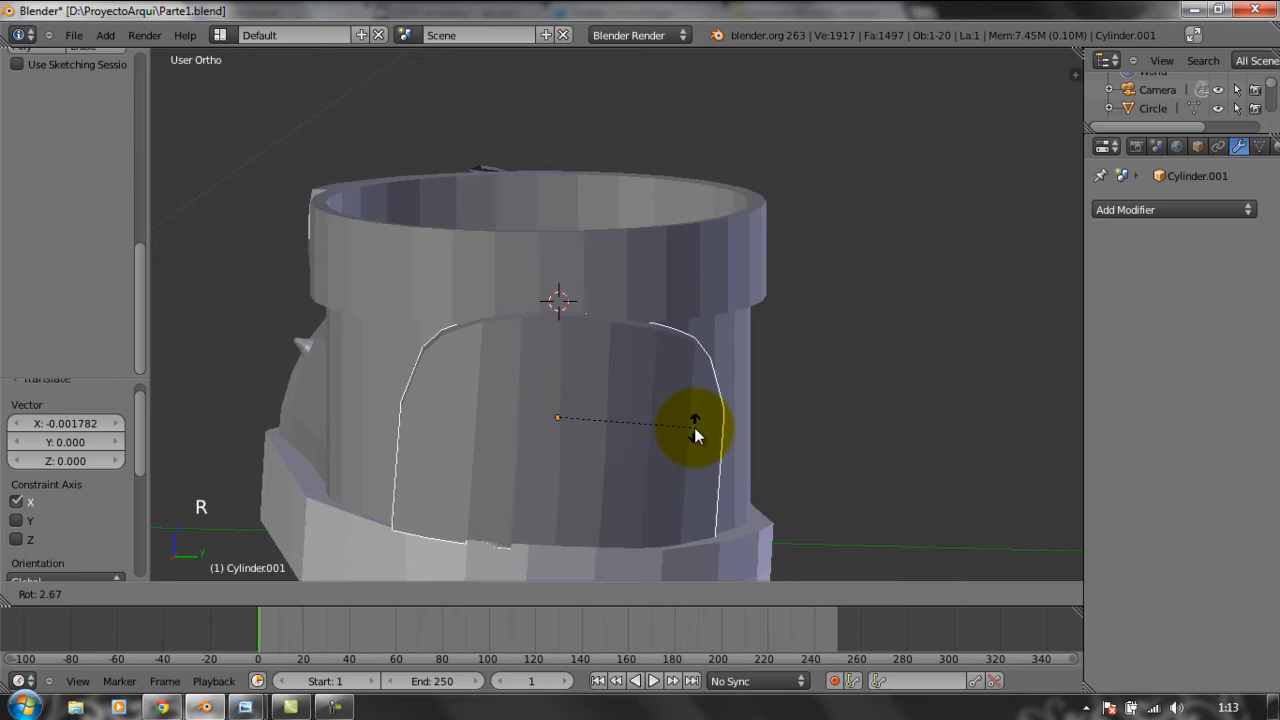
left_click(694, 425)
middle_click_drag(694, 425, 609, 443)
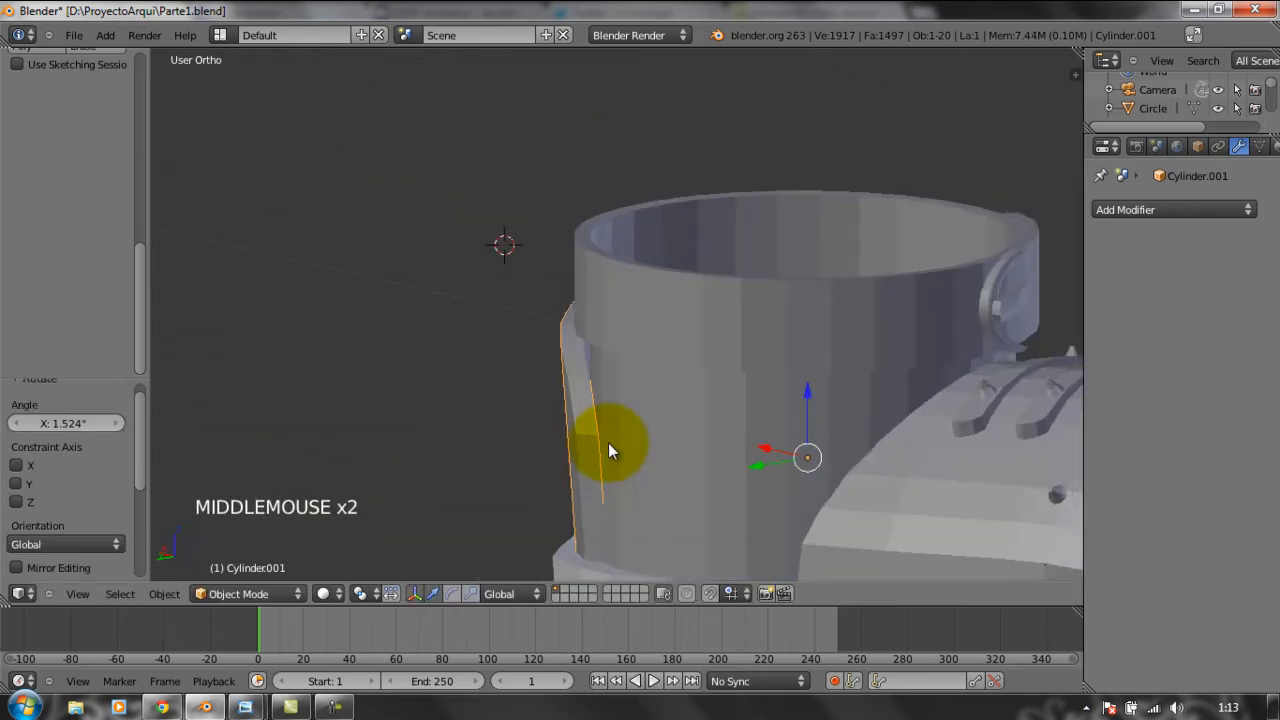
Move the rounded panel about 0.0022 along the negative X axis, closer against the back of the shaft.
middle_click_drag(774, 457, 916, 604)
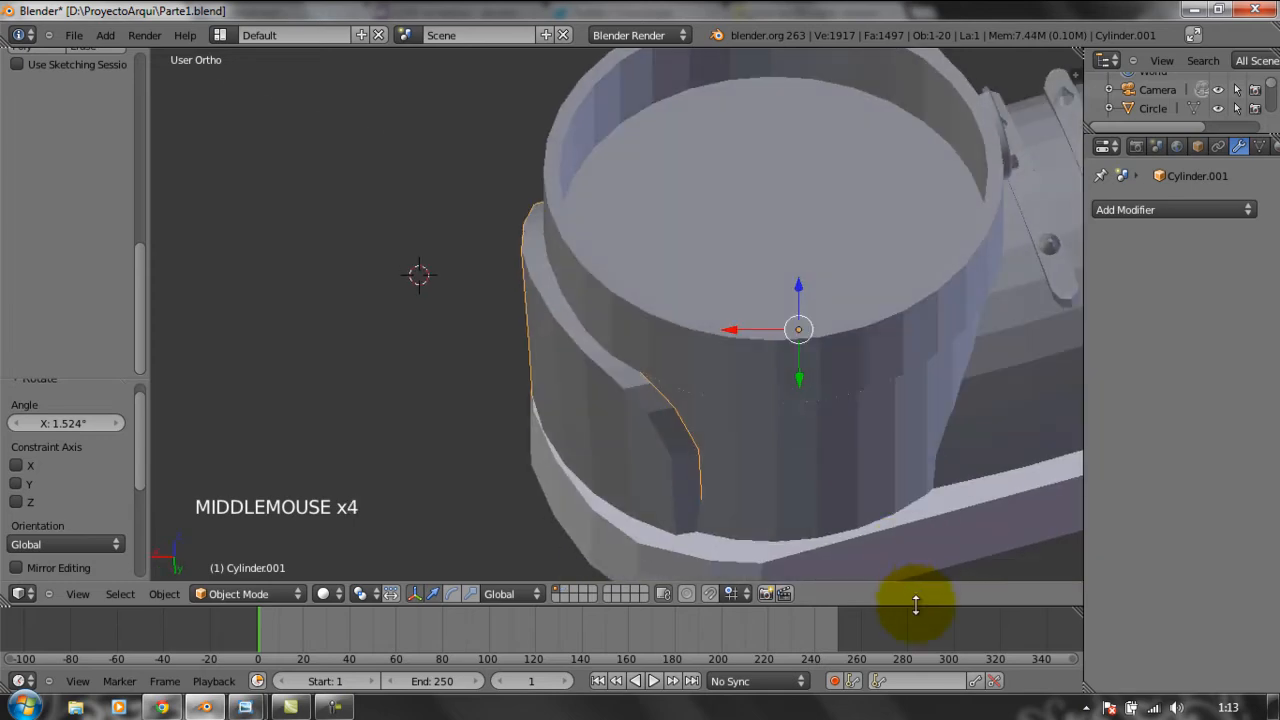
left_click_drag(734, 330, 745, 332)
middle_click_drag(603, 451, 788, 402)
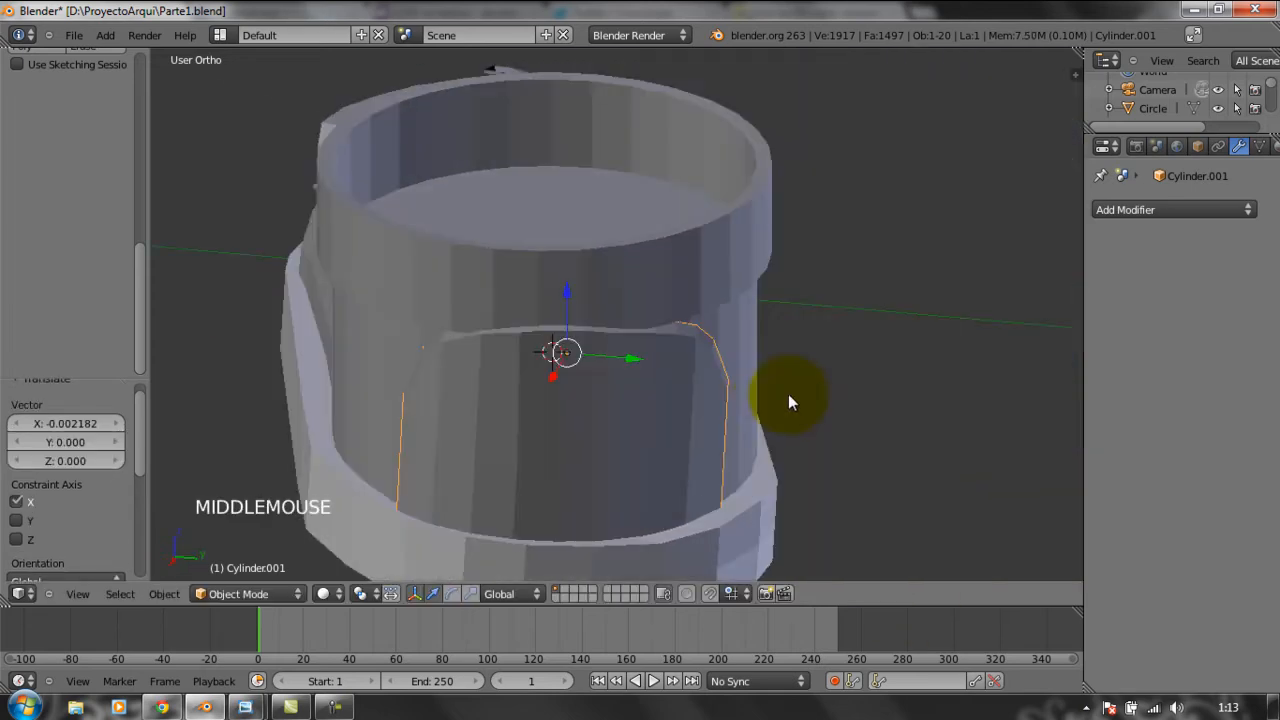
middle_click_drag(746, 338, 710, 380)
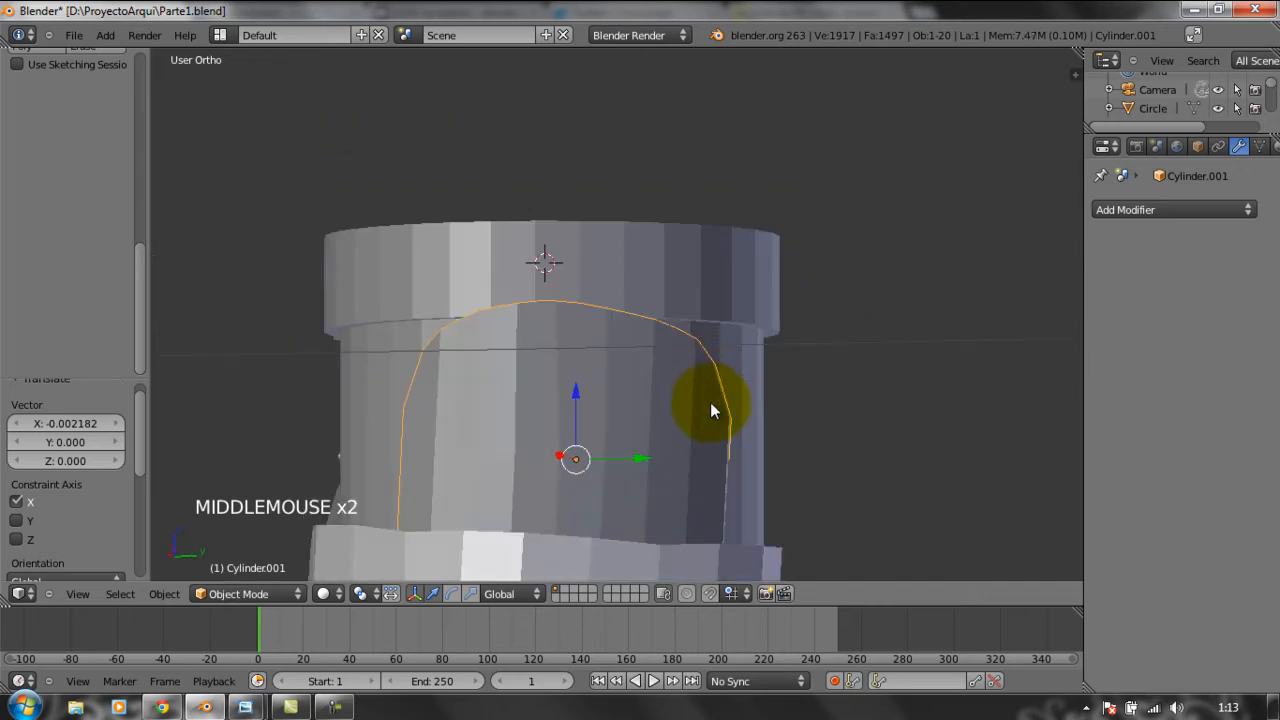
Scale the rounded panel down slightly and move it about 0.0044 along the X axis, out from the shaft's back.
key("s")
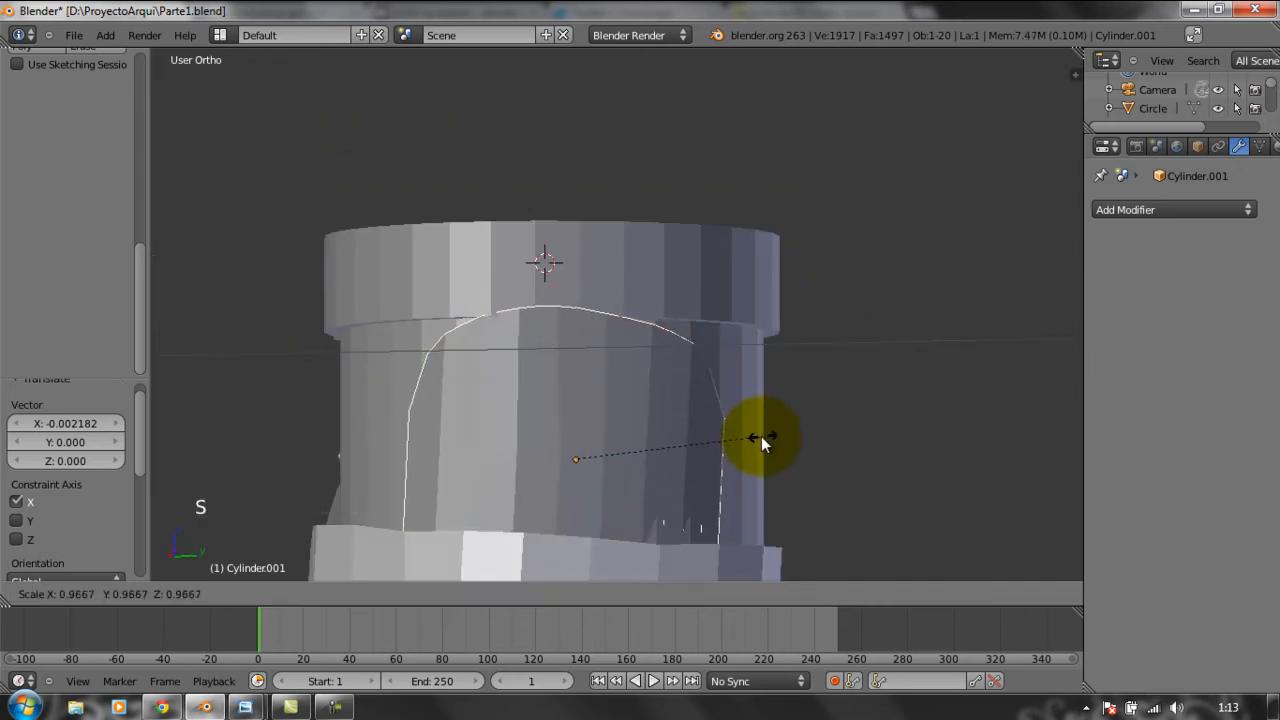
left_click(752, 442)
middle_click_drag(752, 442, 682, 450)
left_click_drag(699, 439, 686, 475)
middle_click_drag(686, 475, 761, 409)
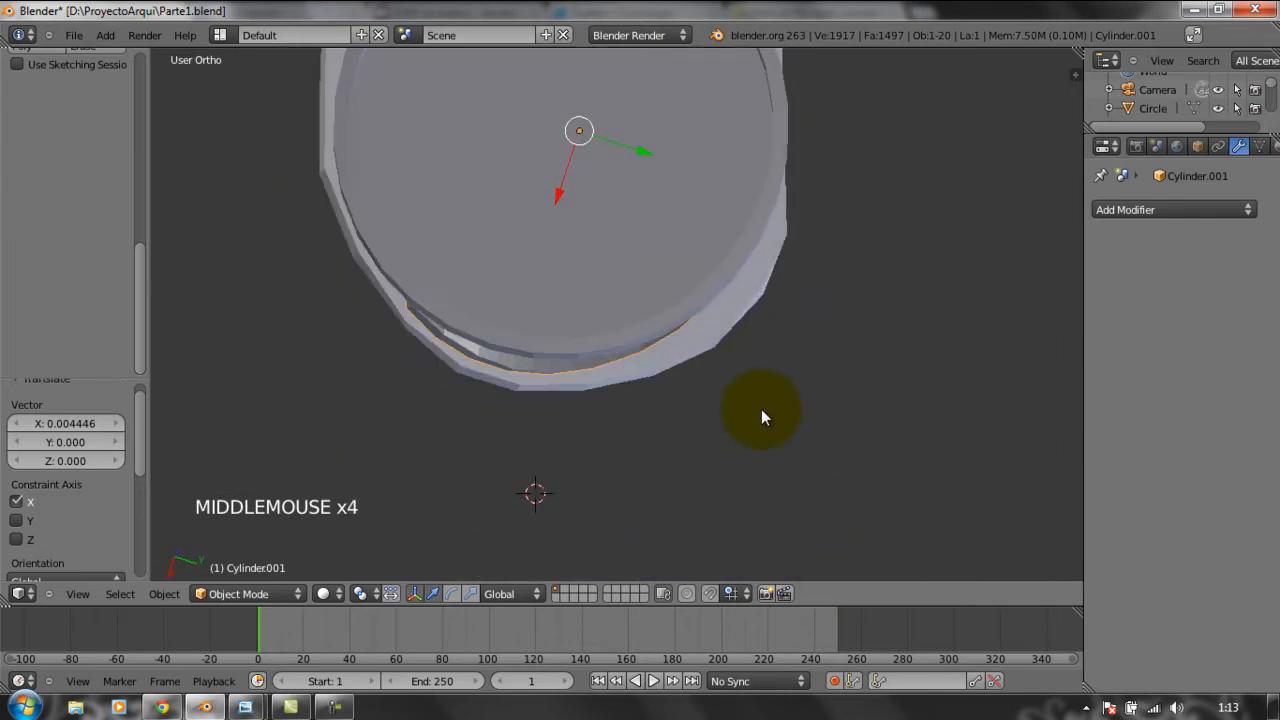
Rotate the rounded panel by about 5.6 degrees in the top view and shift it slightly along the Y axis to centre it.
key("r")
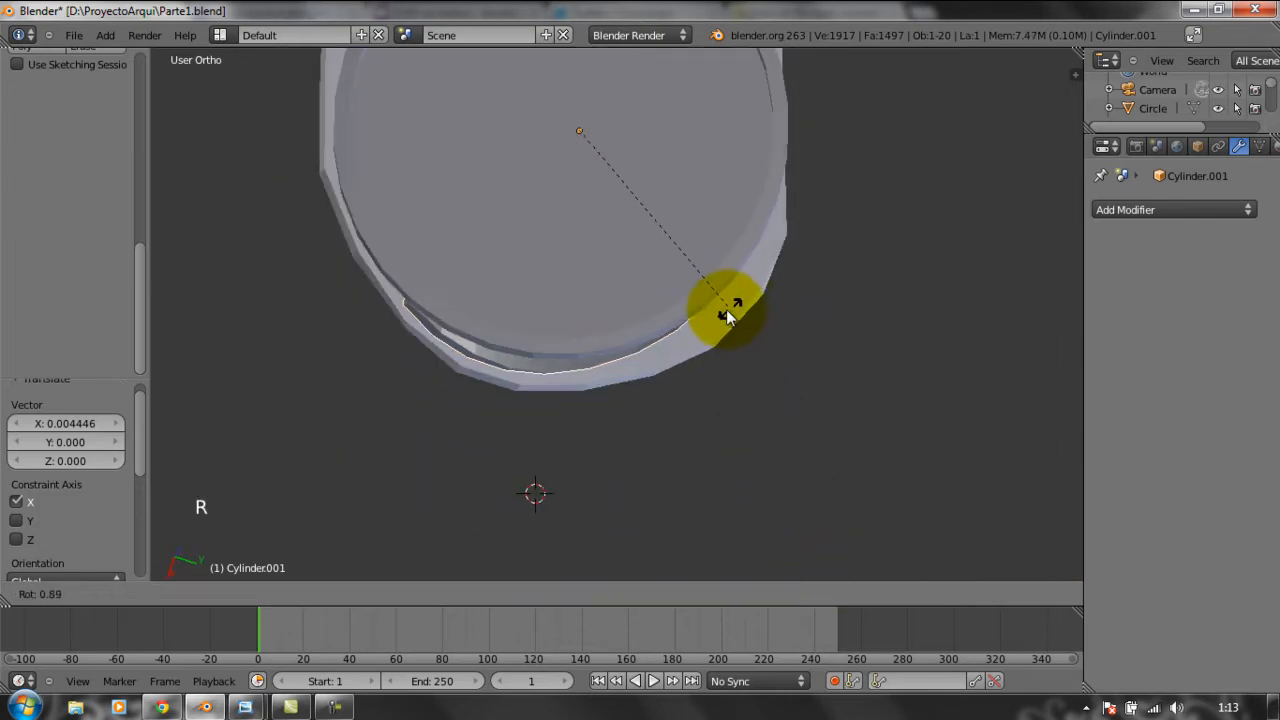
left_click(711, 317)
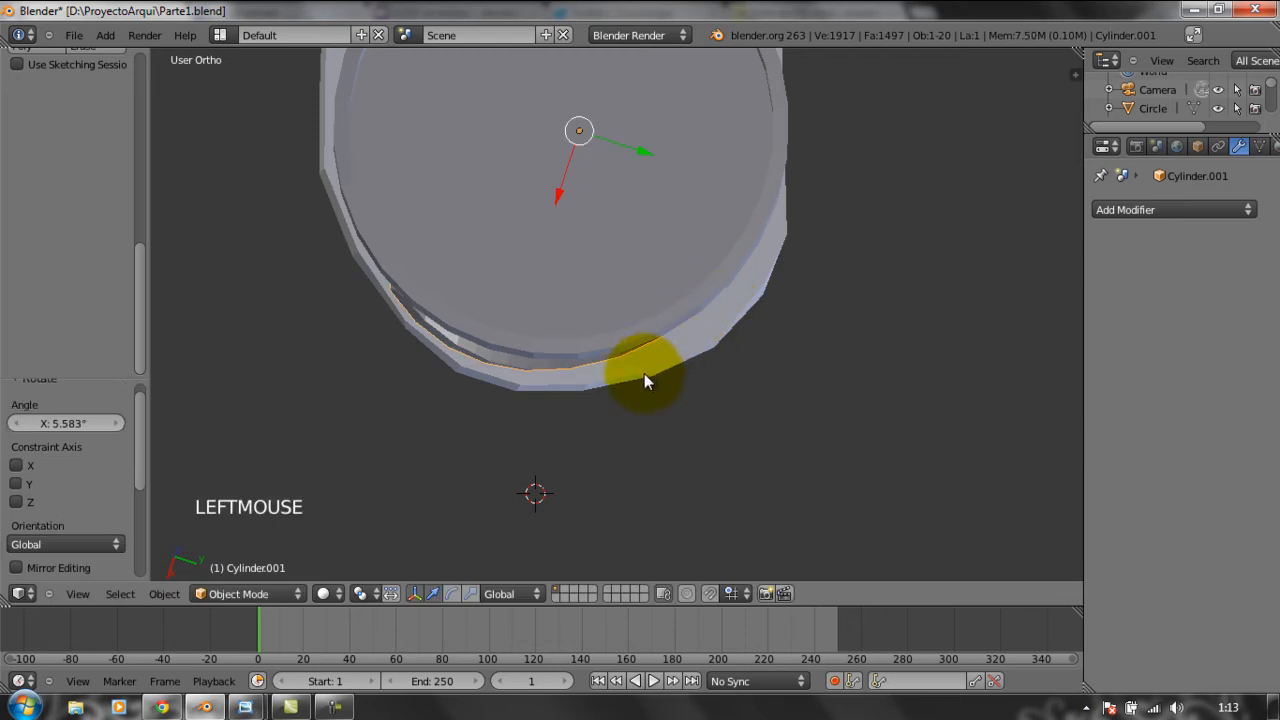
left_click_drag(644, 157, 655, 159)
middle_click_drag(741, 418, 727, 330)
Rotate the duplicated spike behind the shaft by about 14 degrees in the rear view and about -3 degrees in a second view.
key("r")
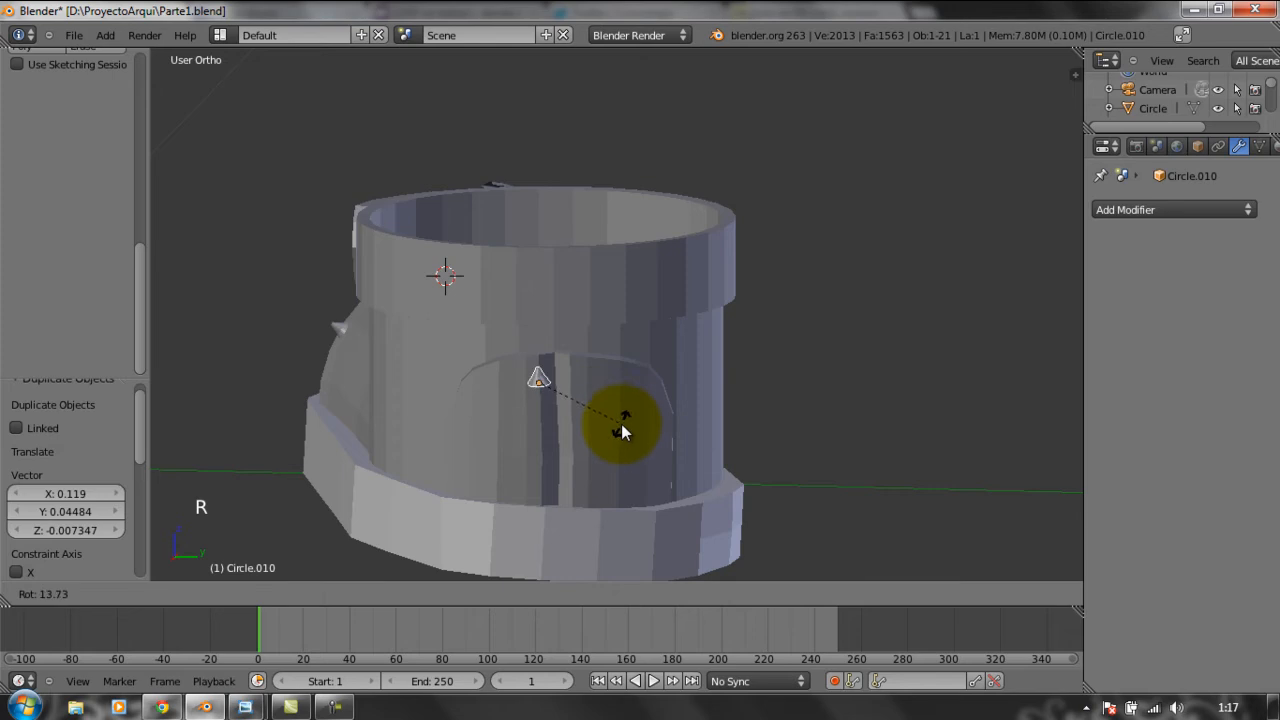
left_click(622, 427)
middle_click_drag(677, 410, 703, 543)
middle_click_drag(651, 457, 478, 277)
key("r")
left_click(681, 458)
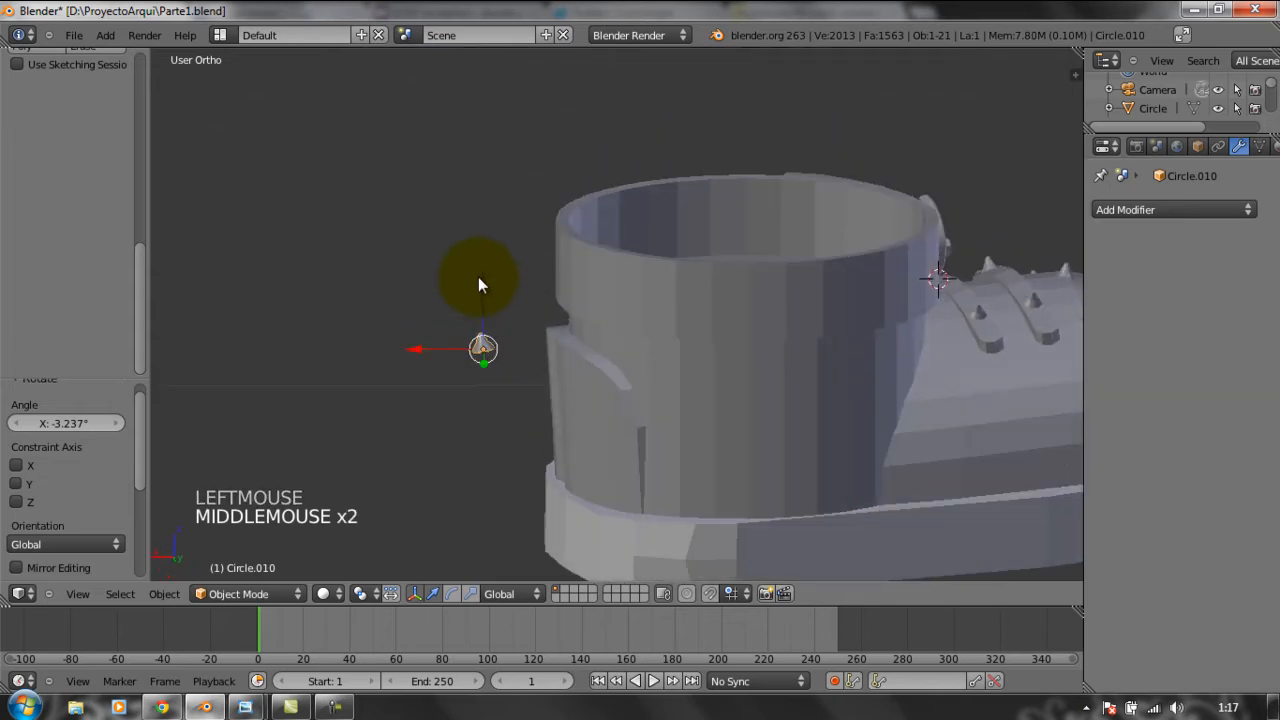
Rotate the spike by about -76 degrees in the side view so its tip points away from the shaft's back.
key("r")
left_click(403, 336)
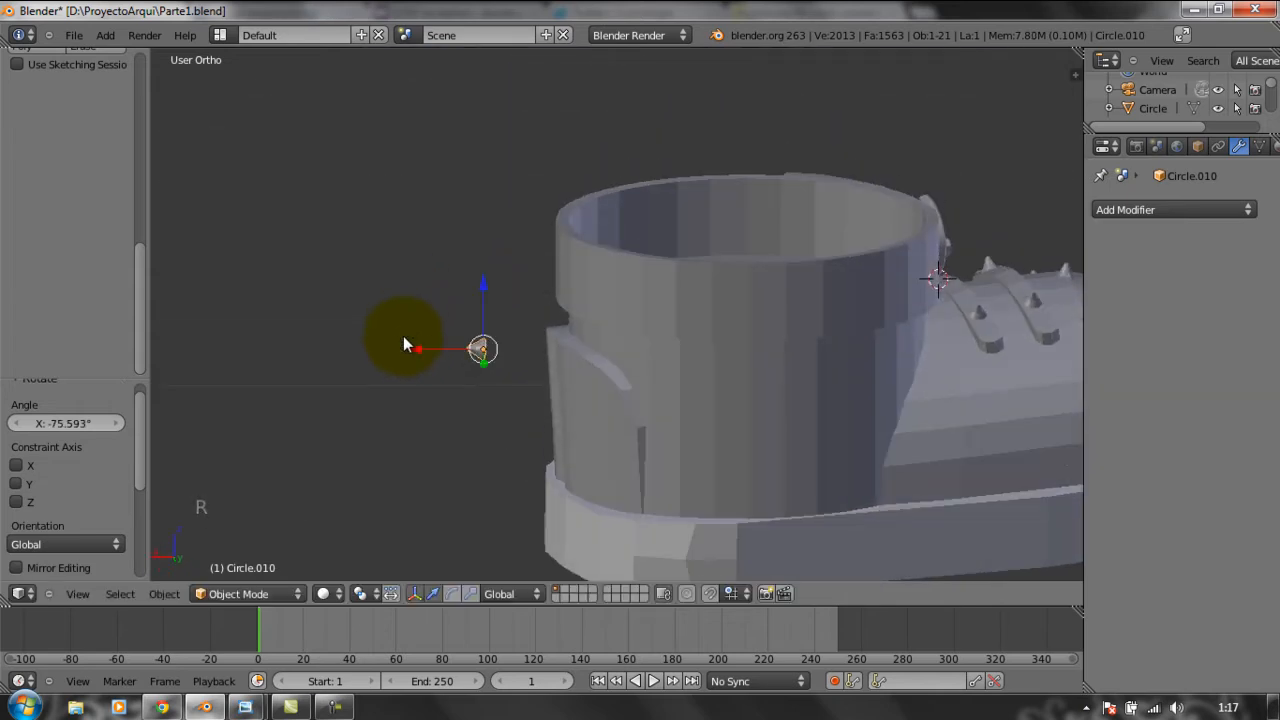
key("r")
left_click(403, 343)
Move the spike about 0.016 along the negative X axis, in against the rounded back panel.
middle_click_drag(423, 380, 491, 451)
left_click_drag(418, 350, 479, 363)
middle_click_drag(512, 408, 681, 378)
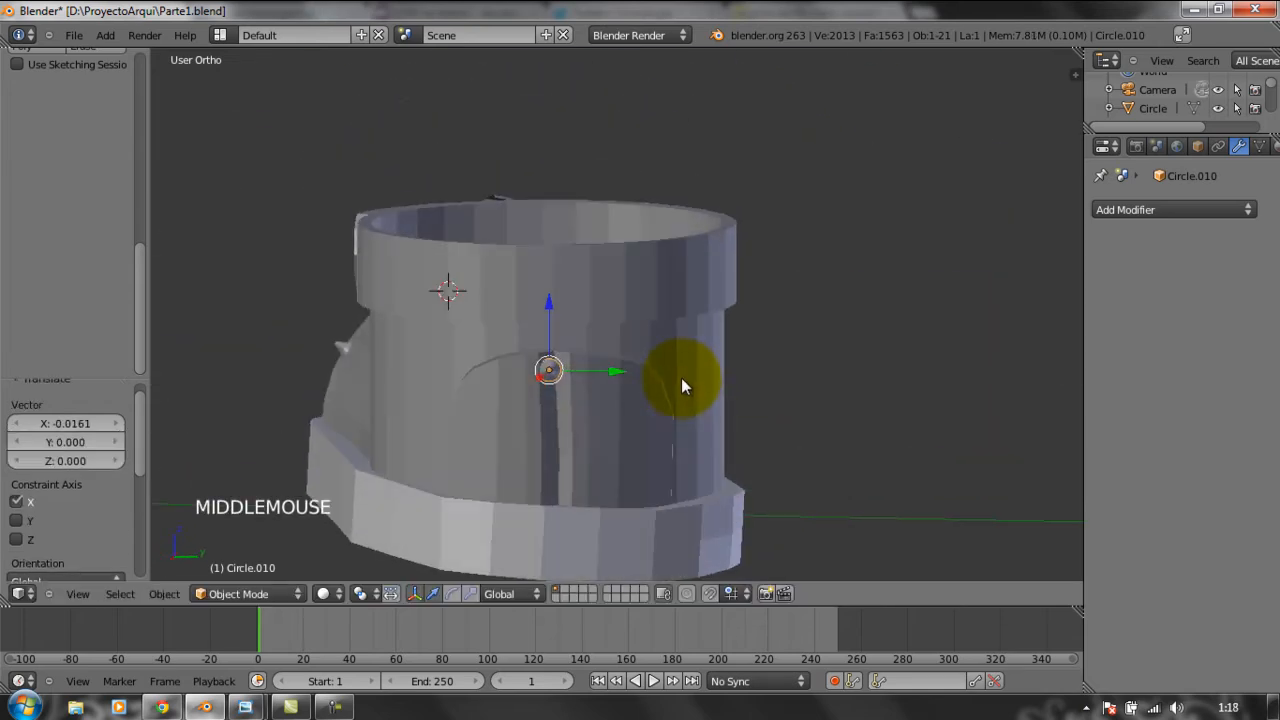
Shift the spike along the negative Y axis to the panel's upper corner and place a duplicate of it lower down.
left_click_drag(607, 369, 574, 374)
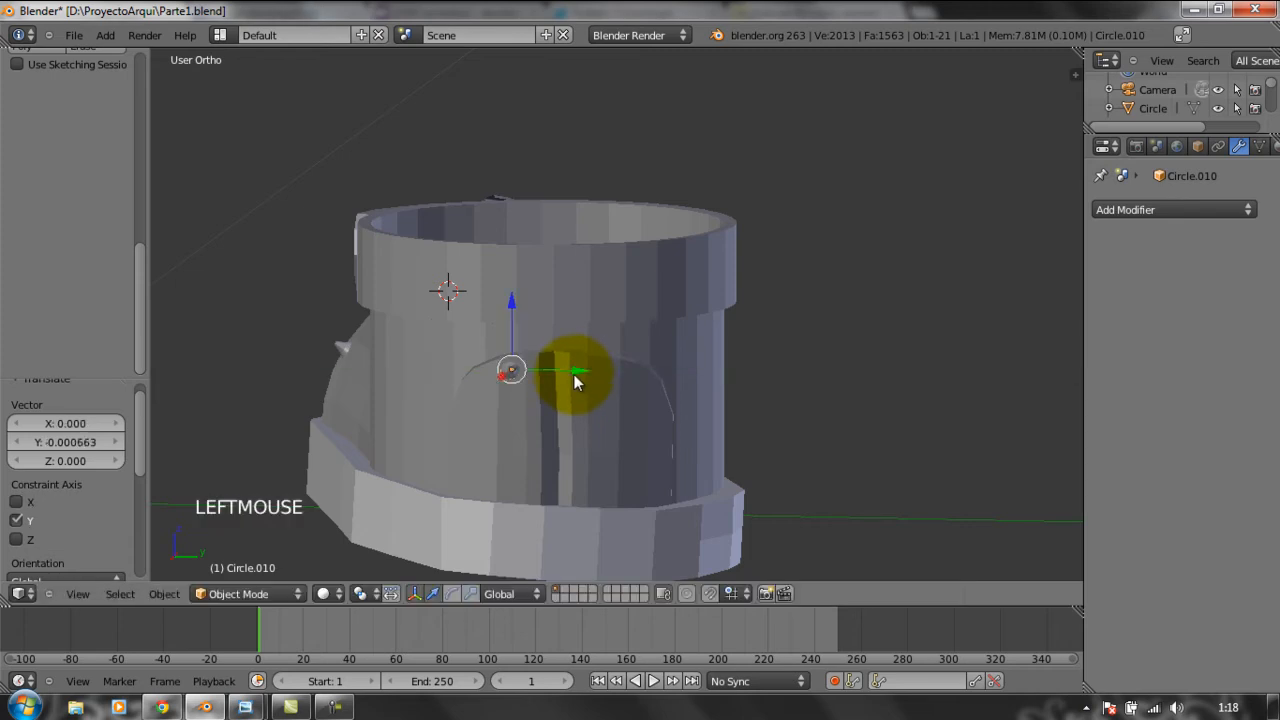
key("shift+d")
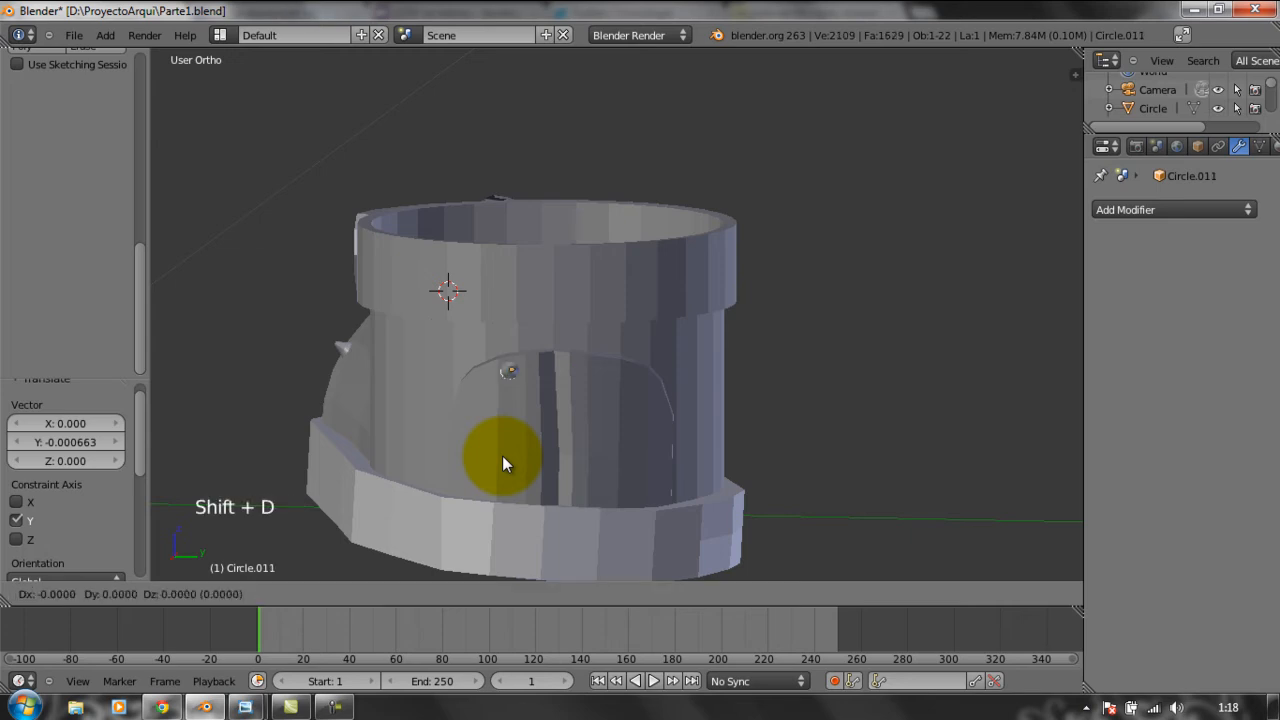
left_click(458, 547)
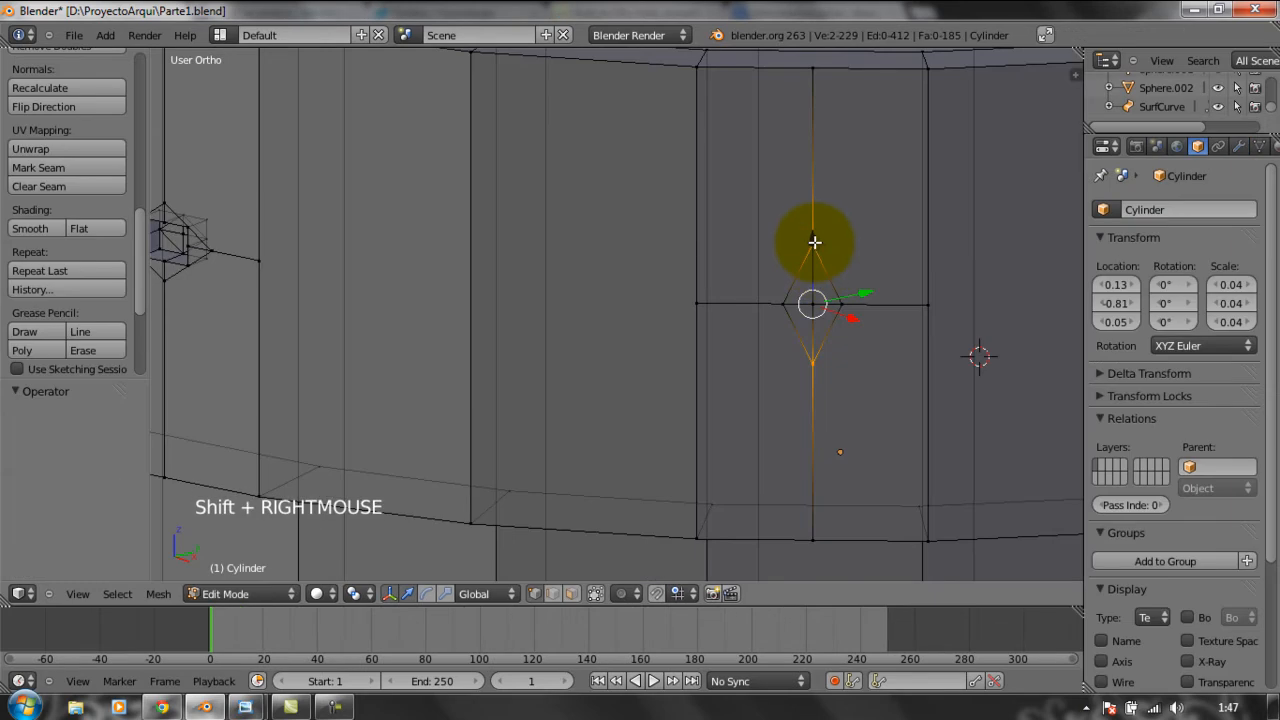
Shorten the diamond on the shaft collar by moving its bottom vertex up and its top vertex down along the Z axis.
right_click(814, 243)
right_click(811, 362)
left_click_drag(814, 296, 815, 282)
left_click(814, 243)
right_click(814, 242)
left_click_drag(814, 182, 863, 349)
middle_click(857, 359)
middle_click_drag(857, 359, 834, 306)
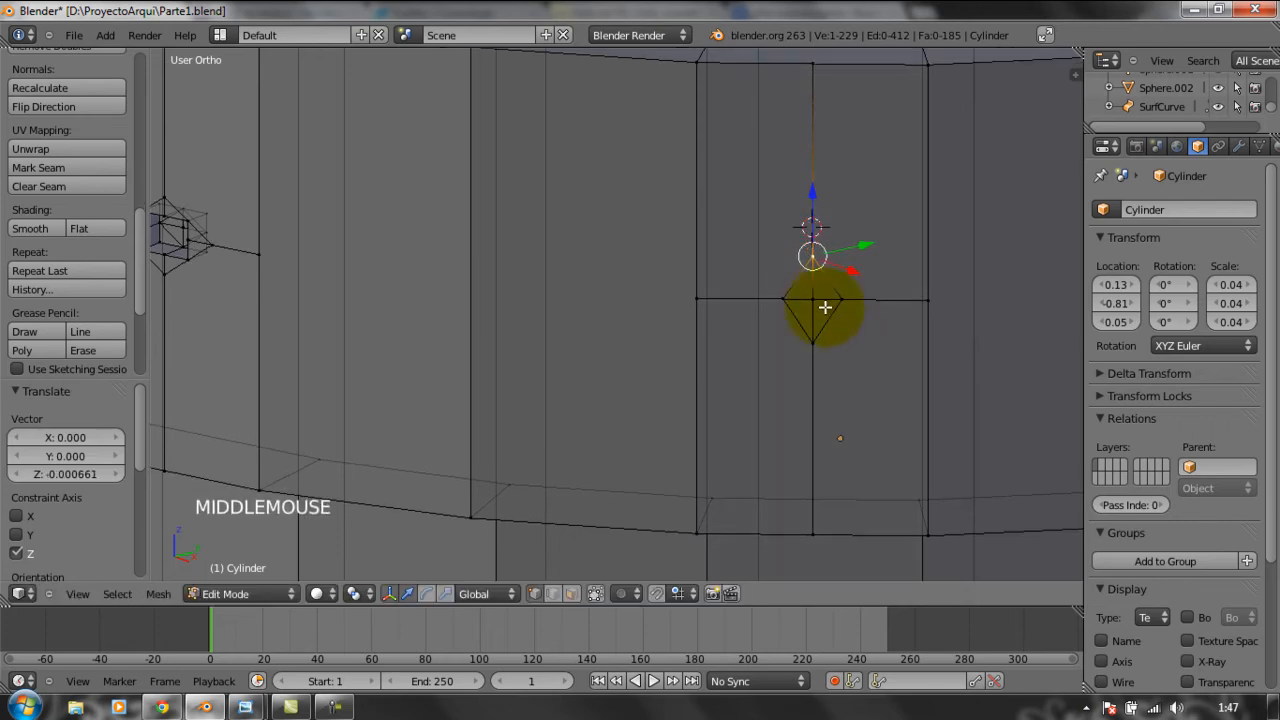
Select all five vertices of the diamond on the collar and subdivide it with 1 cut.
right_click(811, 292, "shift")
right_click(785, 297, "shift")
right_click(842, 296, "shift")
right_click(814, 334, "shift")
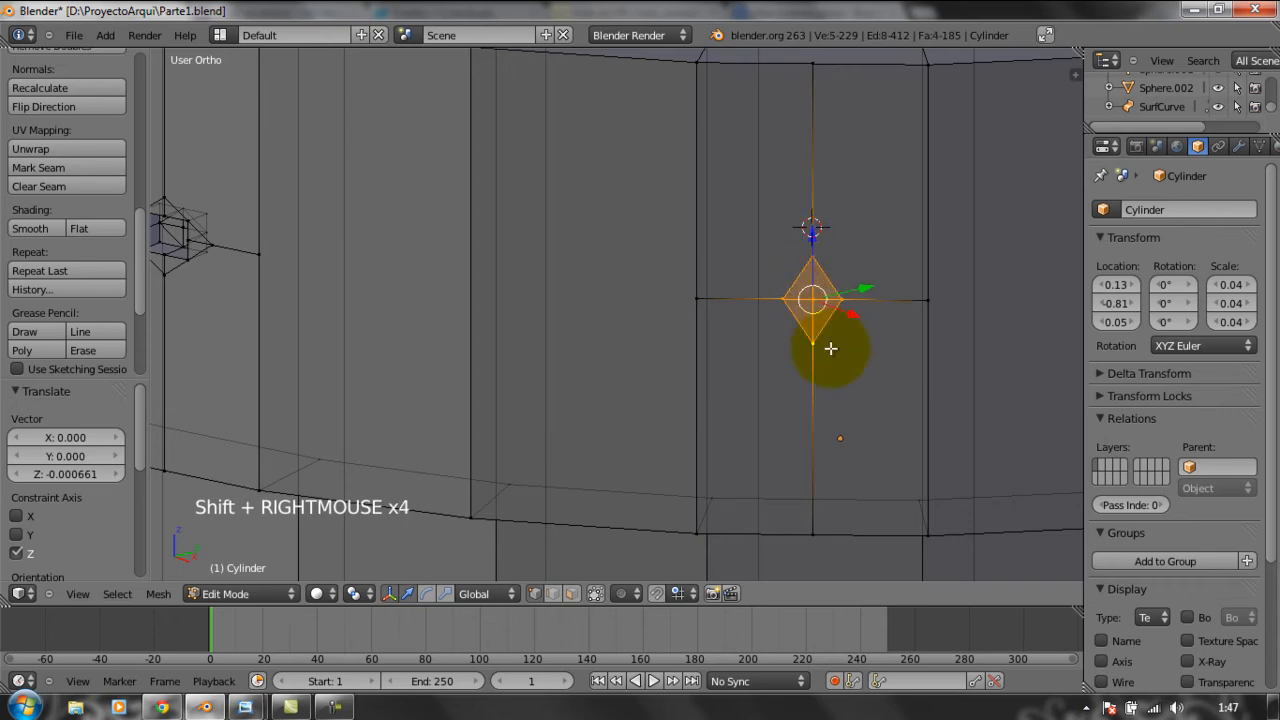
key("w")
left_click(830, 352)
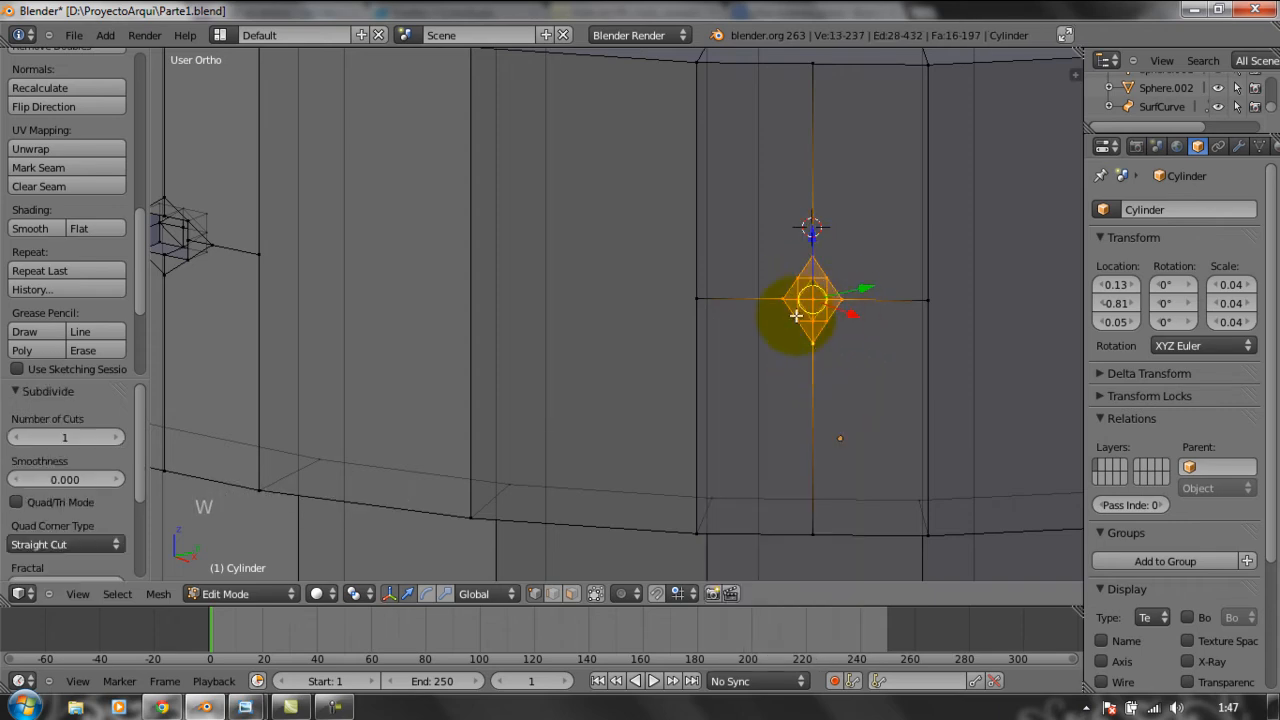
Select the nine inner vertices of the subdivided diamond and extrude them about 0.001 into the collar wall to form a small hole.
right_click(797, 318)
right_click(824, 318, "shift")
right_click(823, 280, "shift")
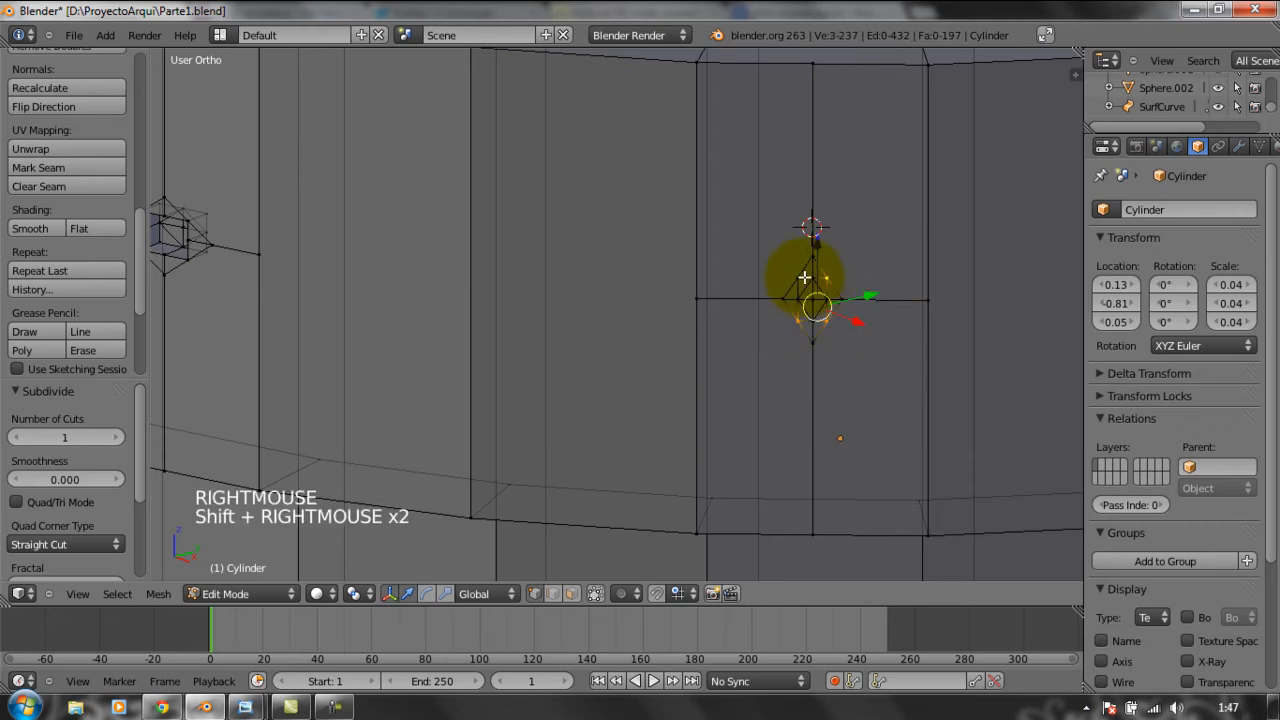
right_click(800, 282, "shift")
right_click(800, 297, "shift")
right_click(815, 282, "shift")
right_click(813, 292, "shift")
right_click(826, 299, "shift")
right_click(830, 330, "shift")
middle_click_drag(834, 334, 813, 385)
scroll(886, 366, "down", 2)
middle_click_drag(943, 371, 770, 382, "shift")
scroll(770, 383, "down", 1)
scroll(771, 386, "up", 4)
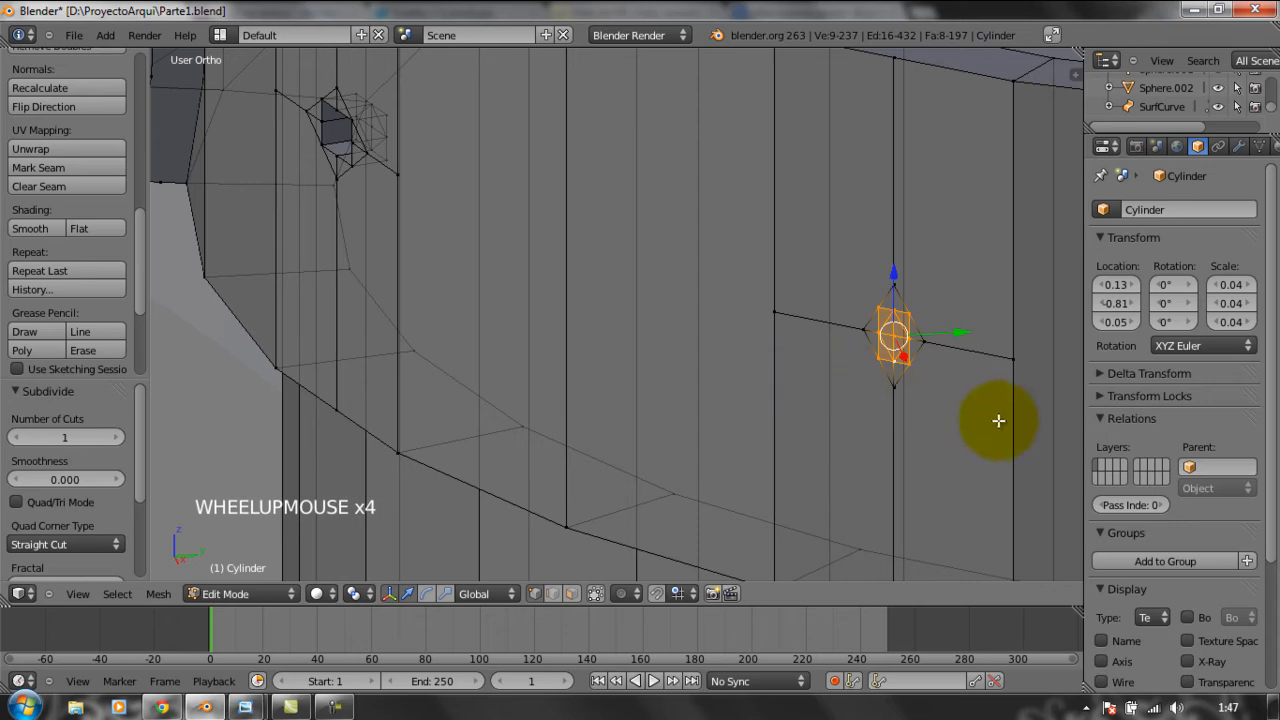
middle_click_drag(966, 434, 920, 434)
scroll(920, 434, "down", 2)
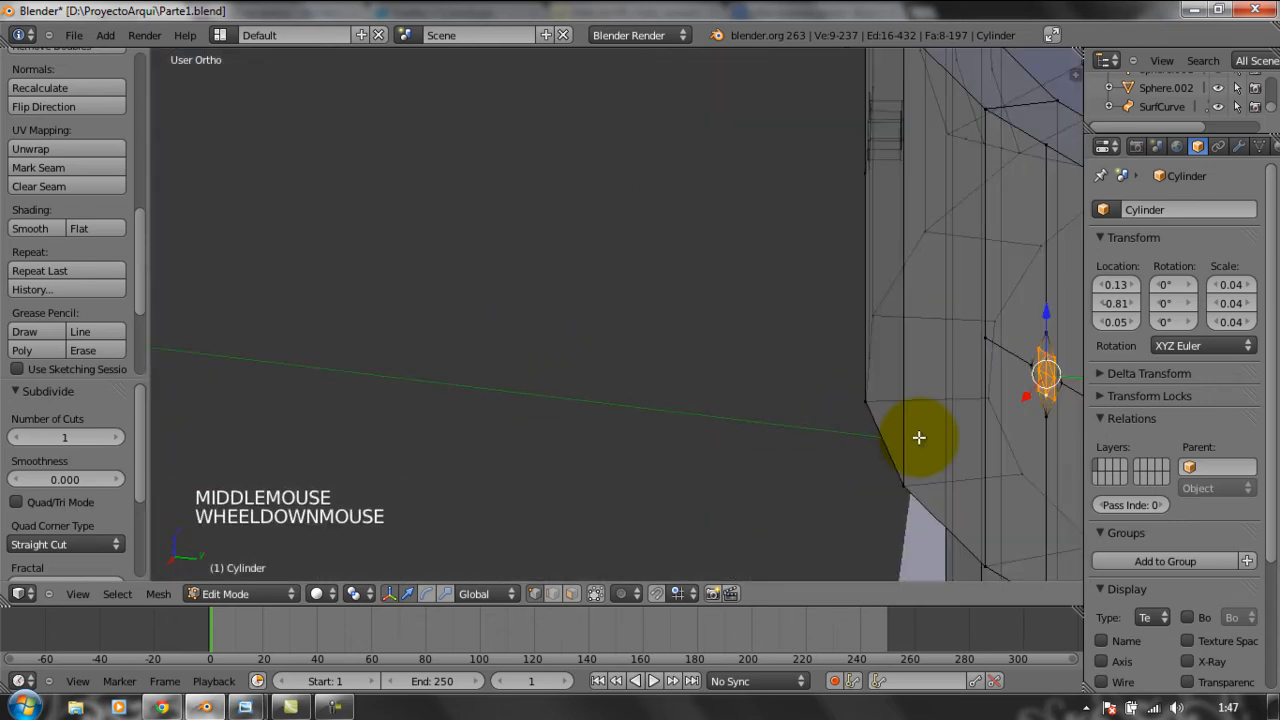
key("e")
key("e")
key("e")
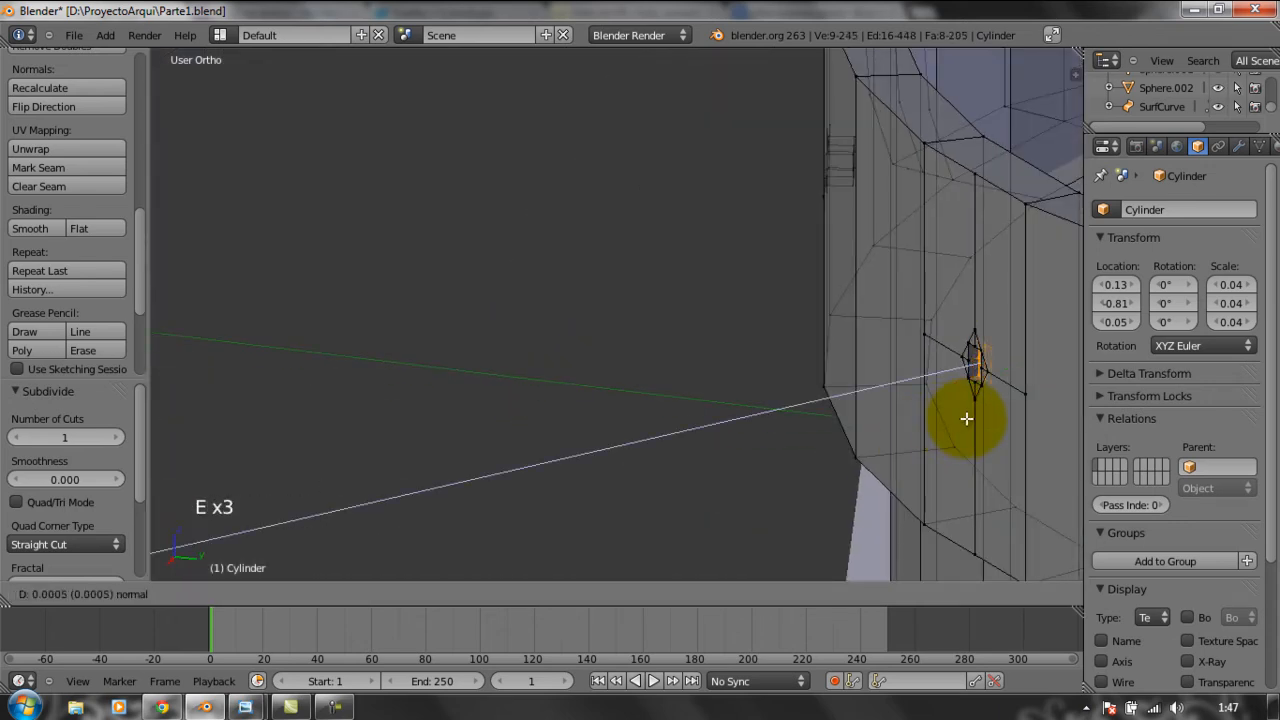
left_click(971, 417)
Return the shaft collar to Object Mode to view the recessed hole on the shaded boot.
middle_click_drag(946, 429, 920, 443)
scroll(918, 445, "up", 1)
scroll(918, 445, "down", 2)
scroll(920, 443, "up", 1)
scroll(920, 443, "down", 2)
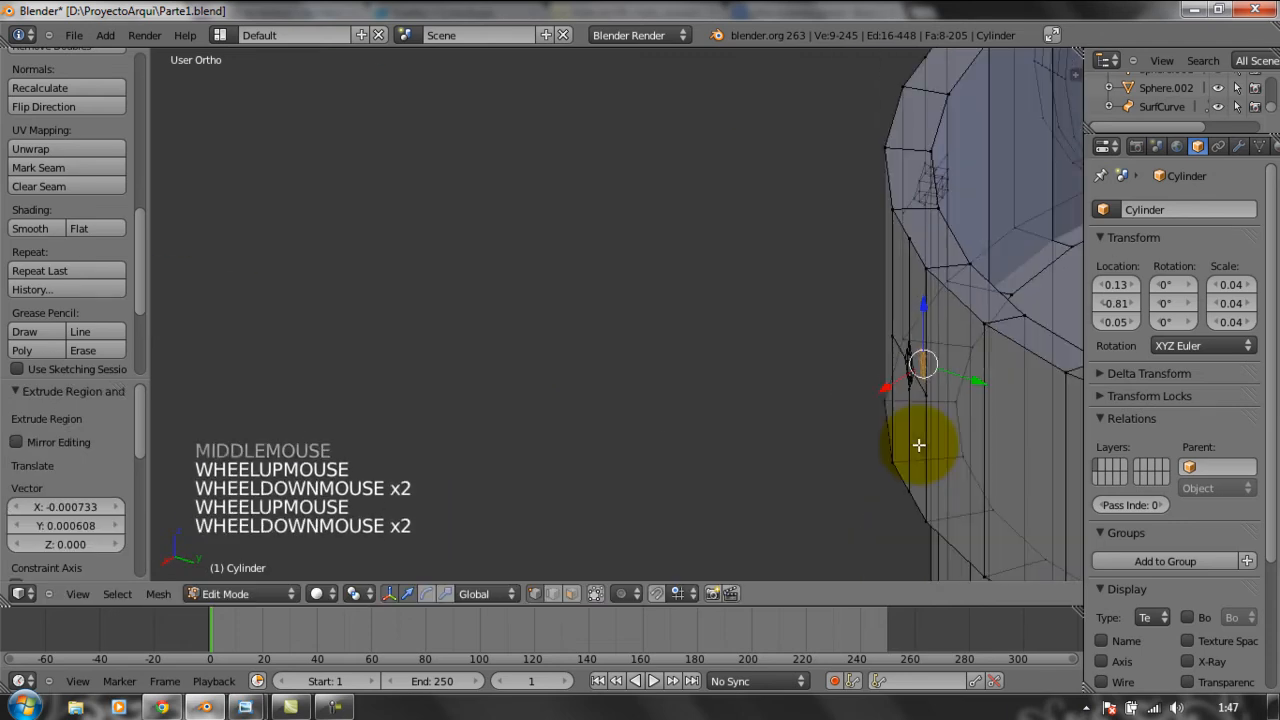
middle_click(929, 405)
middle_click_drag(910, 493, 1040, 389)
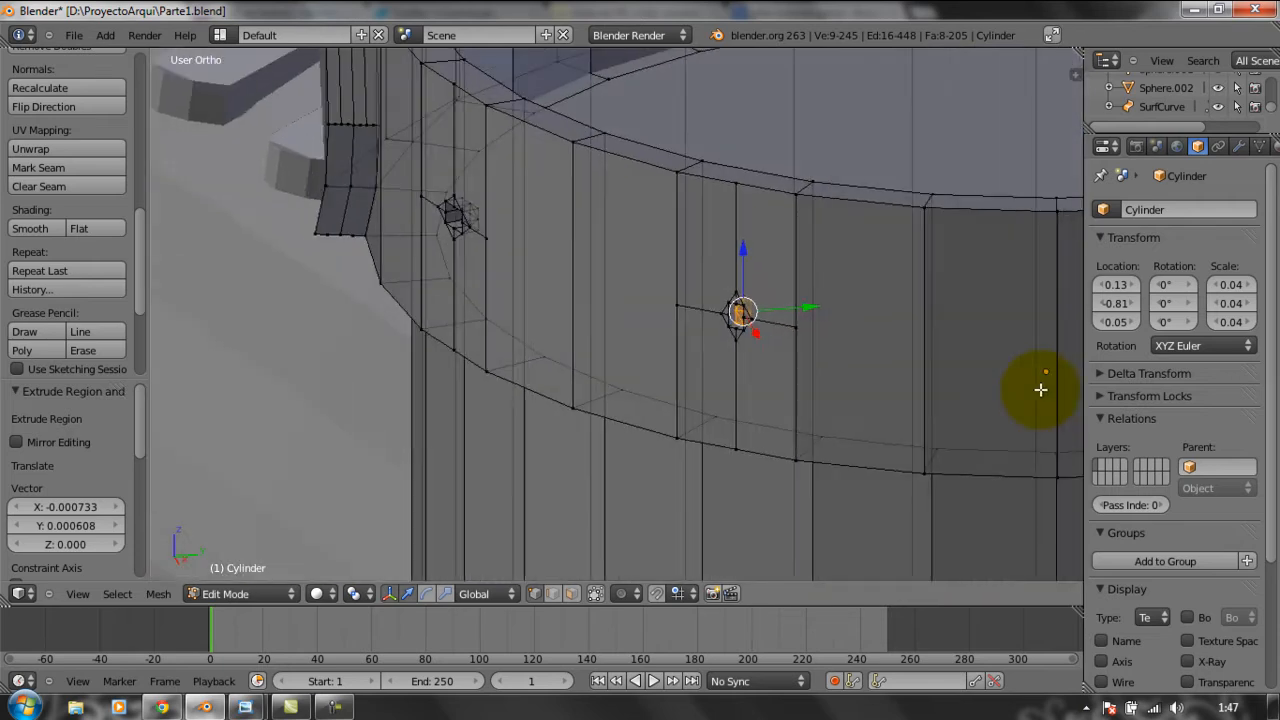
scroll(1023, 394, "down", 1)
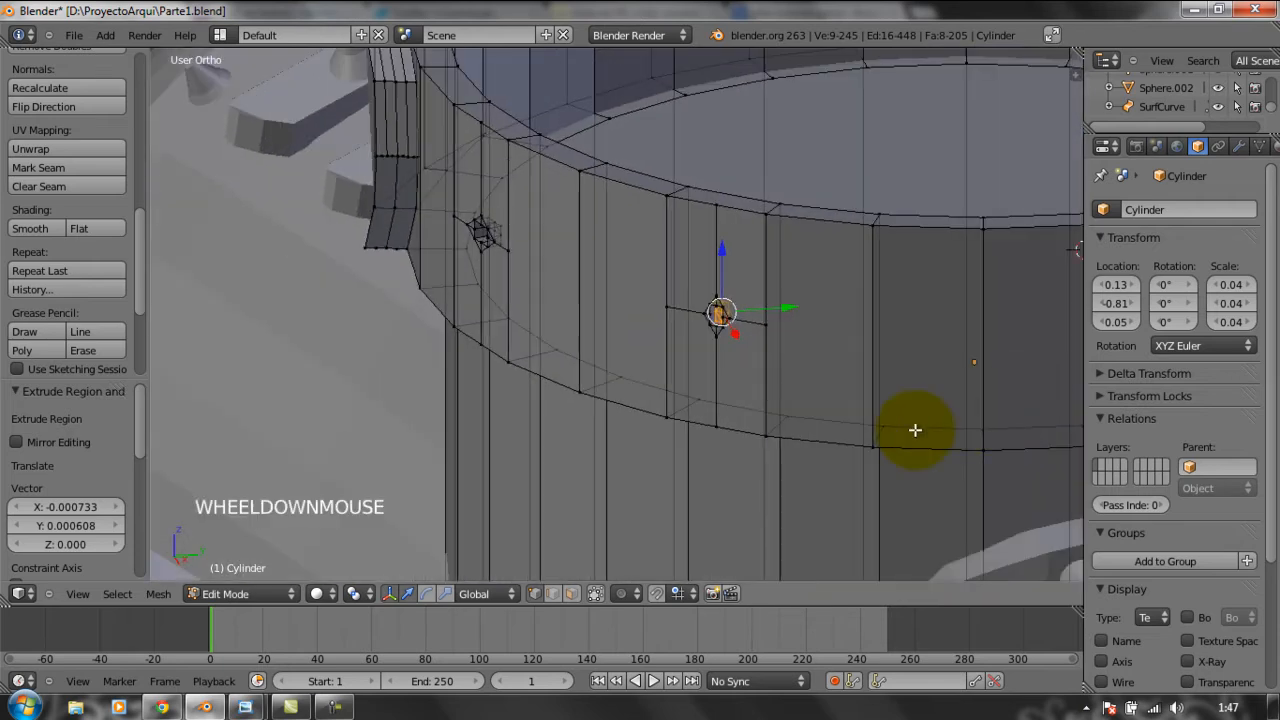
left_click(274, 596)
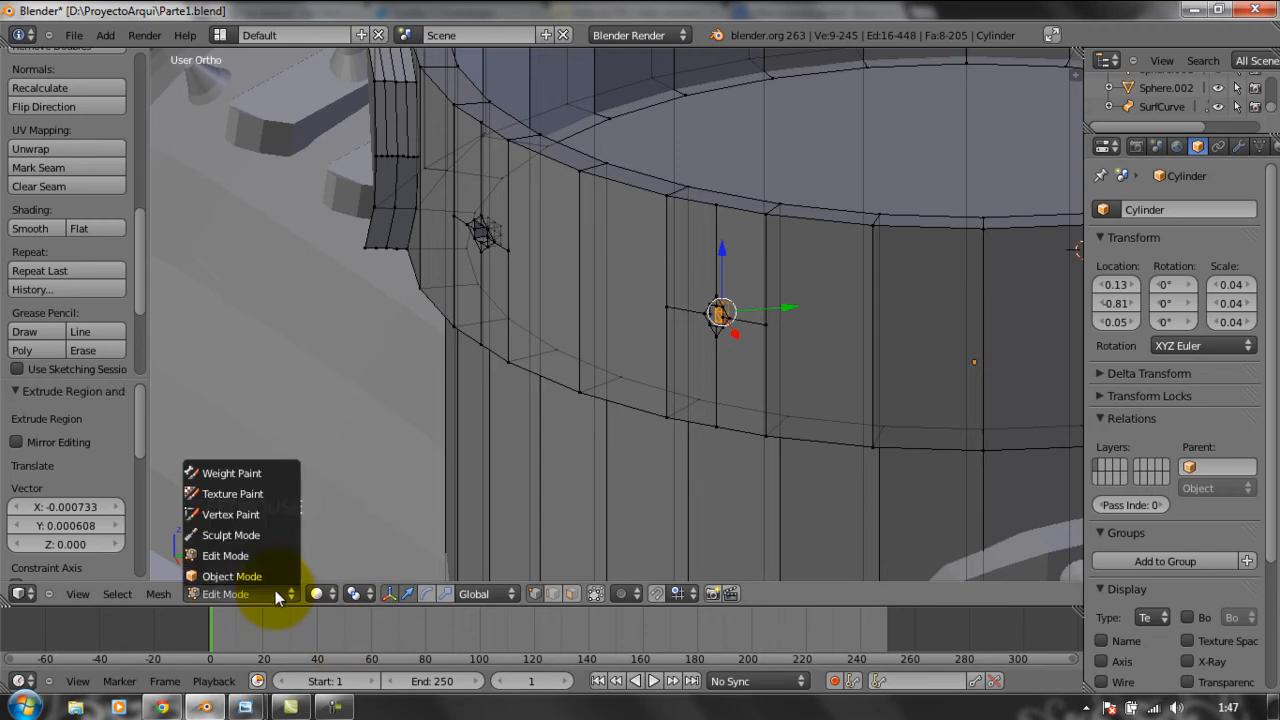
left_click(268, 577)
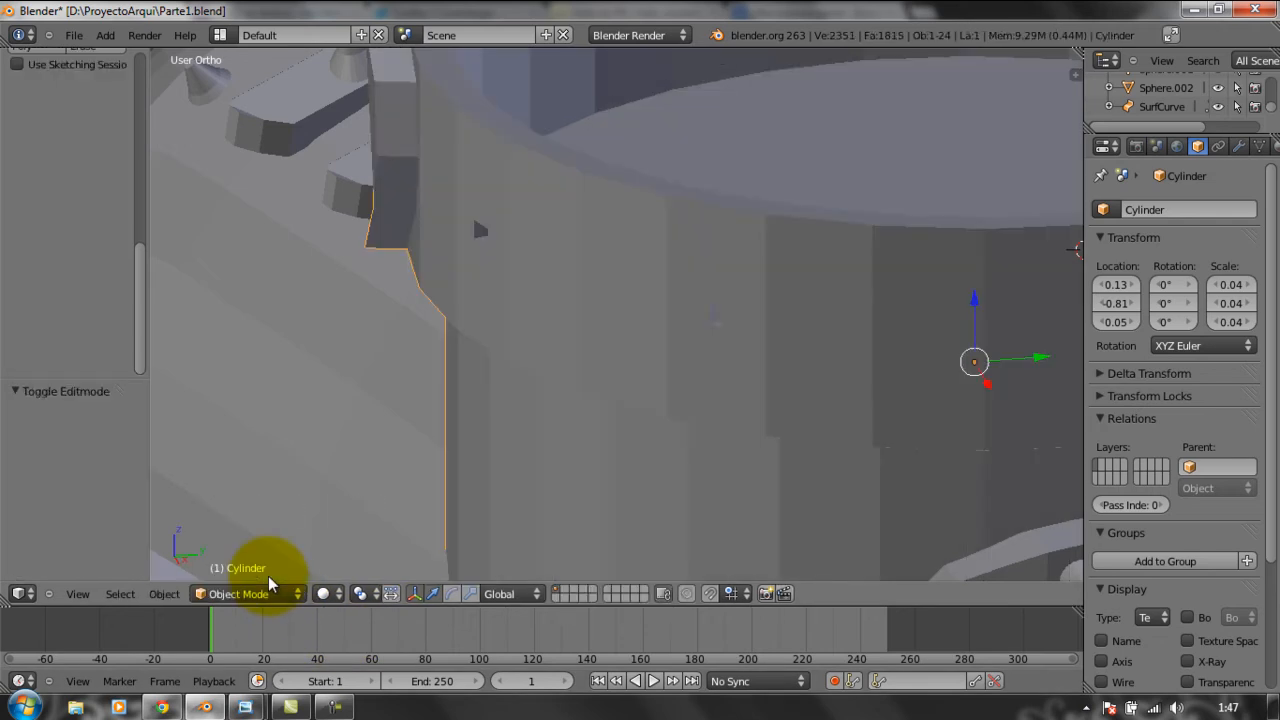
left_click(272, 593)
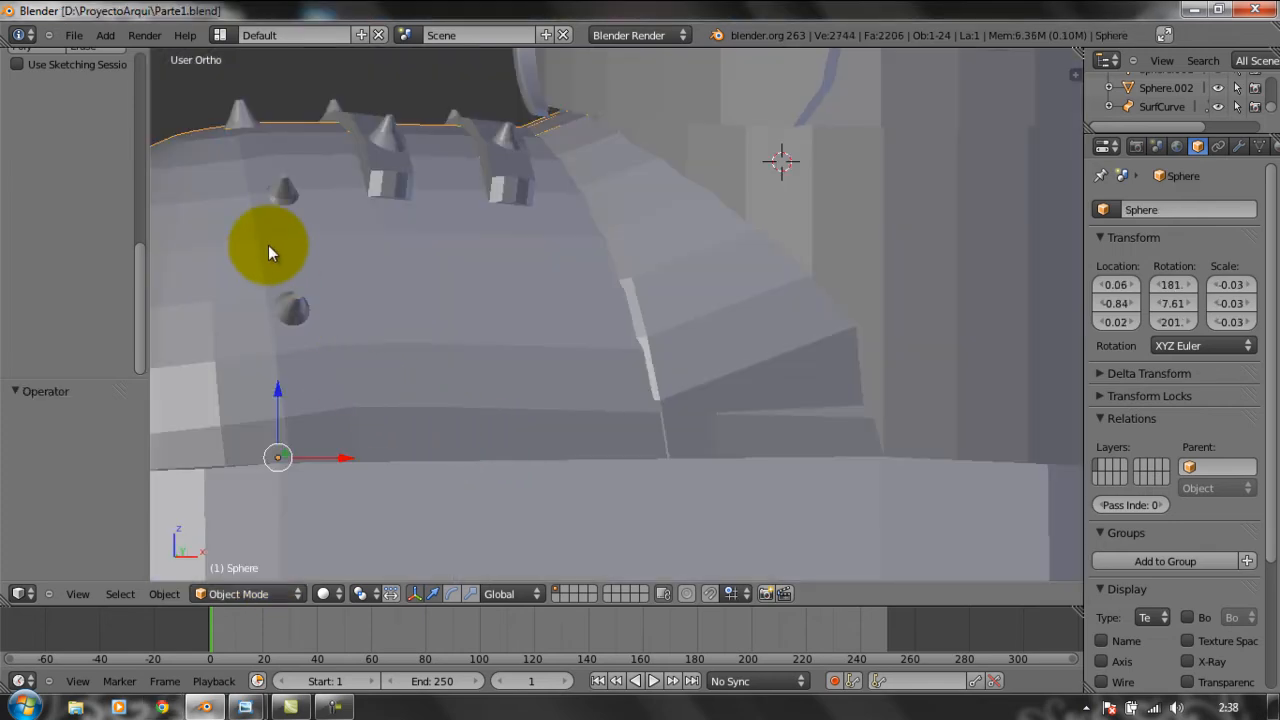
Examine the boot's toe cap, spiked straps and open shaft from several sides.
middle_click_drag(691, 86, 596, 284)
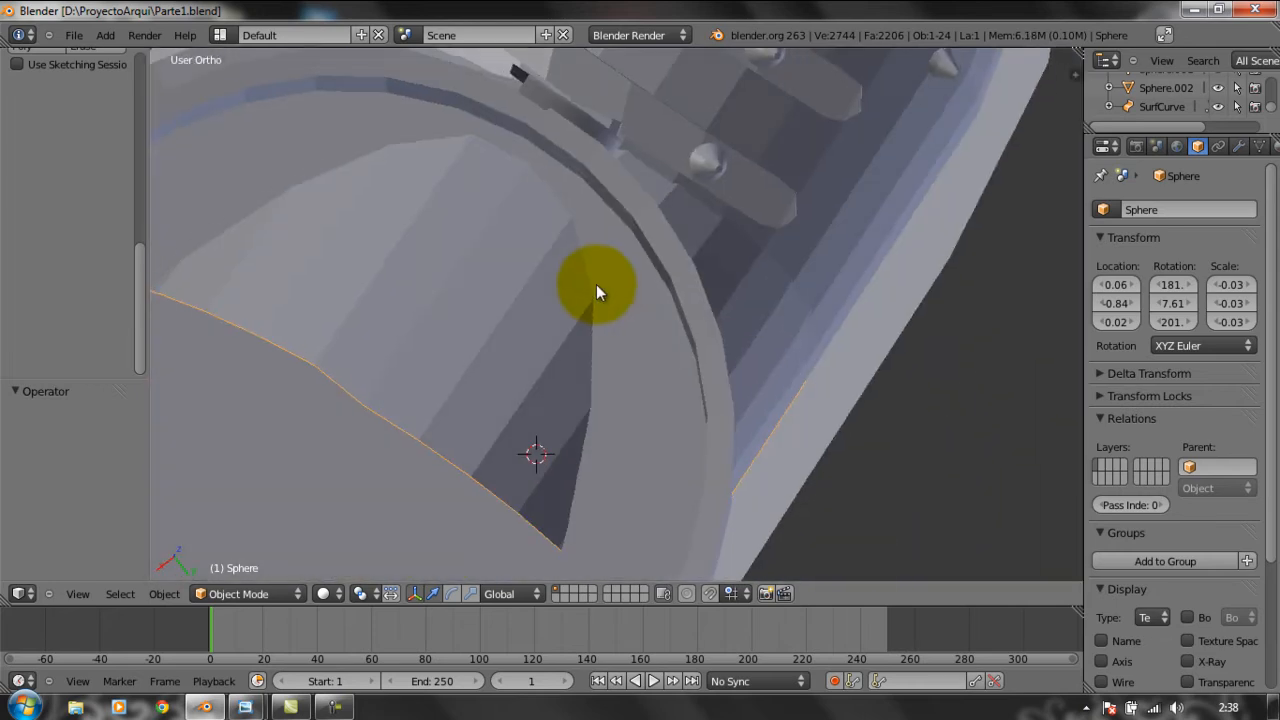
middle_click_drag(372, 246, 503, 232)
middle_click_drag(503, 431, 736, 250)
scroll(736, 250, "down", 3)
scroll(736, 250, "down", 2)
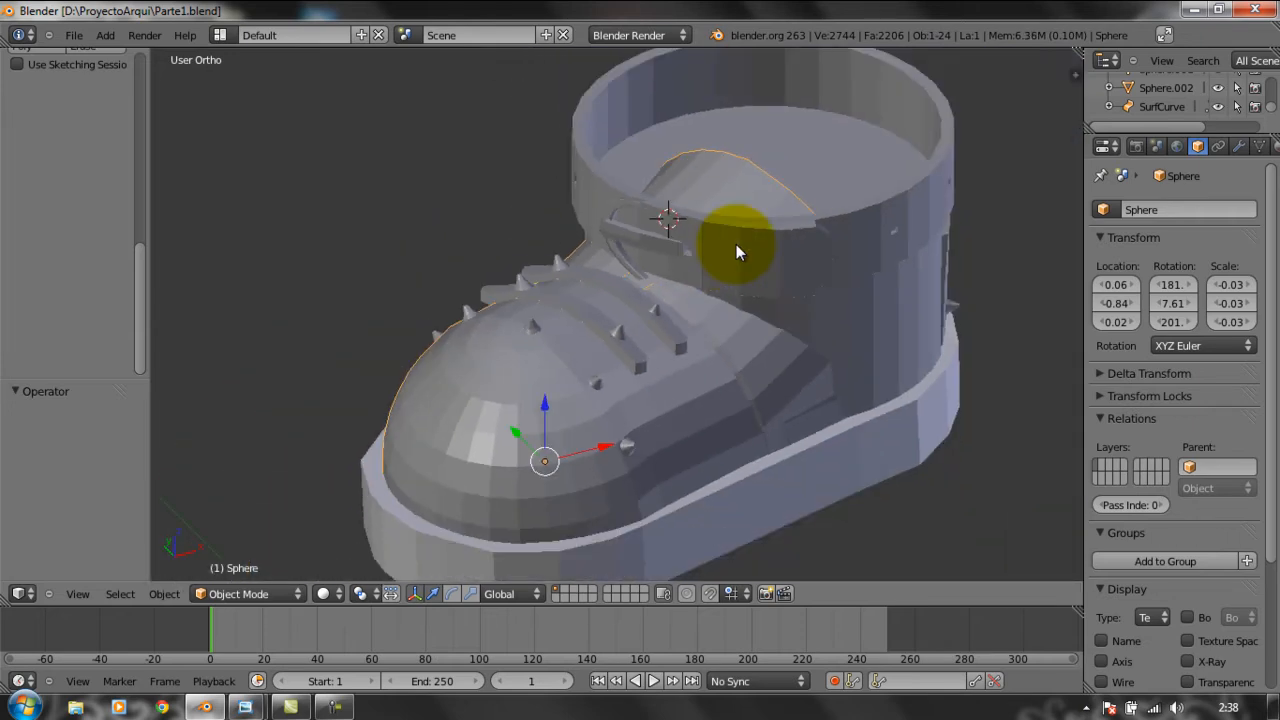
middle_click_drag(832, 382, 773, 345)
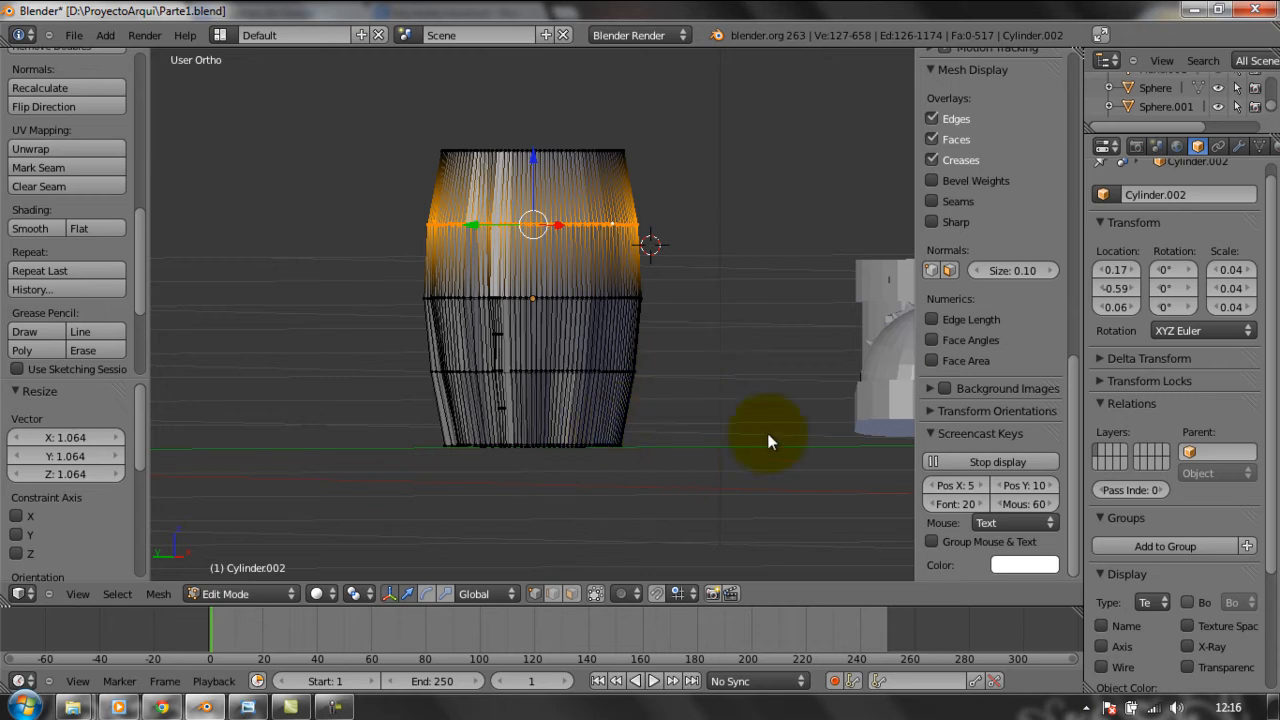
Collapse the viewport's properties sidebar to get a wider view of the barrel-shaped leg mesh.
middle_click(903, 209)
middle_click_drag(903, 209, 909, 209)
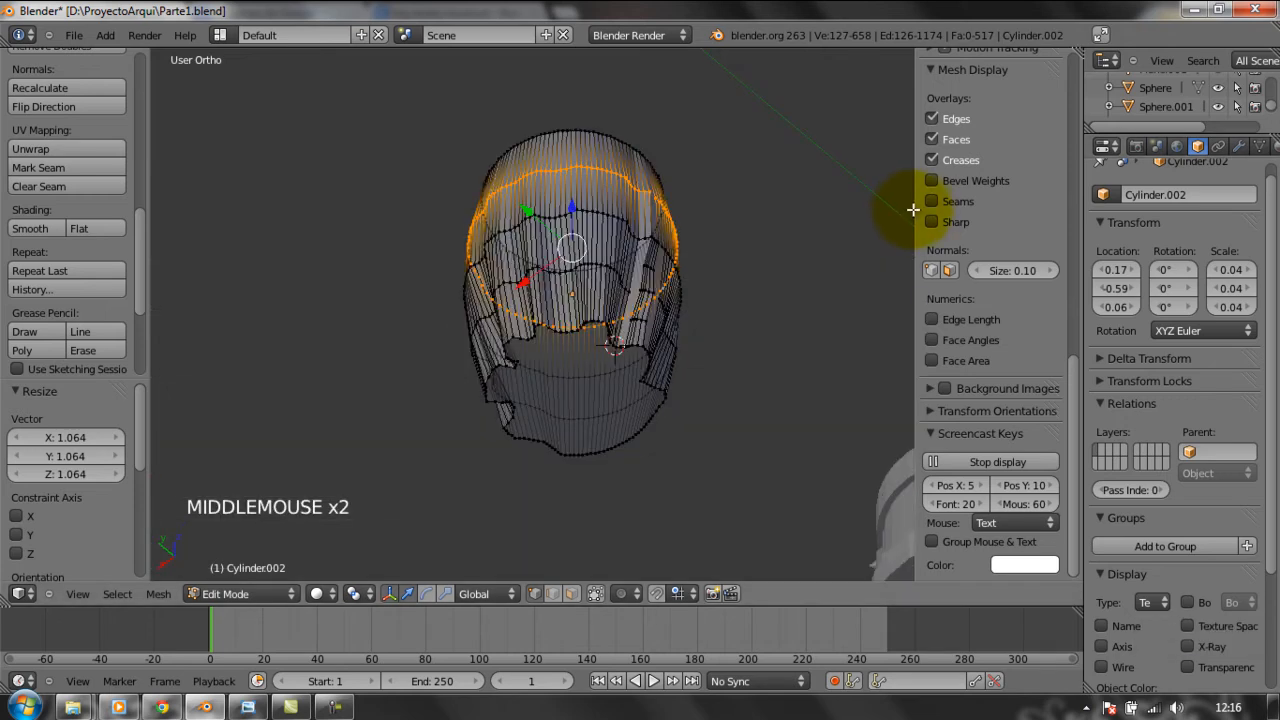
left_click_drag(913, 209, 1091, 262)
middle_click_drag(830, 404, 780, 307)
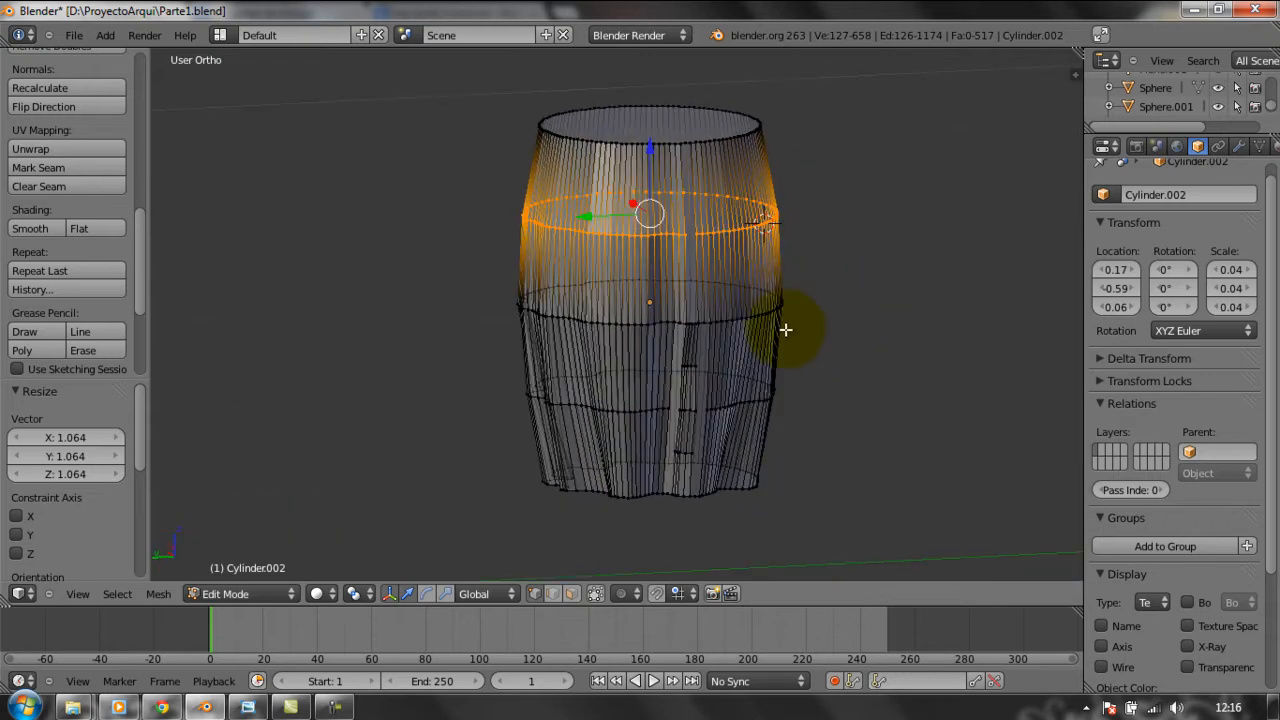
scroll(820, 337, "up", 2)
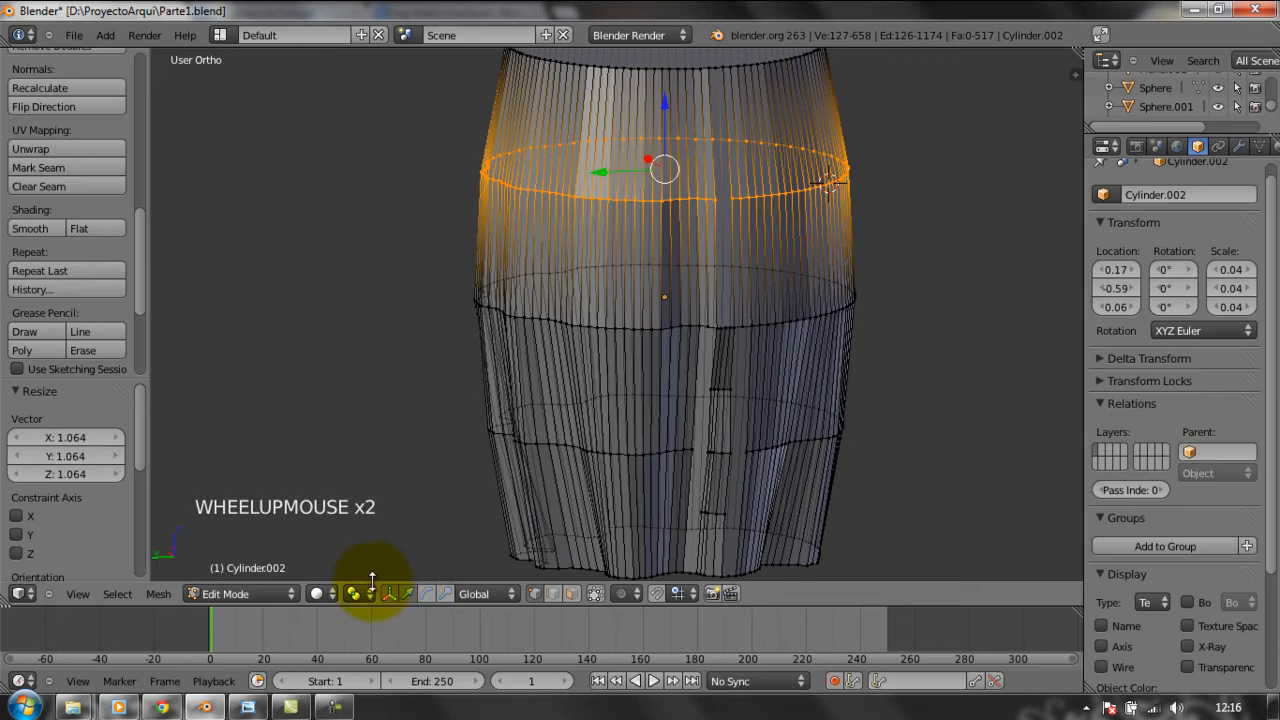
Check the lower legs and boots in the reference photo 2303871.jpg in Windows Photo Viewer, and return to the leg mesh in Blender.
mouse_move(212, 711)
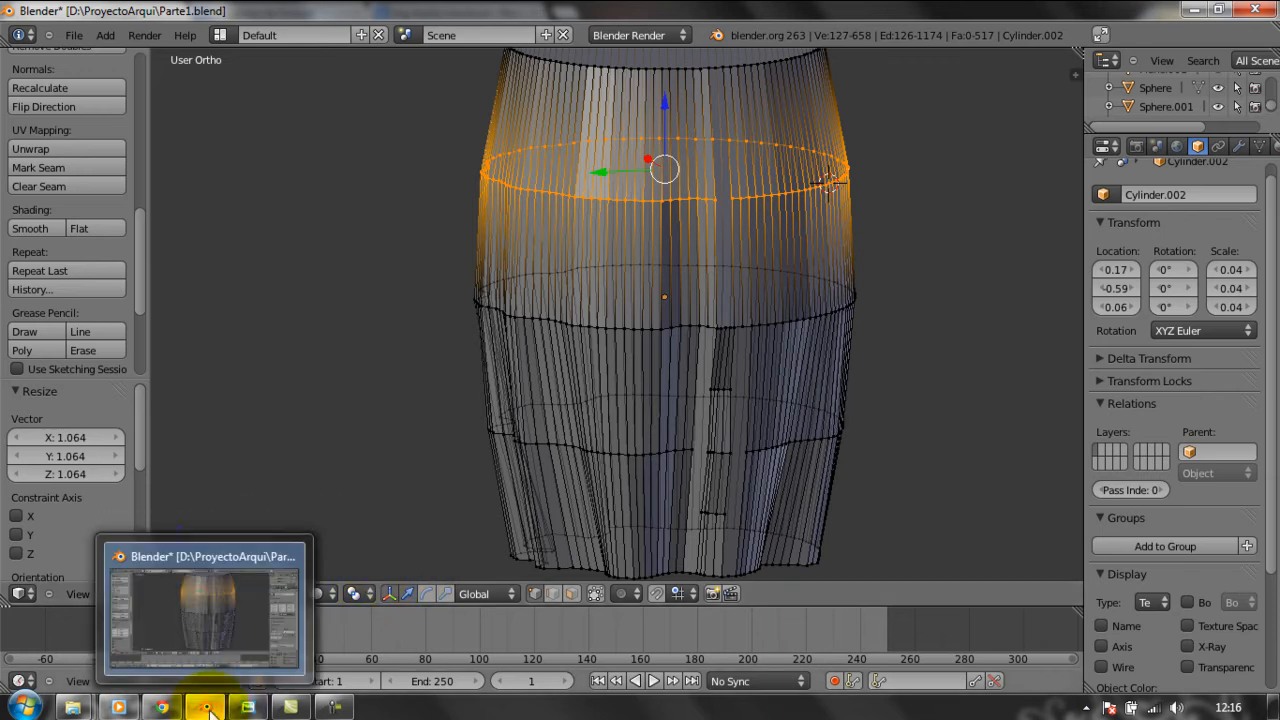
mouse_move(160, 710)
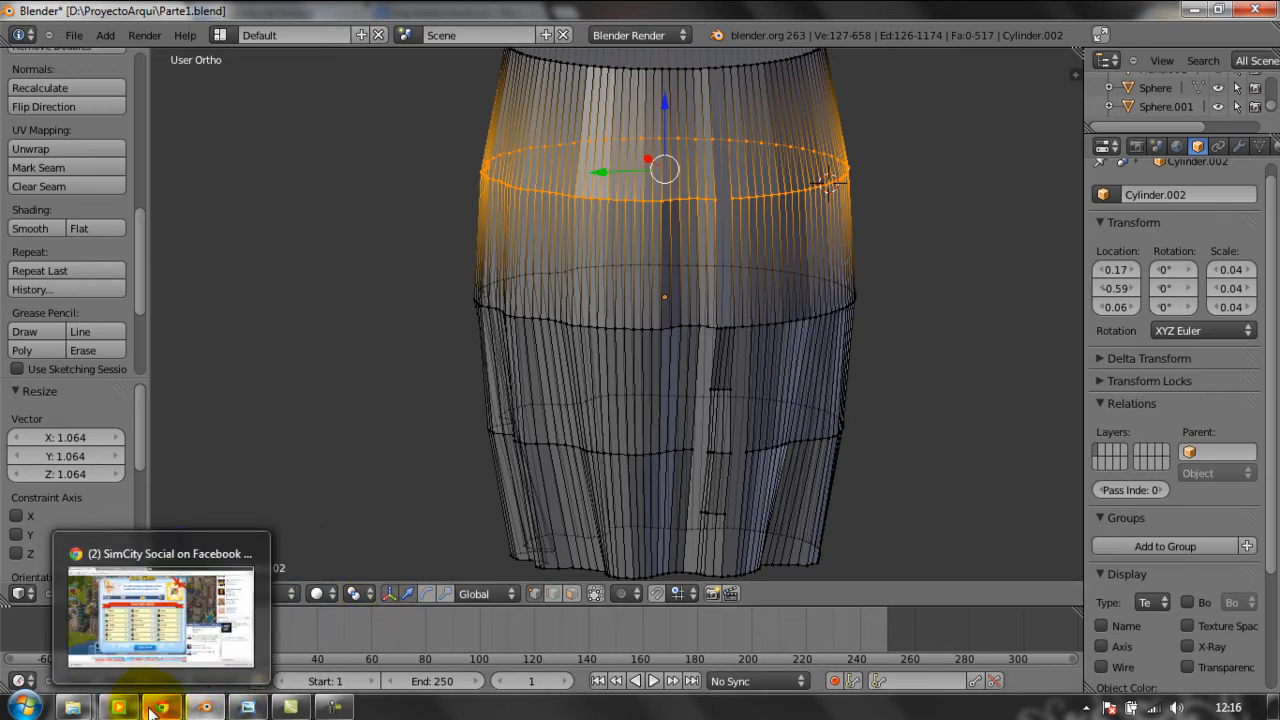
left_click(262, 712)
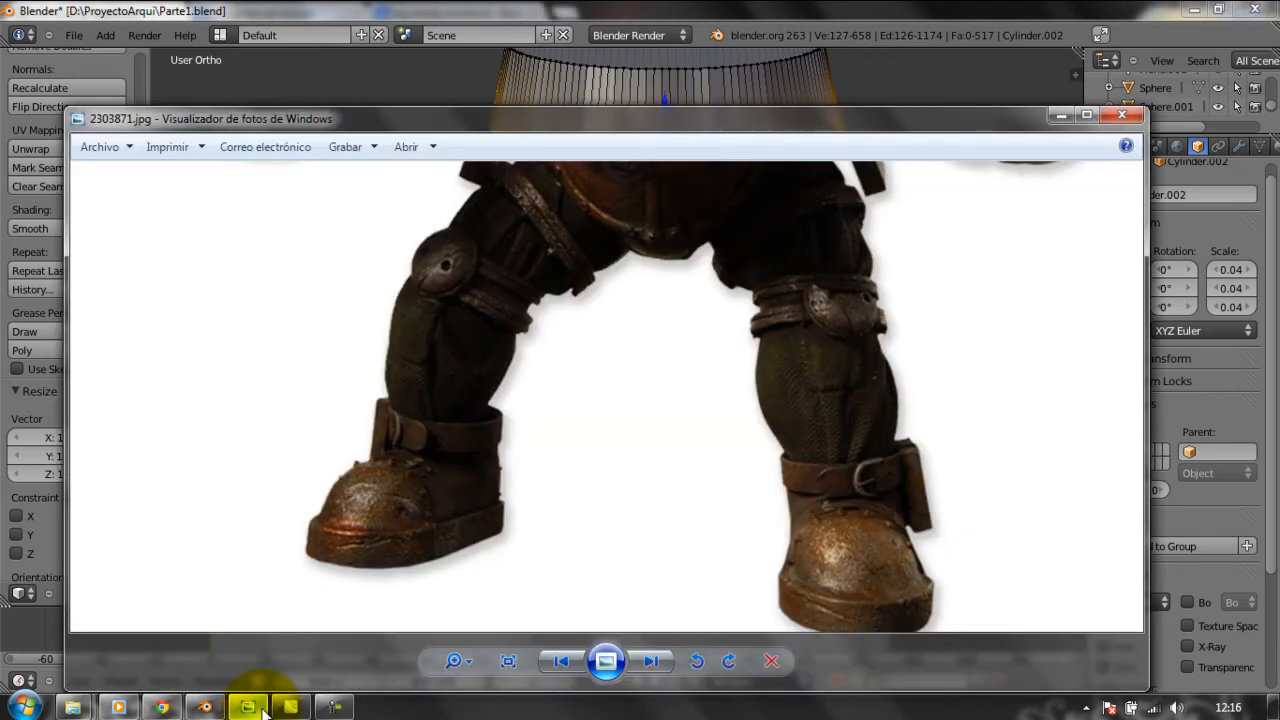
left_click(262, 712)
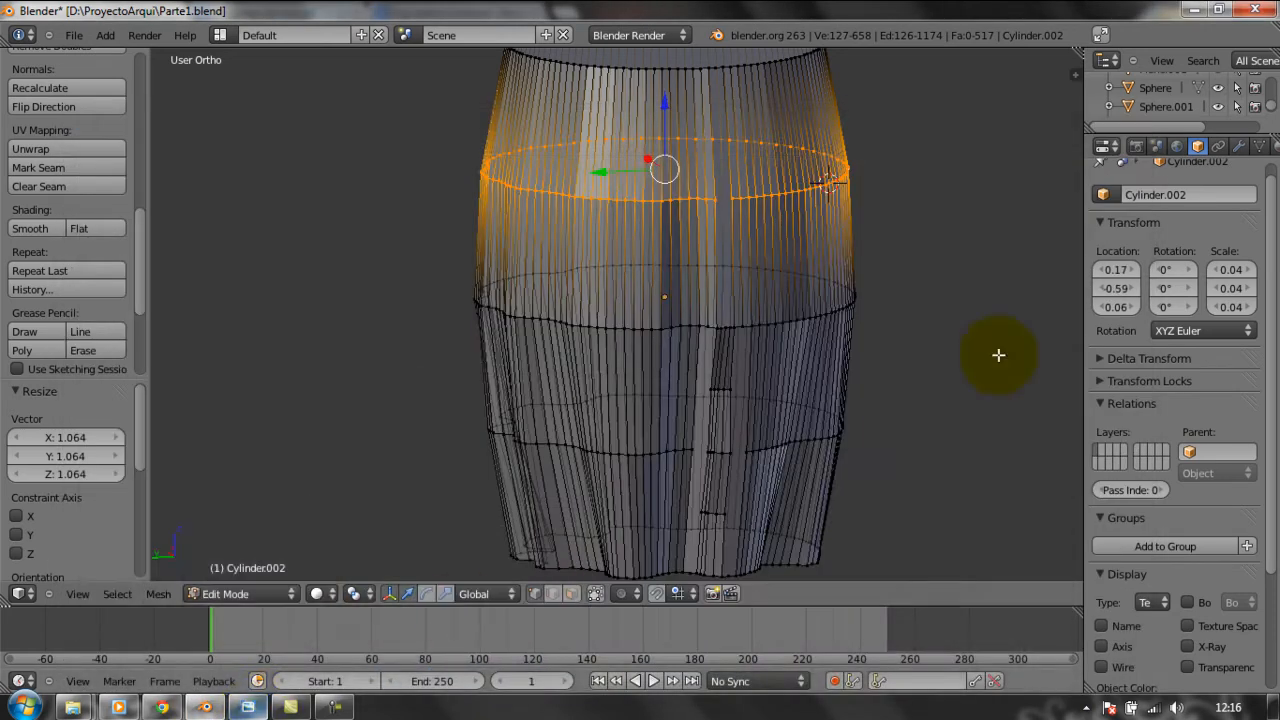
middle_click_drag(966, 349, 923, 349)
middle_click(946, 349)
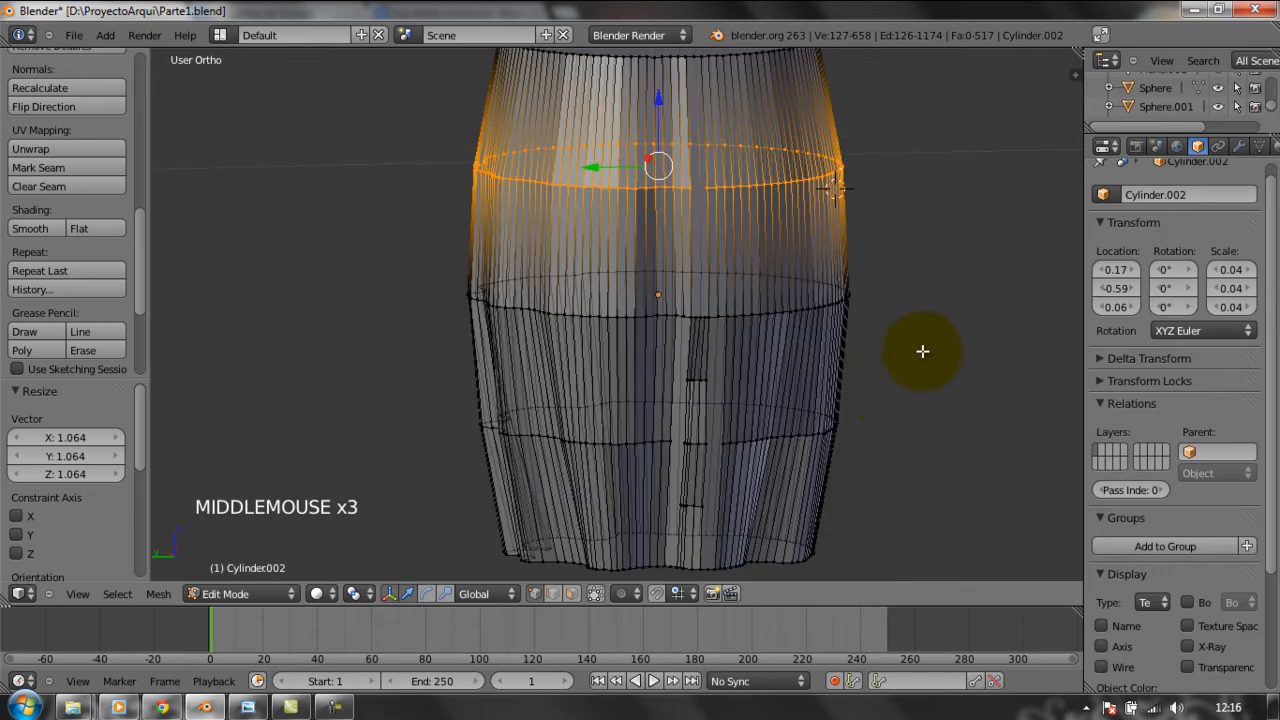
key("b")
right_click(877, 420)
right_click(798, 422)
key("b")
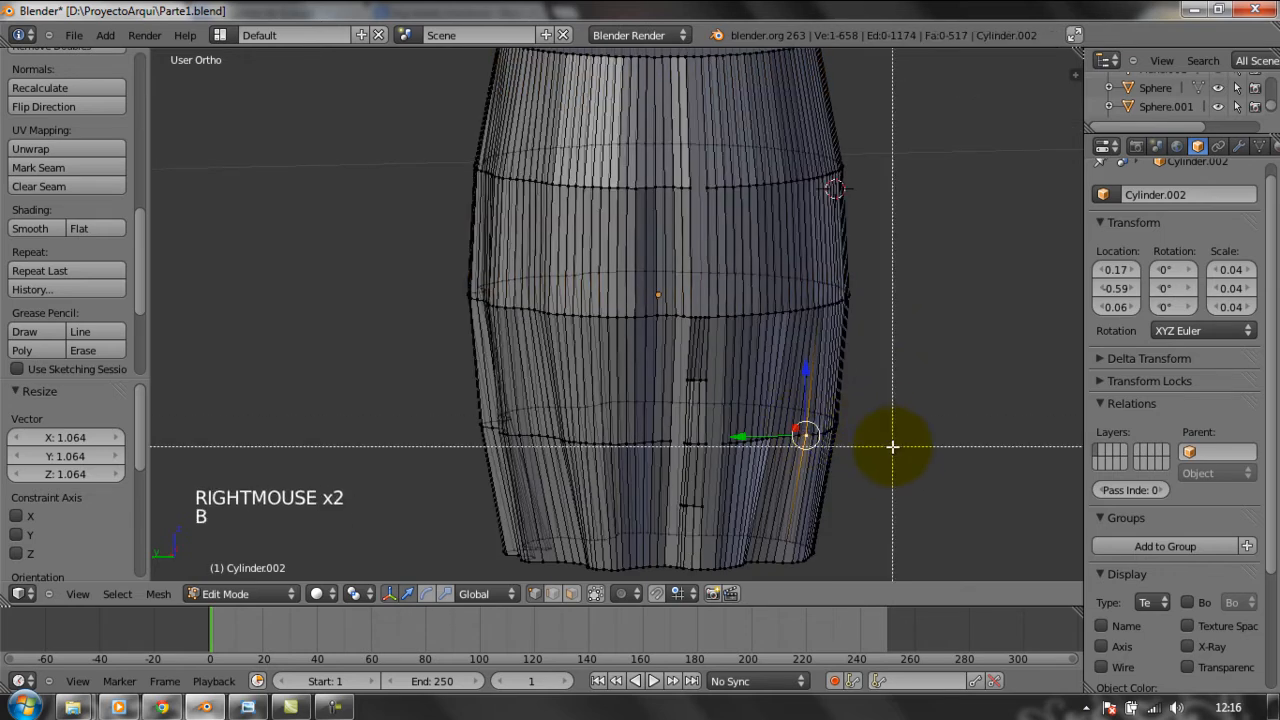
left_click_drag(894, 446, 844, 368)
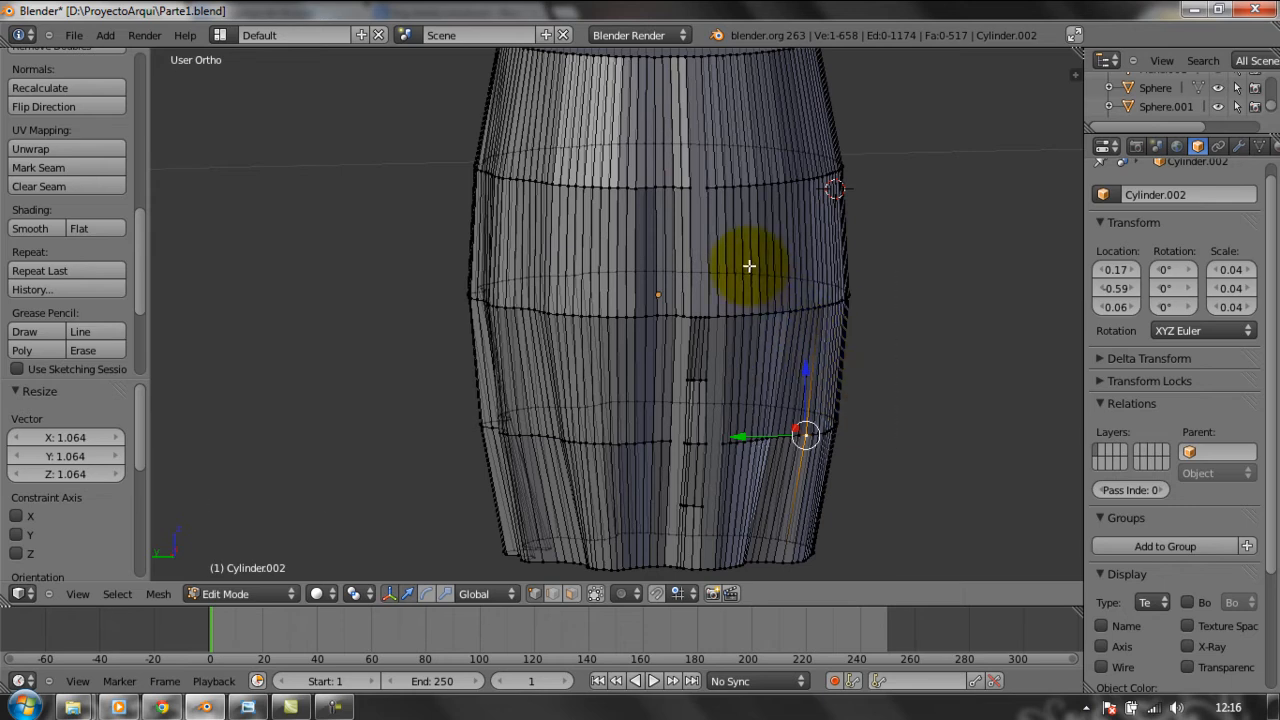
left_click_drag(715, 265, 714, 264)
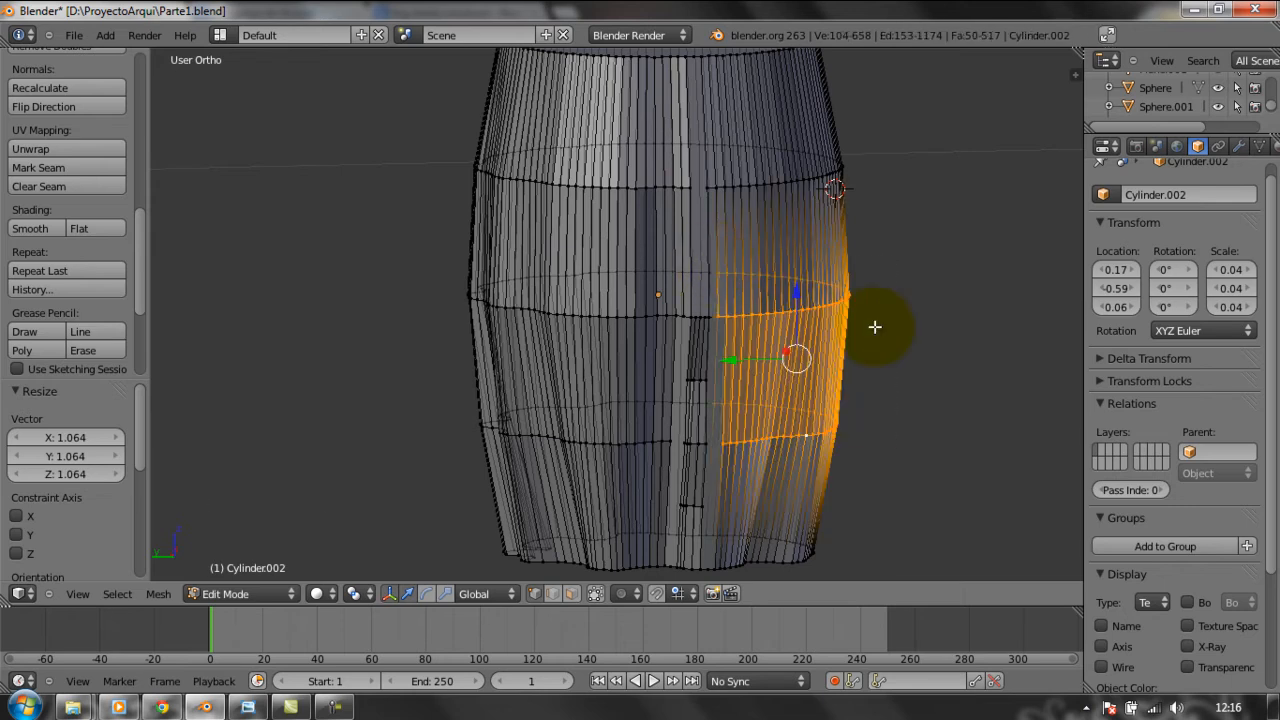
key("s")
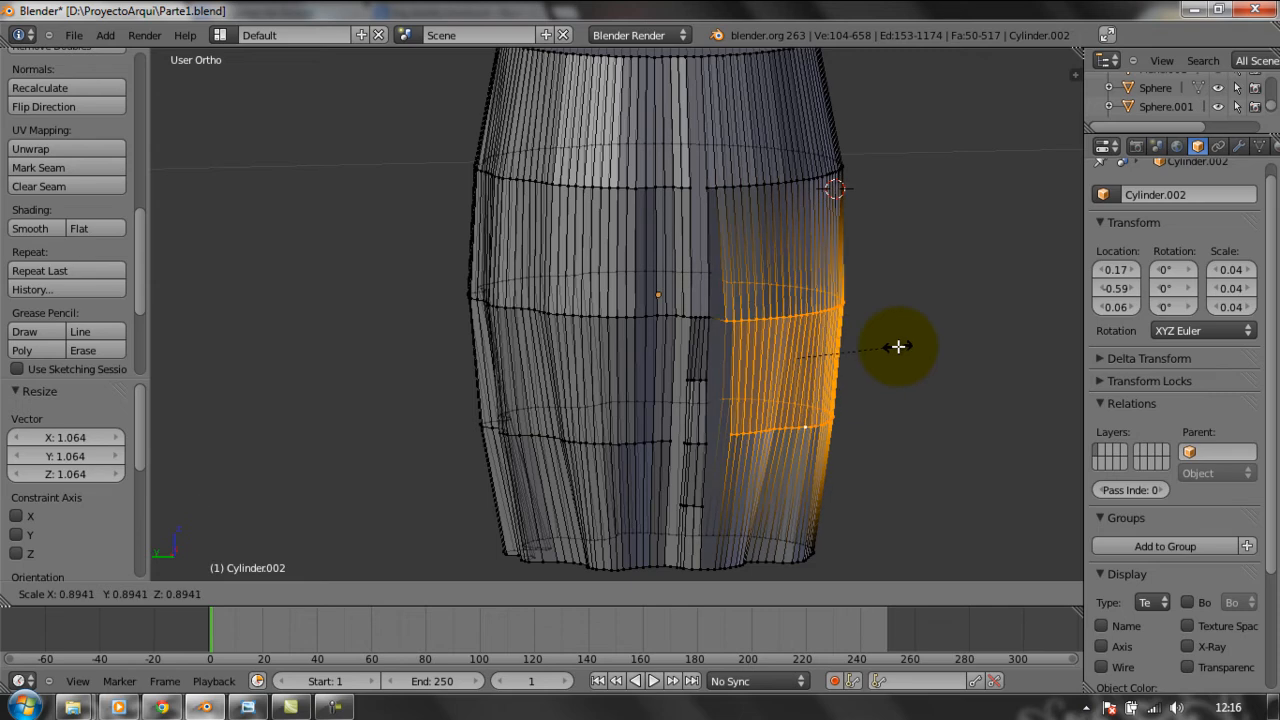
right_click(898, 347)
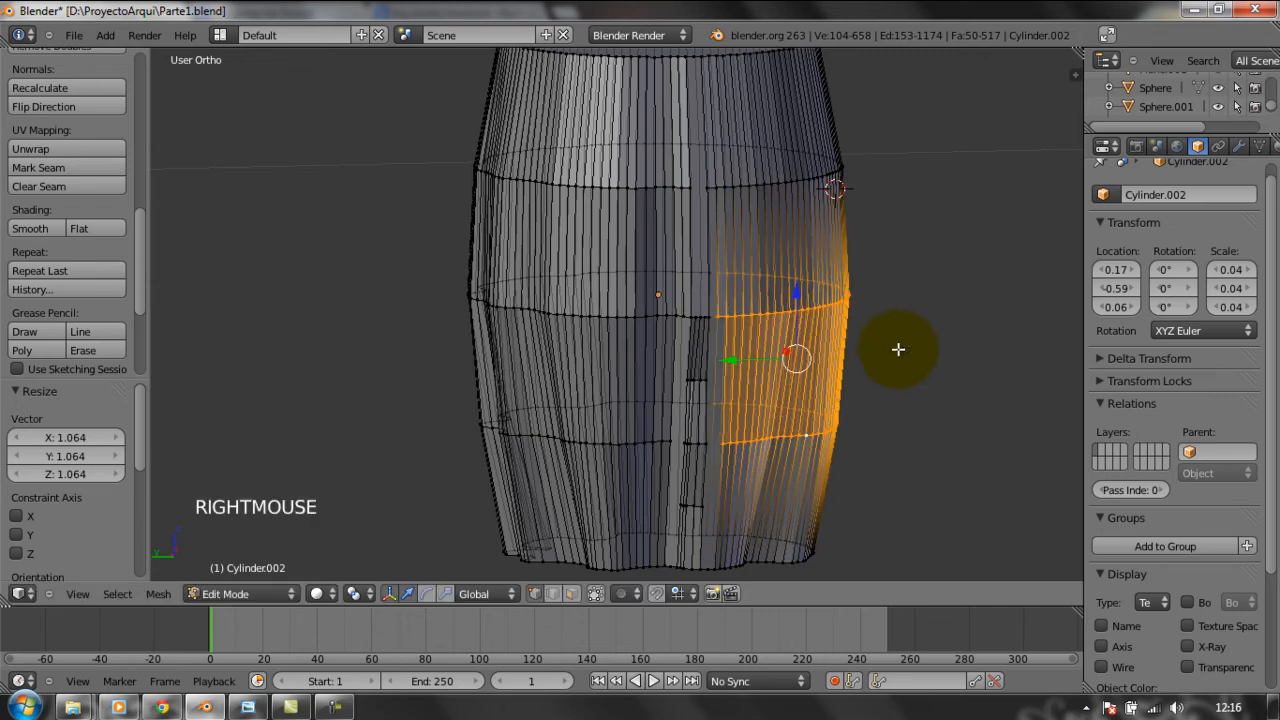
left_click(898, 348)
left_click(877, 319)
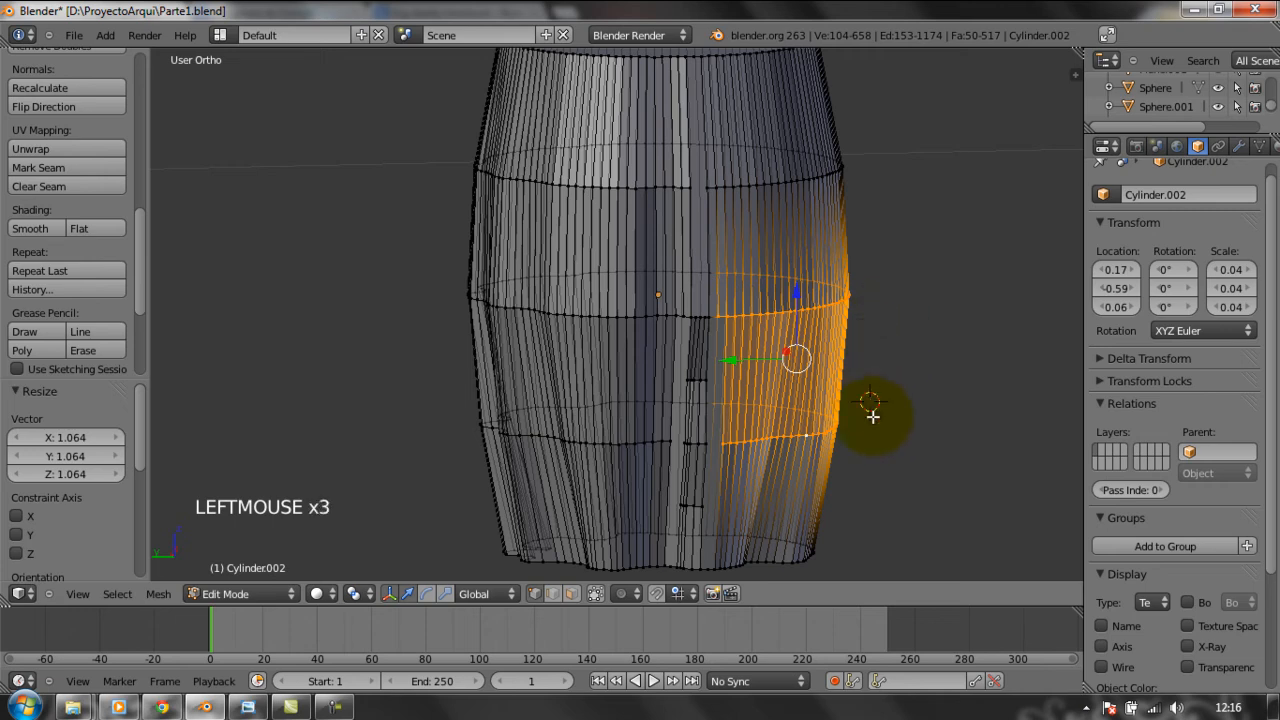
Select the rear half of the leg's lower ring of vertices and shift it about -0.00024 along Y.
key("b")
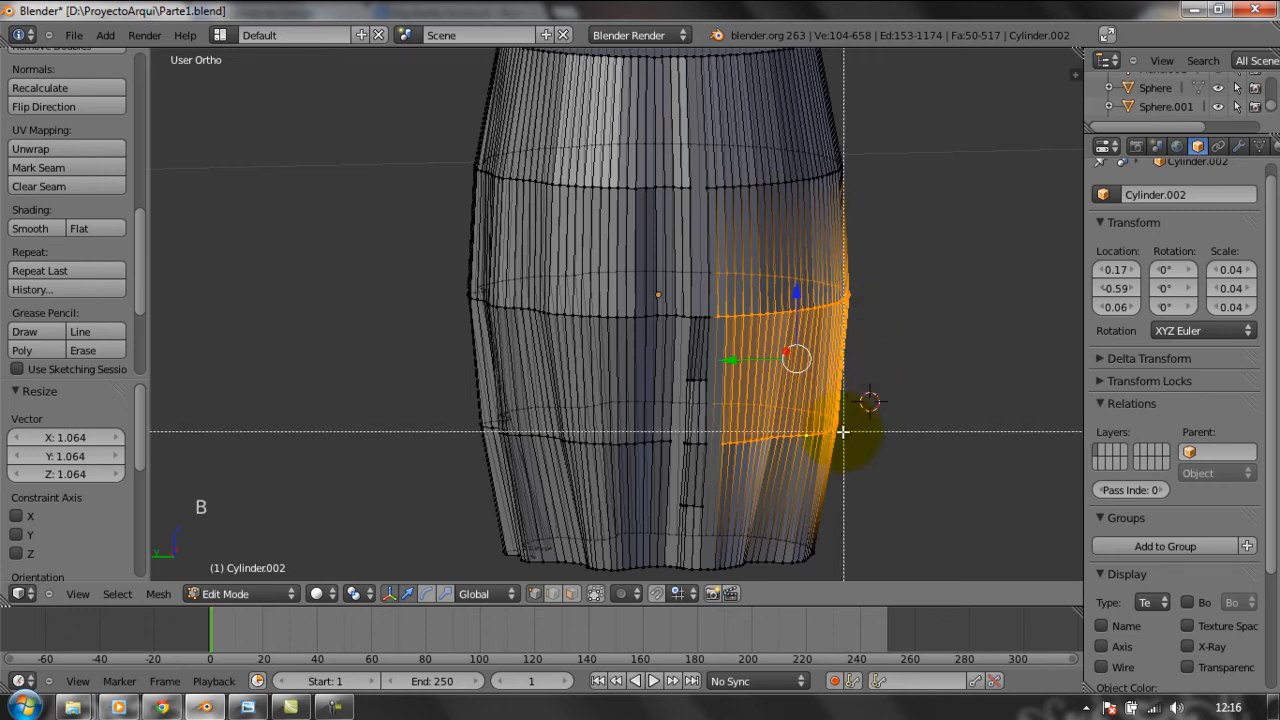
right_click(840, 432)
right_click(838, 431)
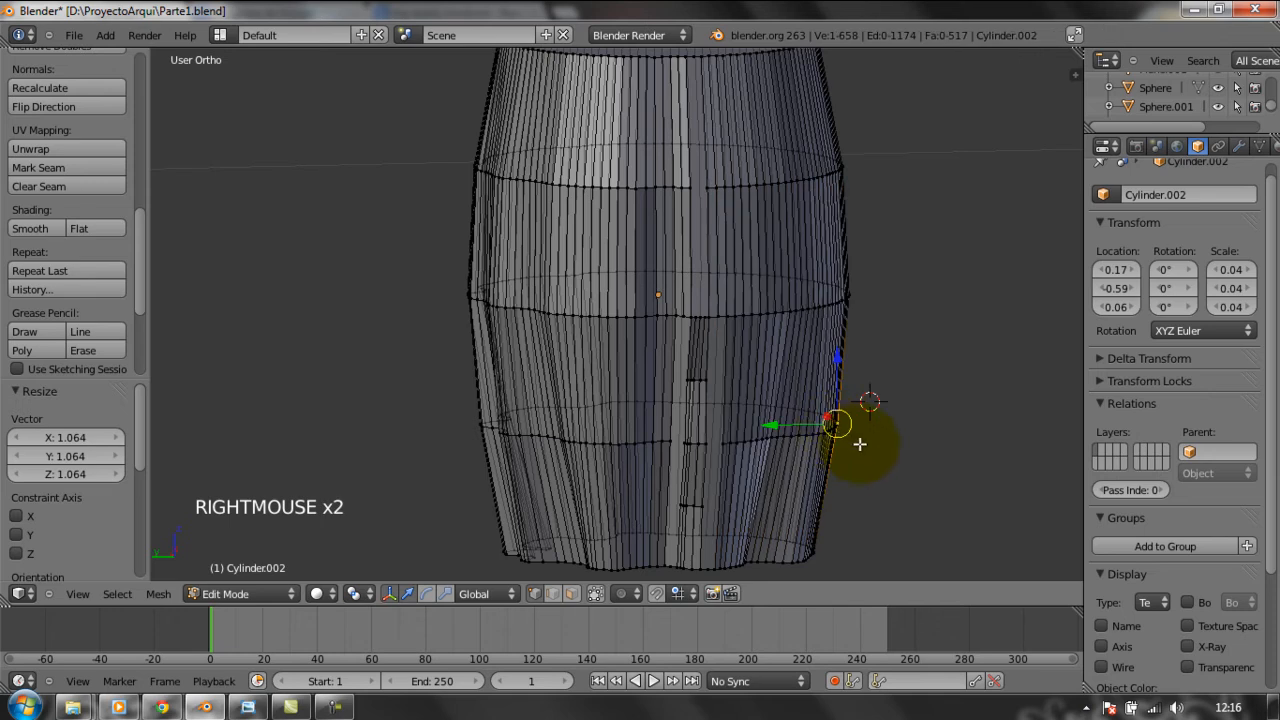
key("b")
left_click_drag(866, 446, 706, 398)
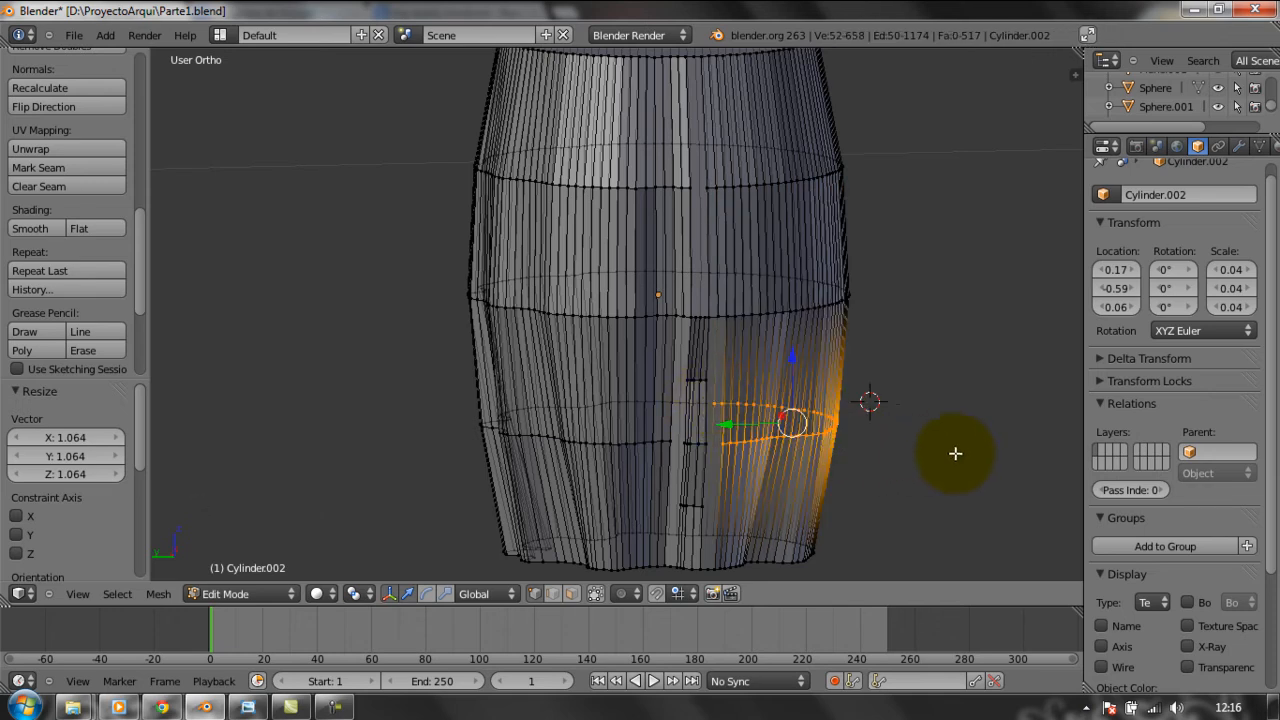
left_click_drag(725, 424, 727, 430)
Add the opposite half of the leg's middle ring to the selected lower-ring vertices.
middle_click(875, 301)
middle_click_drag(875, 301, 849, 329)
middle_click_drag(831, 286, 934, 277)
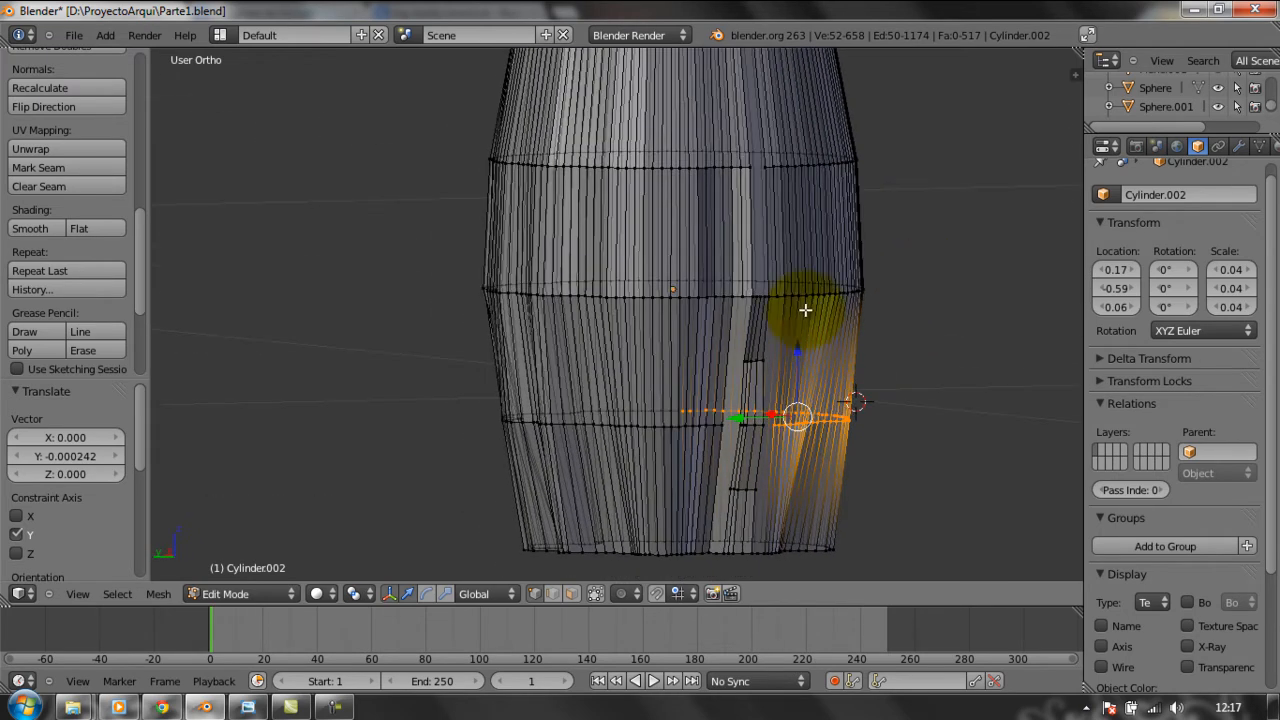
left_click(443, 140)
left_click(455, 241)
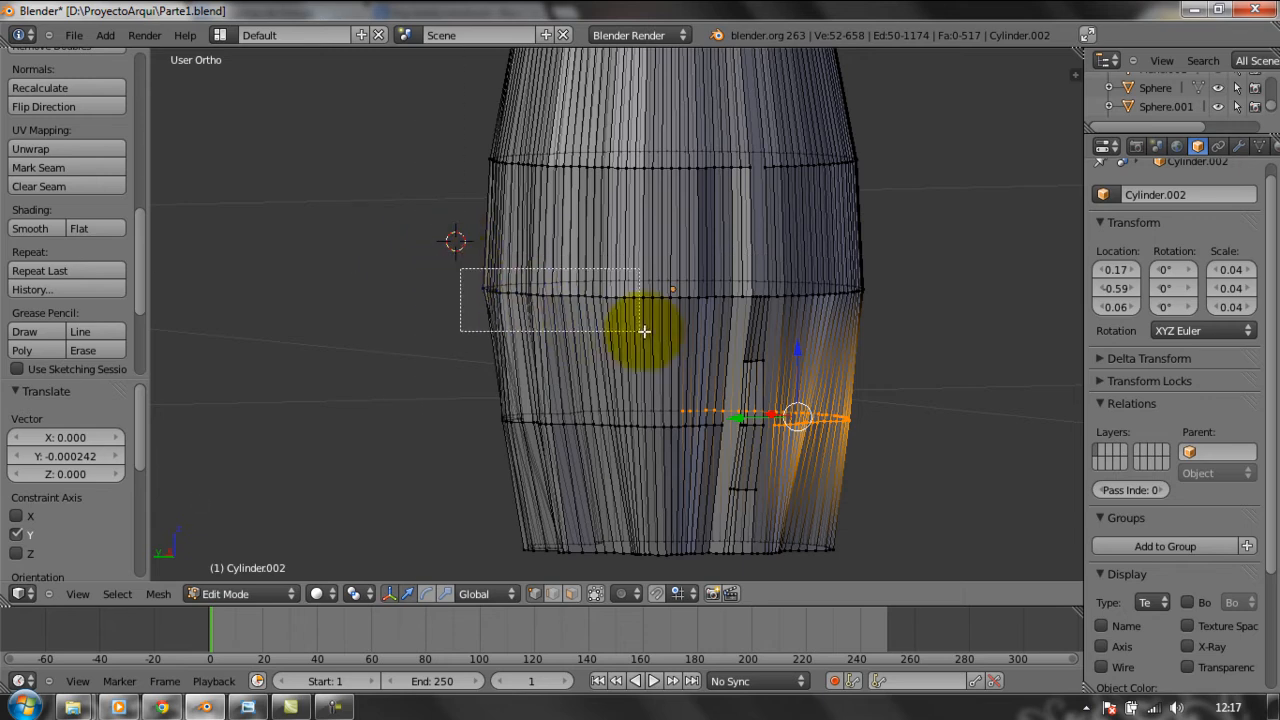
right_click(545, 298, "alt+shift")
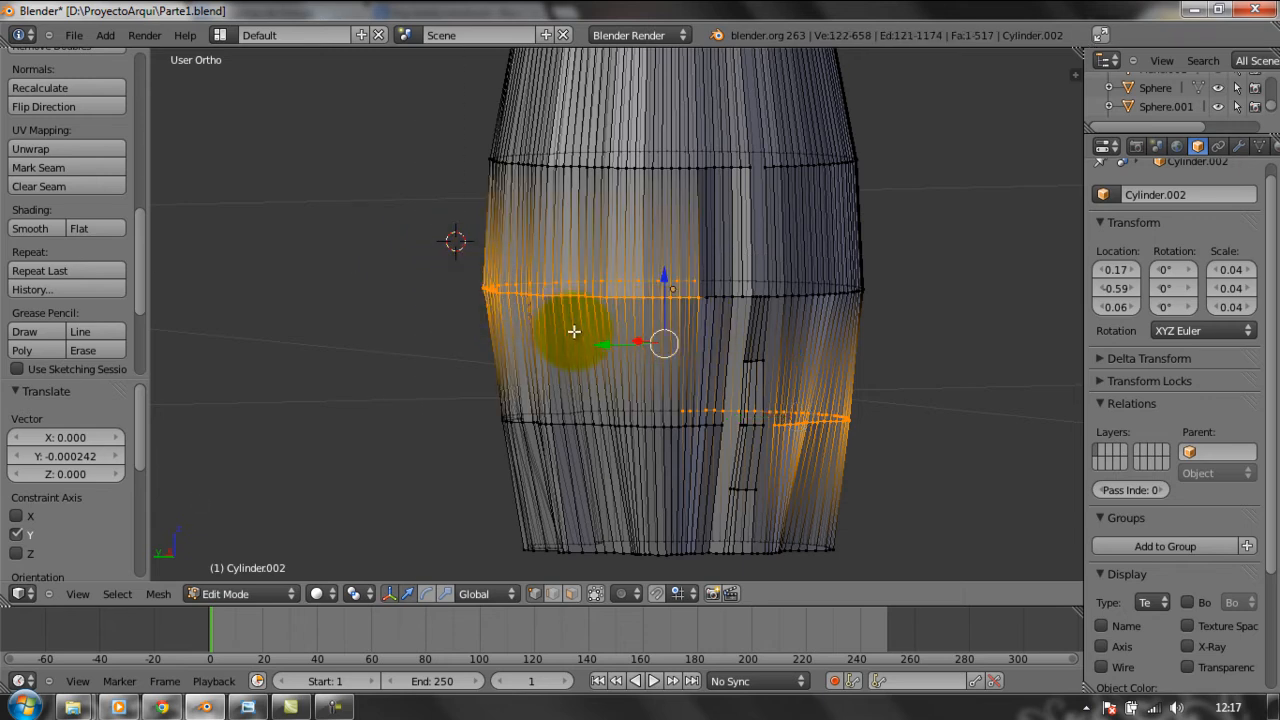
right_click(830, 422)
Return the leg mesh to Object Mode and view it shaded beside the boot.
scroll(263, 526, "down", 2)
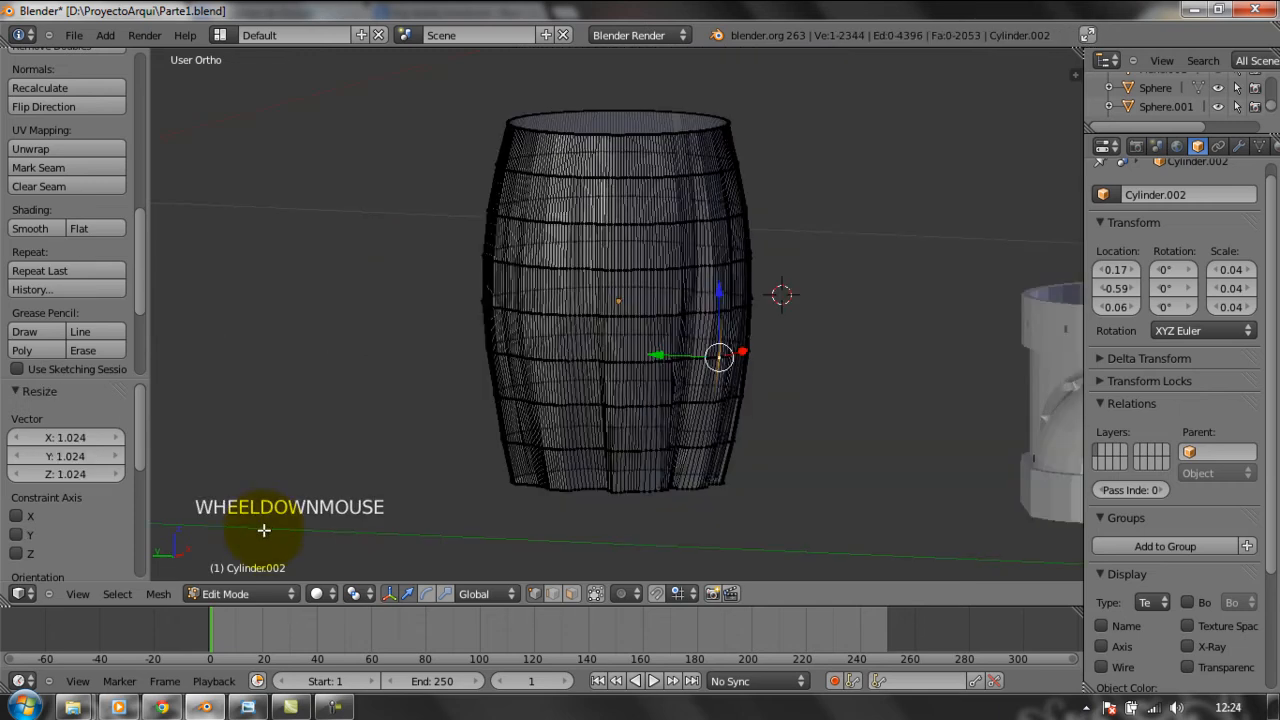
left_click(269, 593)
left_click(256, 575)
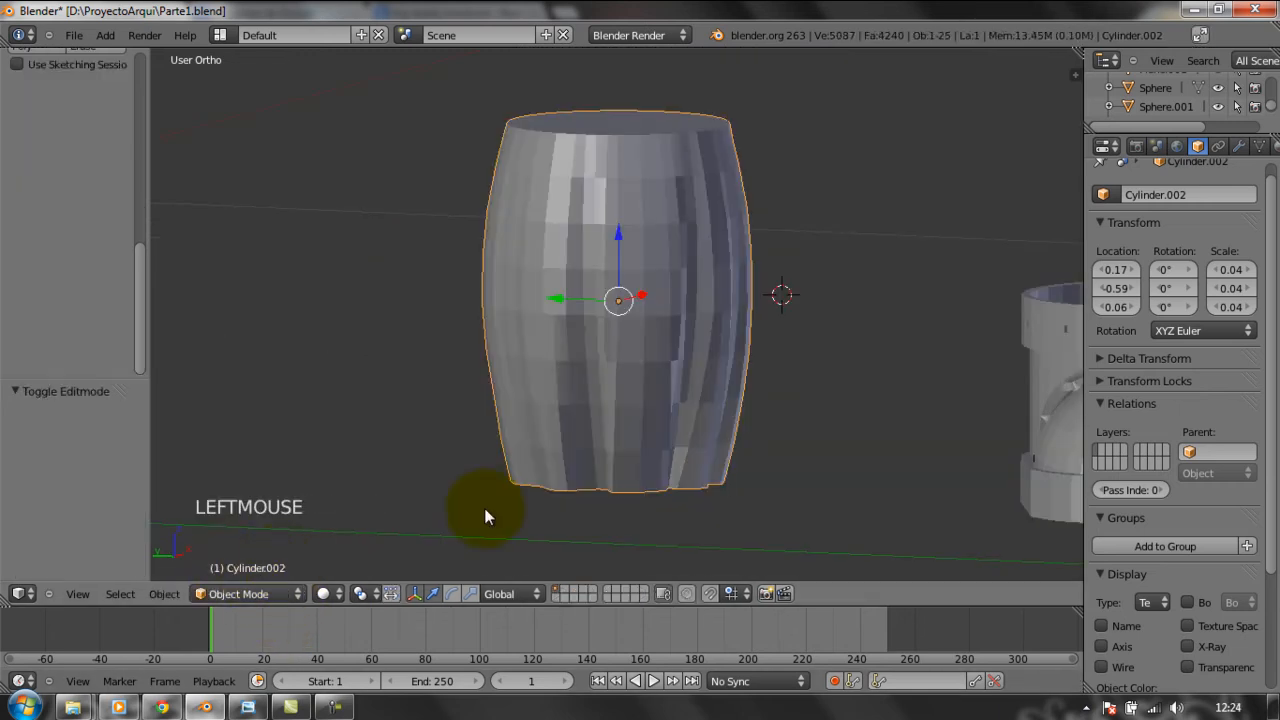
middle_click_drag(803, 484, 749, 471)
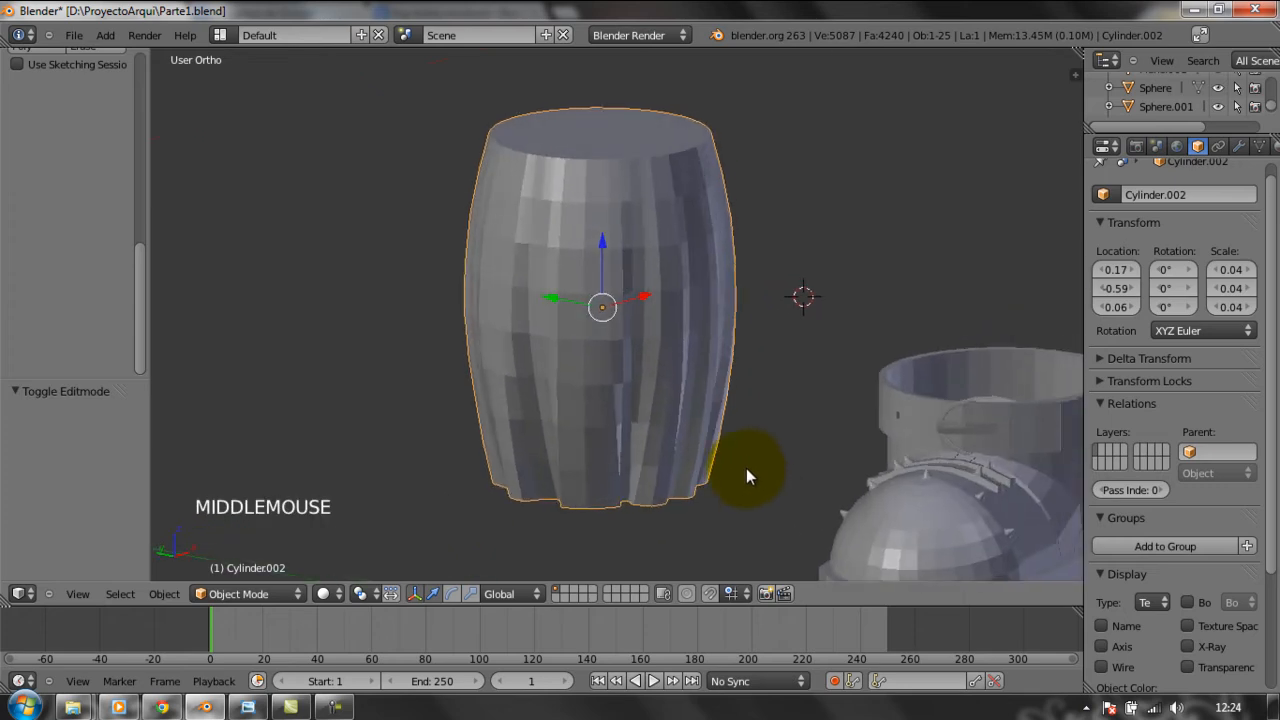
scroll(730, 455, "down", 1)
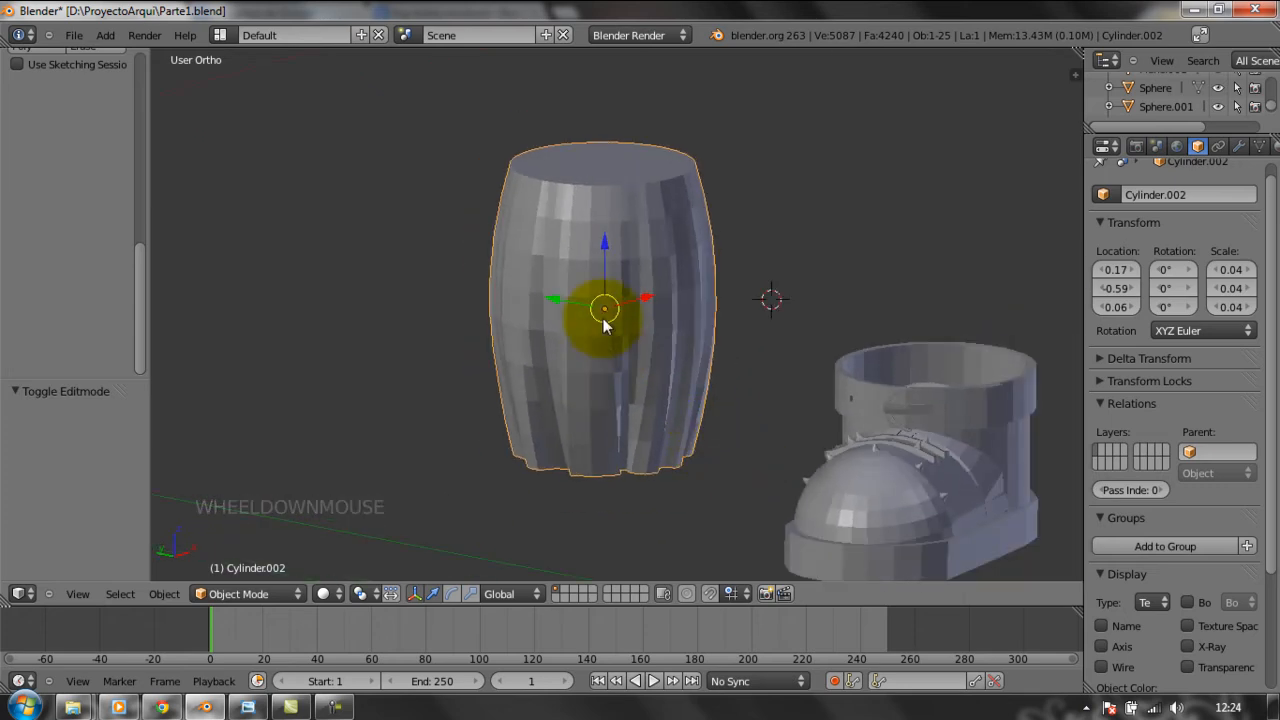
Raise the leg about 0.052 along Z and move it about -0.21 along Y to the boot.
left_click_drag(604, 246, 590, 131)
middle_click_drag(798, 461, 712, 421)
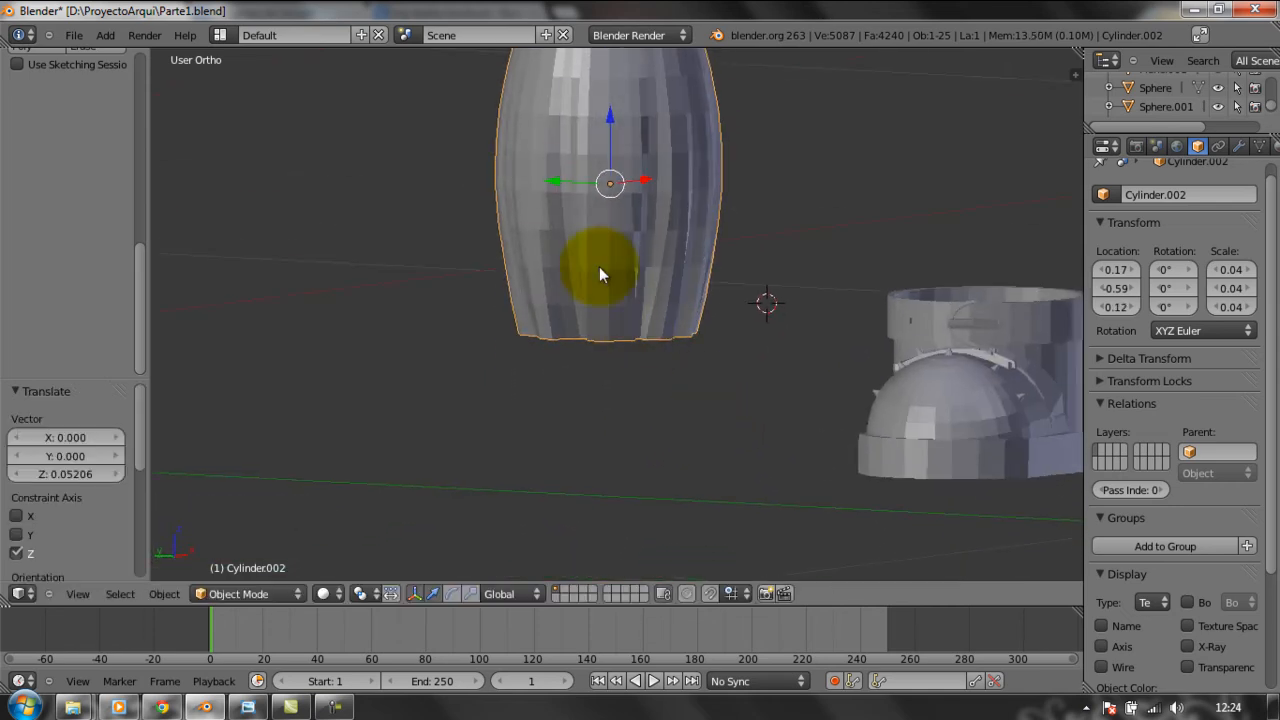
left_click_drag(555, 185, 945, 285)
middle_click_drag(846, 366, 714, 445)
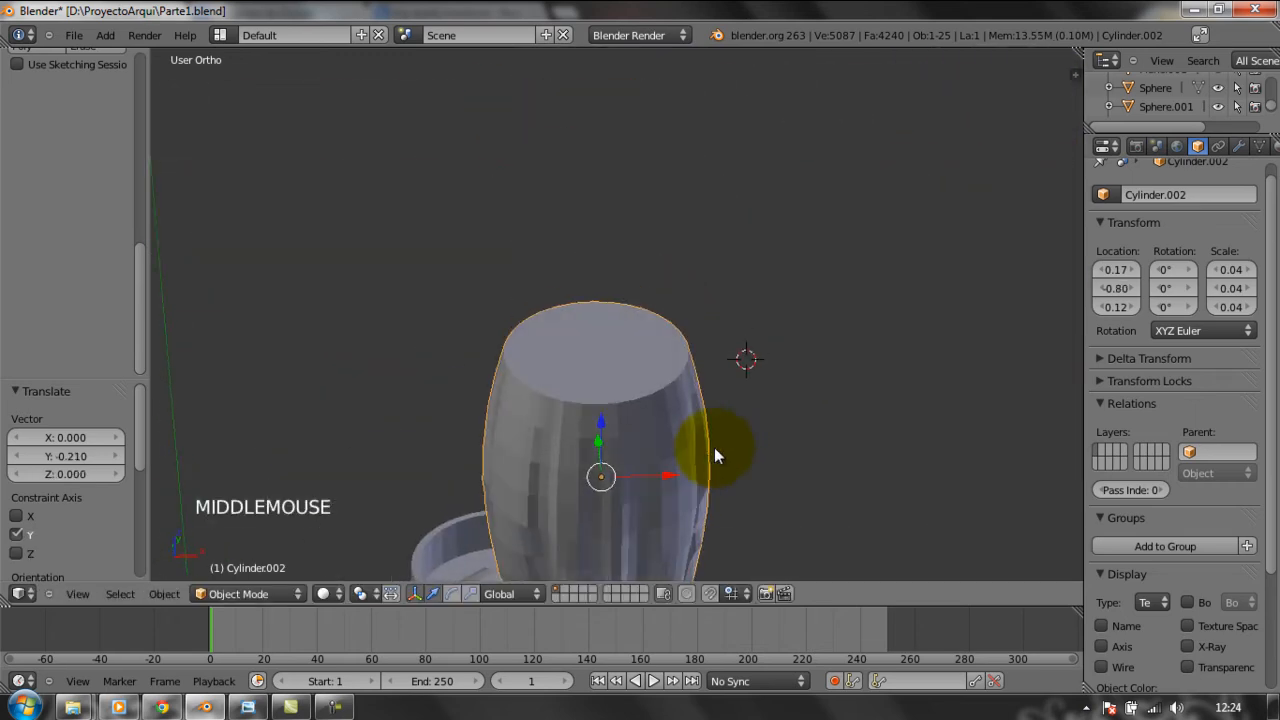
Centre the leg over the boot's shaft by moving it along X to 0.13 and nudging it about -0.0043 along Y.
scroll(714, 447, "down", 2)
left_click_drag(677, 430, 612, 450)
middle_click_drag(645, 470, 813, 446)
left_click_drag(861, 290, 878, 293)
middle_click_drag(818, 367, 705, 420)
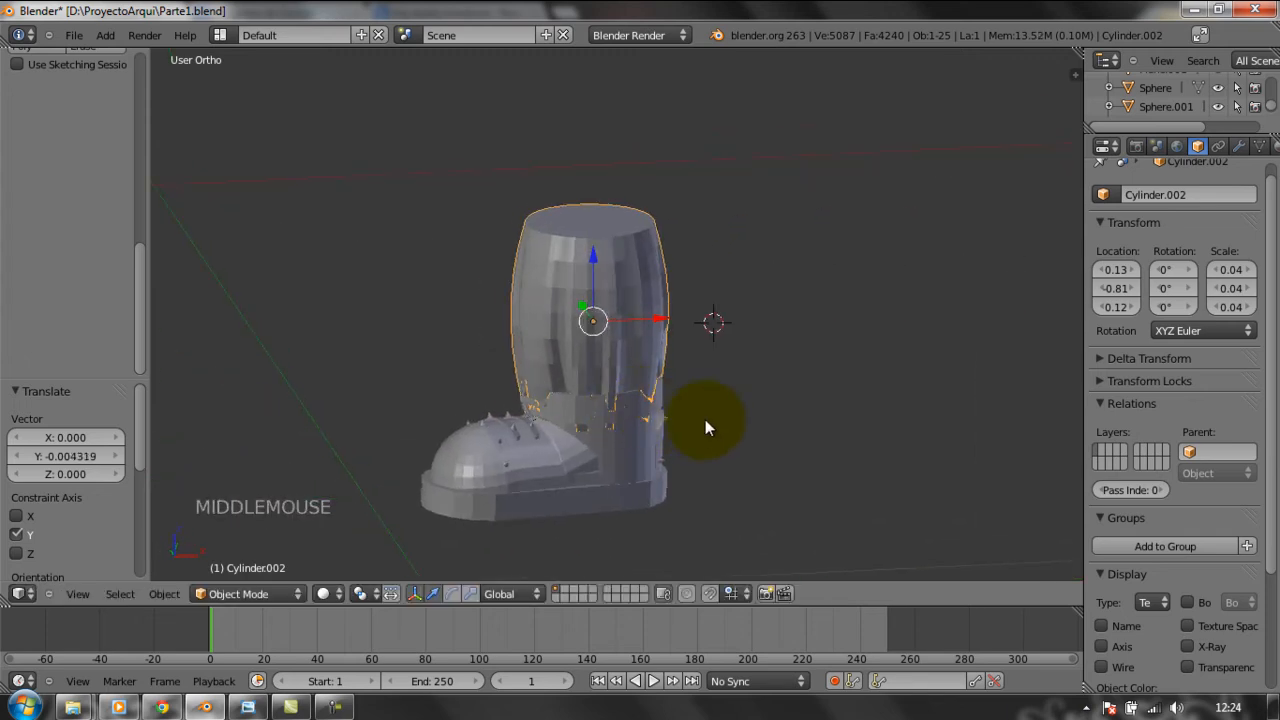
Scale the whole leg to about 0.949 so it fits inside the boot's collar.
key("s")
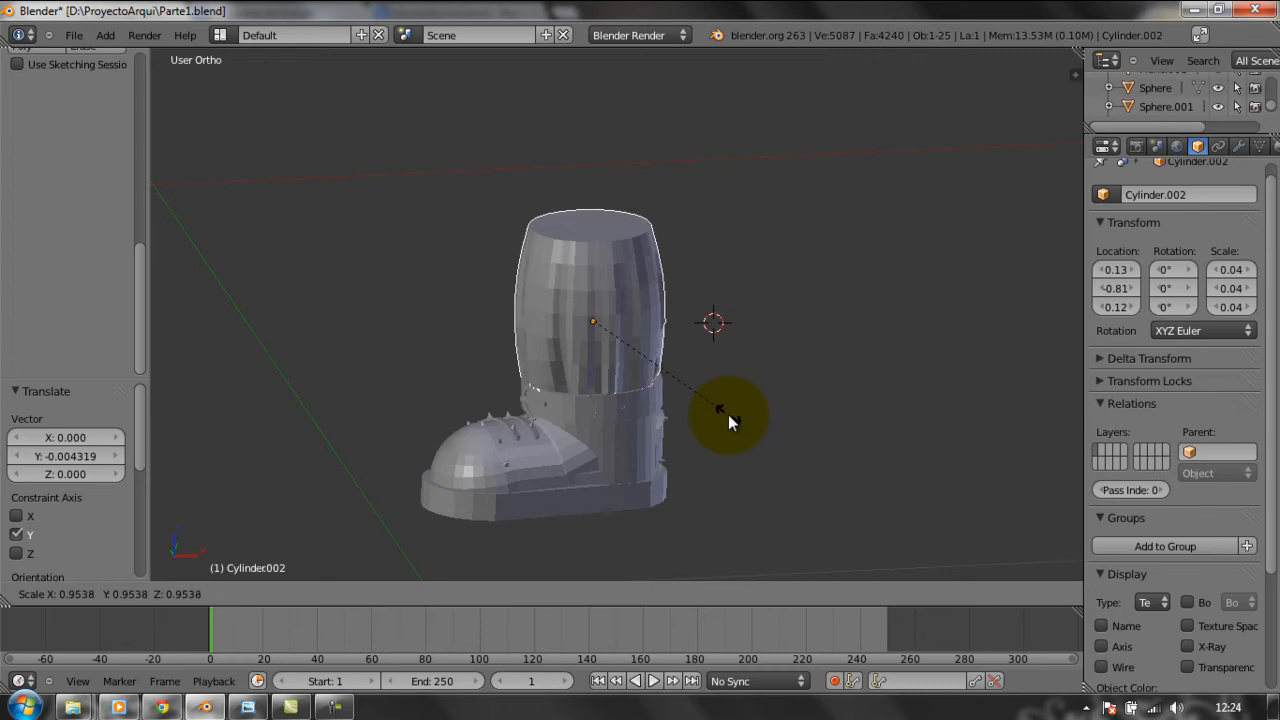
left_click(727, 414)
middle_click_drag(727, 414, 911, 447)
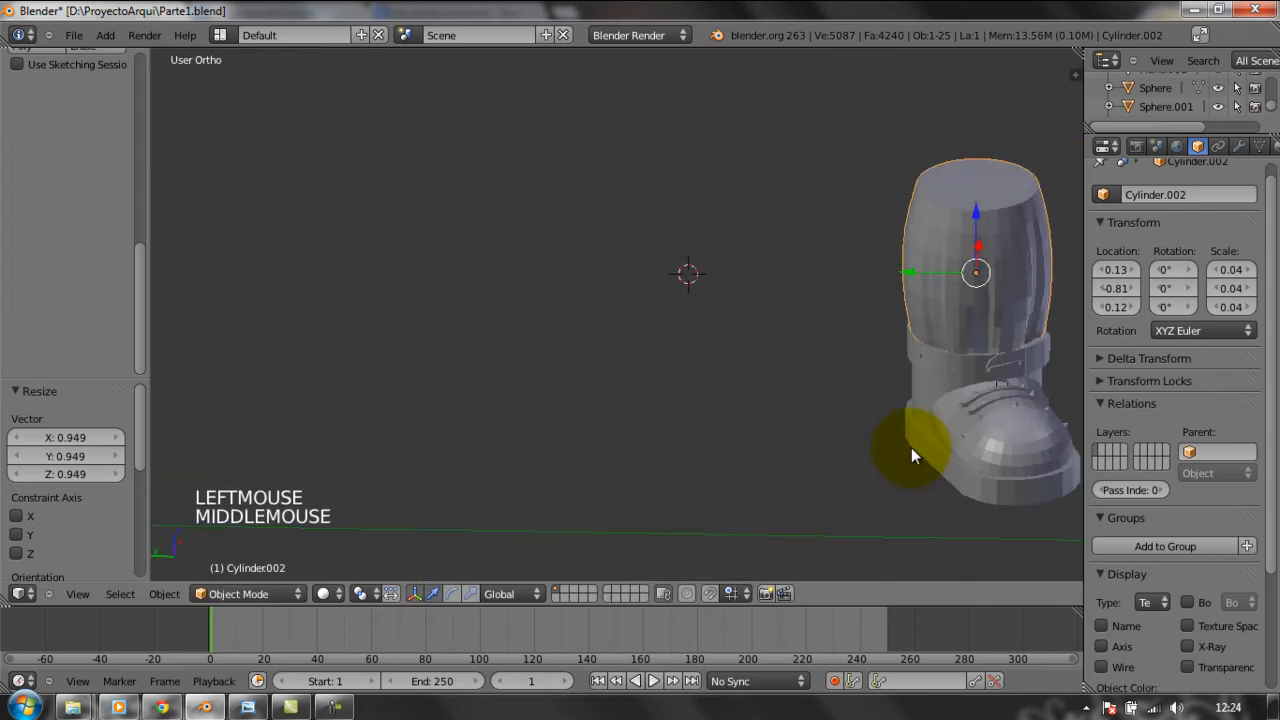
middle_click_drag(884, 398, 778, 368)
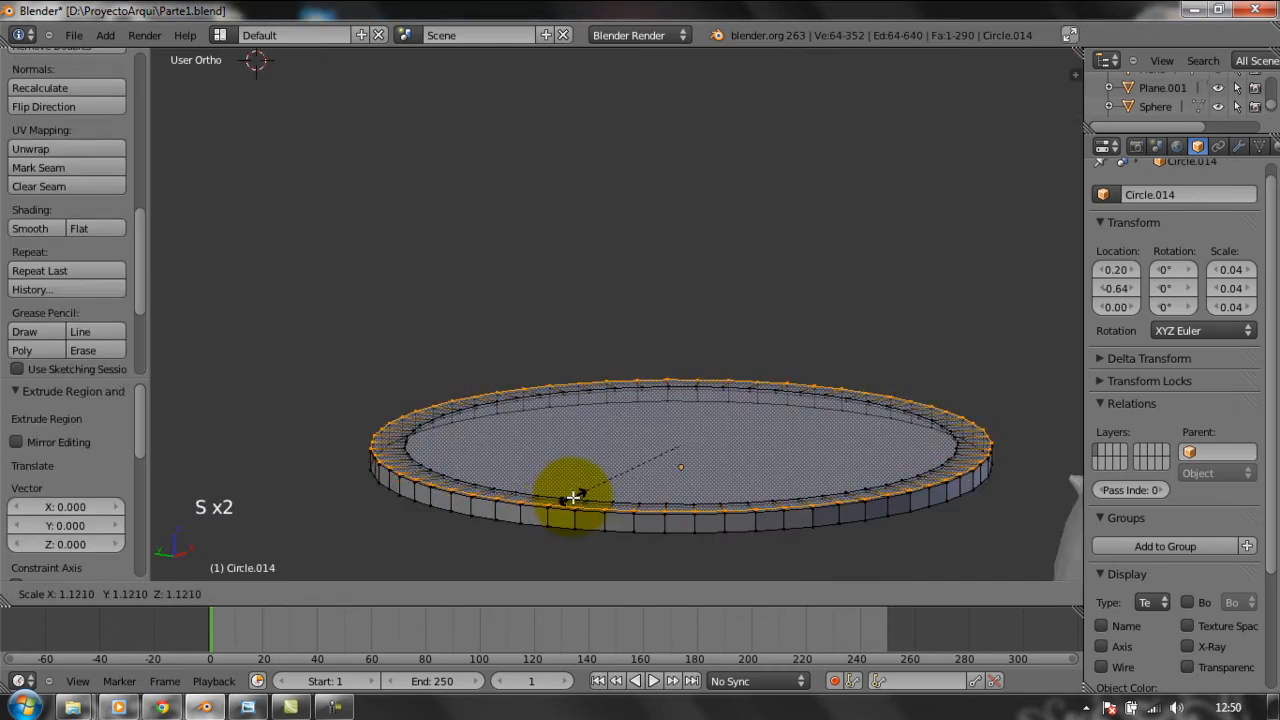
Scale the circular ring's extruded rim outward by 1.121 and extrude it upward about 0.0034.
left_click(573, 497)
middle_click_drag(674, 449, 589, 354)
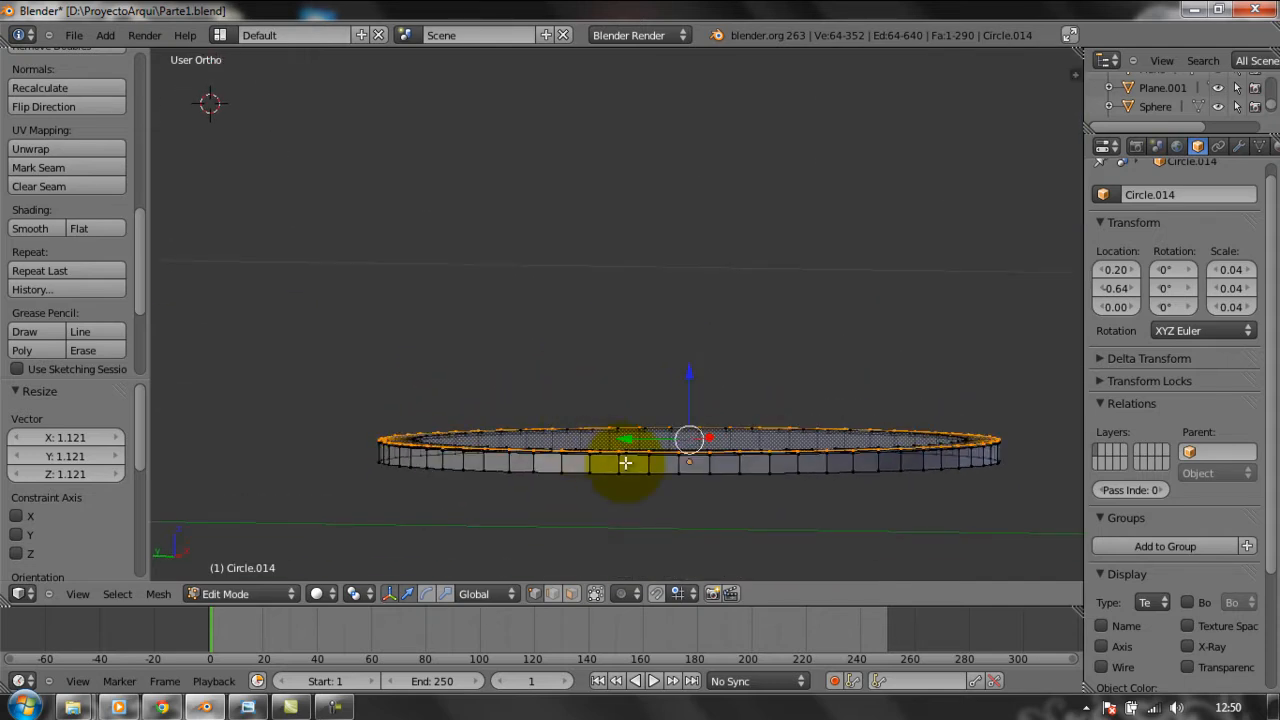
key("e")
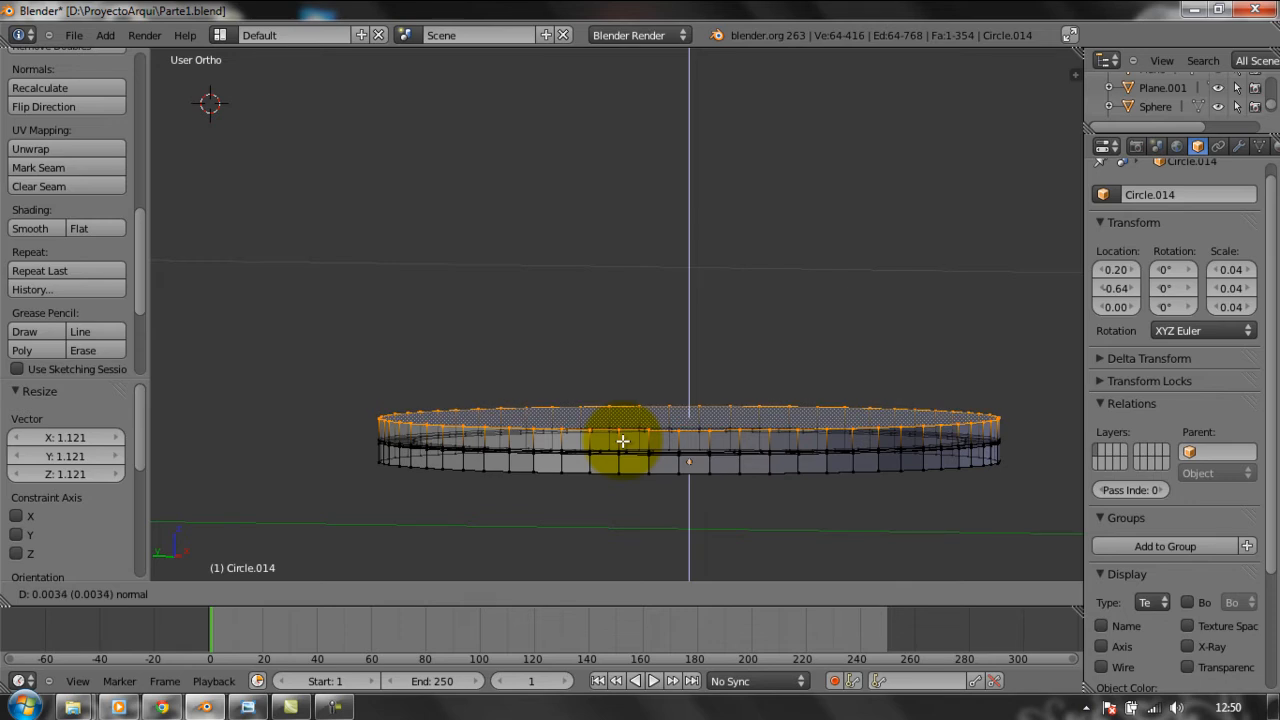
left_click(620, 442)
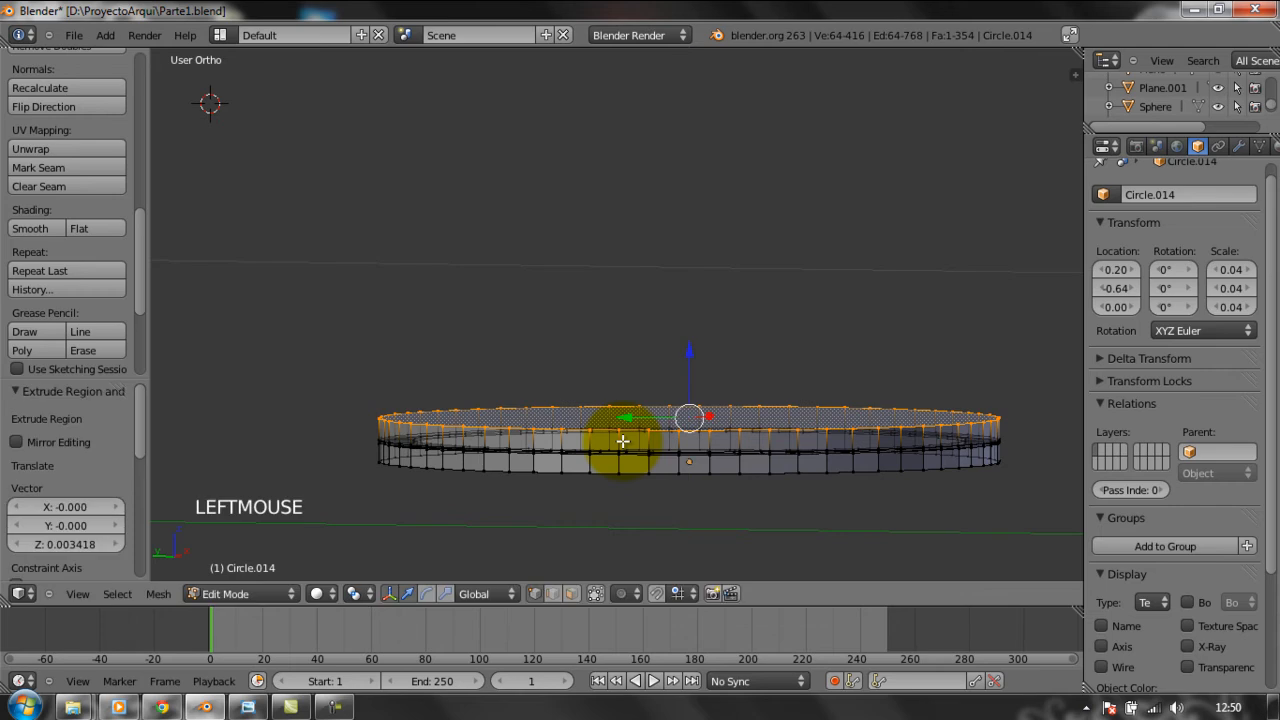
middle_click_drag(626, 451, 623, 543)
Extrude the ring's top edge loop in place and scale it inward to about 0.856.
key("e")
key("e")
left_click(625, 477)
key("s")
key("s")
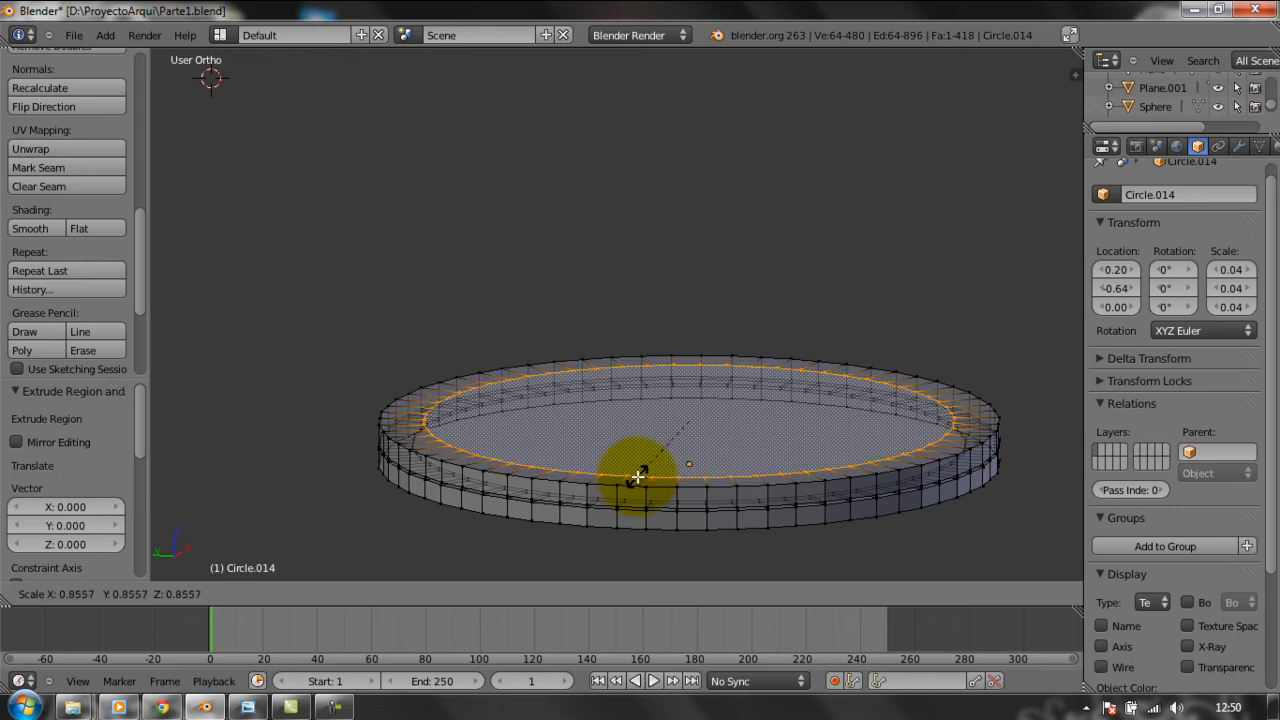
left_click(638, 477)
middle_click_drag(638, 477, 652, 432)
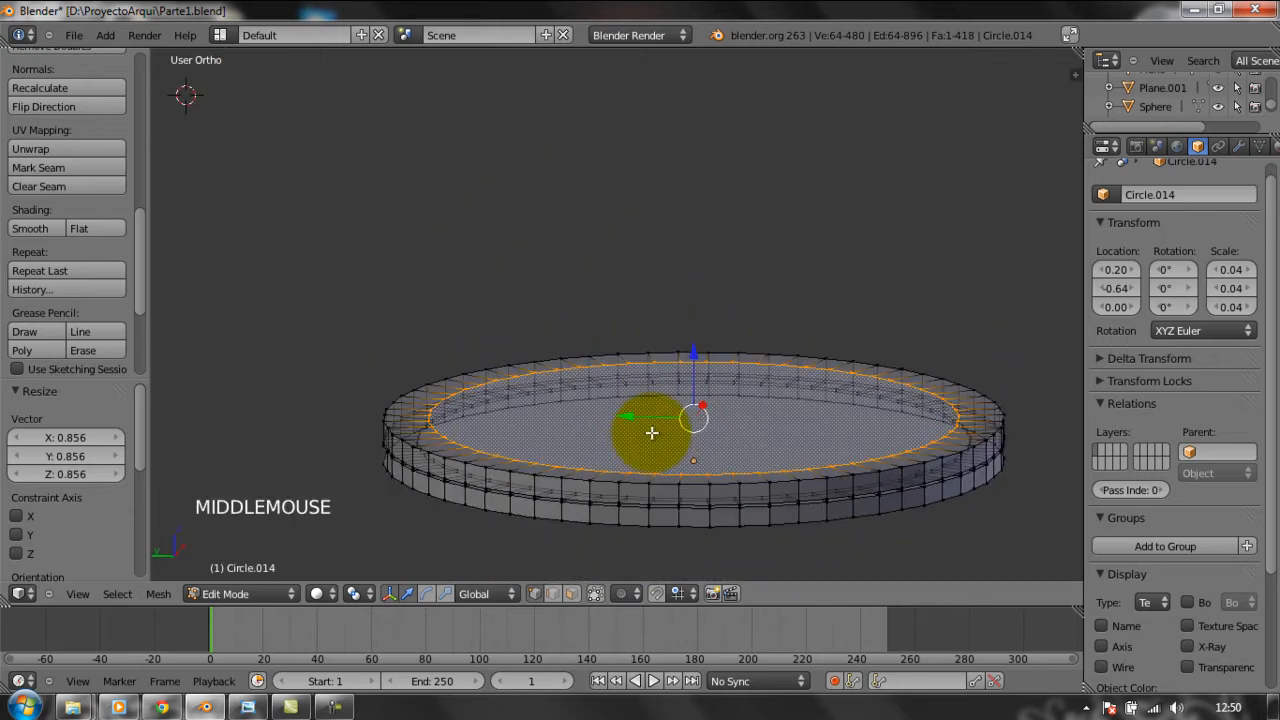
Extrude the inner edge loop upward about 0.0117 and extrude its top loop again in place.
key("e")
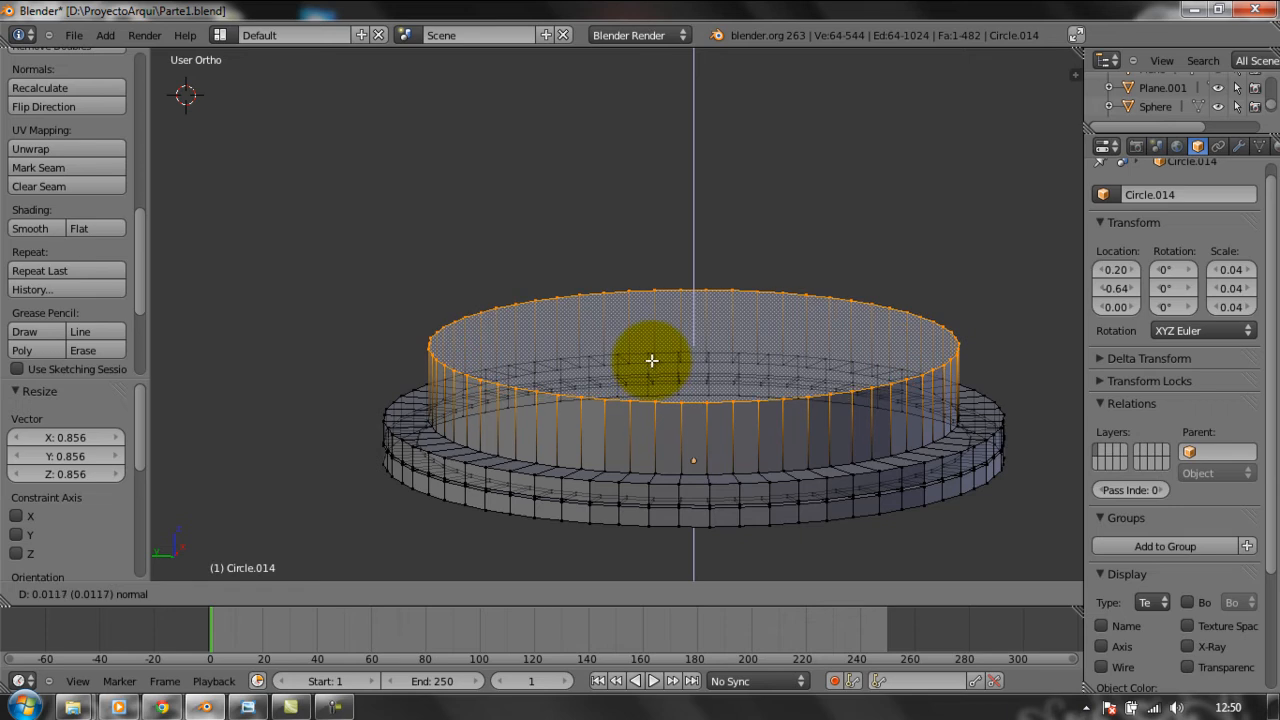
left_click(651, 360)
middle_click_drag(651, 372, 649, 410)
key("e")
key("e")
left_click(649, 410)
Try scaling the new top loop outward to match the lower ring's width, and undo the trial scaling.
key("s")
key("s")
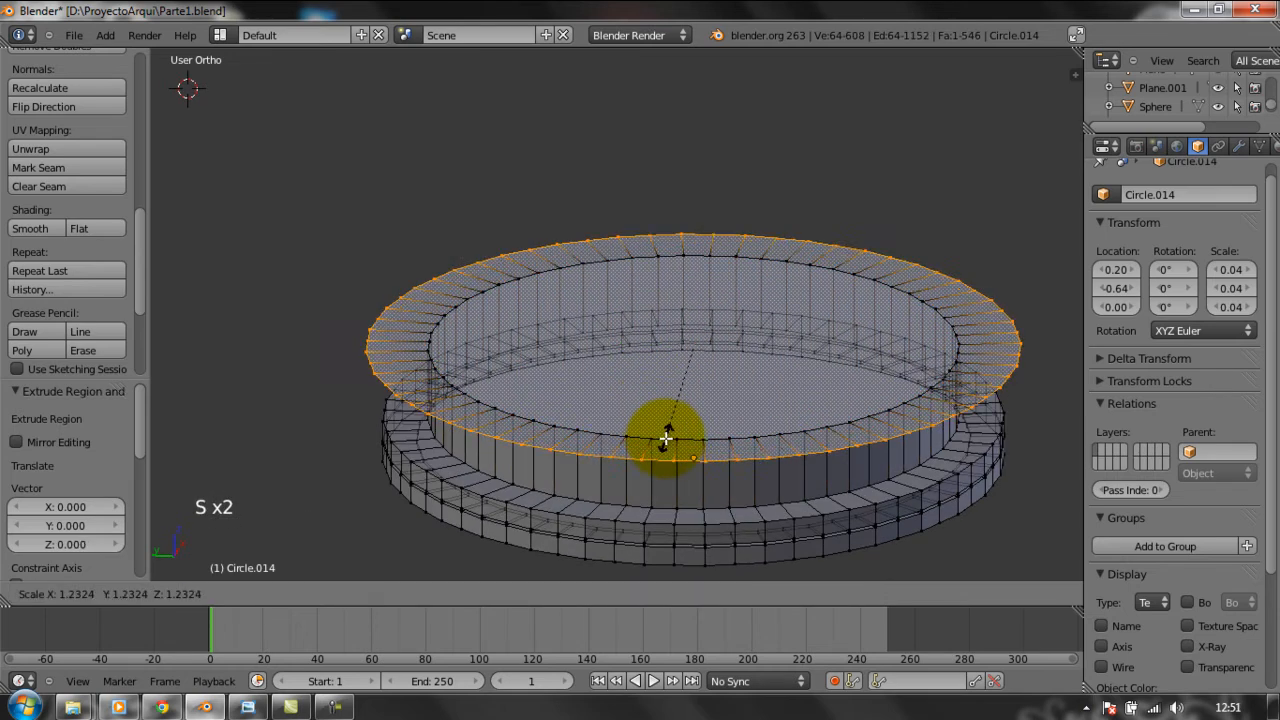
right_click(665, 420)
middle_click_drag(665, 420, 634, 594)
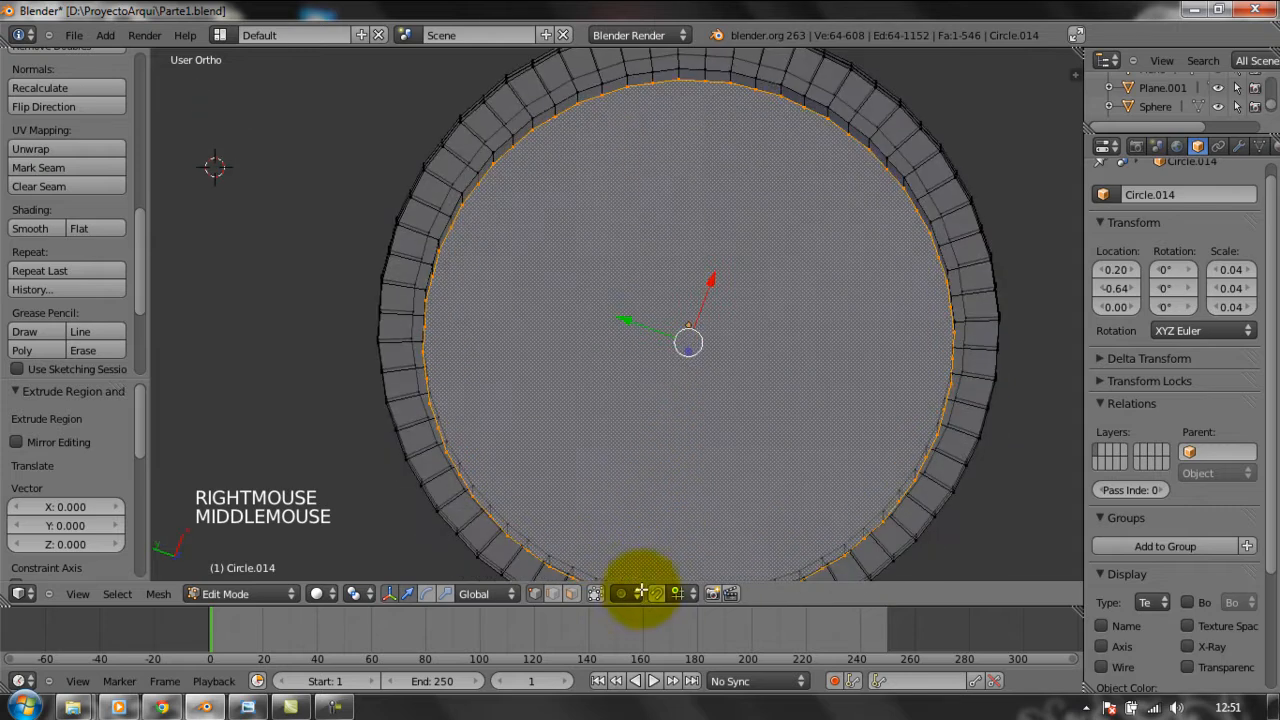
key("s")
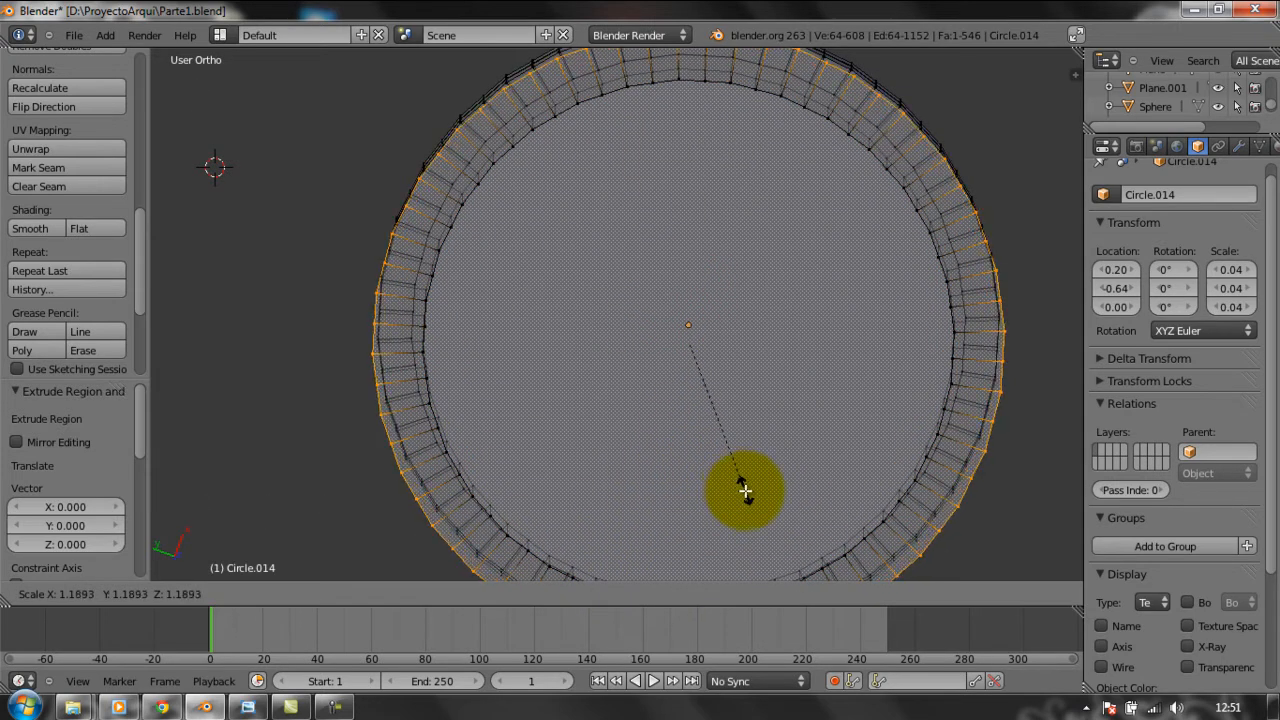
right_click(745, 490)
middle_click_drag(743, 491, 716, 460)
mouse_move(716, 460)
middle_mouse_down()
mouse_move(712, 478)
mouse_move(711, 460)
middle_mouse_up()
key("s")
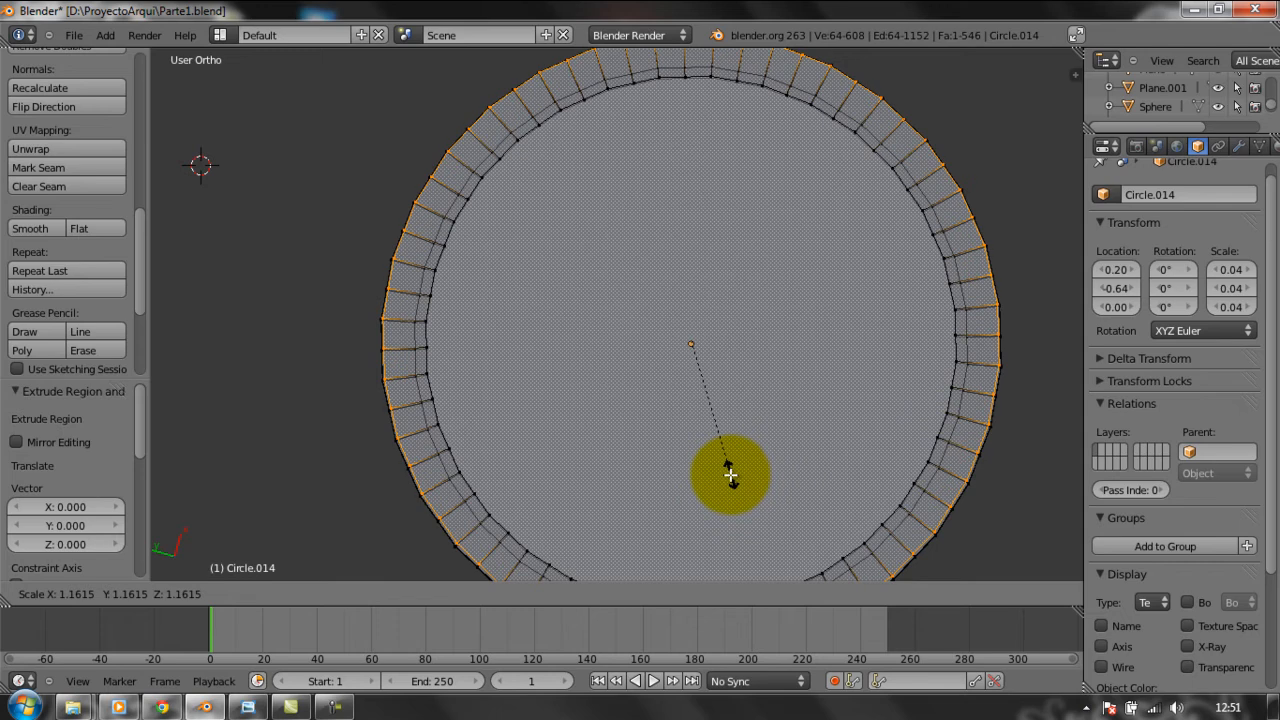
left_click(730, 475)
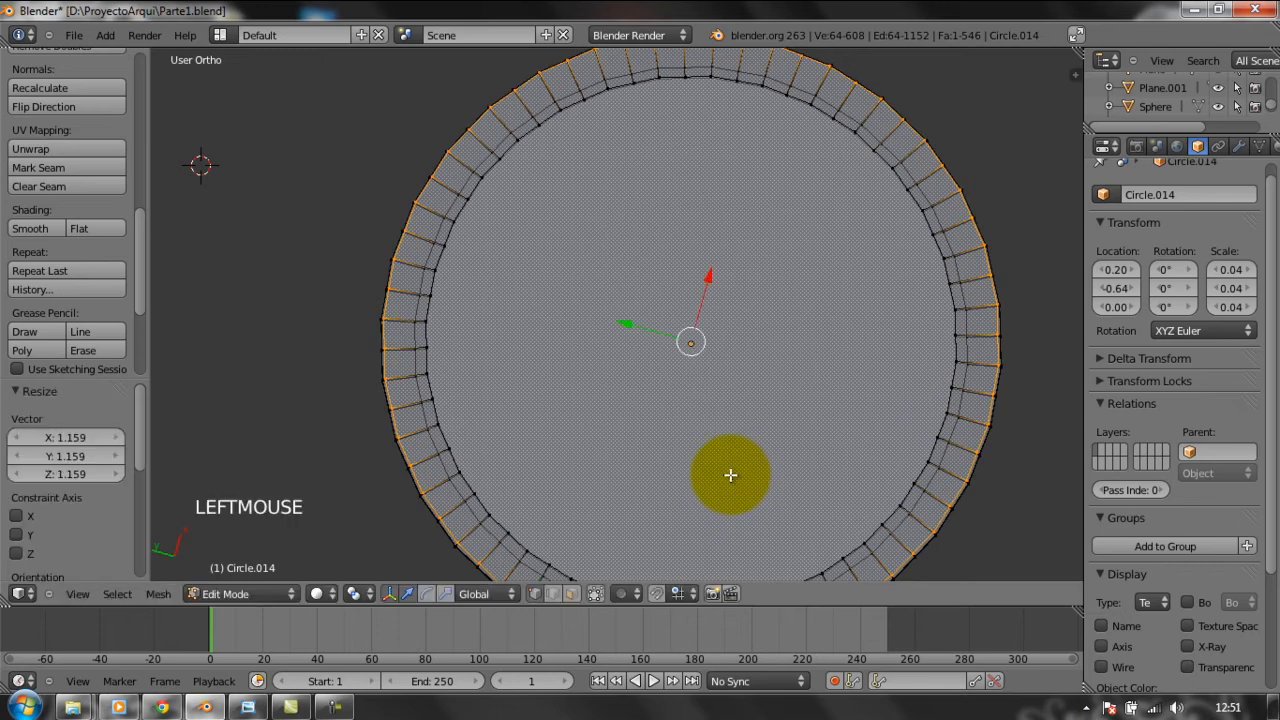
key("ctrl+z")
Scale the new top loop outward by 1.174 to line up with the lower ring's outer edge.
key("s")
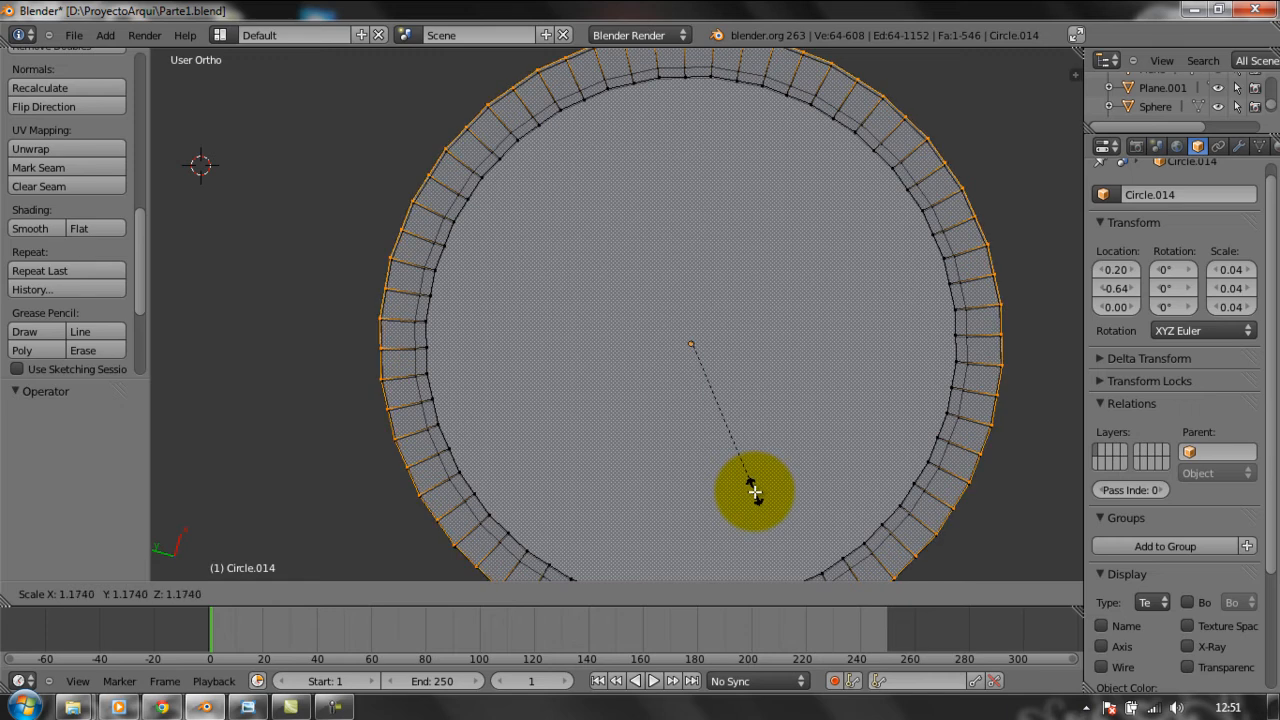
left_click(755, 491)
middle_click_drag(755, 491, 750, 339)
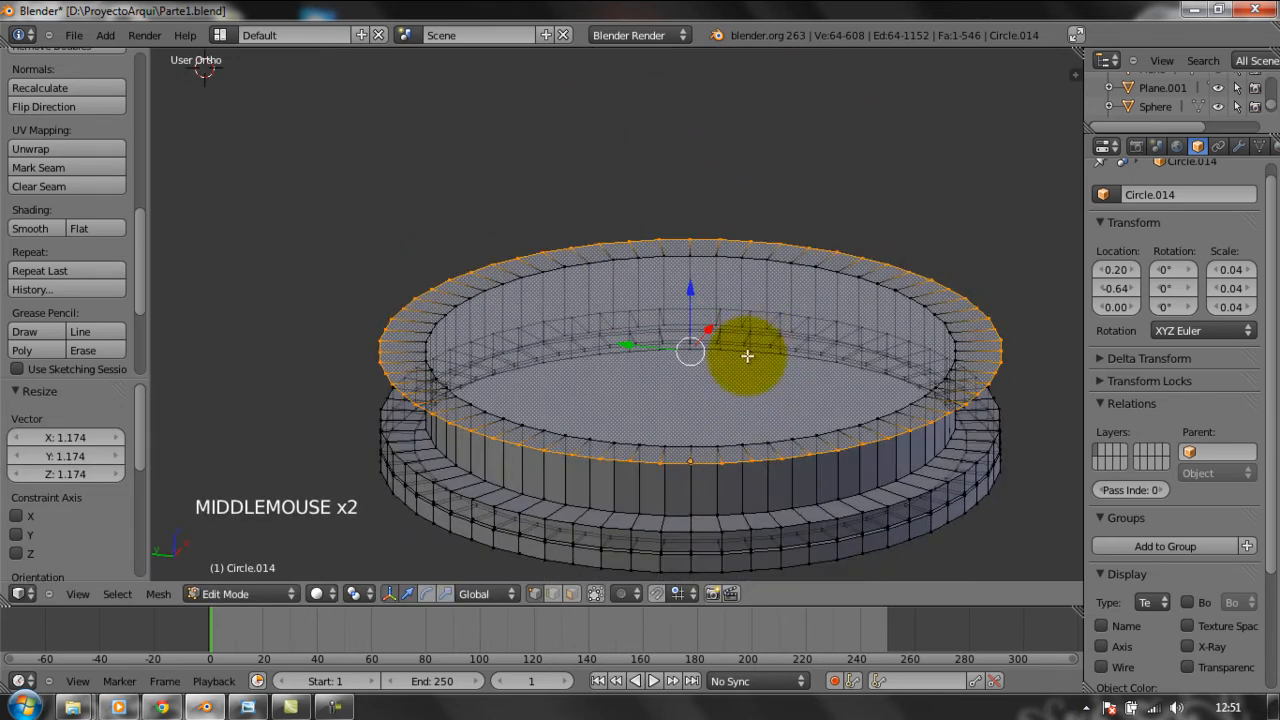
Extrude the ring's outer top edge loop upward about 0.0046.
key("e")
key("e")
key("e")
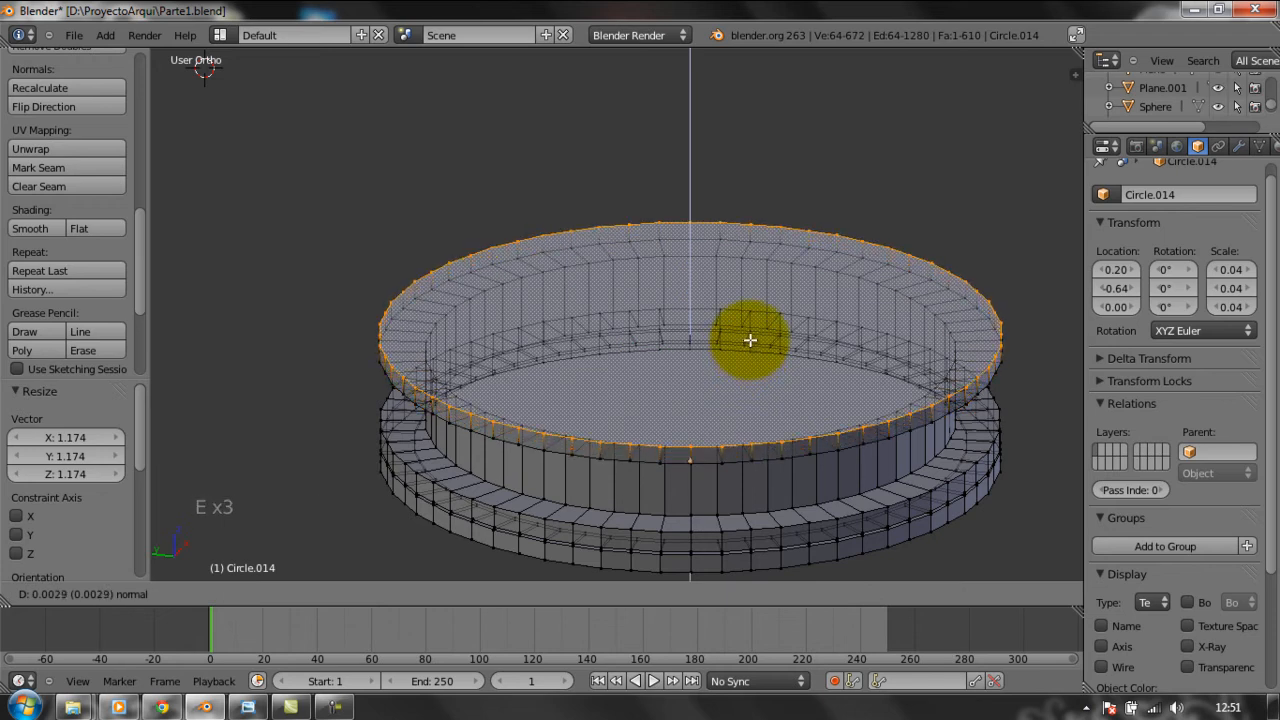
left_click(752, 329)
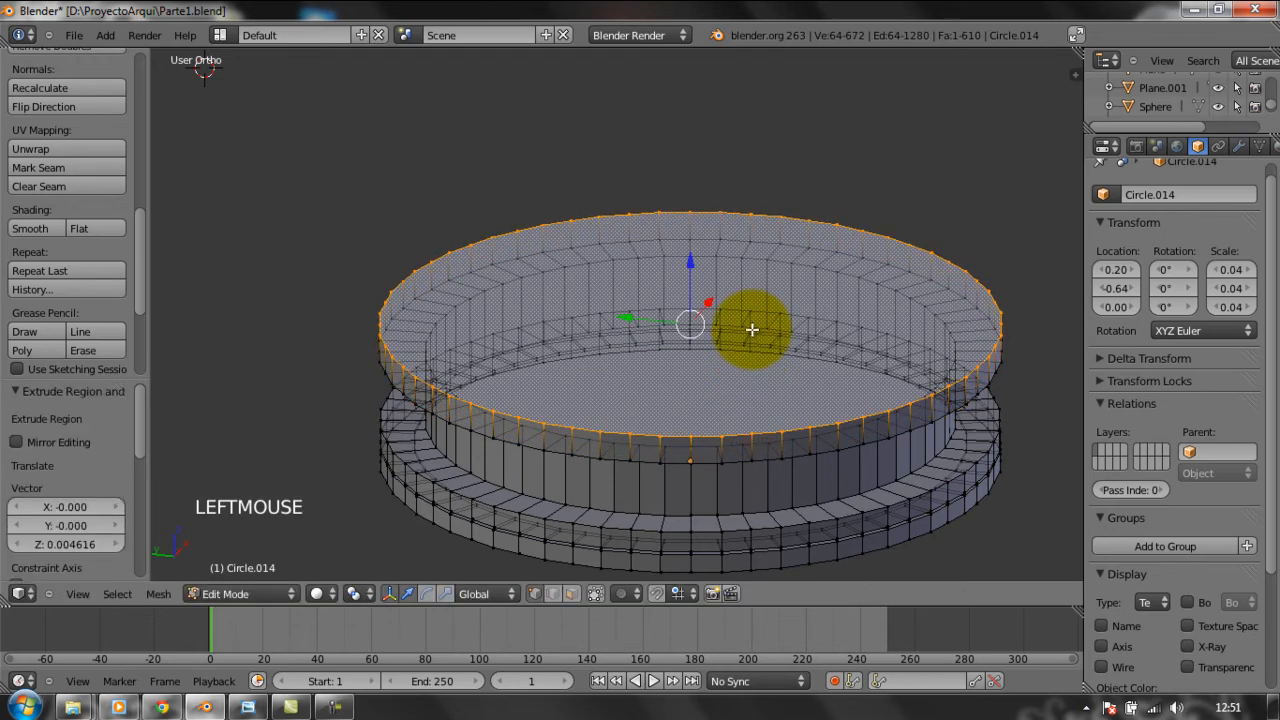
Extrude the raised top loop in place and scale it inward to 0.835.
key("e")
key("e")
key("s")
key("s")
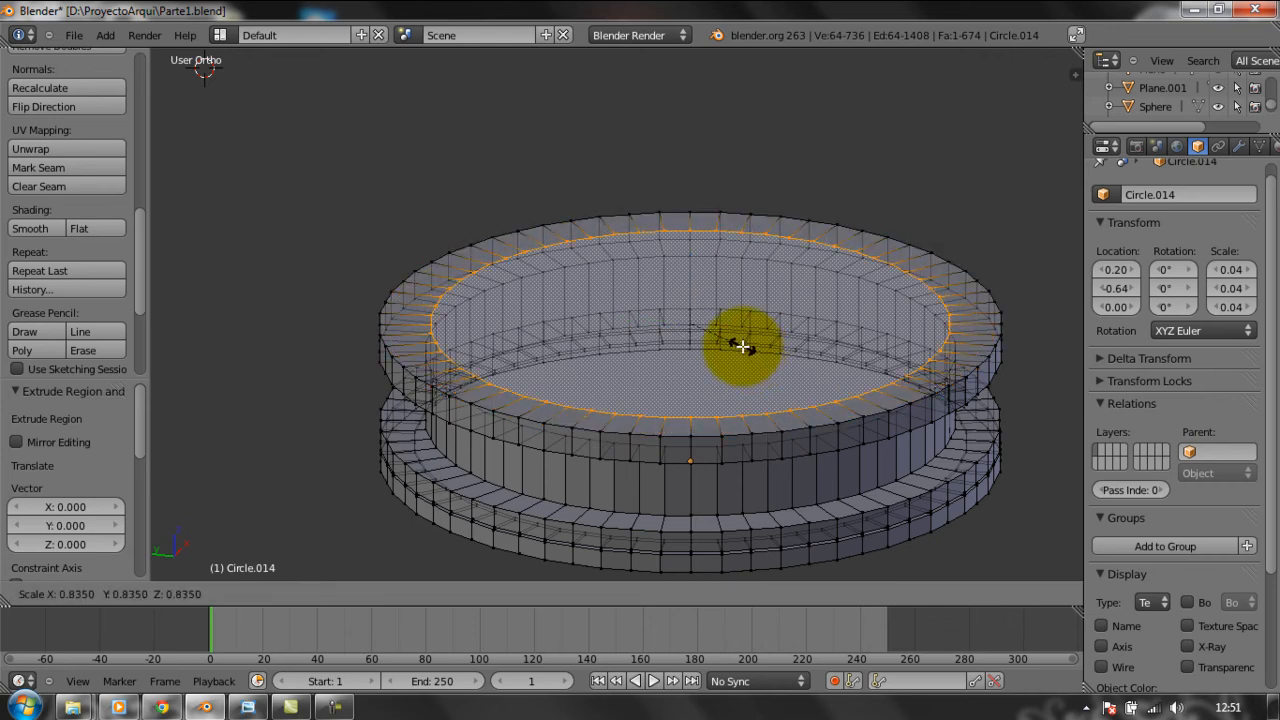
left_click(743, 346)
key("e")
key("e")
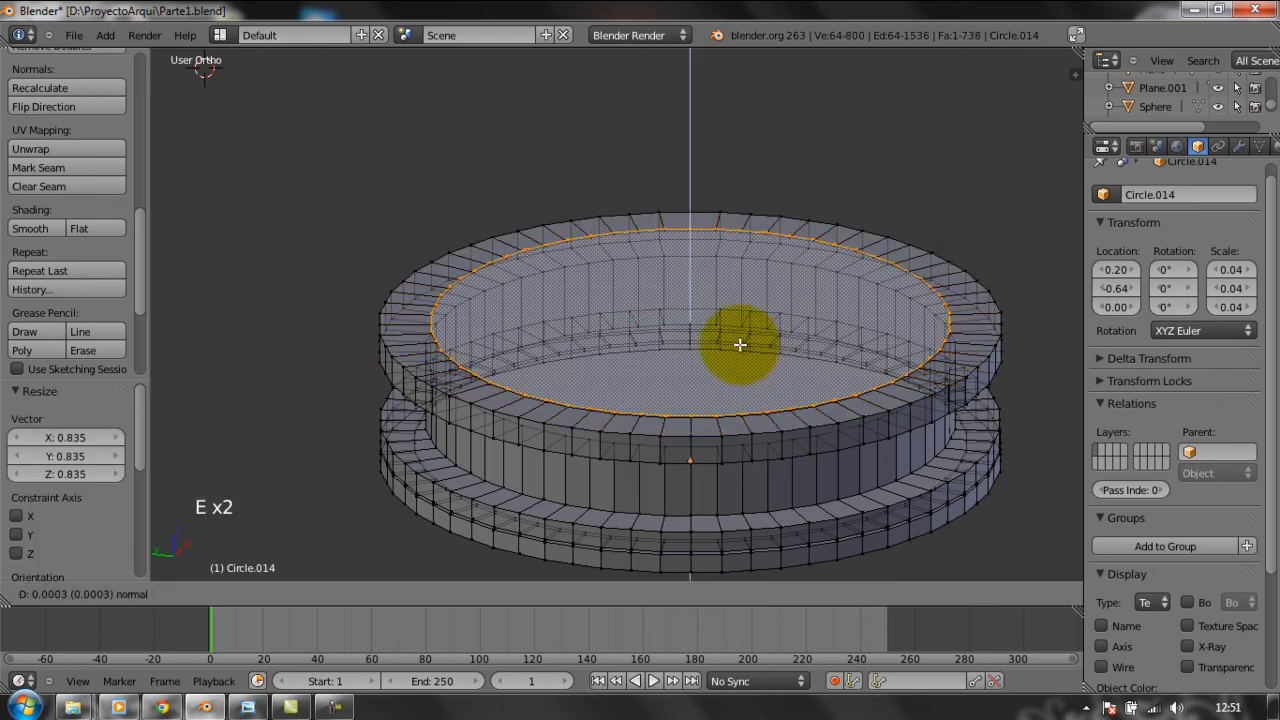
left_click(740, 345)
key("ctrl+z")
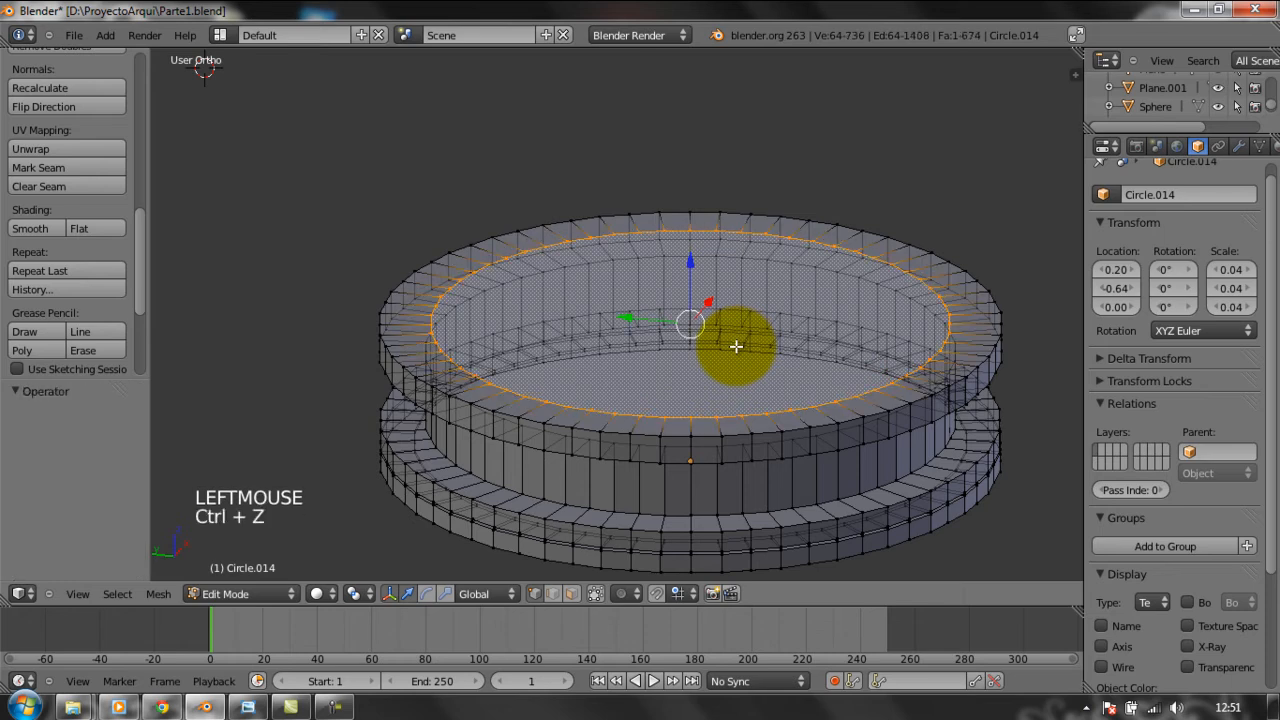
Extrude the inner edge loop upward about 0.0008 and extrude it again in place.
key("e")
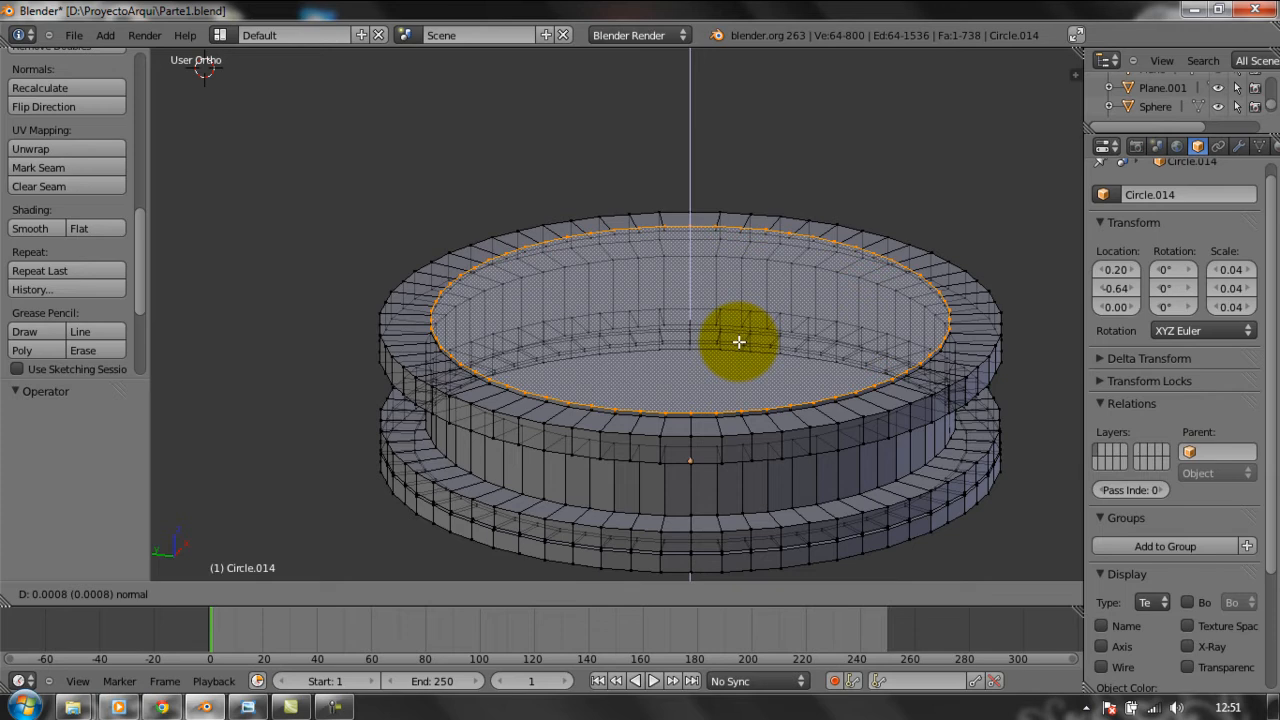
left_click(739, 342)
key("e")
key("e")
Scale the newly extruded loop outward by 1.189 to line up with the outer edge below it.
key("s")
key("s")
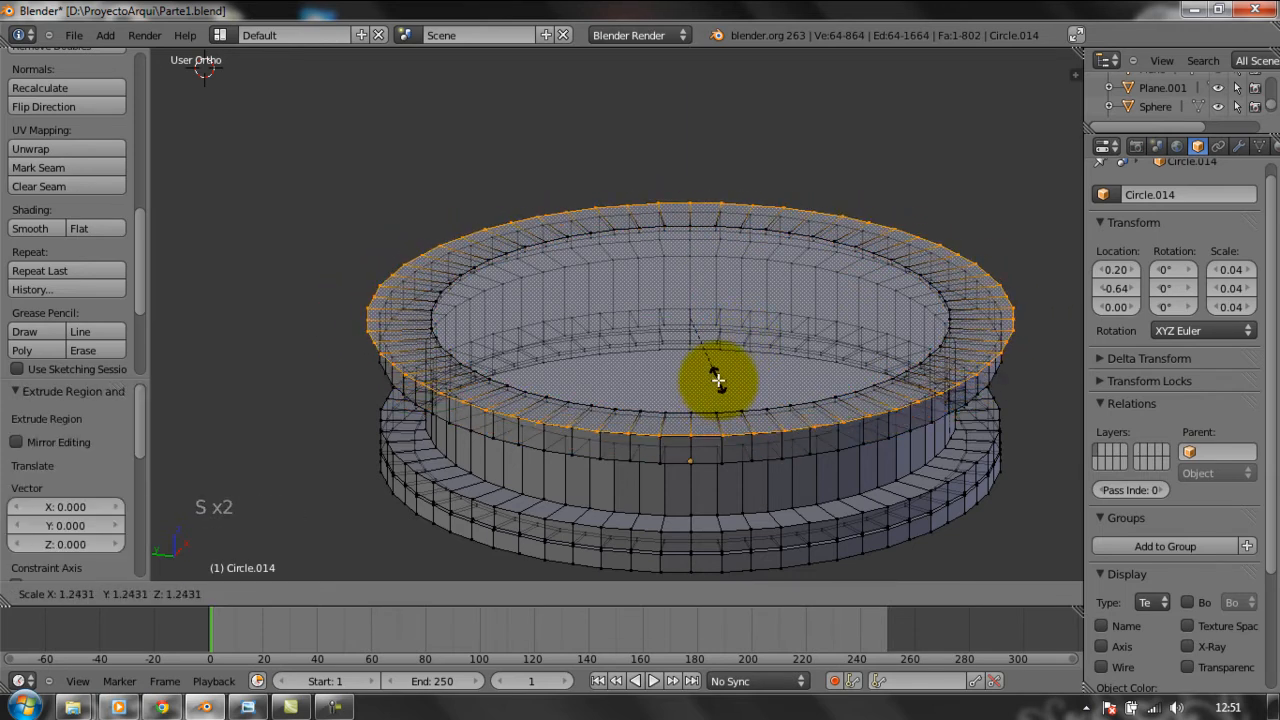
left_click(721, 375)
Extrude the widened top loop upward about 0.0053 to form the ring's uppermost band.
middle_click_drag(737, 363, 689, 349)
middle_click_drag(673, 447, 797, 285)
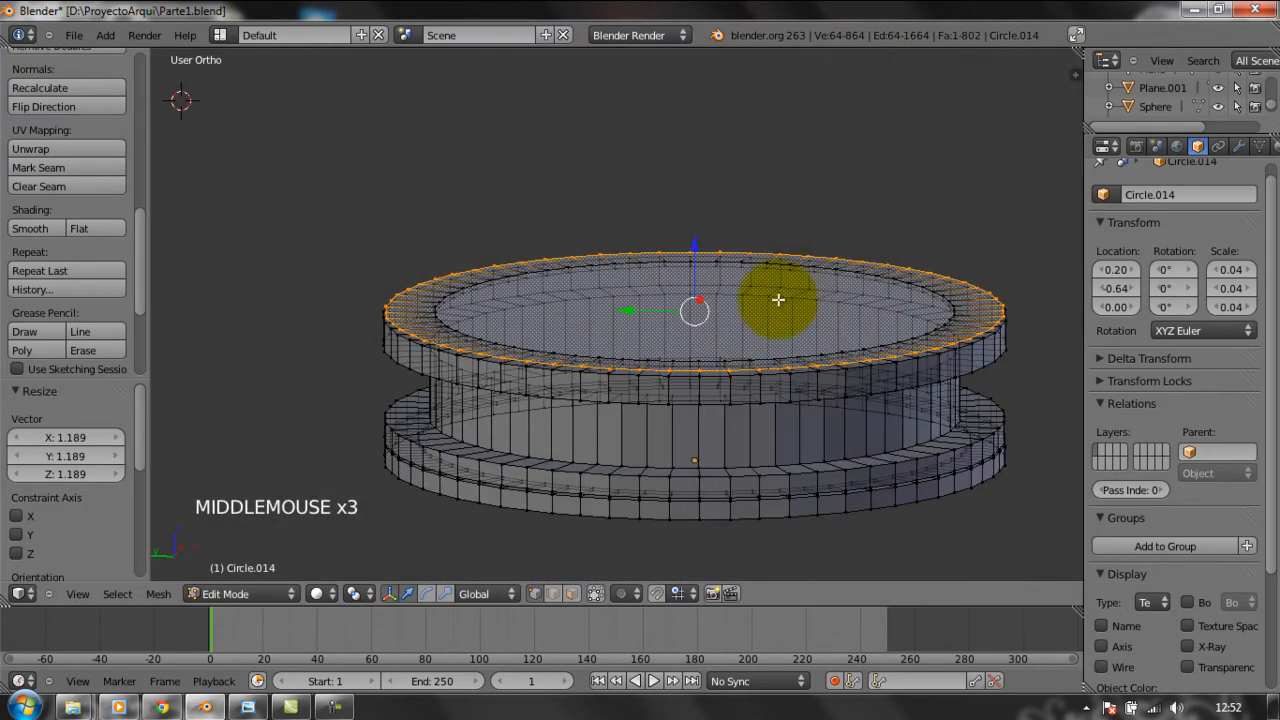
key("e")
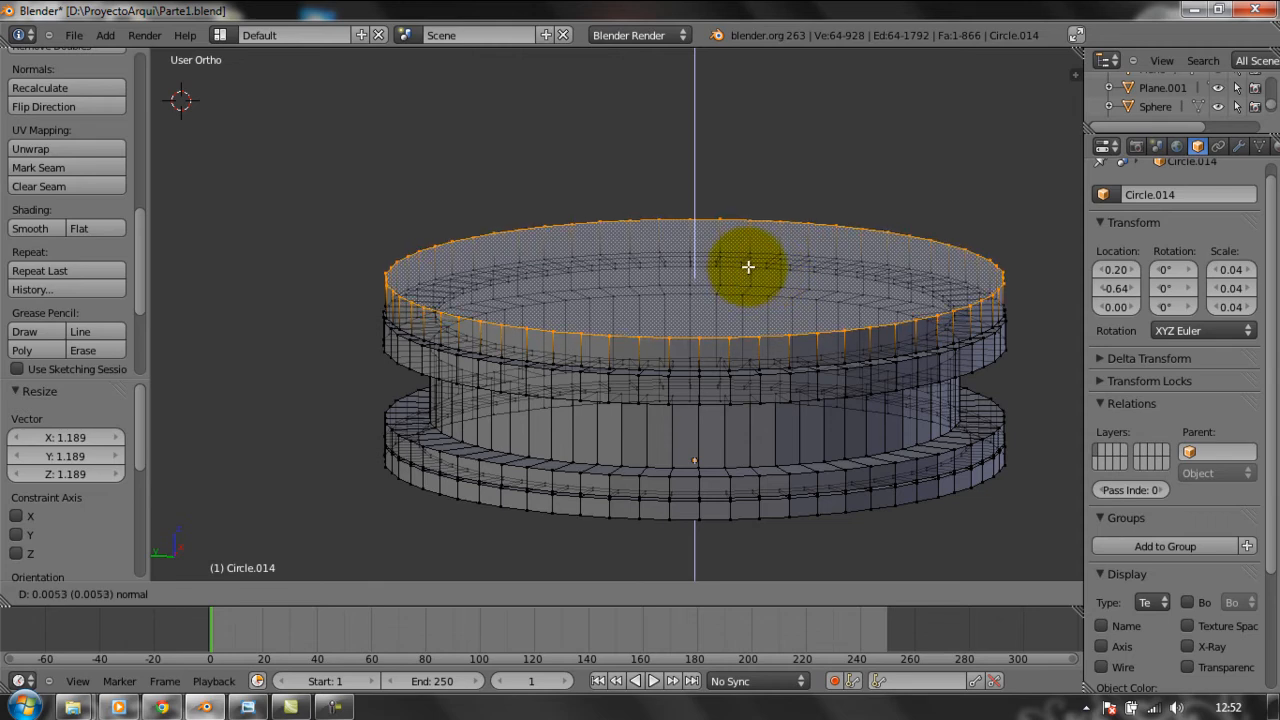
left_click(748, 266)
Return the finished ring to Object Mode and view its stepped shape.
mouse_move(740, 329)
middle_mouse_down()
mouse_move(777, 312)
mouse_move(749, 387)
mouse_move(749, 300)
mouse_move(755, 321)
middle_mouse_up()
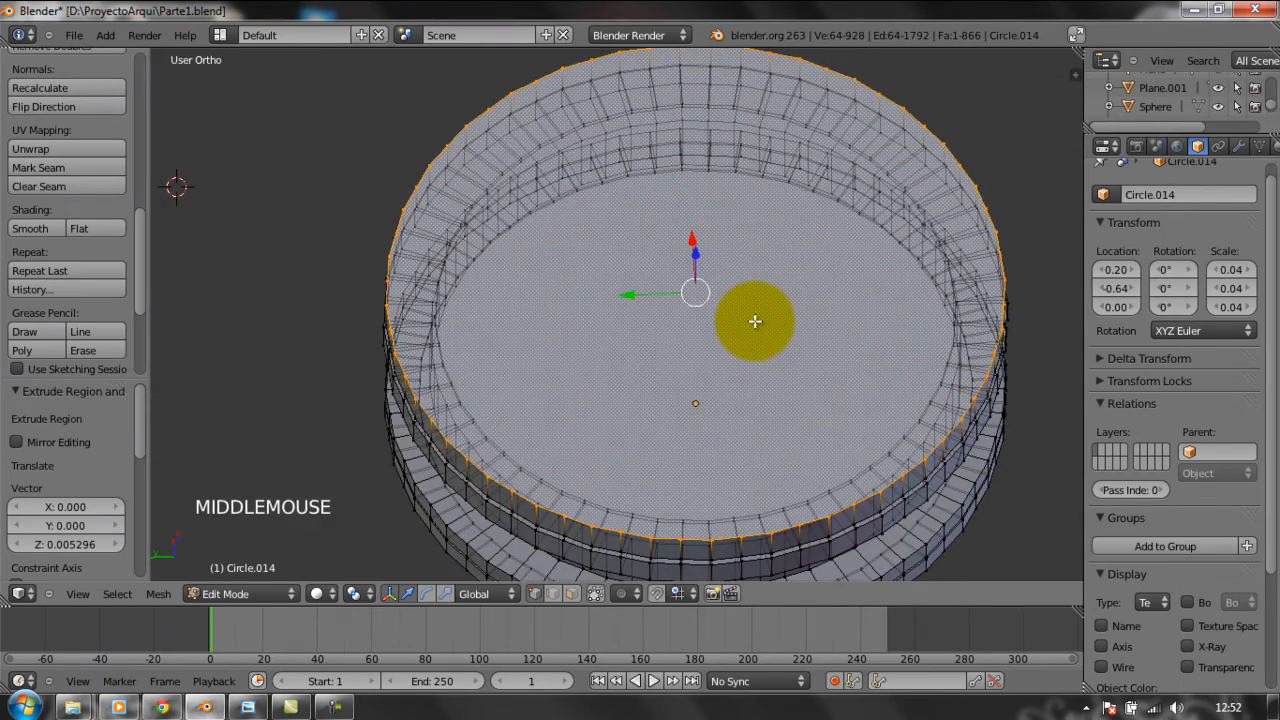
middle_click_drag(363, 429, 321, 493)
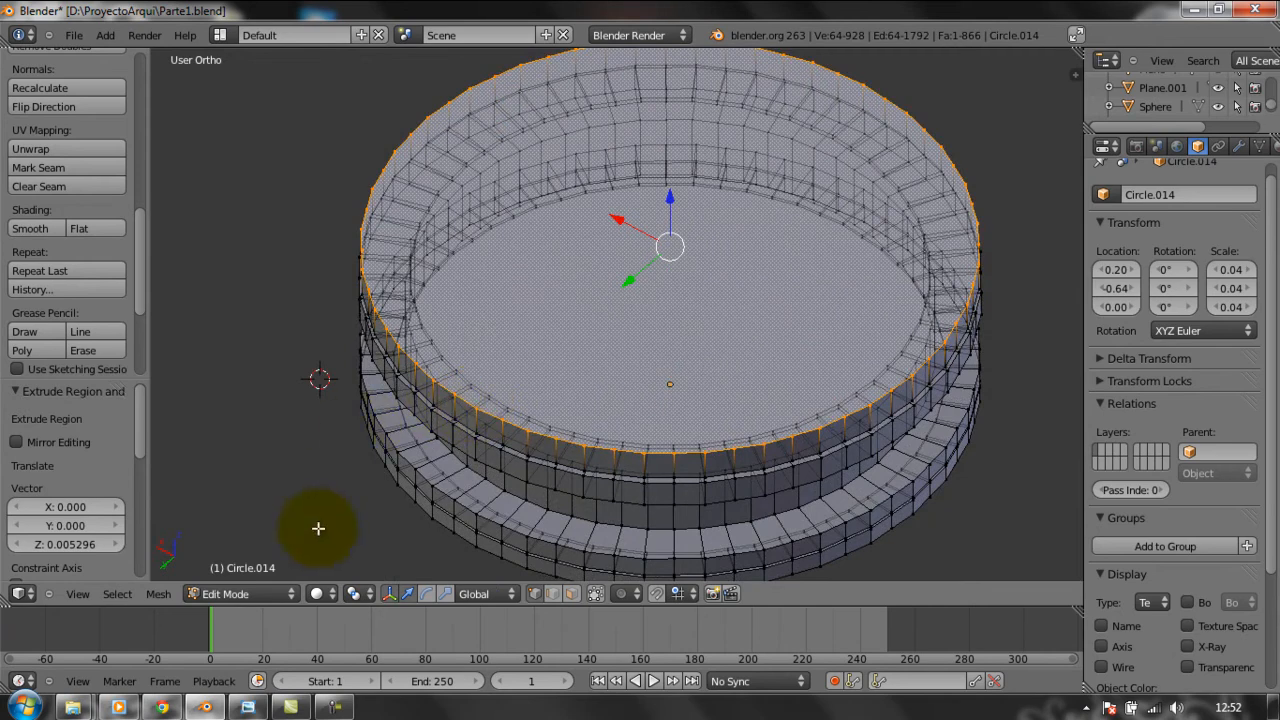
left_click(243, 594)
left_click(246, 581)
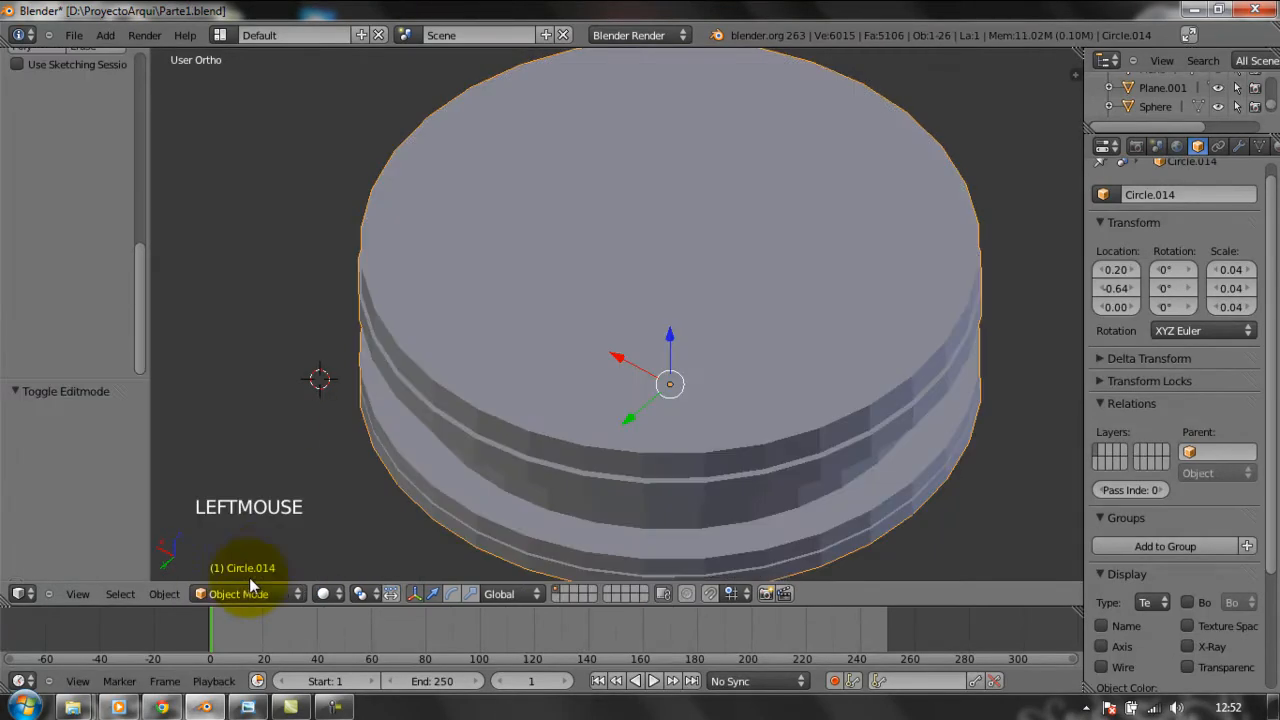
middle_click_drag(316, 471, 339, 425)
scroll(330, 407, "down", 2)
scroll(340, 394, "up", 1)
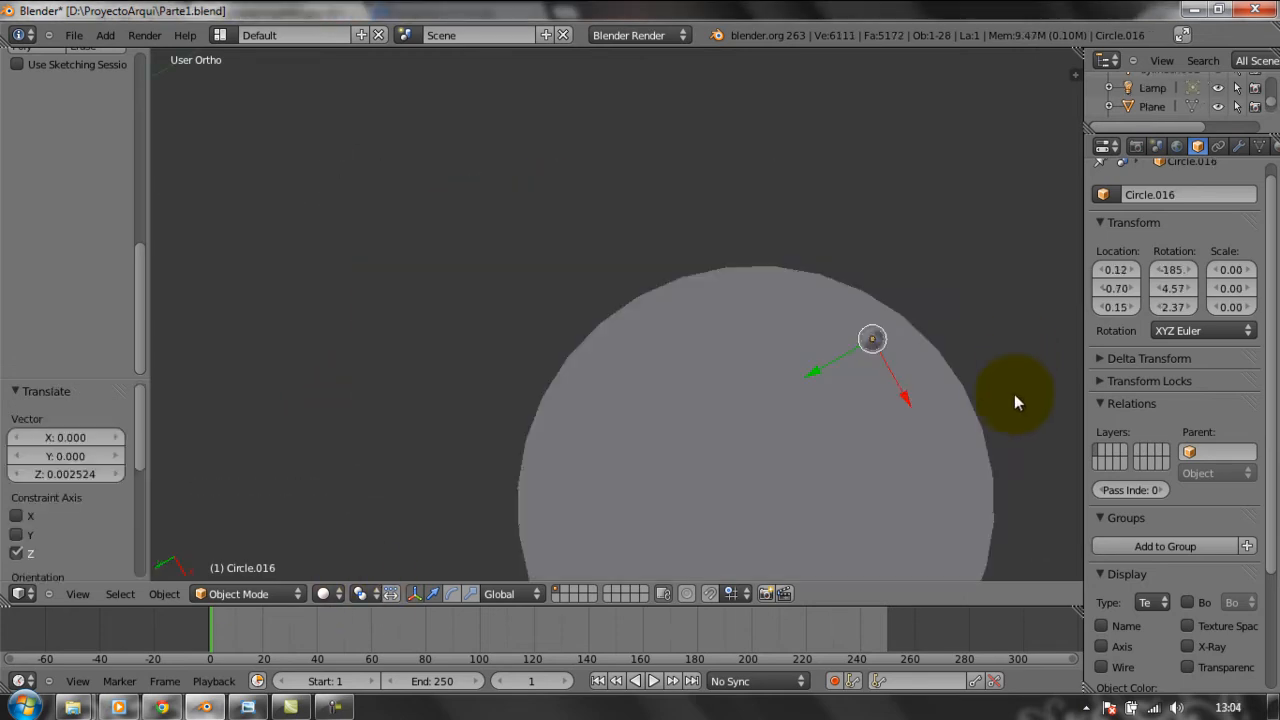
Move the small stud on the round disc about -0.0019 along the Y axis, closer to the rim.
middle_click_drag(1014, 407, 869, 323, "shift")
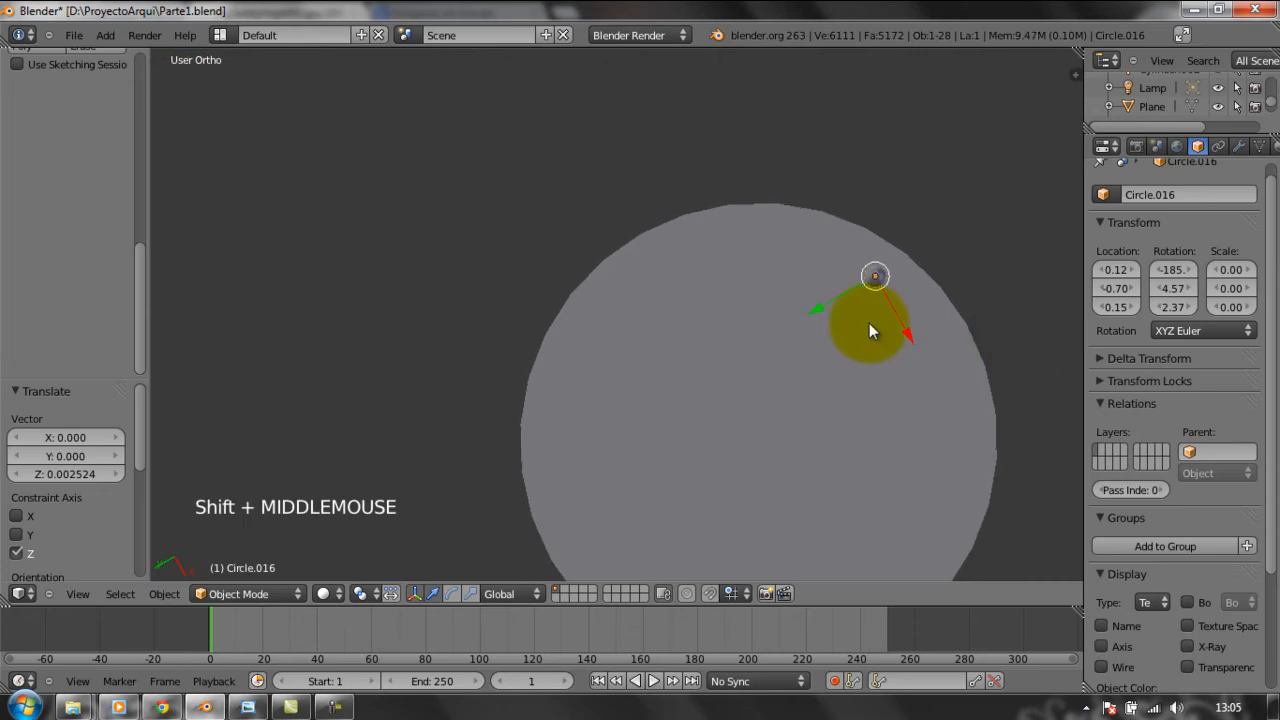
left_click(818, 305)
left_click_drag(818, 305, 823, 297)
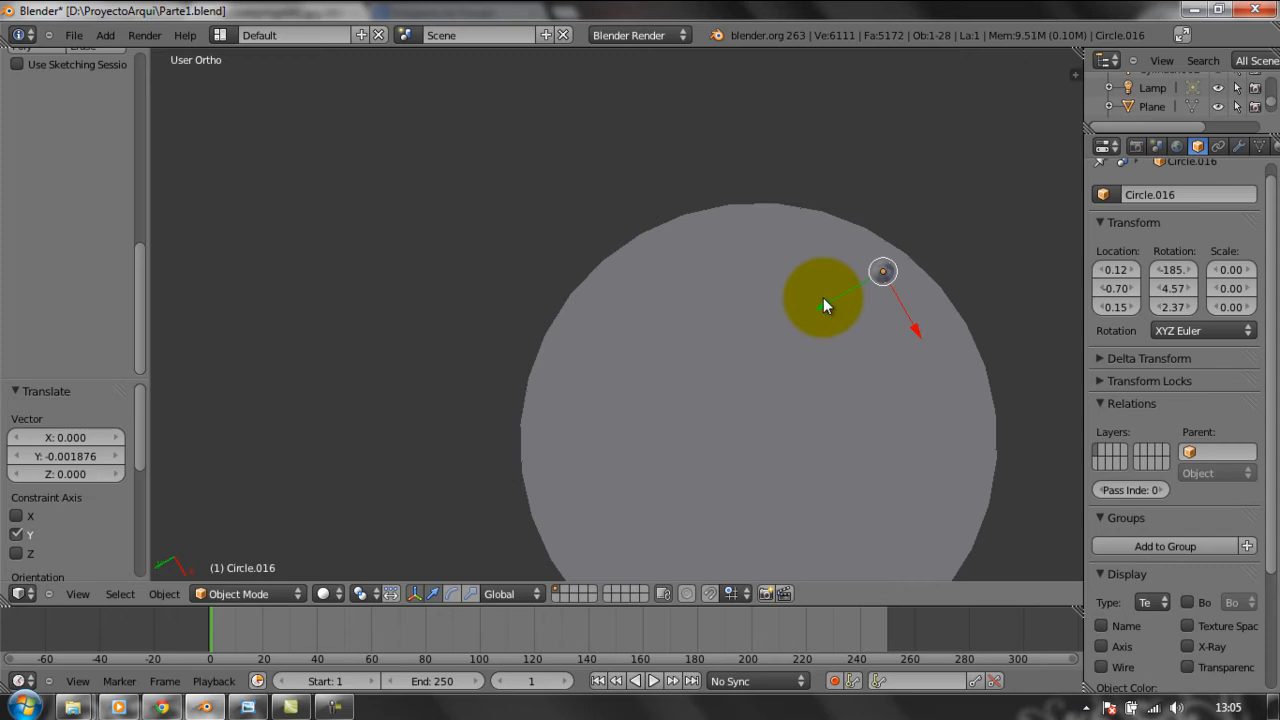
Duplicate the stud twice around the disc's rim and adjust the first copy's position along the X axis.
key("shift+d")
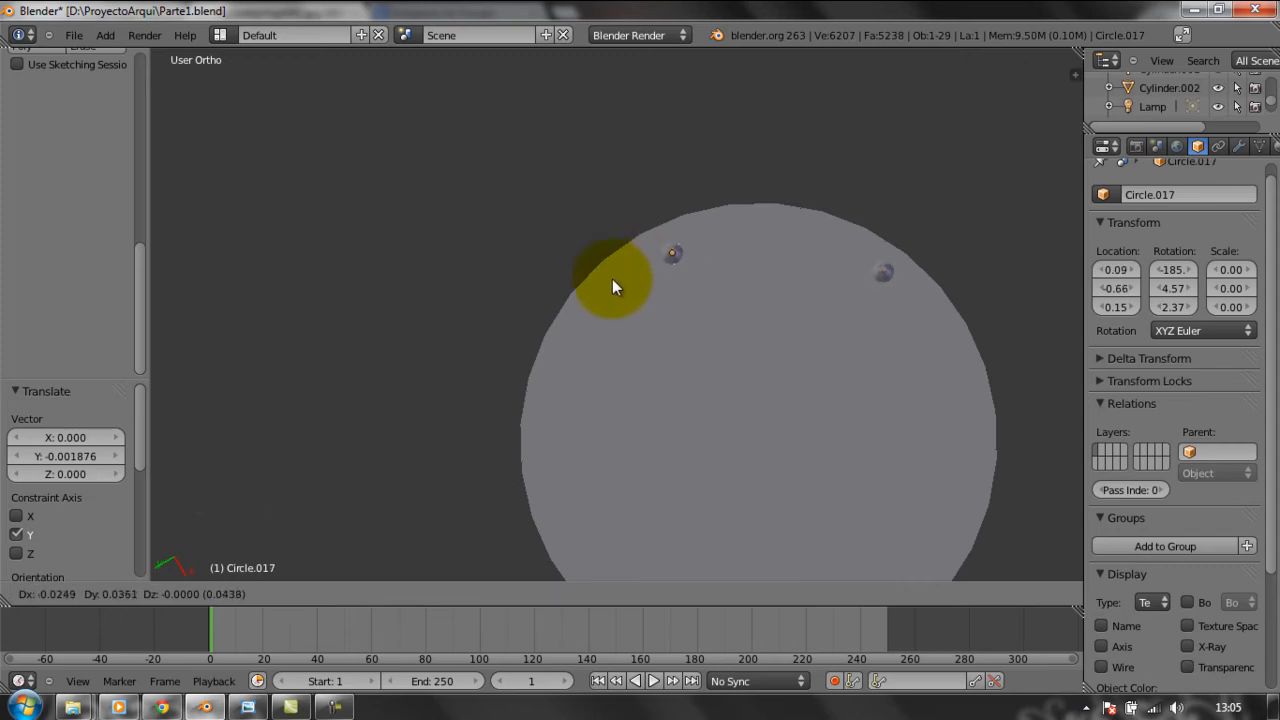
left_click(613, 280)
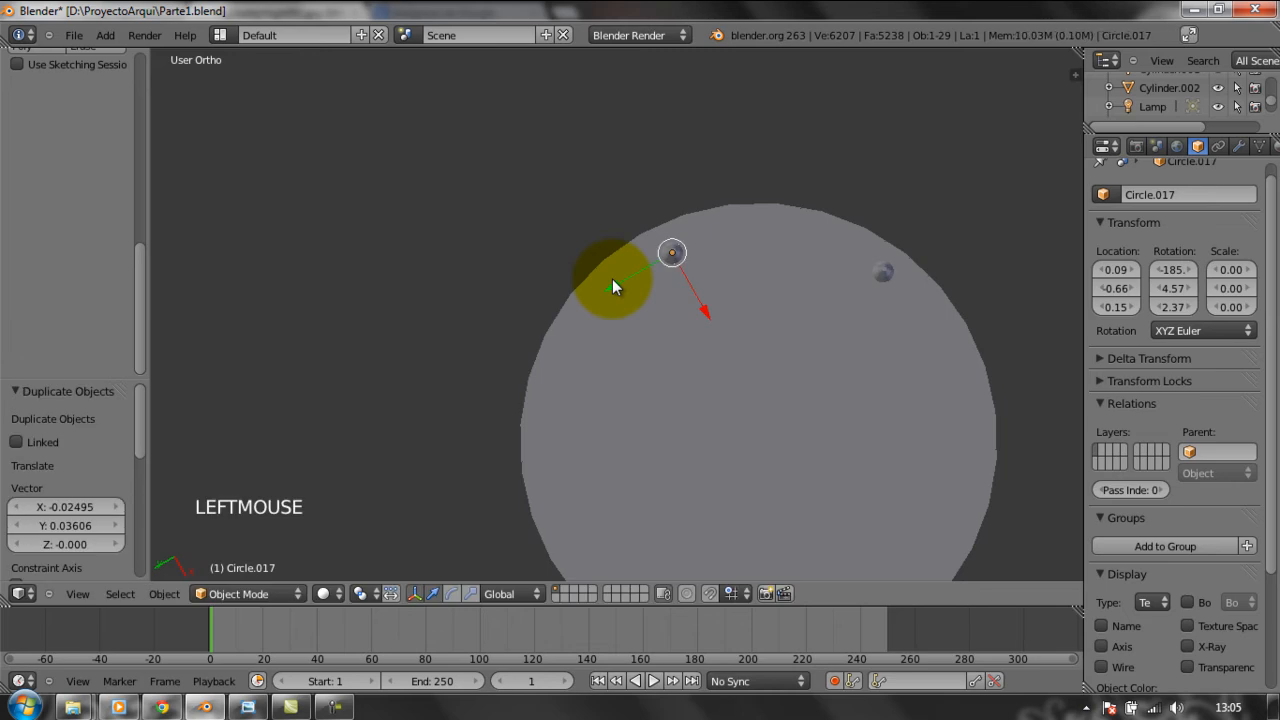
key("shift+d")
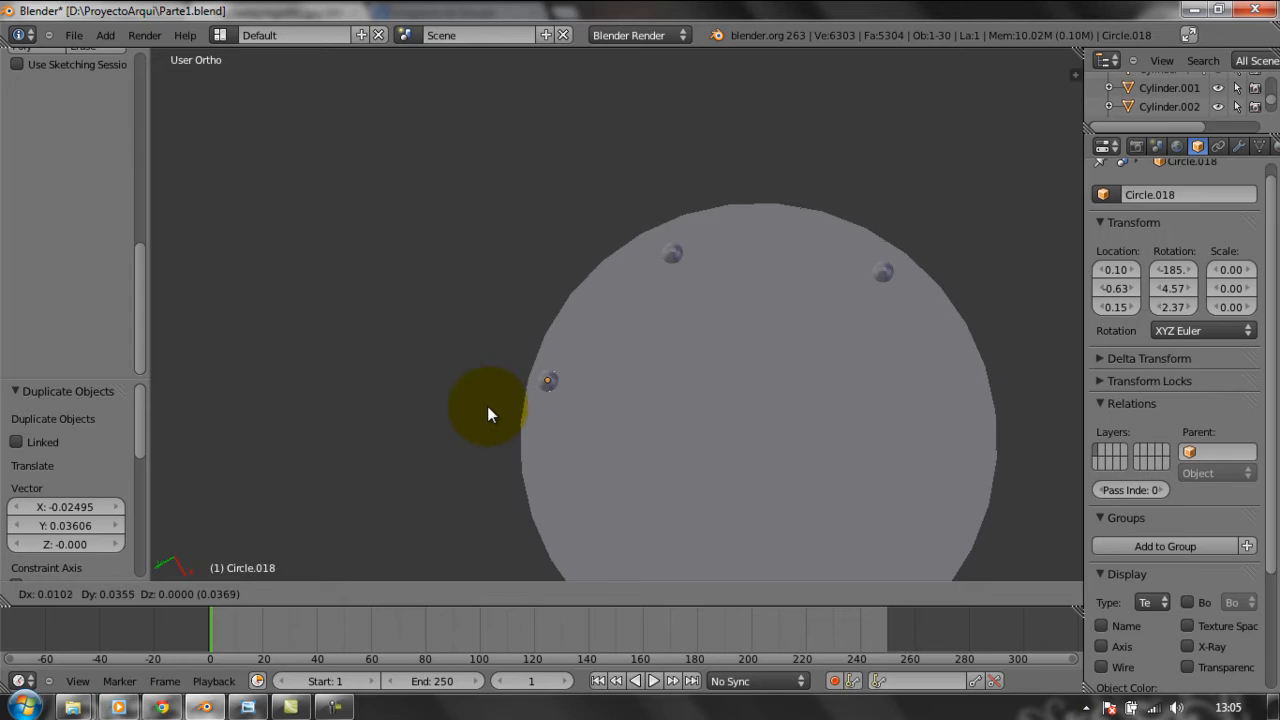
left_click(487, 412)
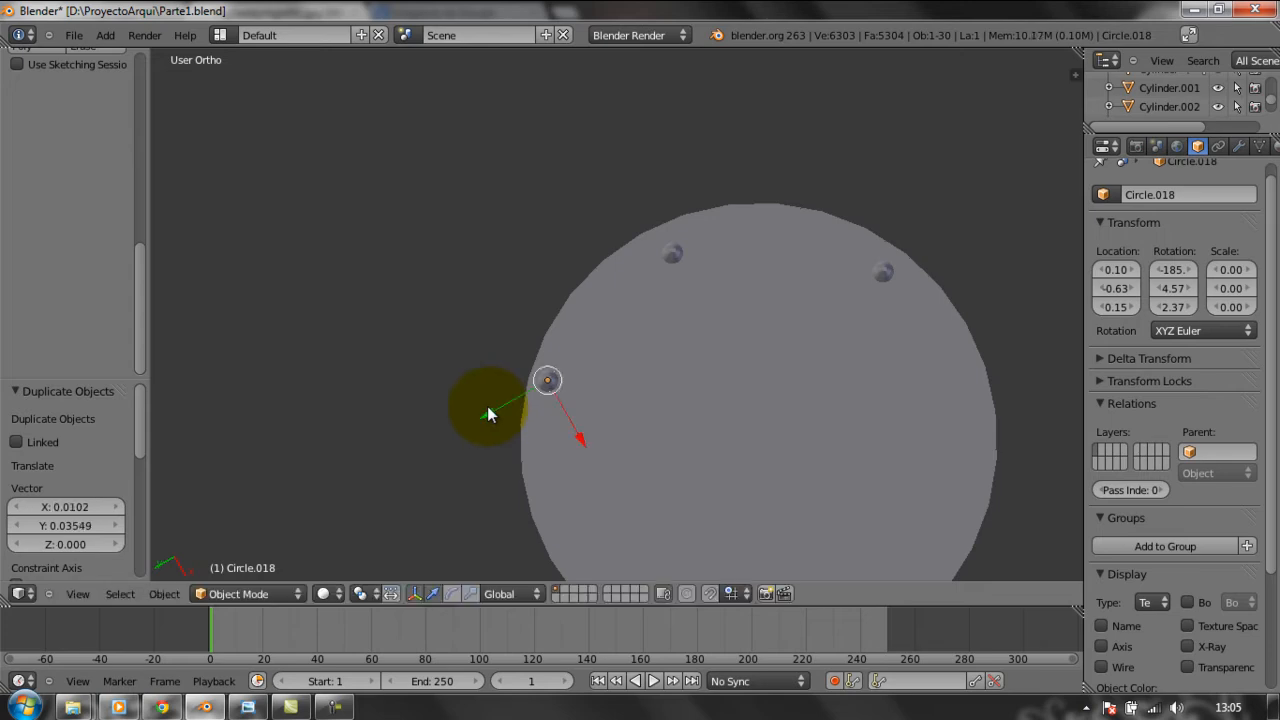
right_click(677, 258)
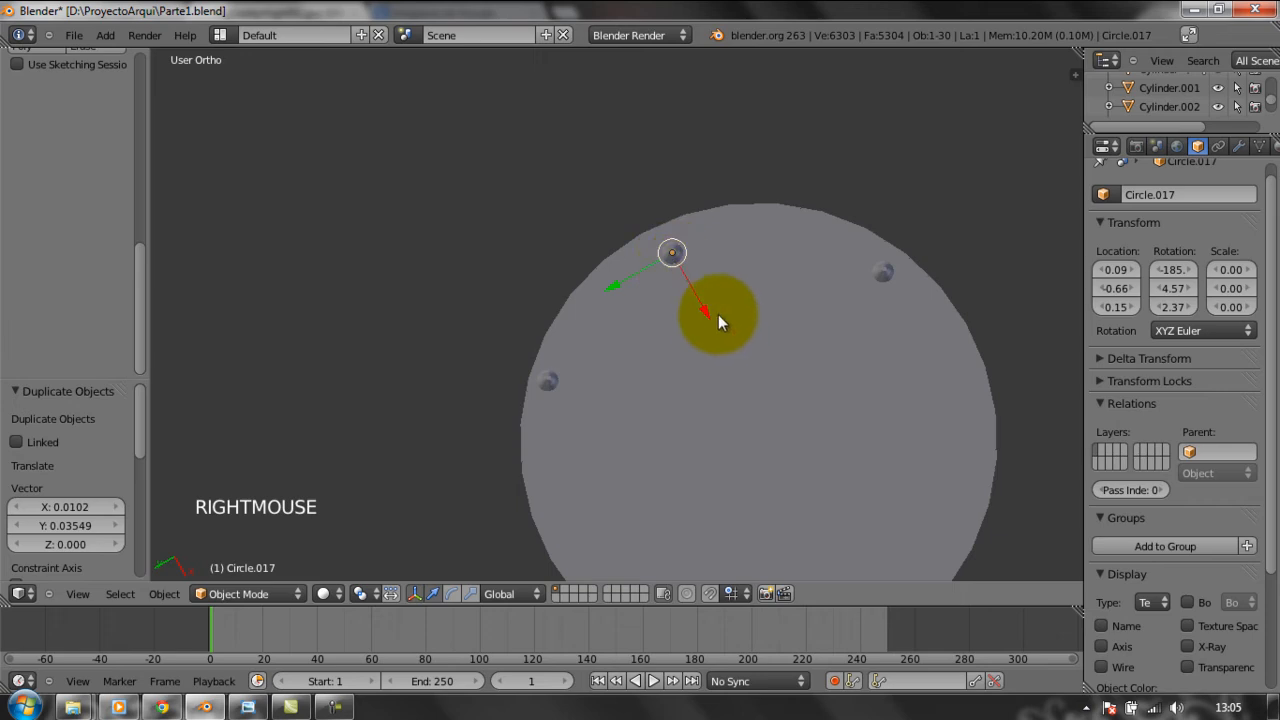
left_click_drag(706, 311, 690, 315)
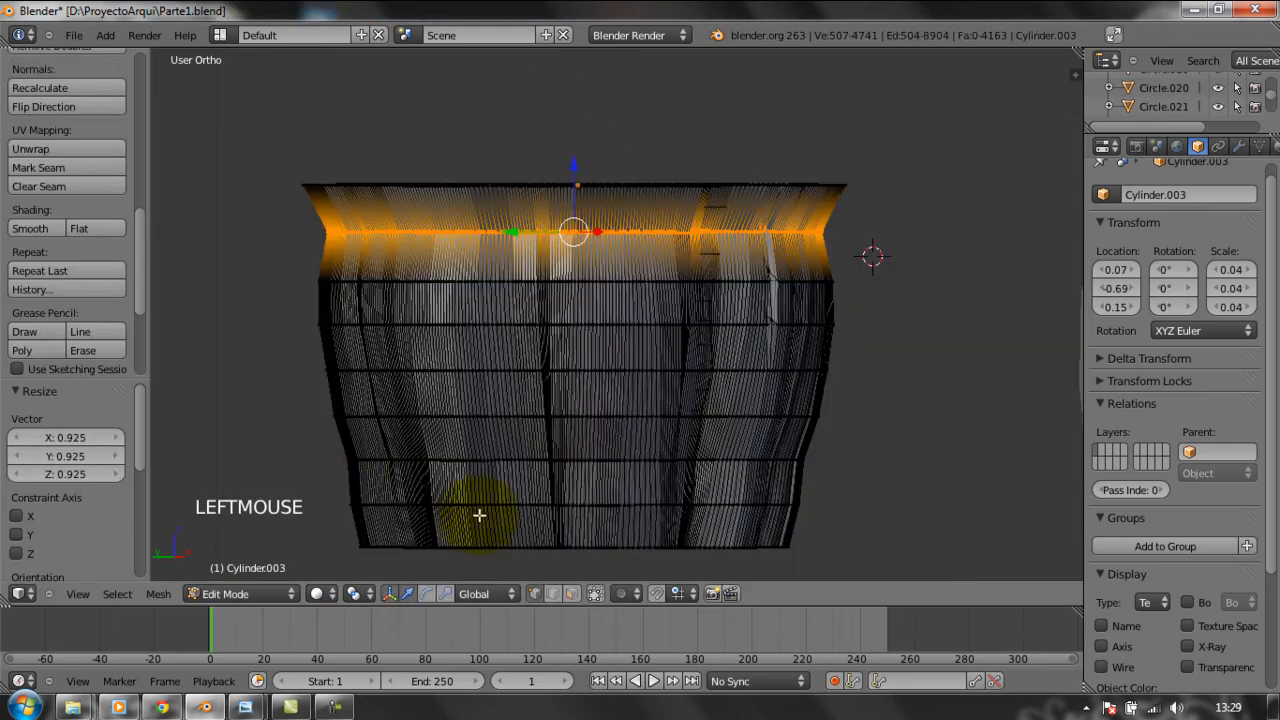
Box-select the cylinder's edge loop just above its bottom rim and scale it inward to 0.979.
right_click(789, 513)
right_click(796, 509)
left_click(831, 516)
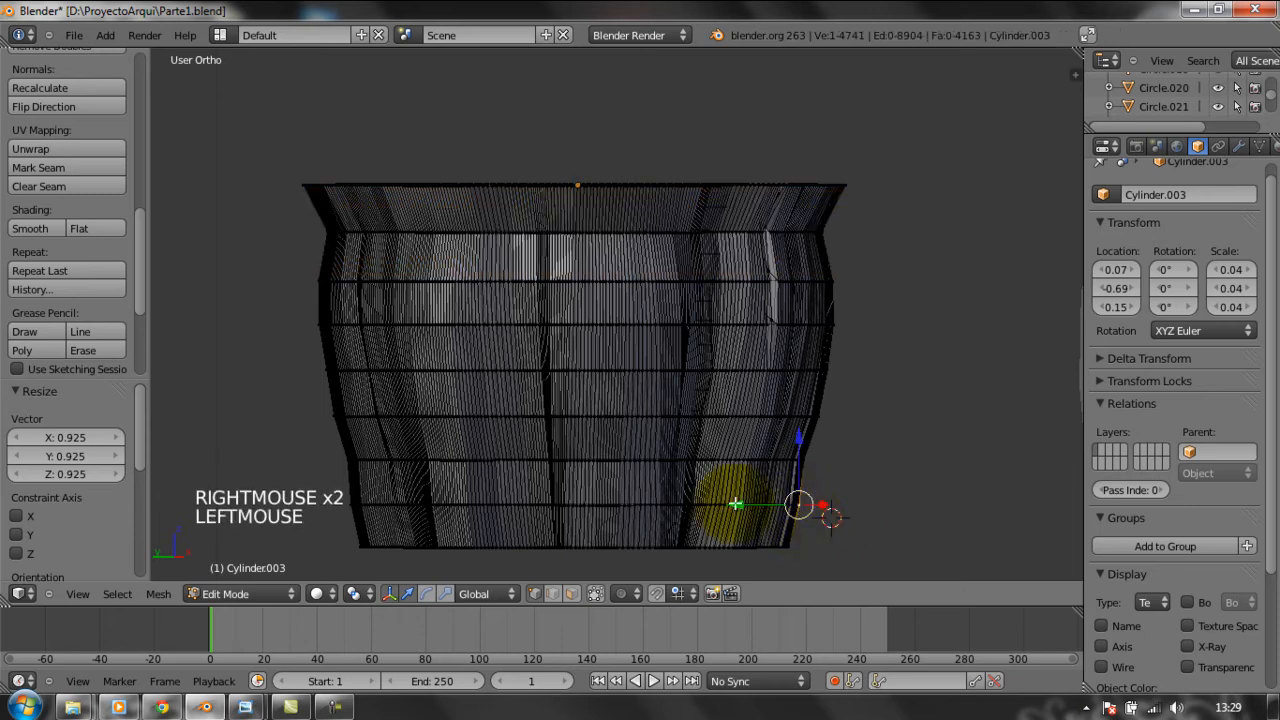
key("b")
left_click_drag(329, 498, 895, 524)
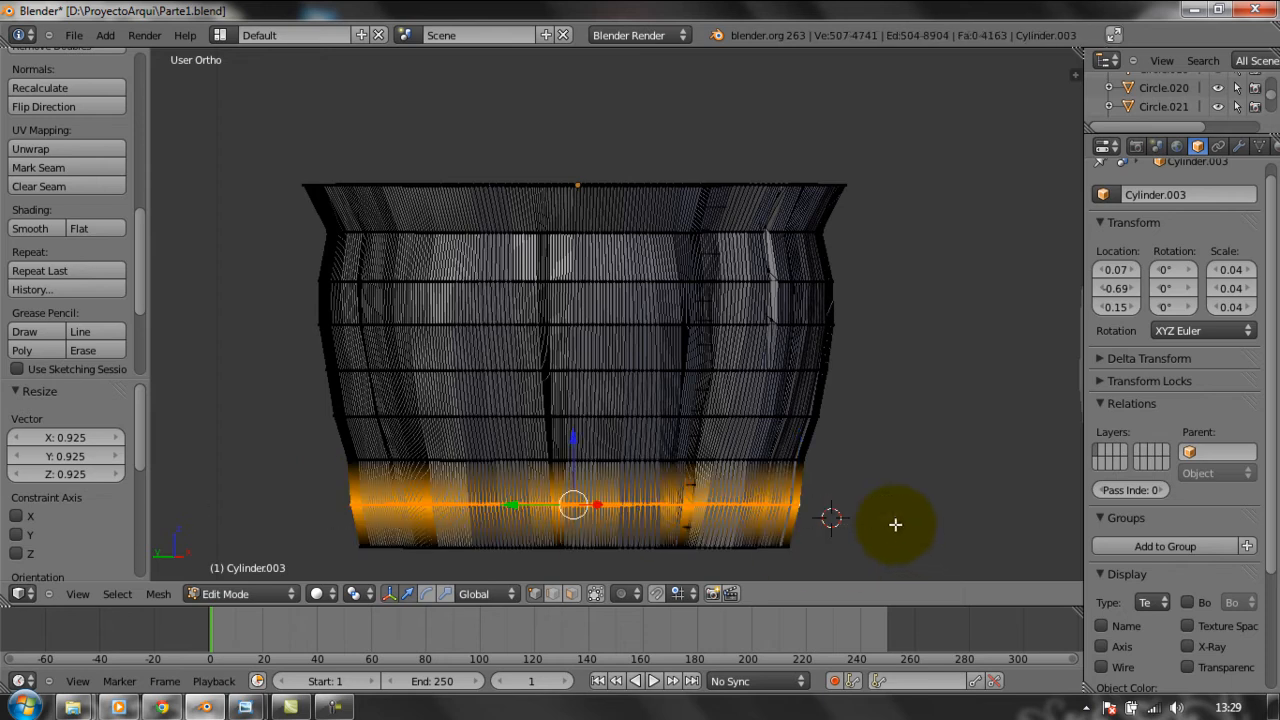
key("s")
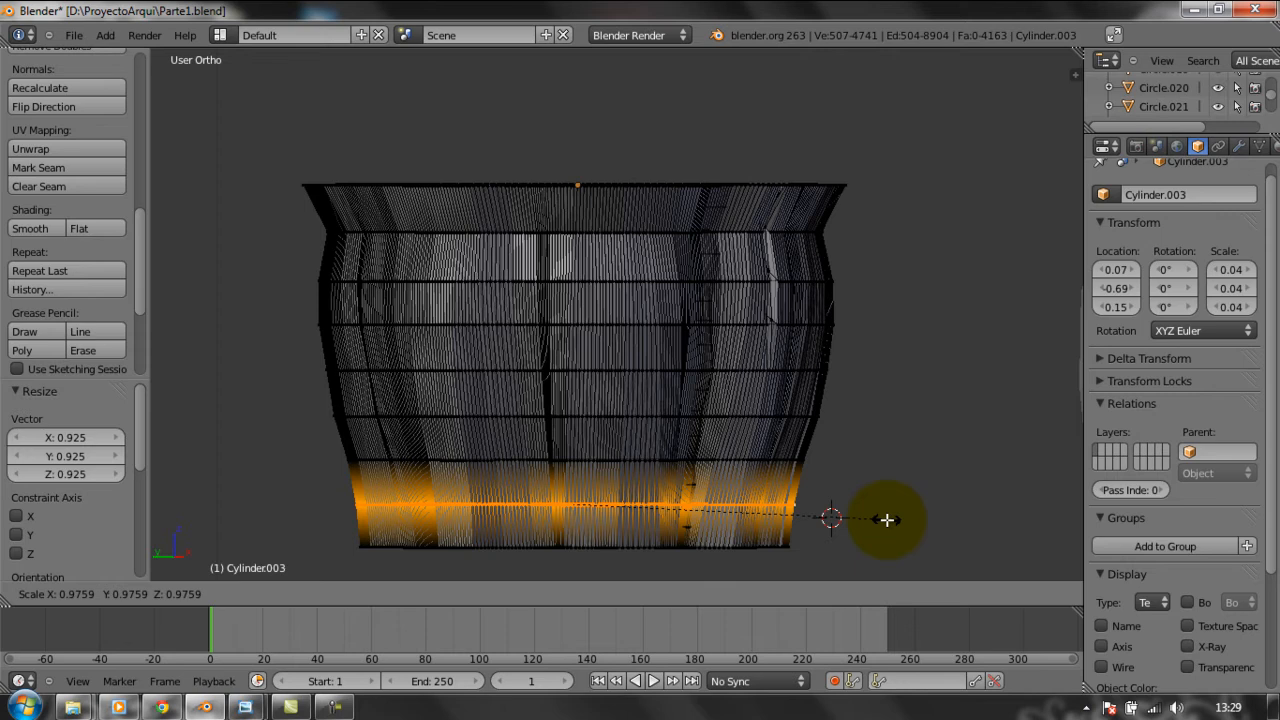
left_click(889, 518)
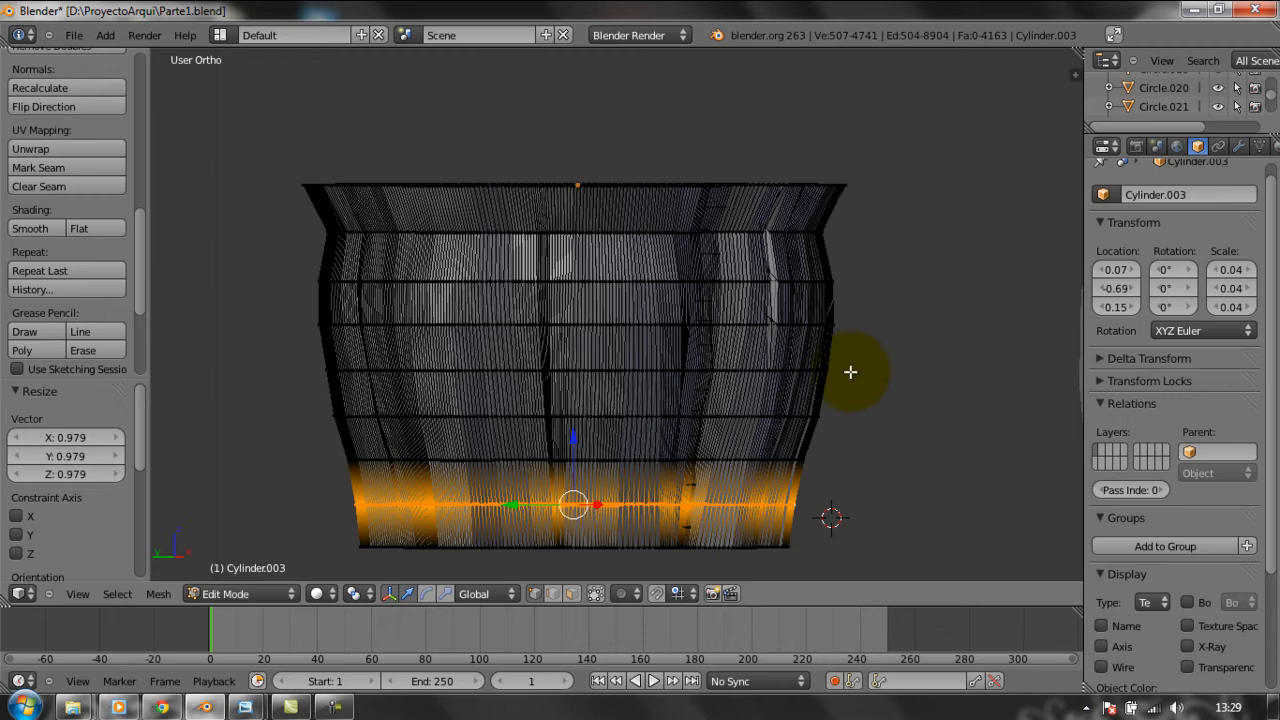
Box-select the flared top edge loop of the cylinder and scale it.
right_click(766, 183)
key("b")
left_click_drag(876, 204, 277, 171)
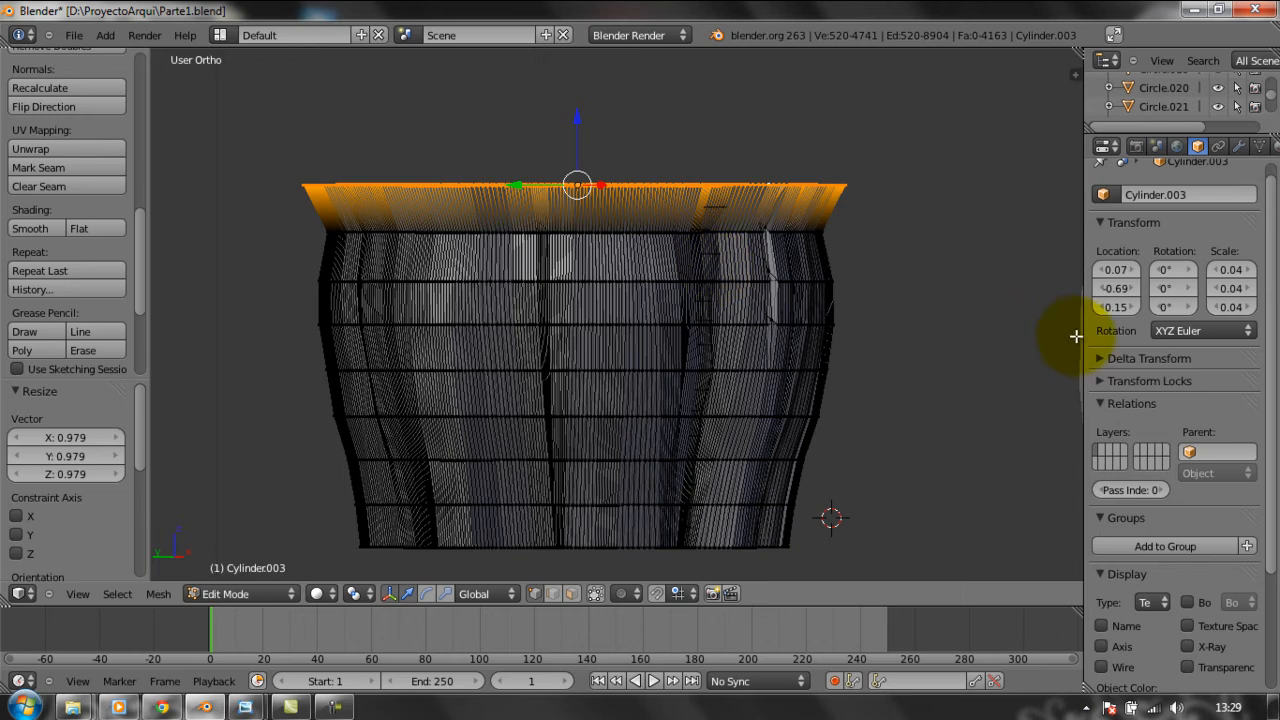
key("s")
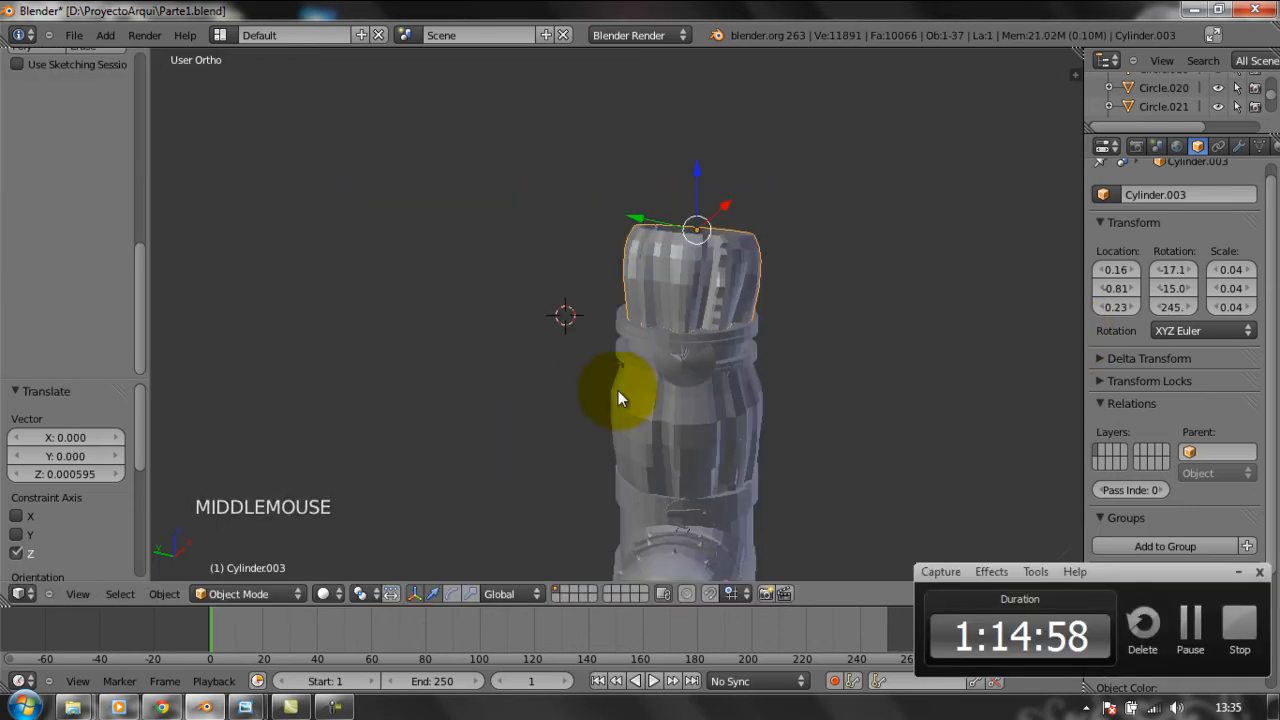
Rotate the cylinder on top of the leg about -5.8° around the global X axis.
key("r")
key("x")
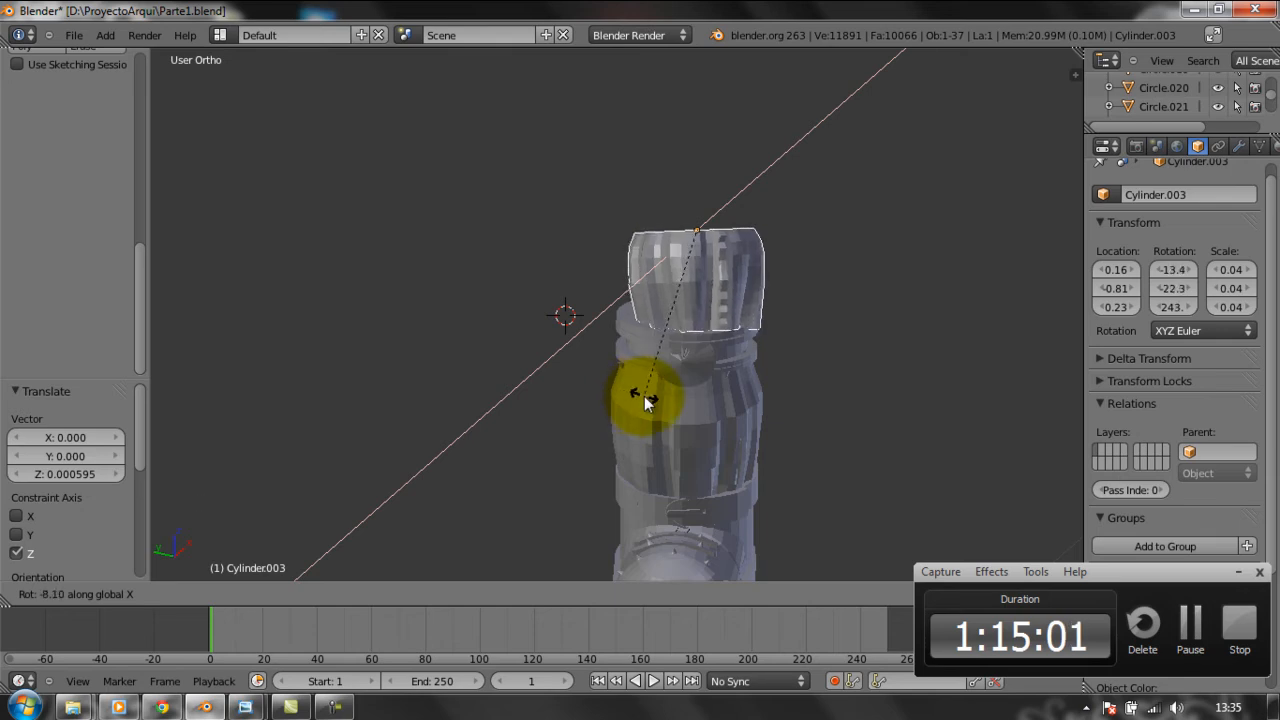
left_click(635, 398)
Rotate the leg's top cylinder about 6.6° around the global Y axis.
middle_click_drag(757, 371, 616, 345)
key("r")
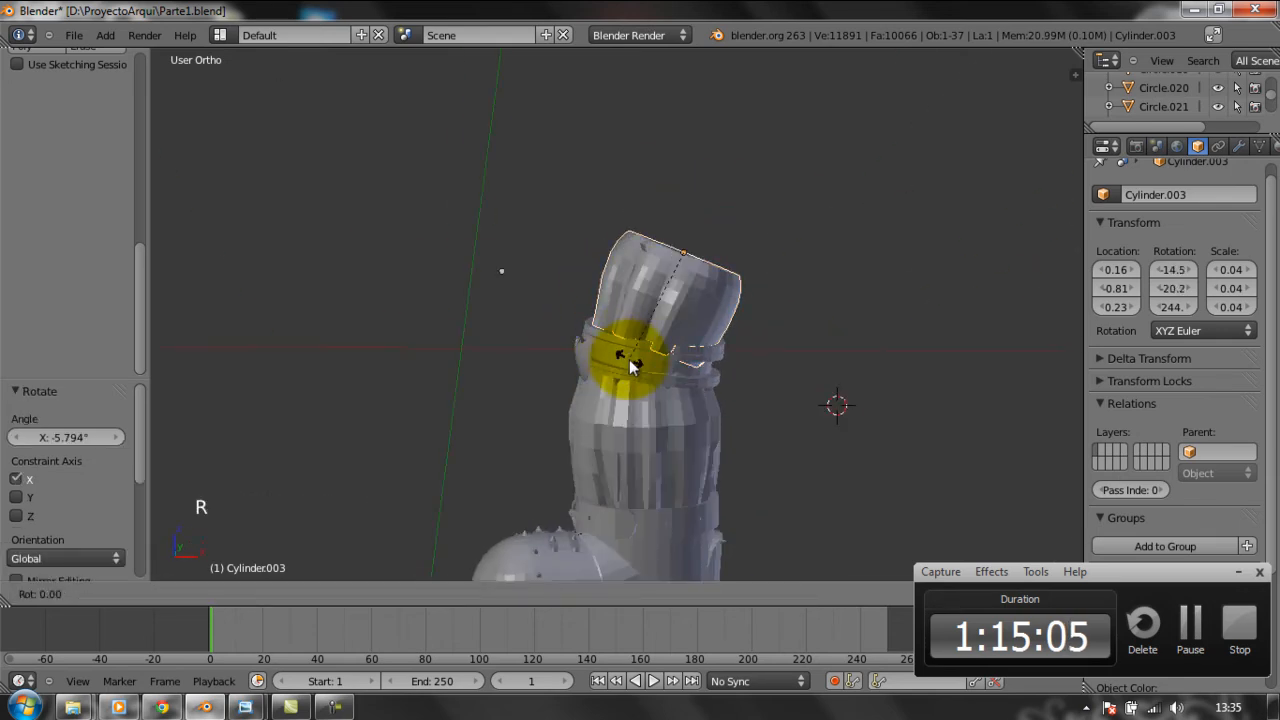
key("y")
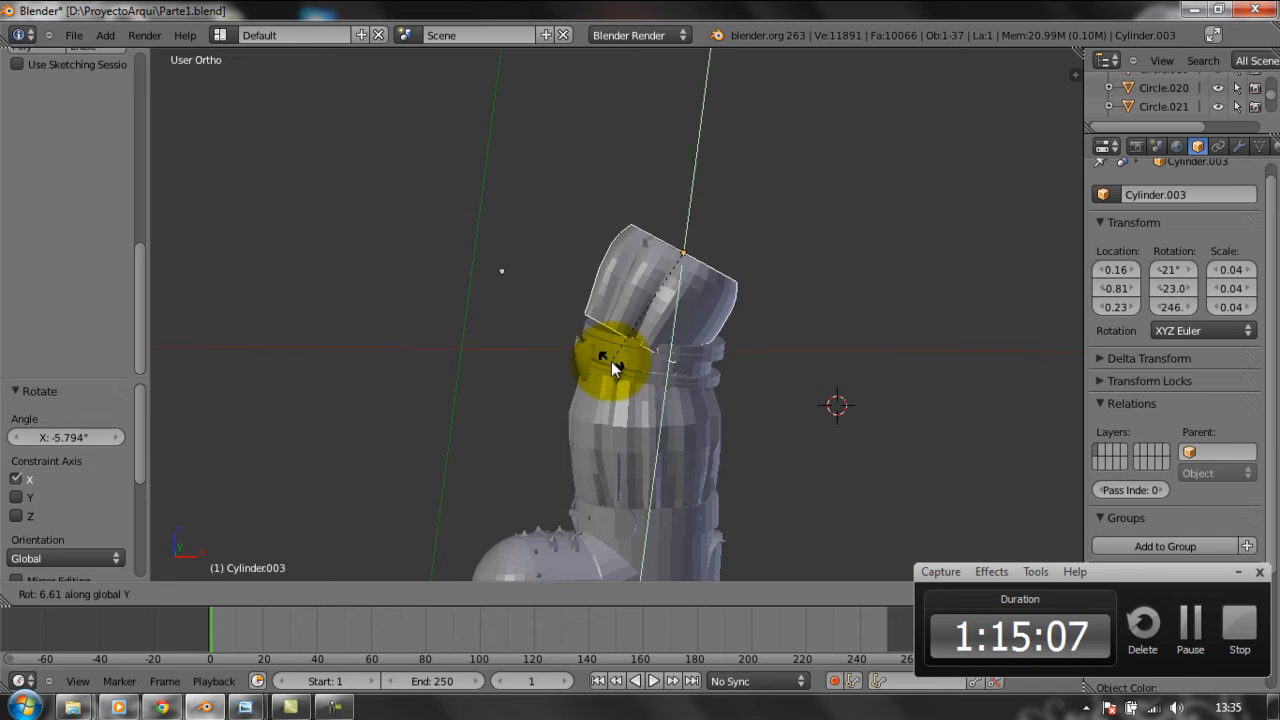
left_click(611, 361)
middle_click_drag(596, 406, 704, 415)
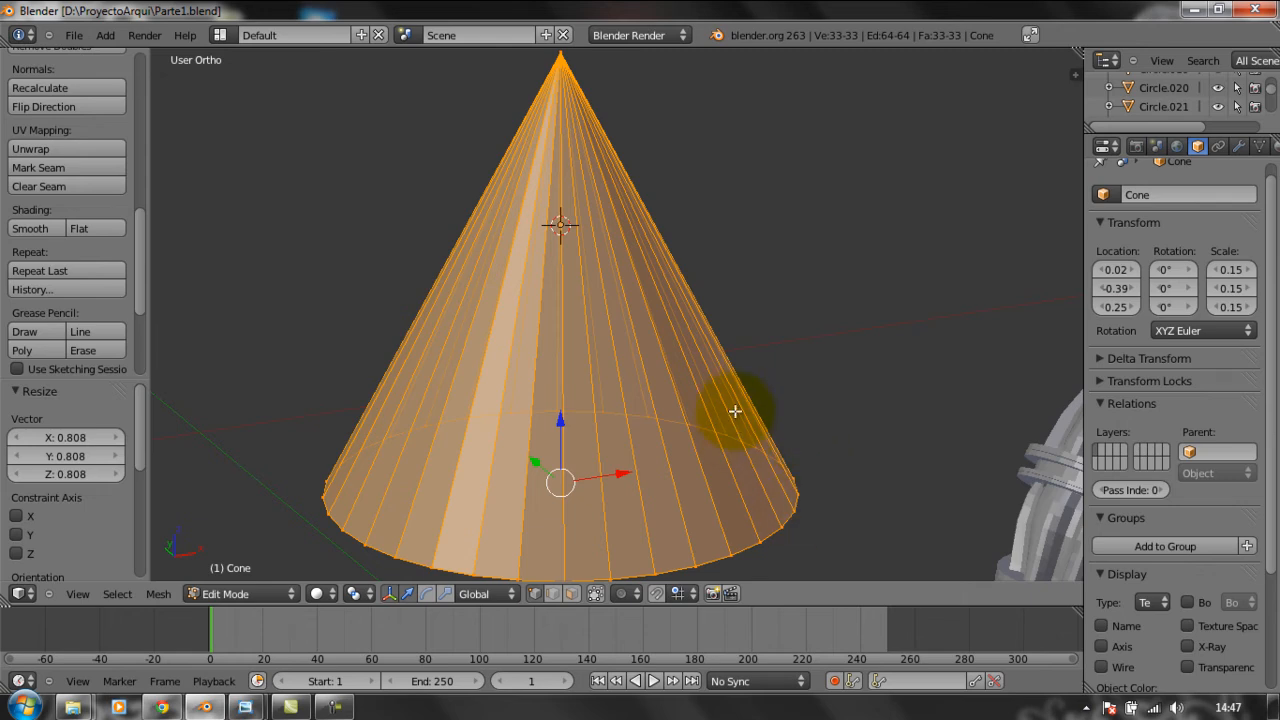
Subdivide the whole cone mesh with one cut in Edit Mode.
left_click(285, 592)
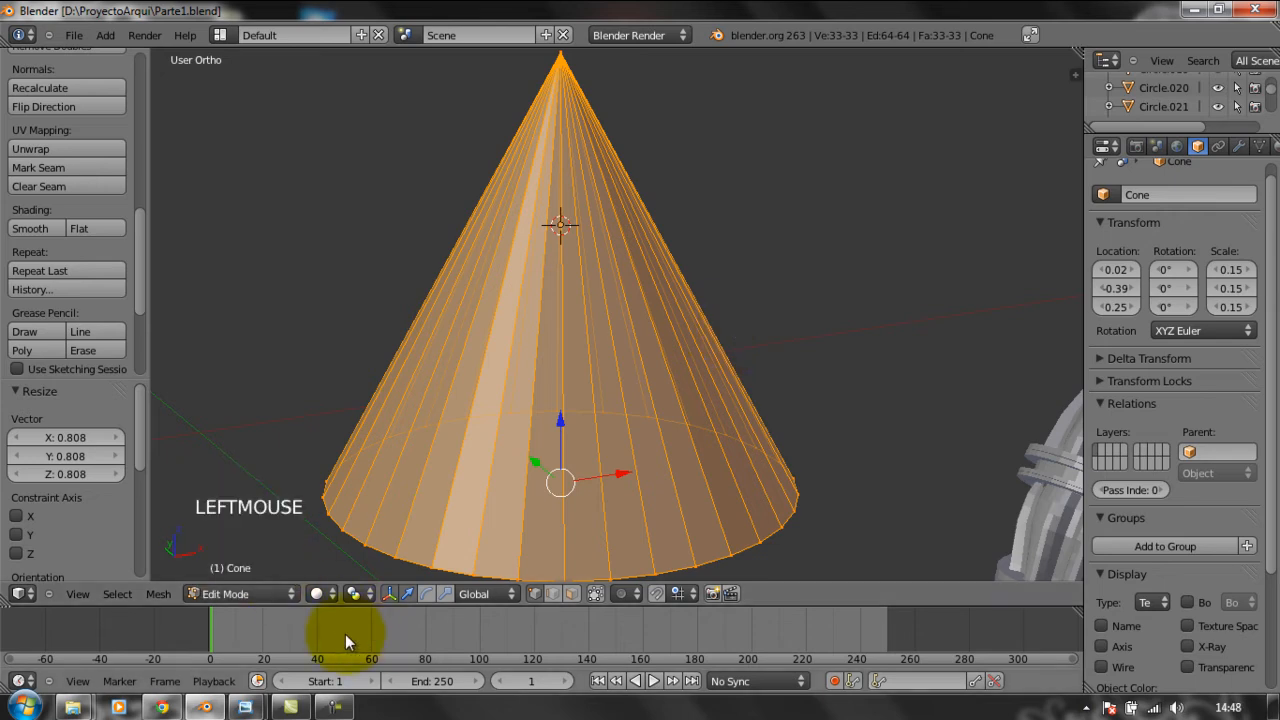
key("w")
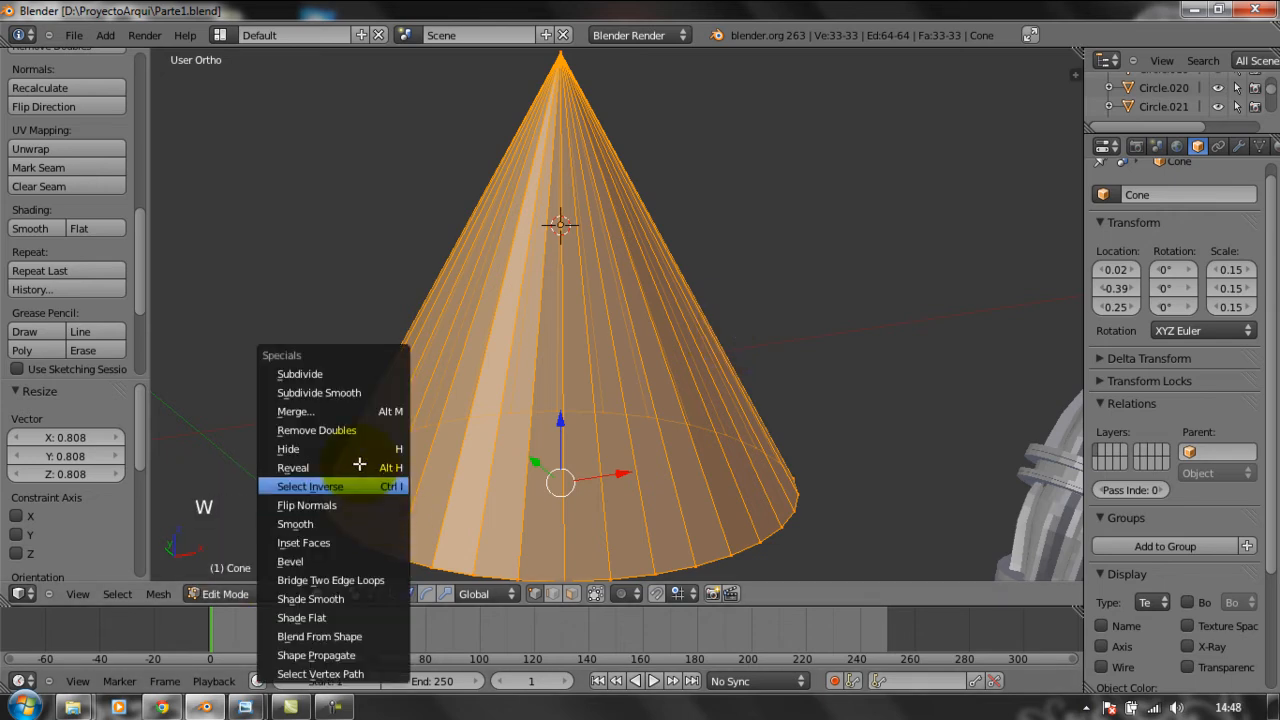
left_click(310, 374)
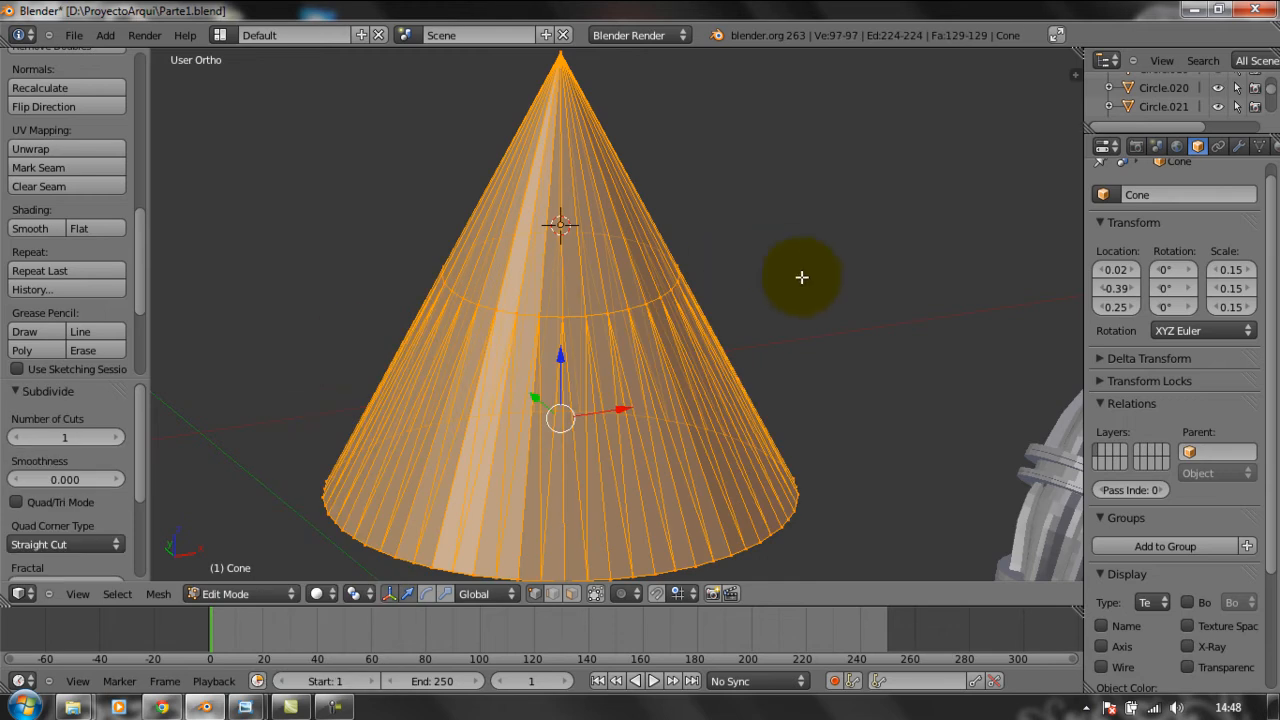
middle_click_drag(733, 265, 731, 260)
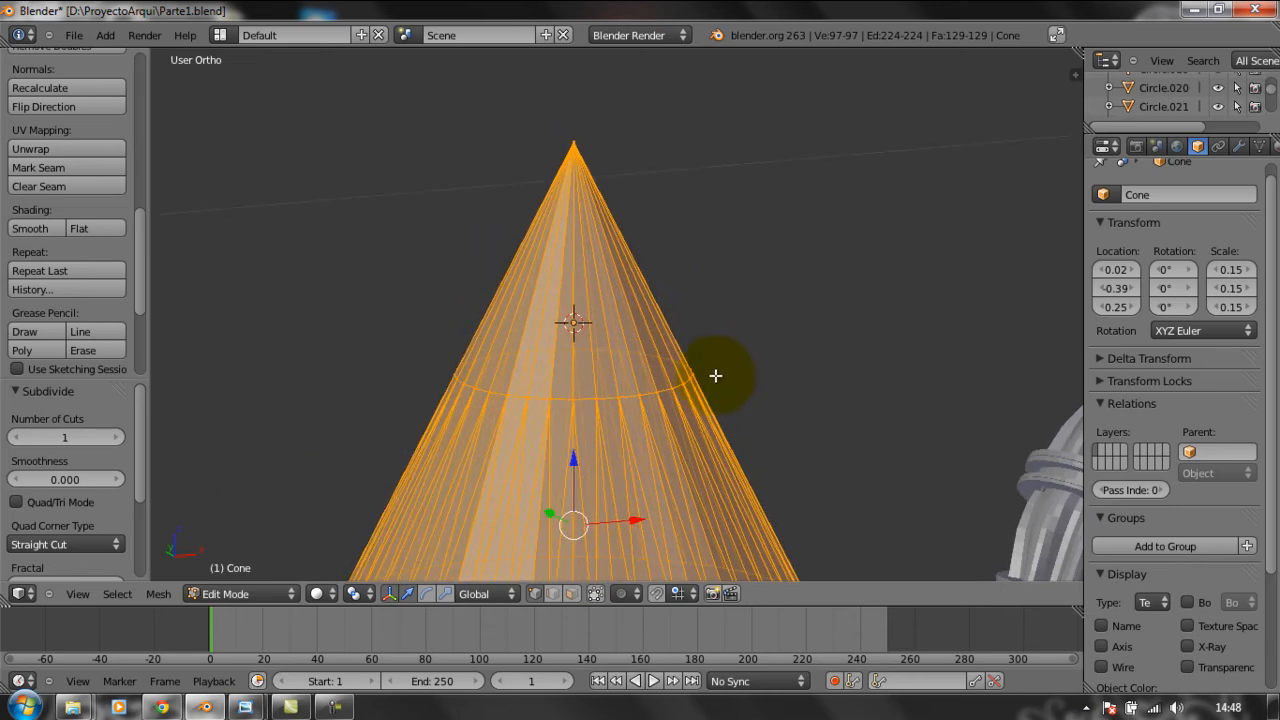
Box-select the cone's upper section, from the horizontal subdivision loop up to the tip.
right_click(680, 383)
key("b")
left_click_drag(783, 390, 489, 182)
key("b")
left_click_drag(789, 420, 388, 101)
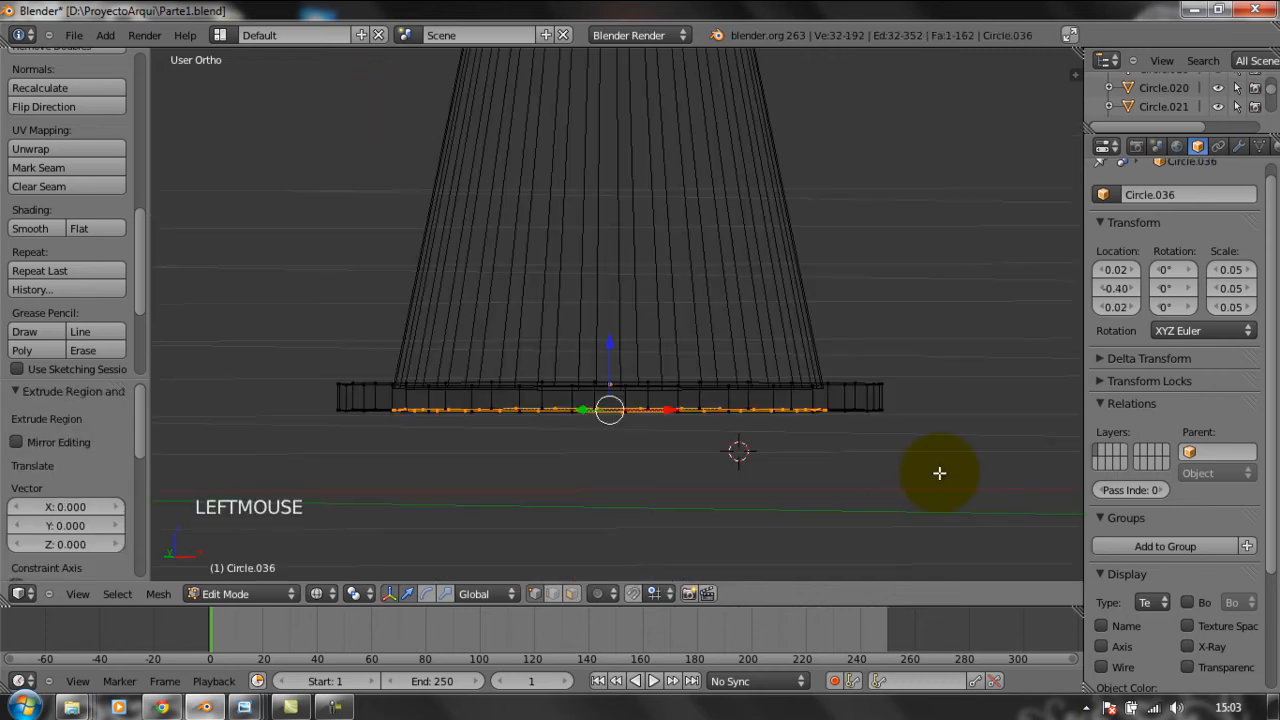
Undo the last extrusion of the base ring's lower inner loop and extrude the loop down by about 0.0012 instead.
key("ctrl+z")
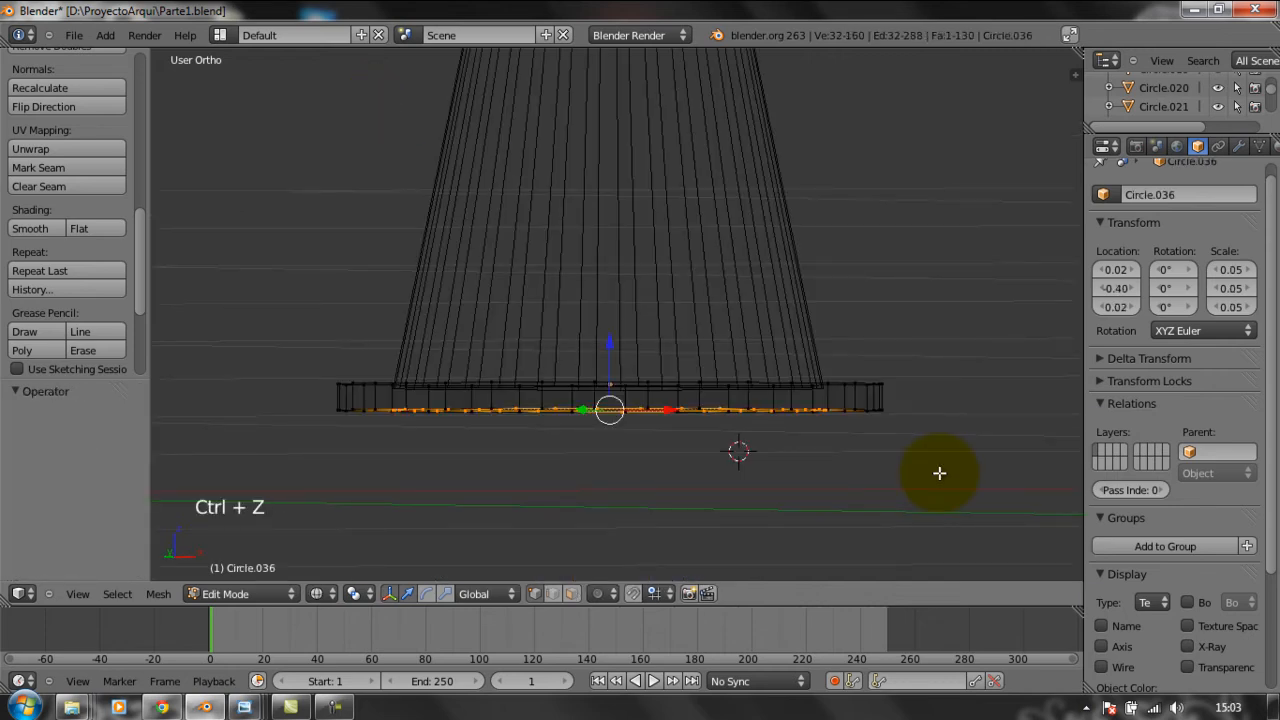
key("e")
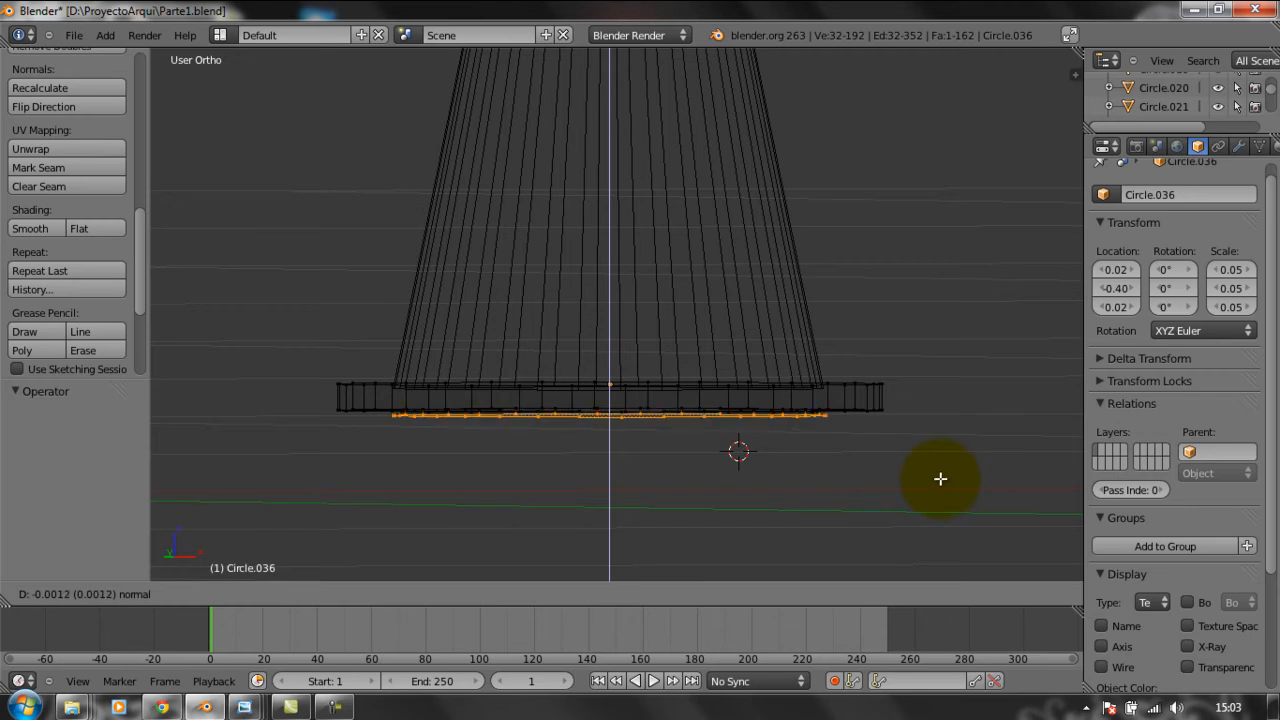
left_click(940, 479)
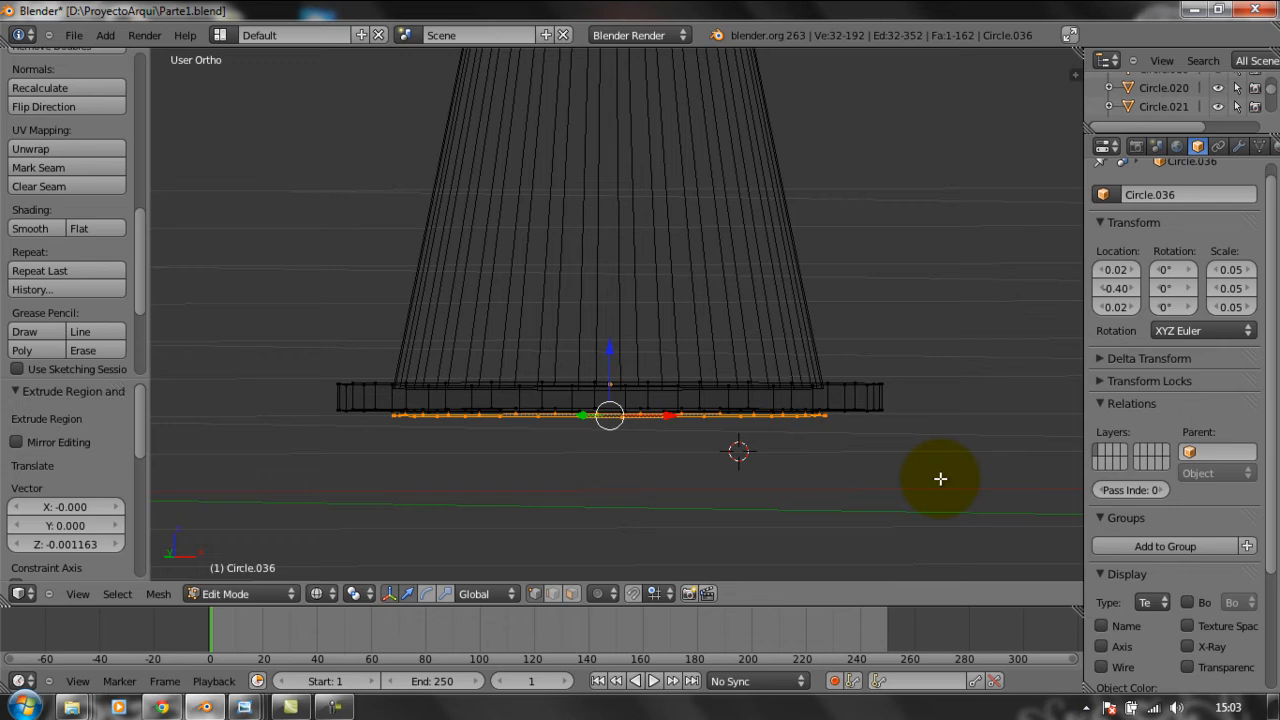
Extrude the base ring's lower loop again in place and scale the new loop outward by about 1.253.
key("e")
left_click(940, 479)
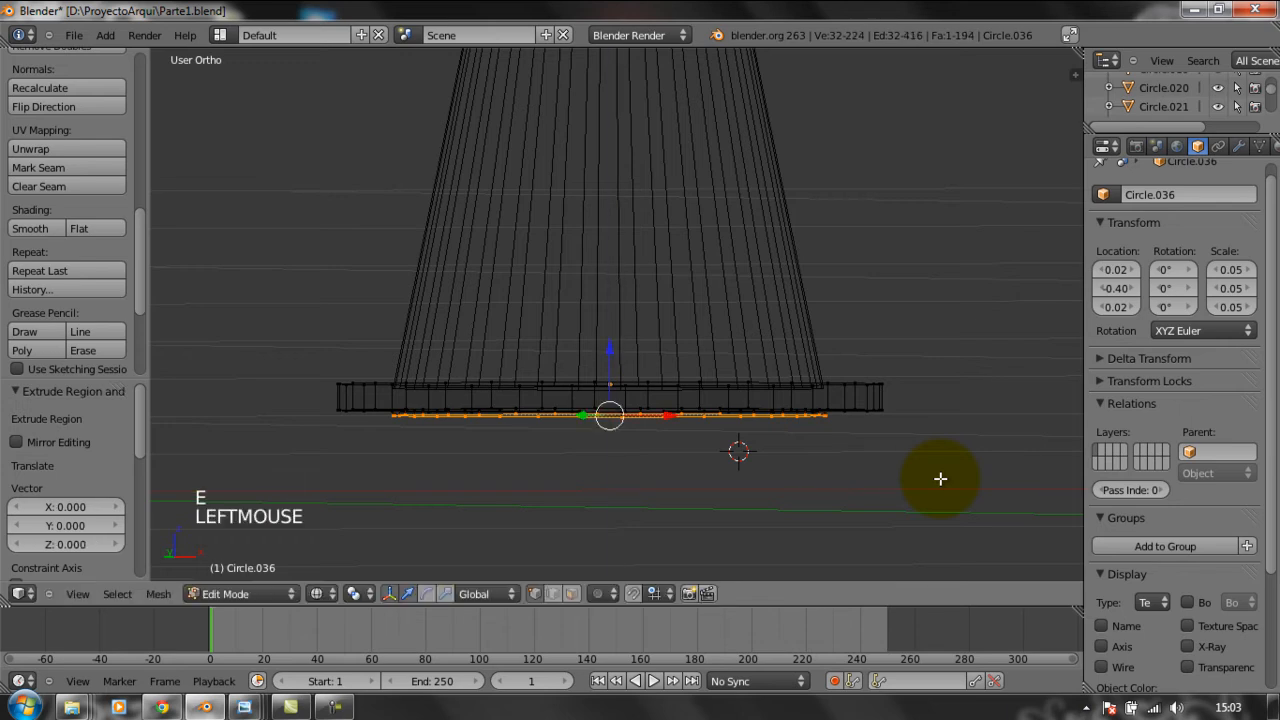
key("s")
key("s")
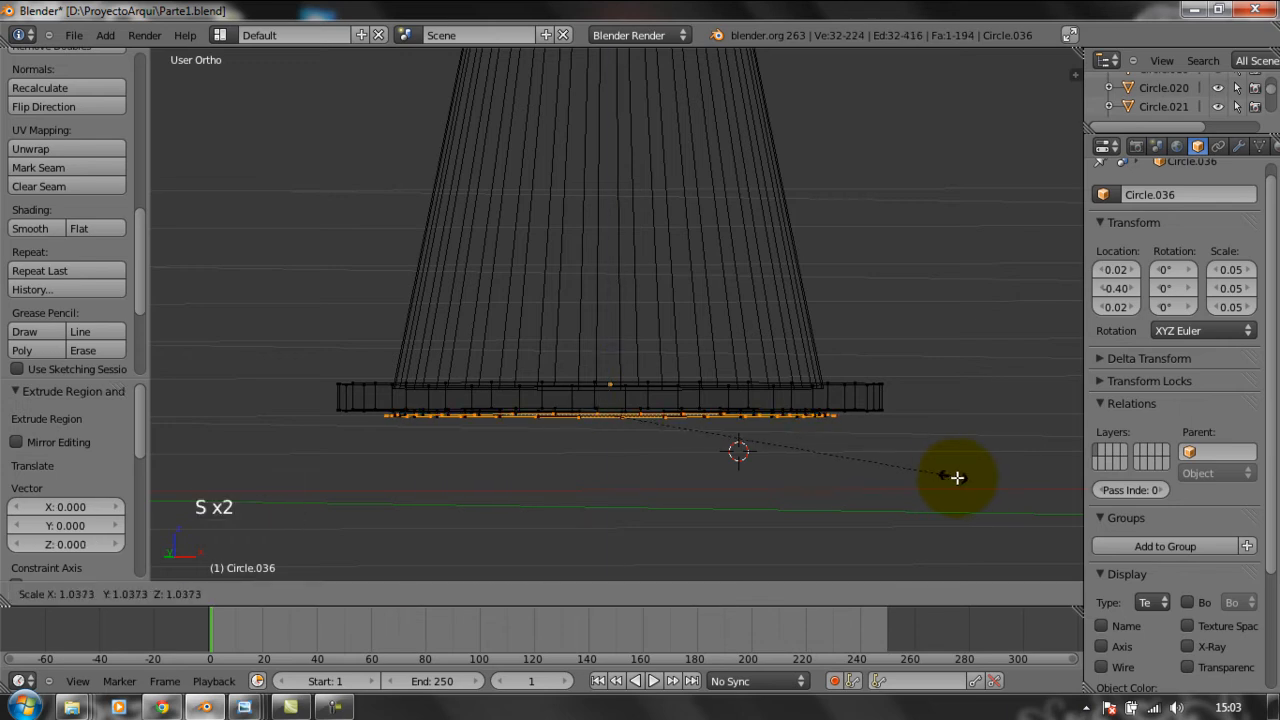
right_click(942, 473)
key("KP_2")
key("KP_2")
key("KP_2")
key("KP_2")
key("KP_2")
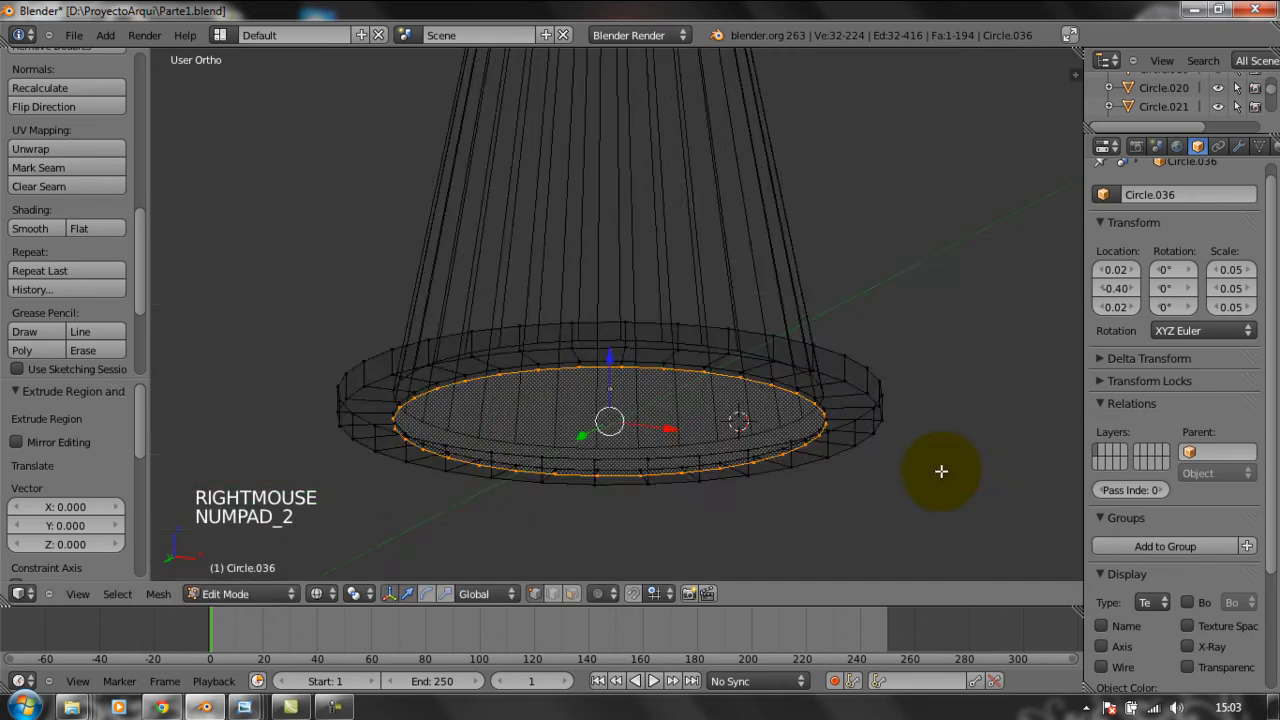
key("KP_2")
key("s")
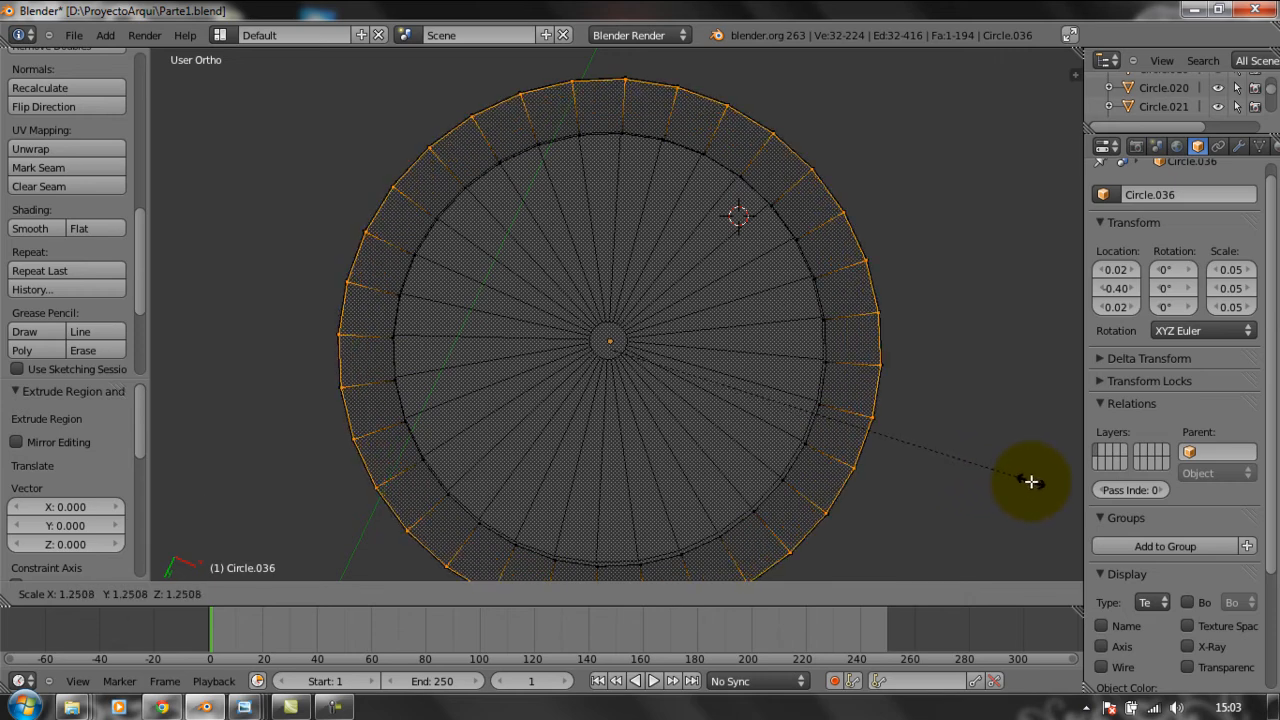
left_click(1032, 482)
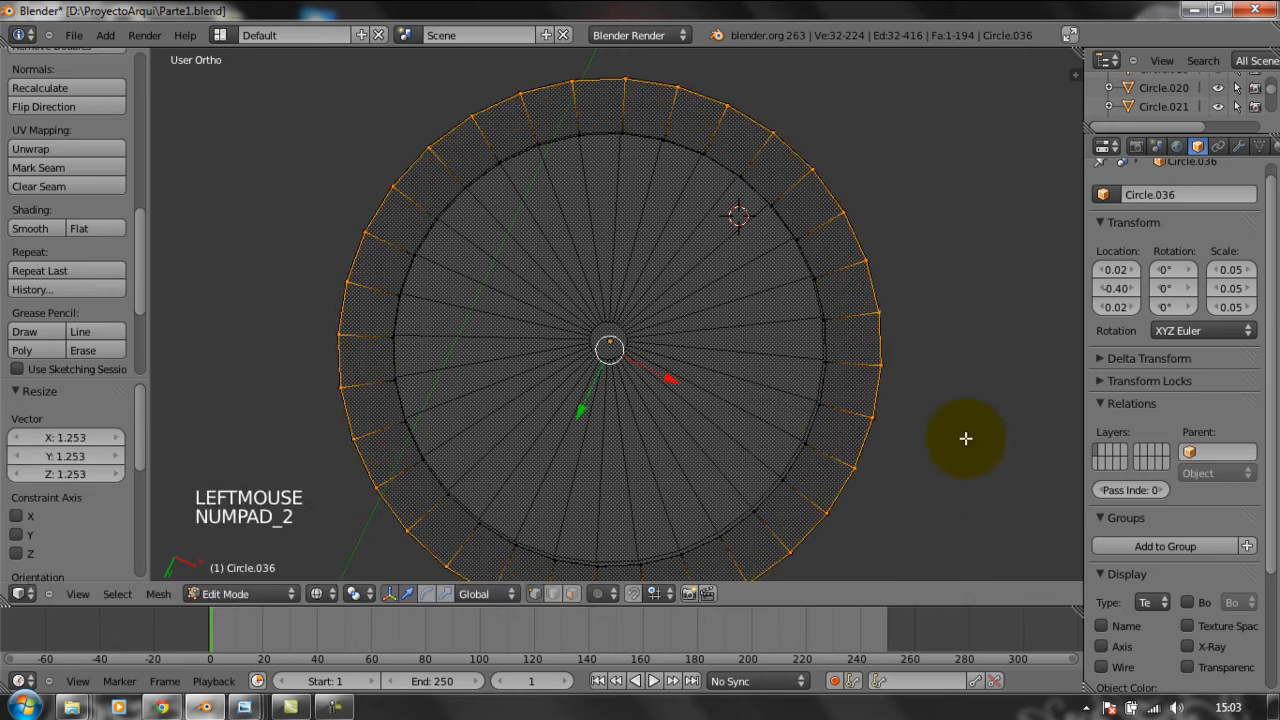
Examine the widened lower loop of the base ring from several tilted angles.
key("KP_2")
key("KP_2")
key("KP_2")
key("KP_2")
key("KP_8")
key("KP_8")
key("KP_8")
key("KP_8")
key("KP_8")
Scale the torus beside the cone down uniformly to a scale of about 0.04.
scroll(674, 404, "up", 6)
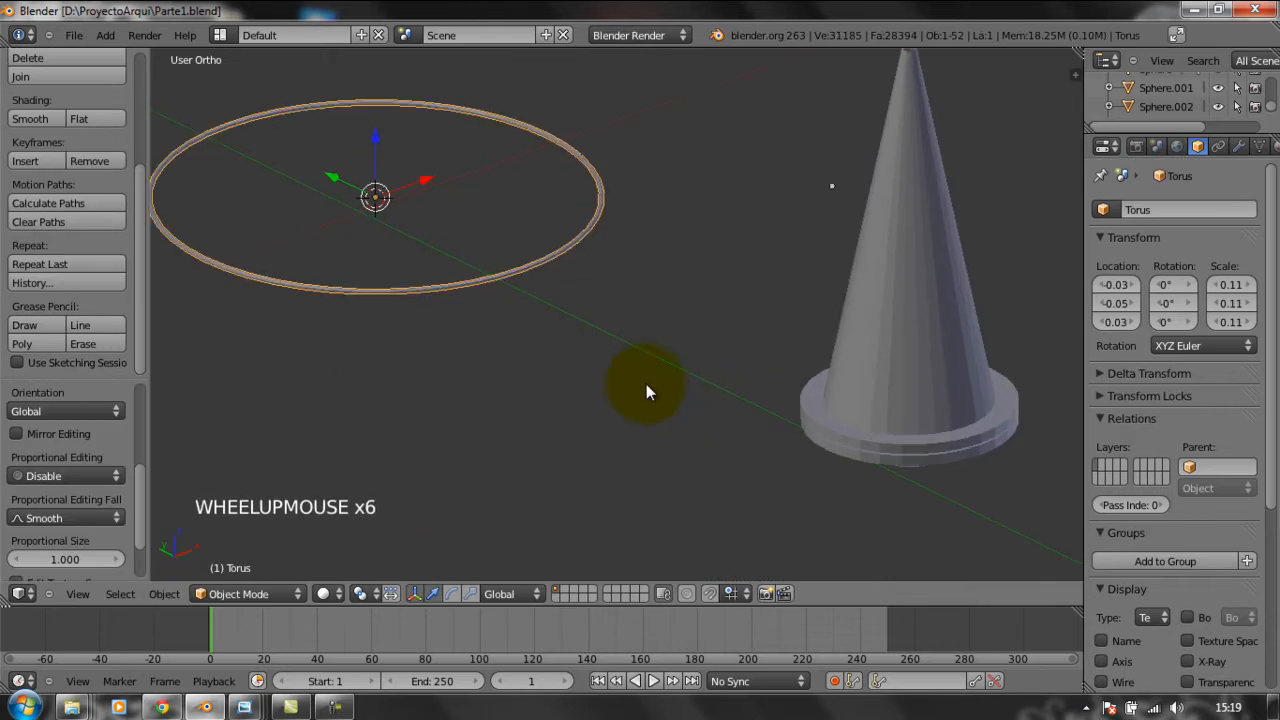
middle_click_drag(584, 325, 616, 371, "shift")
middle_click(595, 421, "shift")
middle_click_drag(595, 420, 719, 460, "shift")
scroll(637, 442, "up", 4)
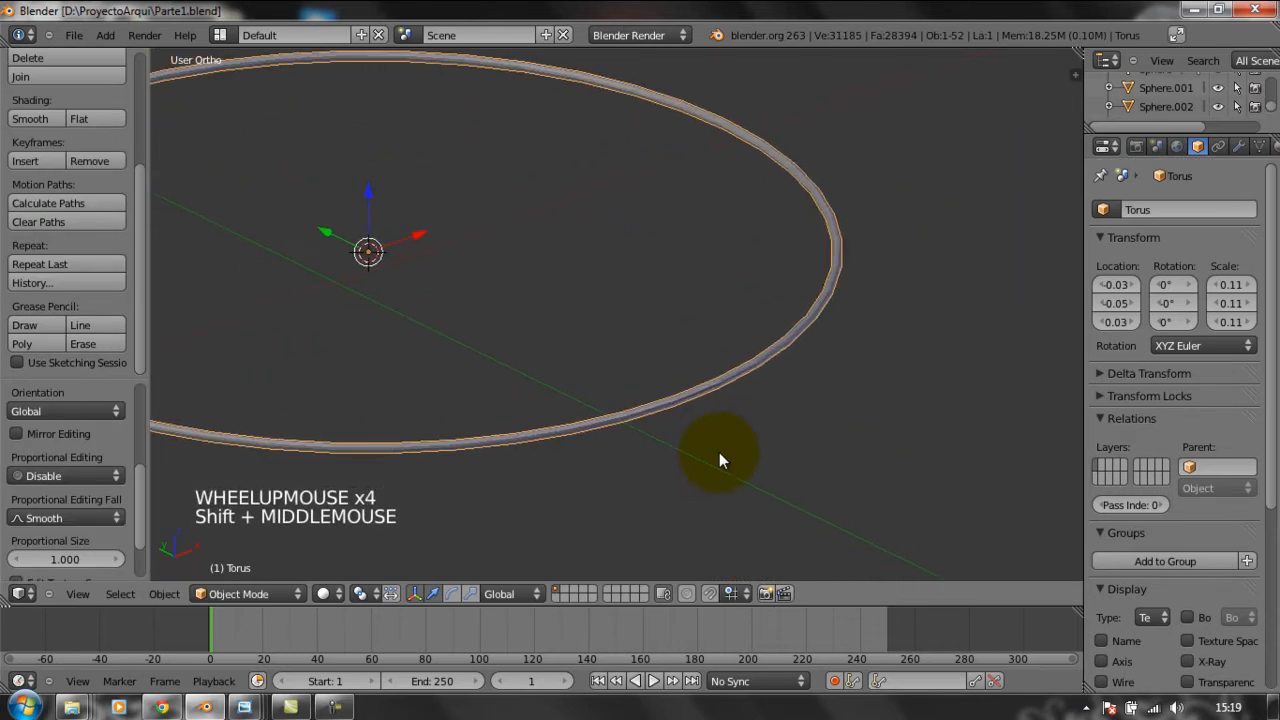
key("s")
left_click(492, 328)
middle_click_drag(509, 385, 494, 357)
scroll(690, 528, "down", 1)
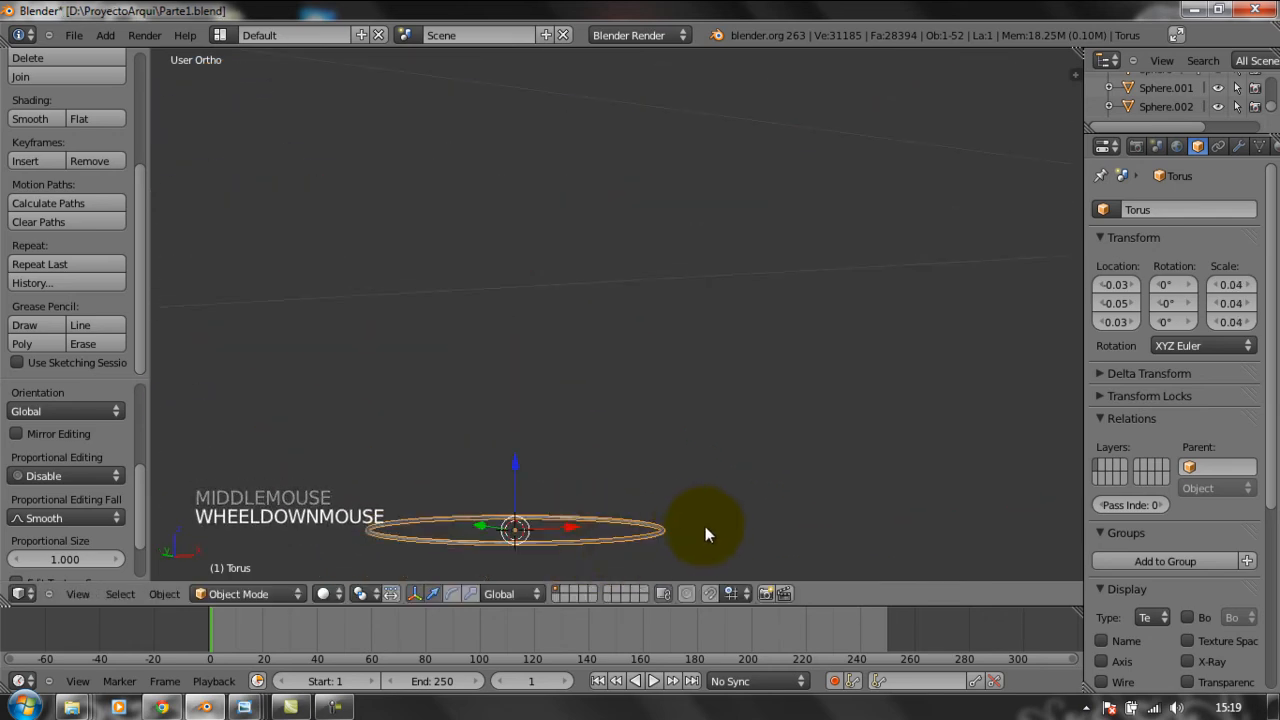
Enlarge the torus uniformly by a factor of about 1.052.
key("s")
key("s")
left_click(716, 555)
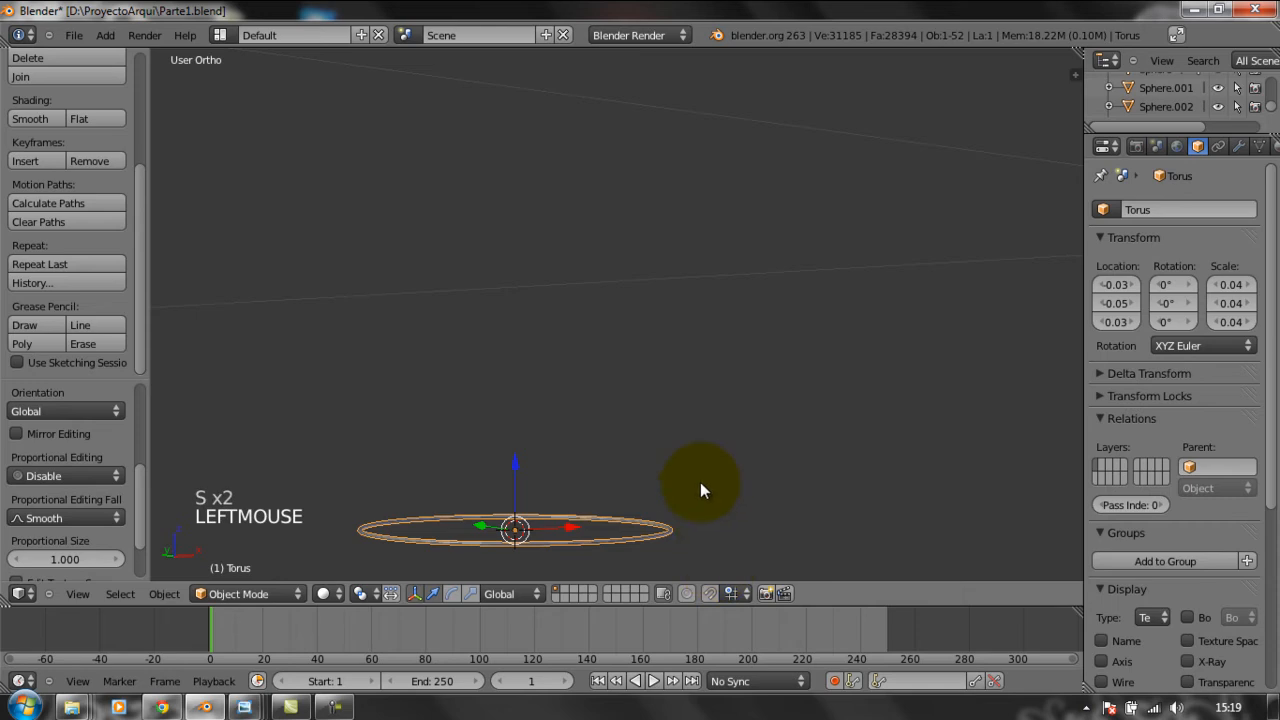
scroll(702, 491, "down", 3)
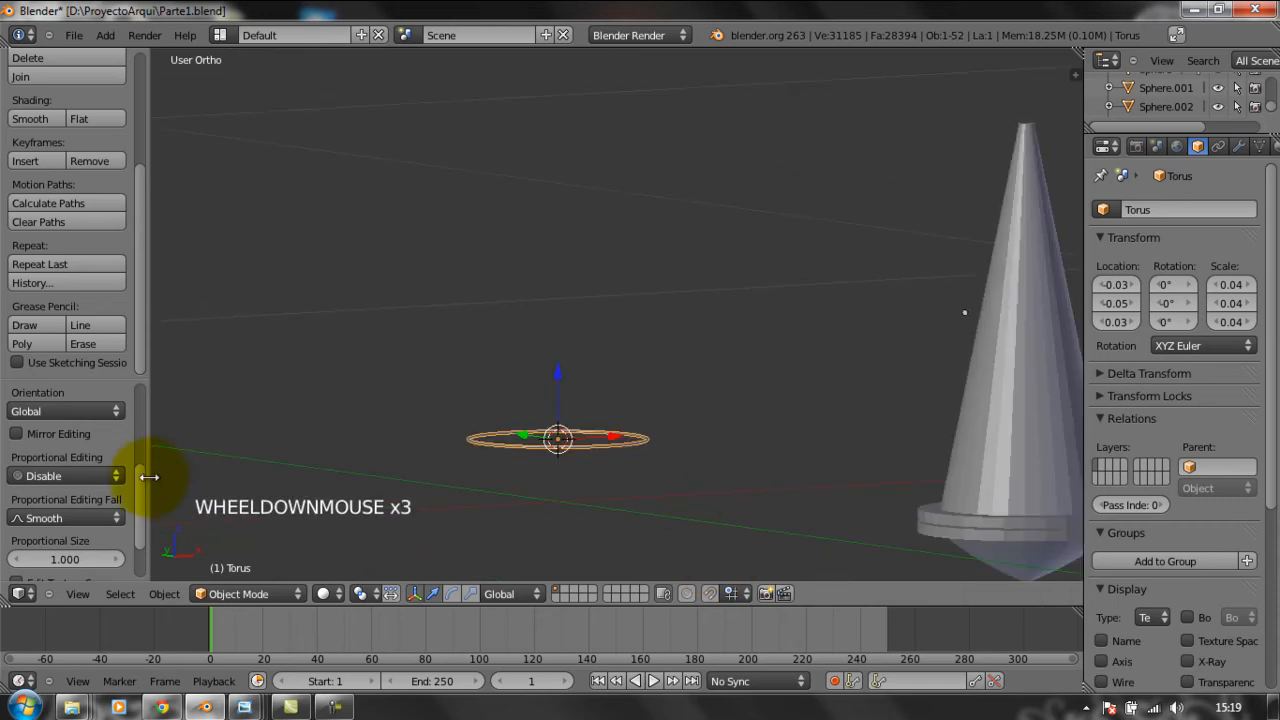
left_click_drag(142, 496, 141, 545)
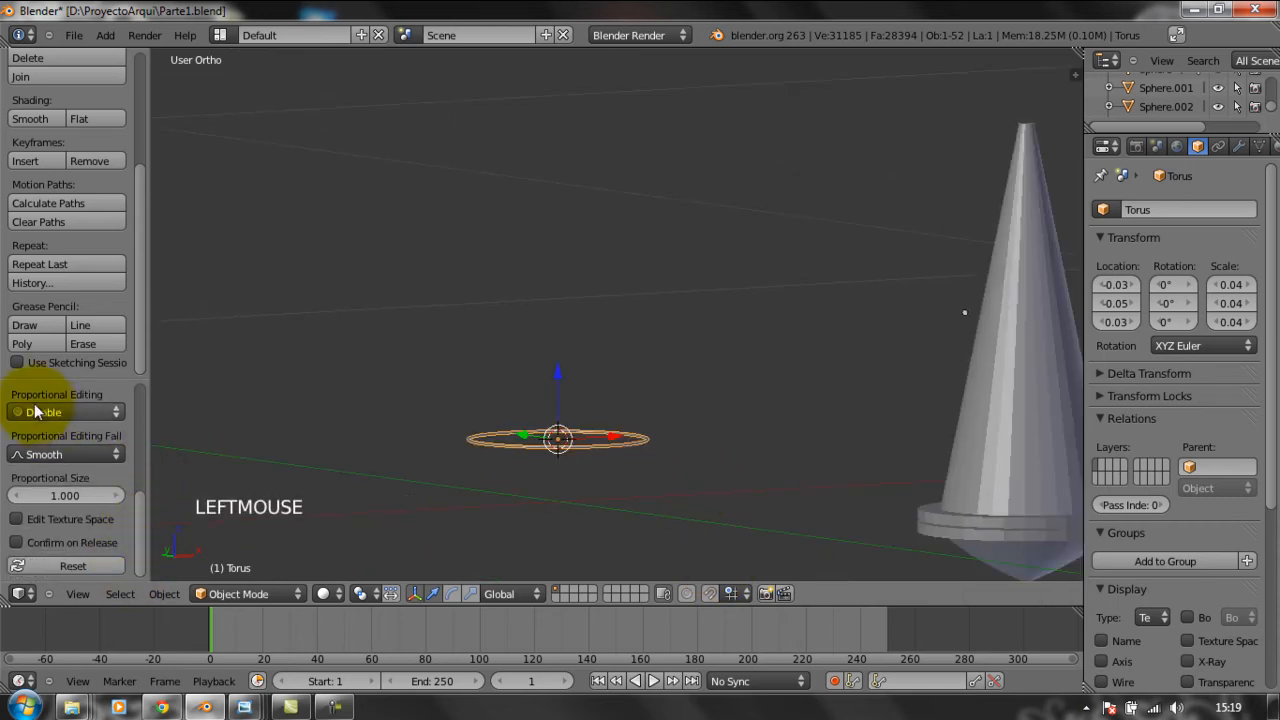
left_click_drag(144, 345, 129, 124)
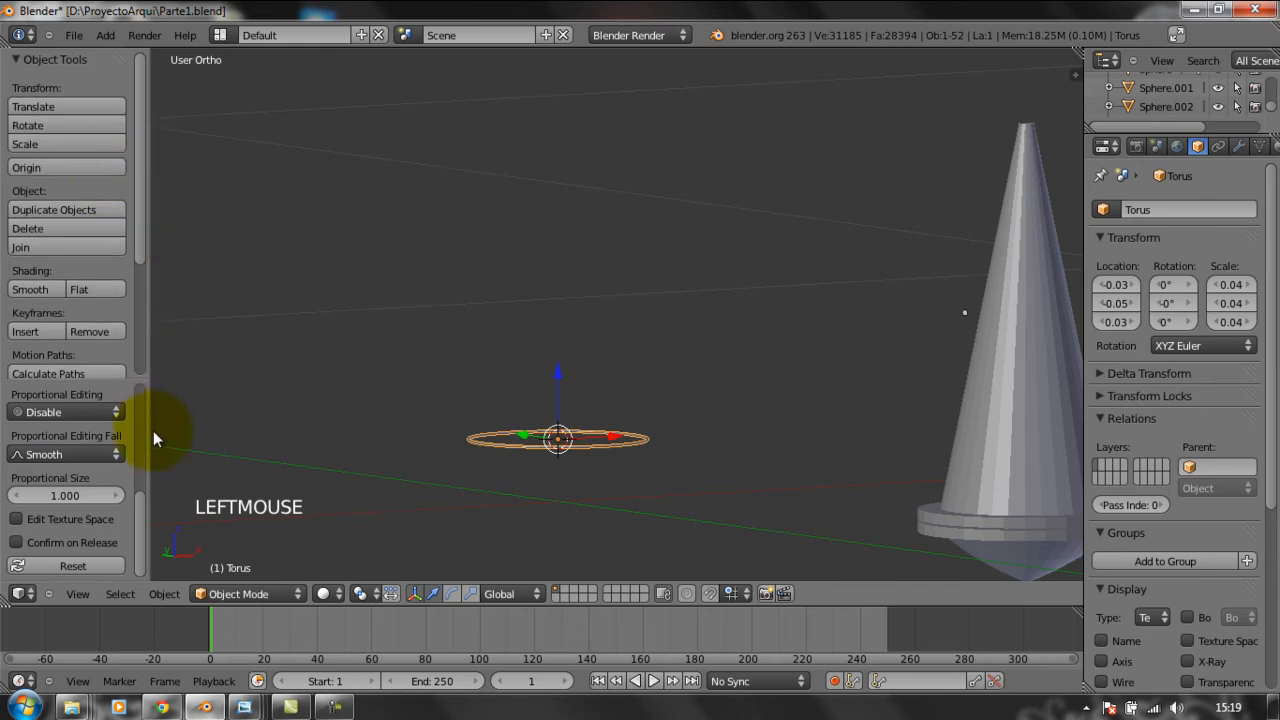
left_click_drag(139, 505, 127, 367)
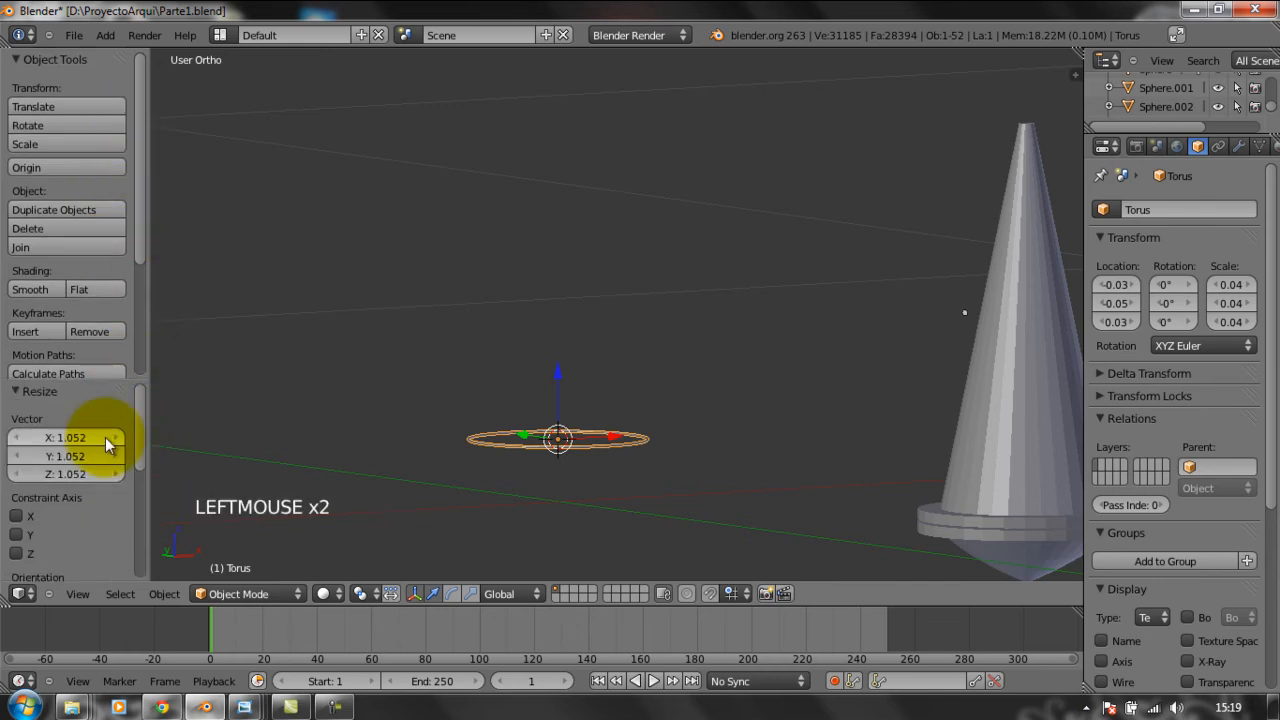
left_click(18, 391)
left_click(20, 594)
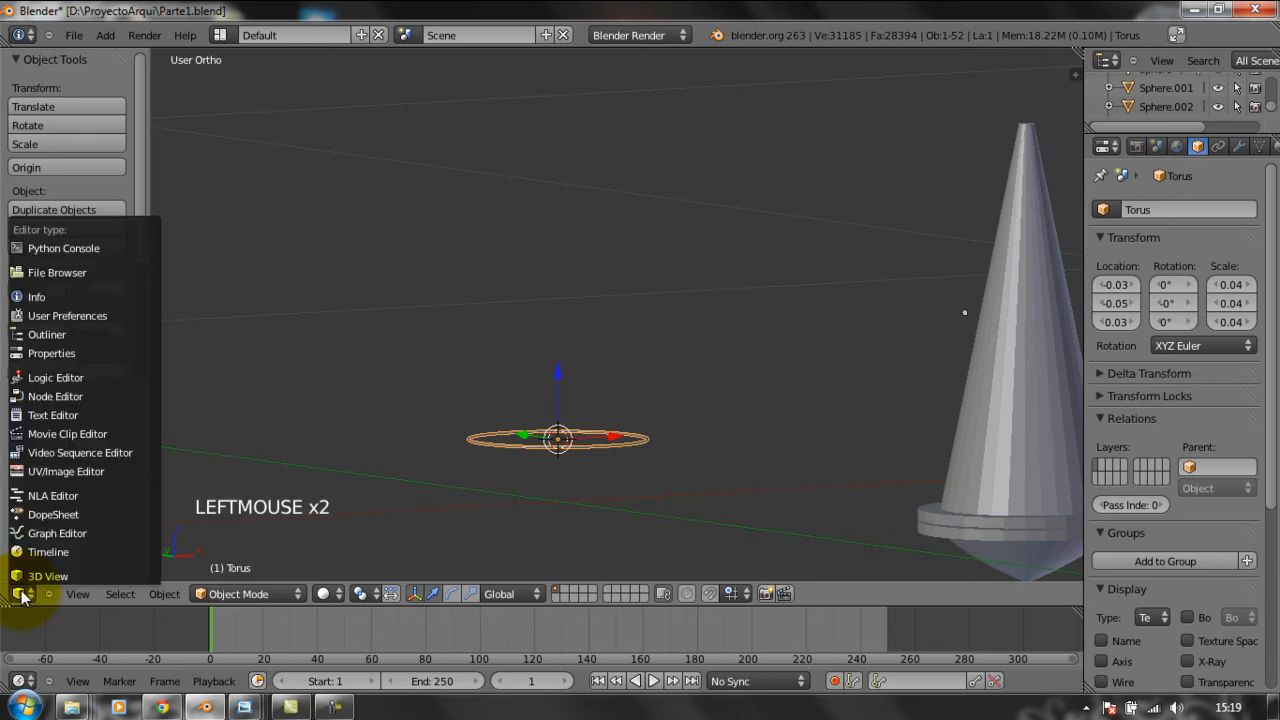
middle_click_drag(681, 466, 703, 514)
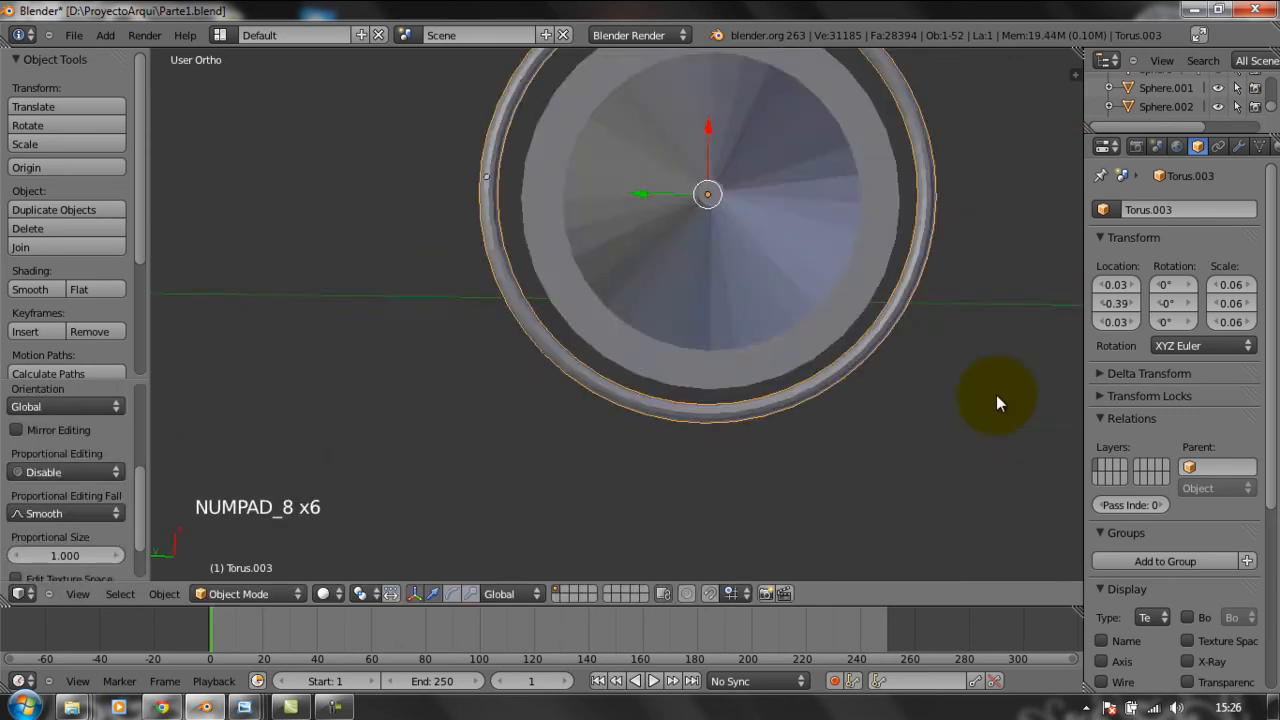
Duplicate the torus around the cone twice in place and lower the newest copy along Z to the base rim, at about 0.01.
key("KP_2")
key("KP_2")
key("KP_2")
key("KP_2")
key("KP_2")
key("KP_2")
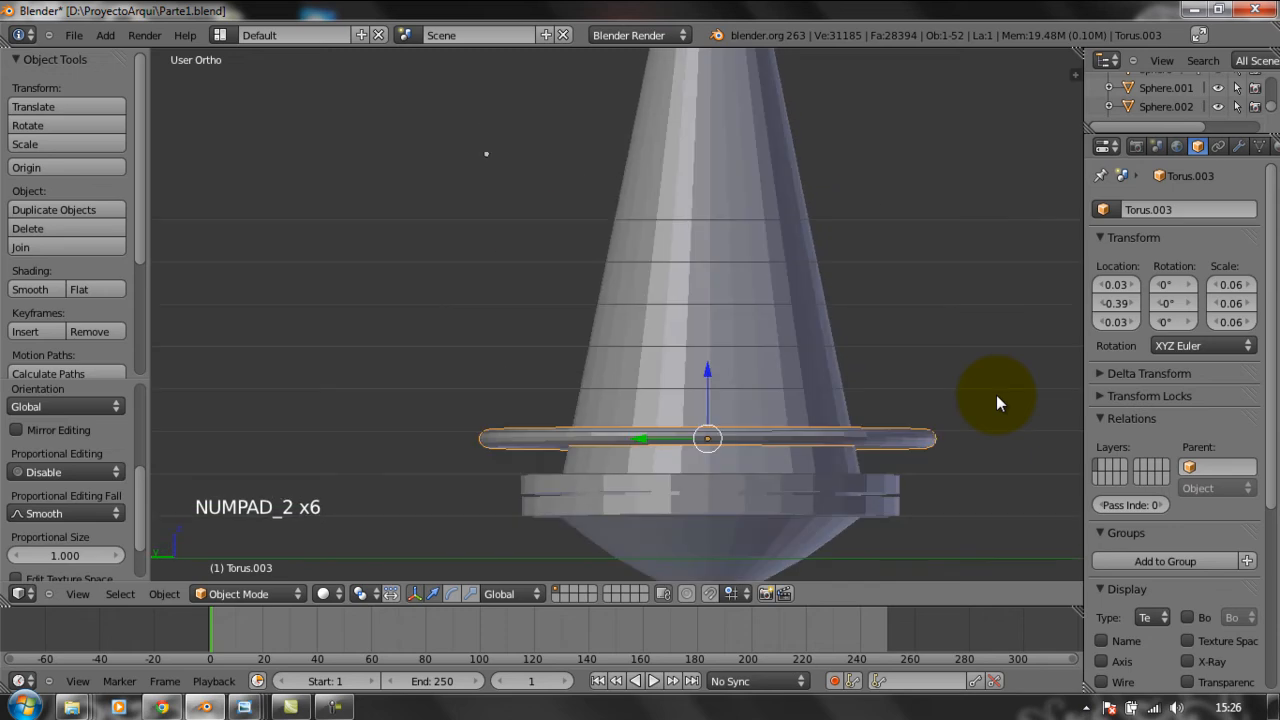
key("d")
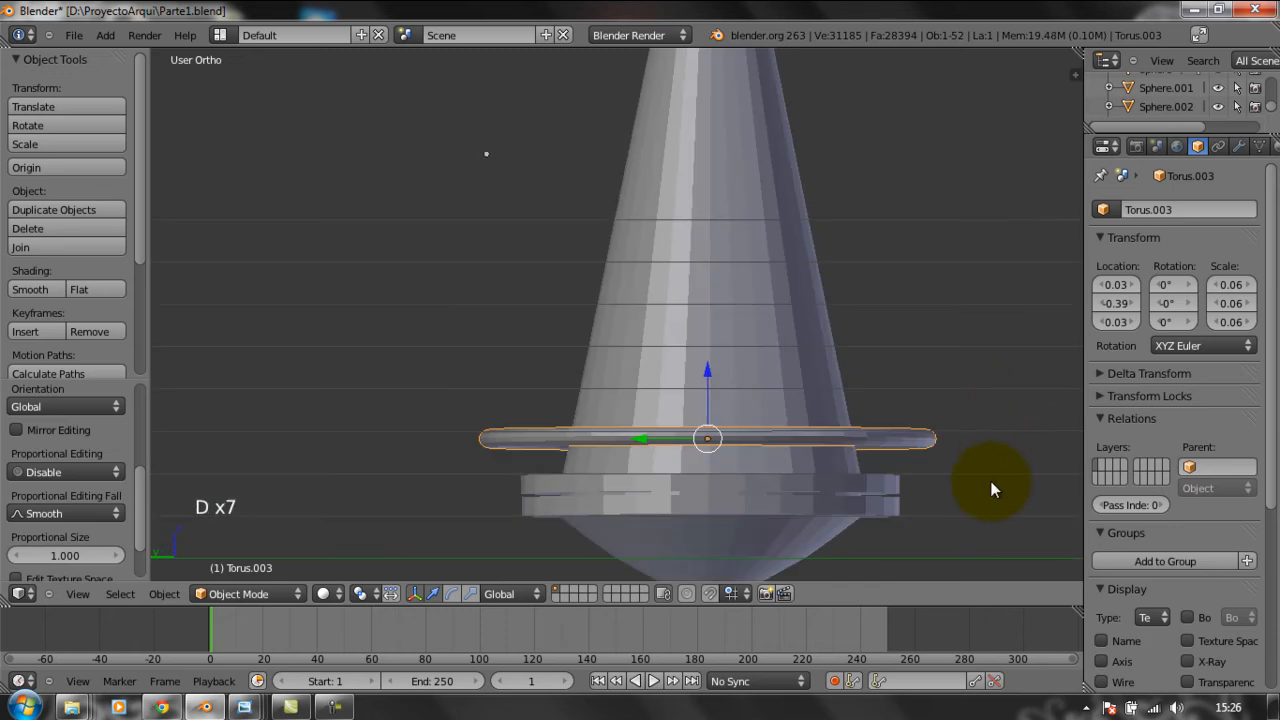
key("shift+d")
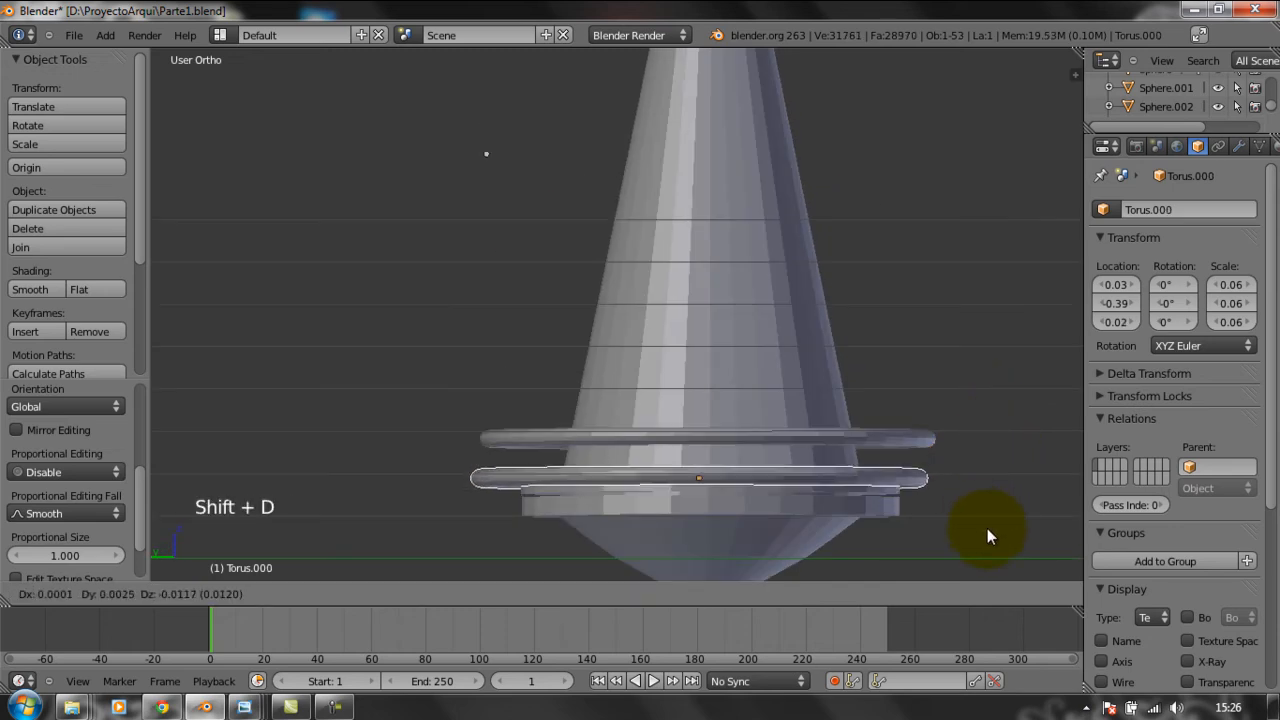
right_click(1001, 526)
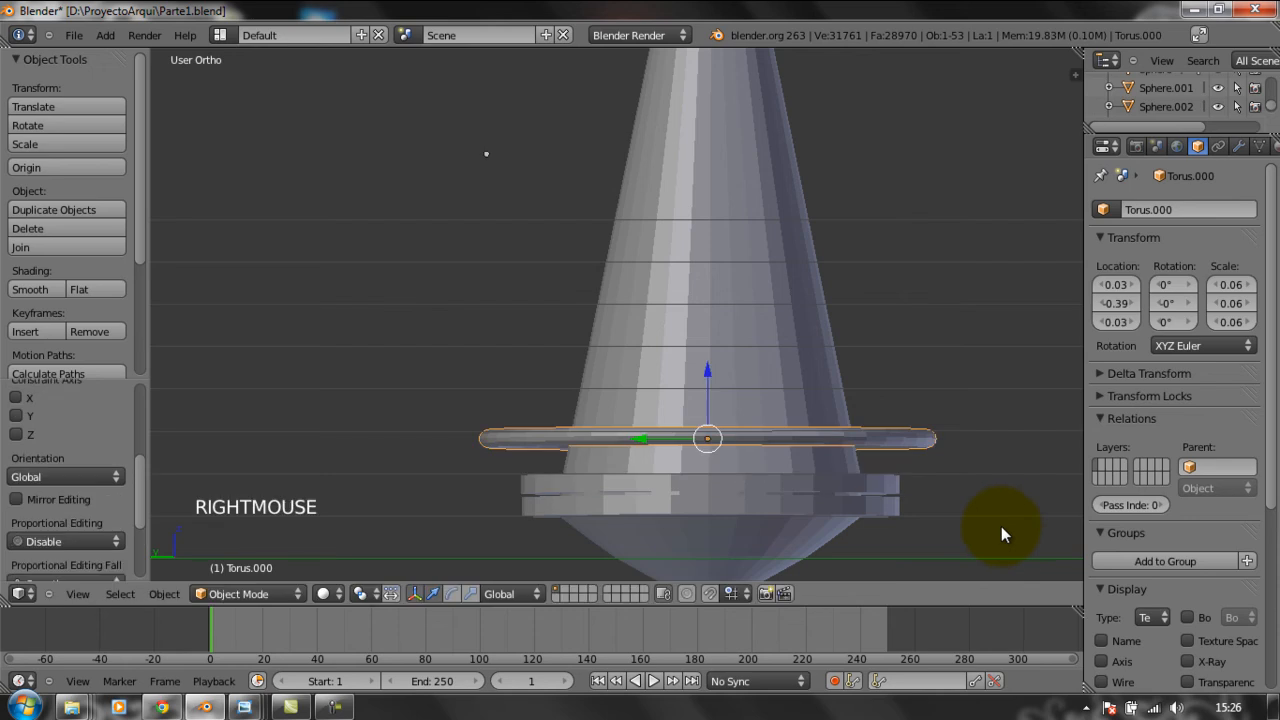
key("shift+d")
left_click(1001, 526)
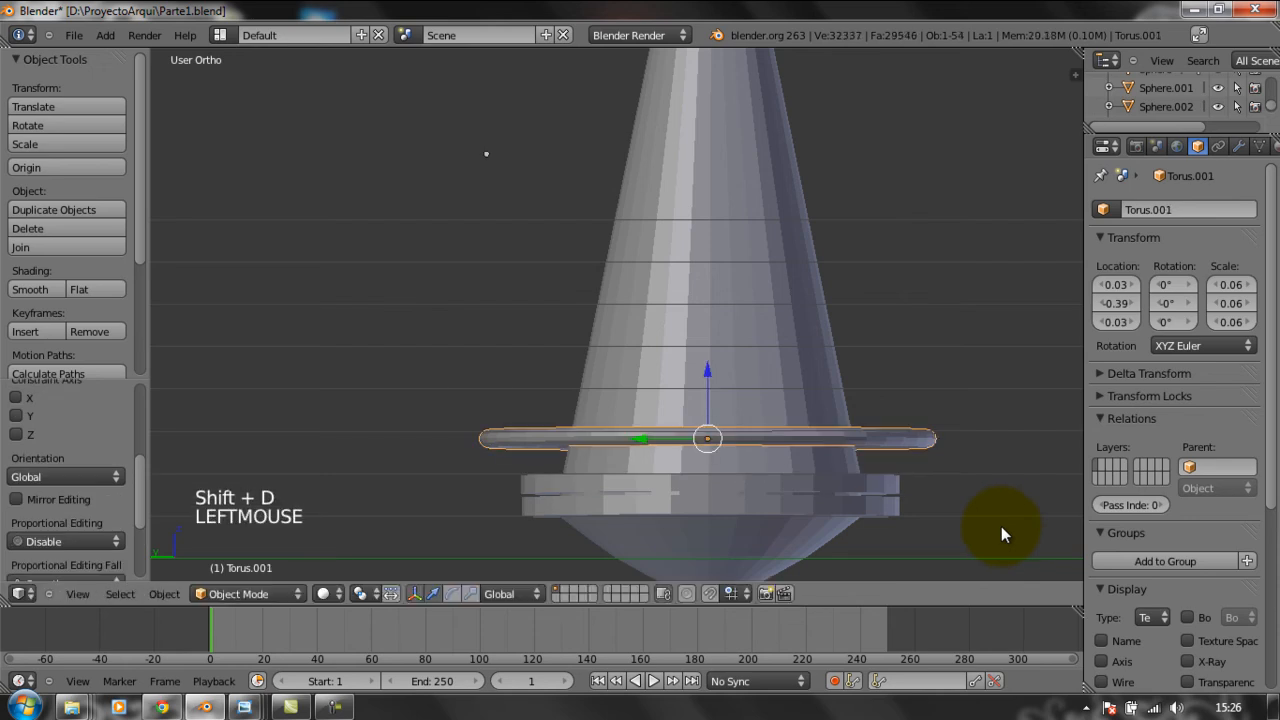
left_click_drag(707, 374, 707, 431)
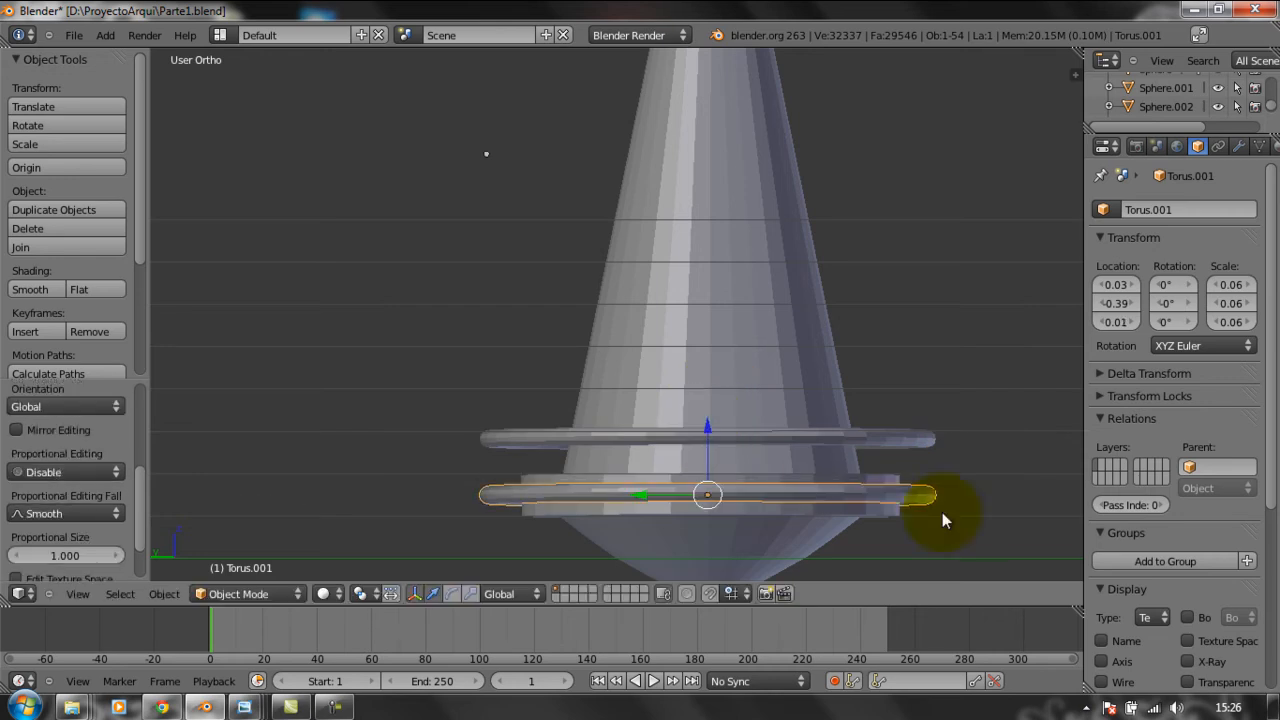
Check from above and from the side how the two torus rings sit around the cone's base.
key("KP_8")
key("KP_8")
key("KP_8")
key("KP_8")
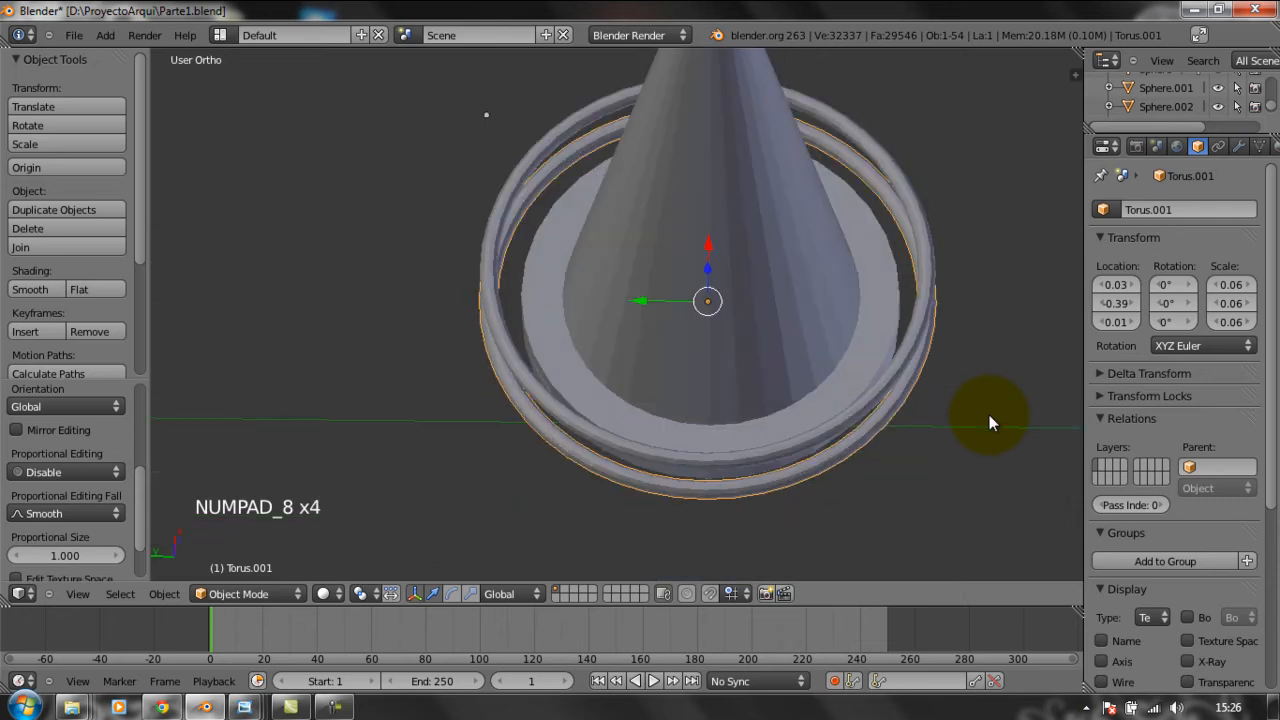
key("KP_2")
key("KP_2")
key("KP_2")
key("KP_2")
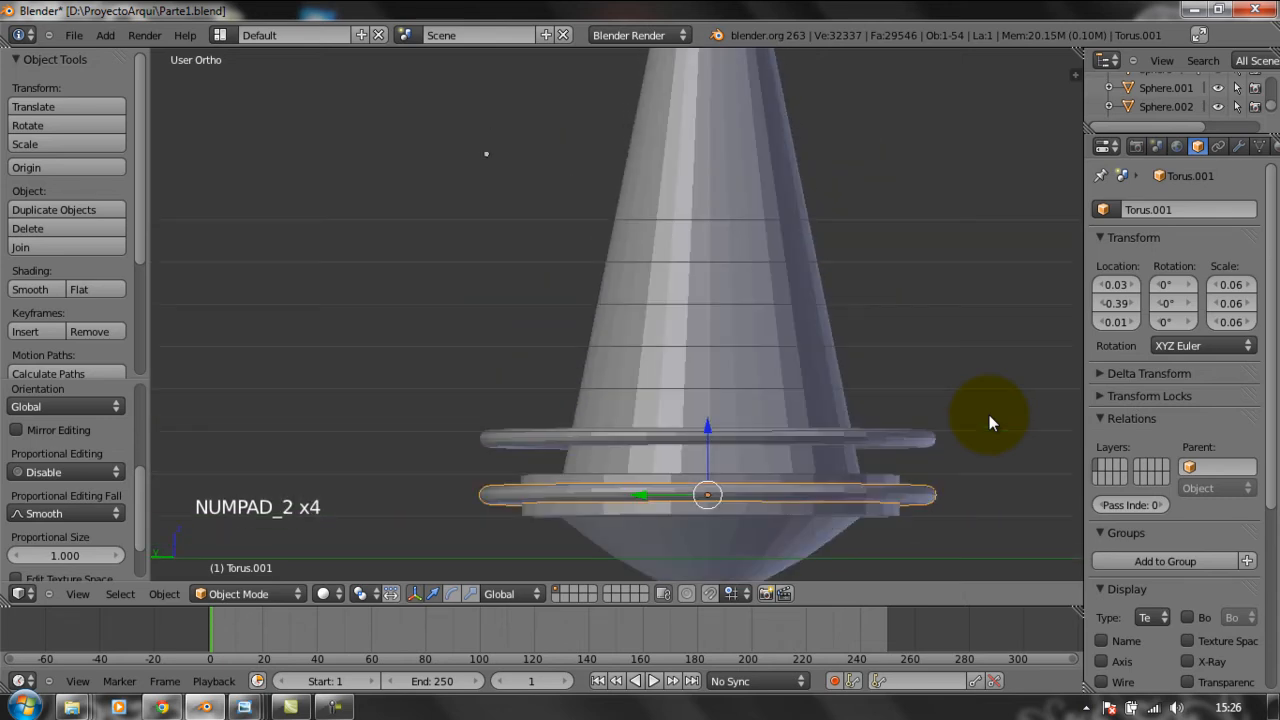
scroll(862, 487, "down", 5)
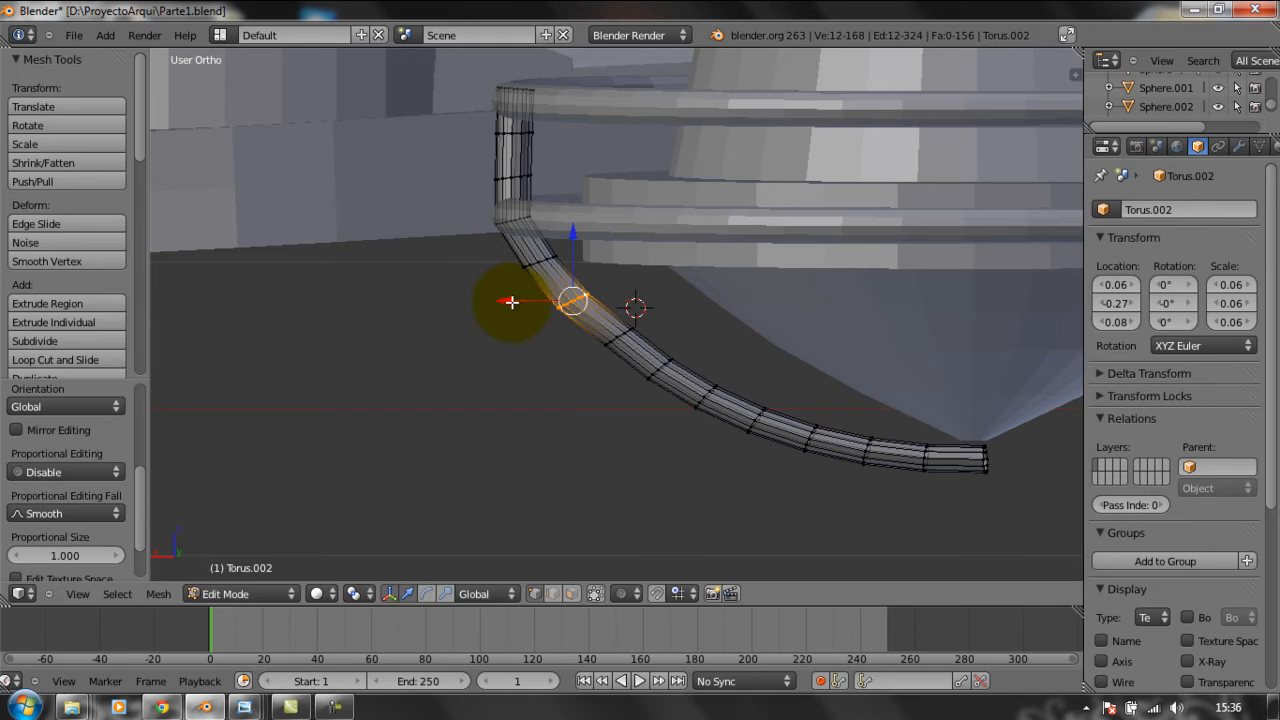
Select a vertex on the underside of the curved tube segment and box-select the vertices at its lower end.
middle_click_drag(569, 314, 338, 352)
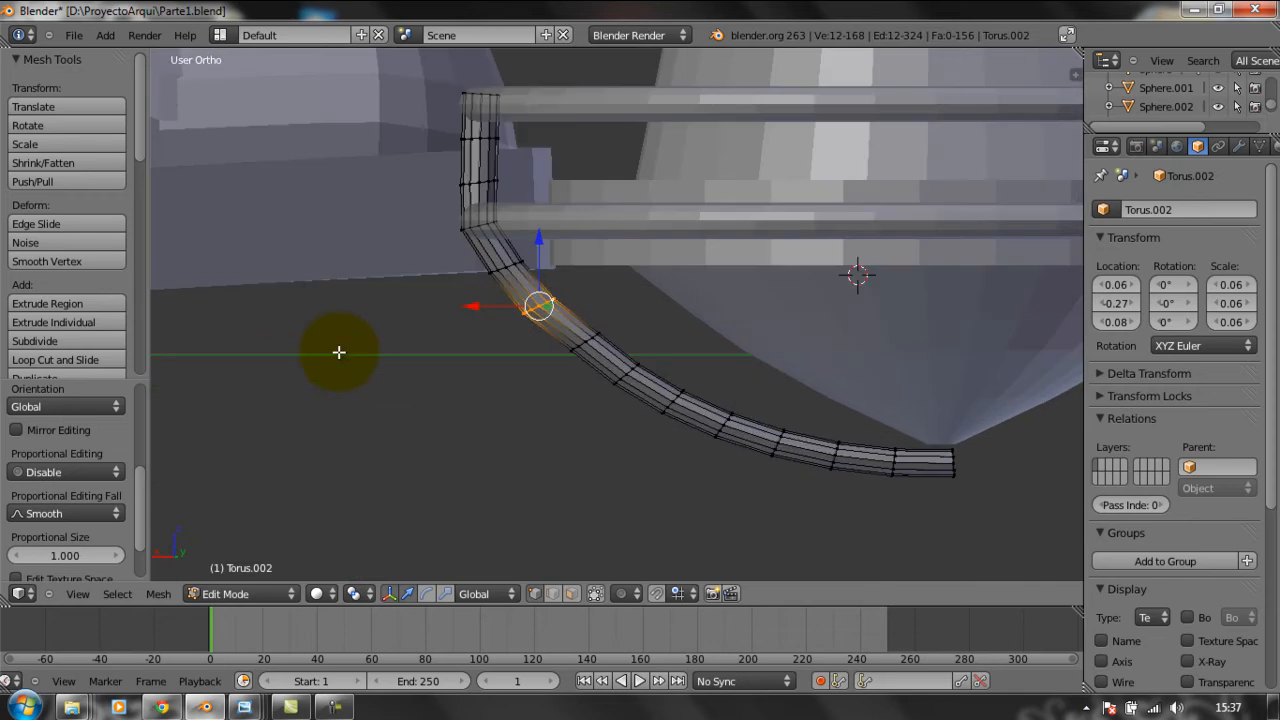
right_click(568, 364)
right_click(620, 443)
right_click(640, 459)
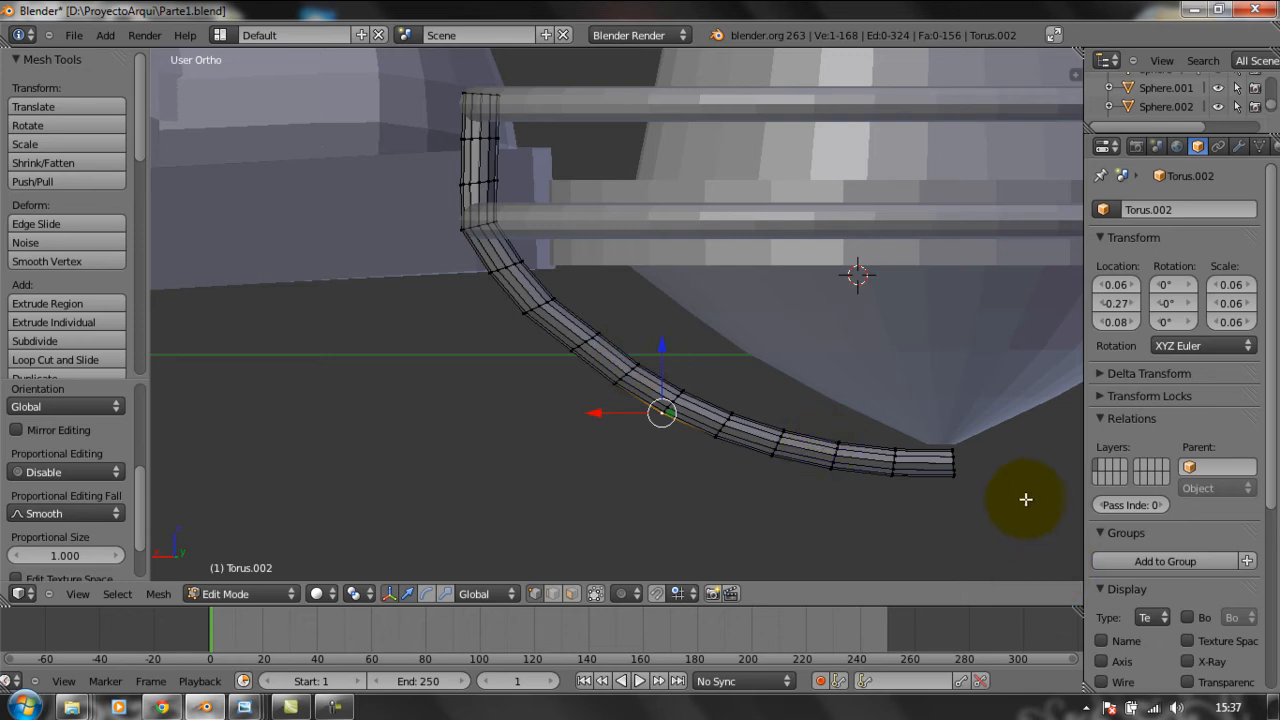
middle_click_drag(1019, 500, 951, 503)
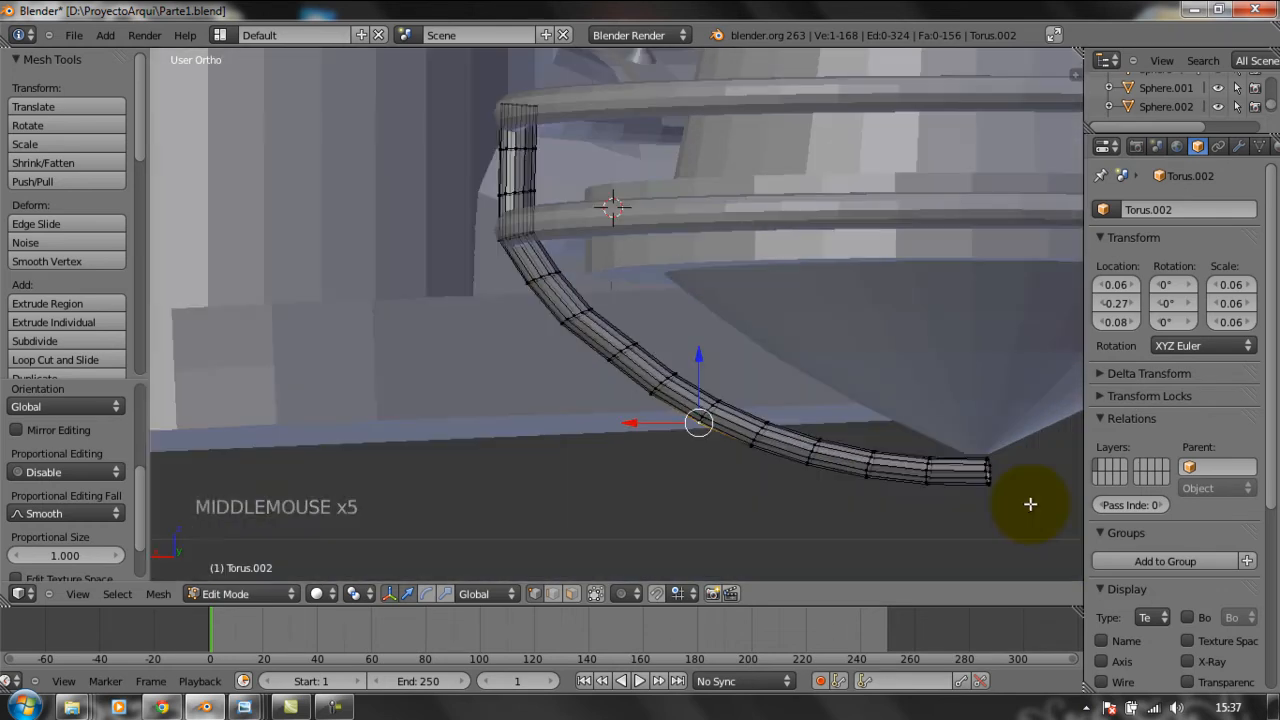
left_click_drag(1026, 503, 974, 470)
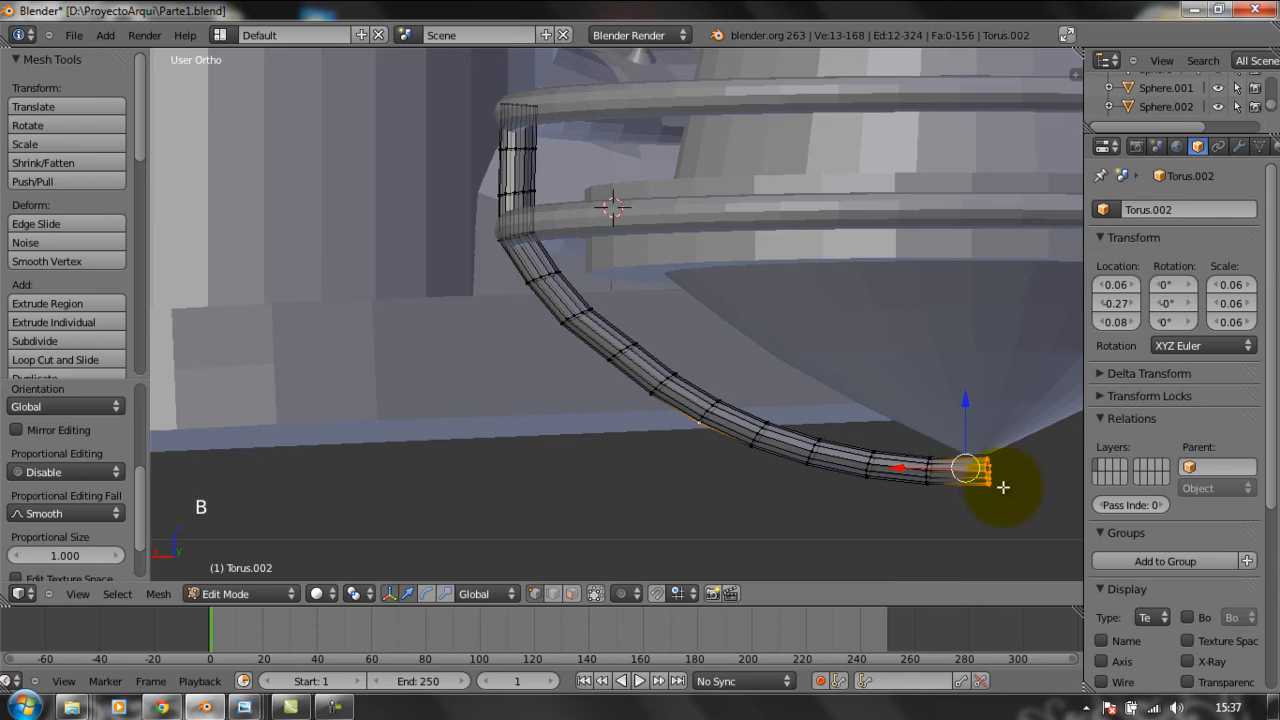
middle_click_drag(1046, 509, 995, 518)
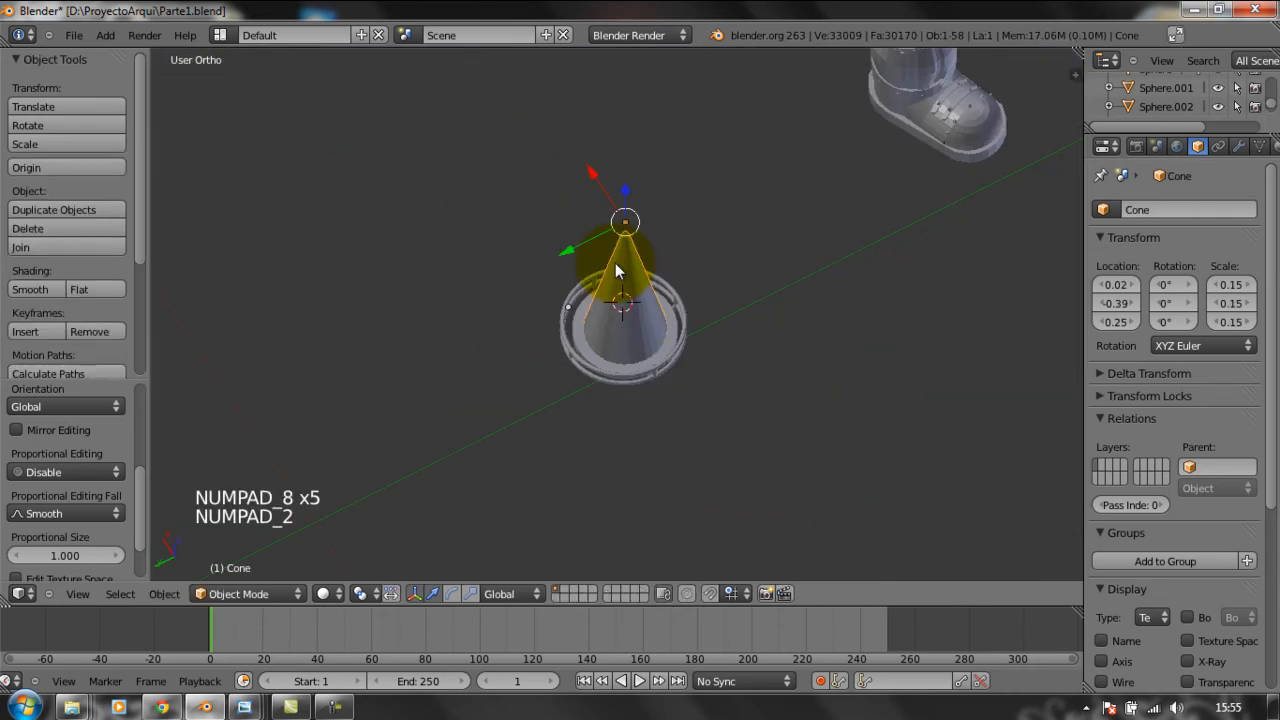
key("KP_2")
key("KP_8")
scroll(616, 270, "up", 3)
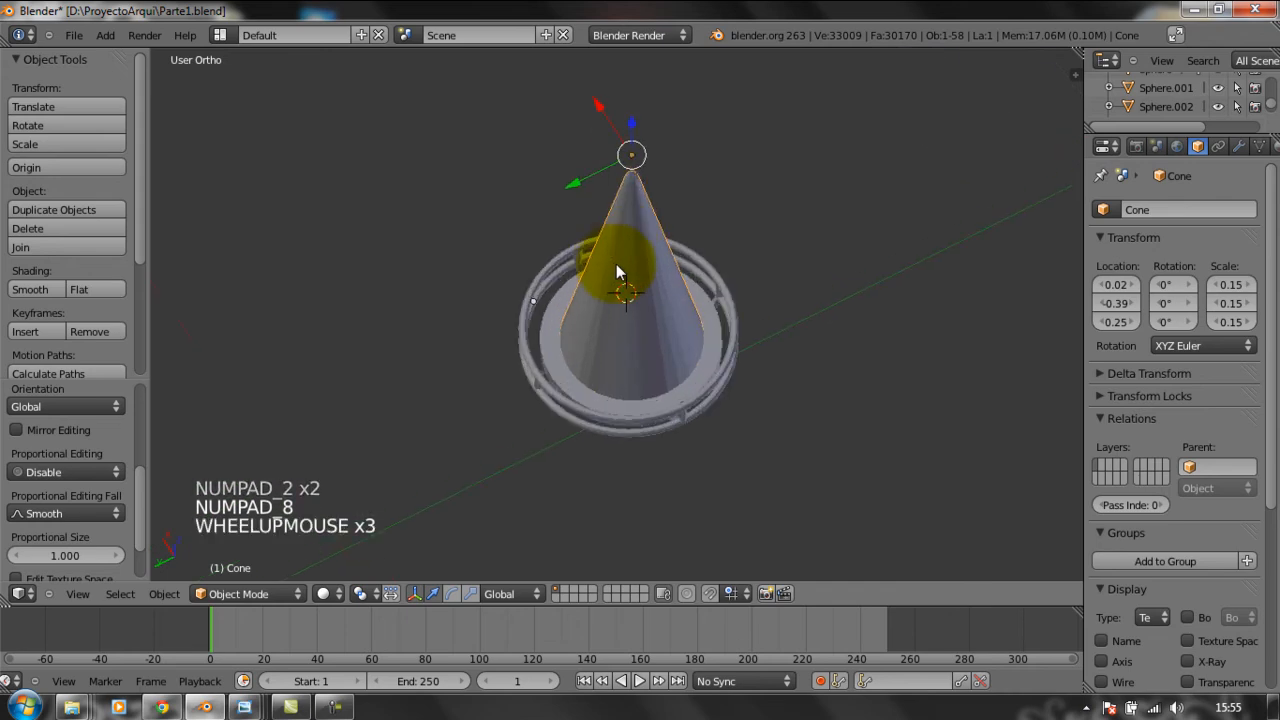
scroll(616, 270, "down", 1)
scroll(616, 270, "up", 4)
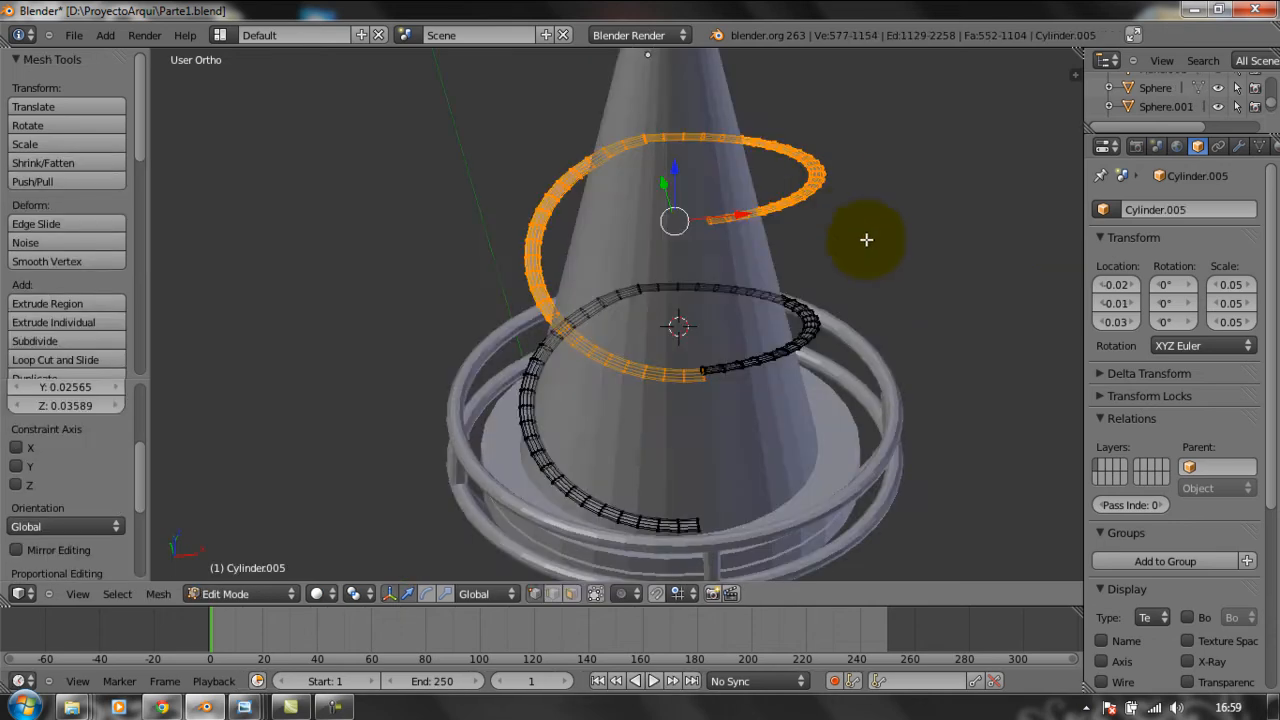
Move the selected upper spiral turn about -0.0147 along Y and slightly along X towards the lower turn around the cone.
middle_click_drag(866, 240, 837, 368)
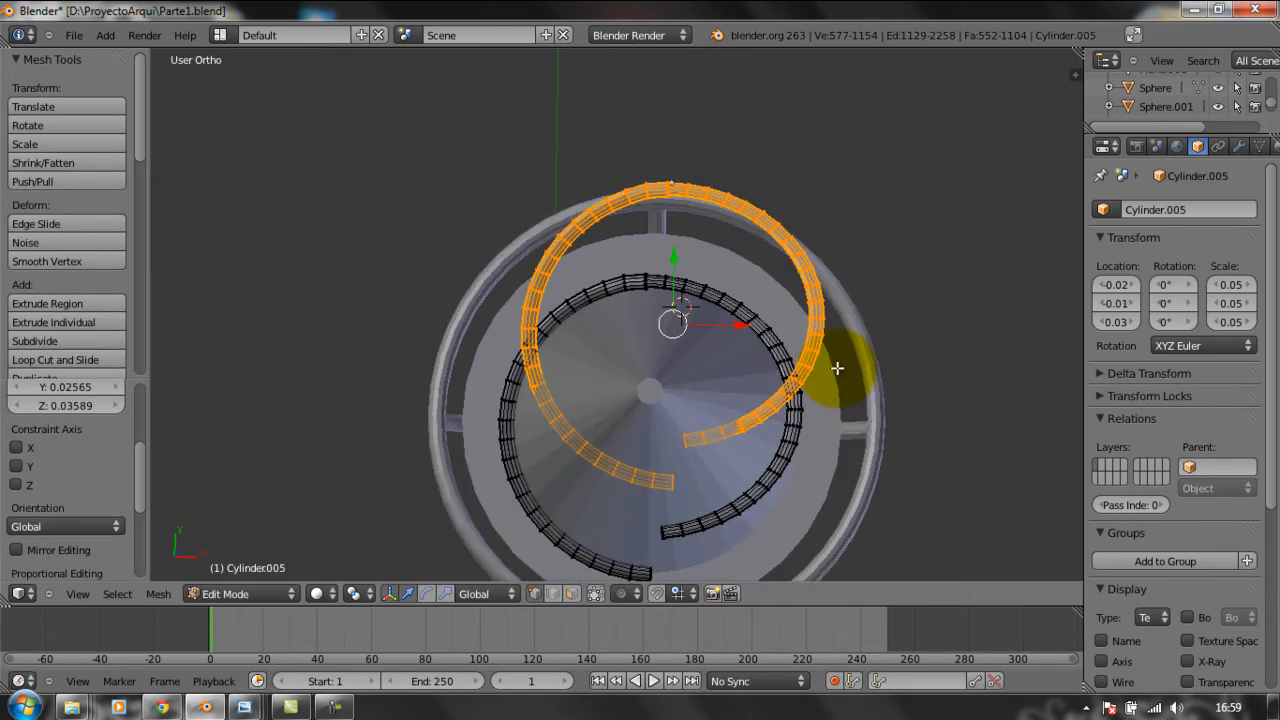
key("KP_7")
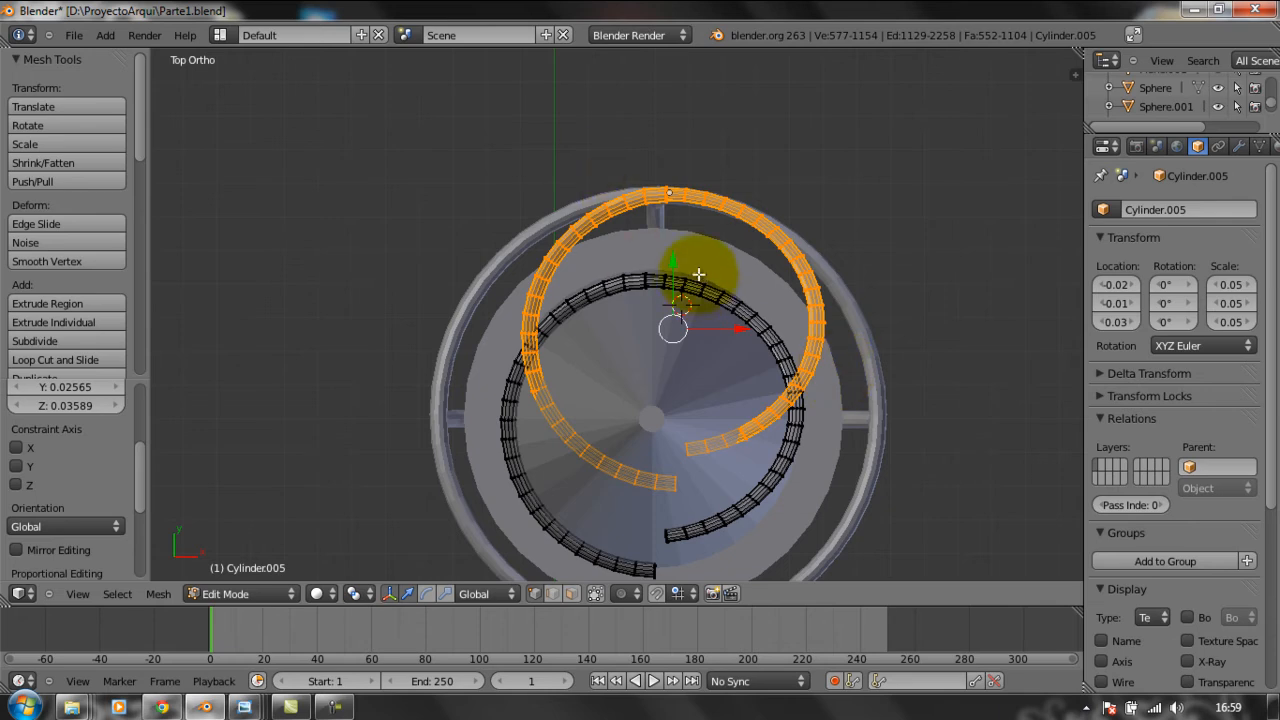
left_click_drag(678, 265, 670, 315)
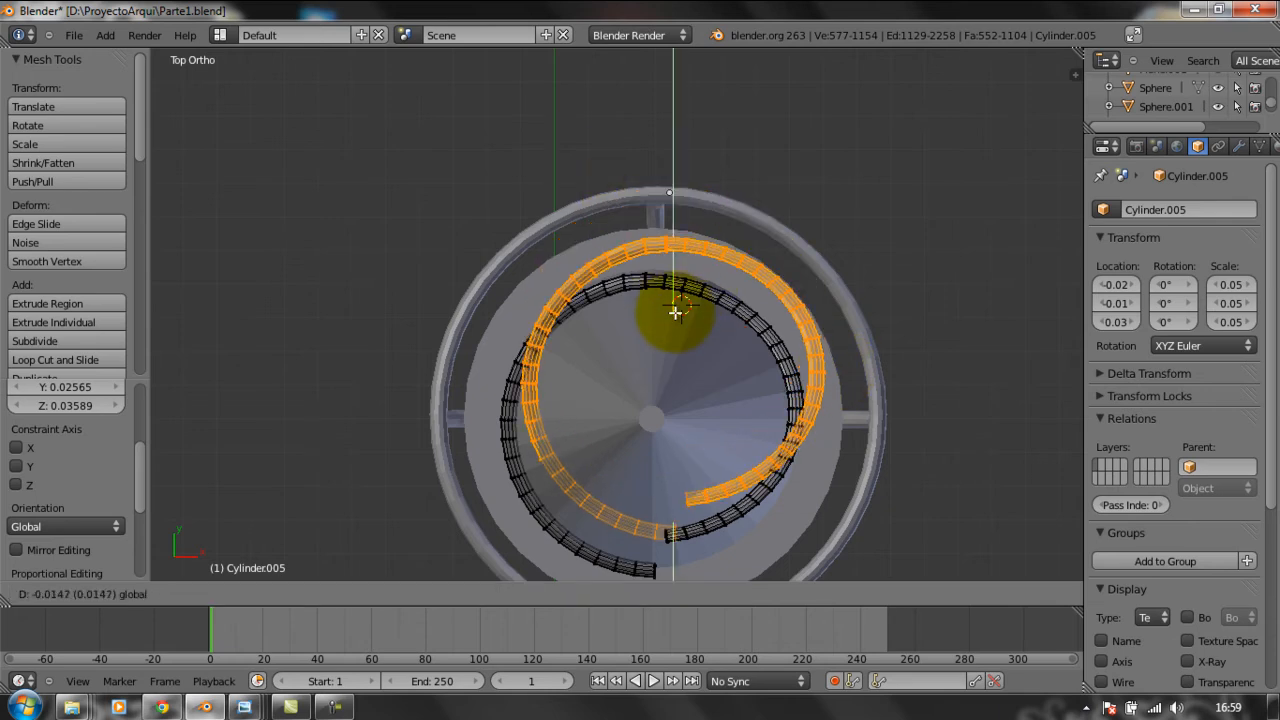
left_click_drag(684, 380, 775, 391)
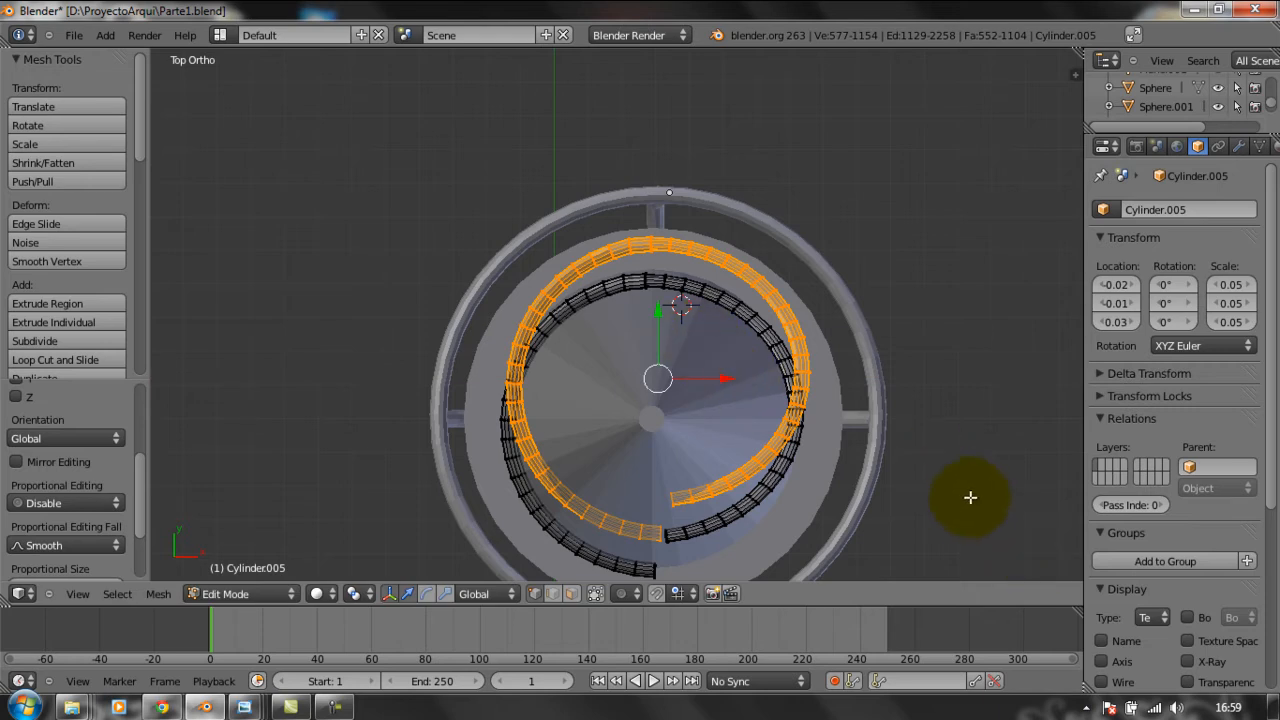
Scale the upper spiral turn down uniformly by a factor of about 0.68.
key("r")
left_click(868, 452)
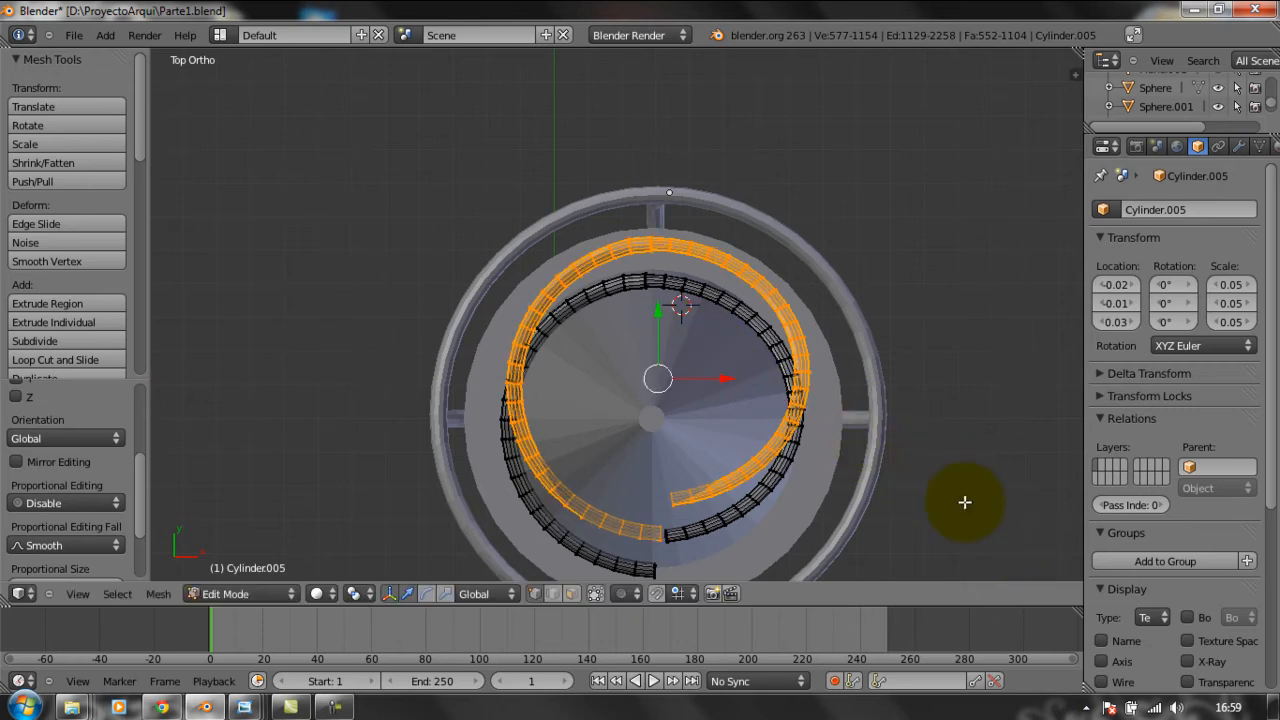
key("s")
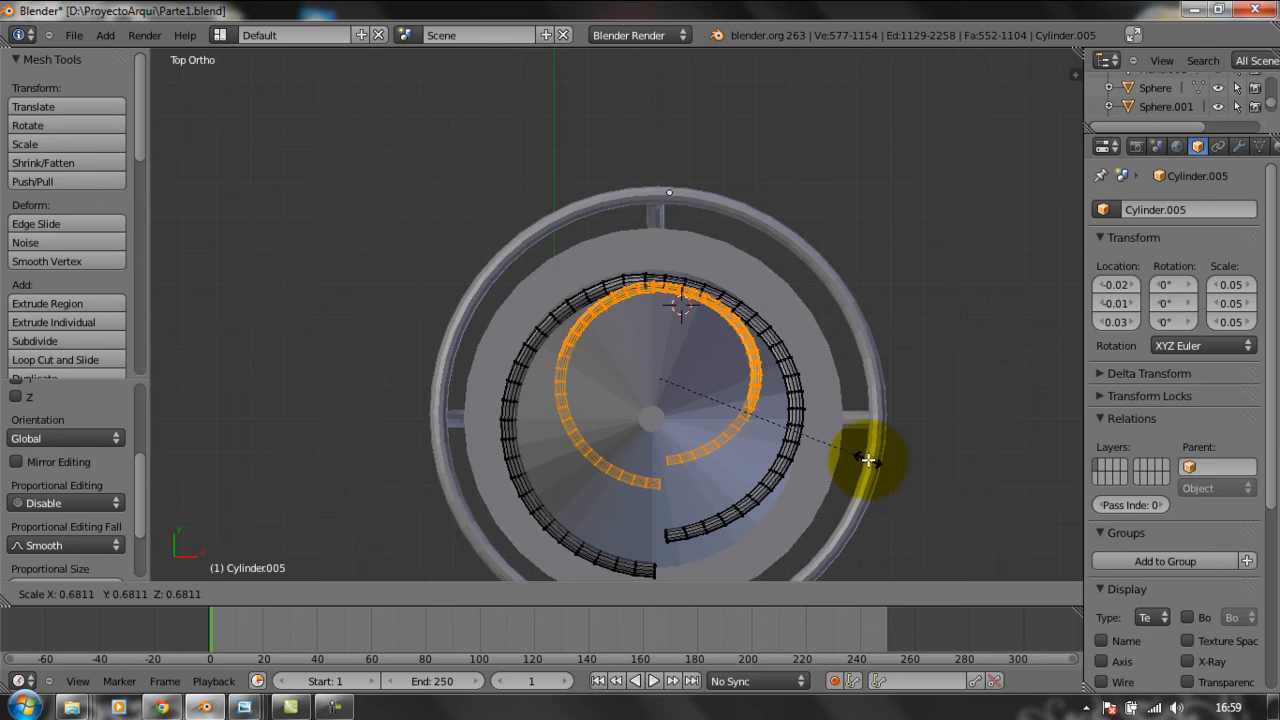
left_click(868, 459)
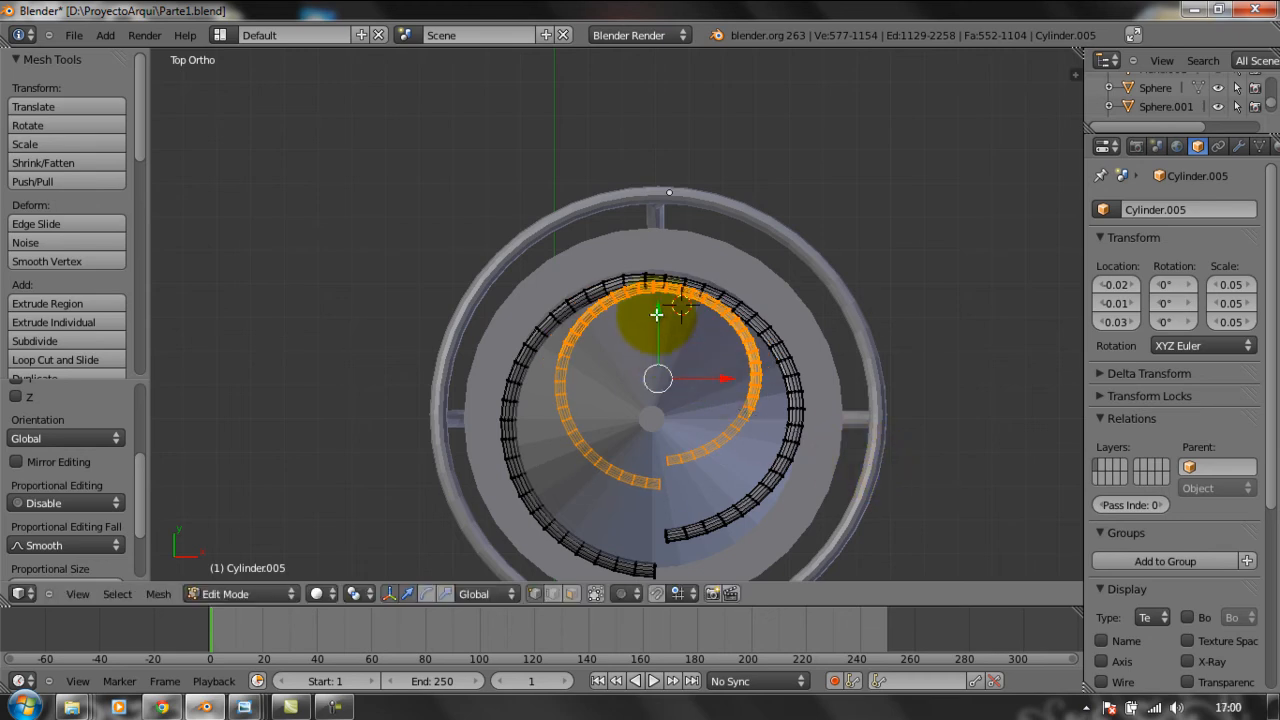
Alternately shift the upper spiral turn along Y and enlarge it to bring its lower end to the lower turn's end.
key("g")
key("y")
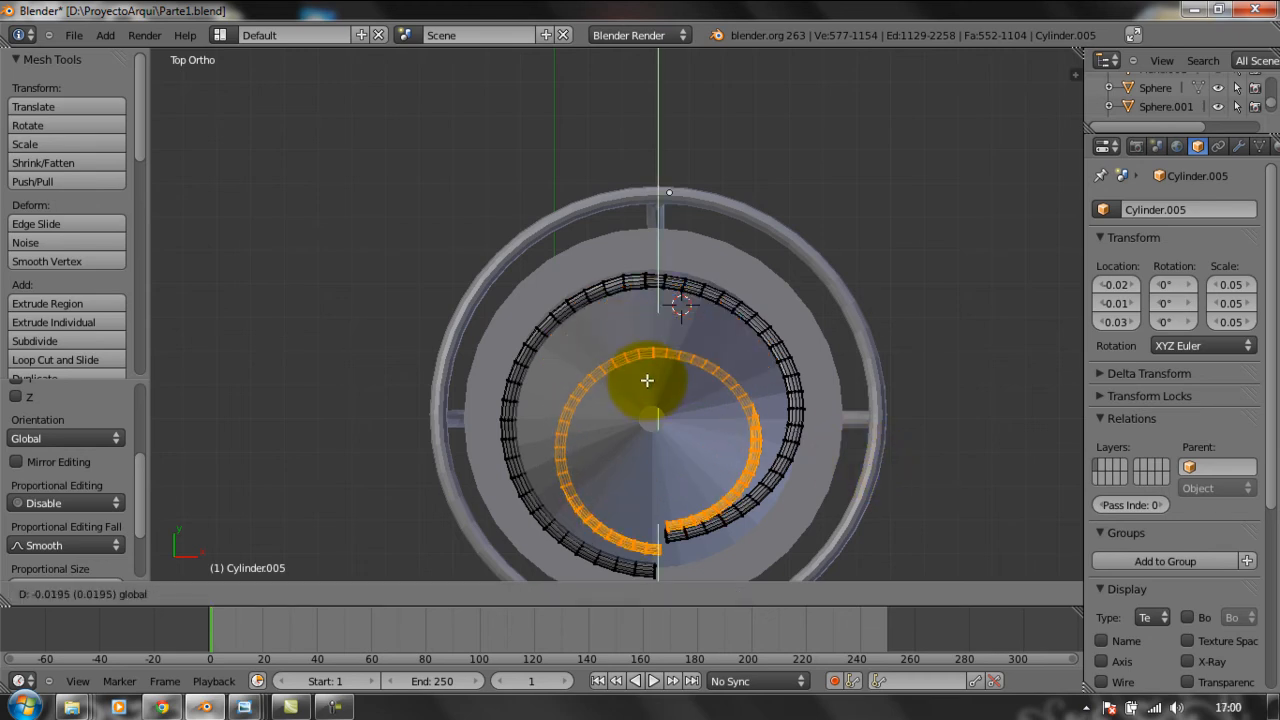
left_click_drag(650, 364, 651, 363)
key("s")
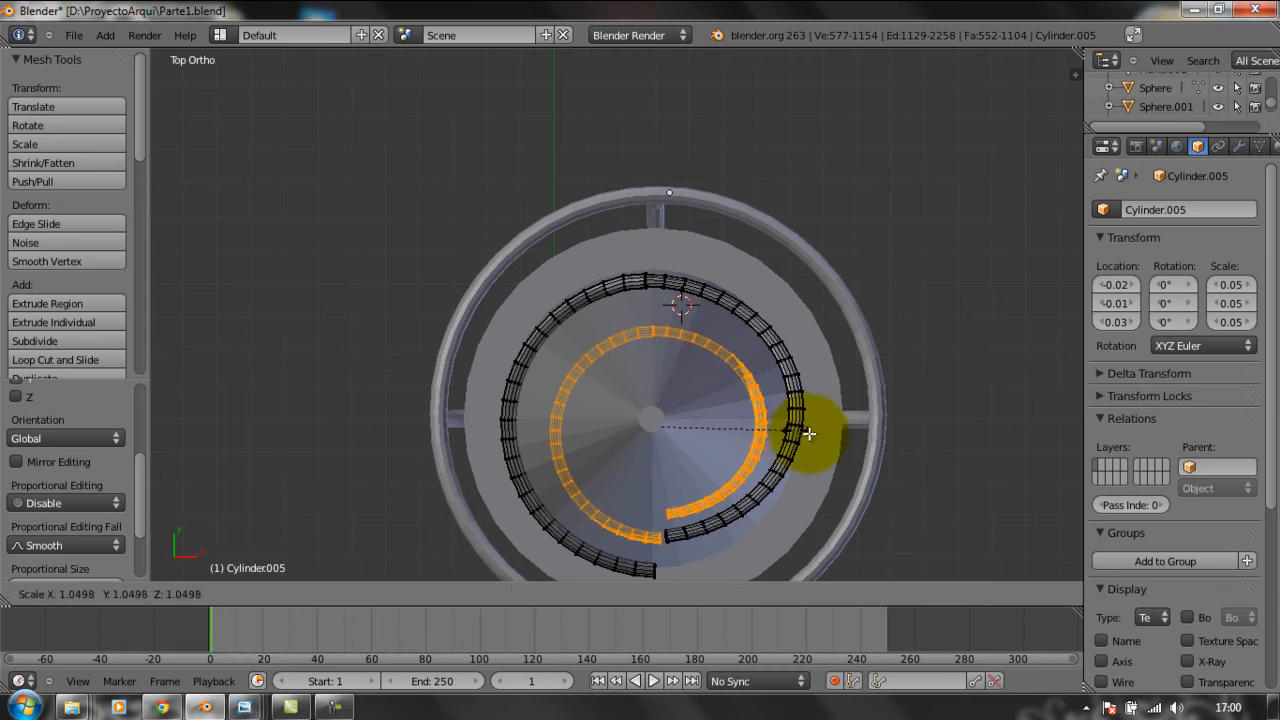
left_click(810, 433)
key("g")
key("y")
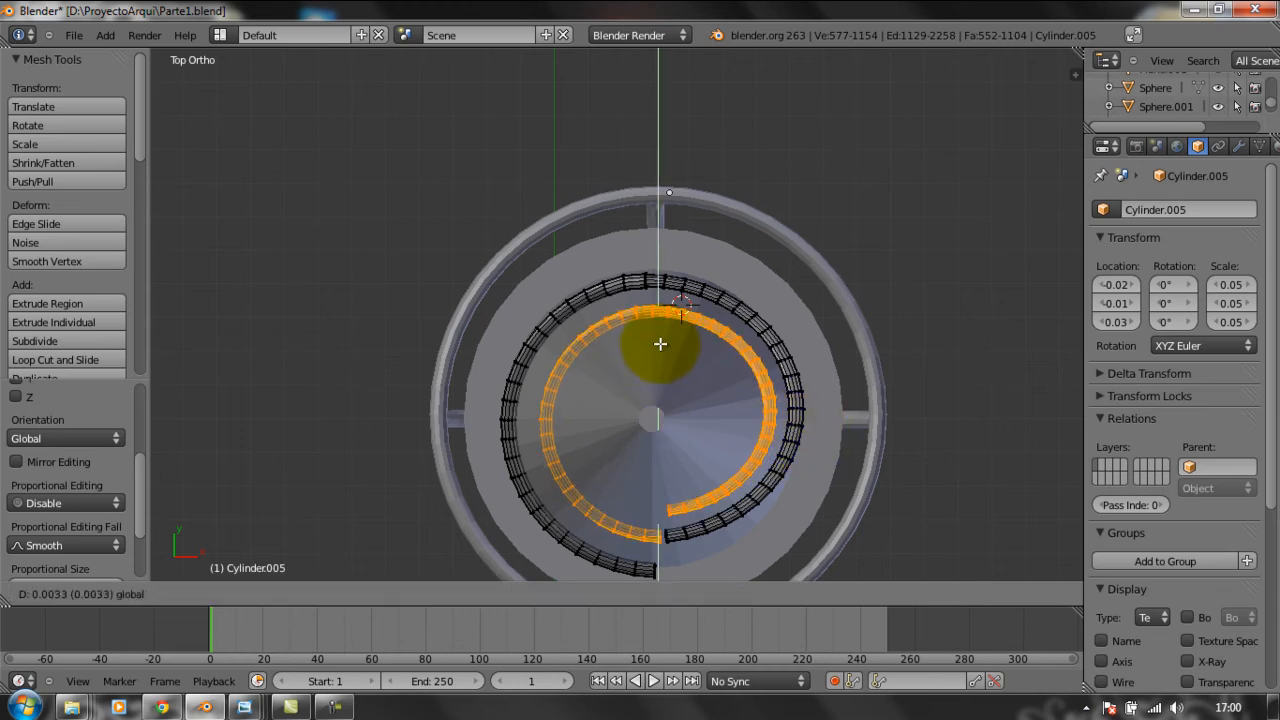
left_click(660, 342)
key("s")
left_click(822, 422)
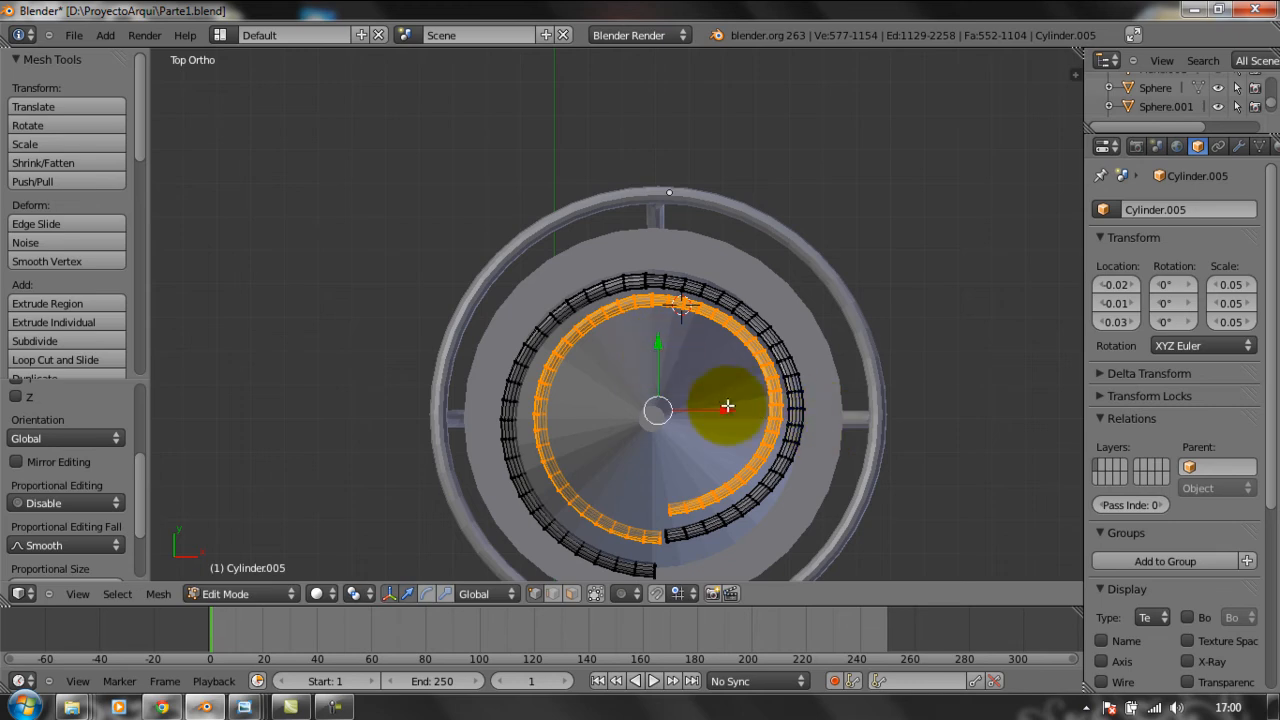
Fine-tune the upper spiral turn along X and Y so its lower end joins the end of the turn below.
left_click_drag(730, 410, 733, 409)
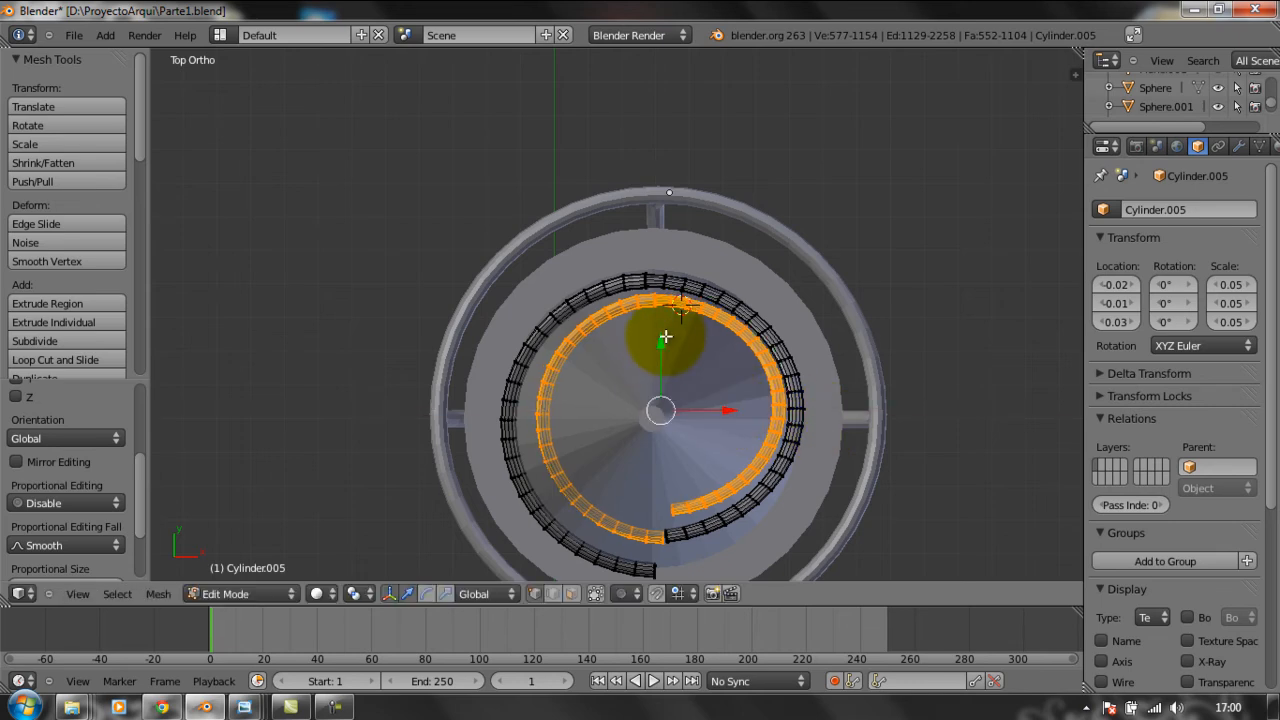
left_click_drag(659, 341, 670, 345)
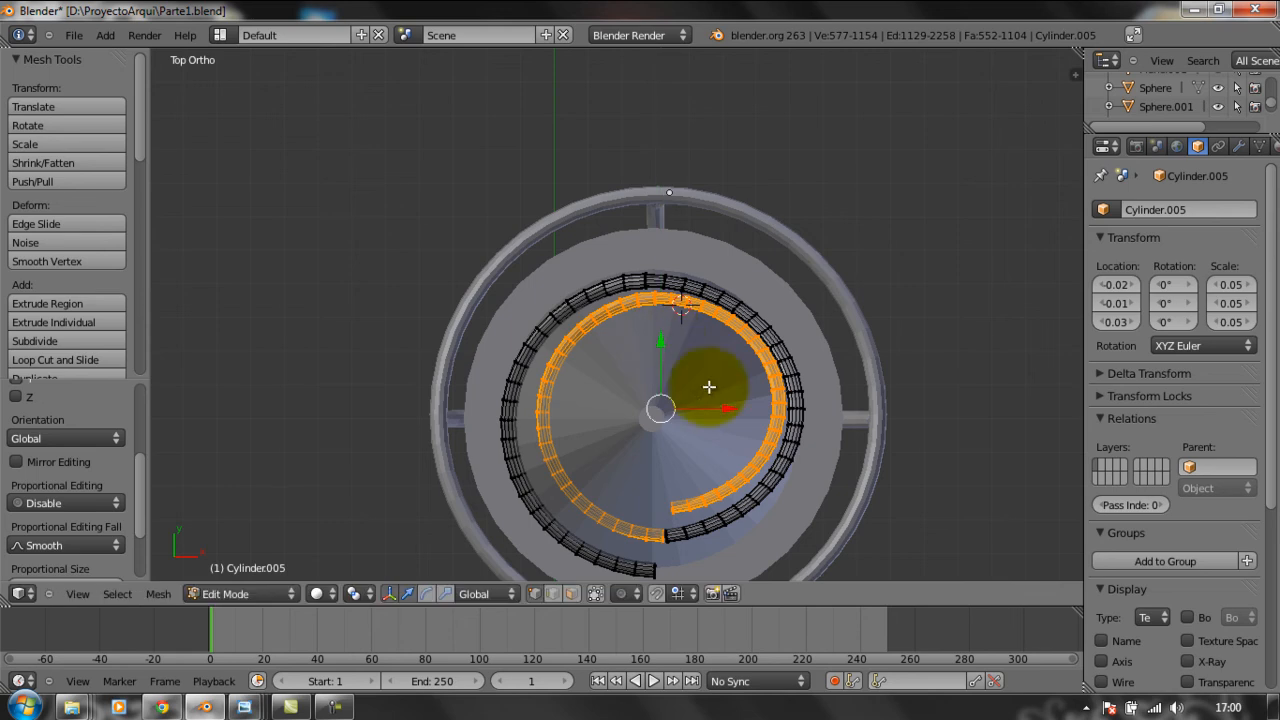
left_click_drag(731, 411, 737, 410)
middle_click_drag(750, 472, 564, 487)
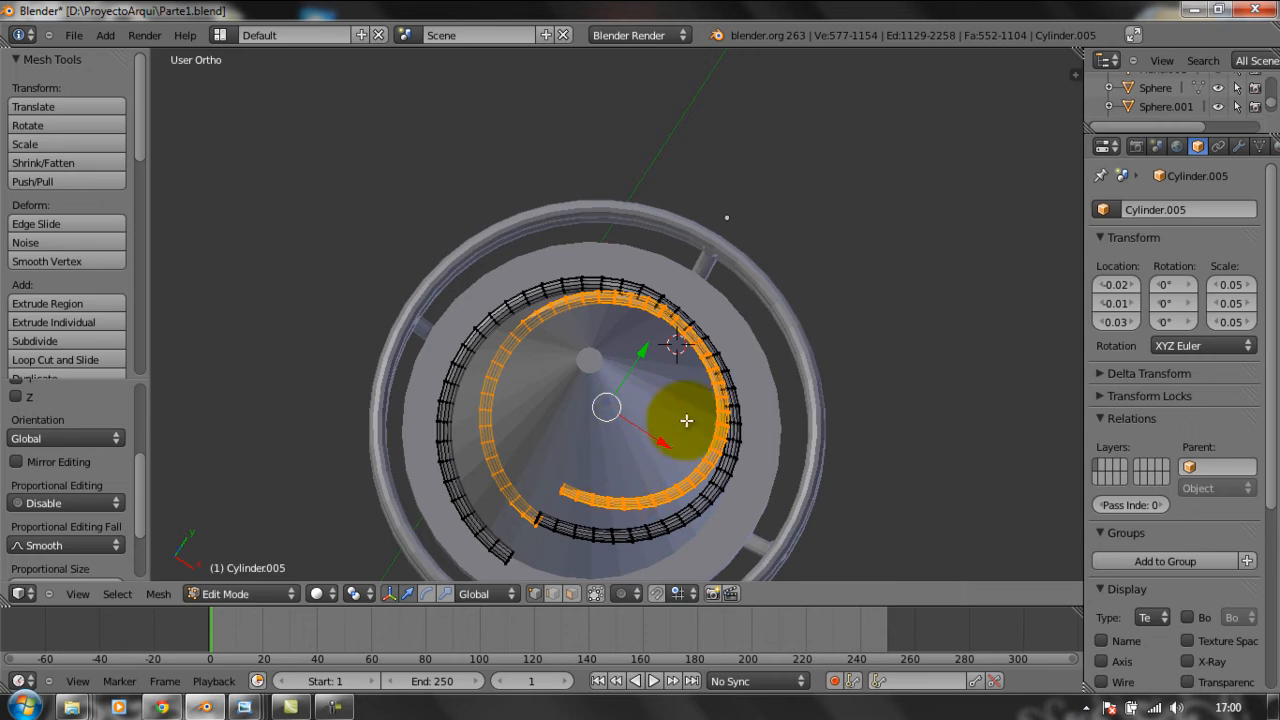
middle_click_drag(657, 420, 714, 448)
mouse_move(732, 413)
left_mouse_down()
mouse_move(702, 410)
mouse_move(715, 407)
left_mouse_up()
left_click_drag(648, 338, 647, 345)
left_click_drag(714, 421, 724, 422)
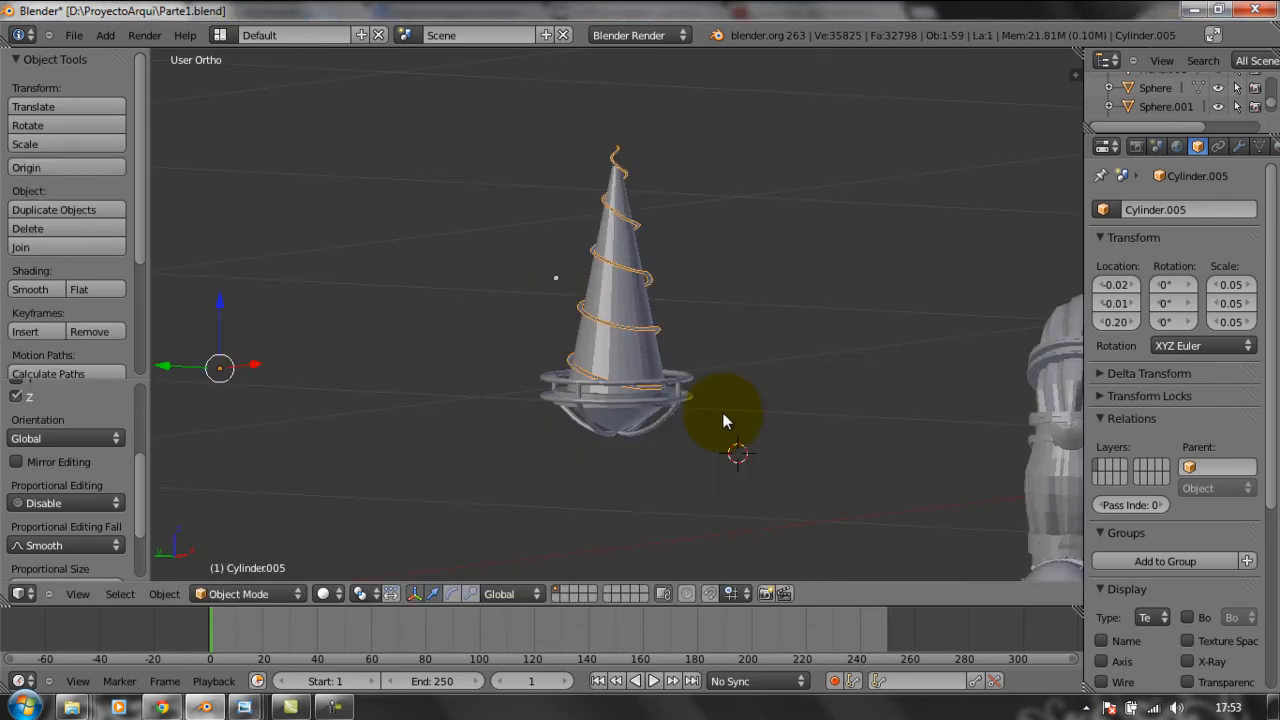
Select the curved support under the cone's rim and start a box selection.
right_click(684, 427)
scroll(689, 424, "down", 2)
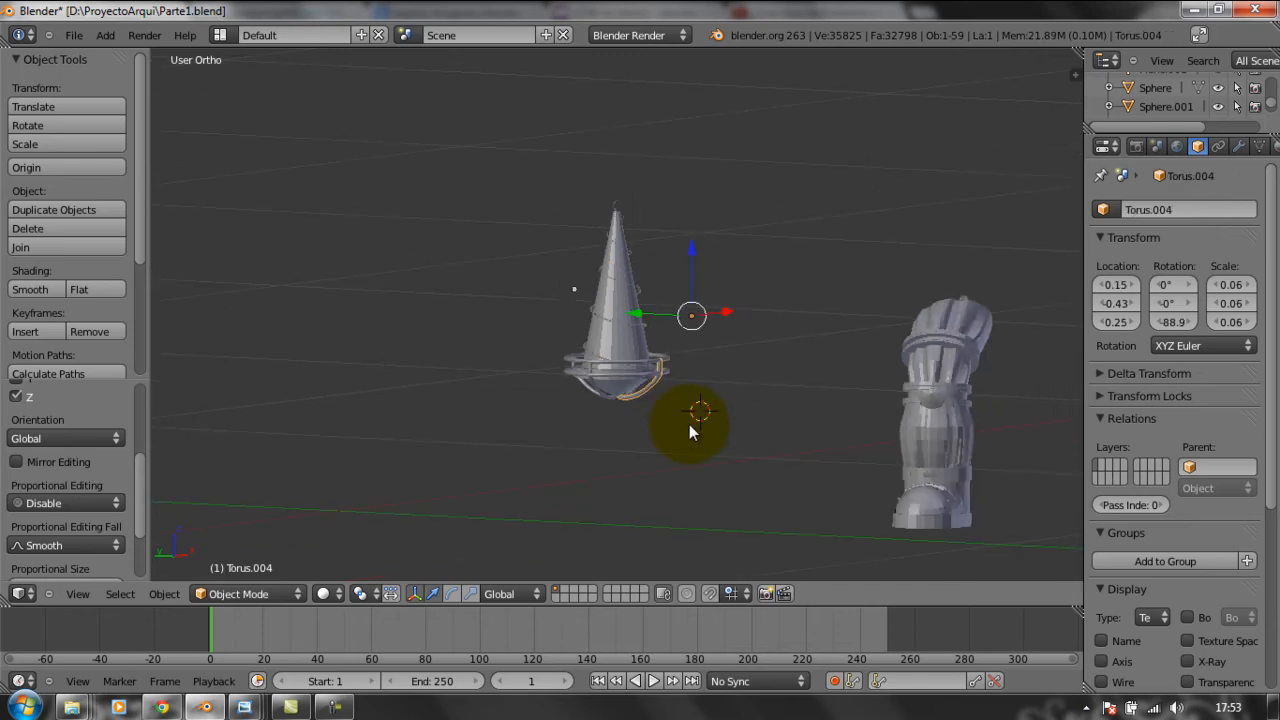
key("b")
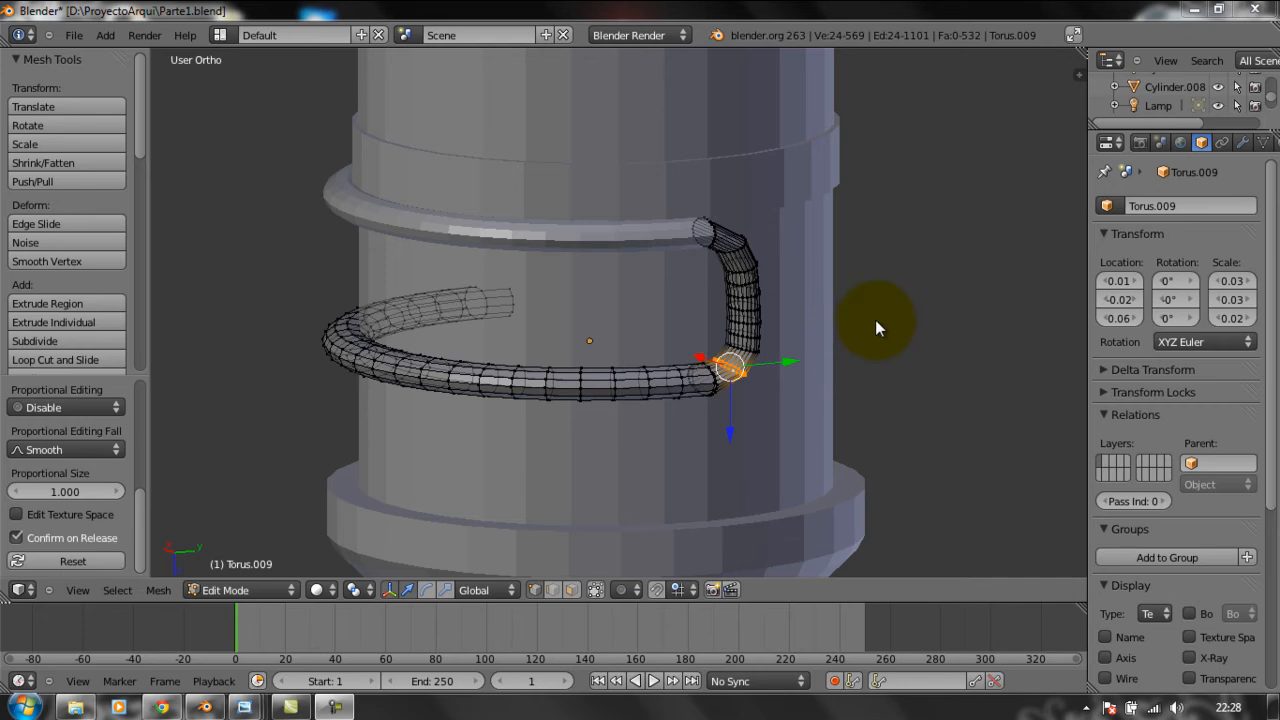
Examine the tank with its pipe ring from farther away and along the vertical axis.
middle_click_drag(867, 322, 867, 327)
scroll(867, 327, "down", 3)
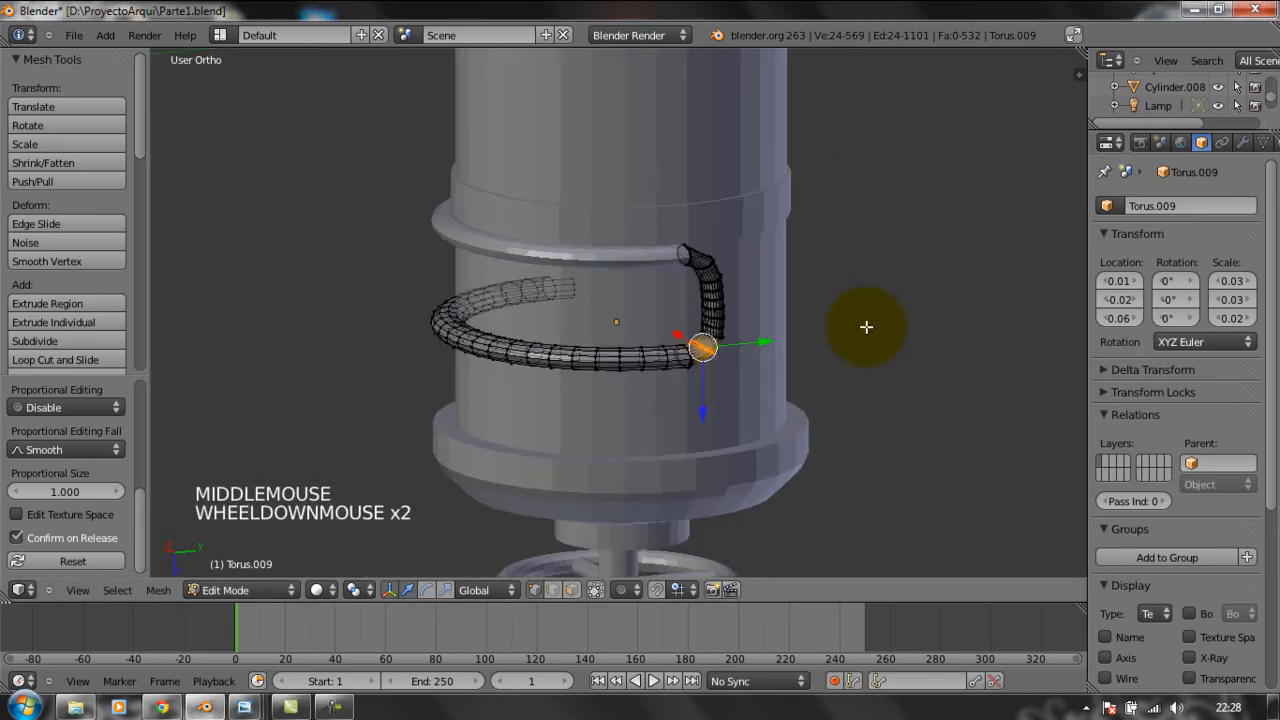
scroll(867, 327, "down", 2)
middle_click_drag(867, 327, 841, 343)
middle_click(841, 343)
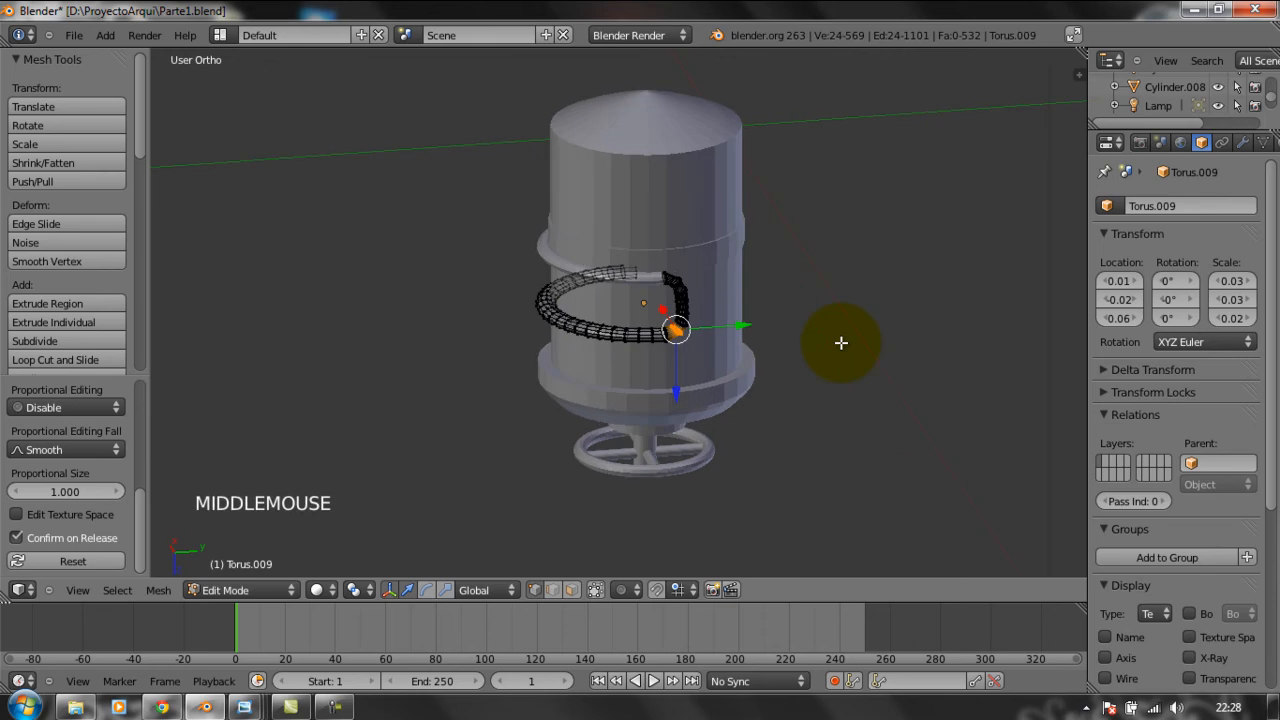
key("KP_7")
key("KP_7")
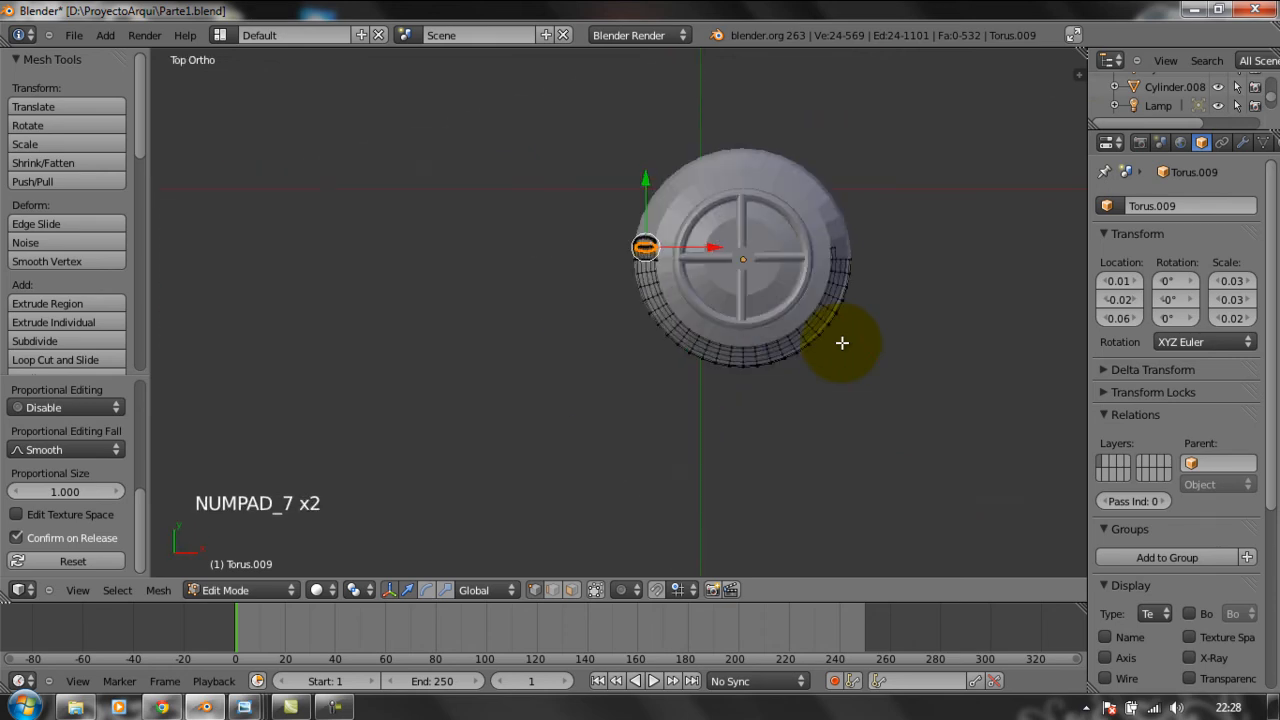
Inspect the bent tube section that connects the two pipe rings on the tank up close.
middle_click_drag(866, 374, 820, 354)
scroll(829, 417, "down", 1)
scroll(829, 417, "up", 4)
scroll(840, 409, "down", 1)
scroll(840, 409, "up", 3)
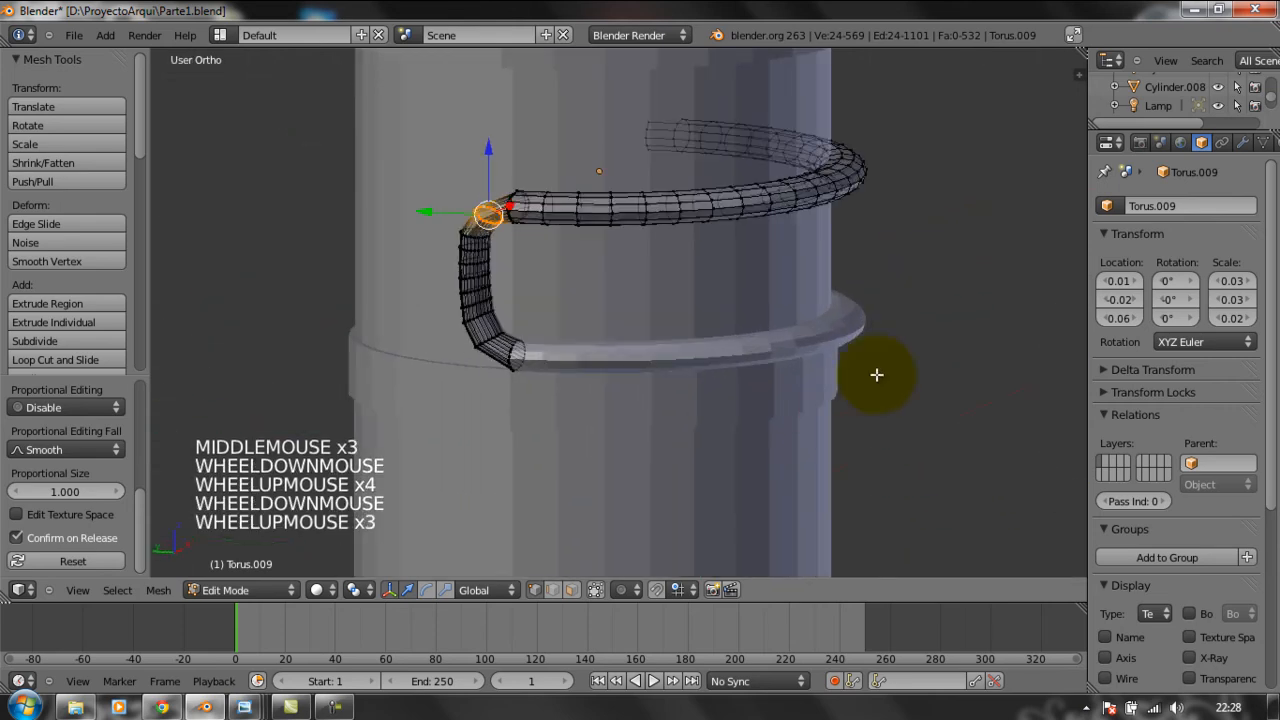
middle_click_drag(900, 351, 943, 351)
scroll(650, 355, "up", 3)
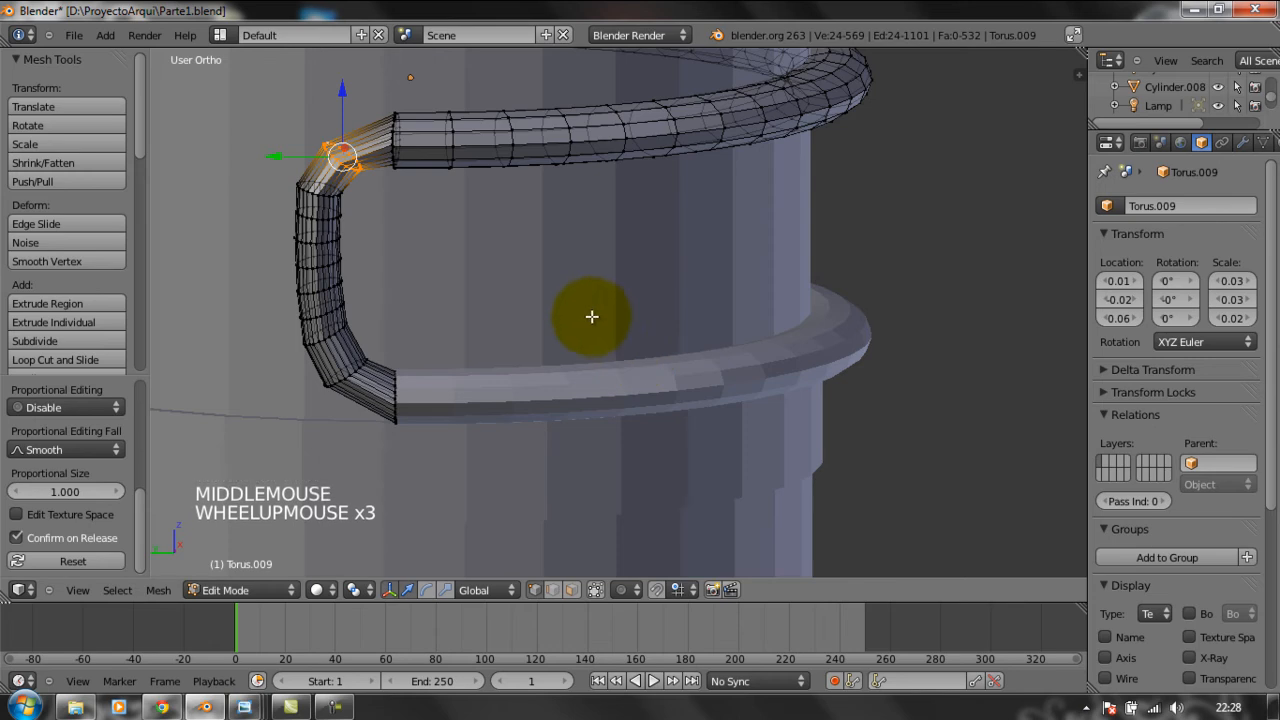
middle_click_drag(434, 229, 749, 343, "shift")
scroll(749, 350, "up", 3)
middle_click(763, 395)
middle_click_drag(763, 395, 766, 394)
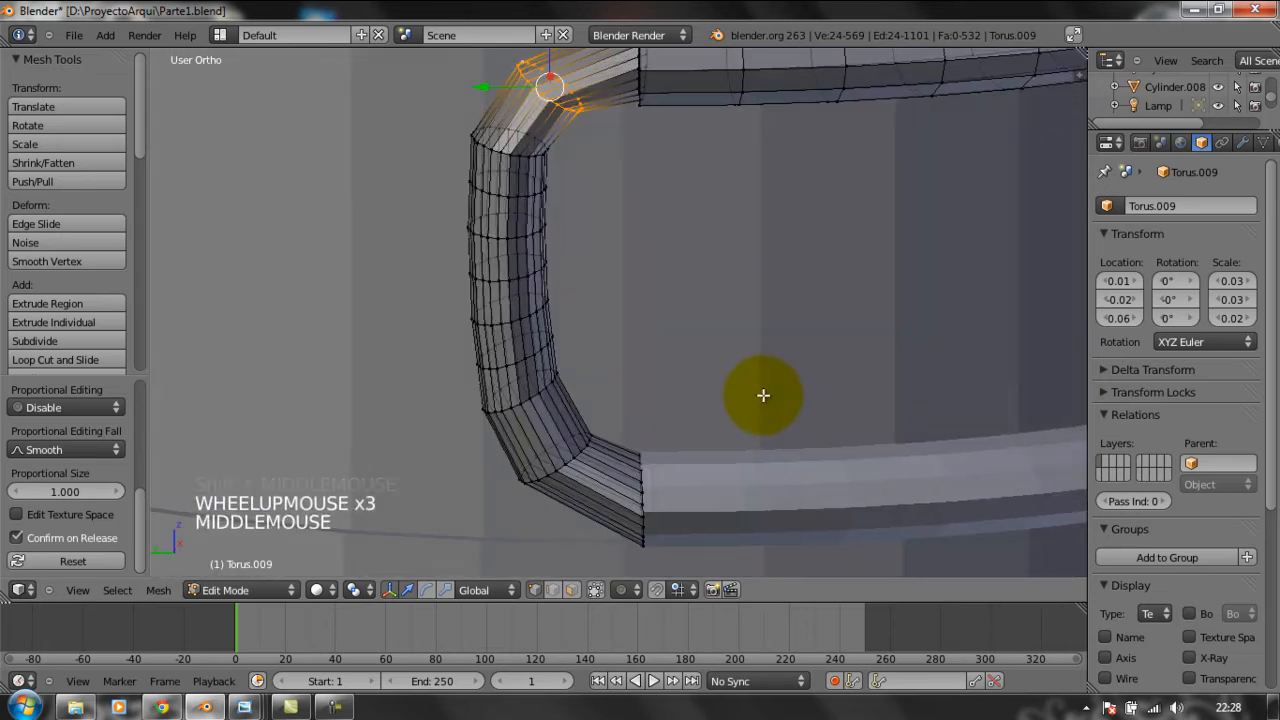
scroll(749, 363, "down", 3)
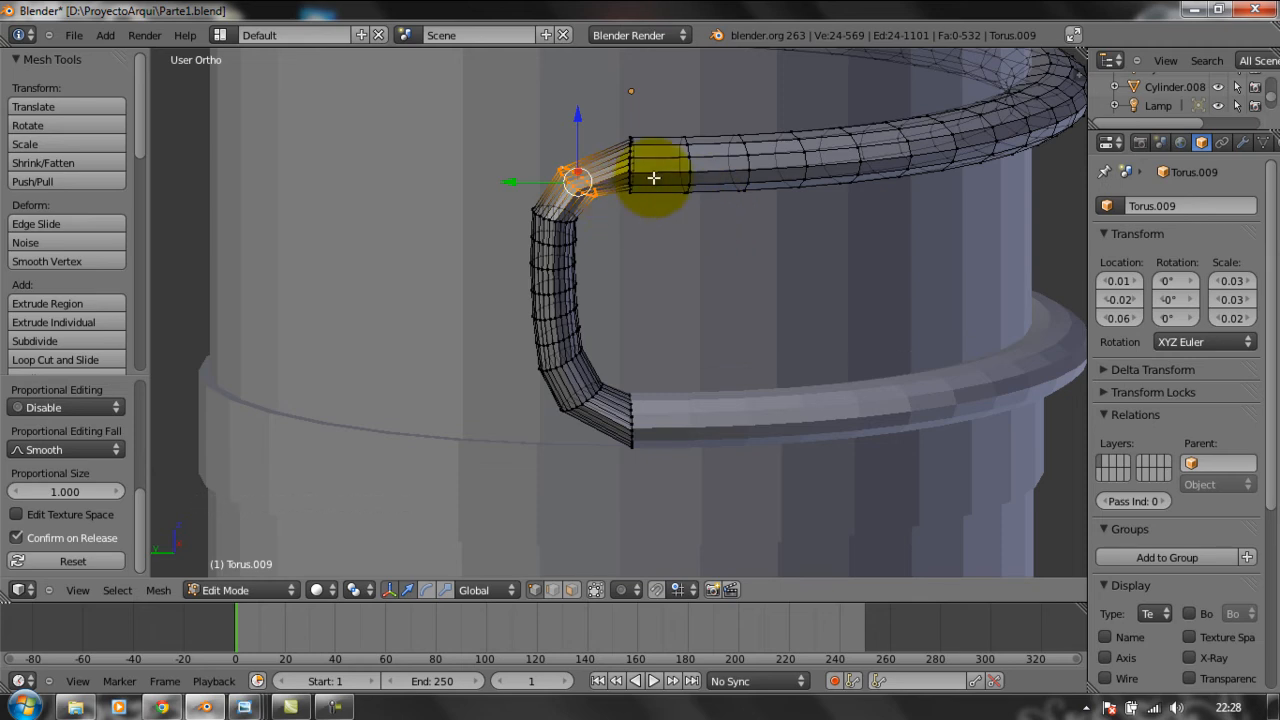
scroll(657, 251, "up", 1)
scroll(657, 251, "down", 1)
scroll(659, 254, "up", 1)
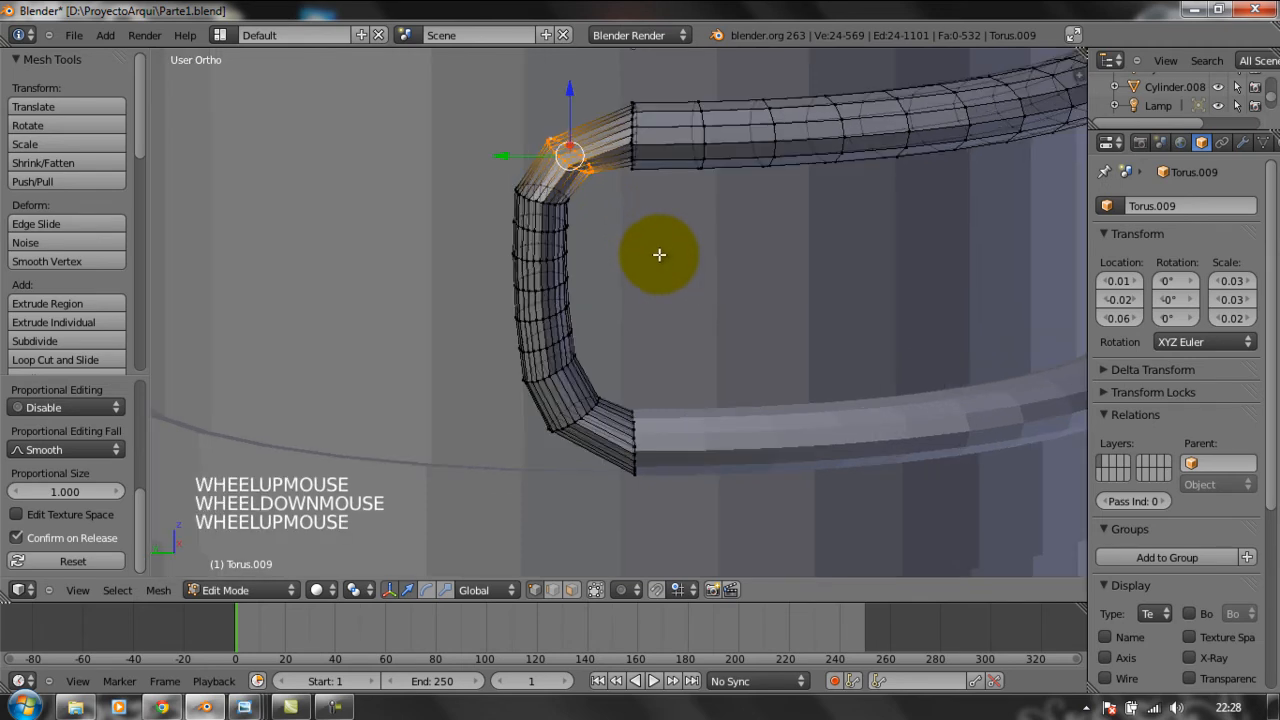
scroll(659, 254, "up", 1)
middle_click_drag(643, 200, 662, 243, "shift")
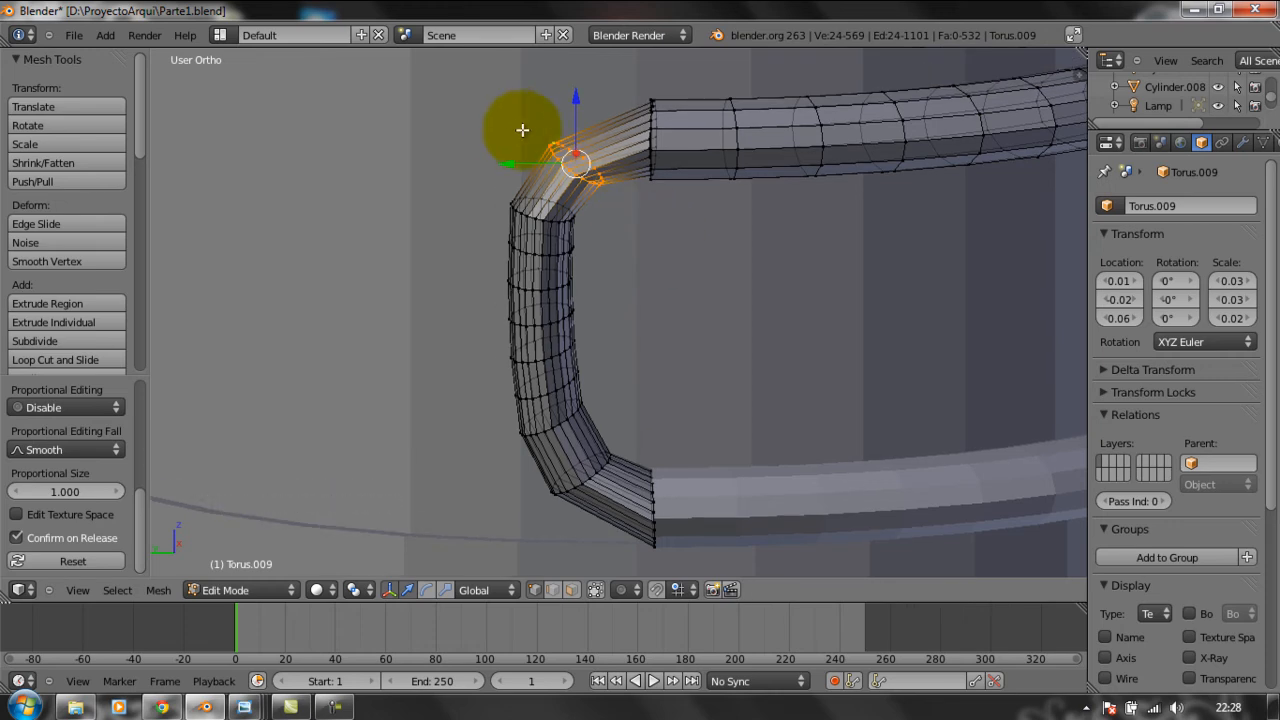
Try selecting the whole pipe mesh, undo back past the bend loop's move, and redo that move.
key("a")
key("a")
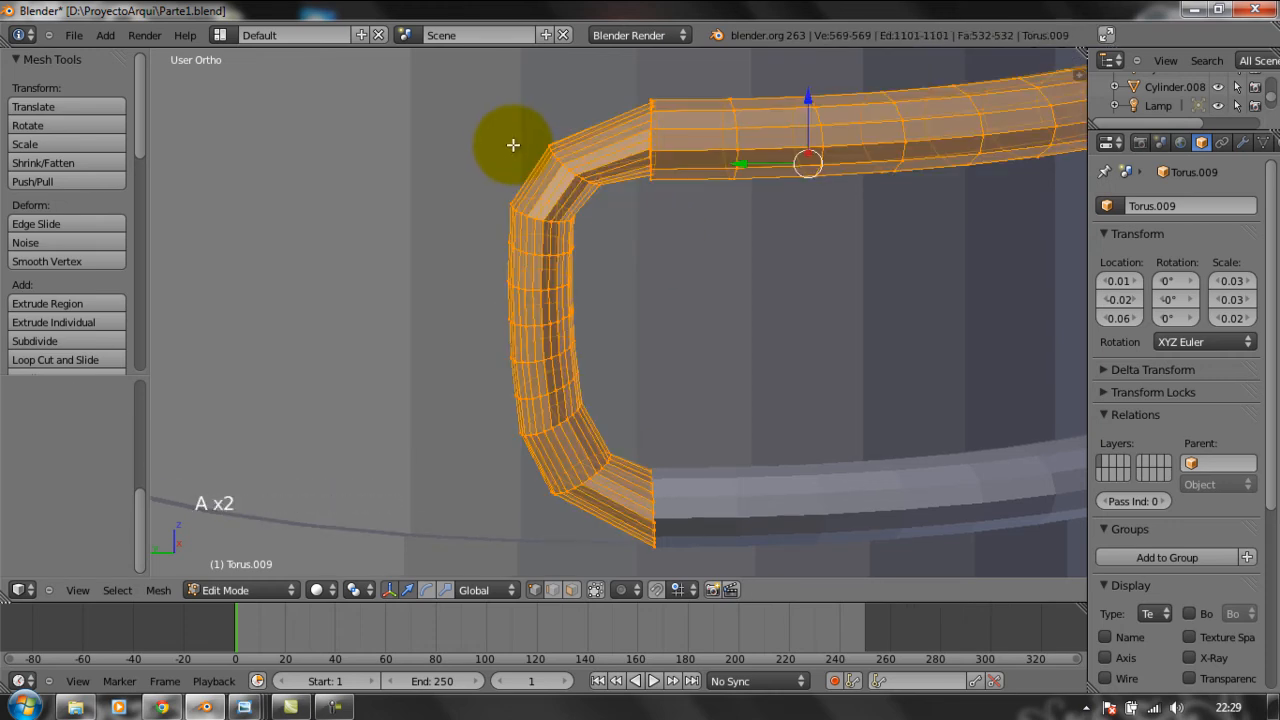
key("ctrl+z")
key("ctrl+z")
key("ctrl+z")
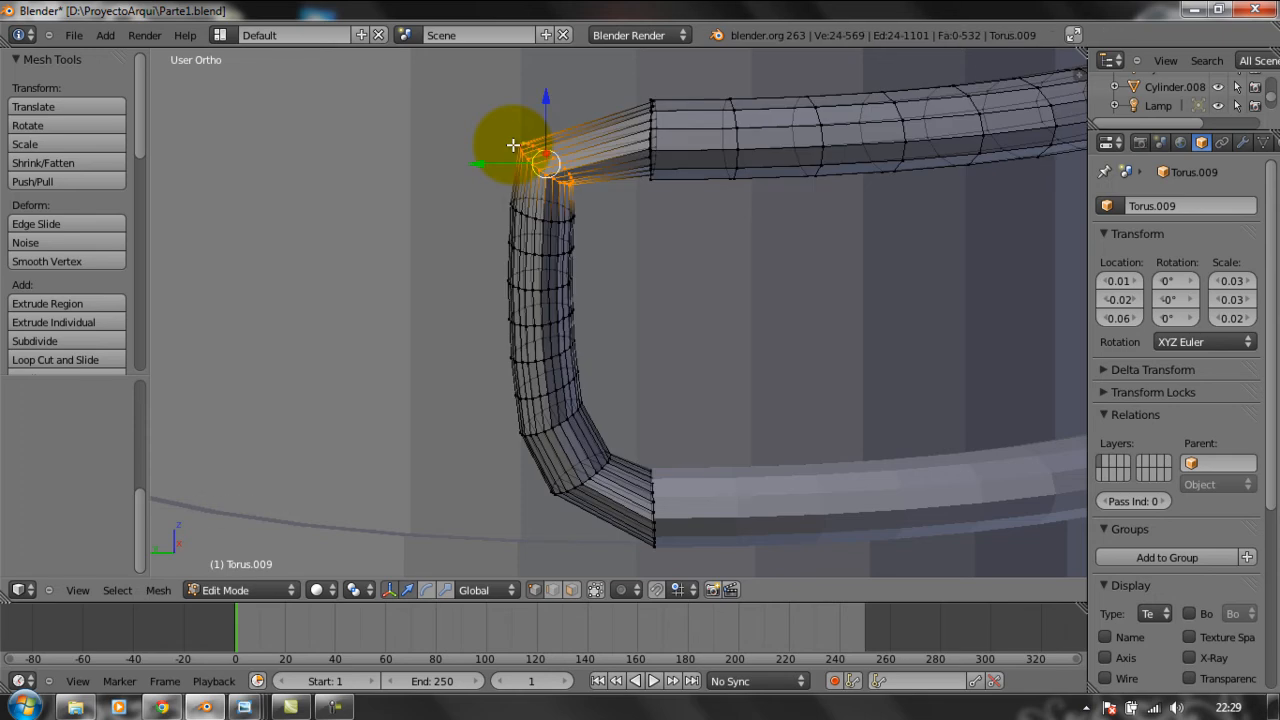
key("ctrl+shift+z")
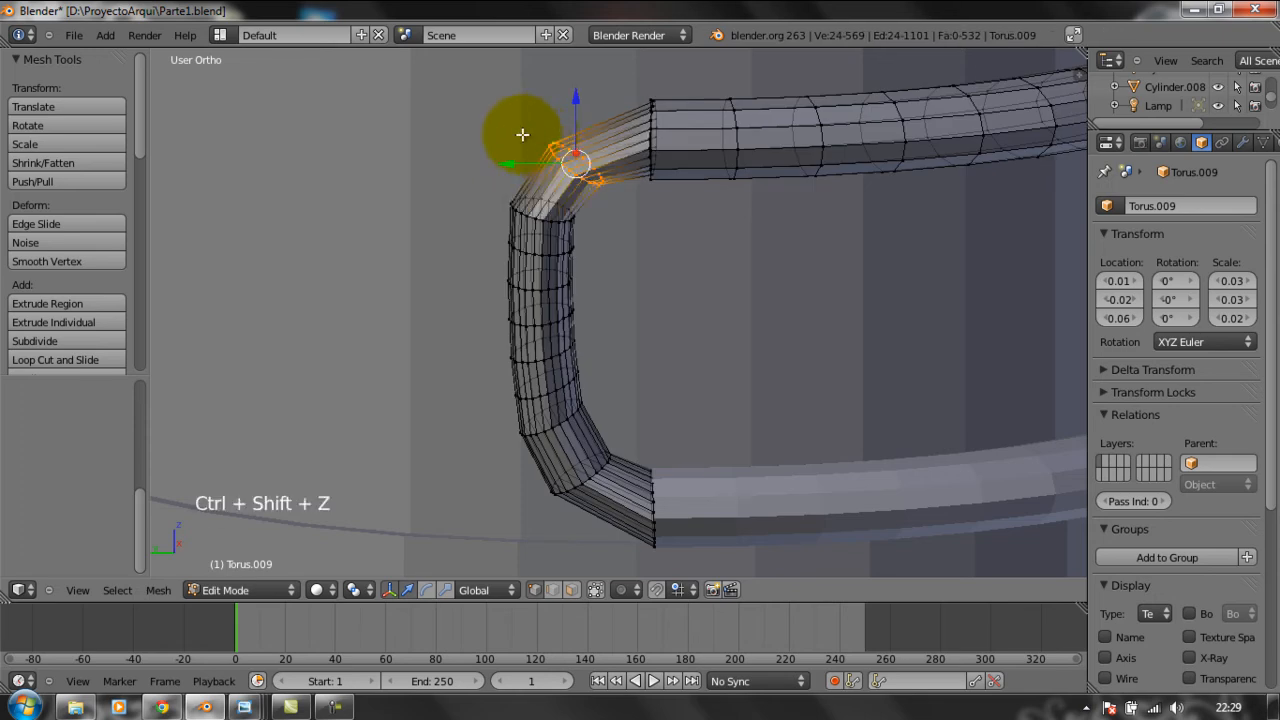
Box-select the vertices of the bent tube section between the two pipe rings.
key("b")
left_click_drag(522, 90, 698, 549)
Undo the last change on the ribbed cylinder and scale its selected top edge loop inward to about 0.846.
key("ctrl+z")
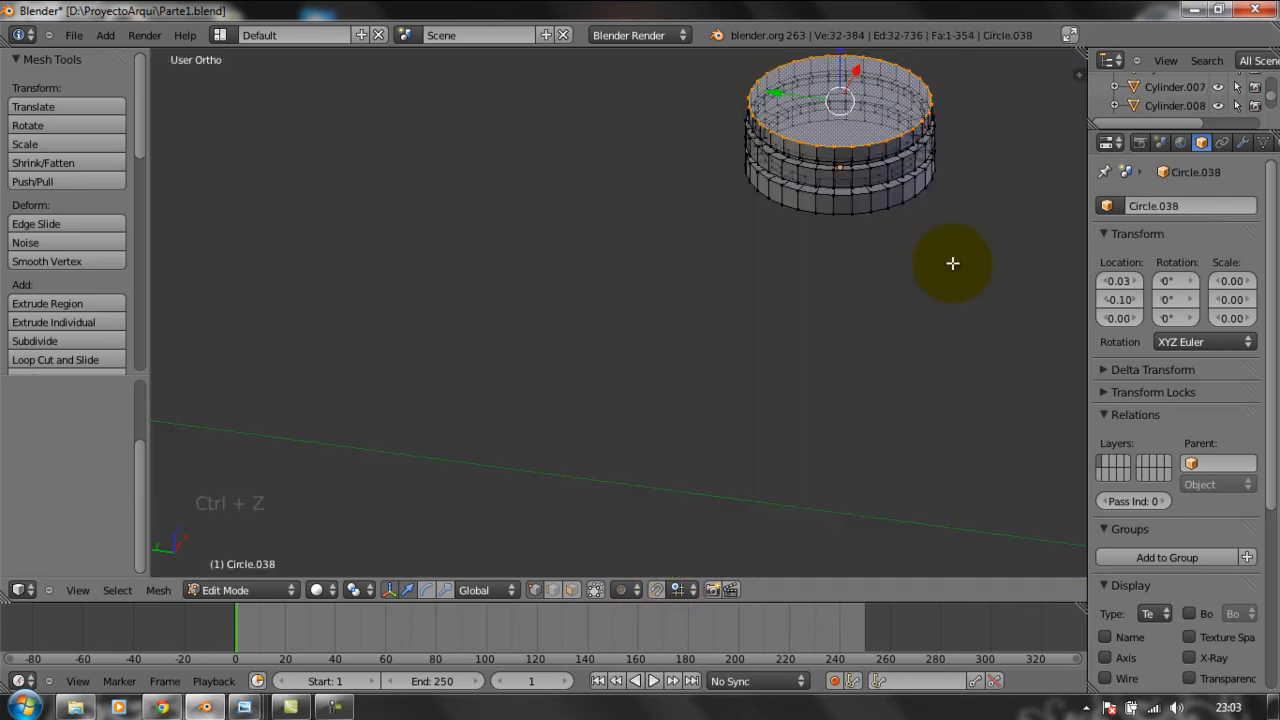
key("s")
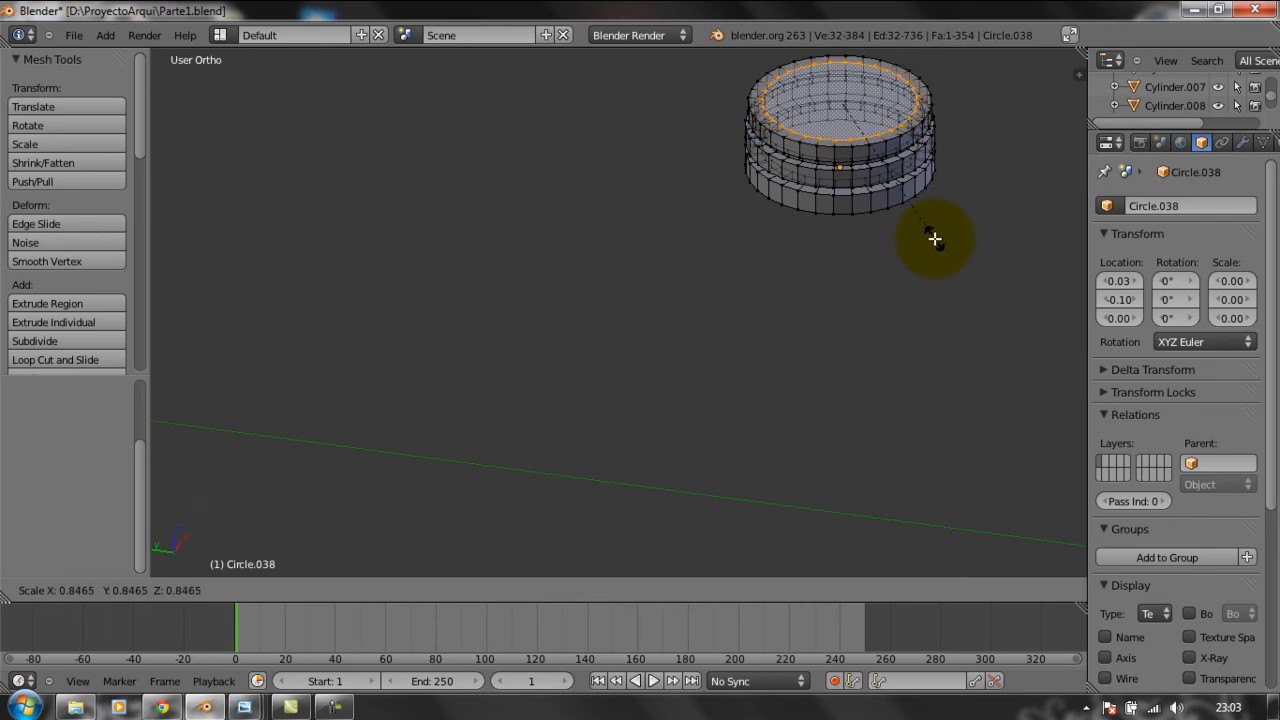
left_click(934, 238)
Extrude the ribbed cylinder's inner top edge loop upward by about 0.000313 along Z.
middle_click_drag(958, 258, 957, 291)
scroll(972, 390, "down", 1)
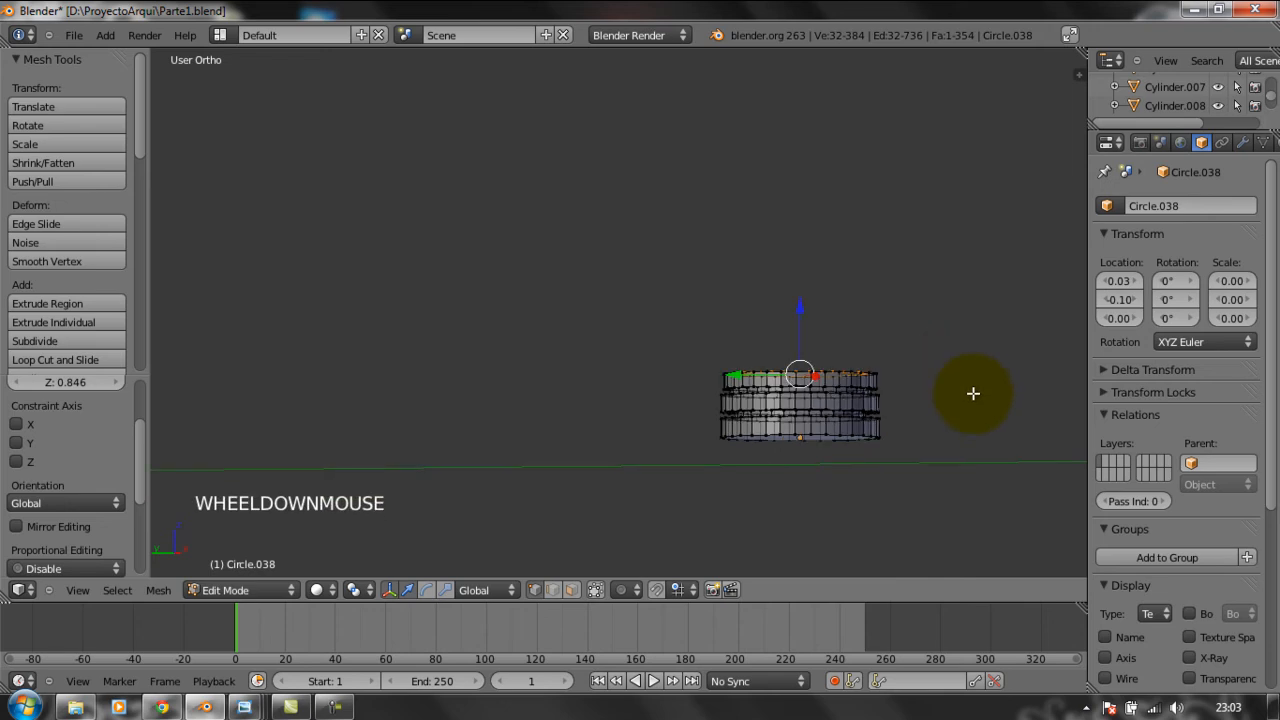
key("KP_8")
key("KP_8")
key("e")
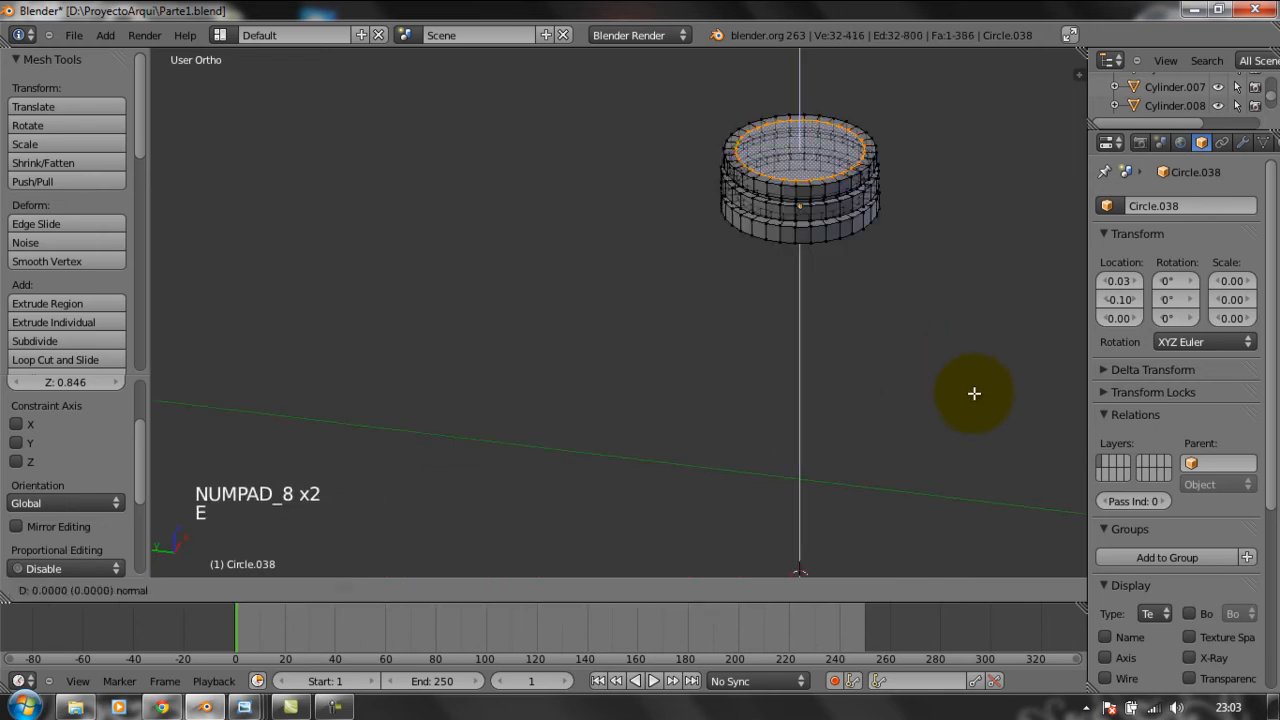
left_click(976, 390)
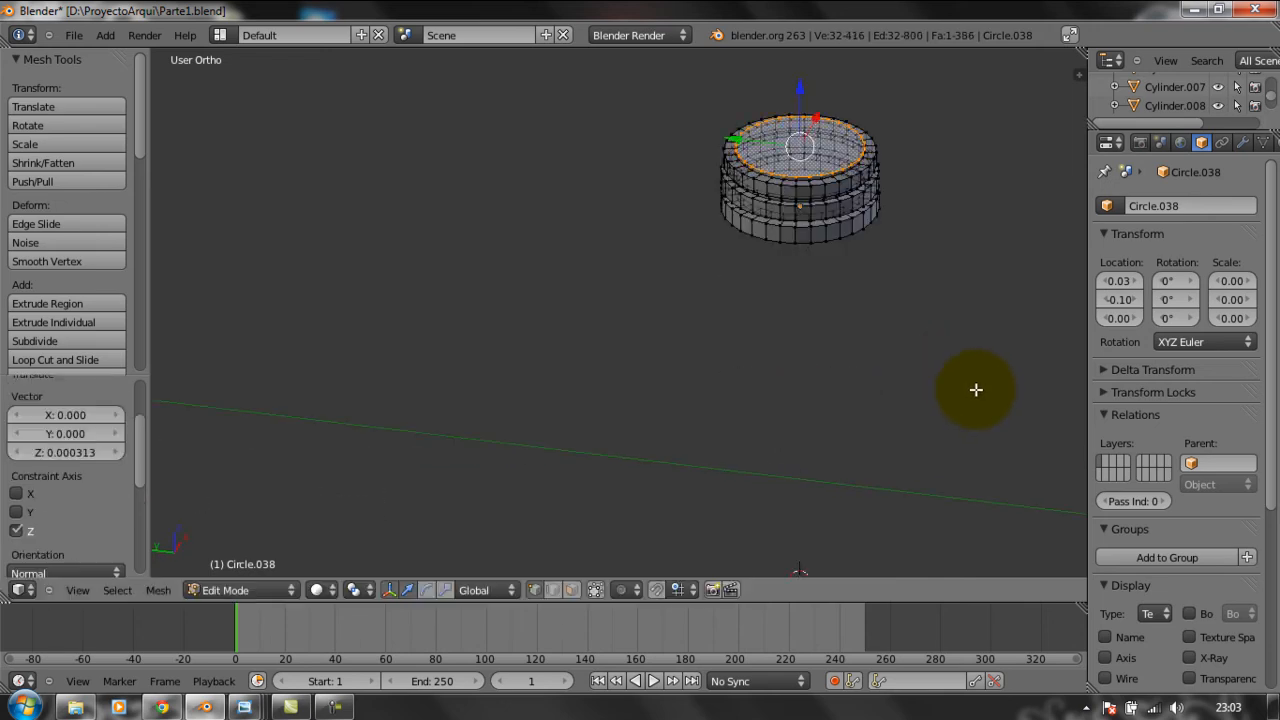
middle_click_drag(974, 389, 974, 303)
scroll(970, 346, "up", 3)
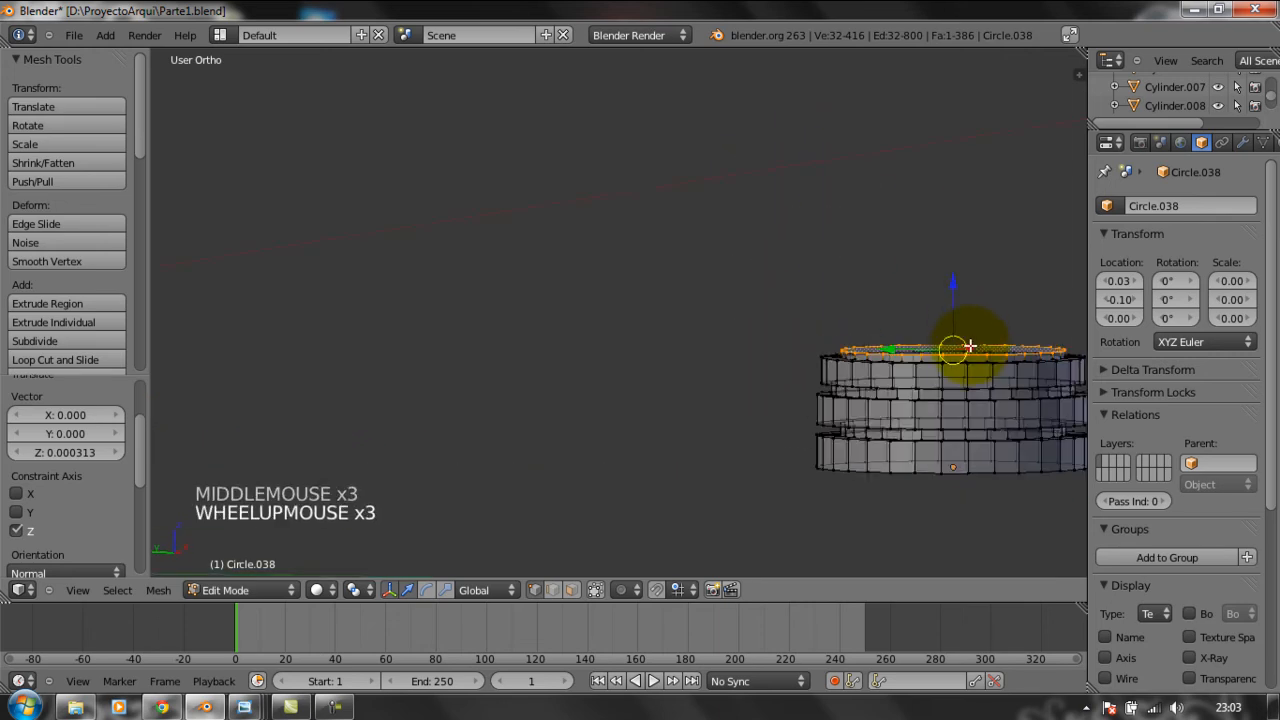
Extrude the ribbed cylinder's selected top inner edge loop again along its normal.
key("KP_8")
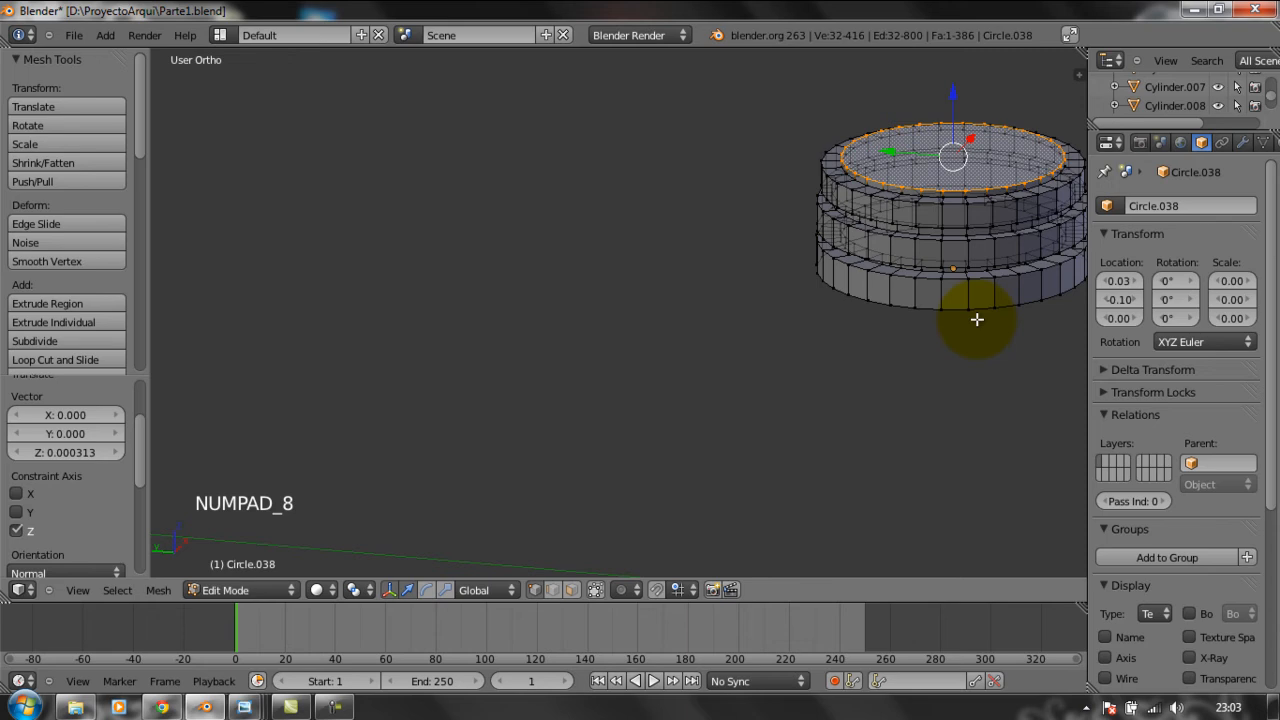
middle_click_drag(999, 324, 865, 349, "shift")
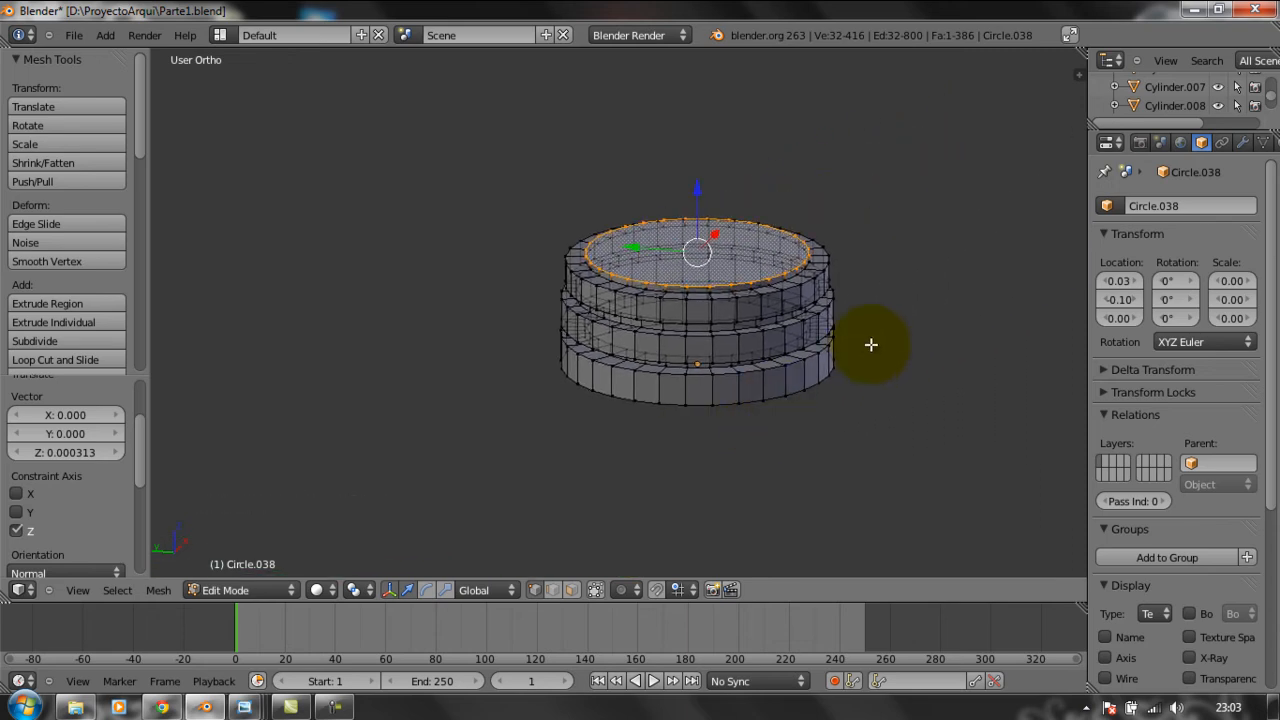
key("KP_8")
key("KP_8")
key("KP_2")
key("KP_2")
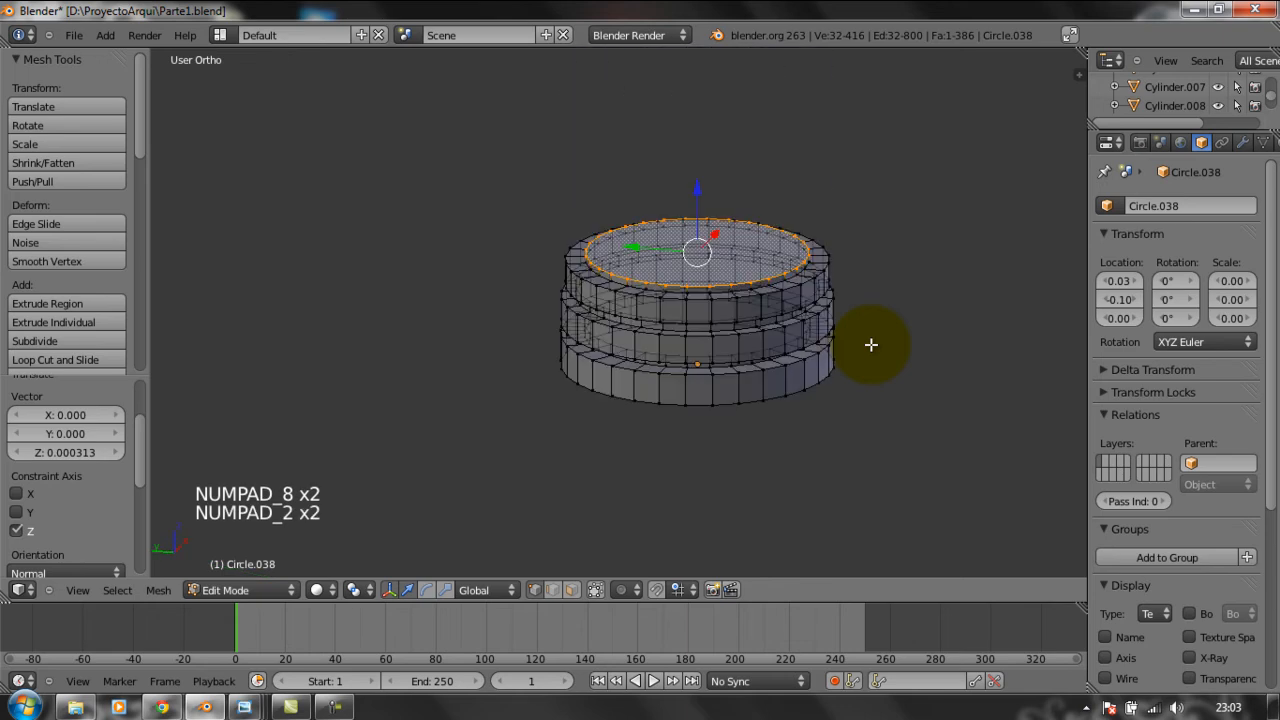
key("e")
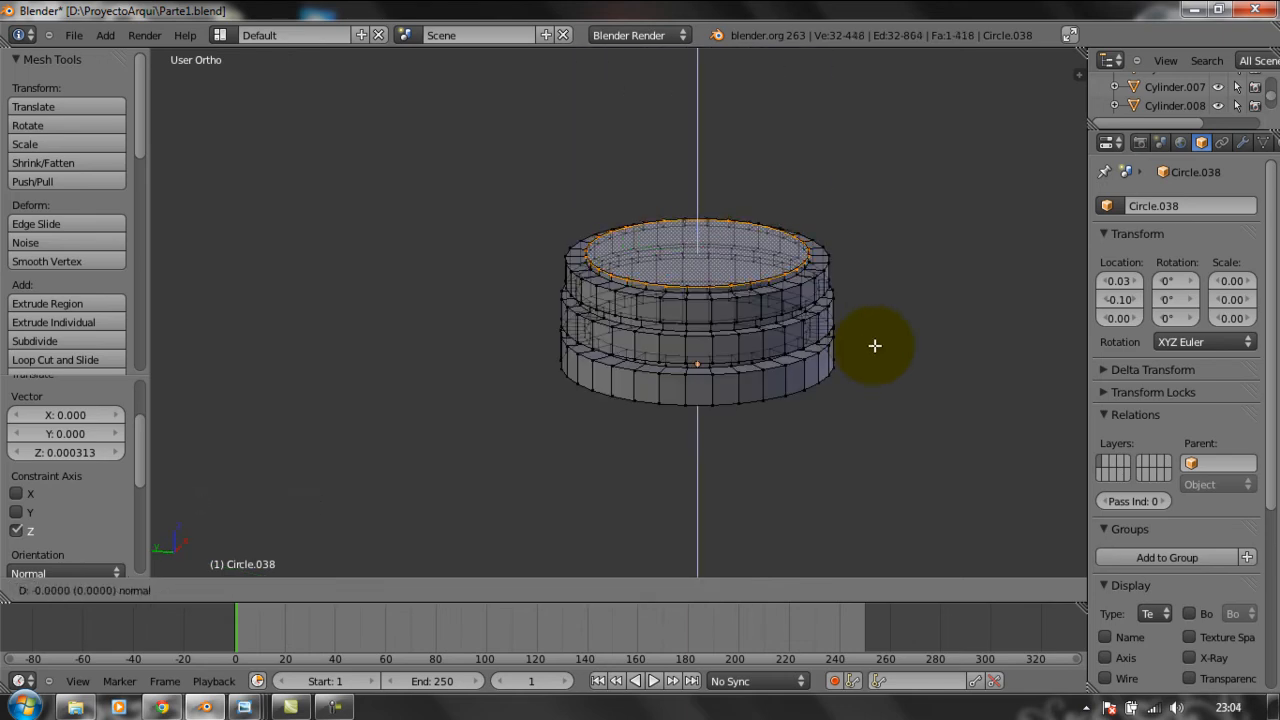
right_click(875, 345)
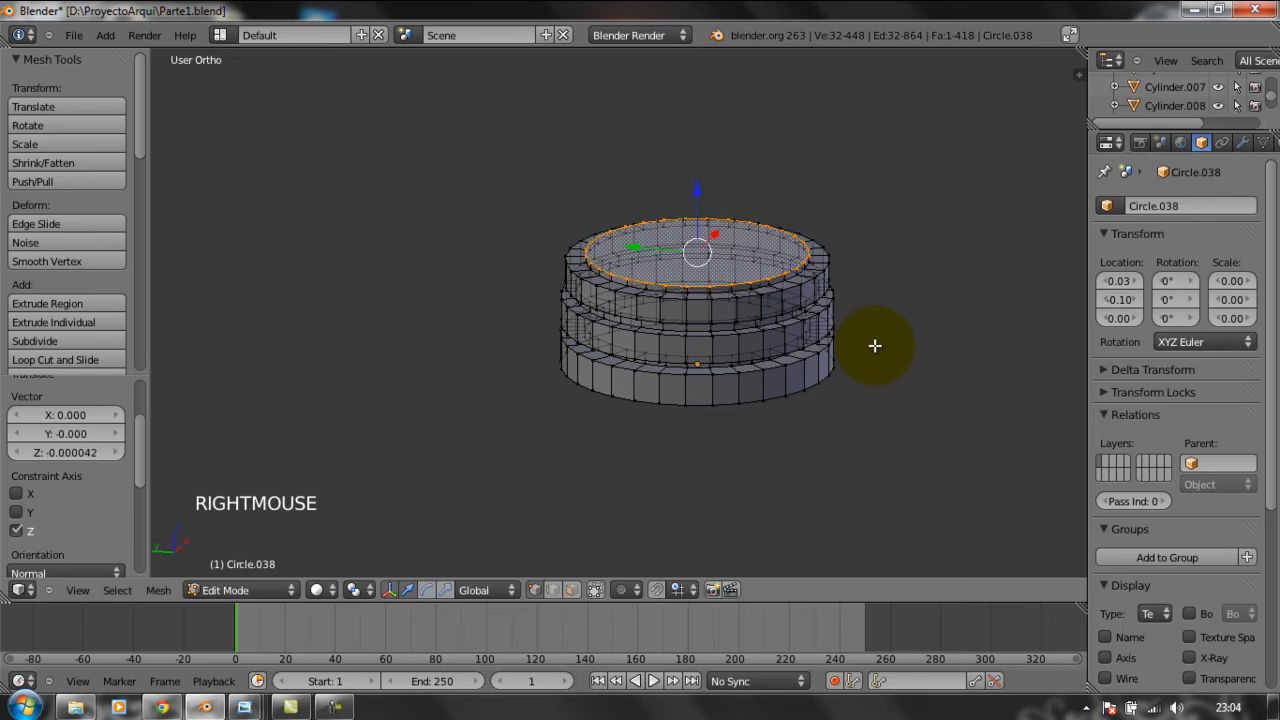
key("e")
left_click(861, 323)
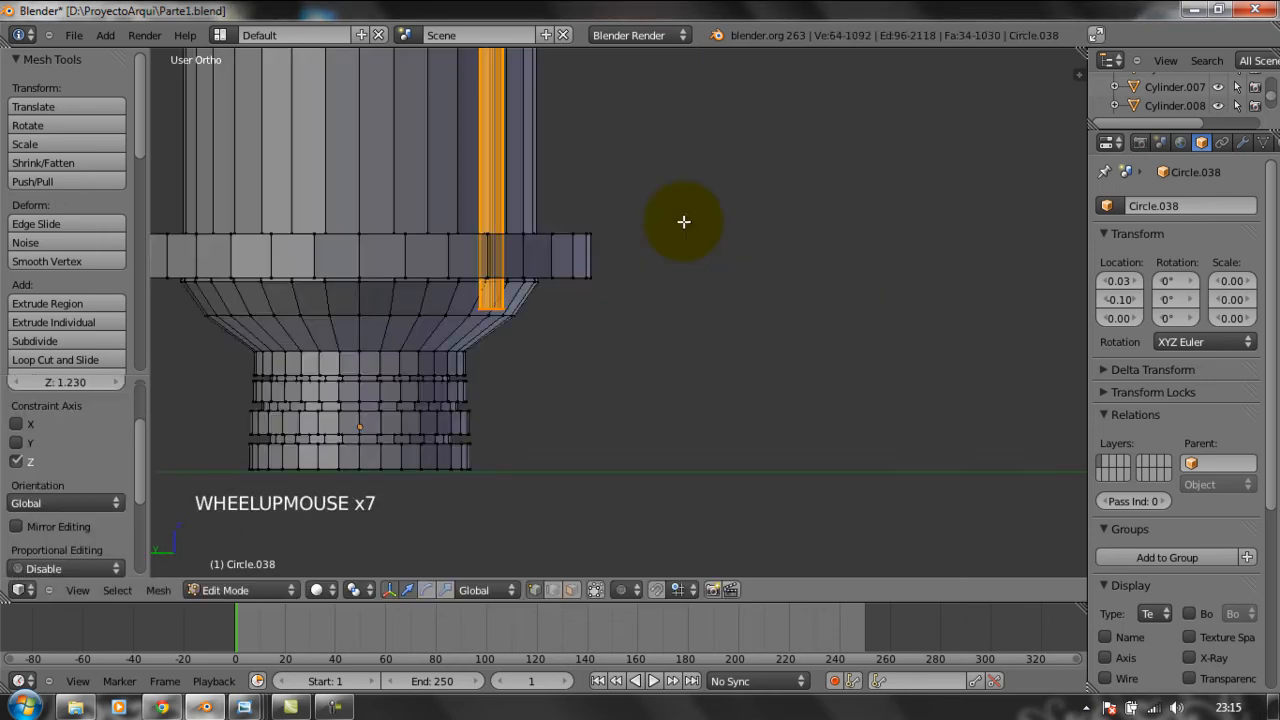
Duplicate the selected vertical rod and move the copy along X to the opposite side of the cylinder's flange.
middle_click_drag(686, 220, 861, 463)
middle_click_drag(831, 360, 783, 363)
scroll(777, 358, "down", 4)
key("KP_7")
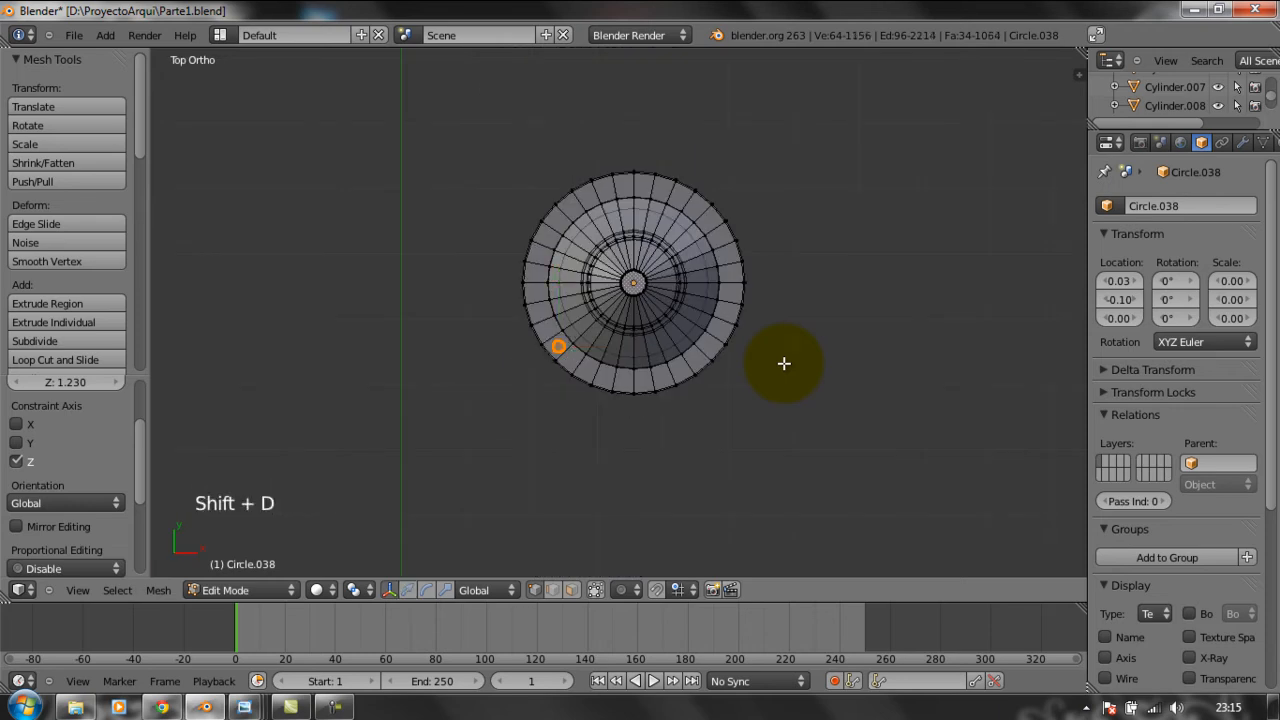
key("shift+d")
right_click(940, 348)
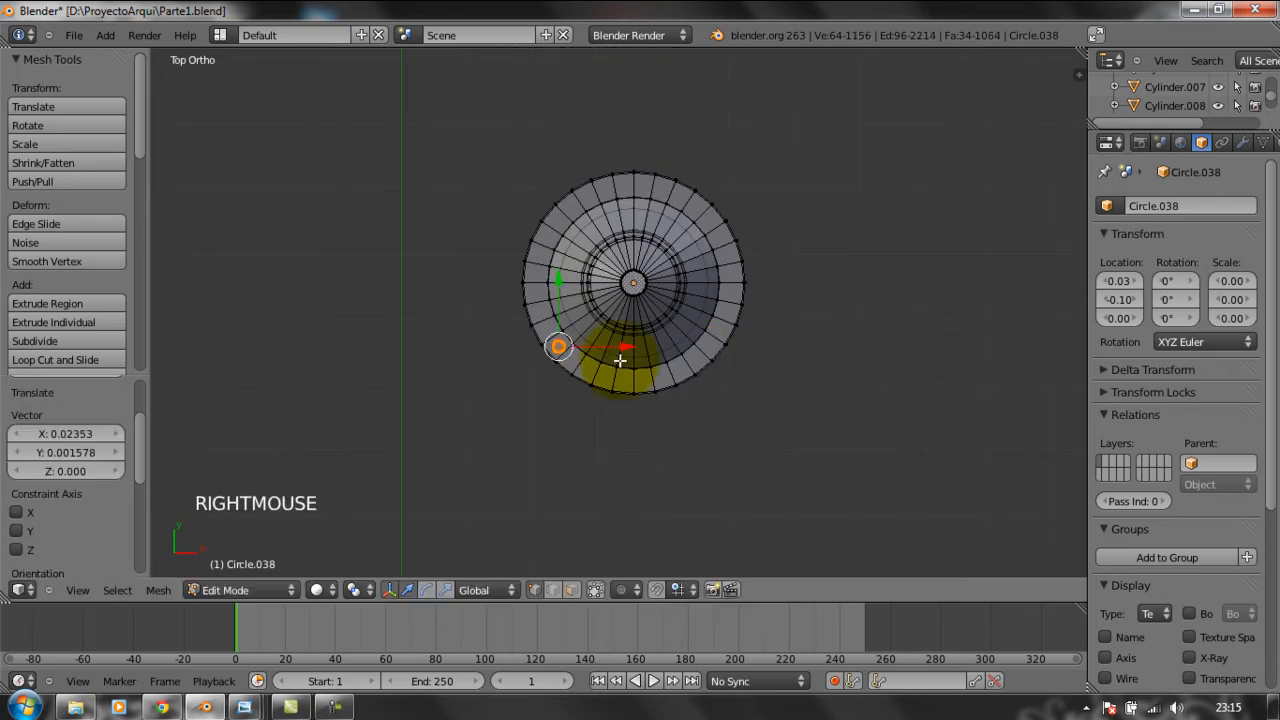
left_click_drag(623, 349, 778, 361)
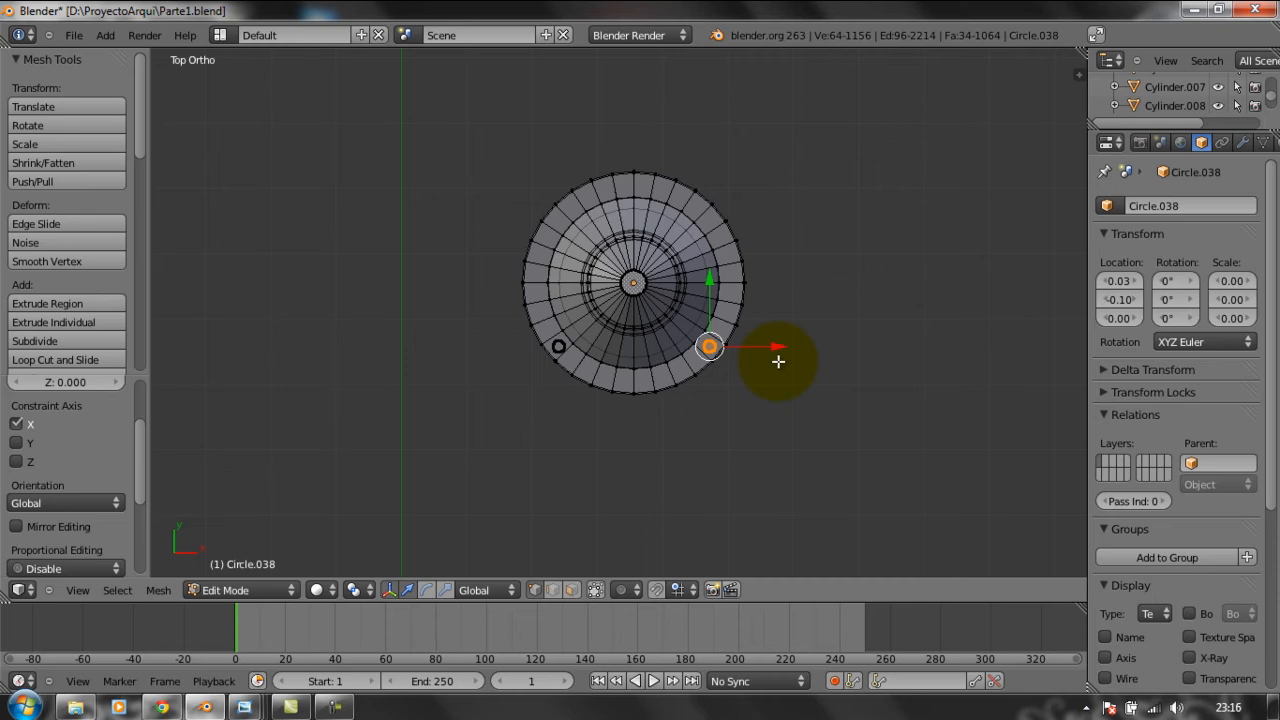
Duplicate the second rod and move the copy along Y to the flange's upper corner as seen from above.
key("shift+d")
right_click(808, 283)
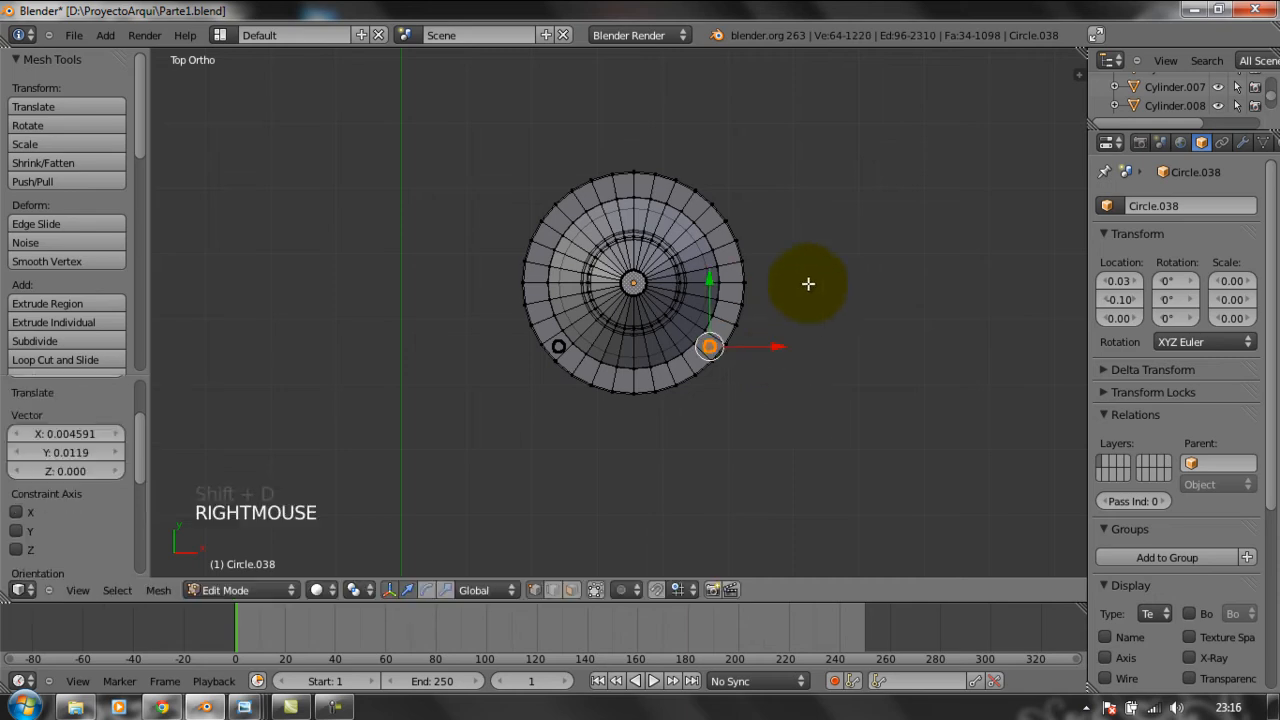
left_click_drag(707, 285, 736, 162)
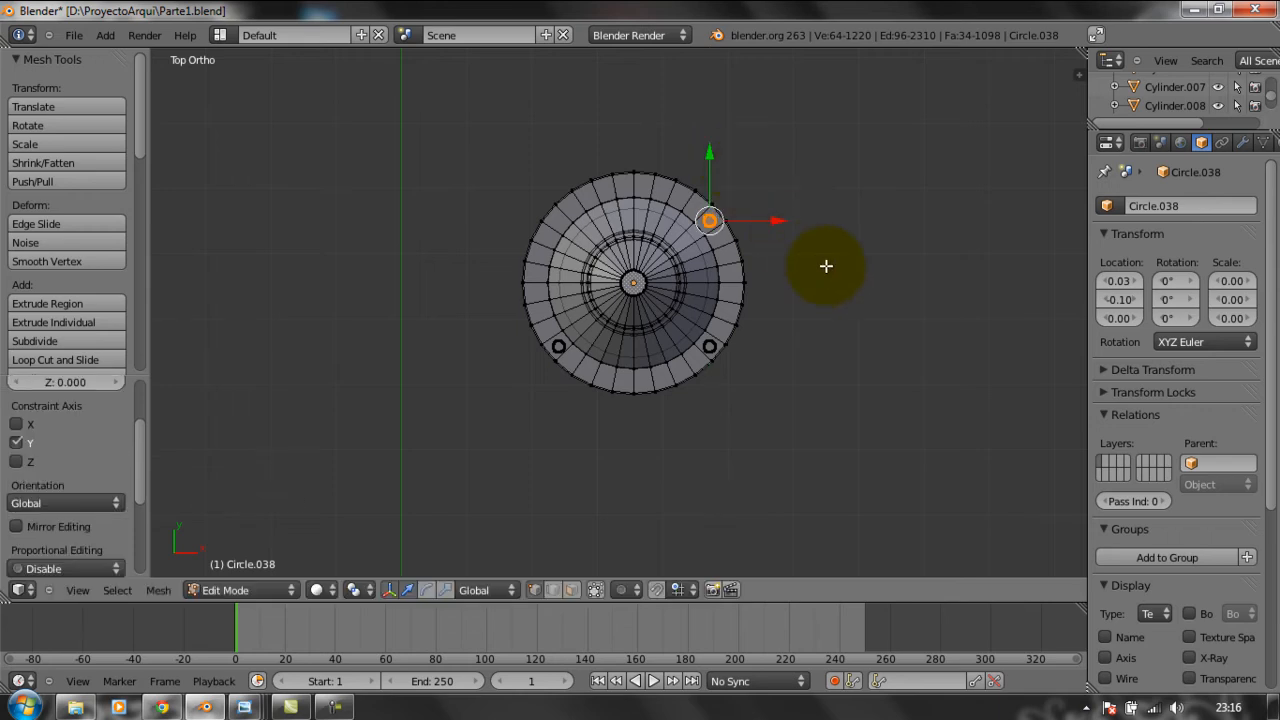
Duplicate the third rod and move the copy along negative X to complete the square of four rods around the cylinder.
key("shift+d")
right_click(686, 223)
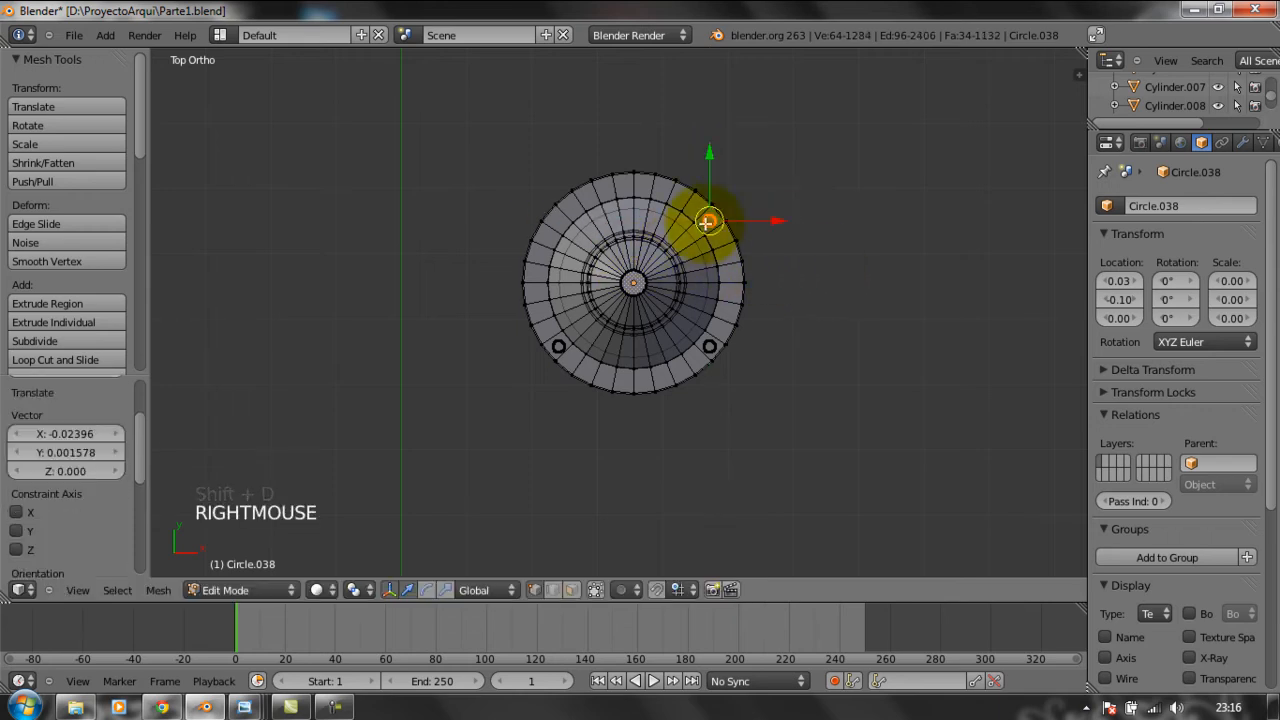
left_click_drag(773, 218, 557, 220)
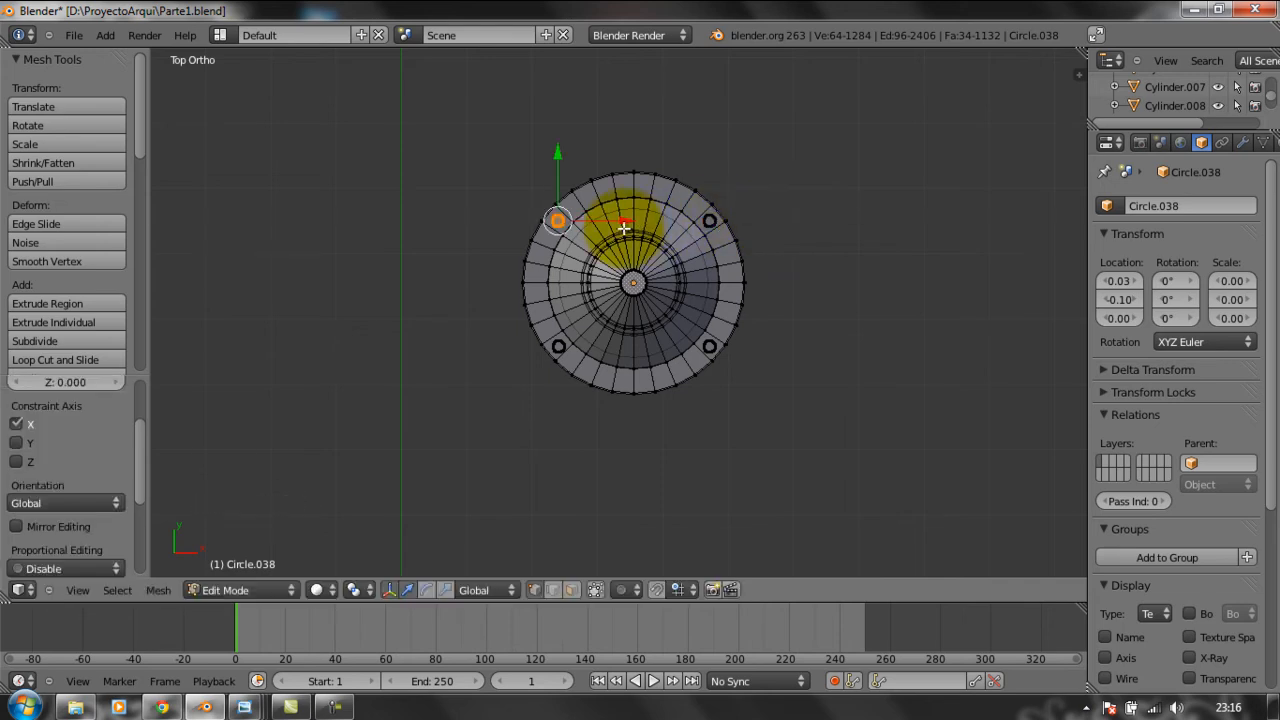
right_click(779, 399)
middle_click_drag(646, 394, 820, 251)
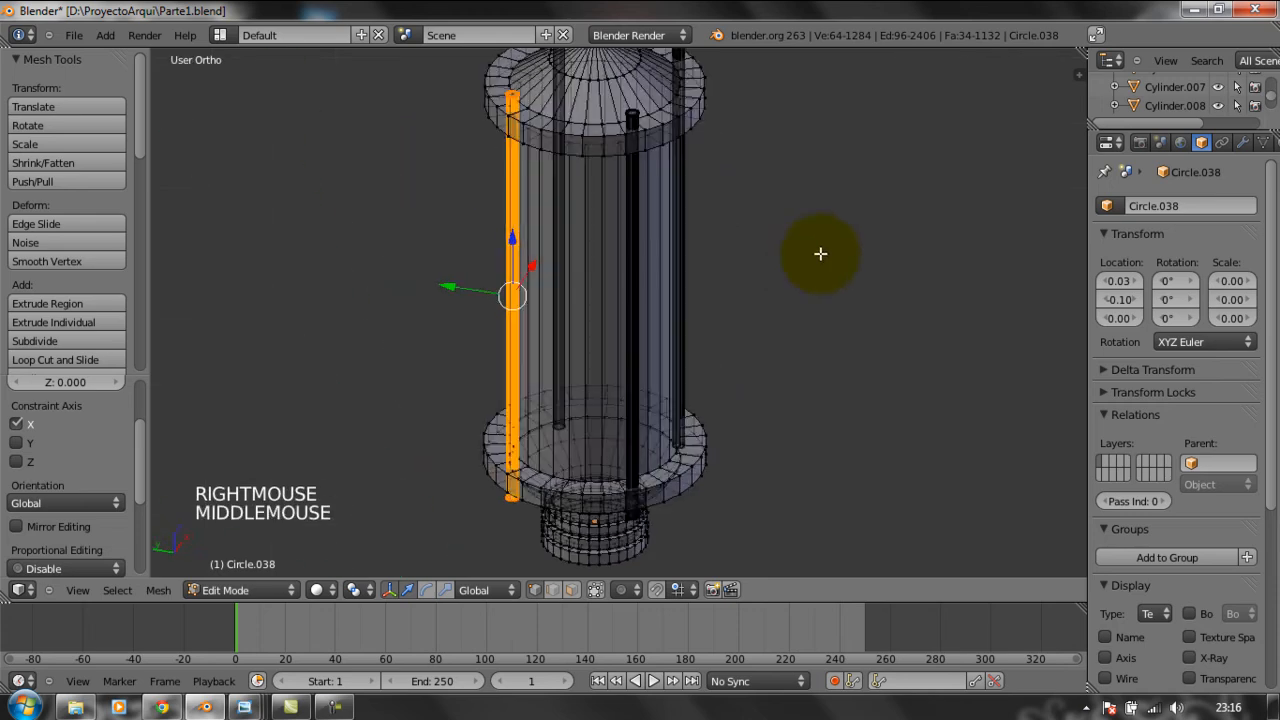
scroll(796, 295, "up", 2)
scroll(796, 295, "down", 3)
middle_click_drag(768, 337, 797, 266)
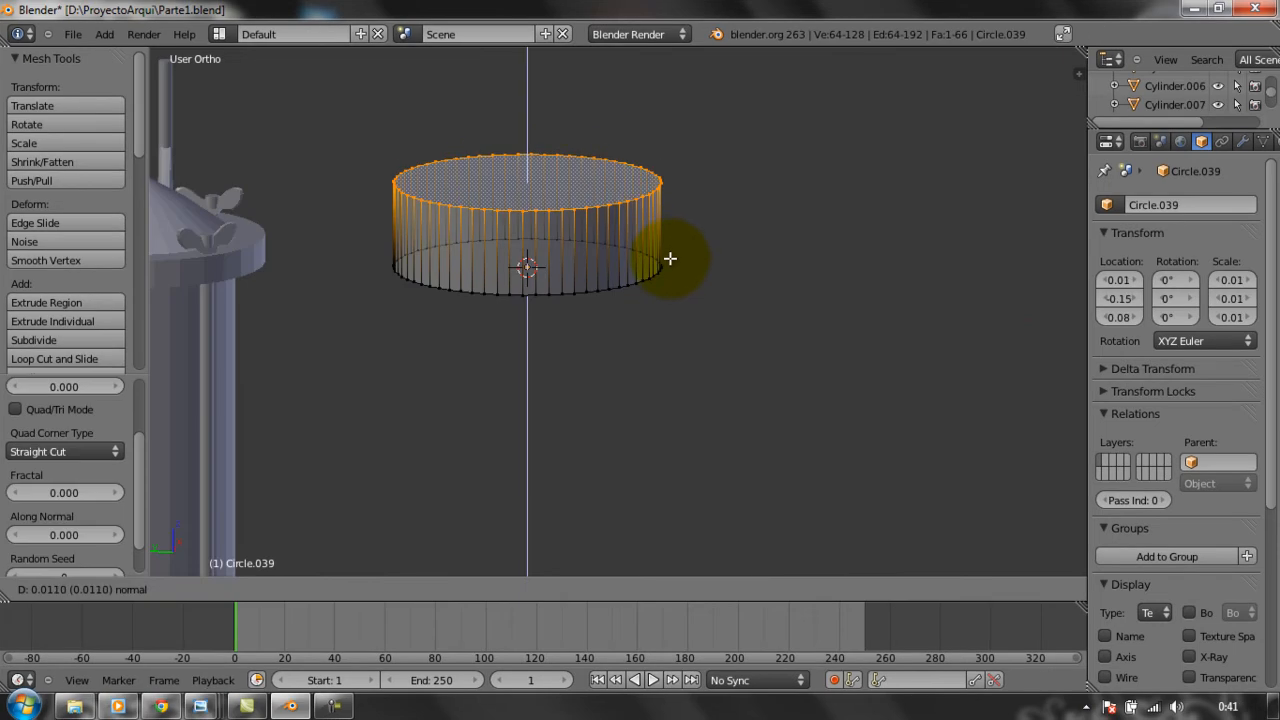
Extrude the new circle upward 0.011 along Z, and extrude its top loop in place, scaled inward to about 0.842.
left_click(670, 258)
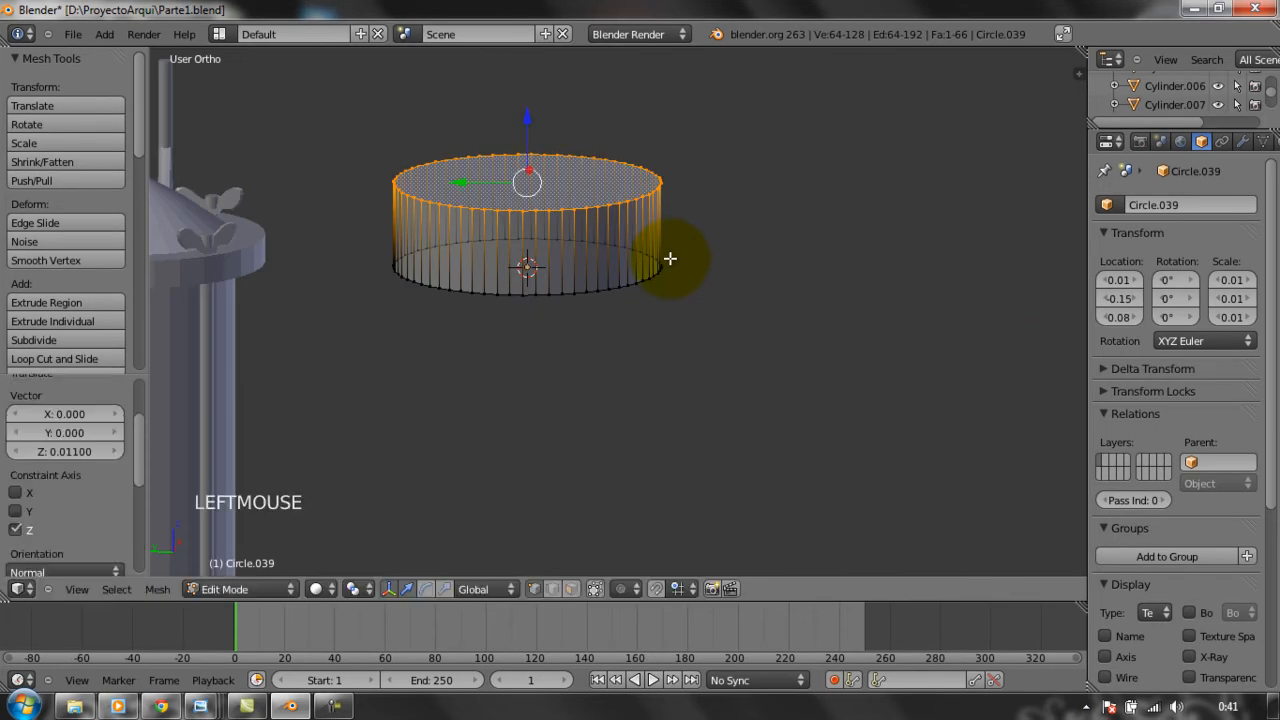
key("e")
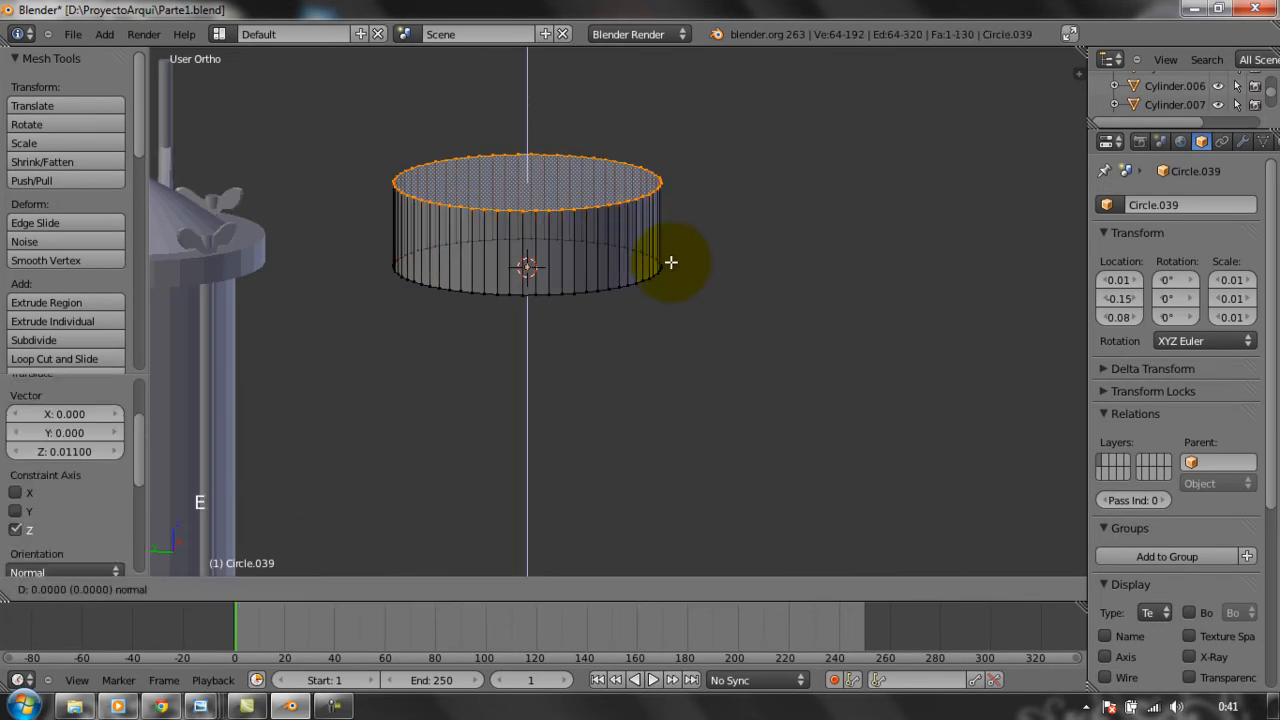
left_click(670, 262)
key("s")
key("s")
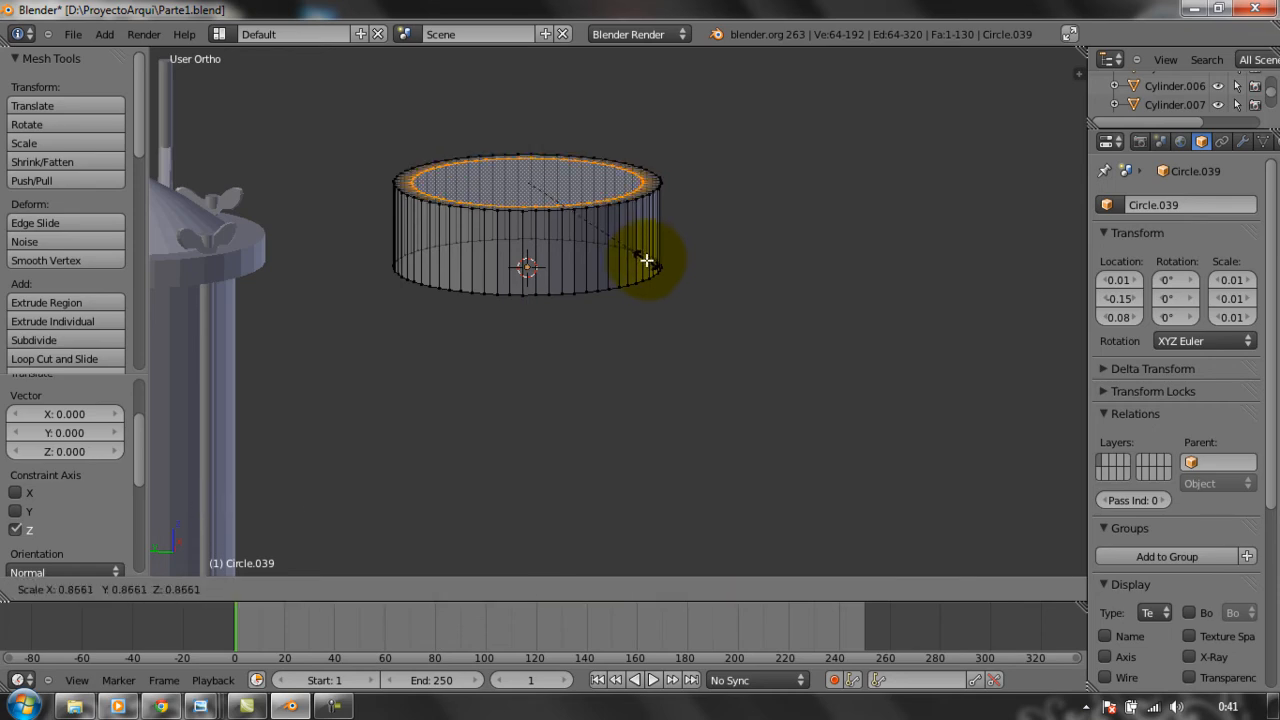
left_click(642, 261)
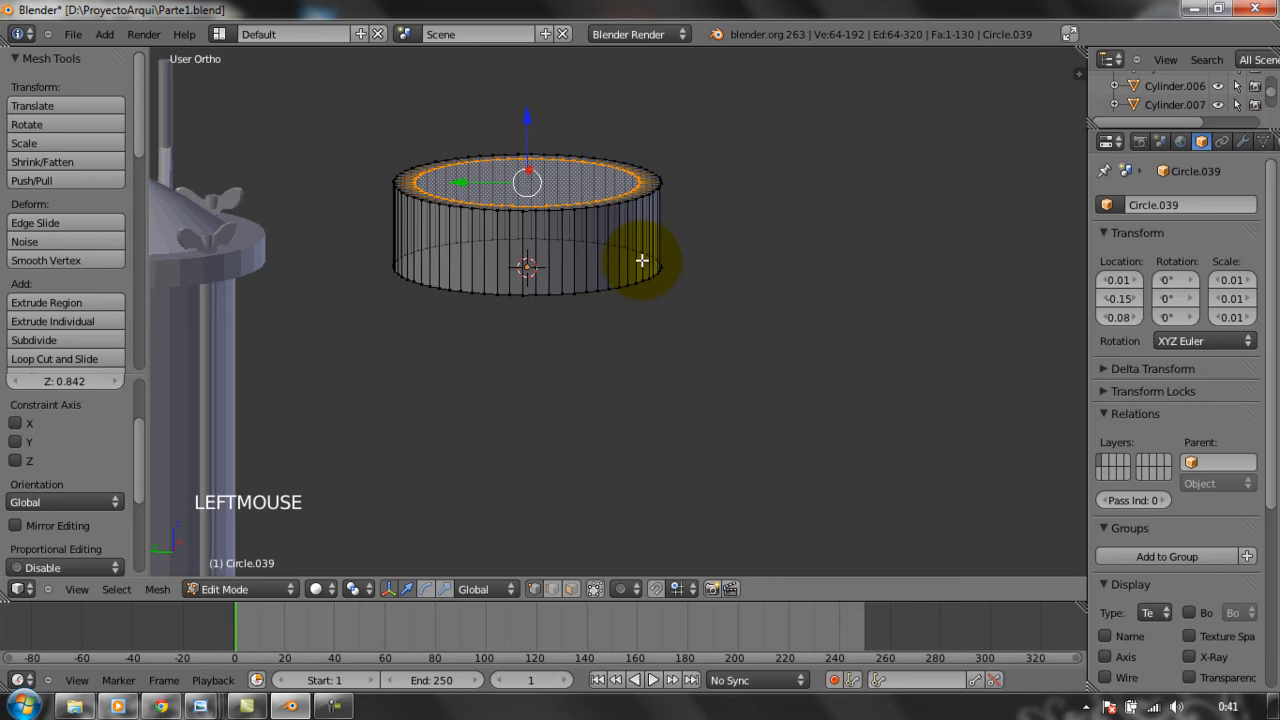
key("e")
key("e")
left_click(642, 261)
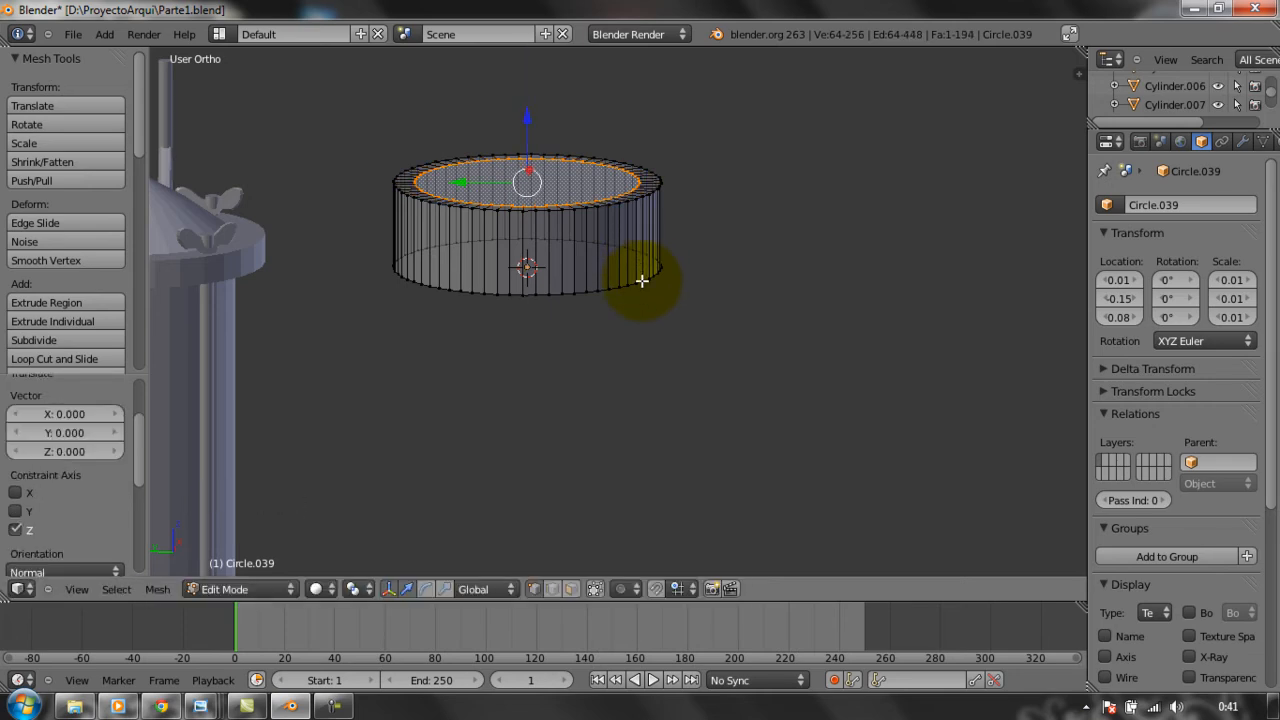
key("ctrl+z")
key("ctrl+z")
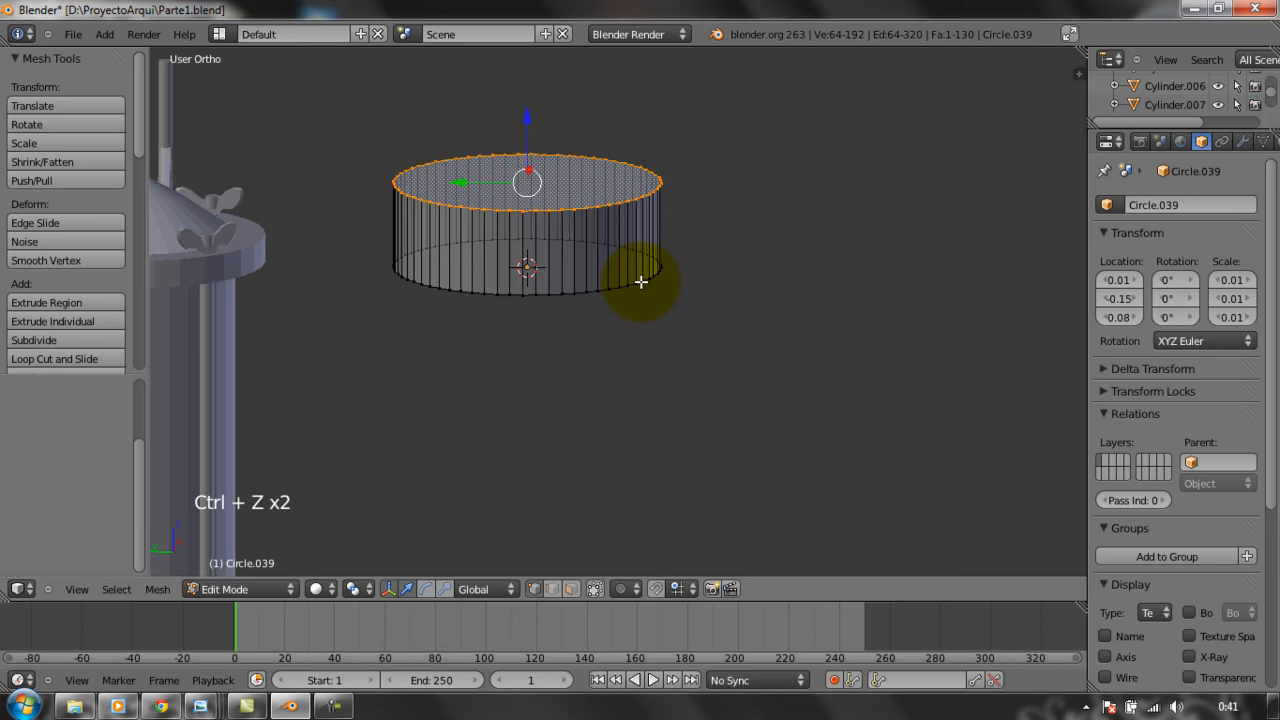
Extrude the cylinder's top edge loop in place and scale it inward to about 0.817 to form a flat rim.
key("e")
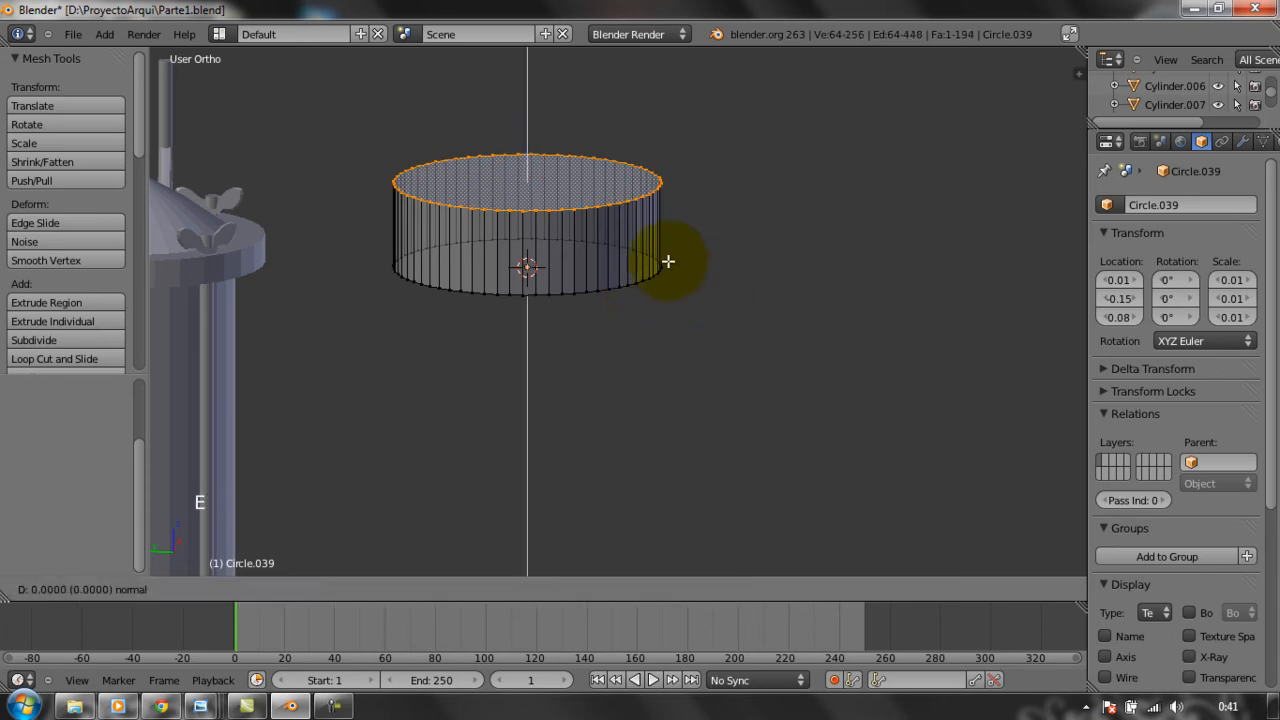
left_click(668, 261)
key("s")
key("s")
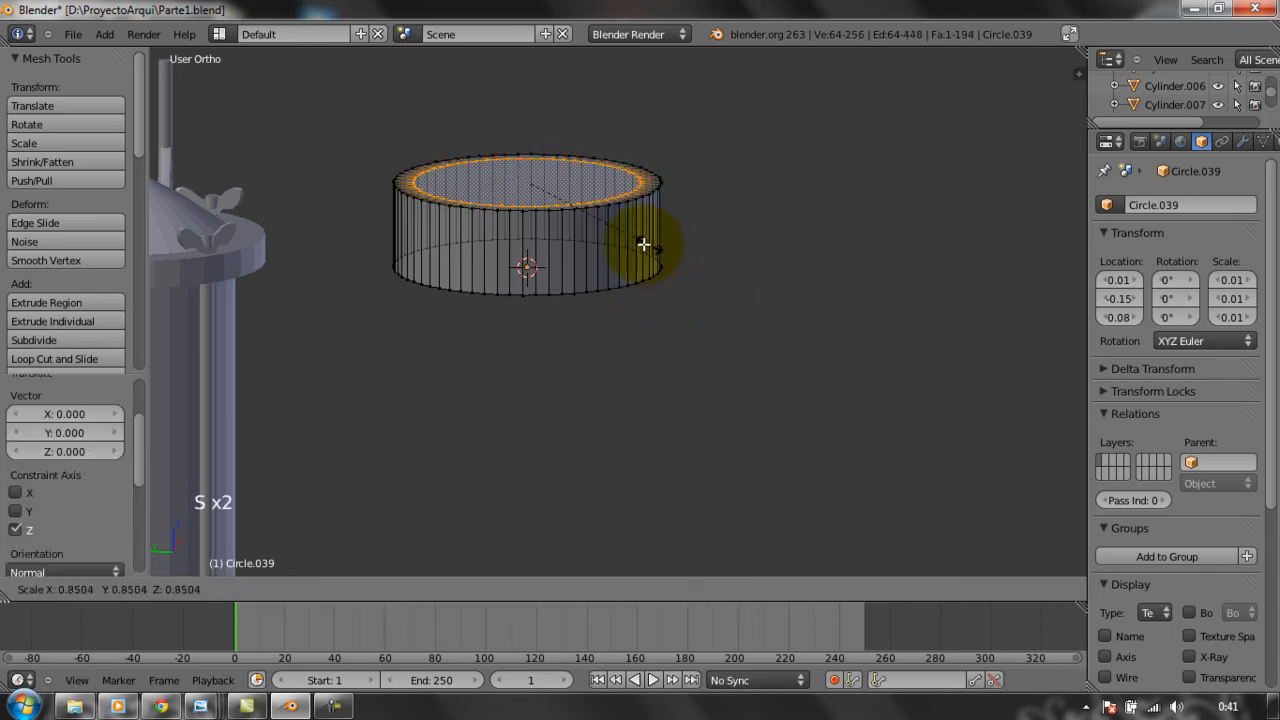
left_click(643, 244)
Extrude the inner edge loop of the rim downward by about 0.0044 to form the inner wall.
middle_click_drag(660, 231, 671, 303)
scroll(671, 303, "up", 1)
scroll(671, 303, "down", 1)
scroll(671, 303, "up", 1)
scroll(672, 303, "up", 1)
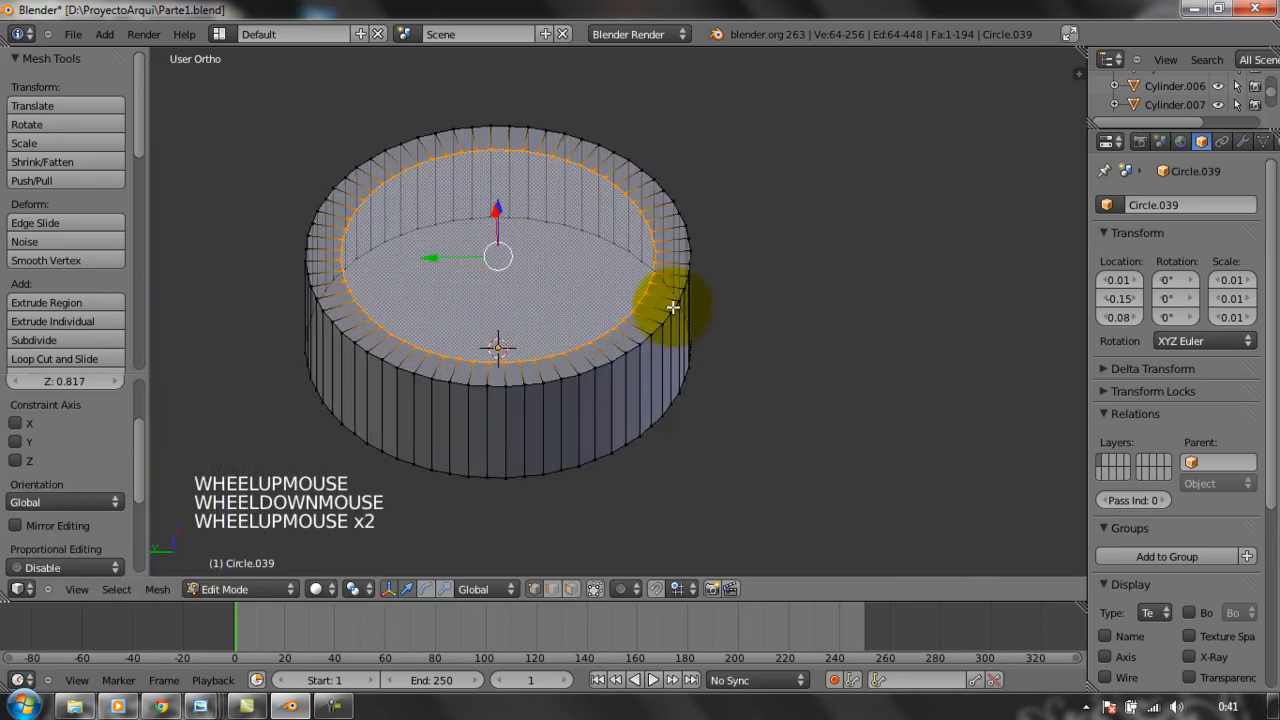
key("e")
key("e")
key("e")
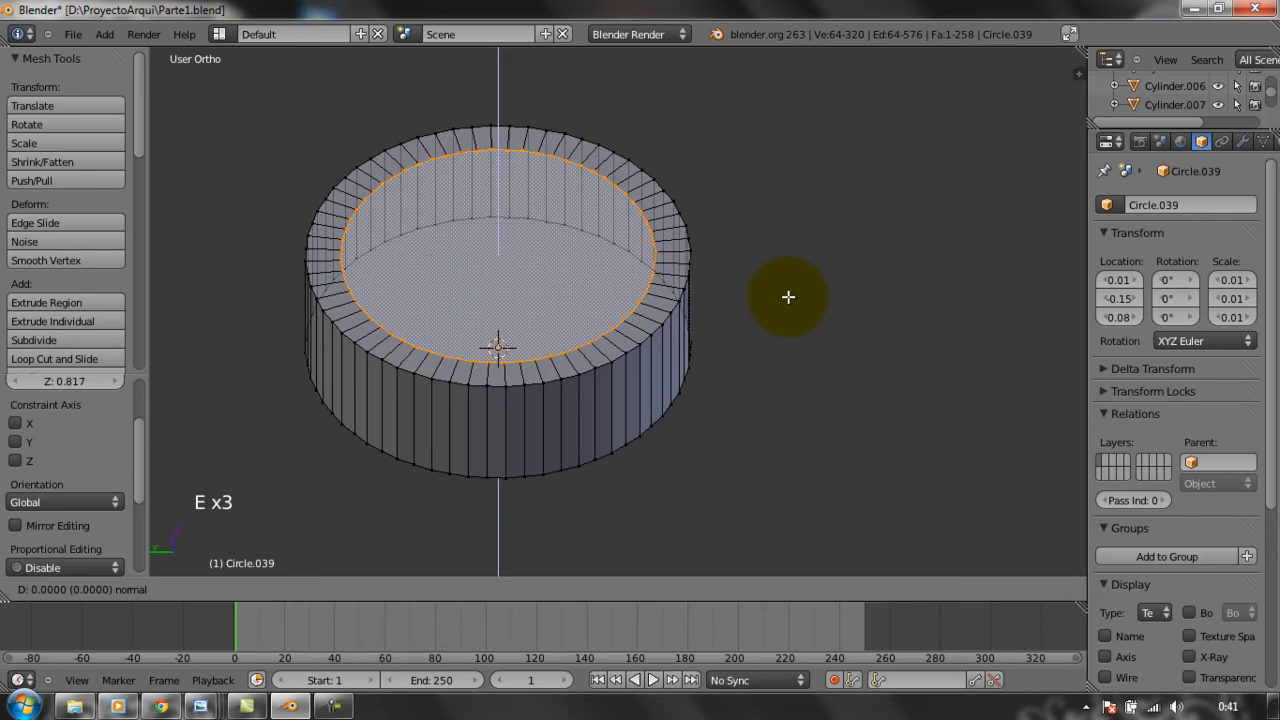
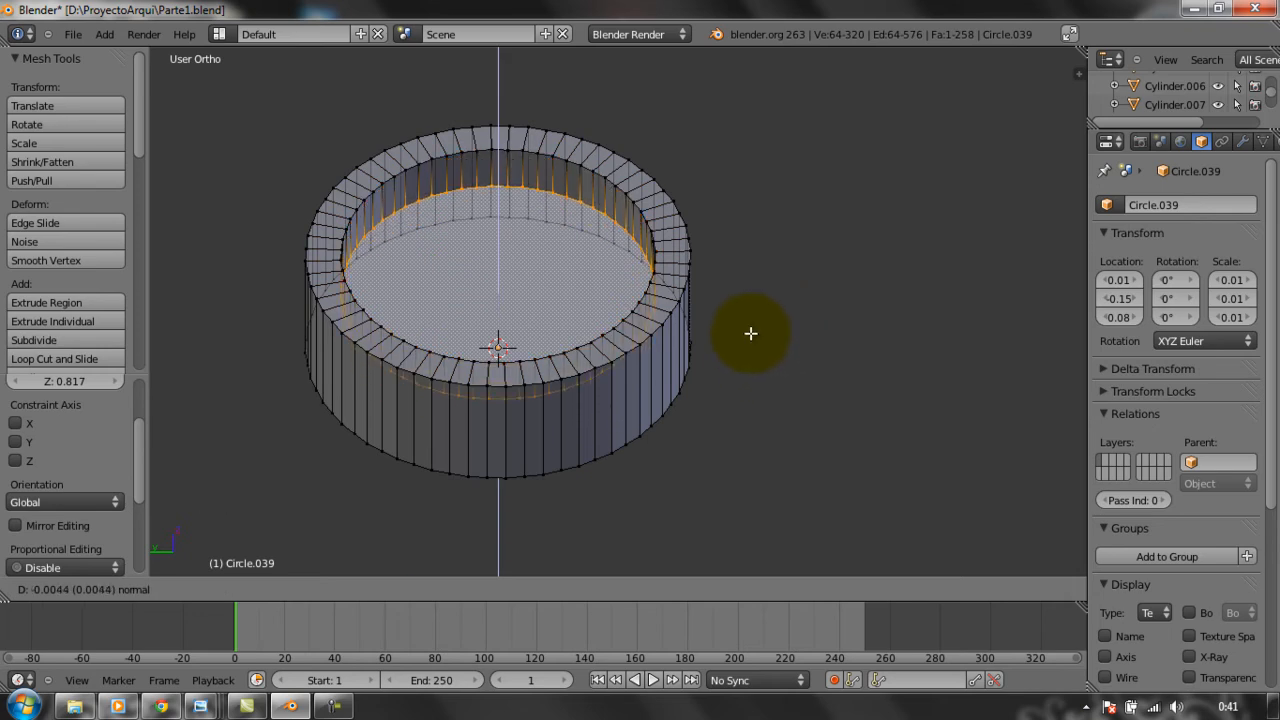
left_click(751, 333)
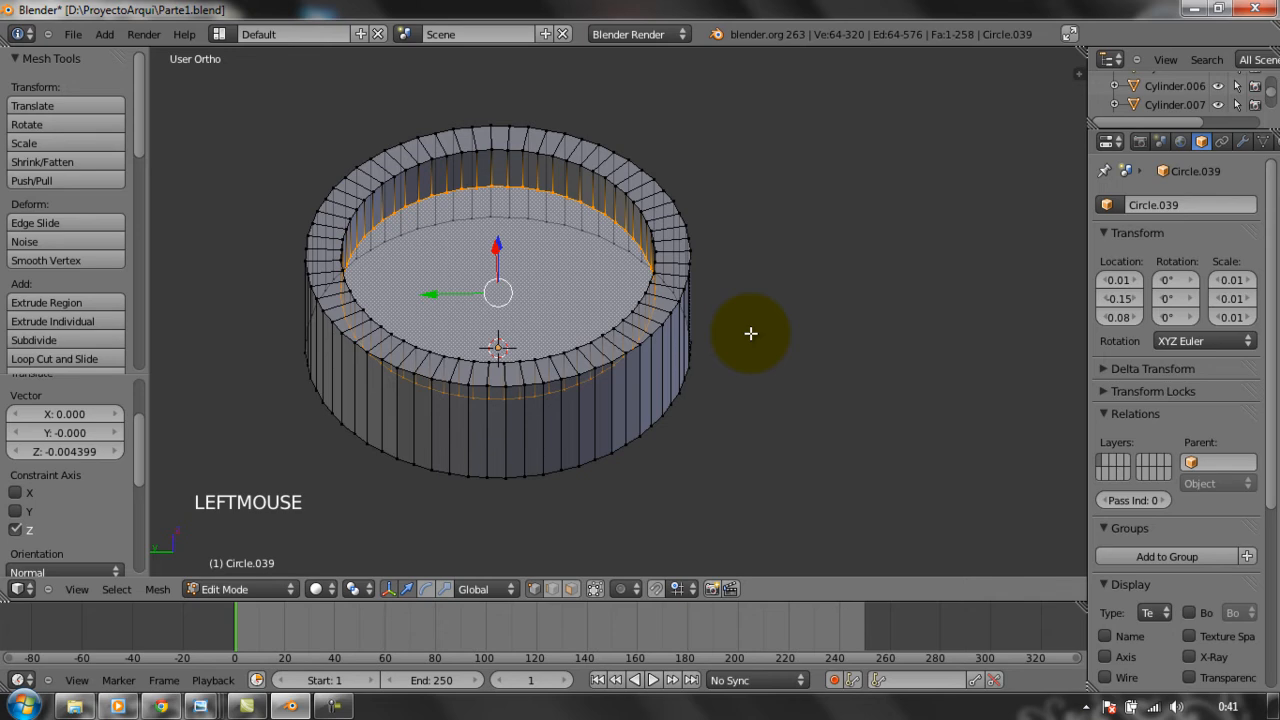
middle_click_drag(751, 334, 759, 448)
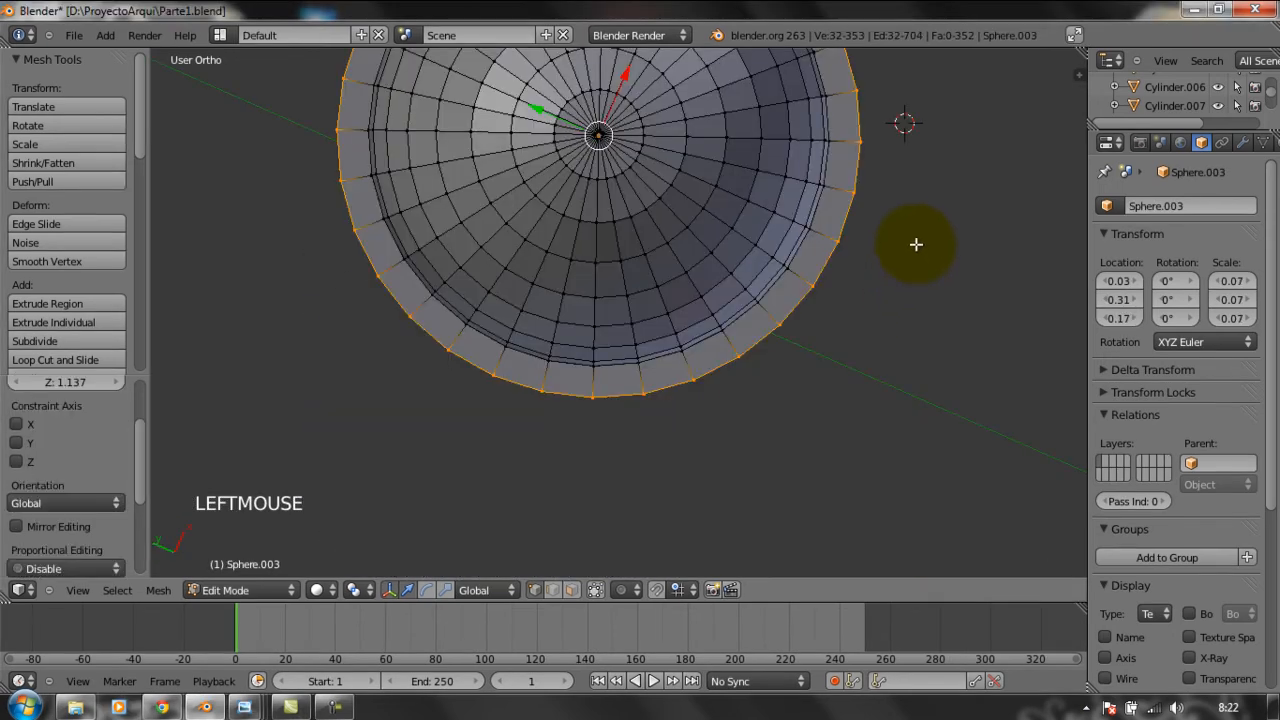
Extrude the outer edge loop of the dome's flange downward by about 0.011 to give the flange thickness.
middle_click_drag(916, 244, 917, 380, "shift")
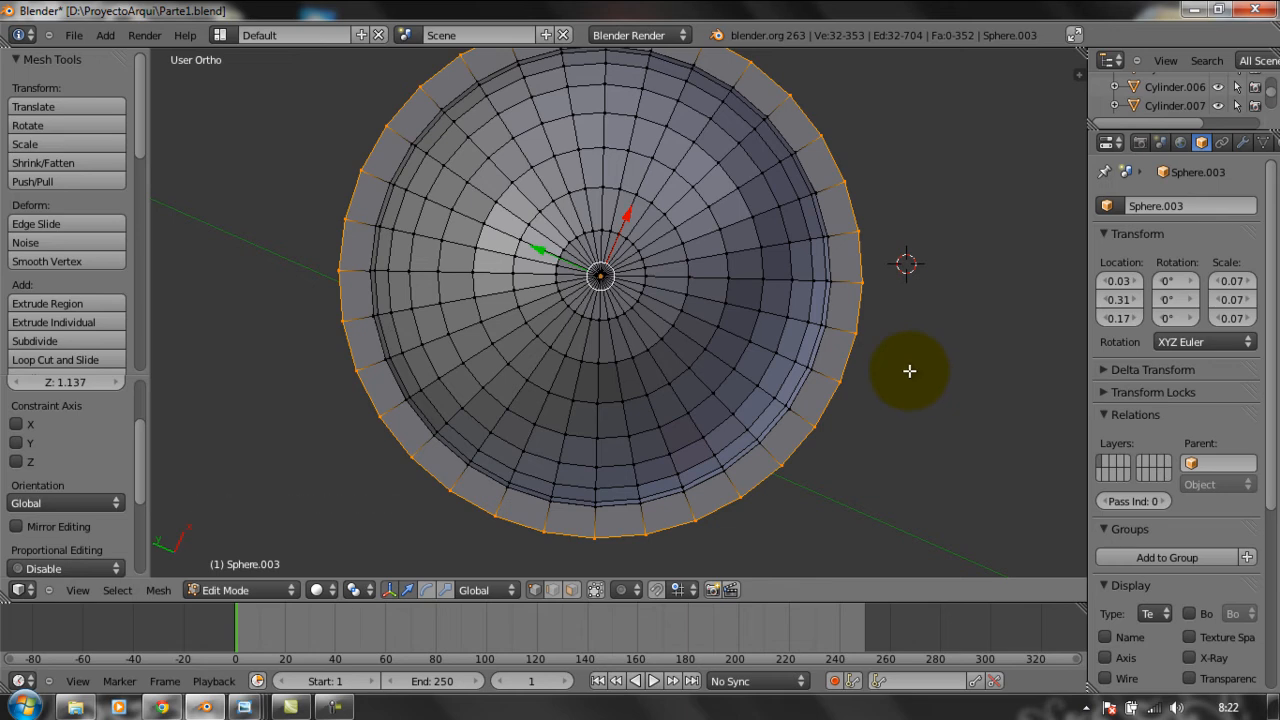
key("KP_2")
key("KP_2")
key("KP_2")
key("KP_2")
key("KP_2")
key("KP_2")
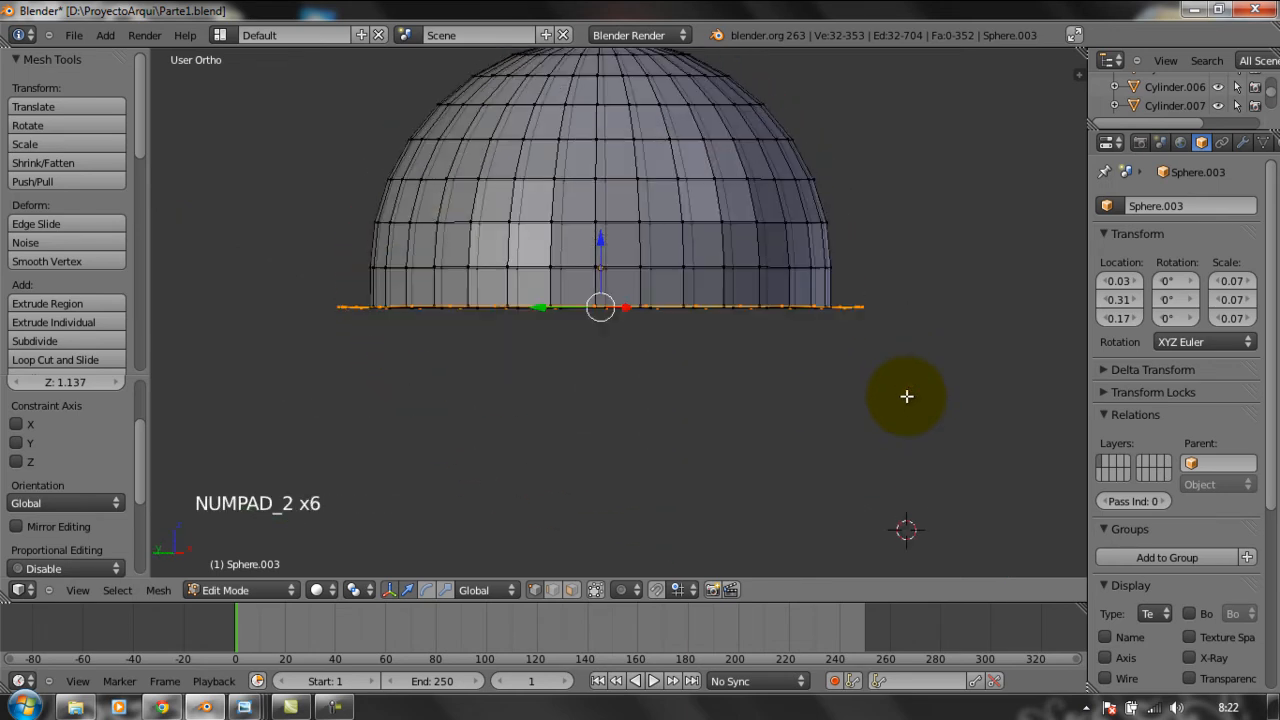
key("e")
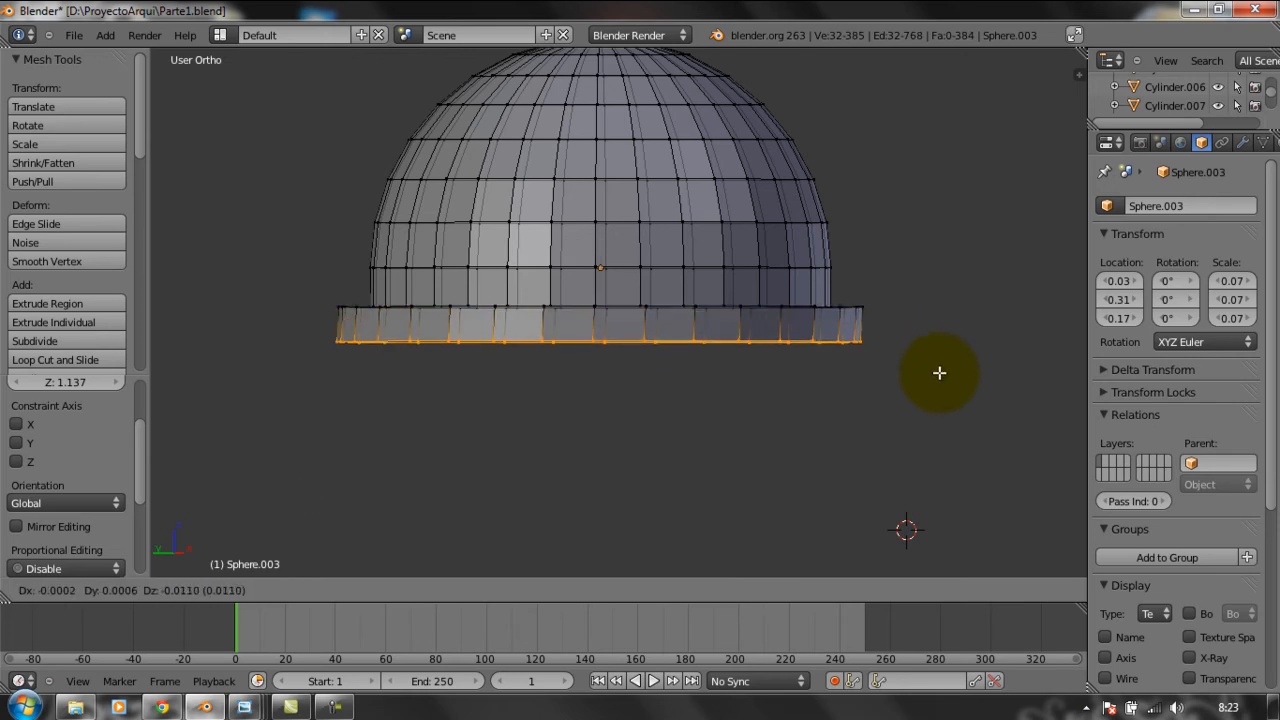
left_click(938, 374)
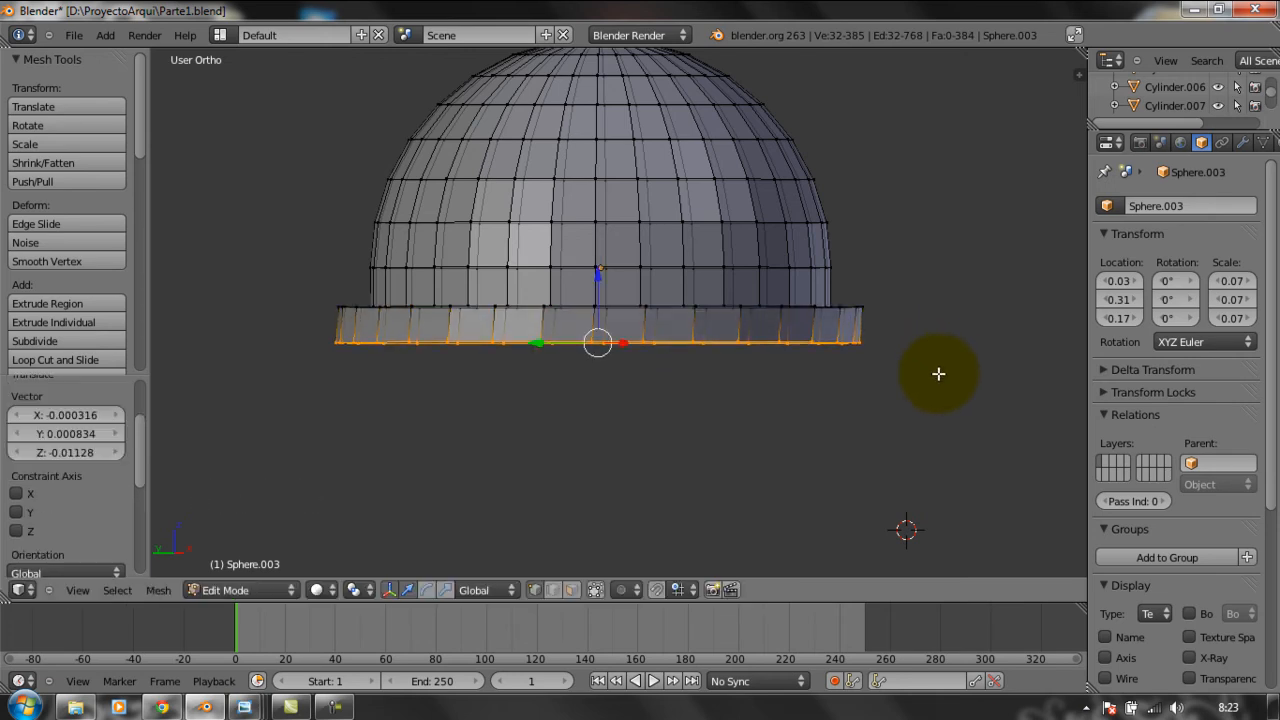
key("KP_8")
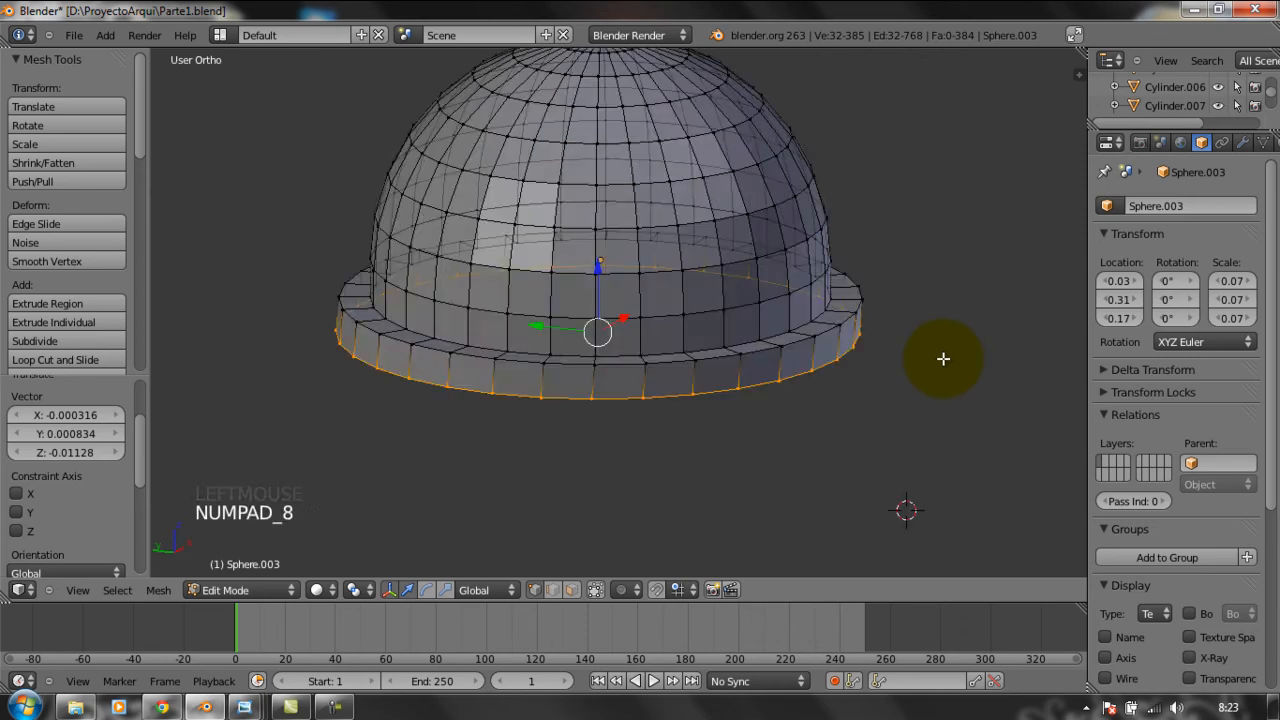
key("KP_8")
key("KP_8")
key("KP_8")
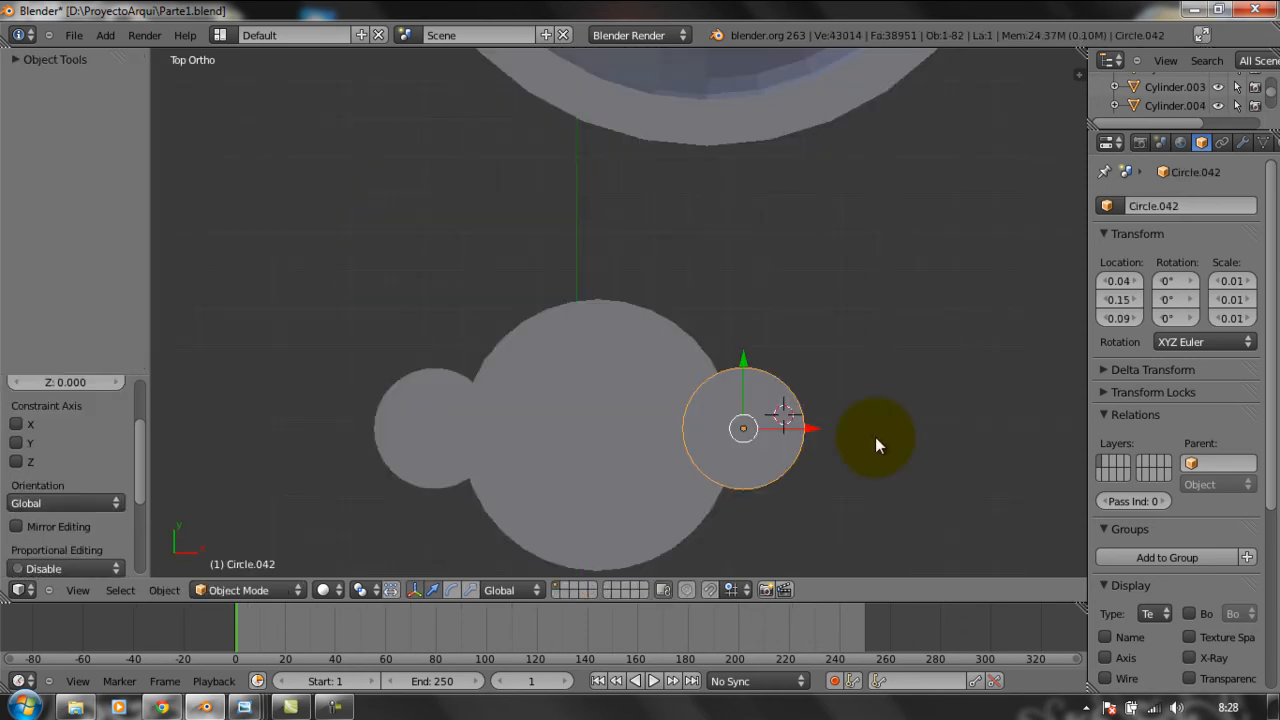
left_click(762, 450)
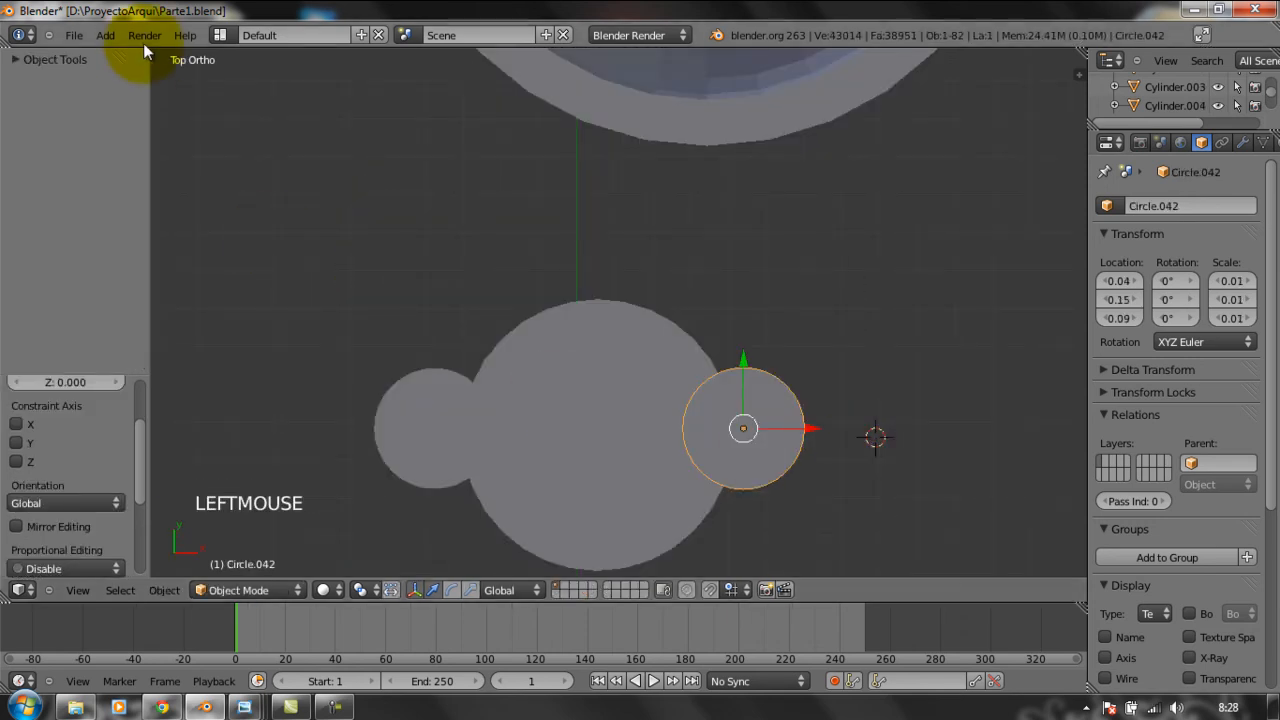
left_click(105, 35)
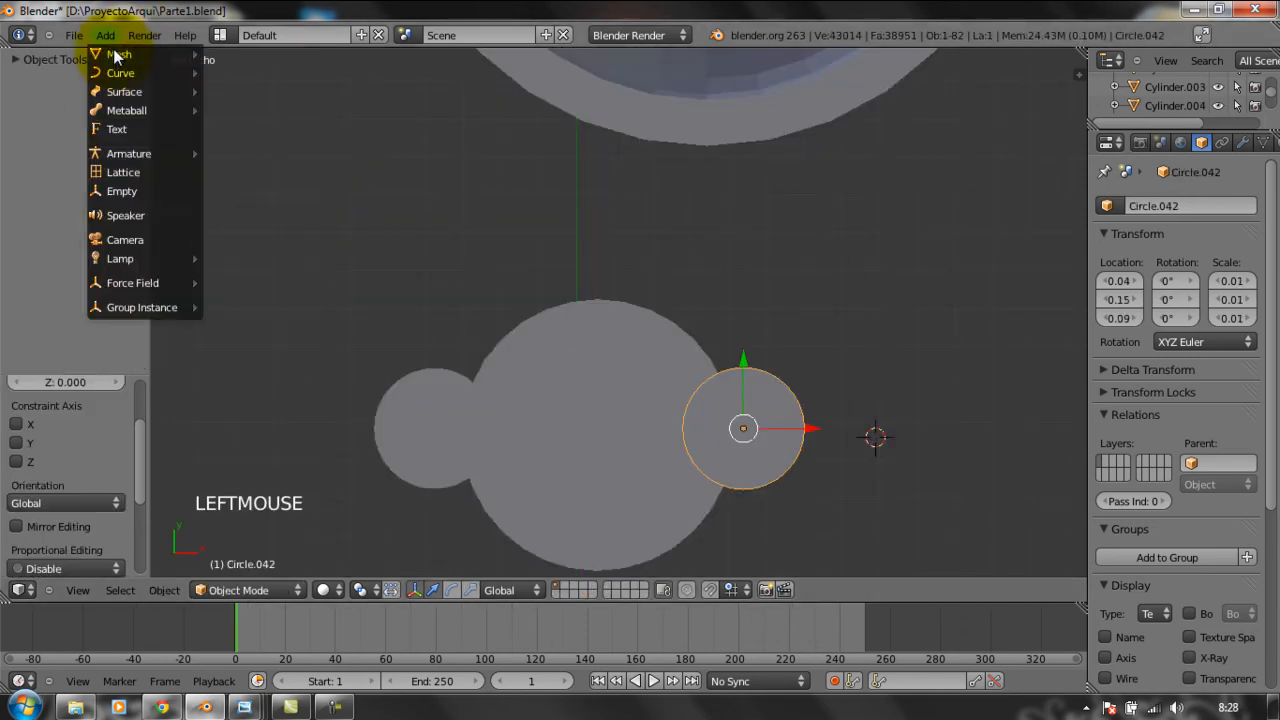
mouse_move(115, 56)
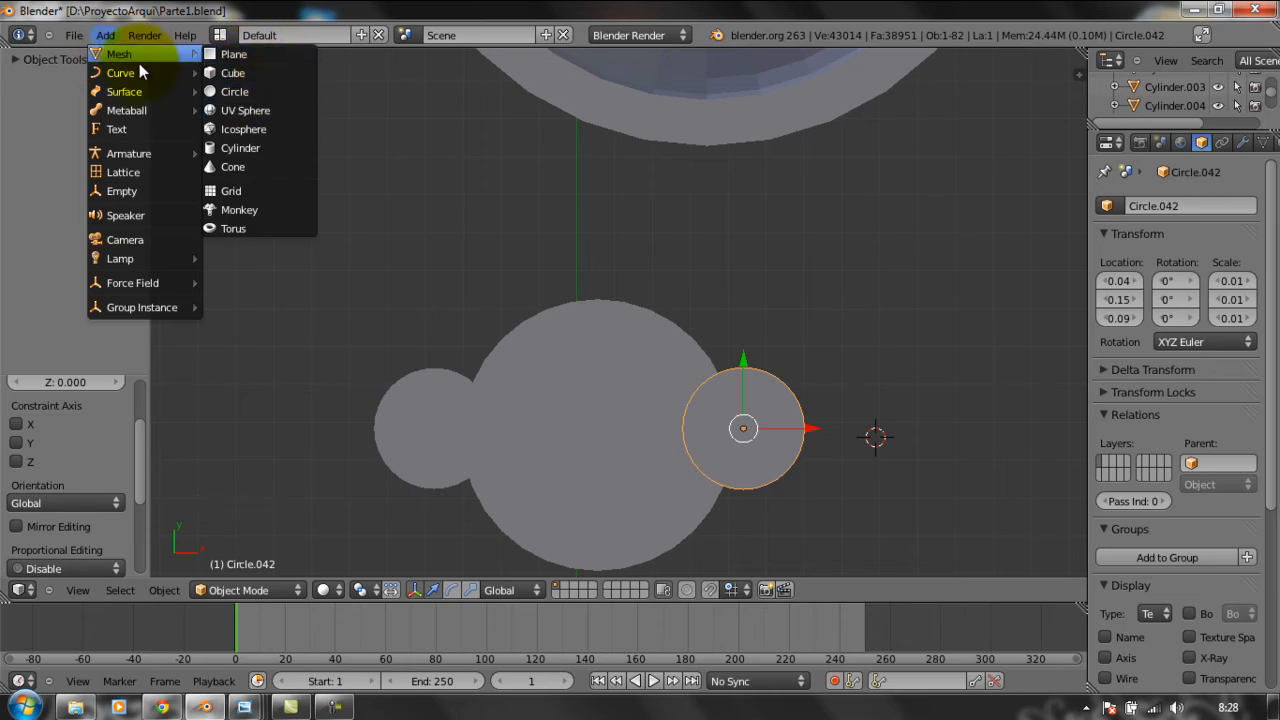
mouse_move(139, 78)
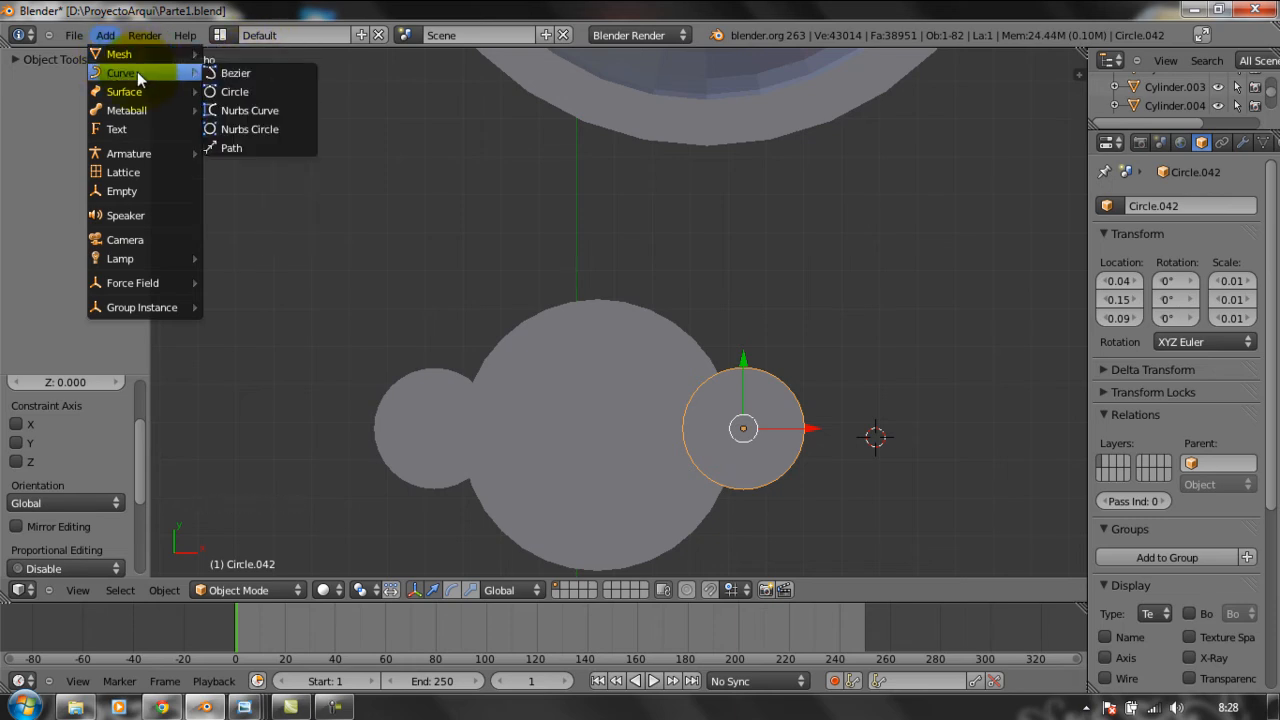
scroll(280, 310, "down", 4)
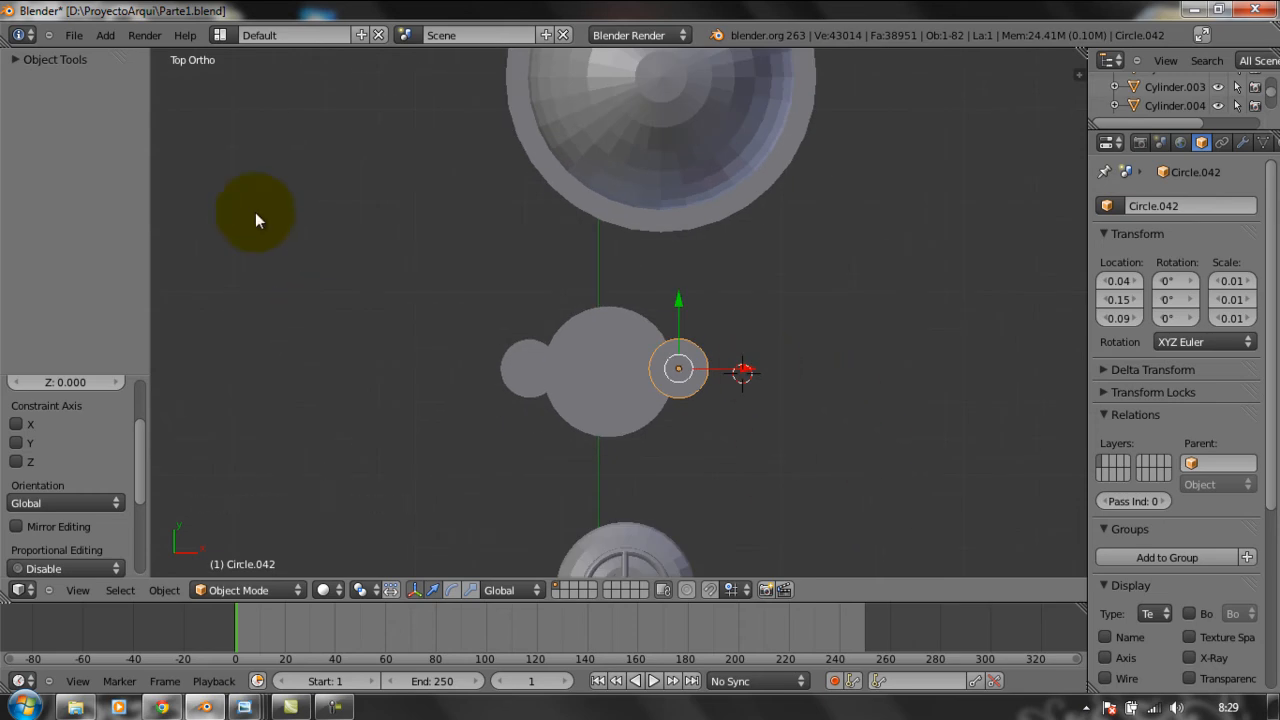
left_click(145, 35)
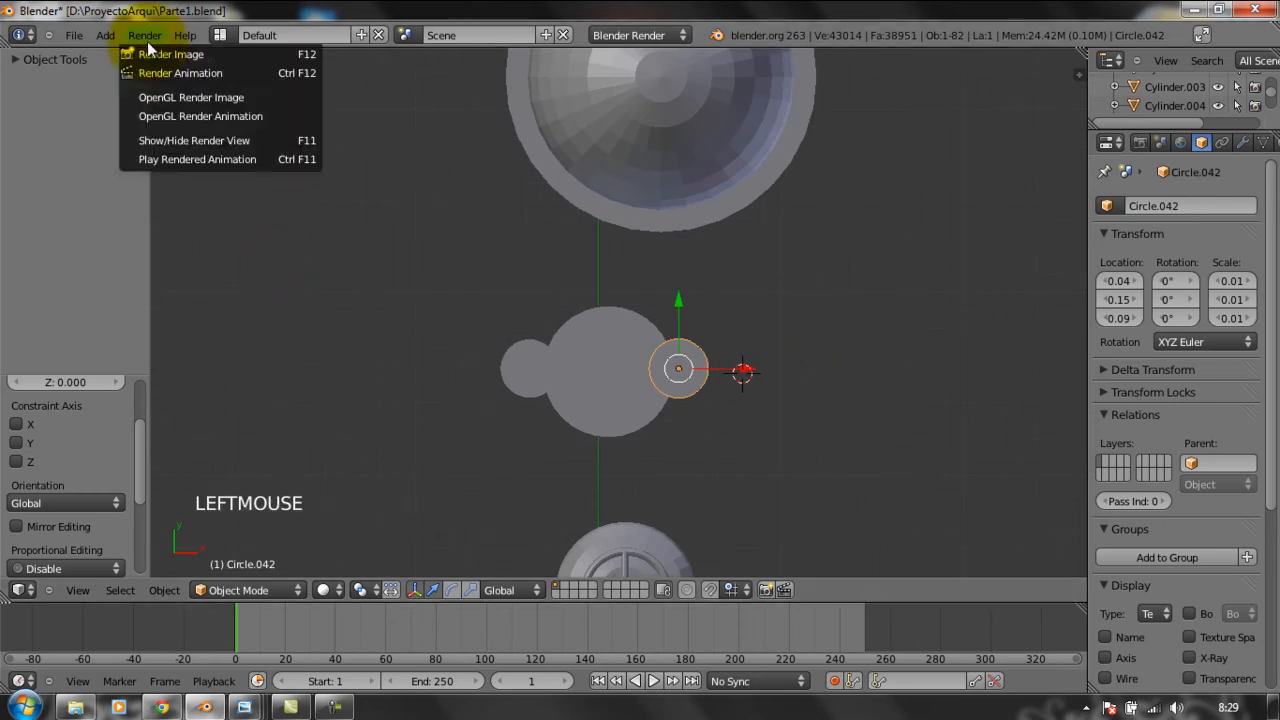
left_click(105, 36)
mouse_move(174, 54)
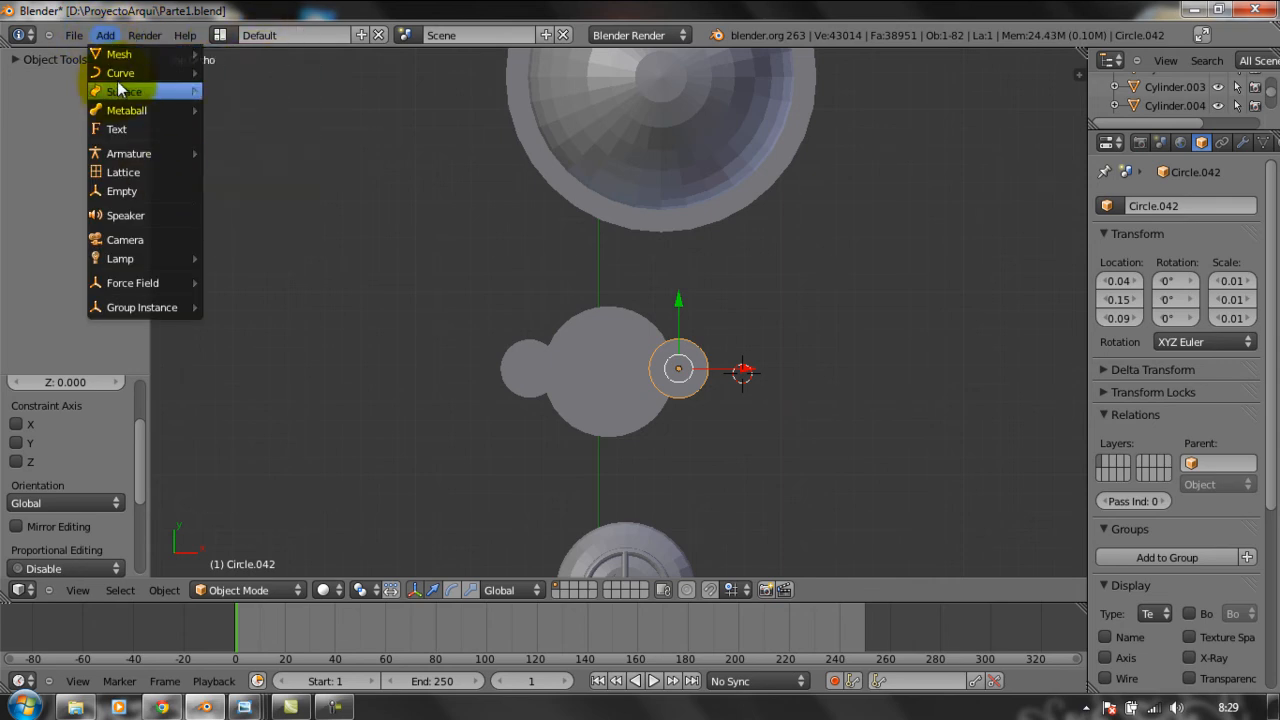
mouse_move(145, 112)
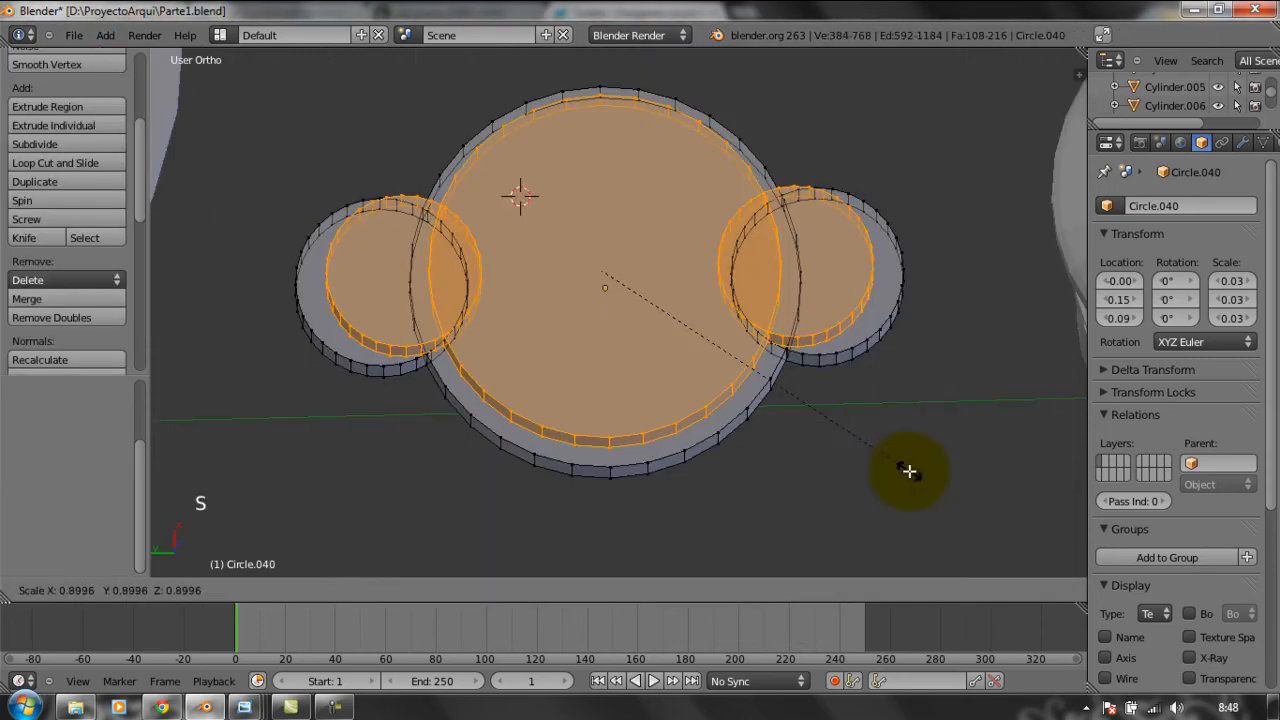
Scale the extruded upper tier of the three-disc shape to about 0.9 and move it along X to centre it over the base.
left_click(634, 246)
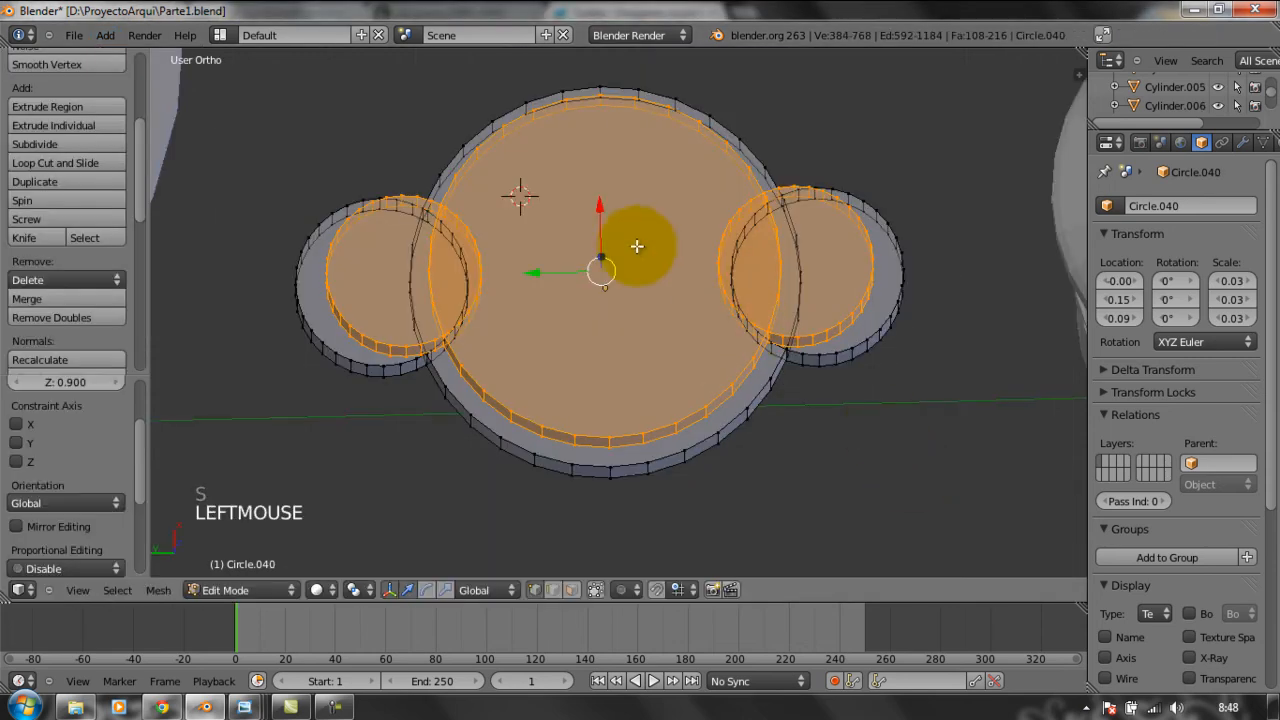
left_click_drag(600, 214, 600, 229)
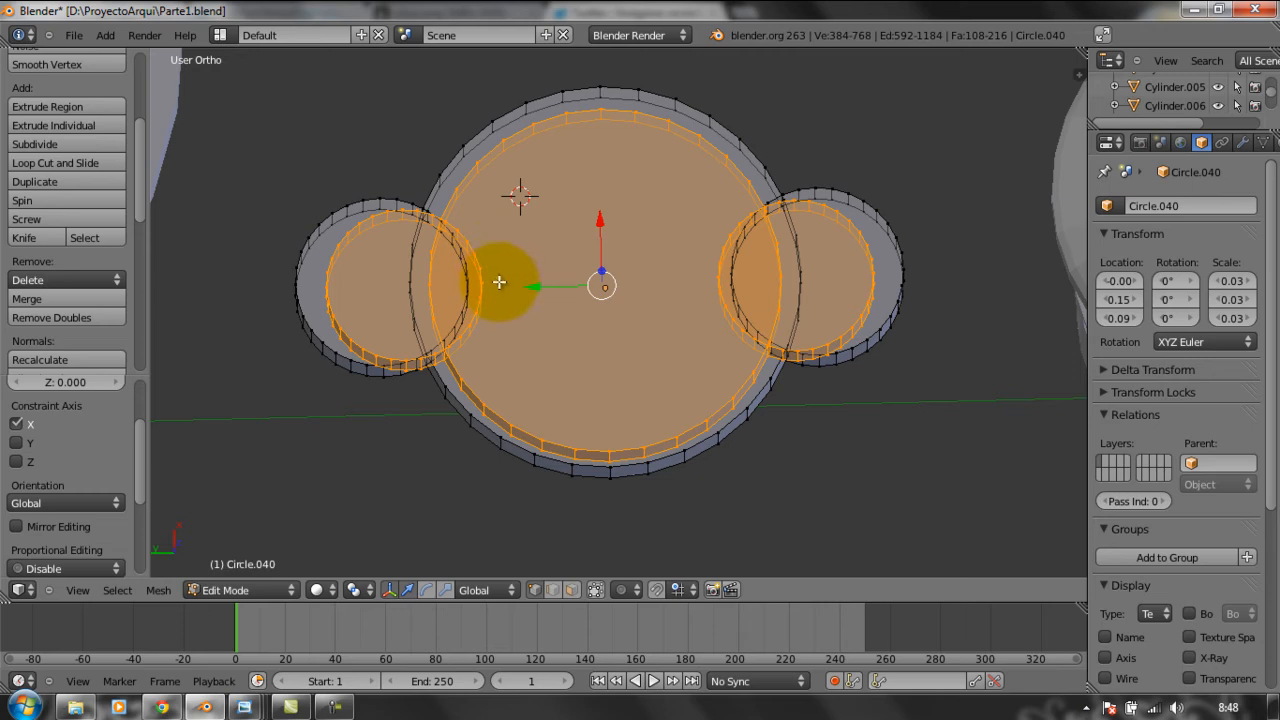
key("s")
key("x")
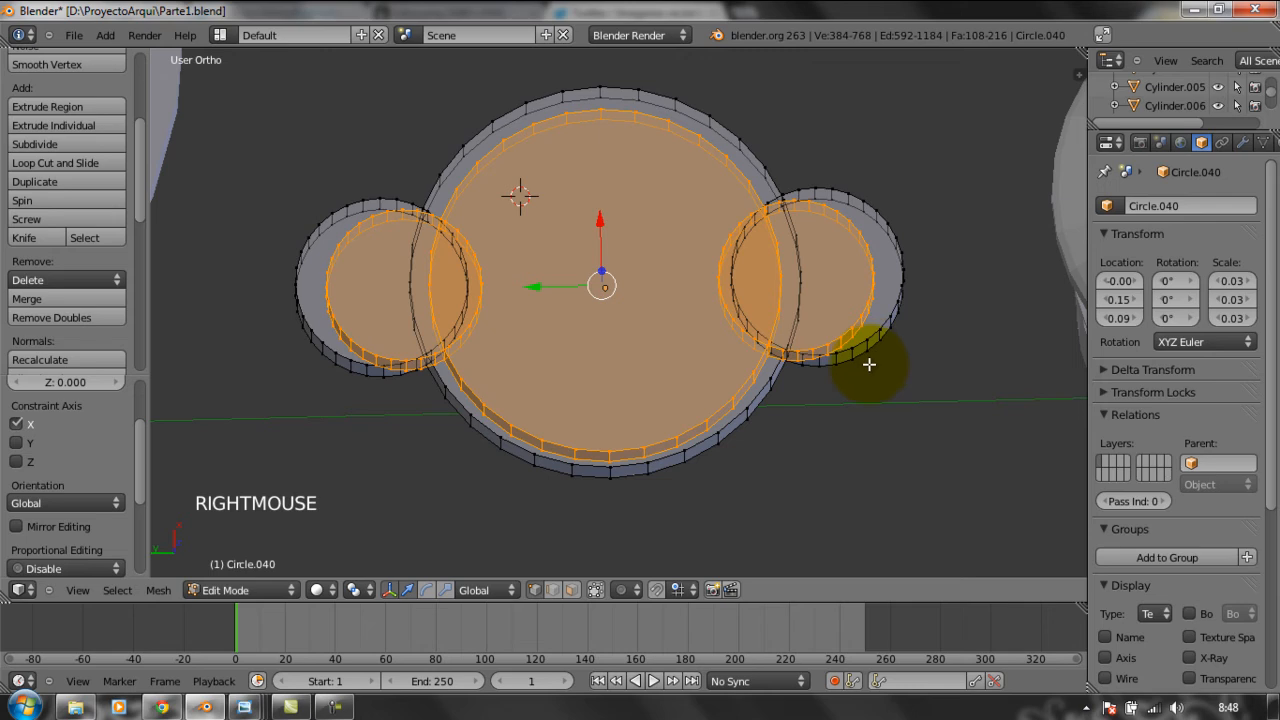
key("KP_7")
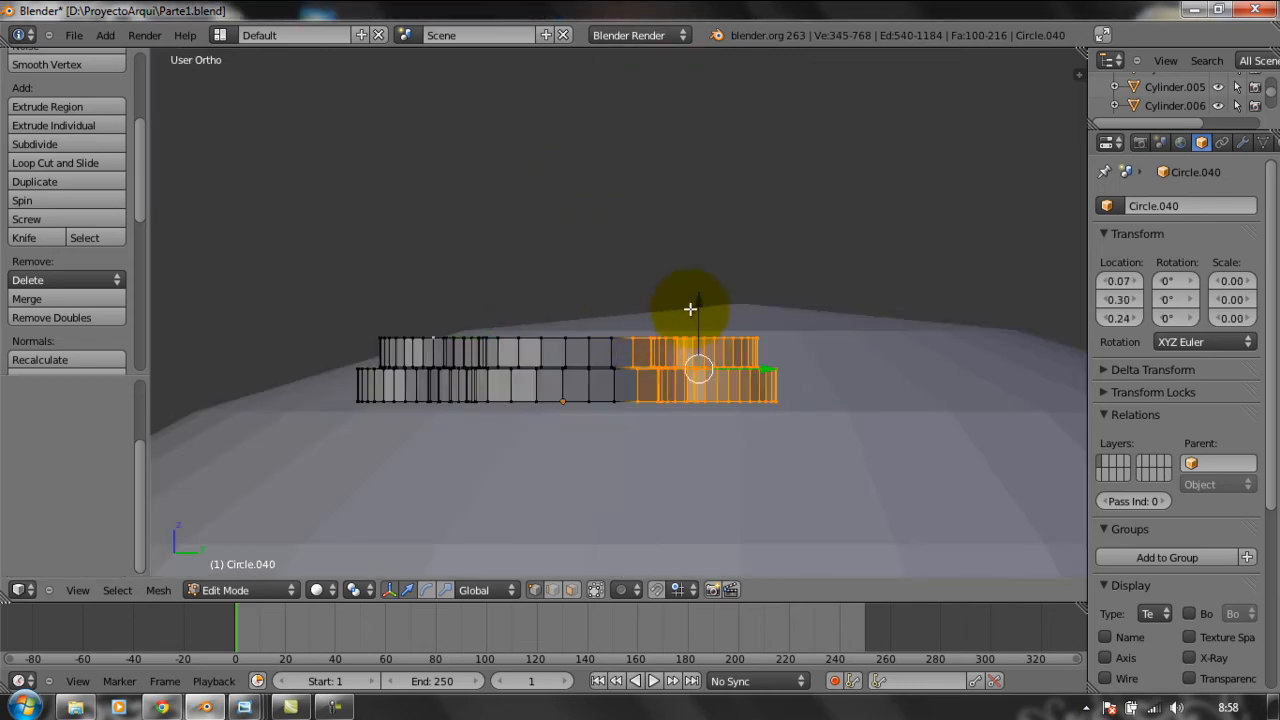
key("g")
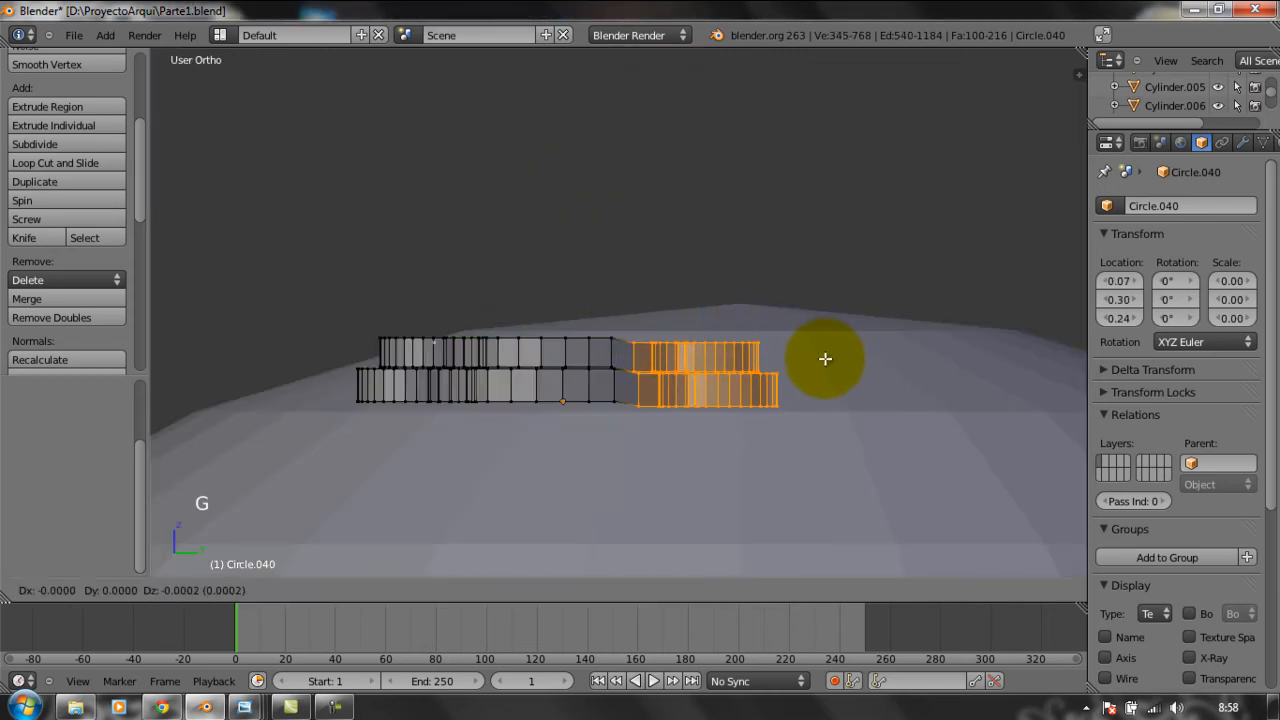
right_click(824, 357)
key("r")
key("r")
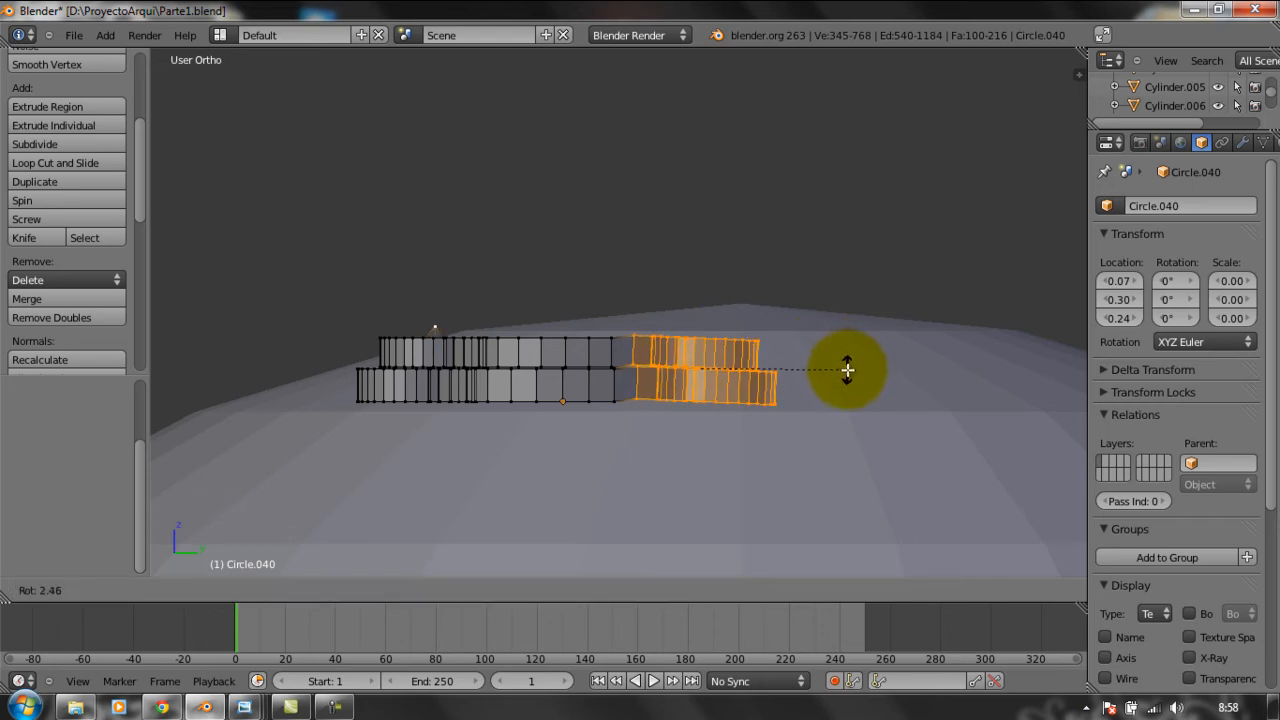
right_click(843, 383)
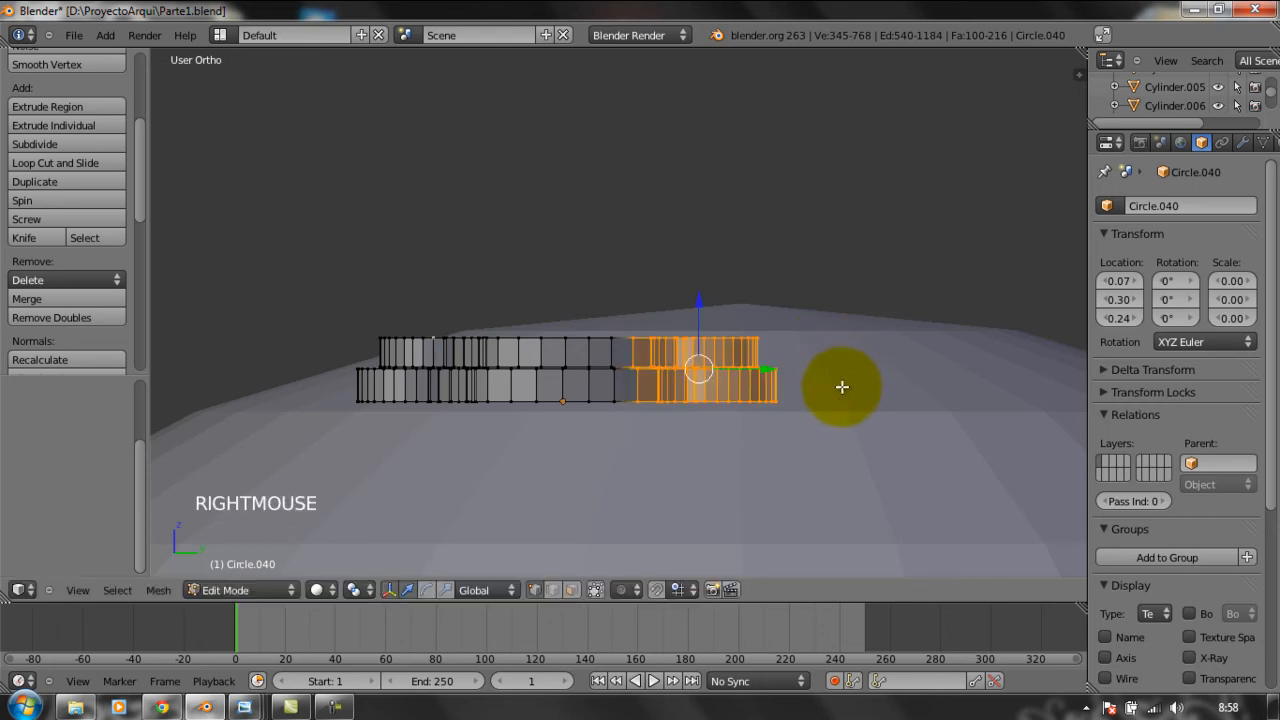
Box-select the end lobe of both tiers on the positive Y side, rotate it to slope downward and shift it down and slightly inward.
right_click(740, 398)
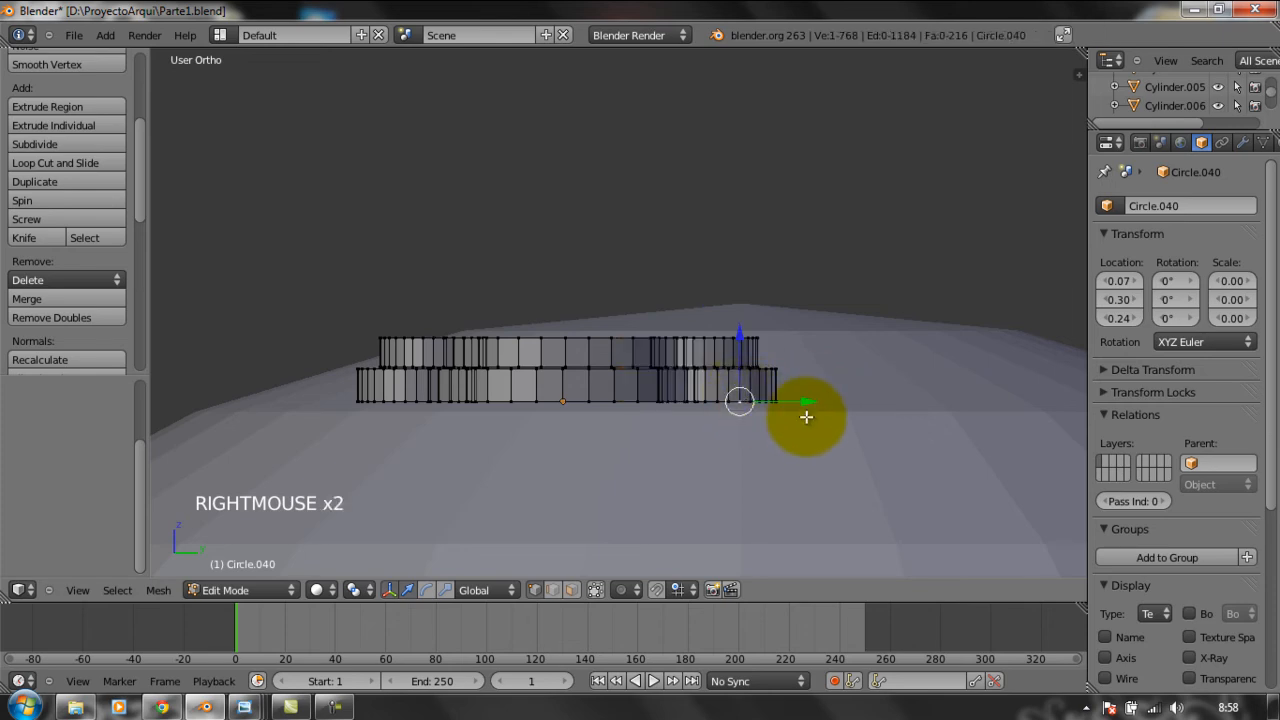
key("b")
left_click_drag(806, 422, 651, 326)
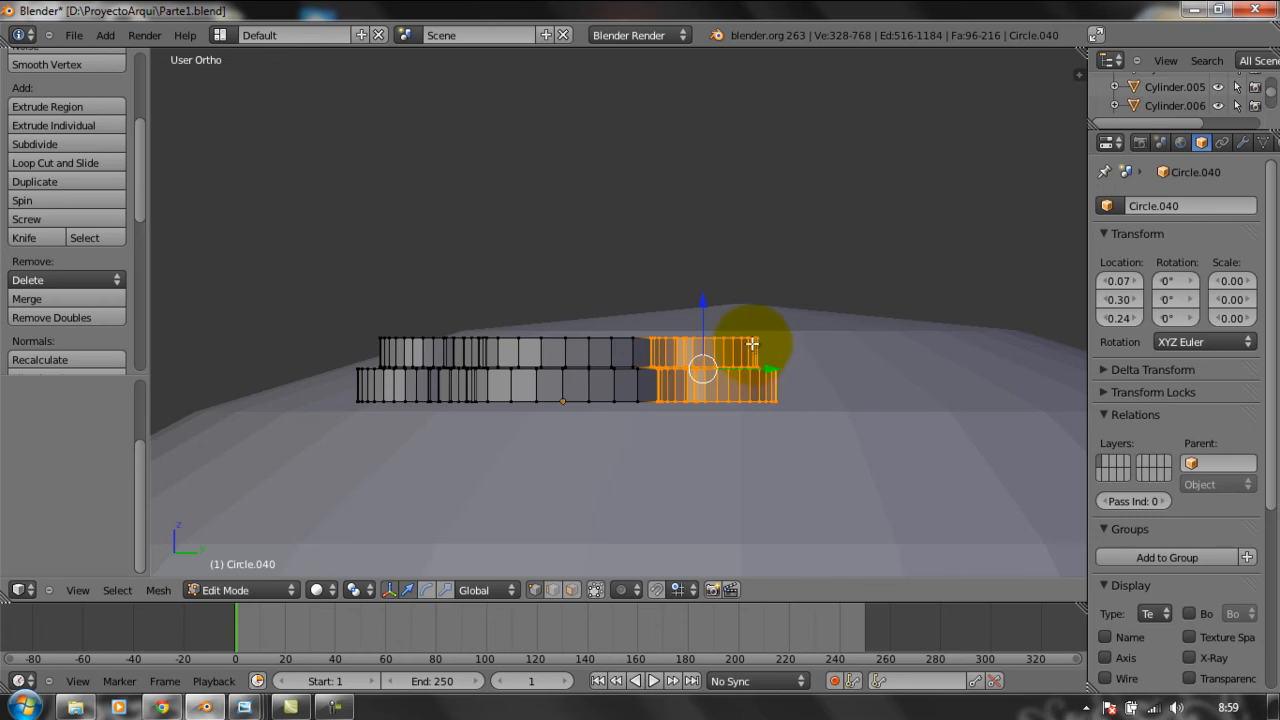
key("r")
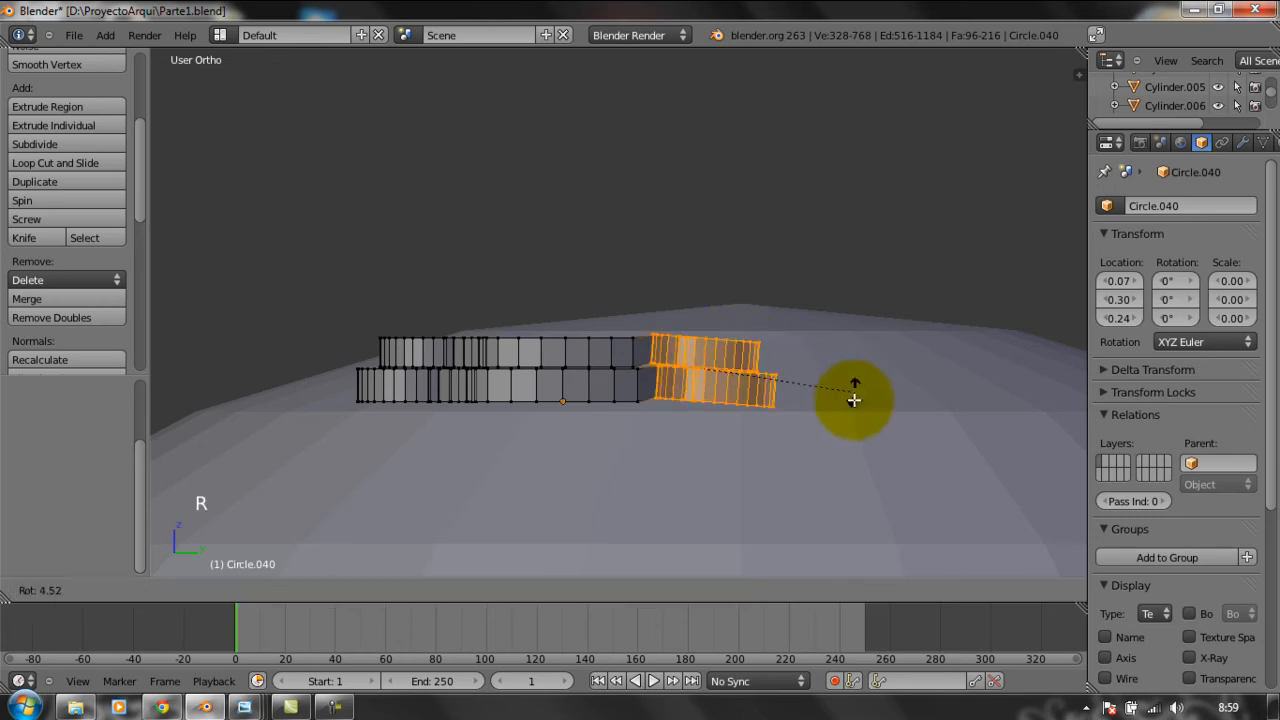
left_click(729, 357)
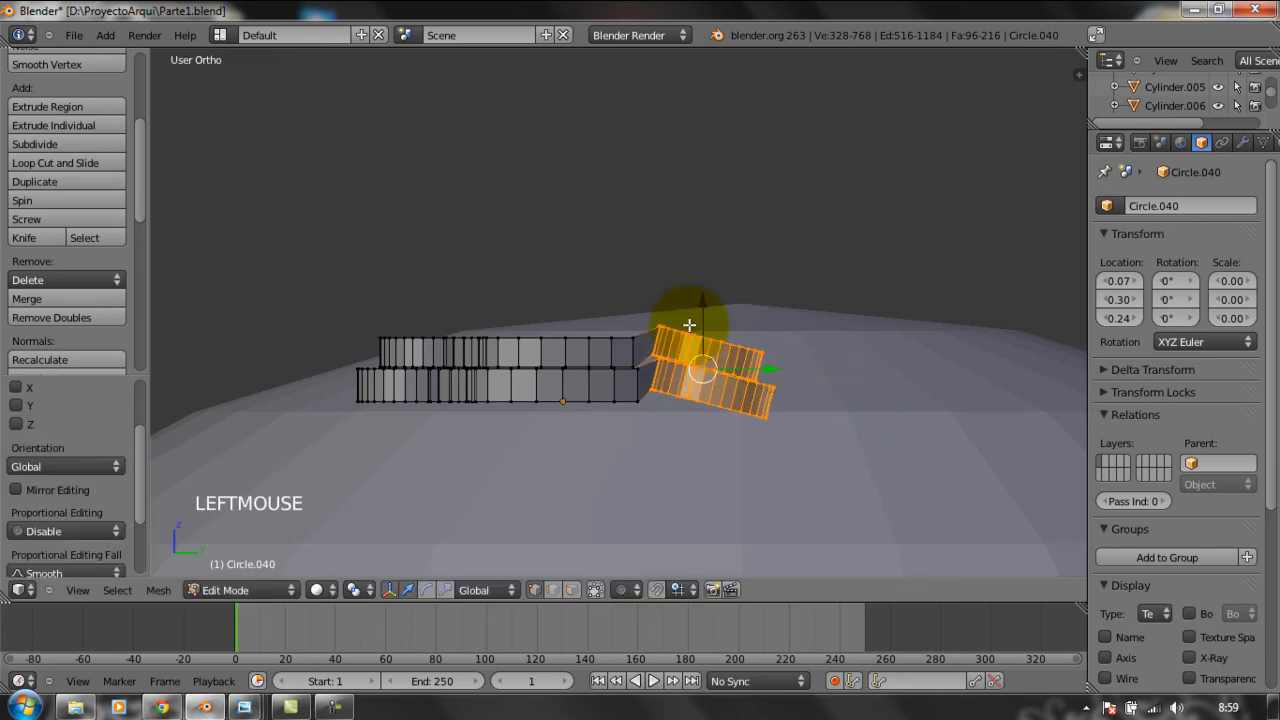
left_click_drag(703, 297, 703, 311)
left_click_drag(766, 386, 764, 391)
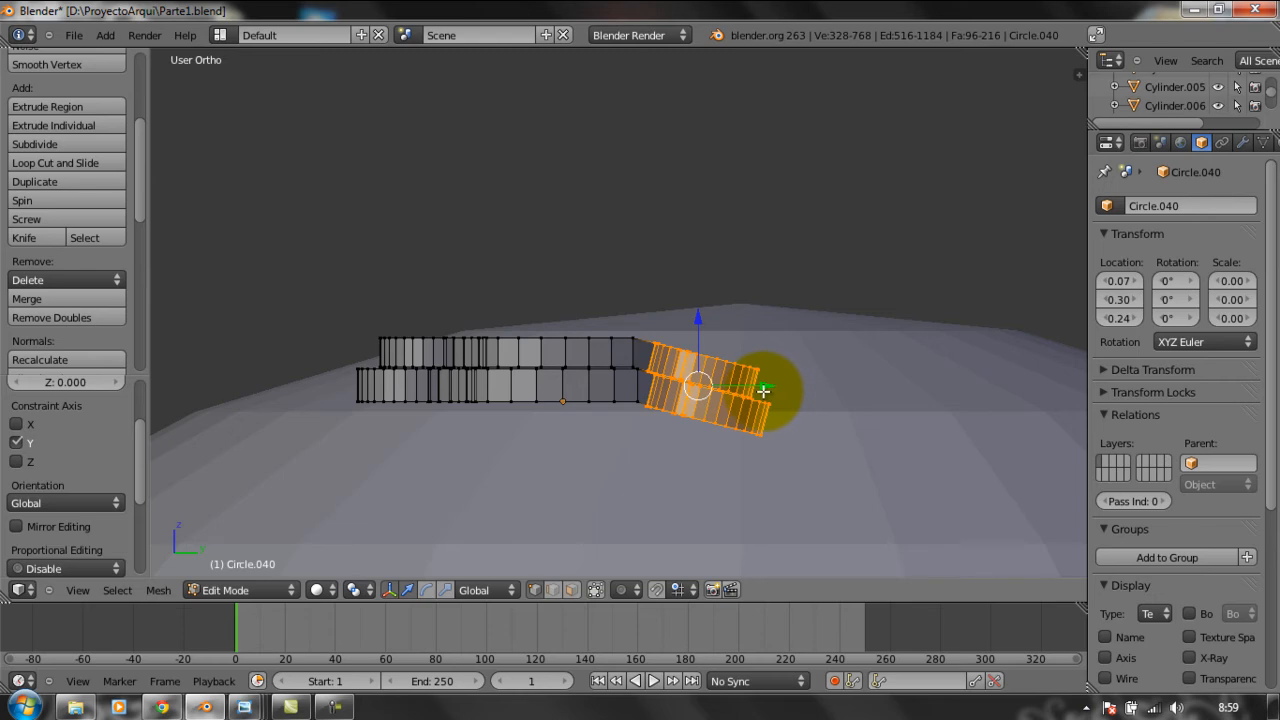
Examine the sloped end lobe of the ornament from above and from the side, and undo the last adjustment.
key("KP_8")
key("KP_8")
key("KP_8")
key("KP_8")
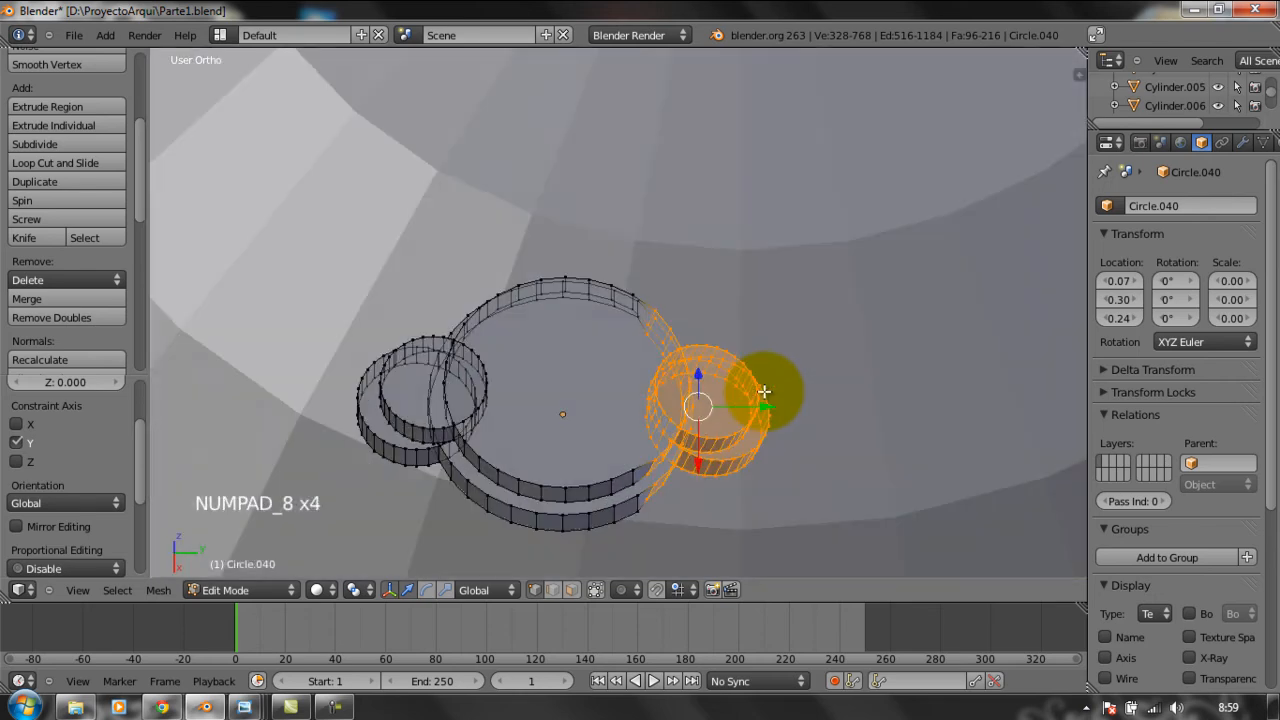
key("KP_2")
key("KP_2")
key("KP_2")
key("KP_2")
key("KP_2")
key("KP_8")
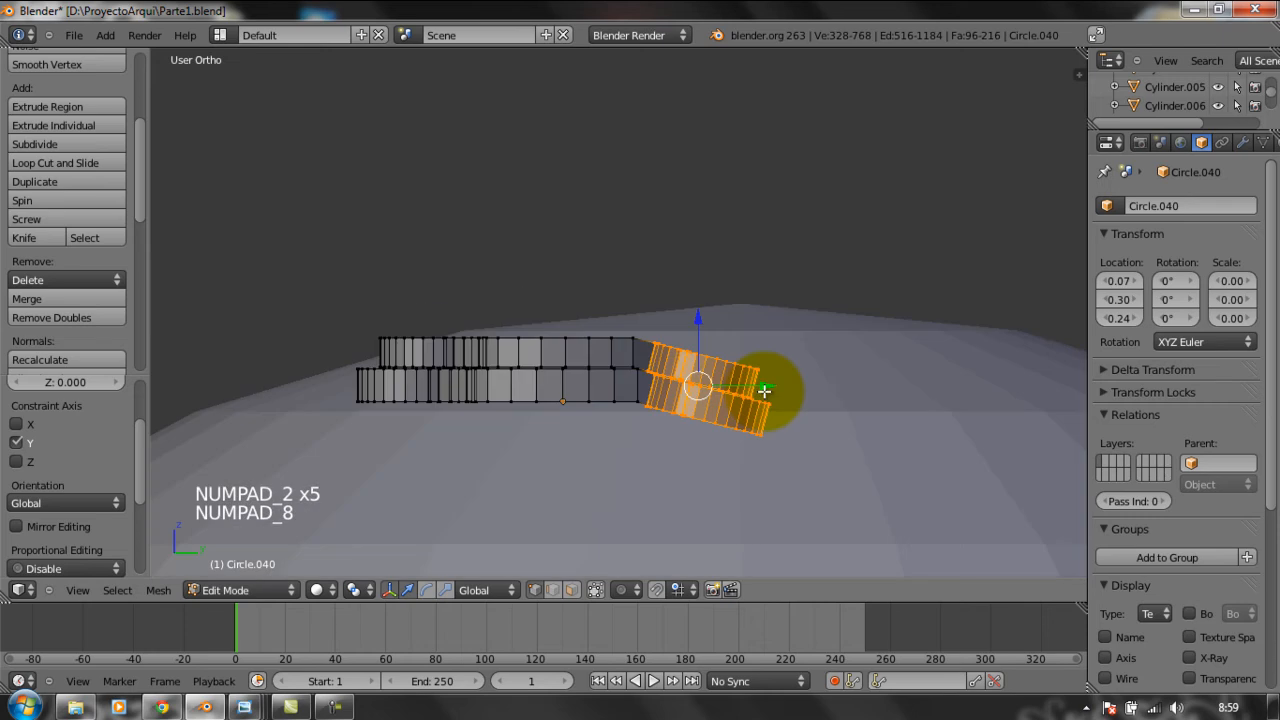
key("ctrl+z")
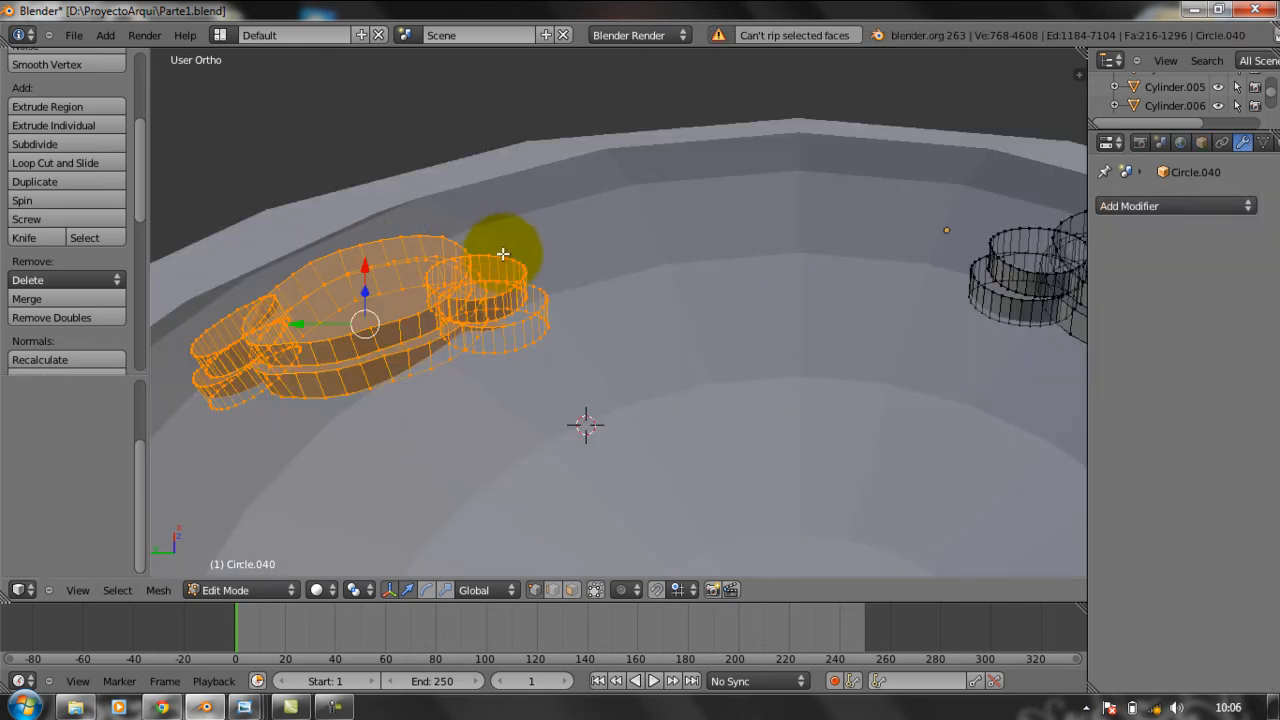
Rotate the selected three-lobed ornament copy by about -3.3 degrees around the global X axis.
key("r")
key("x")
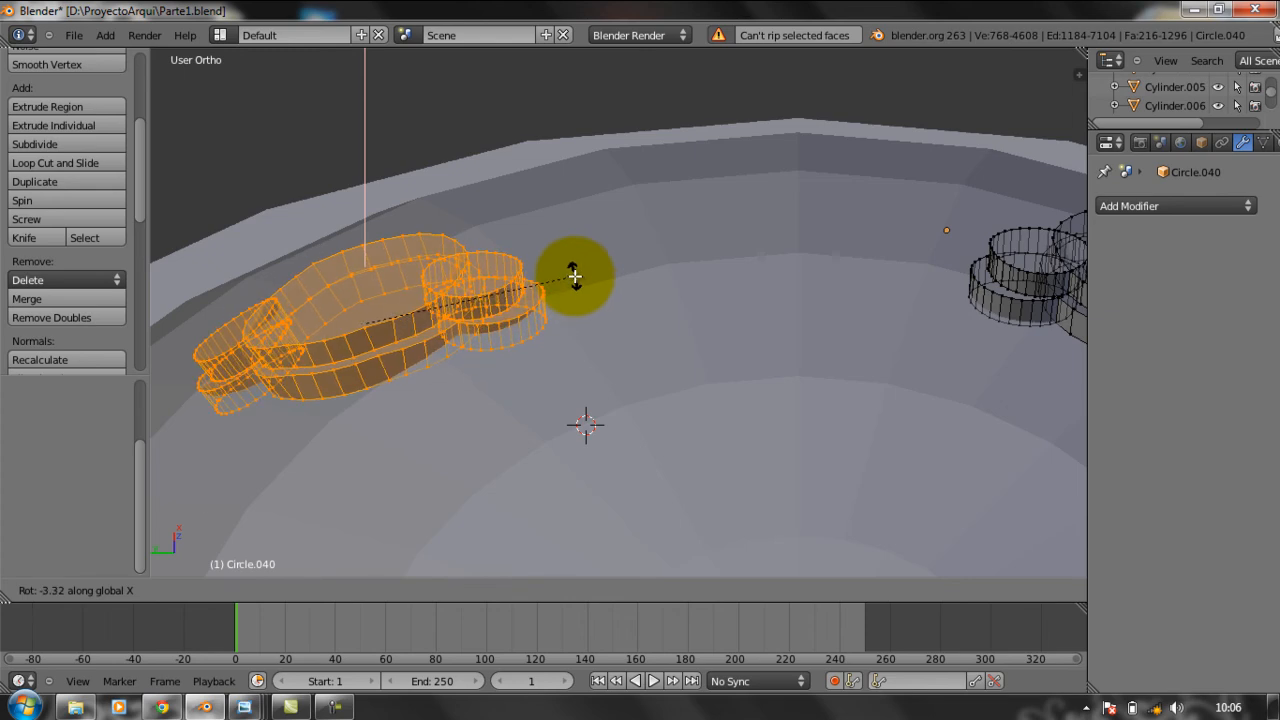
left_click(573, 277)
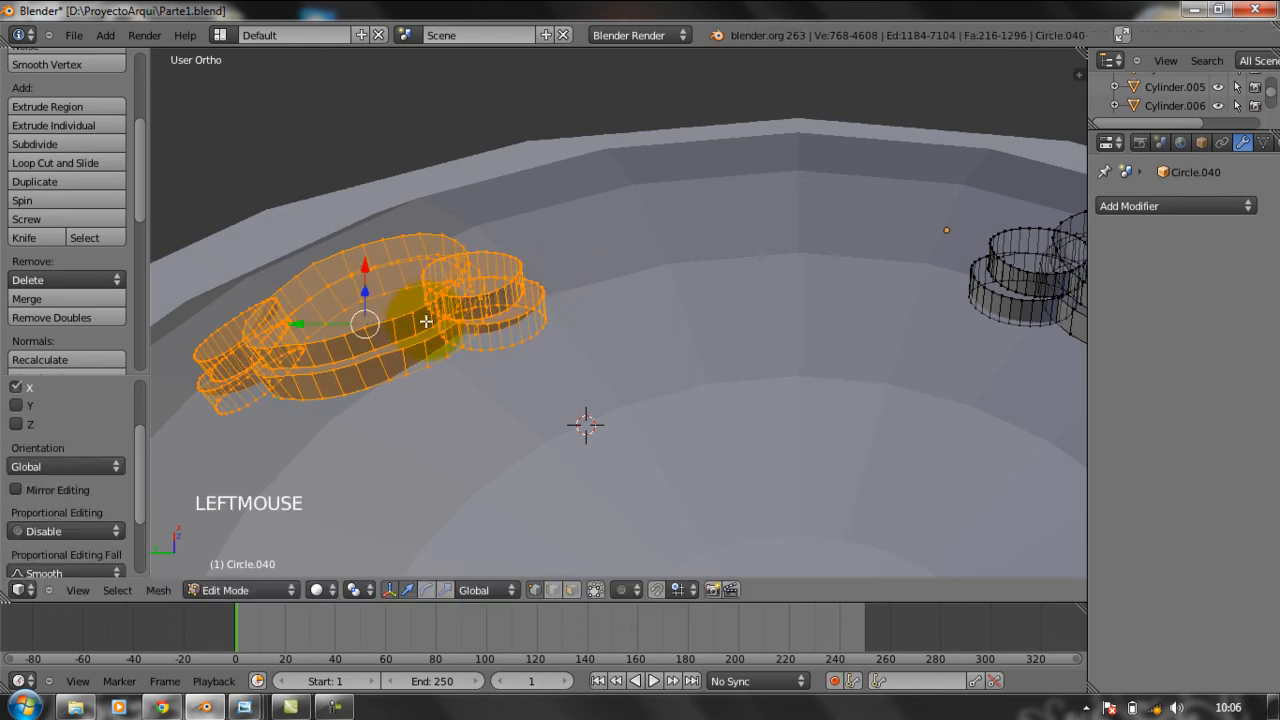
Compare the arrangement of the ornaments on the dome with the reference photo 2303871.jpg, and return to the model.
scroll(606, 357, "down", 3)
middle_click(668, 361)
mouse_move(668, 361)
middle_mouse_down()
mouse_move(654, 420)
mouse_move(677, 451)
mouse_move(714, 429)
mouse_move(697, 375)
mouse_move(670, 378)
middle_mouse_up()
scroll(712, 430, "down", 5)
left_click(248, 703)
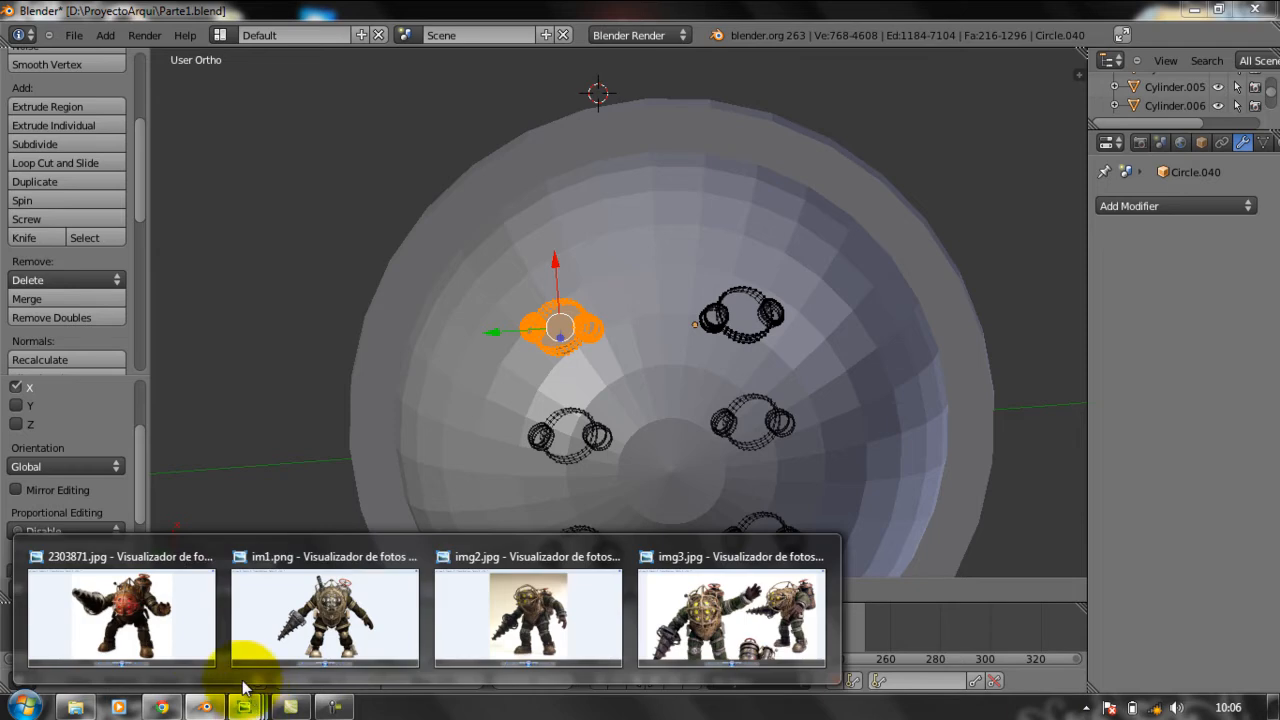
left_click(175, 626)
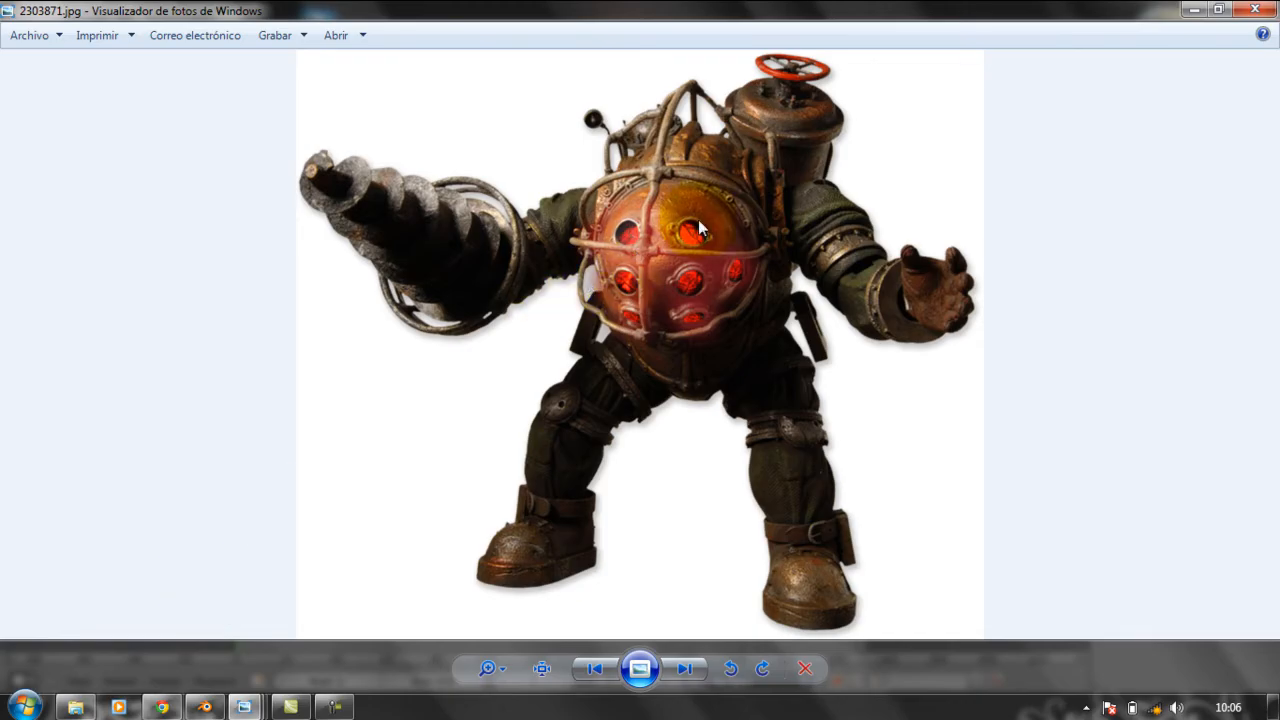
left_click(1193, 13)
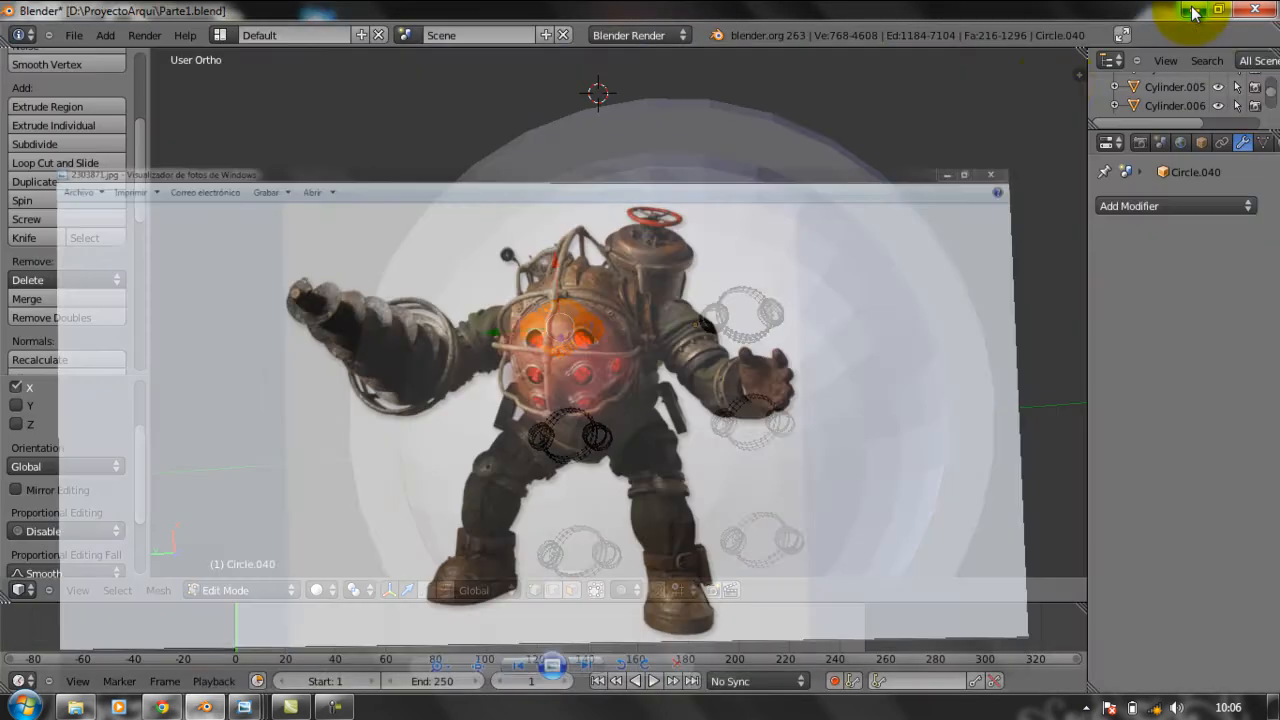
scroll(847, 394, "up", 1)
scroll(847, 394, "up", 1)
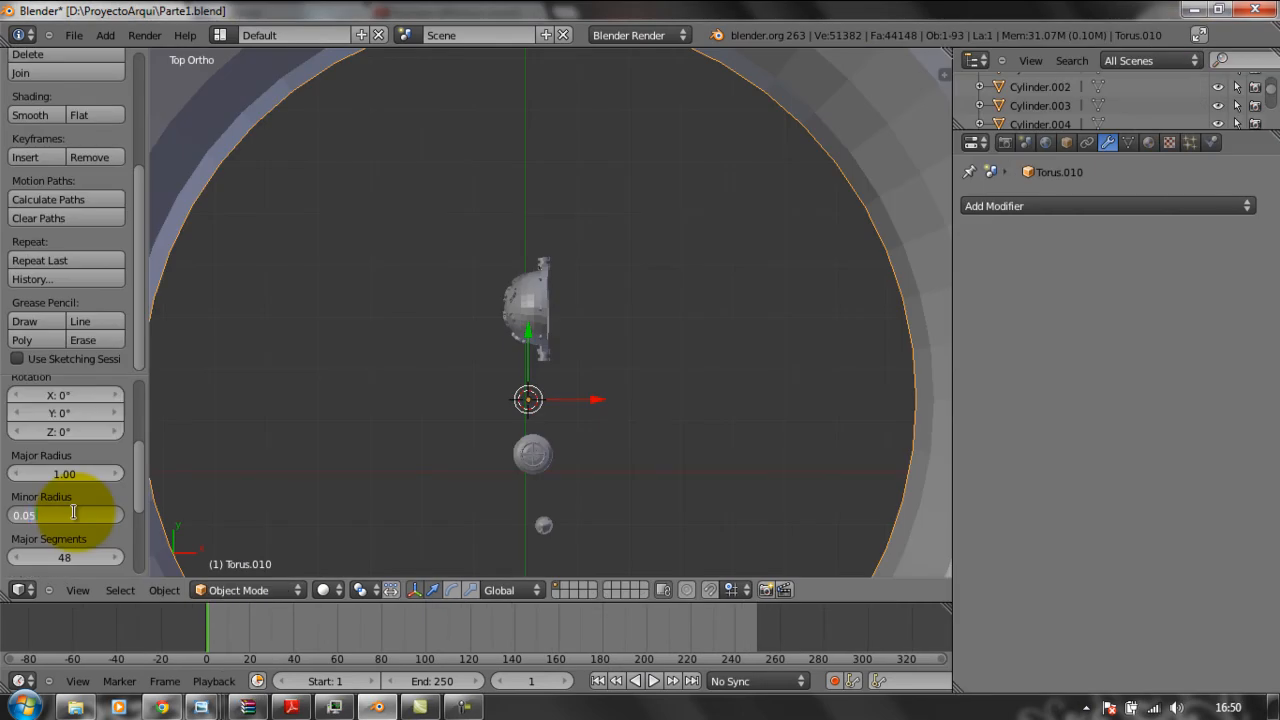
Set the new torus's minor radius to 0.05 and scale it down to about 0.087.
key("Return")
key("s")
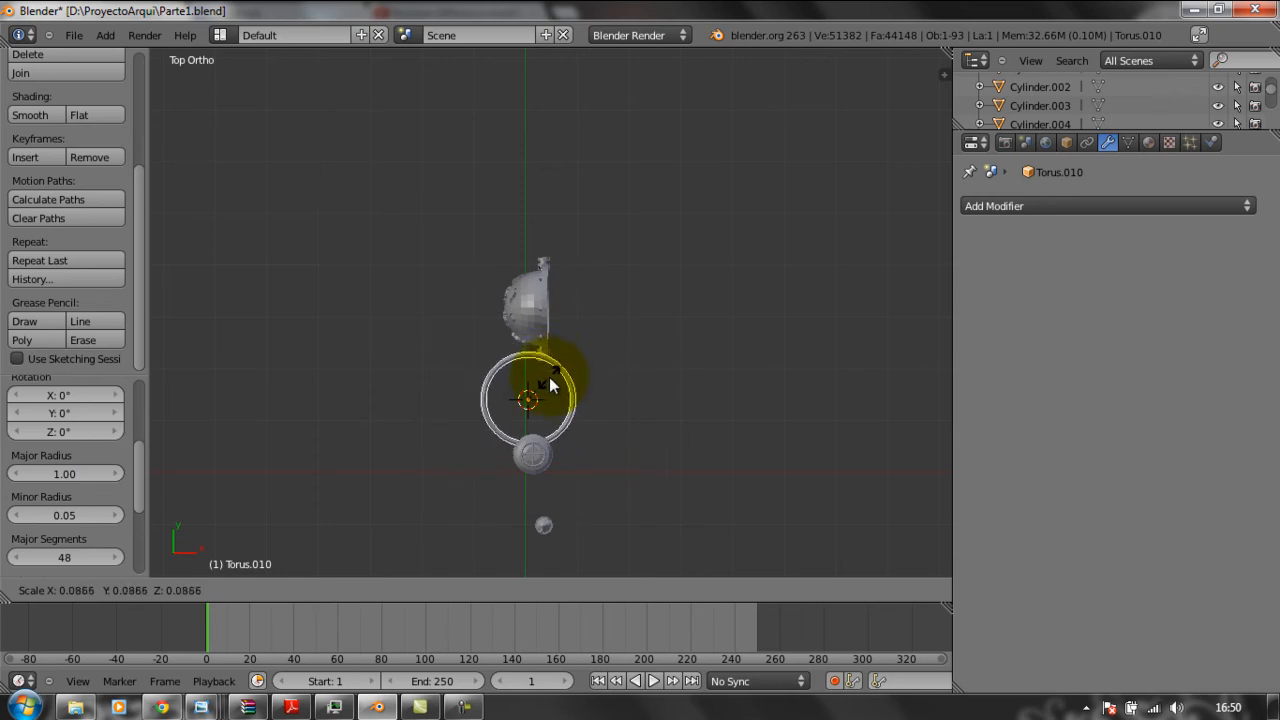
left_click(549, 377)
Move the ring along Y and X until it is centred around the dome at the level of its rim.
middle_click_drag(617, 422, 617, 422)
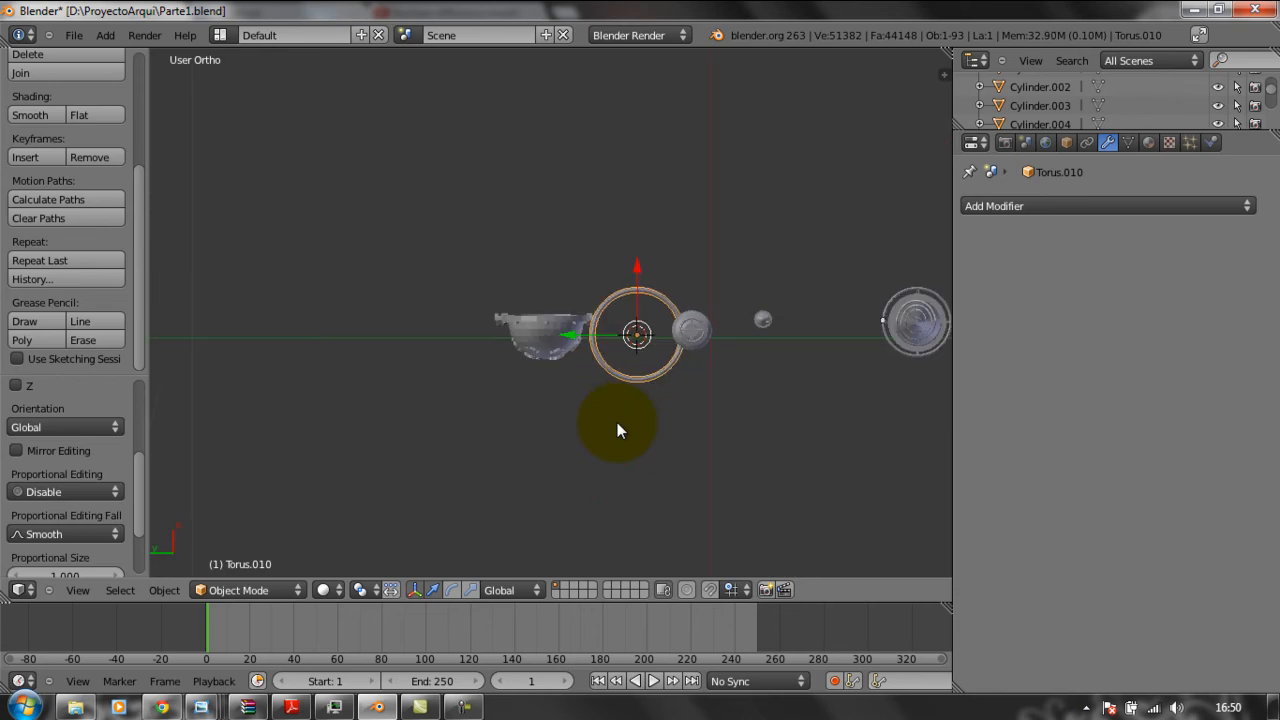
left_click_drag(578, 335, 485, 336)
left_click_drag(545, 270, 541, 257)
left_click_drag(484, 320, 482, 319)
scroll(556, 332, "up", 10)
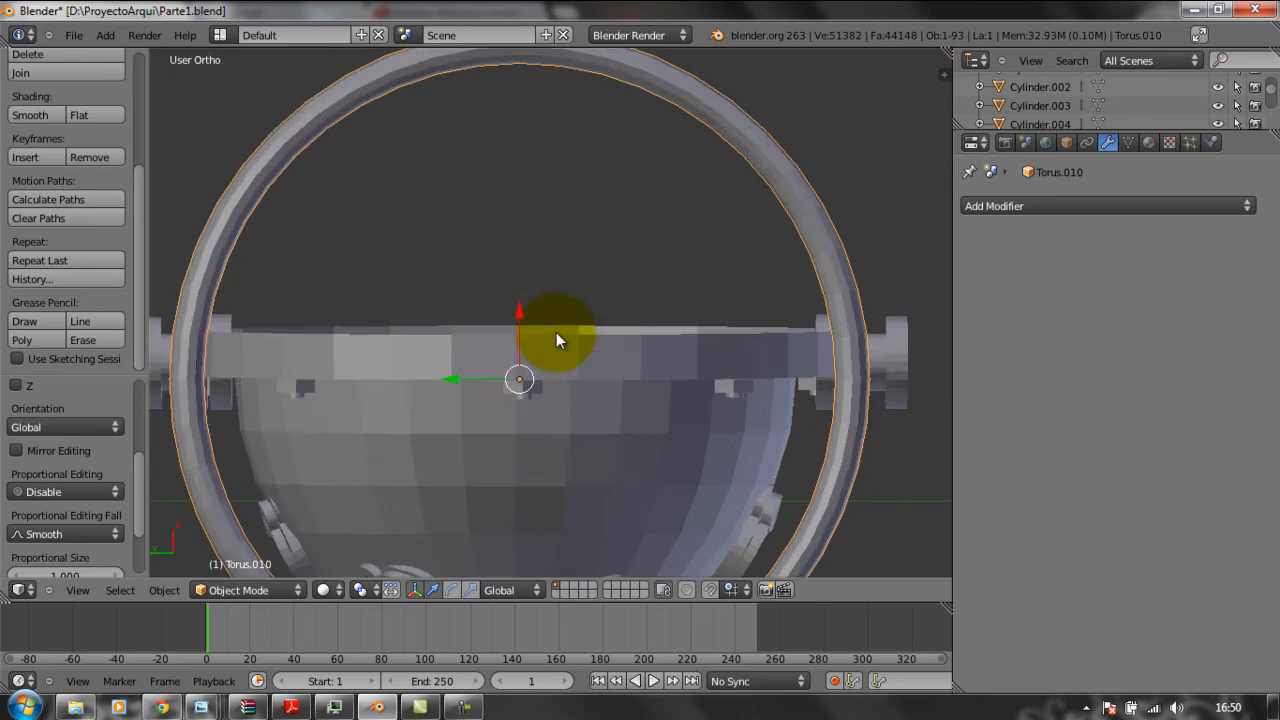
Fine-tune the ring's scale and Y position so that it meets the pivot cylinders on both sides of the dome.
scroll(556, 332, "down", 4)
key("s")
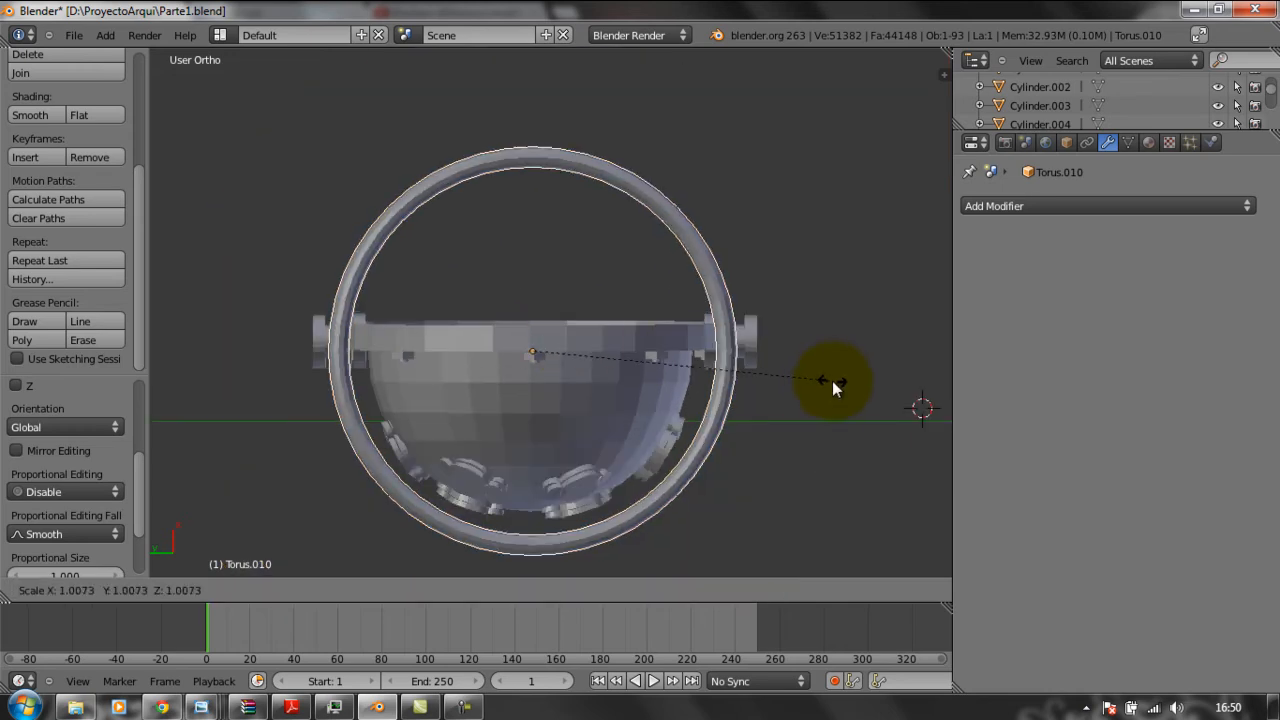
left_click(838, 386)
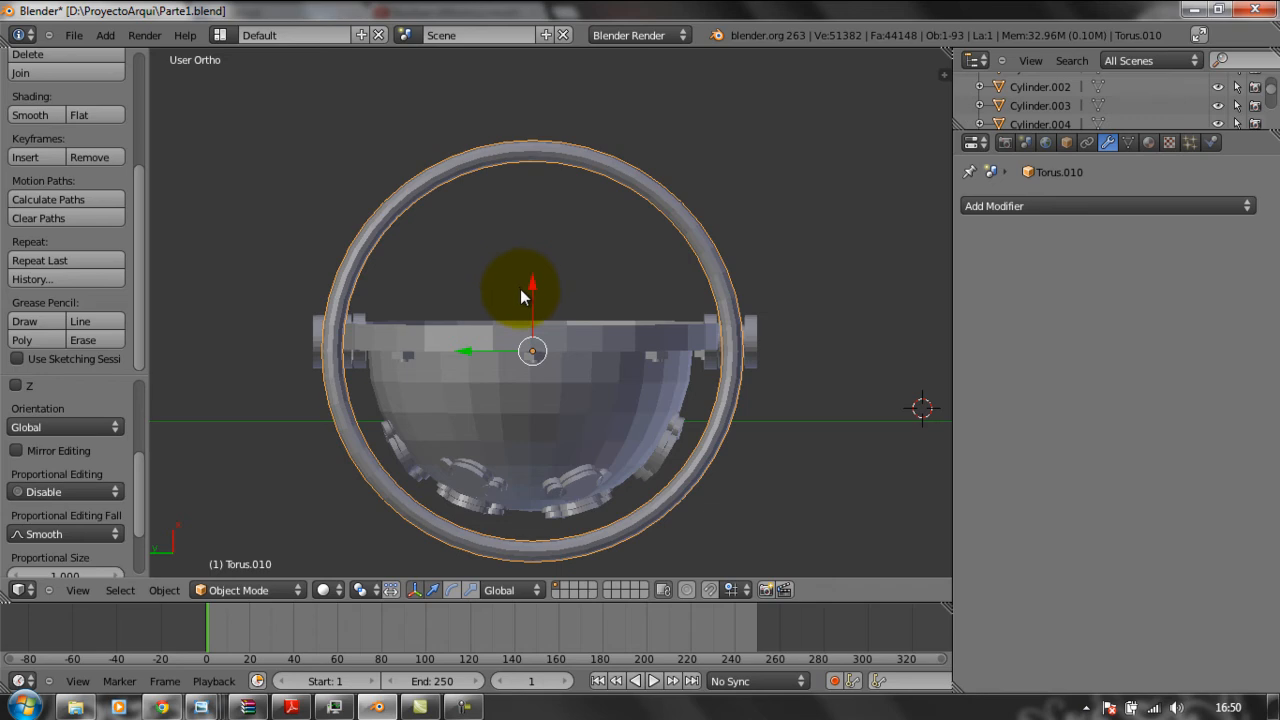
key("s")
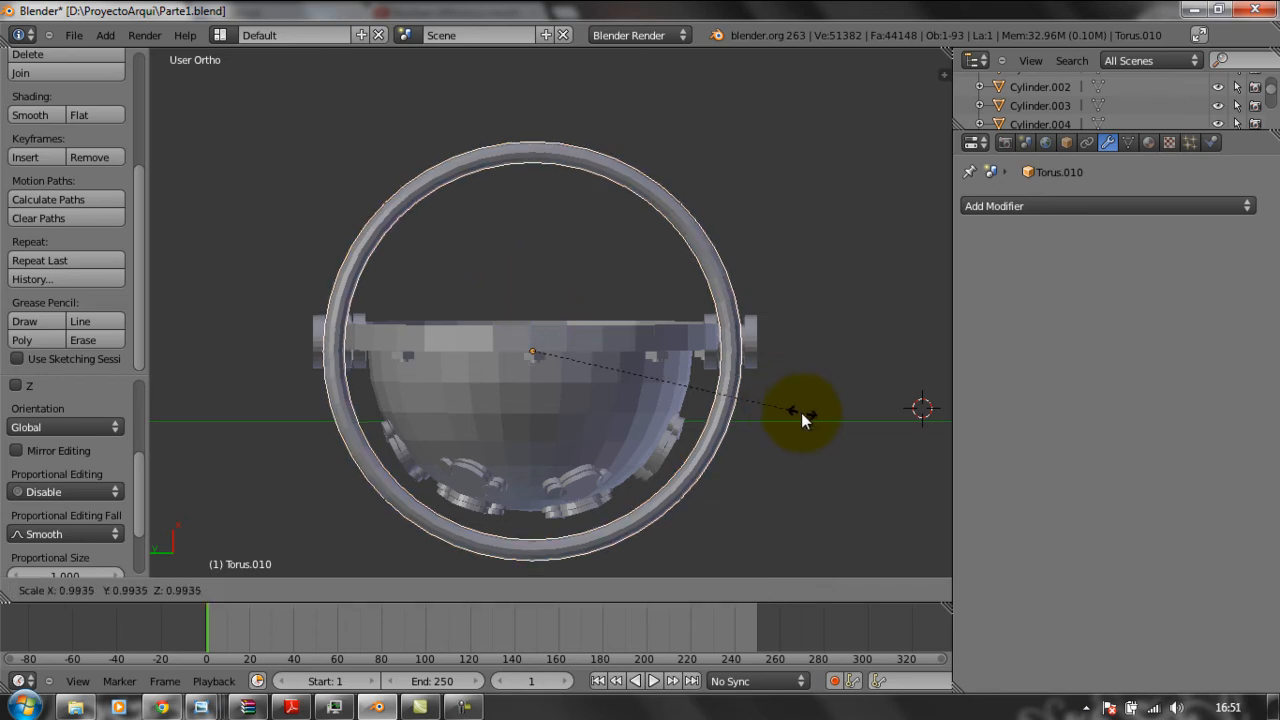
left_click(798, 411)
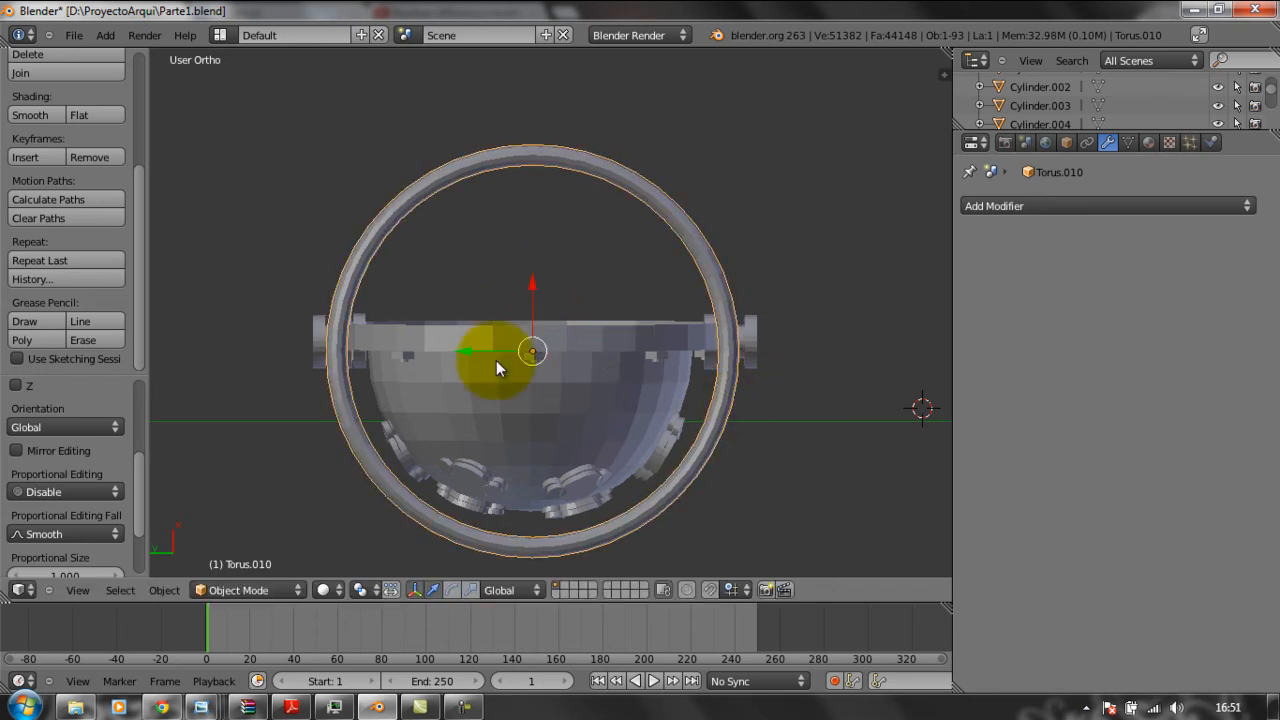
left_click_drag(463, 351, 466, 351)
key("s")
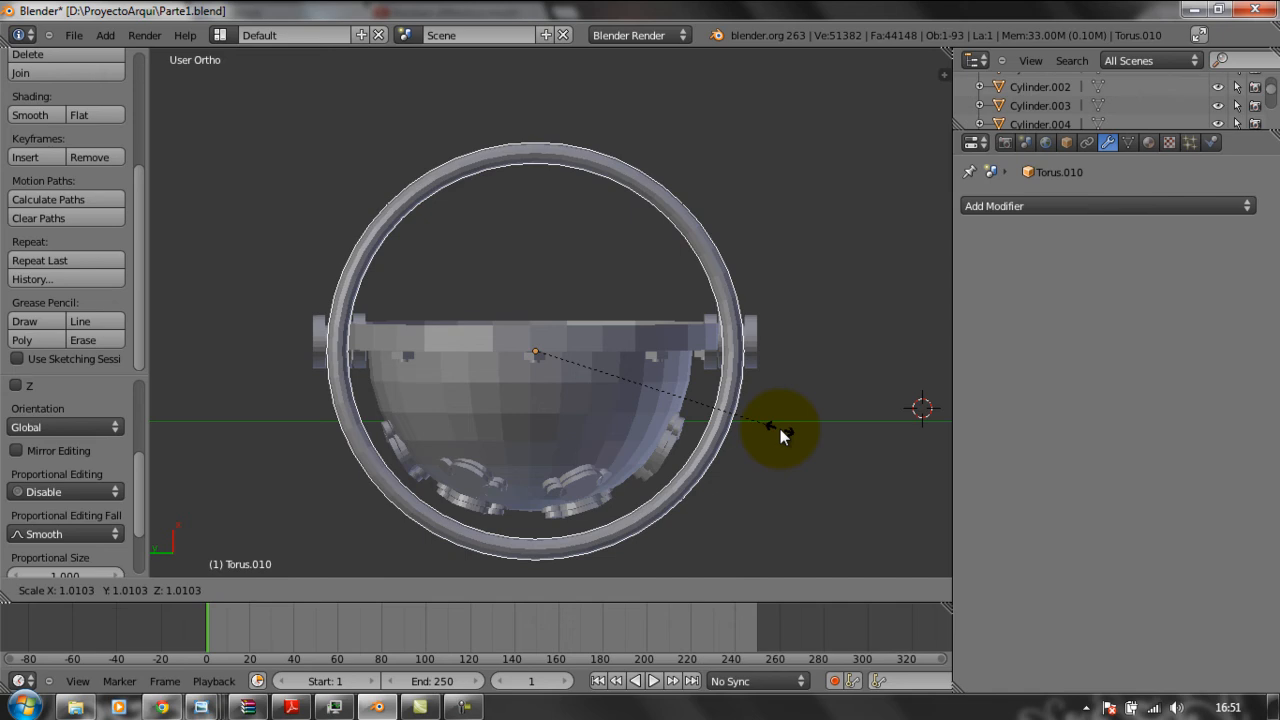
left_click(780, 429)
left_click_drag(470, 350, 470, 350)
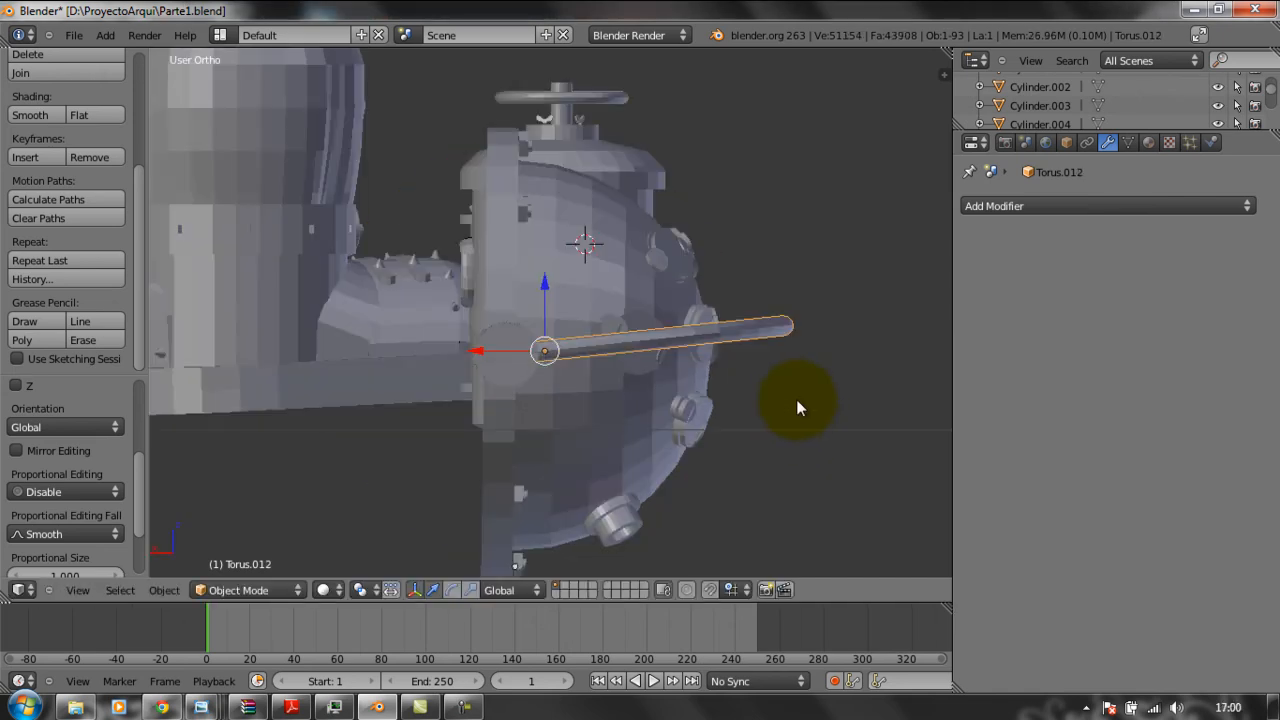
Duplicate the guard ring in place, rotate the copy by about -55 degrees around global Y and lower it along Z.
key("shift+d")
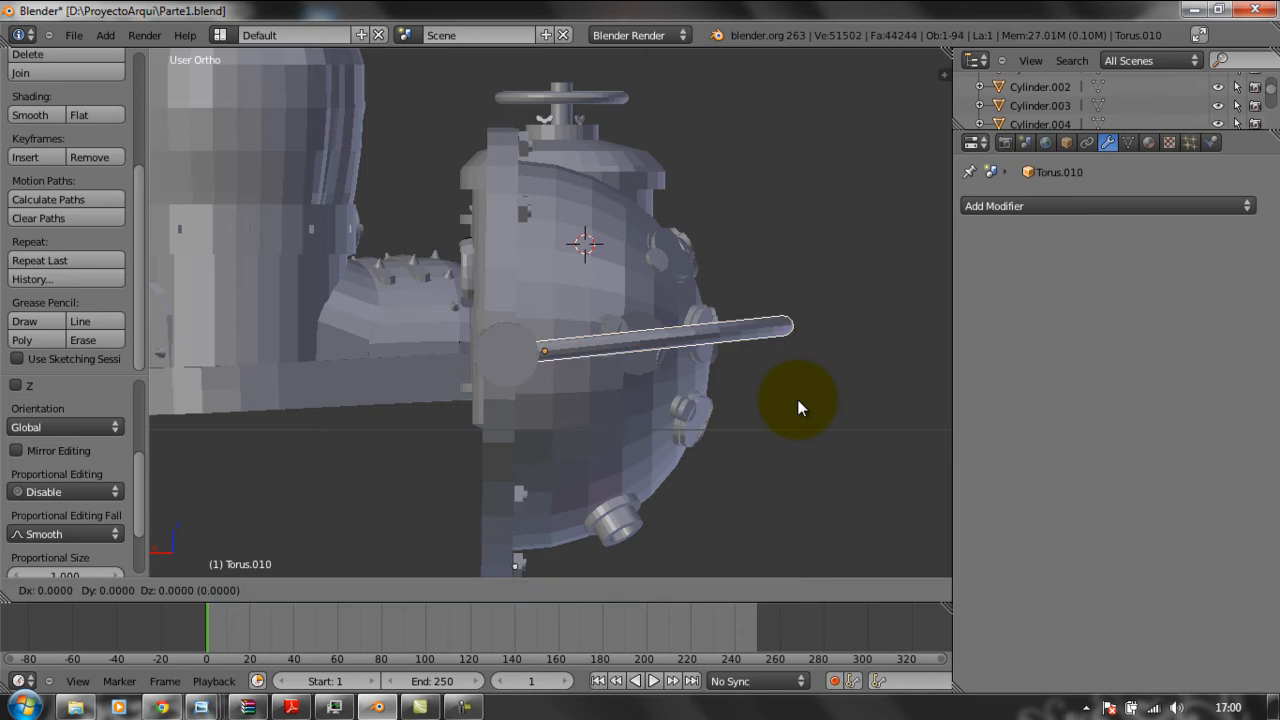
left_click(797, 417)
key("r")
key("y")
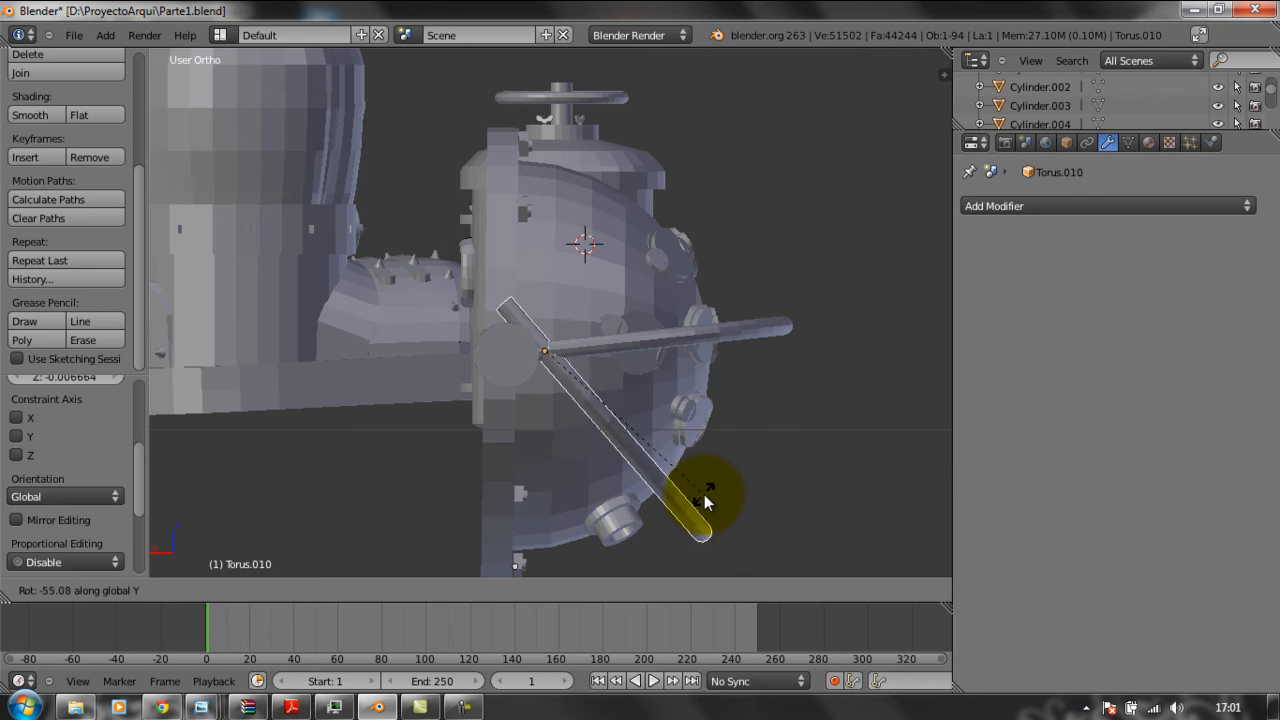
left_click(703, 495)
left_click_drag(544, 282, 544, 318)
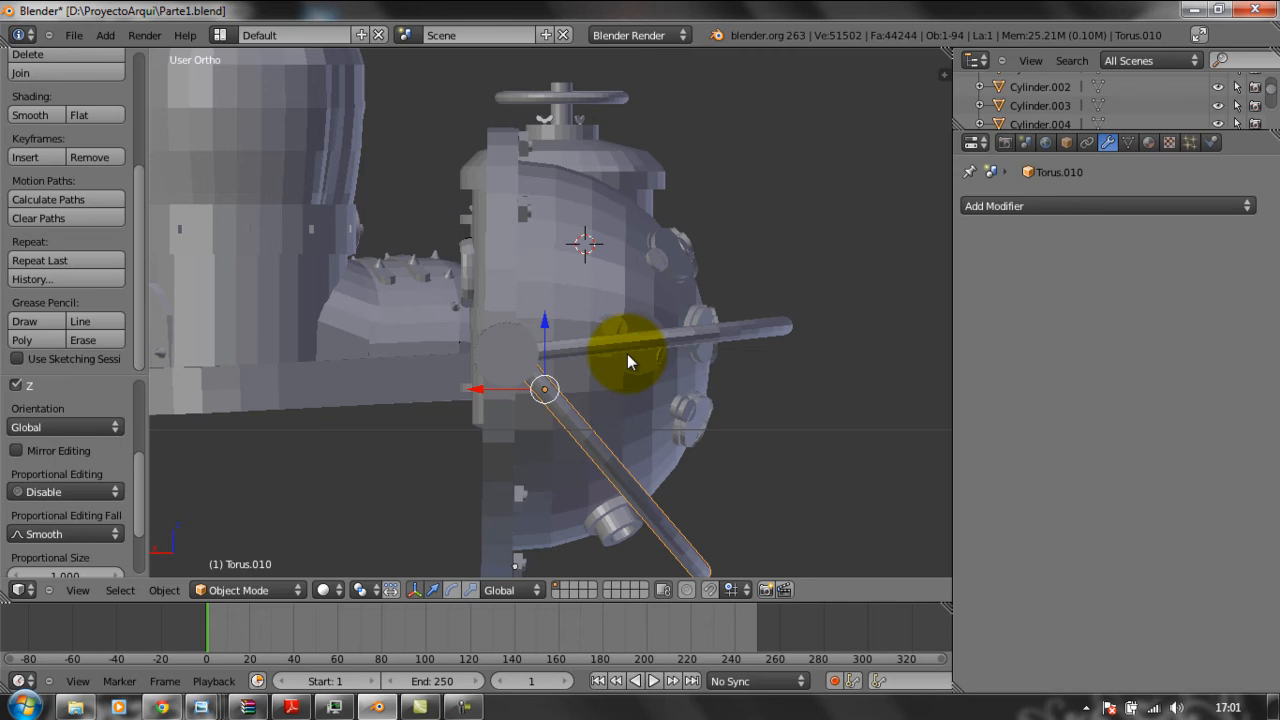
Examine how the rotated ring copy sits against the side pivot and dome in wireframe, solid shading and other view angles.
key("z")
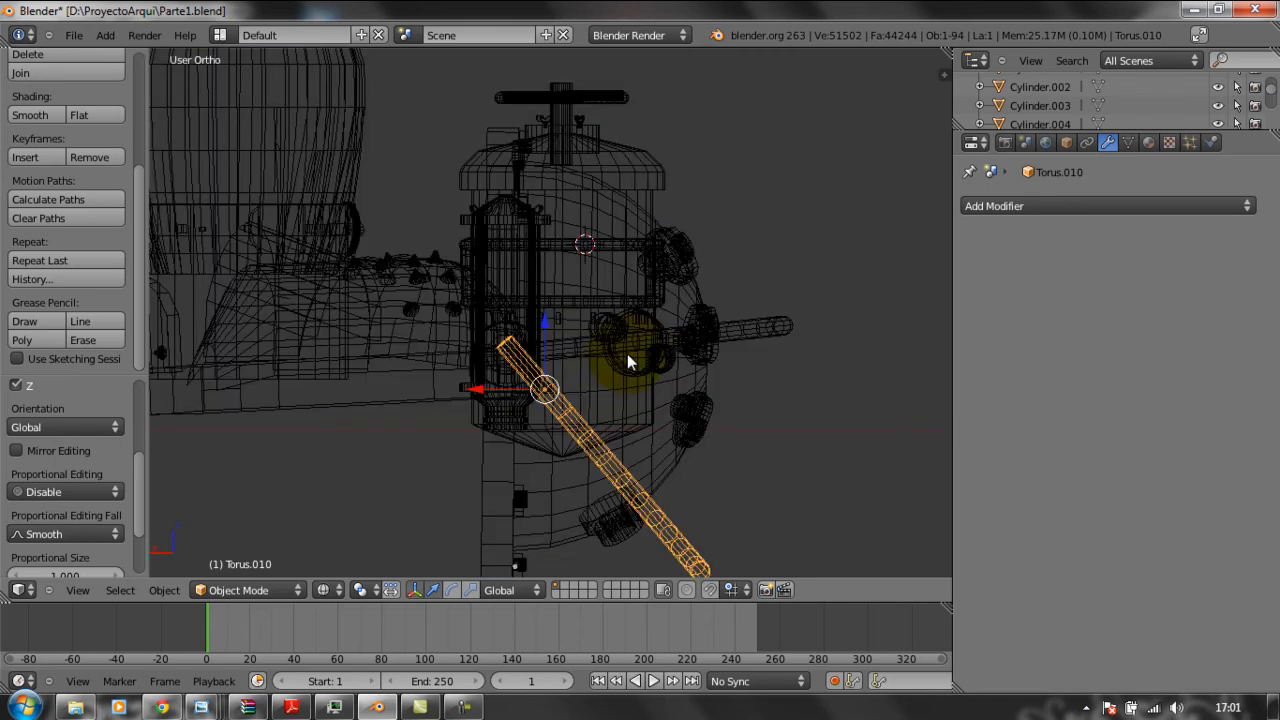
key("z")
key("z")
key("z")
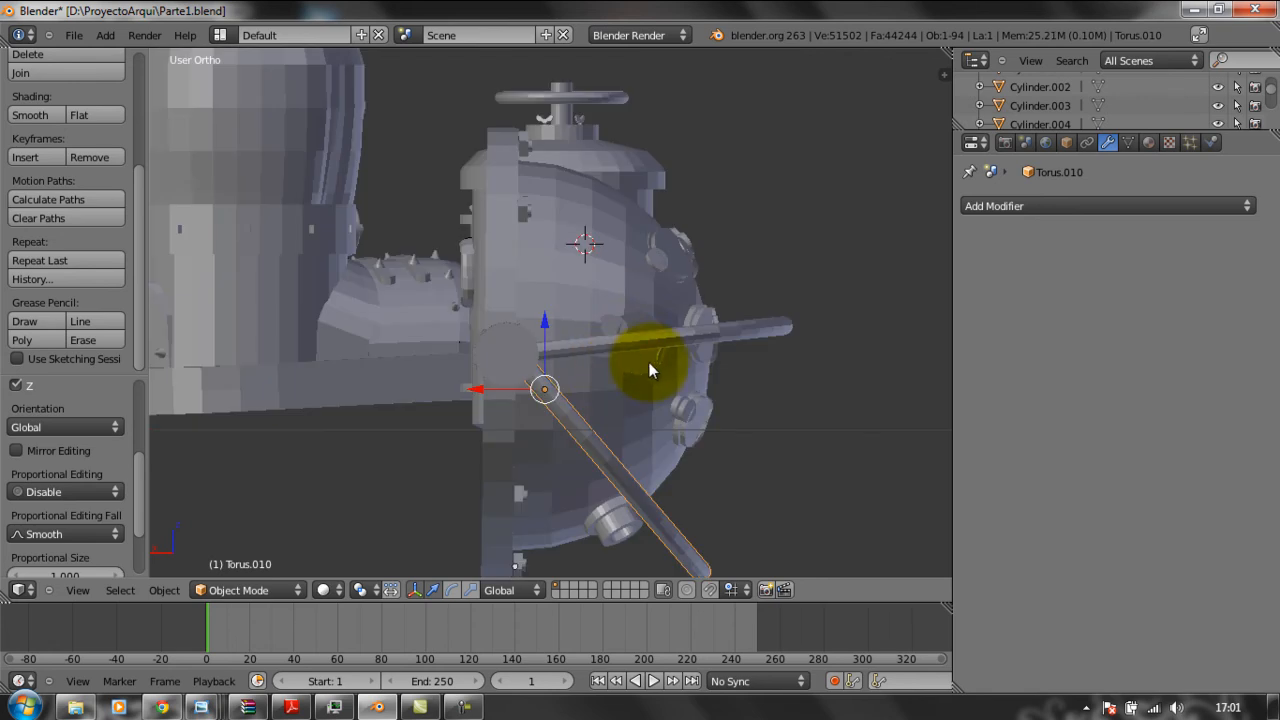
key("KP_8")
key("KP_8")
key("KP_8")
key("KP_8")
key("KP_8")
key("KP_2")
key("KP_2")
key("KP_2")
key("KP_2")
key("KP_2")
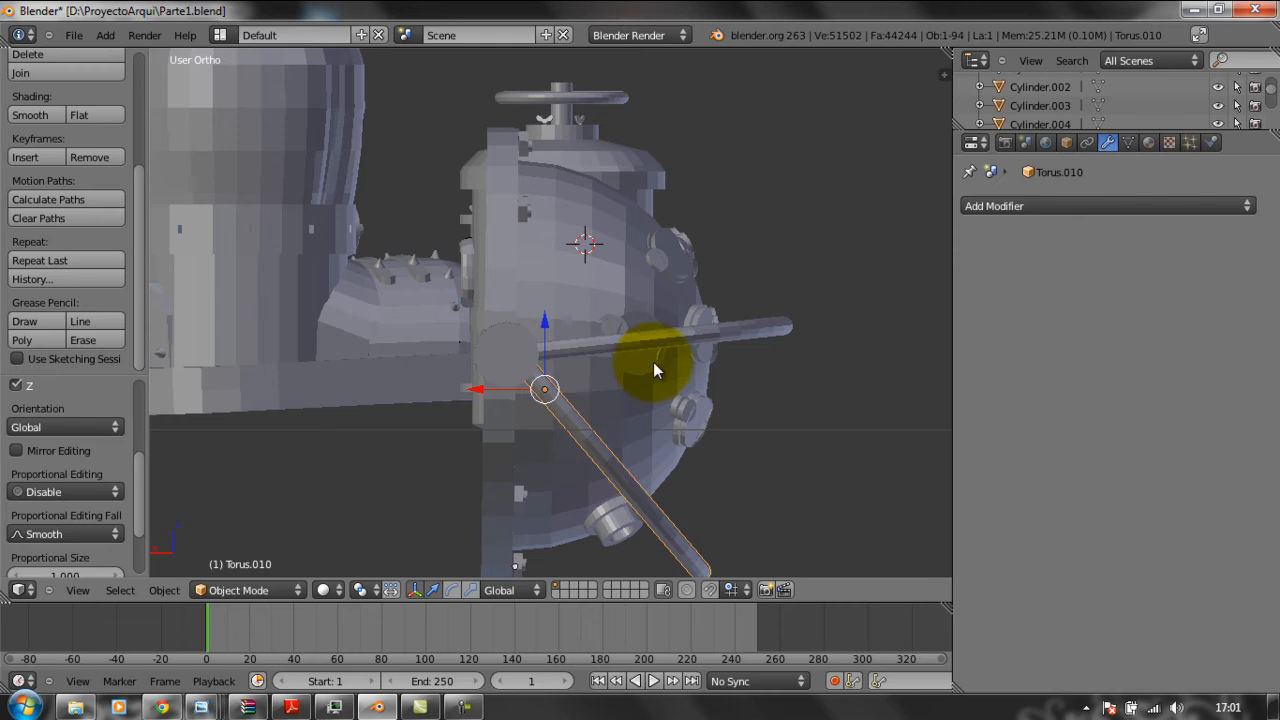
Nudge the rotated ring copy along X toward the pivot and raise it about 0.0011 along Z.
left_click_drag(485, 392, 471, 390)
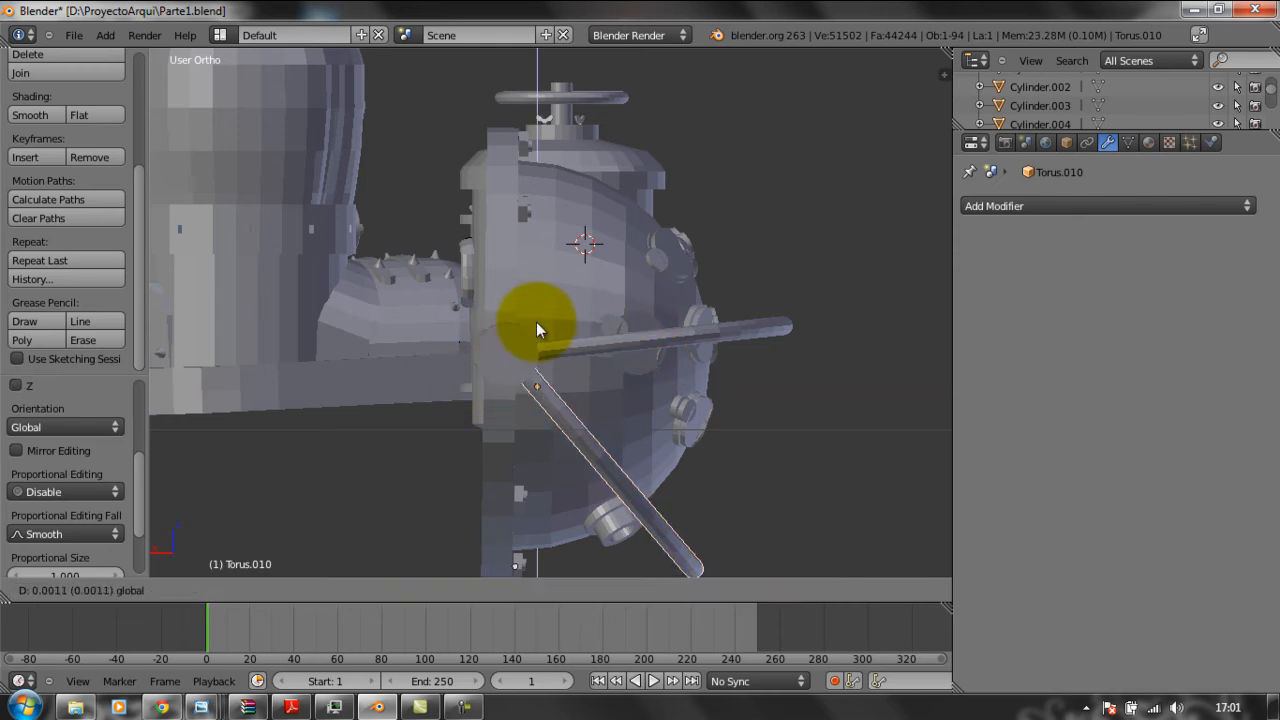
left_click_drag(471, 384, 468, 384)
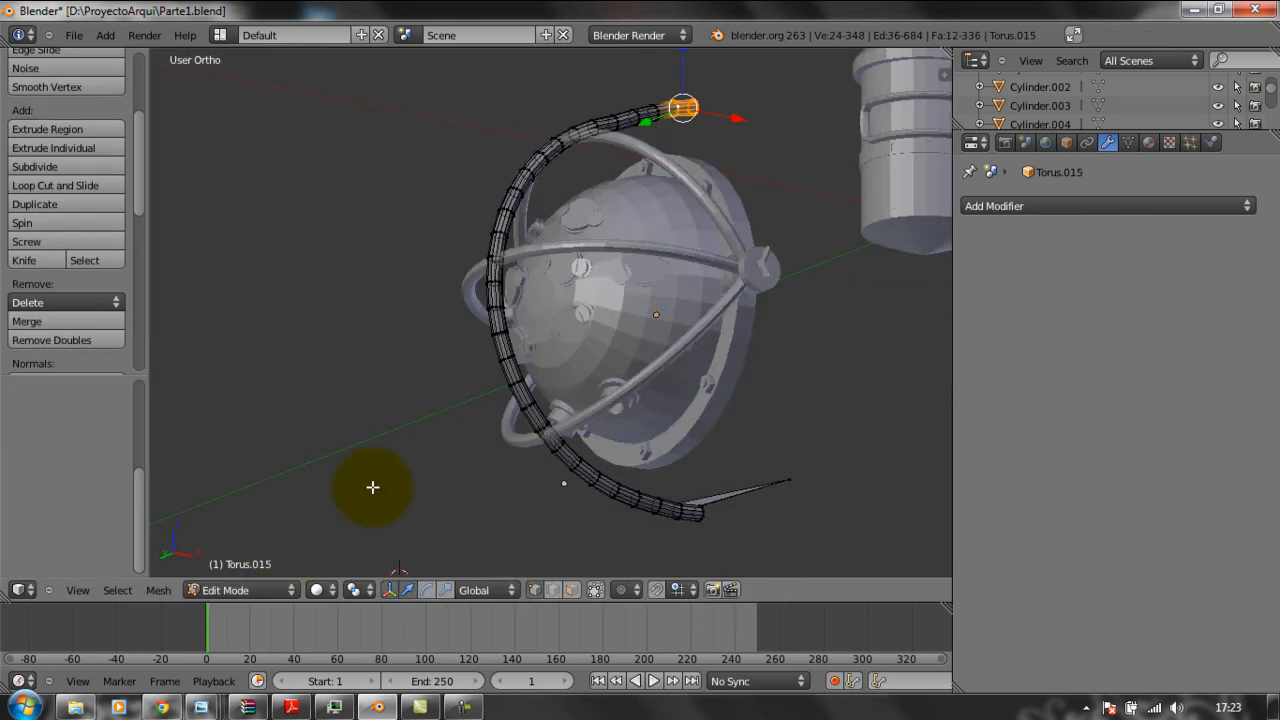
Step back through the edits on the curved tube to before its lower vertex was pulled out and its upper end bent.
key("ctrl+z")
key("ctrl+z")
key("ctrl+z")
key("ctrl+z")
key("ctrl+z")
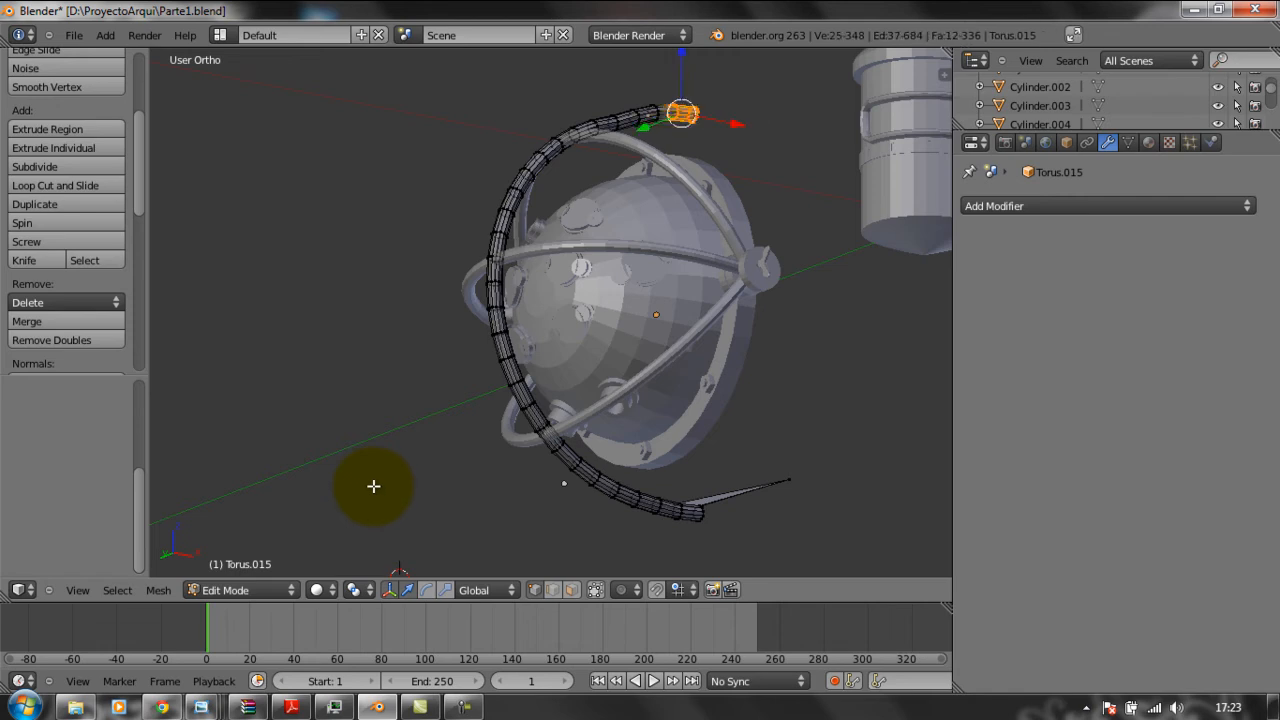
key("ctrl+shift+z")
key("ctrl+shift+z")
key("ctrl+shift+z")
key("ctrl+shift+z")
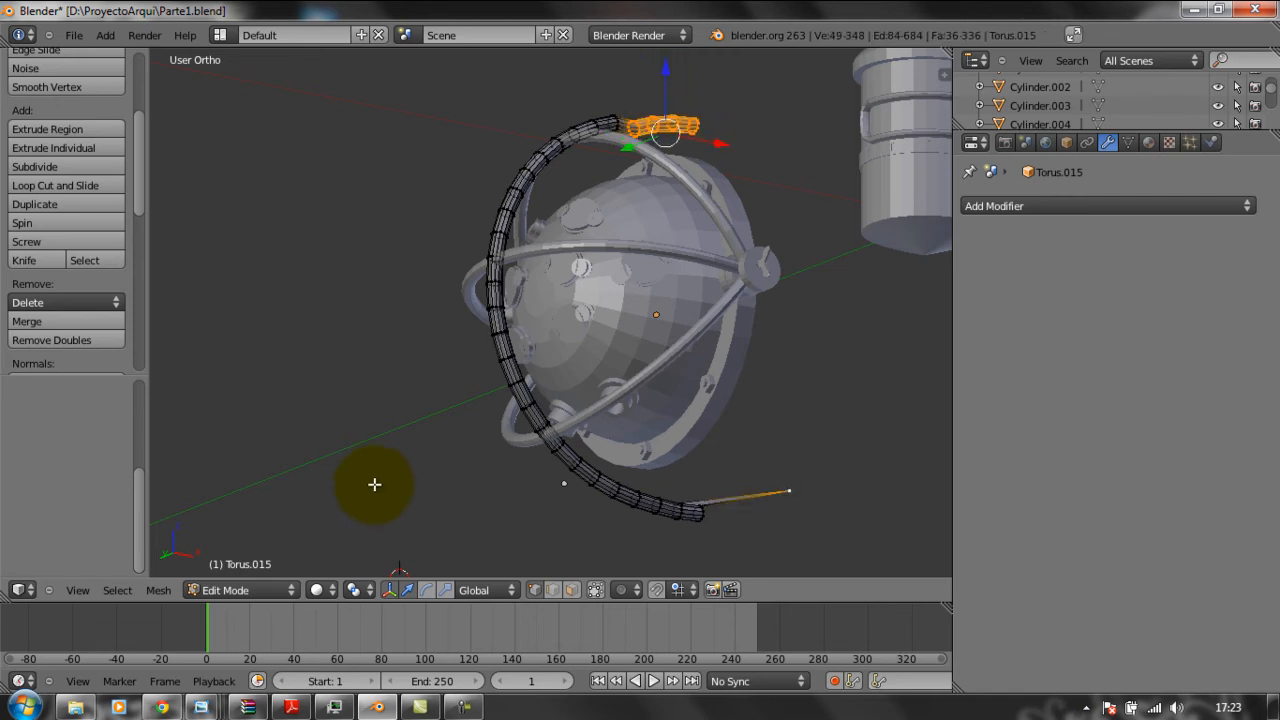
key("ctrl+z")
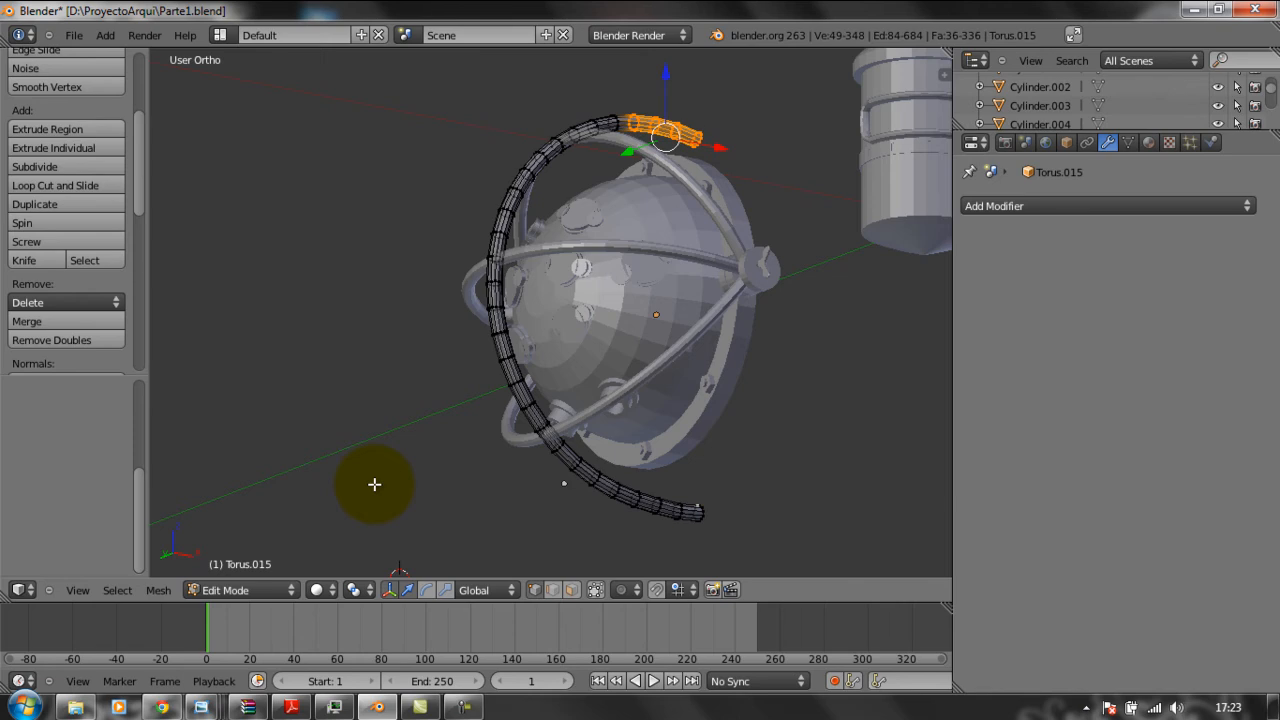
Box-select the segments at the tube's upper end, rotate them upward around global Y and raise them about 0.0099 along Z.
middle_click_drag(677, 134, 649, 216)
scroll(649, 216, "up", 7)
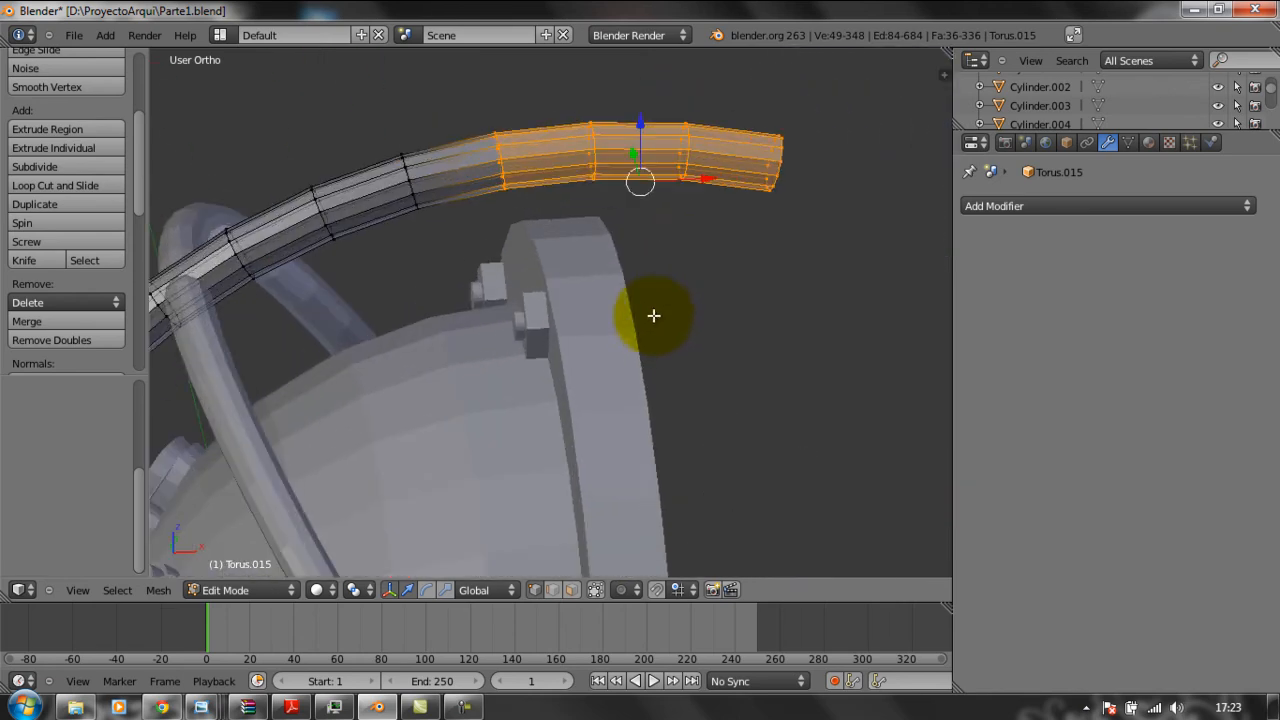
right_click(591, 178)
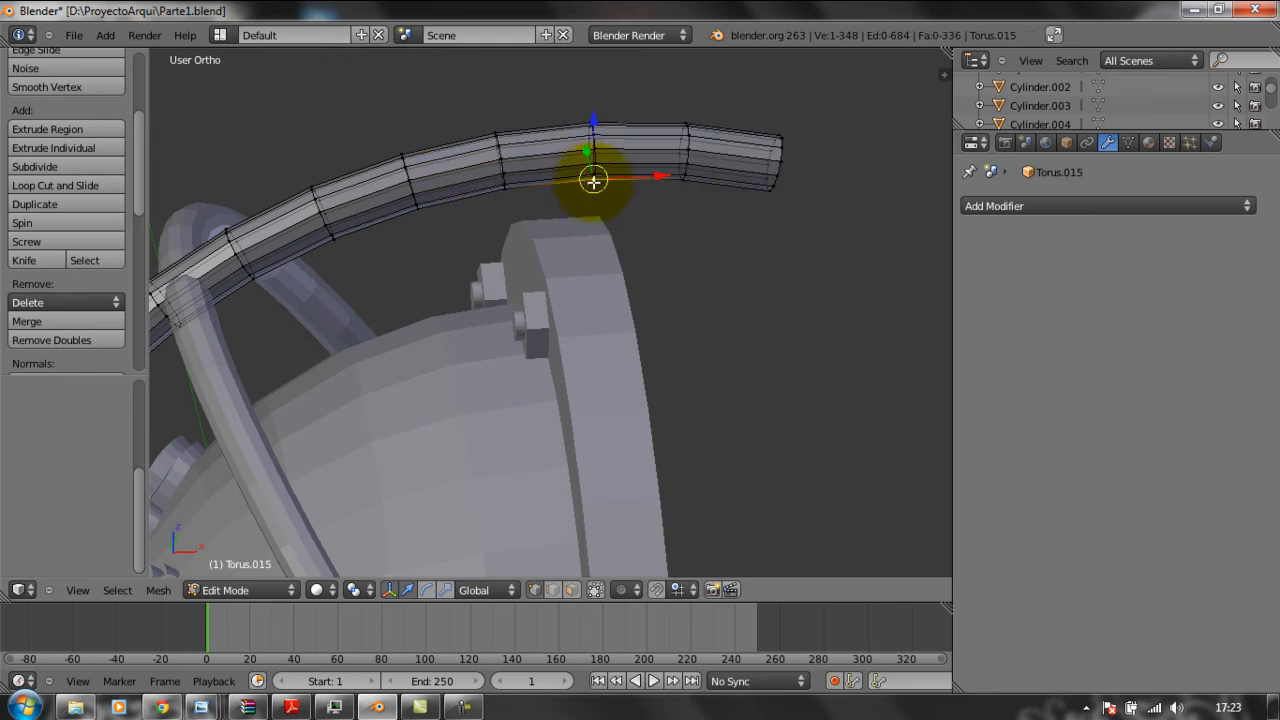
key("b")
left_click_drag(785, 218, 457, 86)
key("r")
key("y")
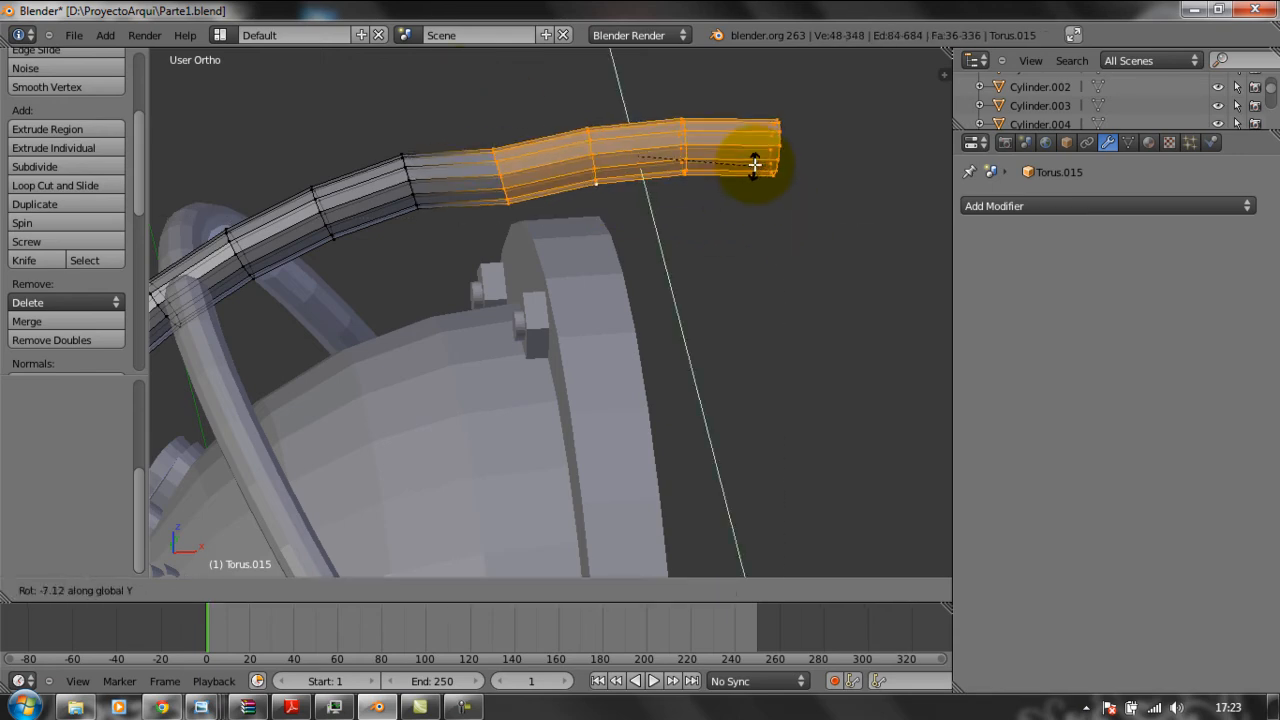
left_click(748, 140)
key("g")
key("z")
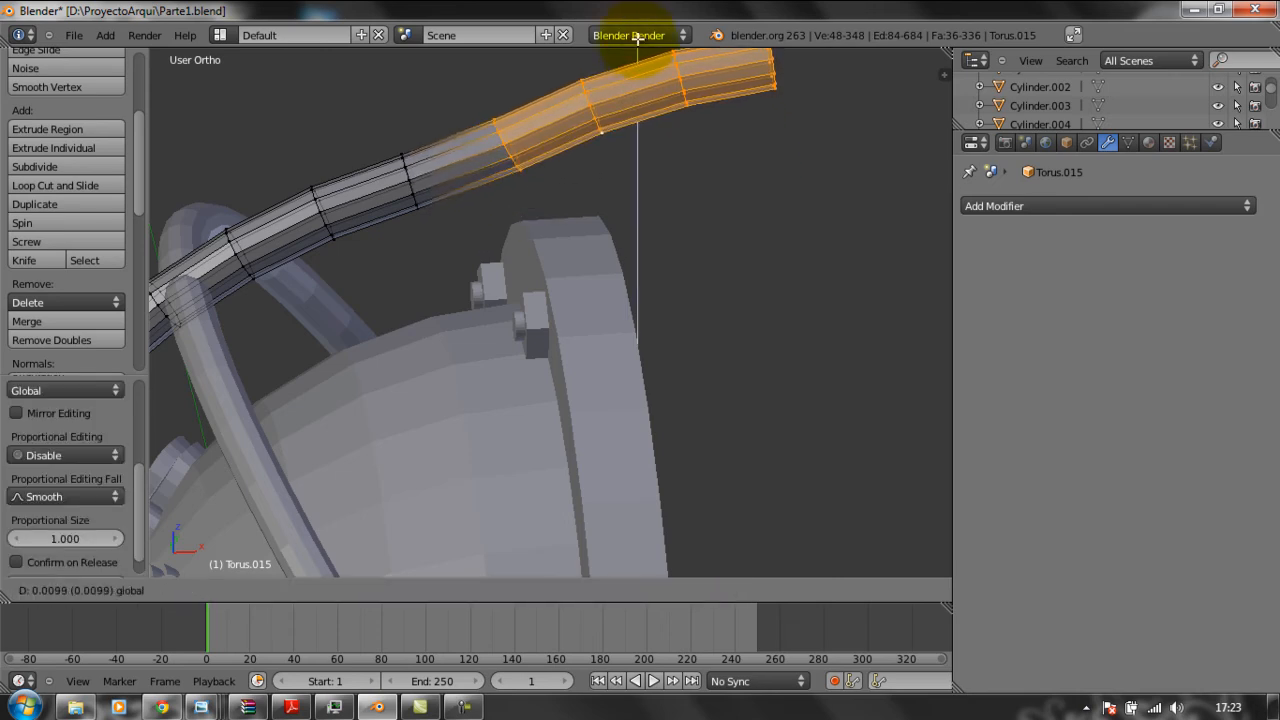
left_click(639, 42)
Box-select the last three vertex rings at the bent tube's upper end, replacing the larger selection.
middle_click_drag(724, 165, 700, 174)
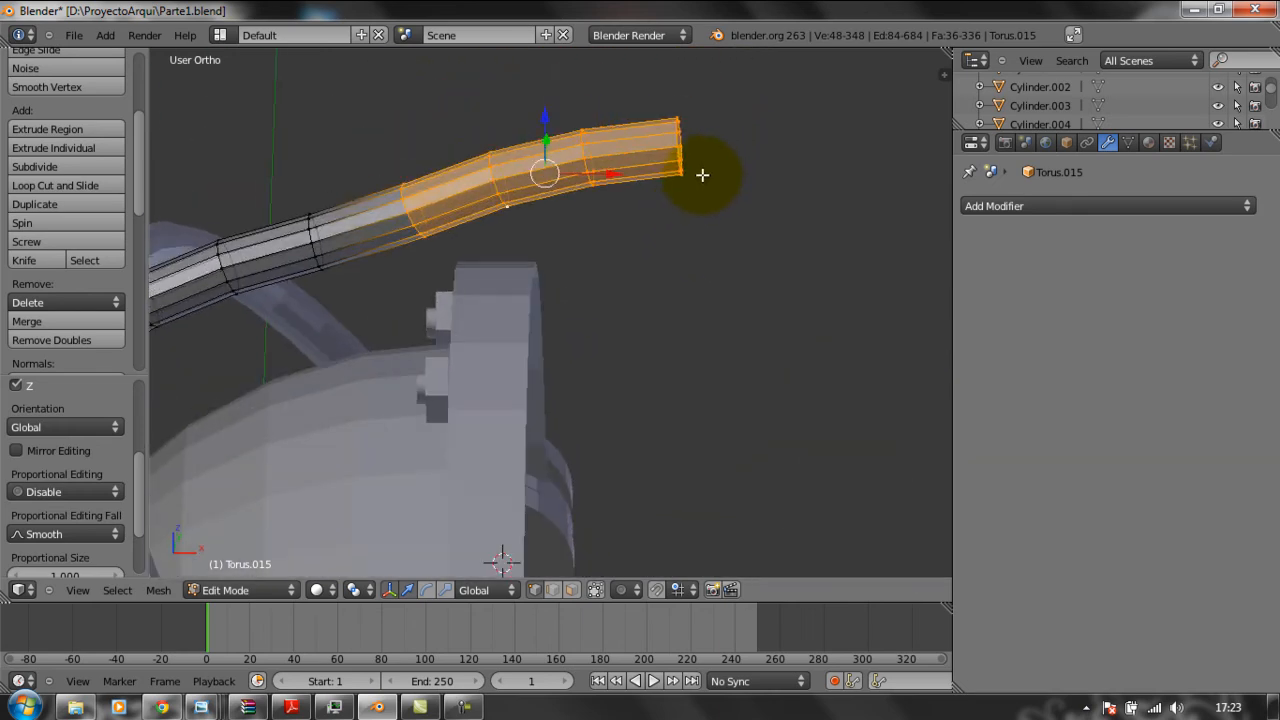
right_click(689, 177)
key("b")
left_click_drag(707, 217, 480, 109)
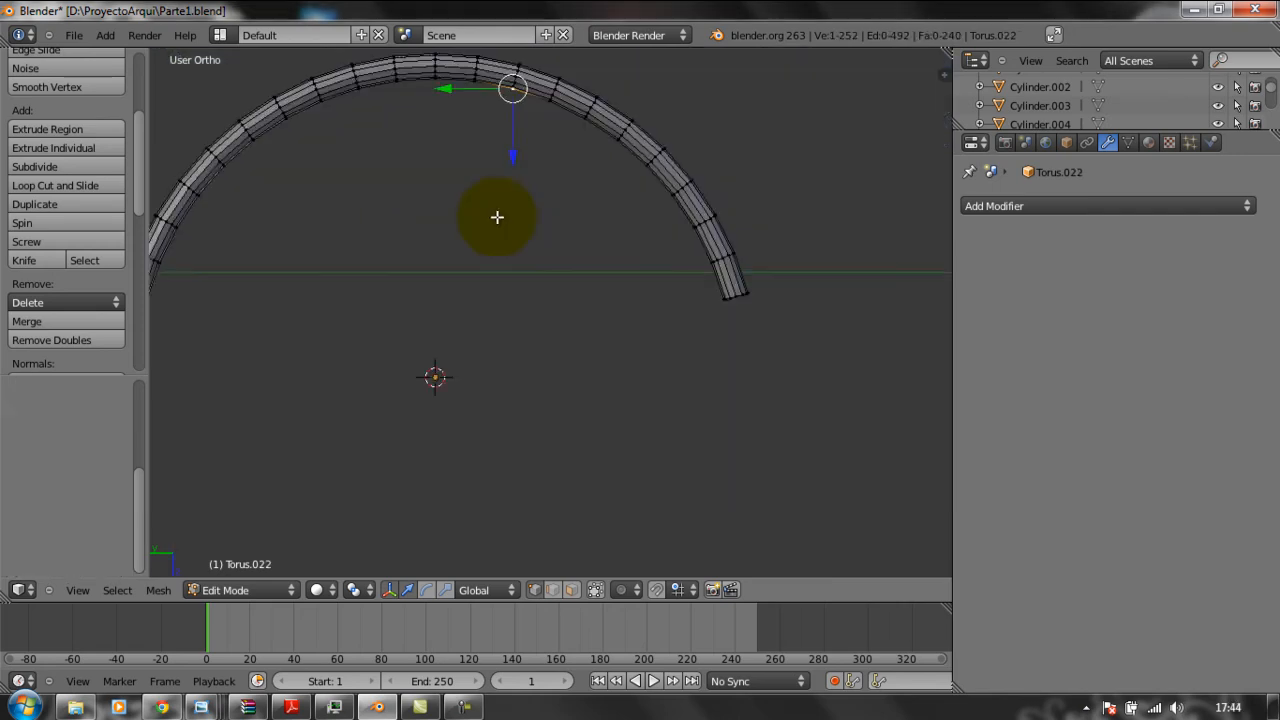
middle_click_drag(497, 214, 589, 243, "shift")
scroll(589, 243, "down", 1)
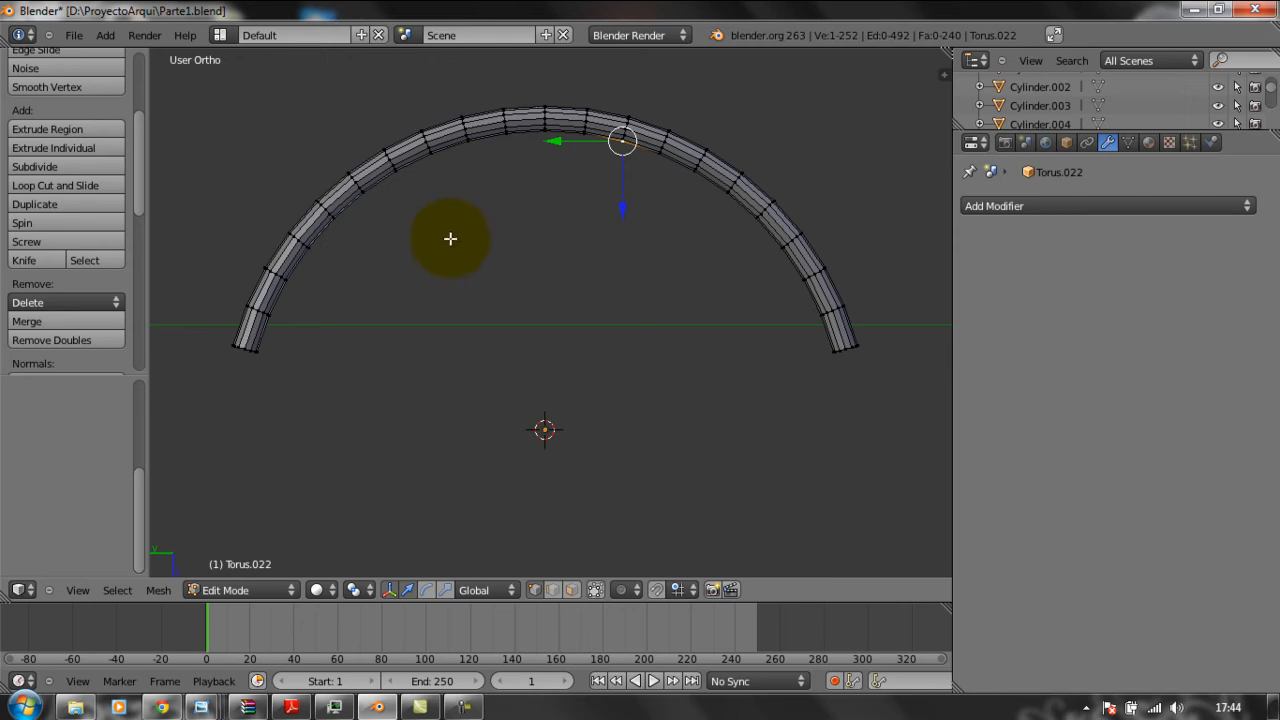
key("b")
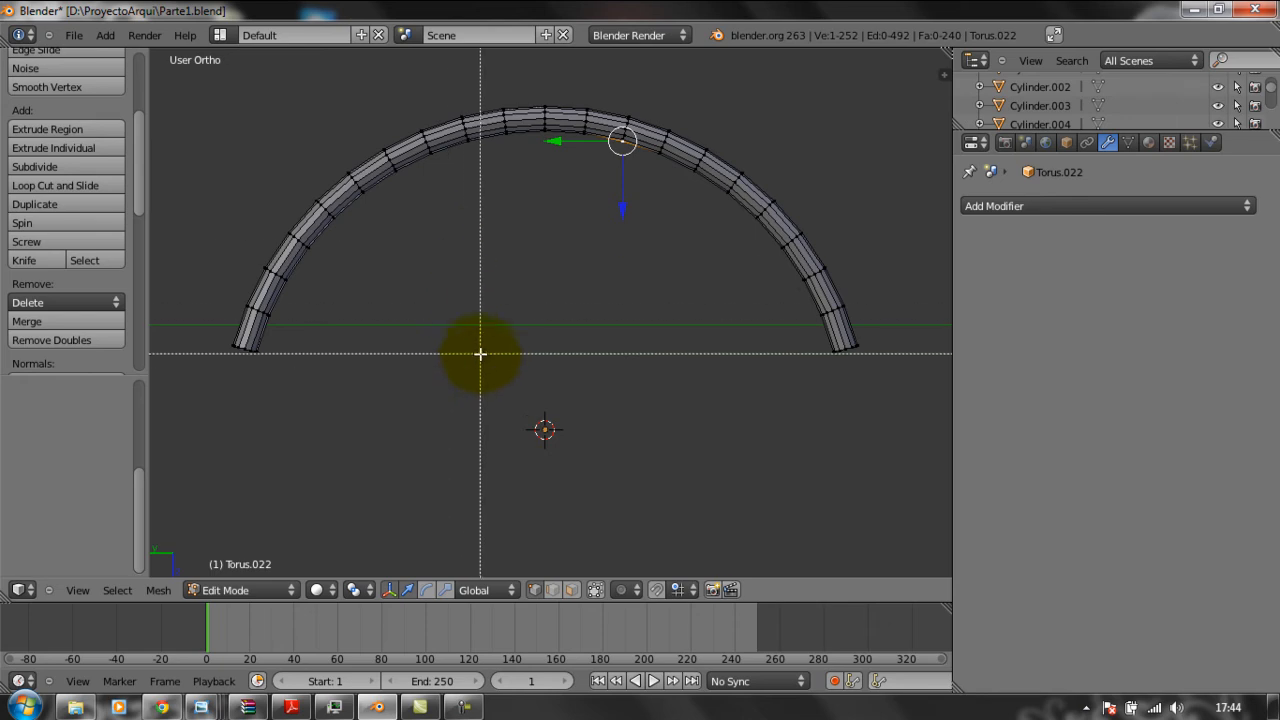
left_click_drag(481, 369, 212, 81)
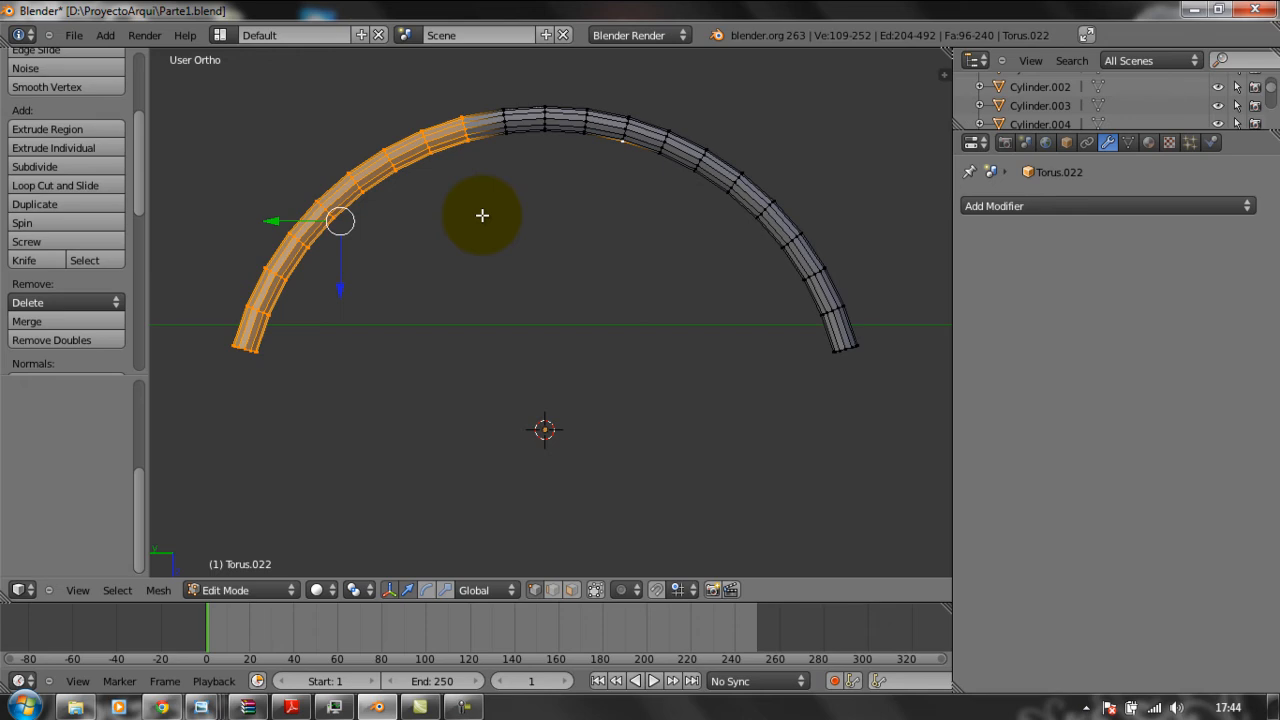
key("r")
key("x")
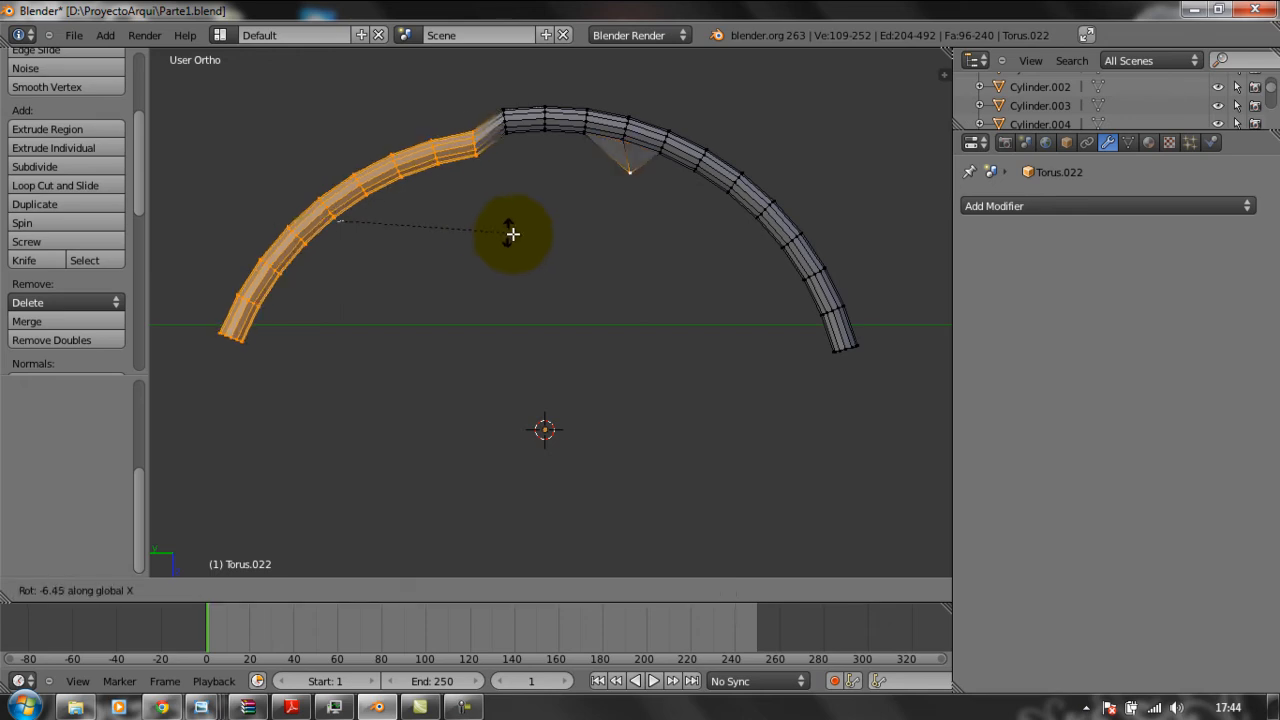
right_click(521, 241)
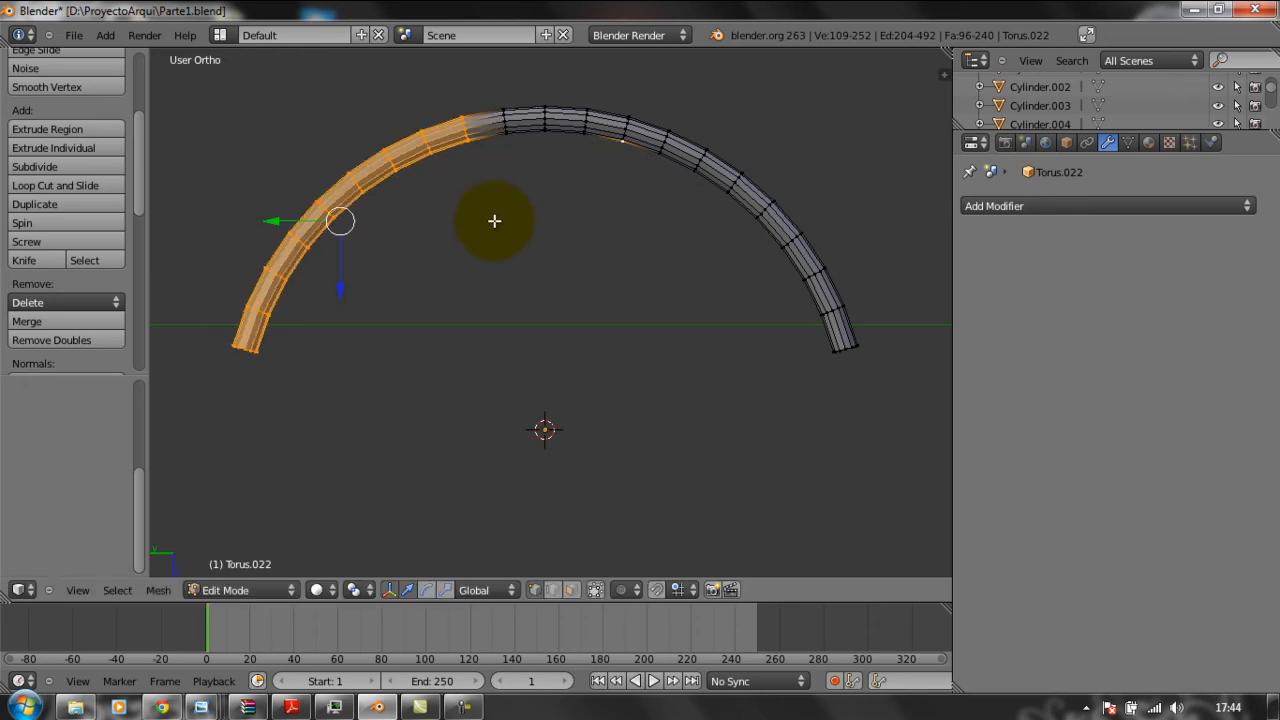
Reselect only the segments on the left side of the half-ring, excluding the stray vertex, and rotate them inward toward a pointed arch.
right_click(402, 168)
key("b")
left_click_drag(466, 365, 213, 61)
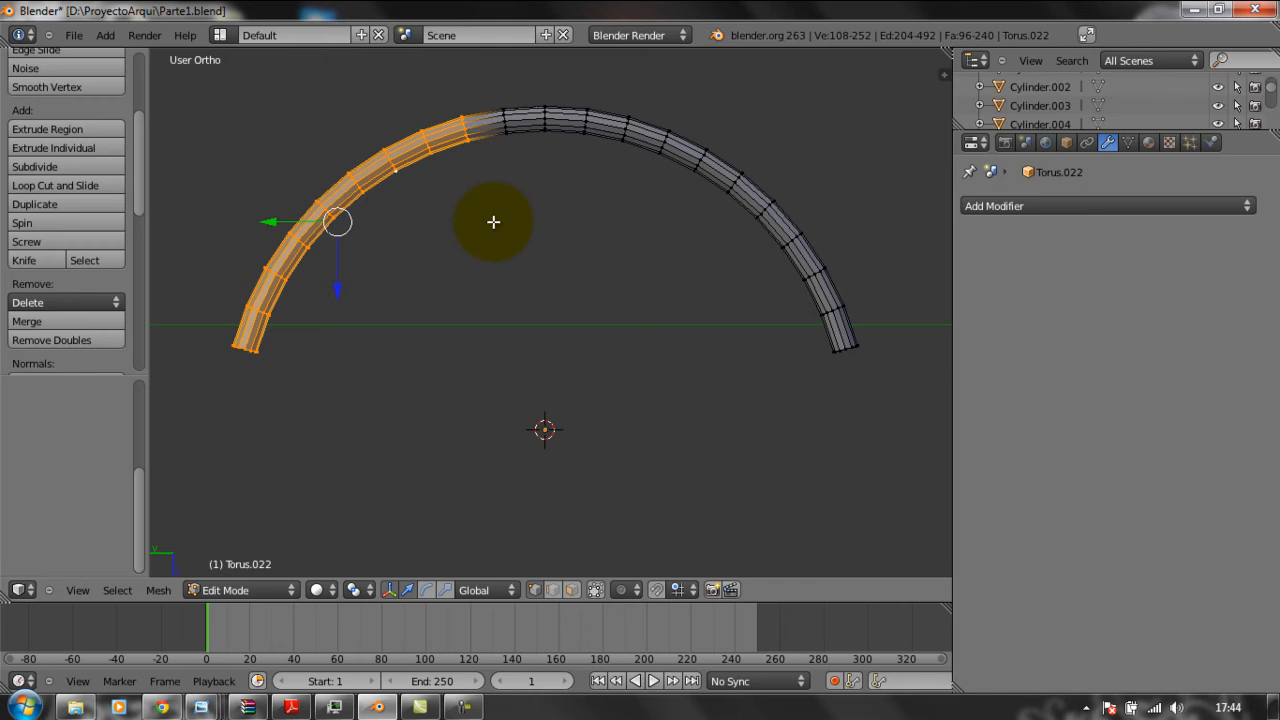
key("r")
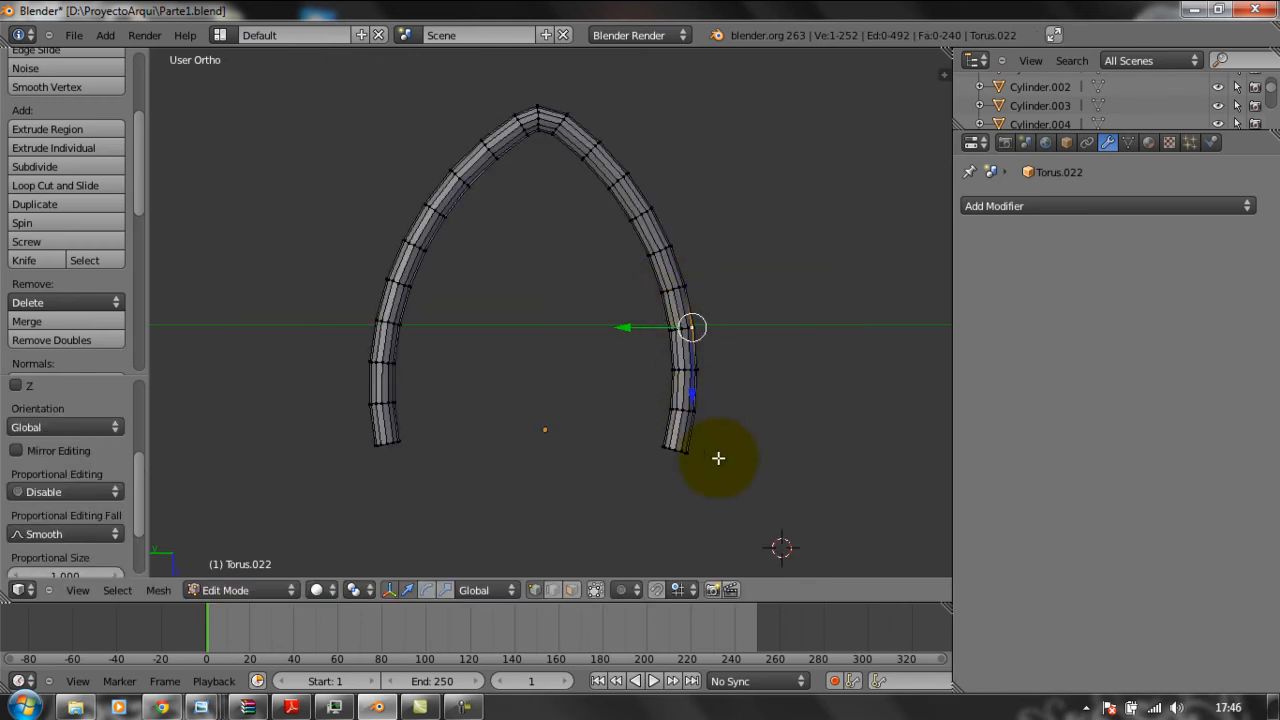
Box-select the right half of the pointed arch and nudge it slightly inward along Y.
key("b")
left_click_drag(726, 483, 551, 95)
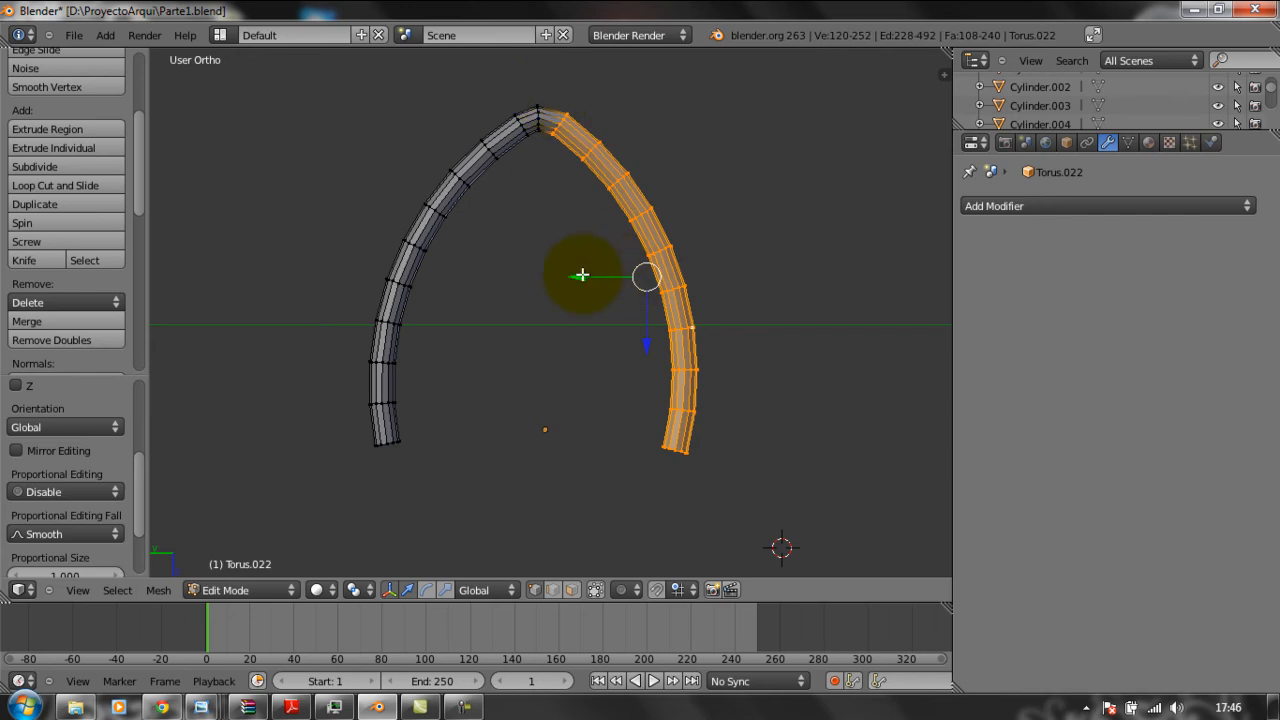
left_click_drag(582, 274, 580, 274)
right_click(658, 293)
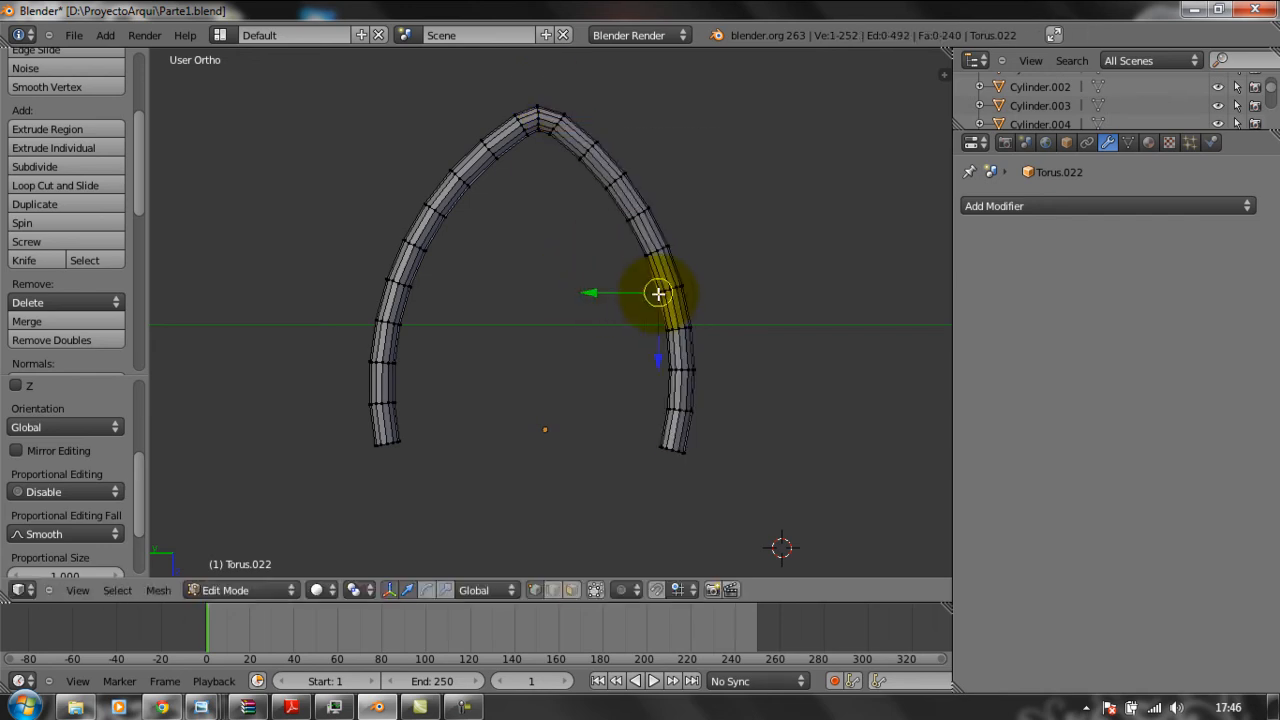
scroll(660, 297, "down", 4)
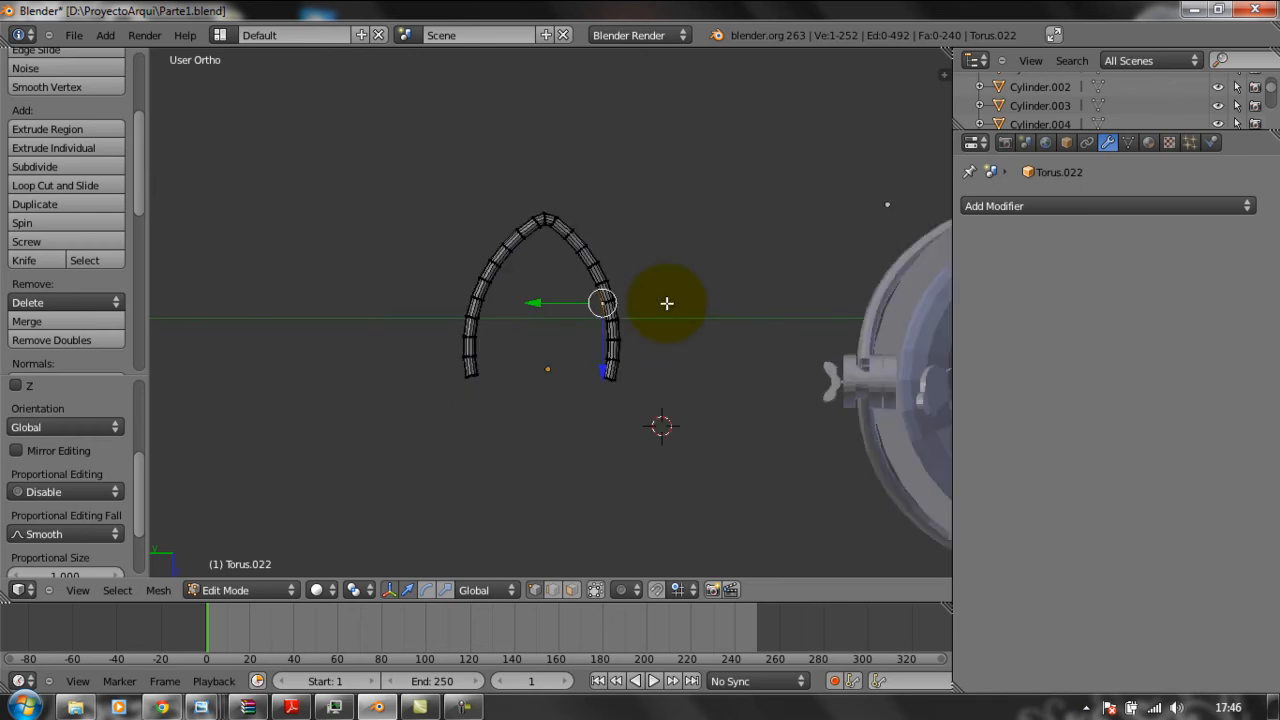
scroll(667, 303, "down", 3)
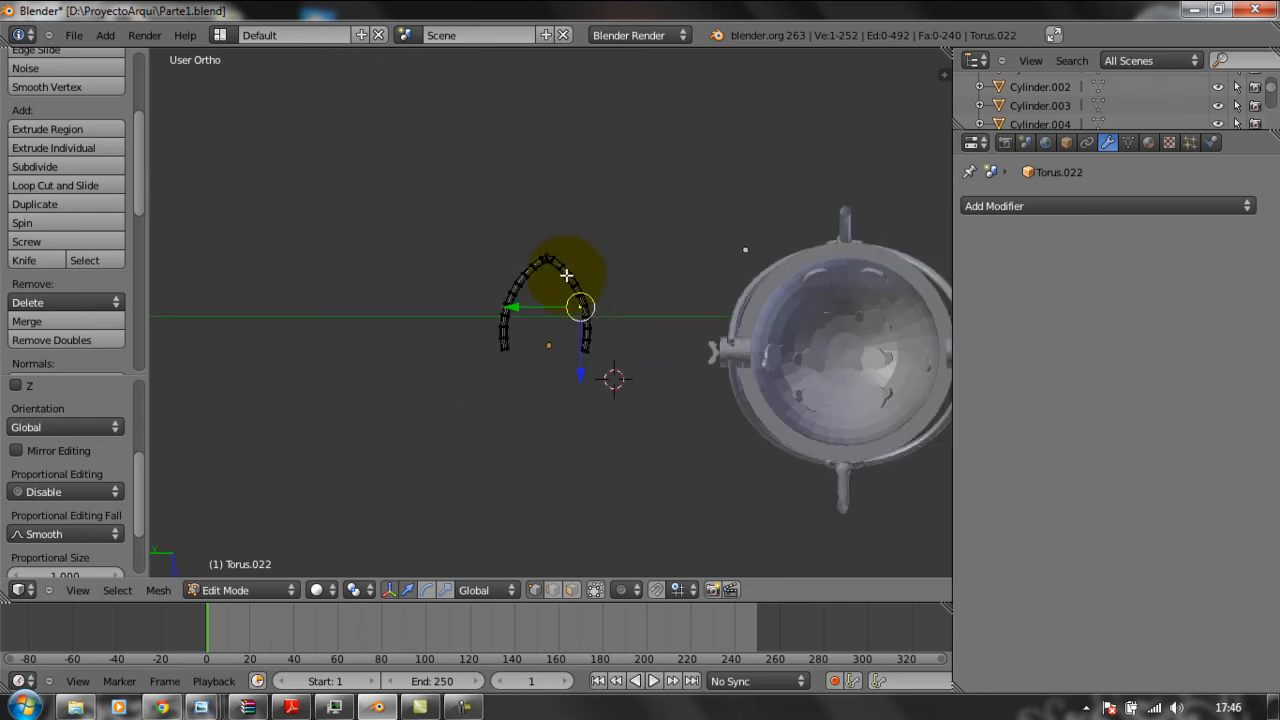
left_click_drag(580, 360, 593, 277)
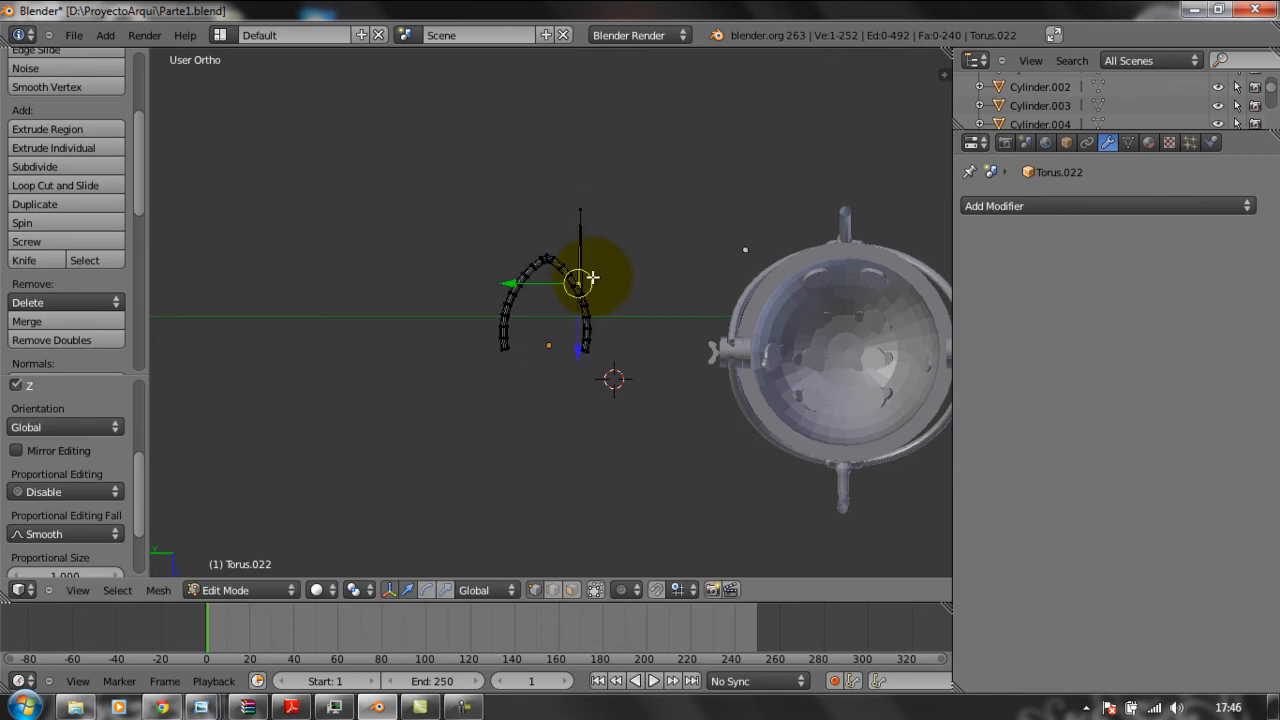
key("ctrl+z")
key("ctrl+z")
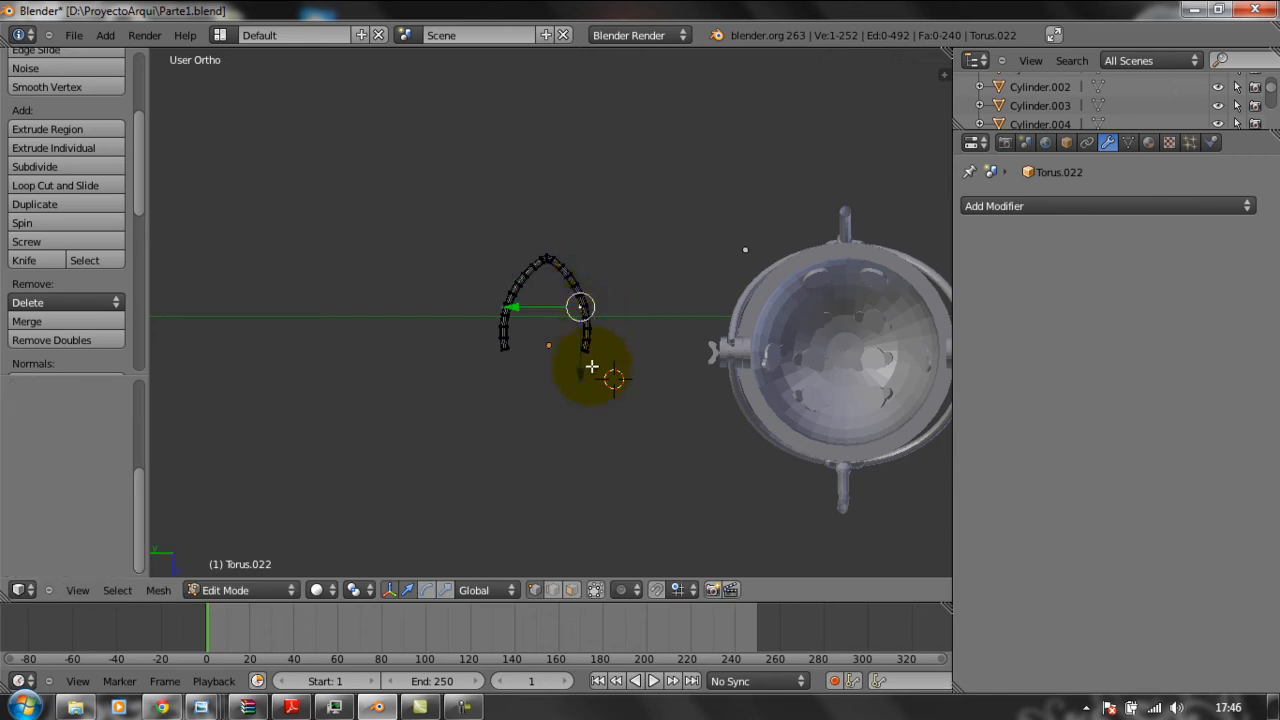
Select the whole pointed arch mesh and move it about -0.07 along global Z.
key("a")
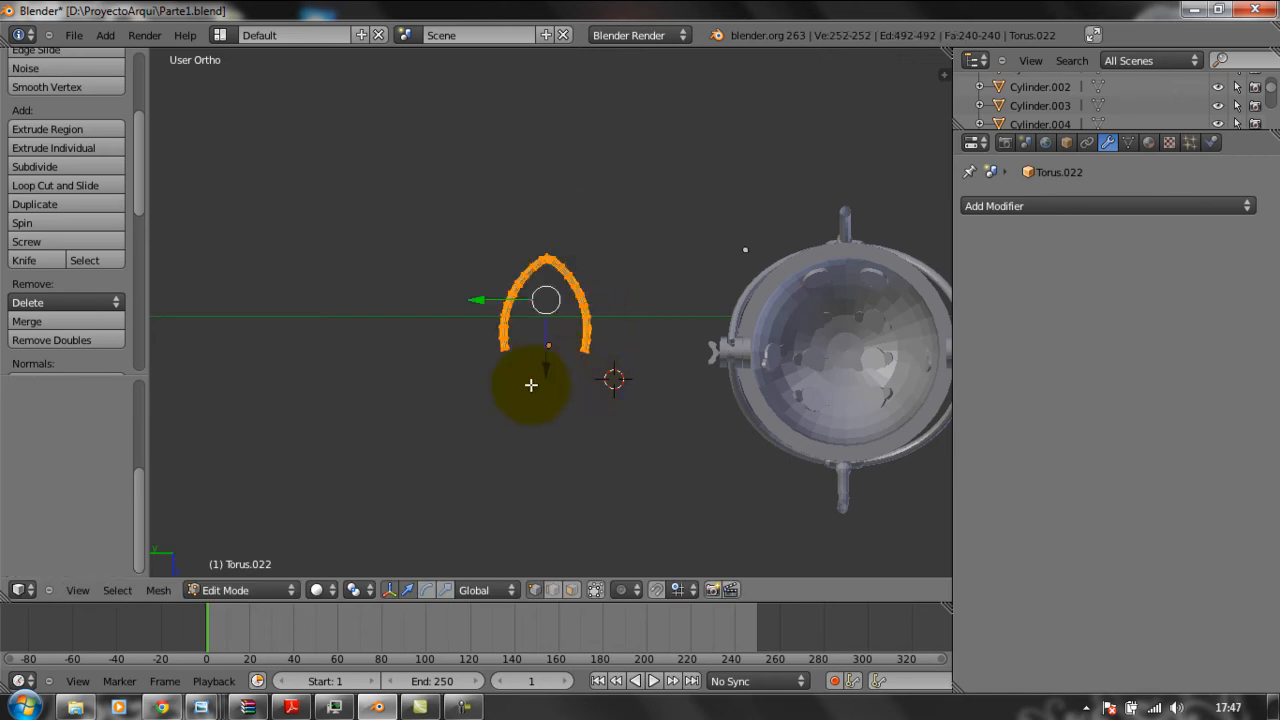
key("g")
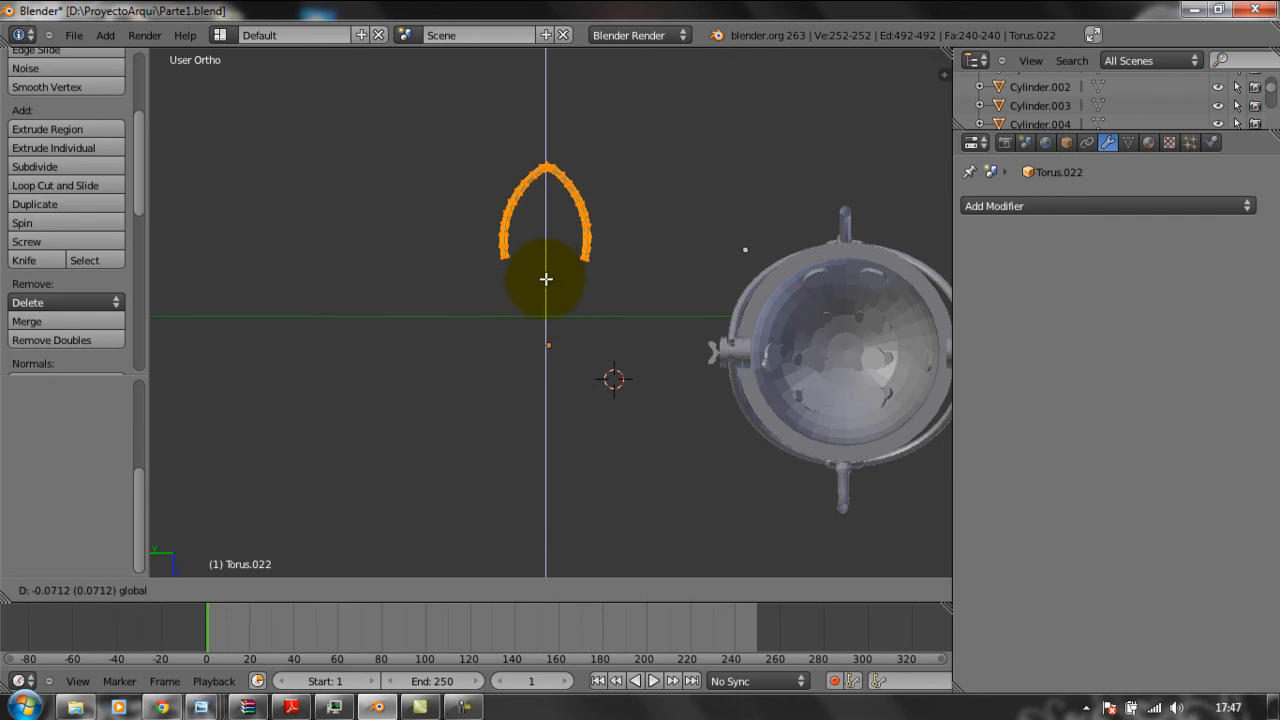
left_click(548, 271)
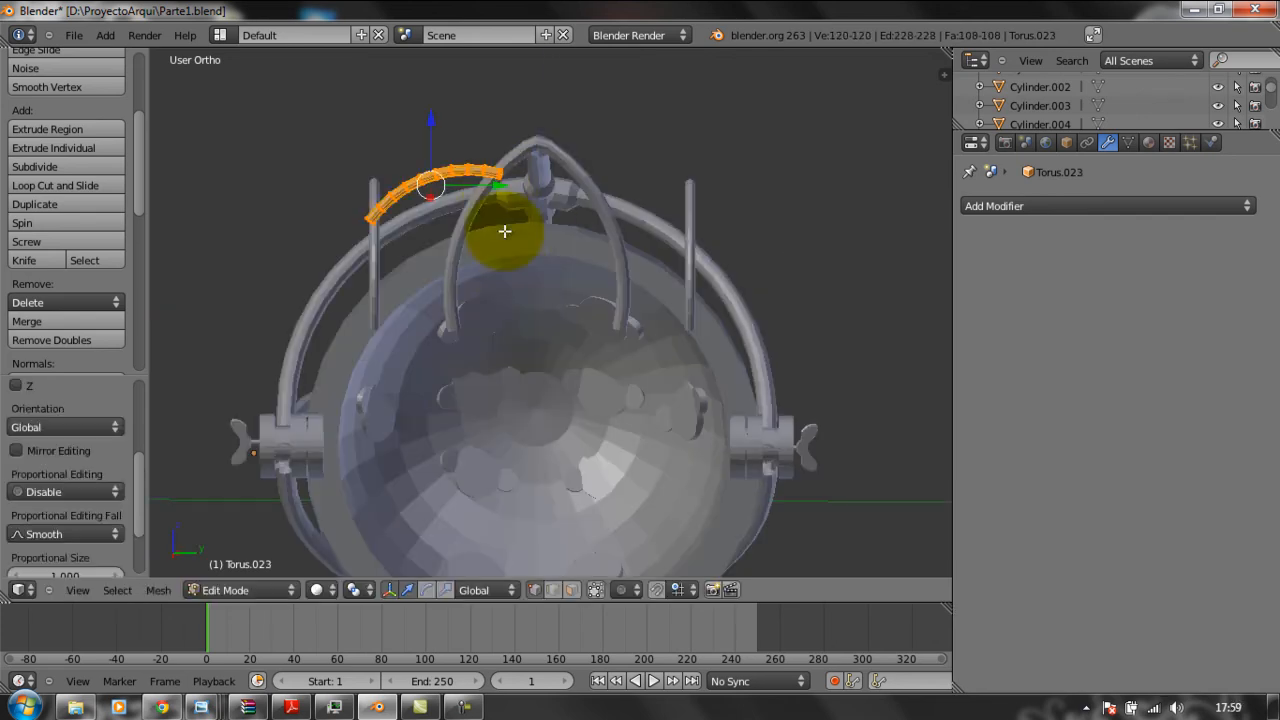
Rotate the short curved tube segment in front of the helmet about 6.71° around global Z.
middle_click_drag(504, 231, 728, 424)
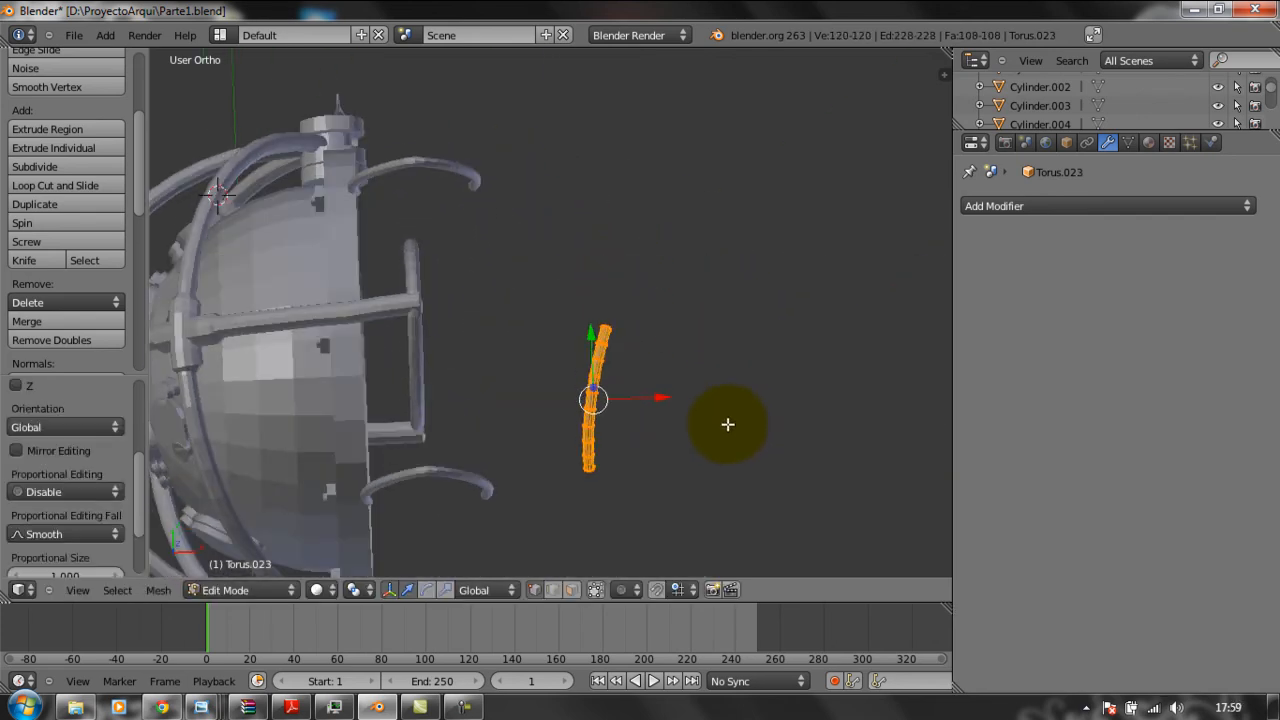
key("r")
key("z")
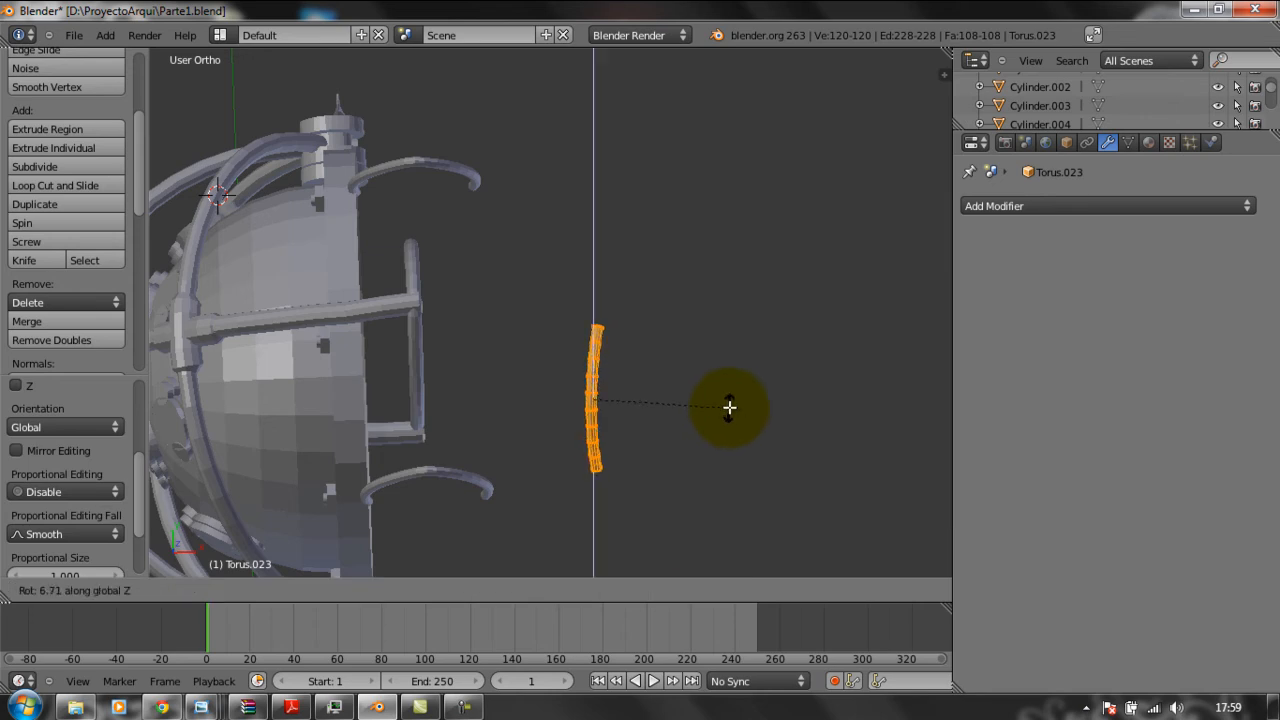
left_click(730, 408)
middle_click_drag(730, 408, 689, 354)
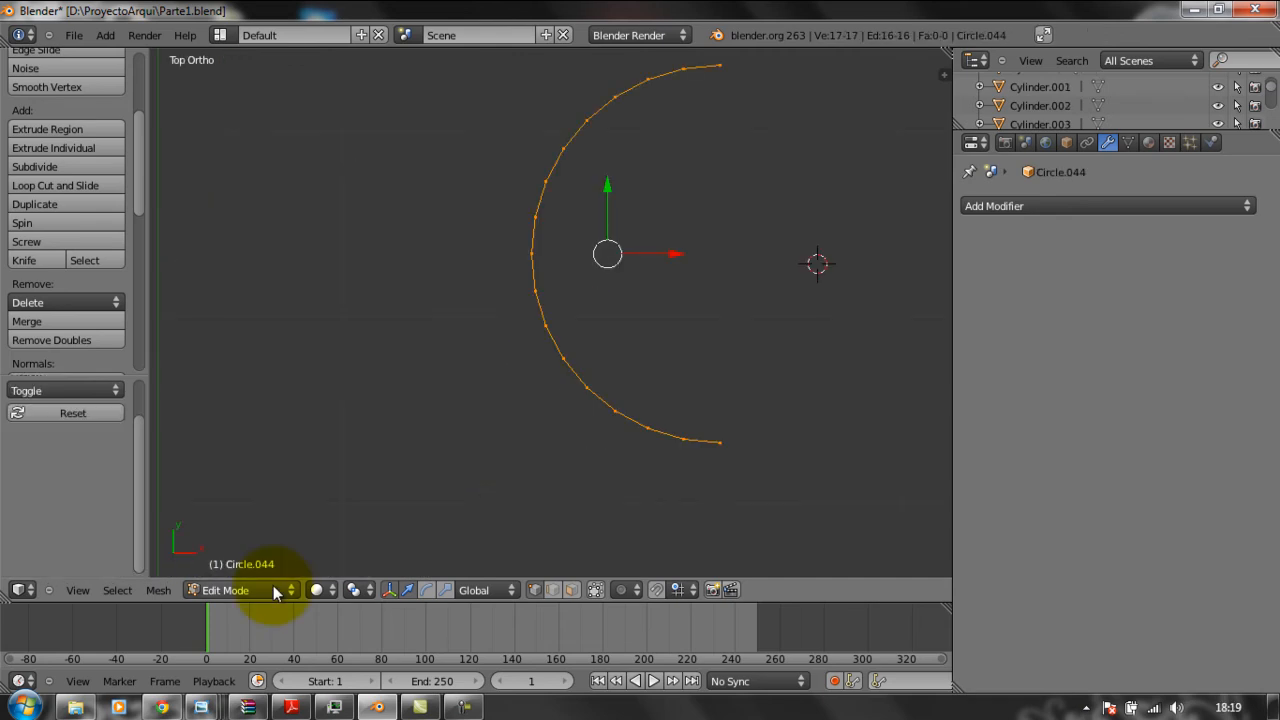
Return the half-circle outline to Object Mode and duplicate it in place.
left_click(273, 586)
left_click(272, 573)
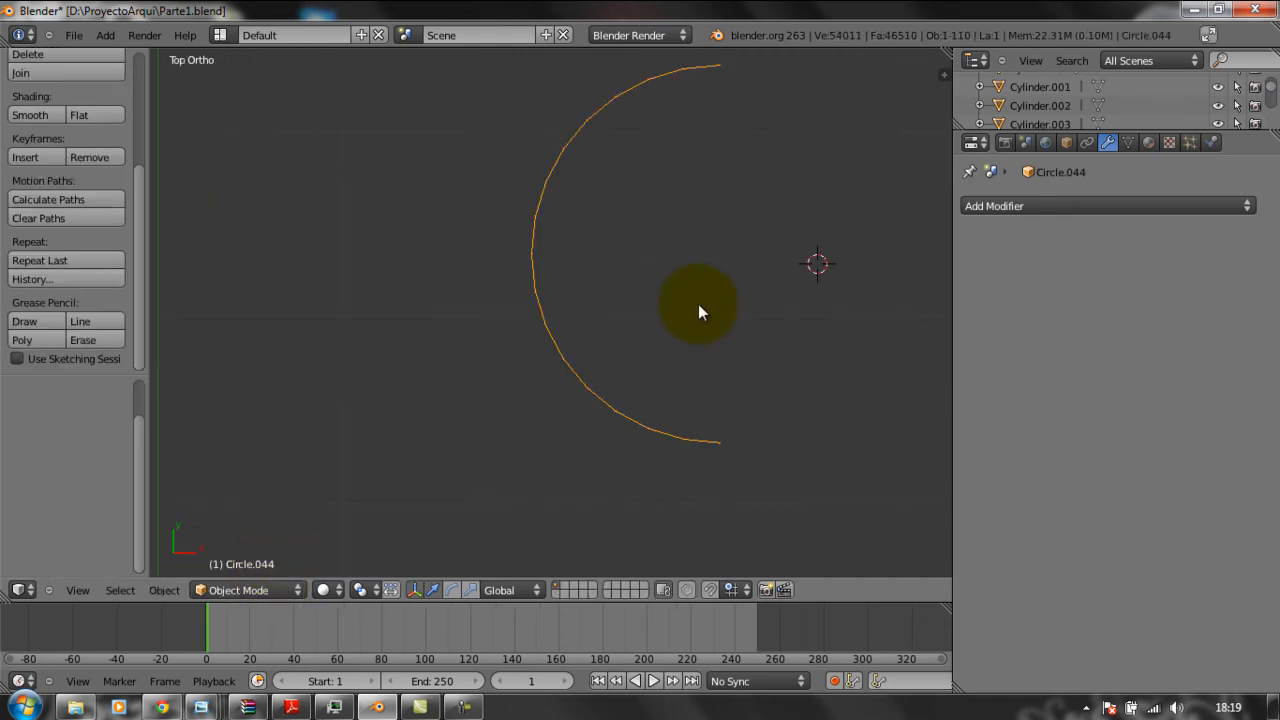
key("shift+d")
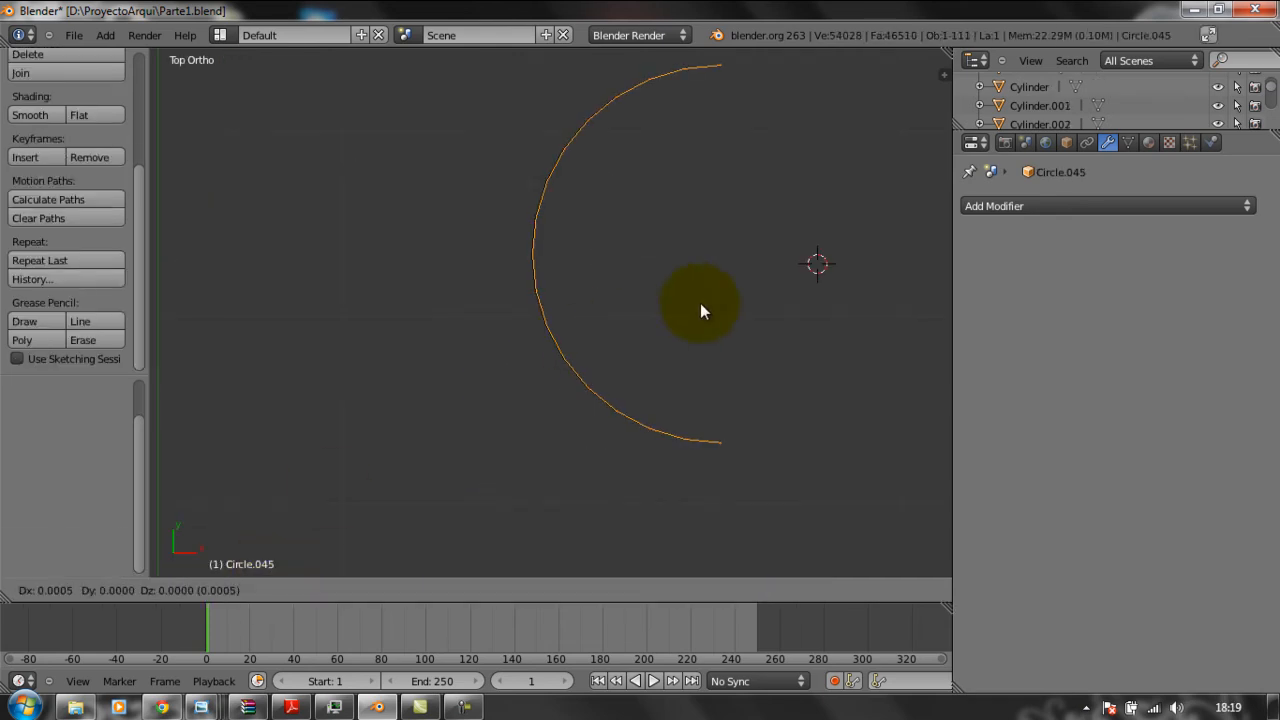
left_click(700, 303)
scroll(616, 257, "down", 5)
left_click_drag(450, 131, 484, 138)
scroll(509, 263, "up", 2)
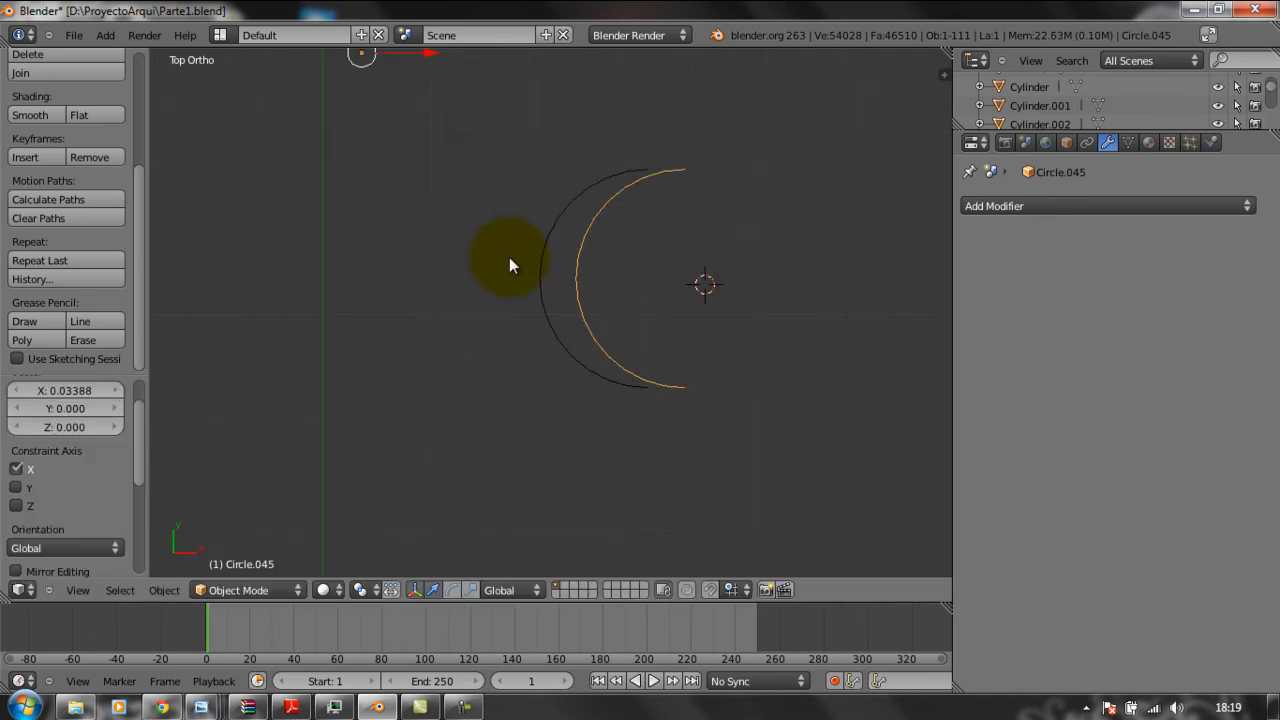
left_click_drag(427, 52, 422, 53)
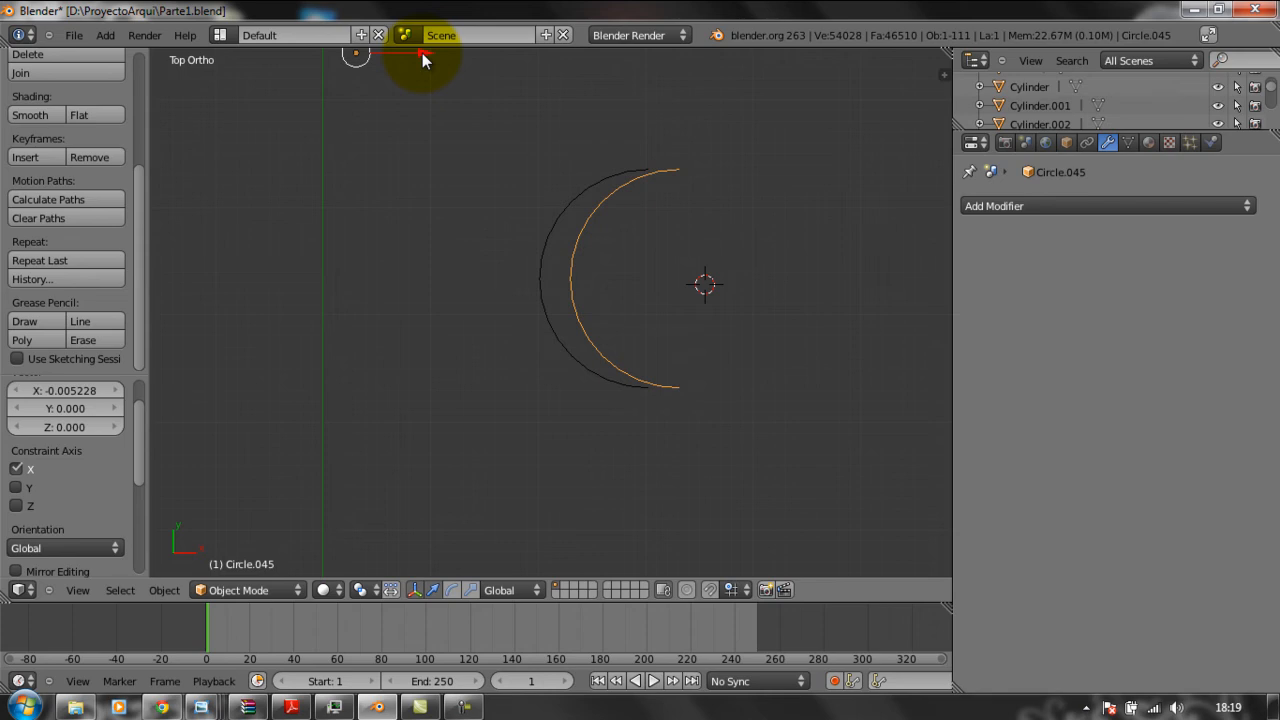
left_click(286, 590)
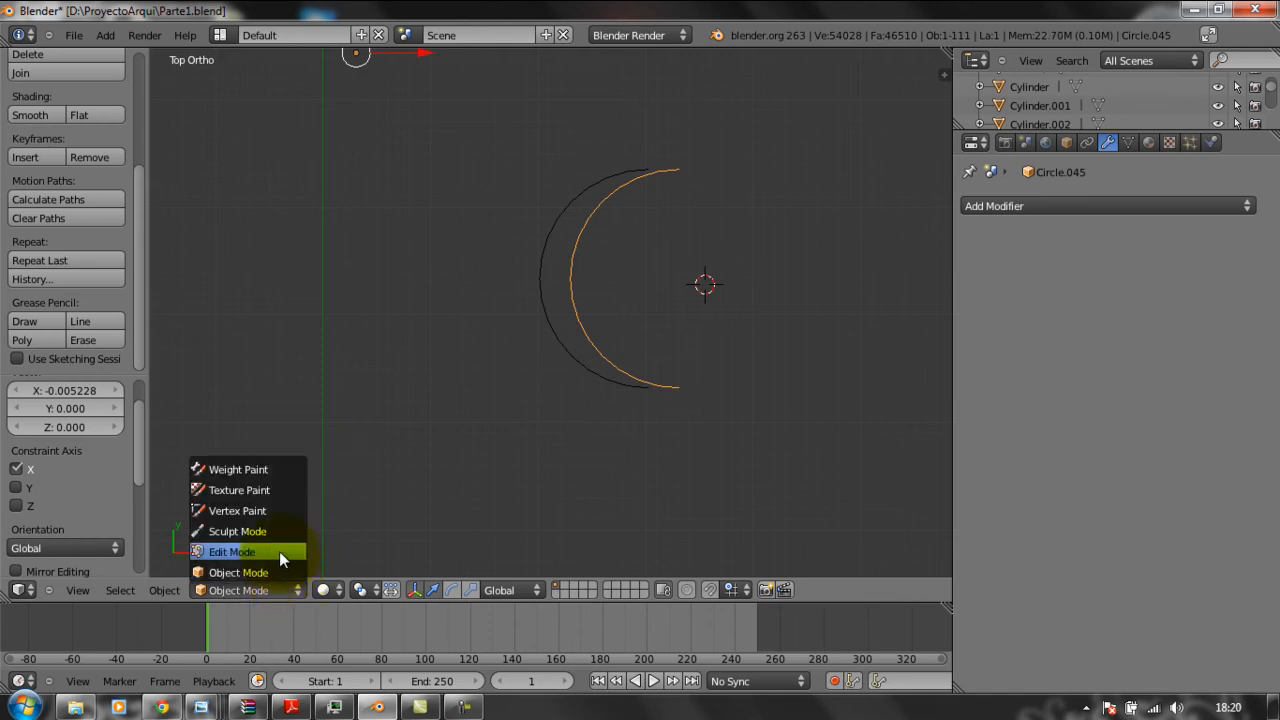
key("ctrl+z")
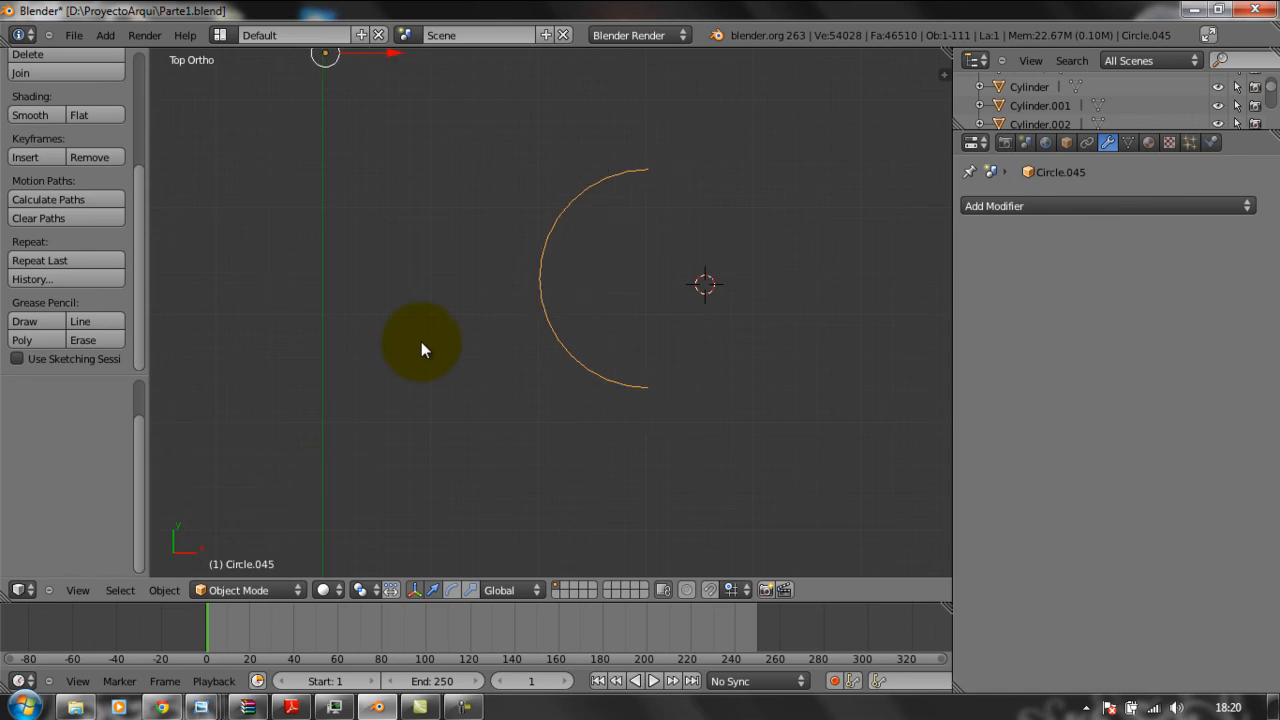
Enter Edit Mode on the copied half-circle and duplicate all its vertices in place.
left_click(268, 596)
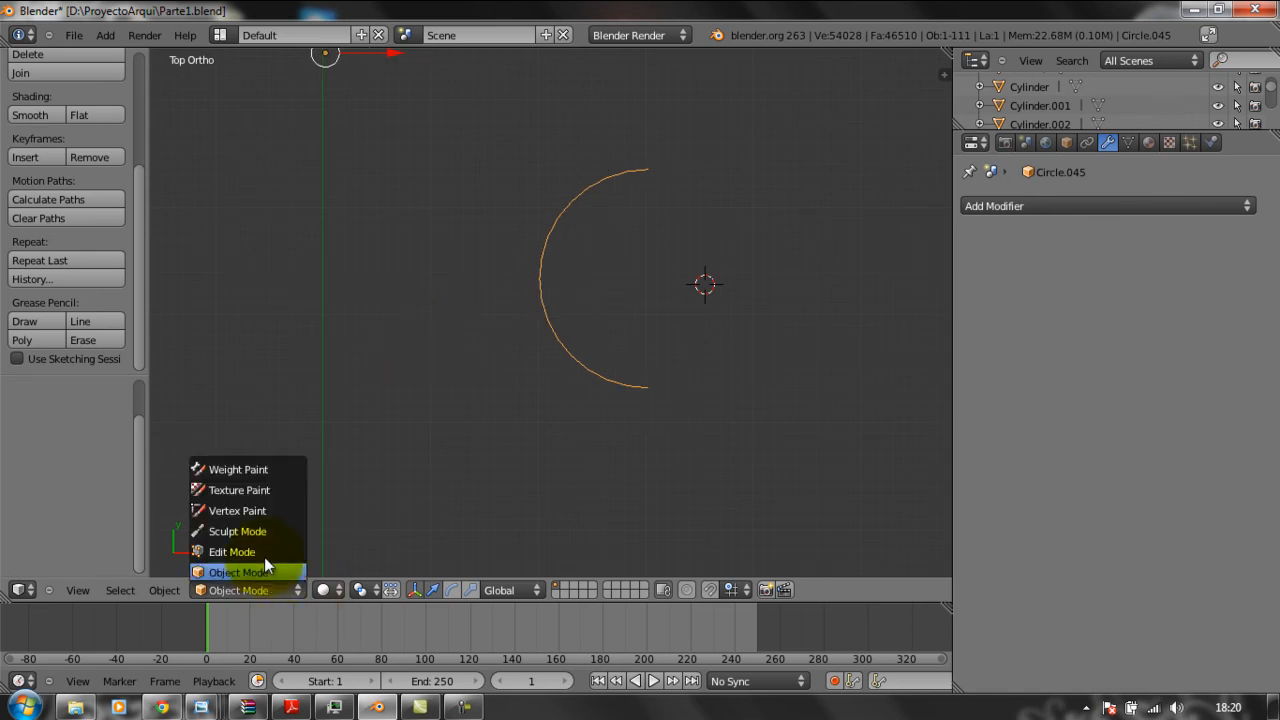
left_click(263, 554)
scroll(625, 292, "up", 3)
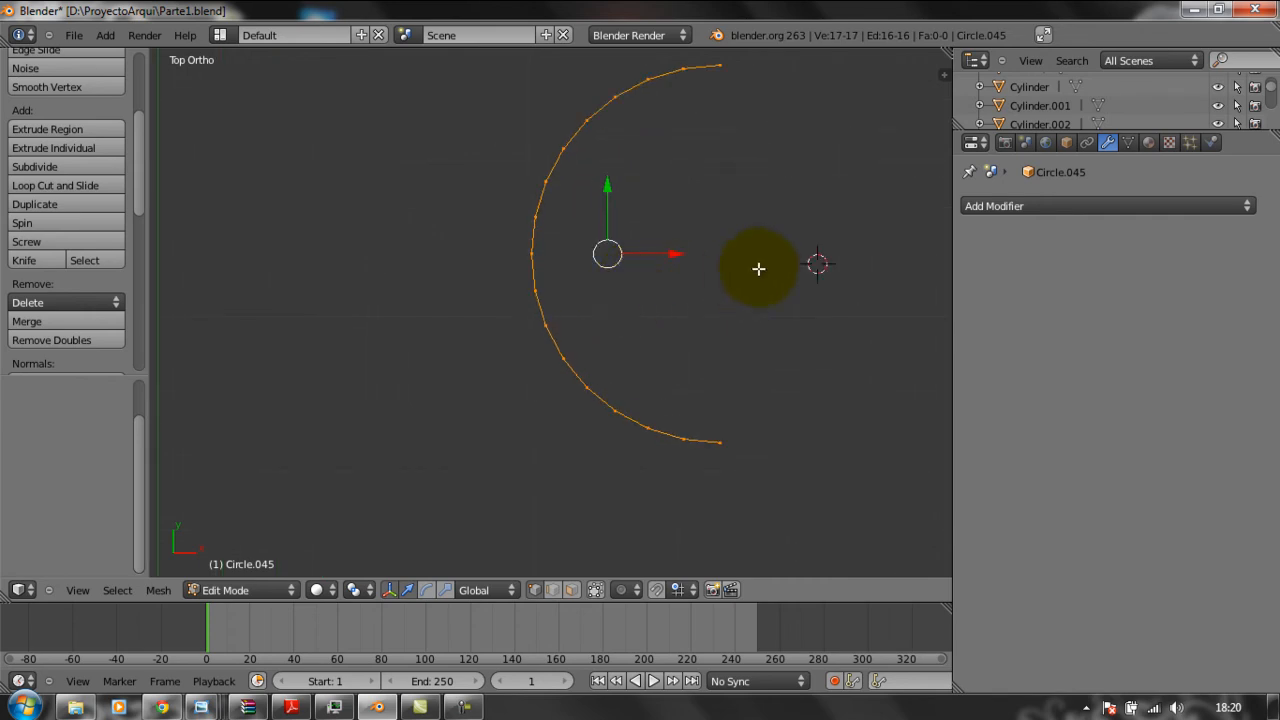
key("g")
left_click(772, 272)
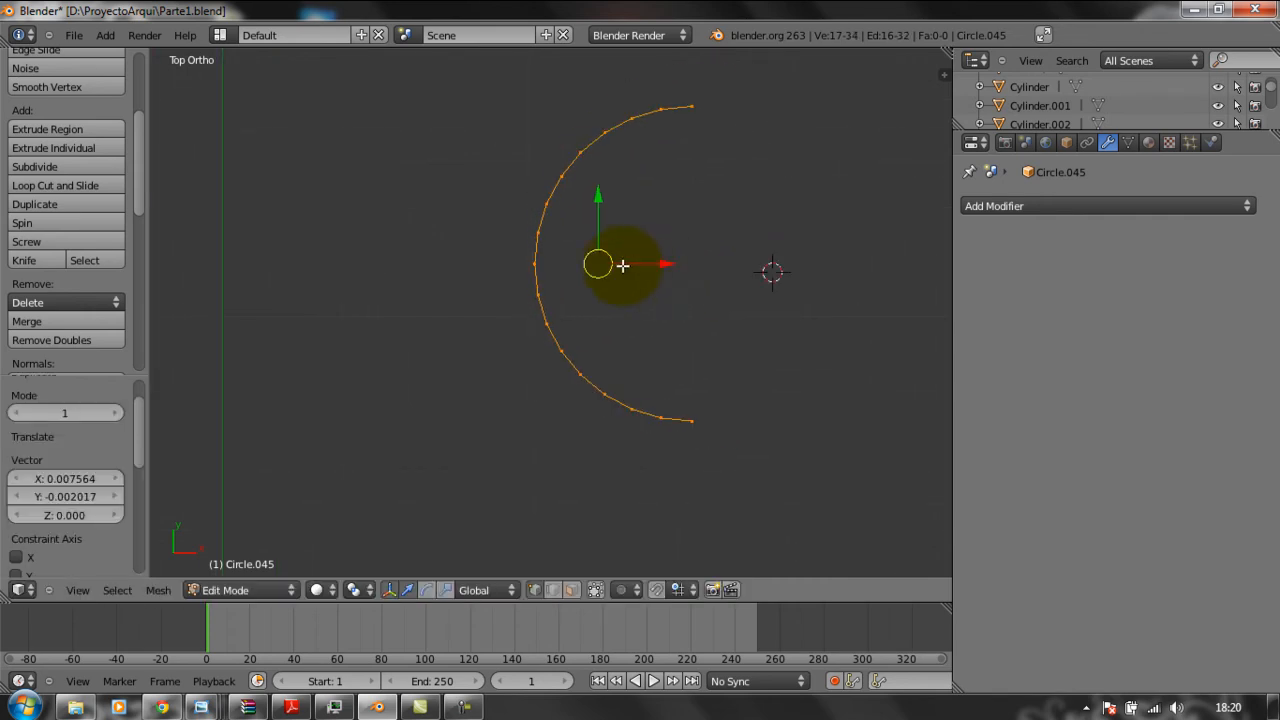
scroll(638, 264, "up", 1)
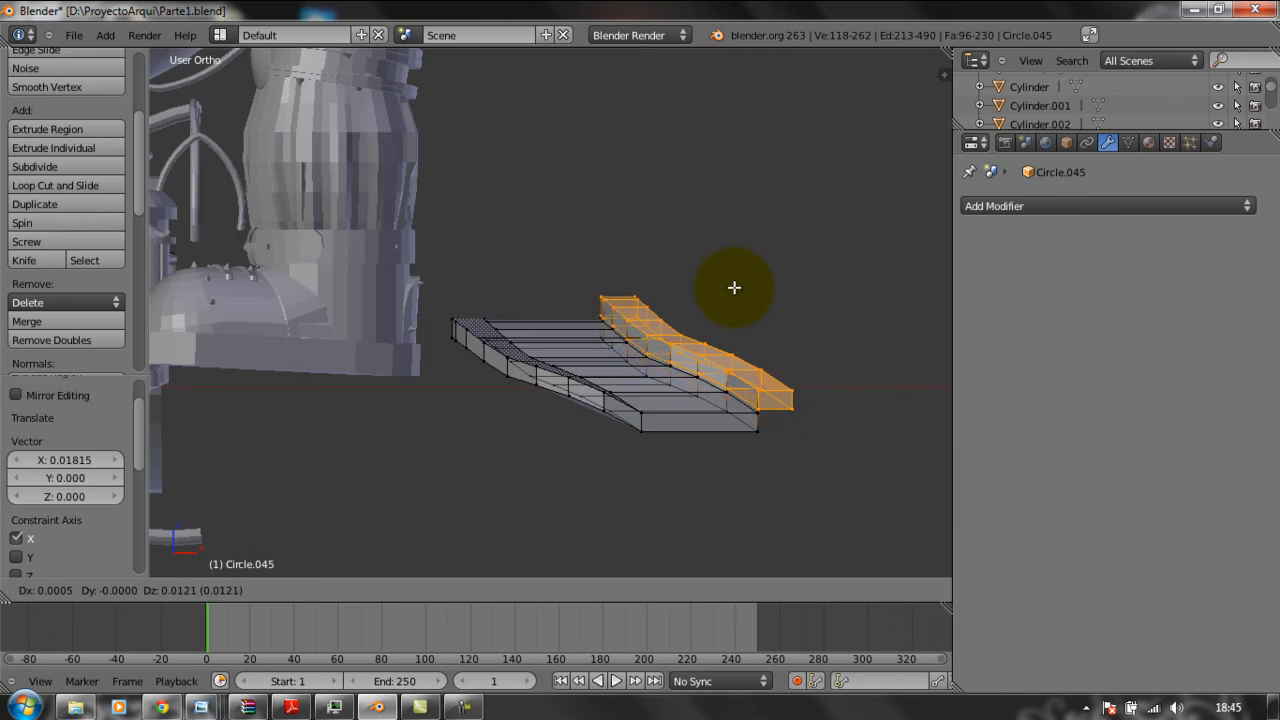
Try to extrude the selected inner curved strip and raise the new faces along global Z.
right_click(734, 274)
key("e")
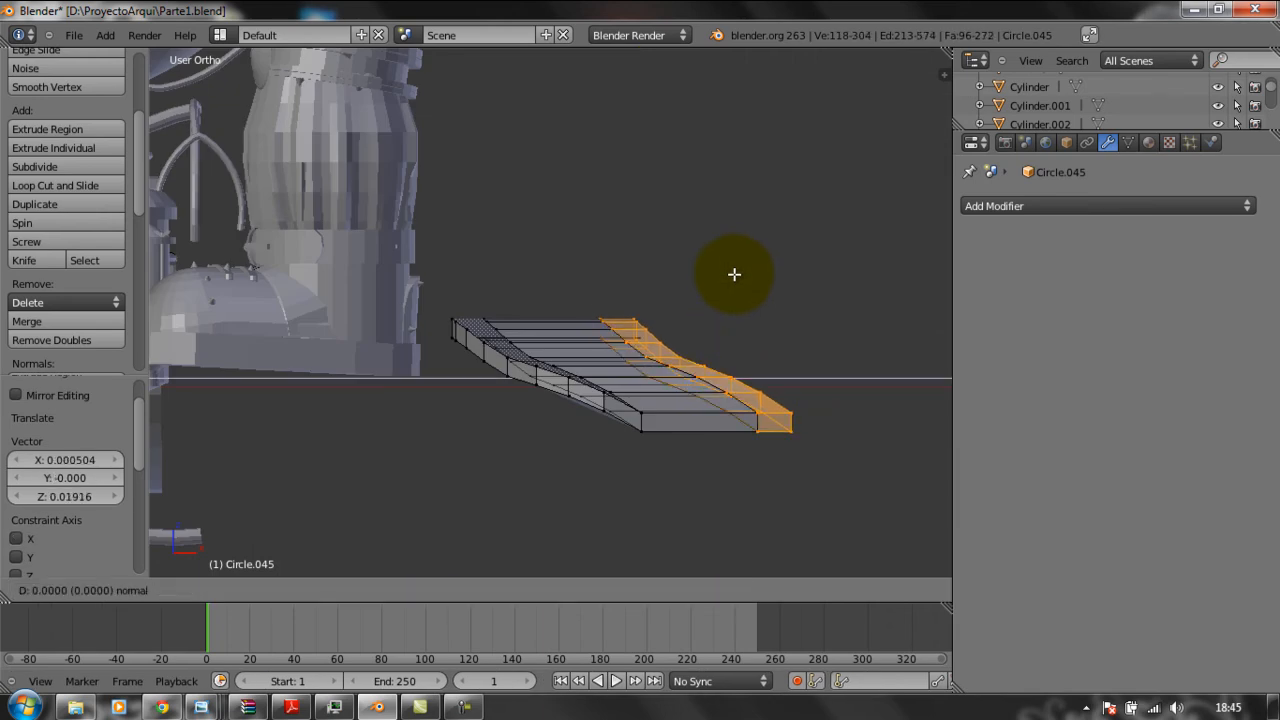
key("z")
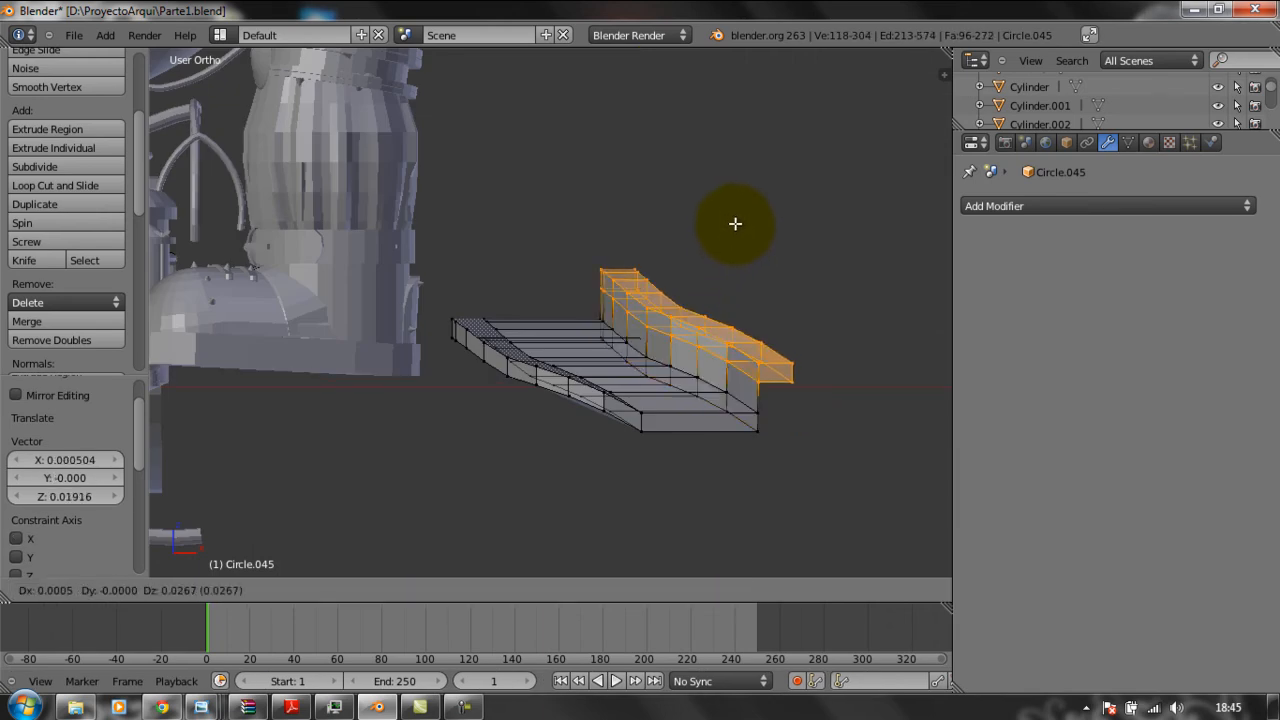
left_click(736, 232)
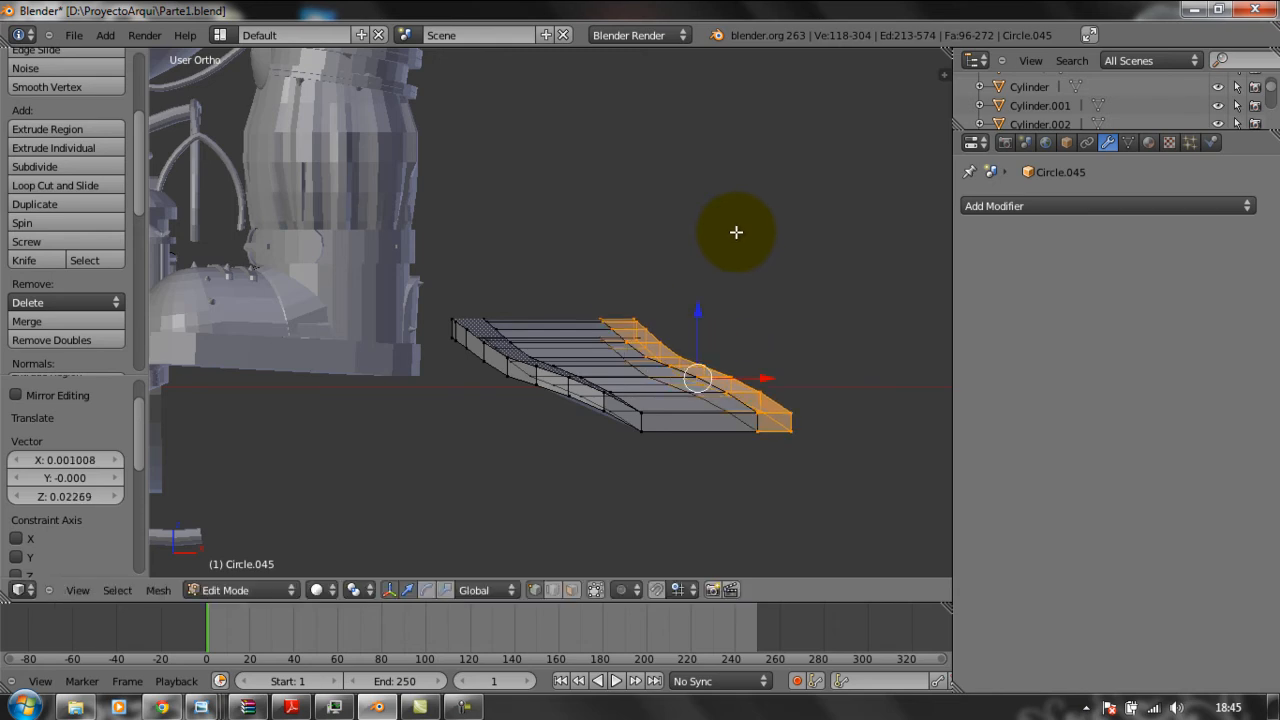
key("e")
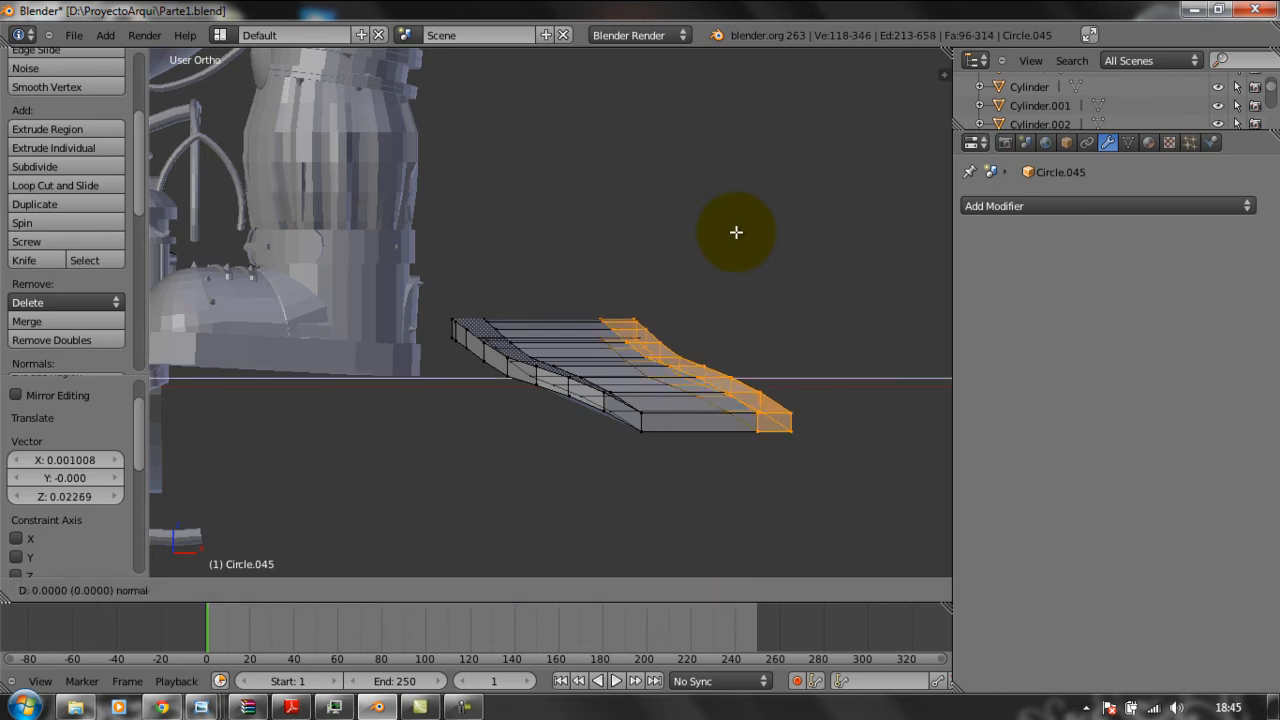
left_click(736, 232)
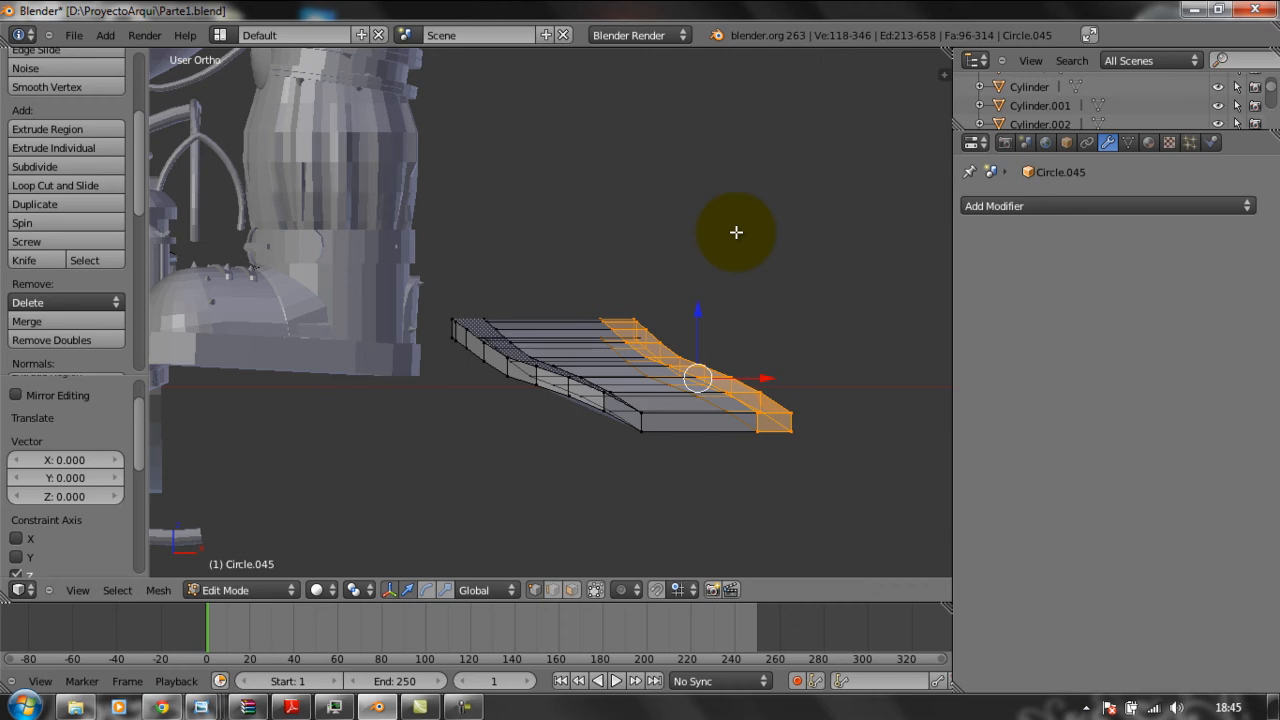
key("g")
key("z")
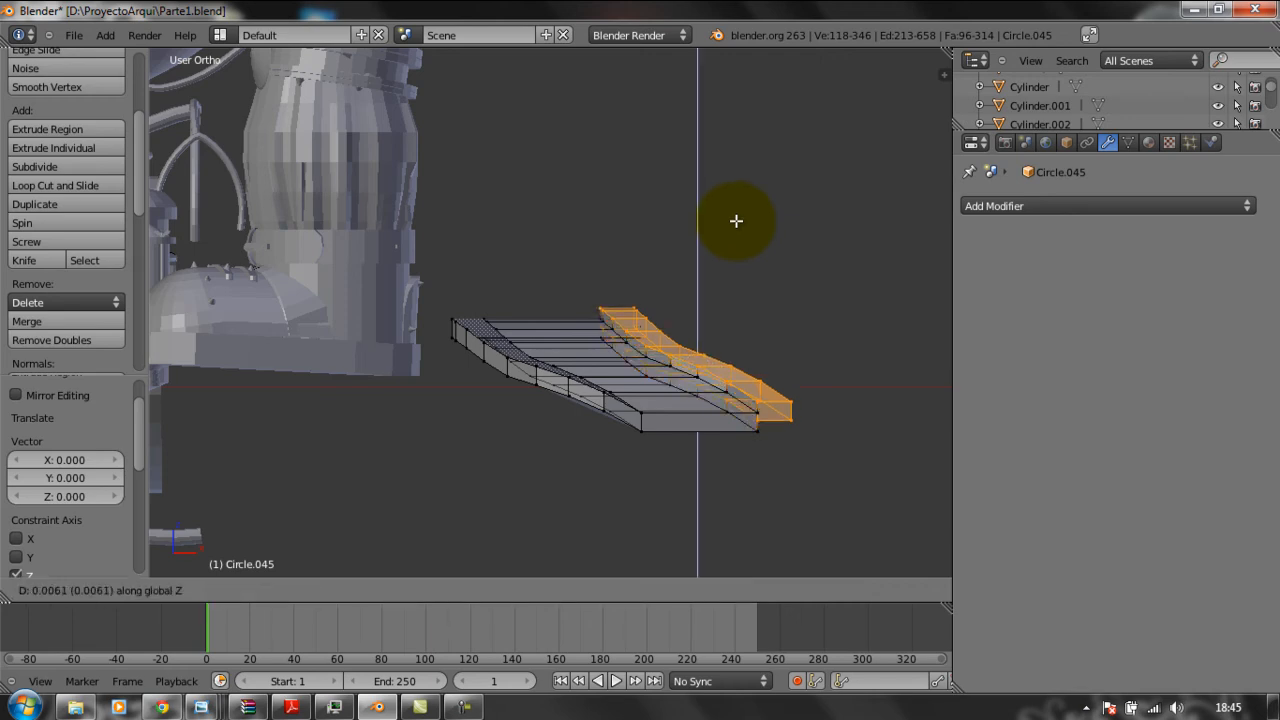
right_click(737, 207)
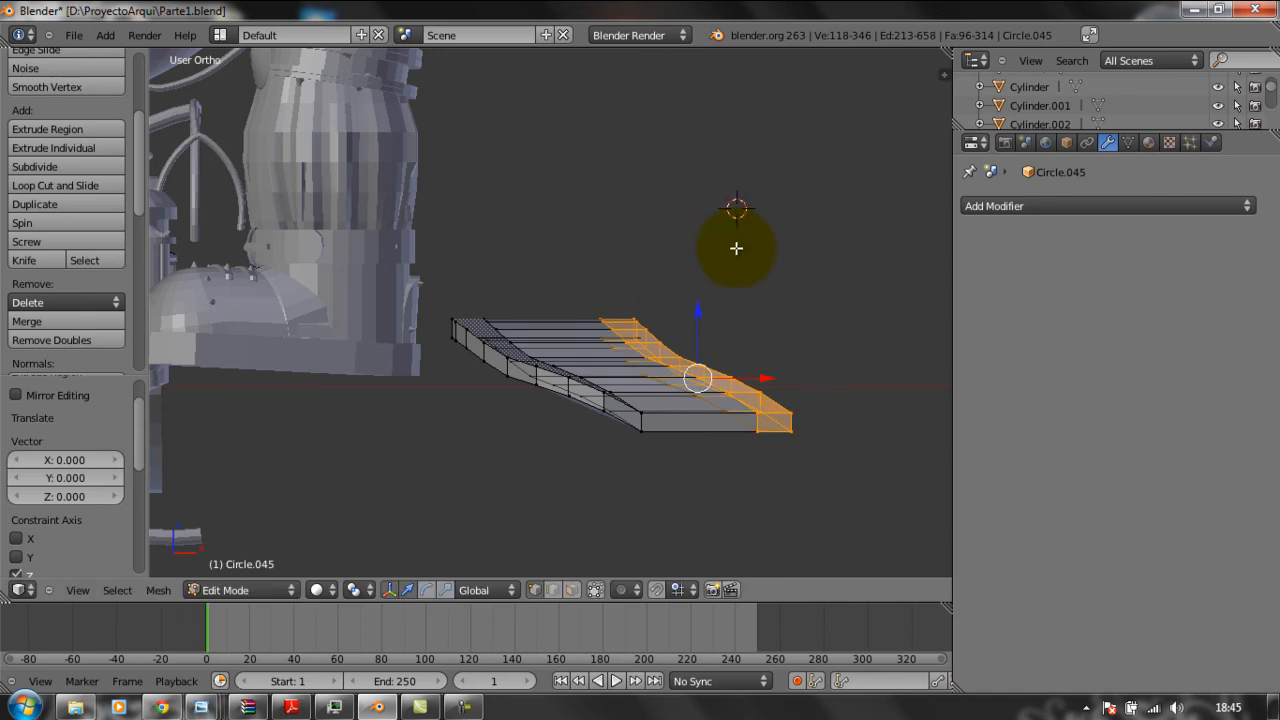
Undo the stacked in-place extrusions of the selected inner curved strip.
middle_click_drag(735, 285, 721, 363)
key("e")
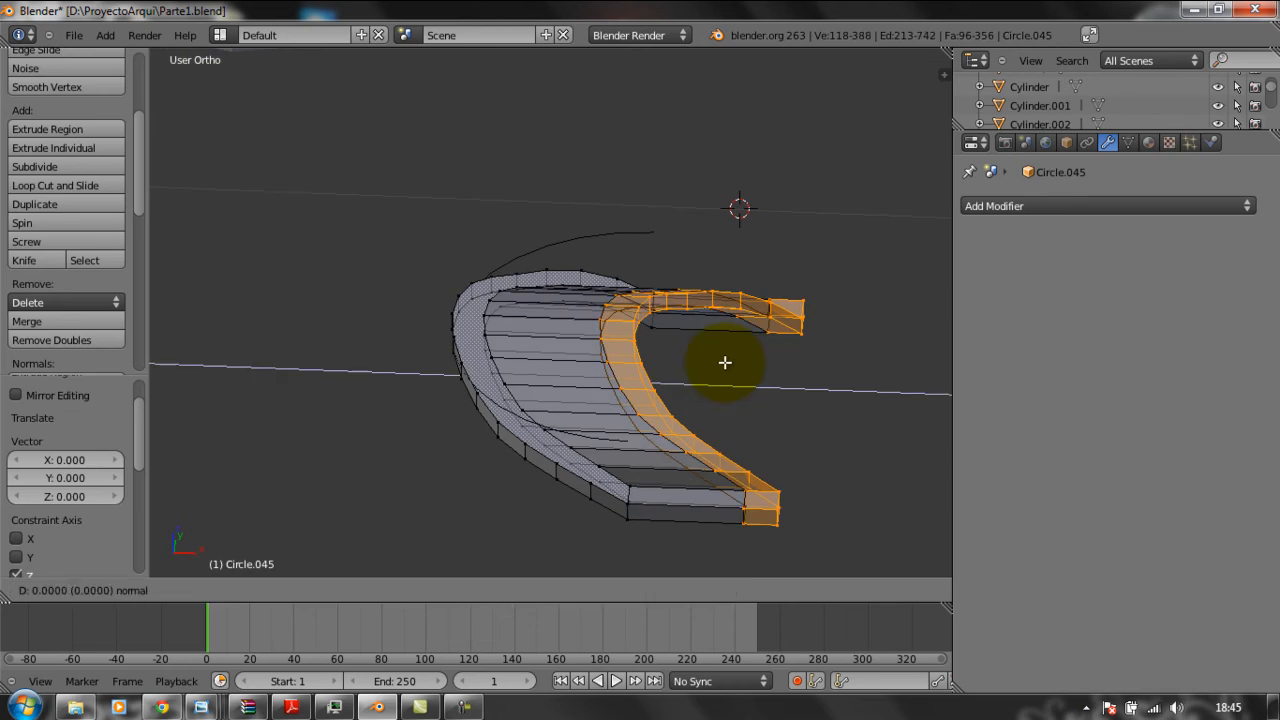
left_click(759, 356)
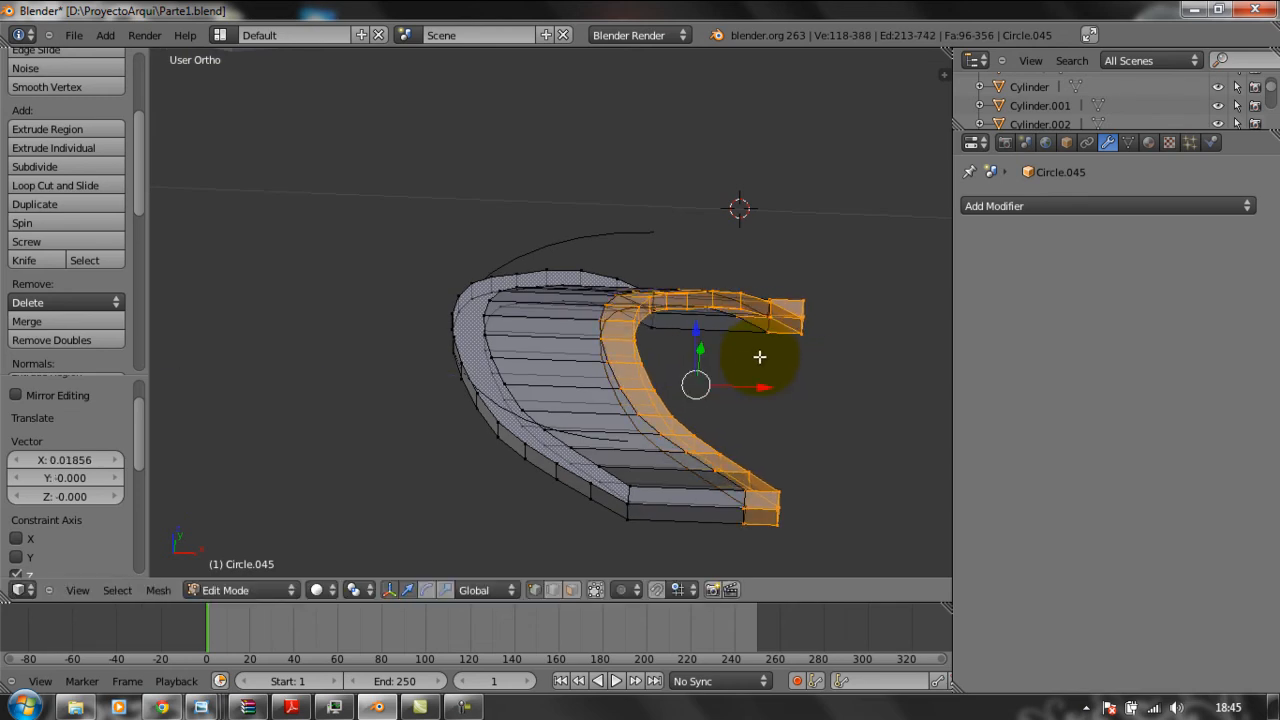
key("e")
left_click(759, 356)
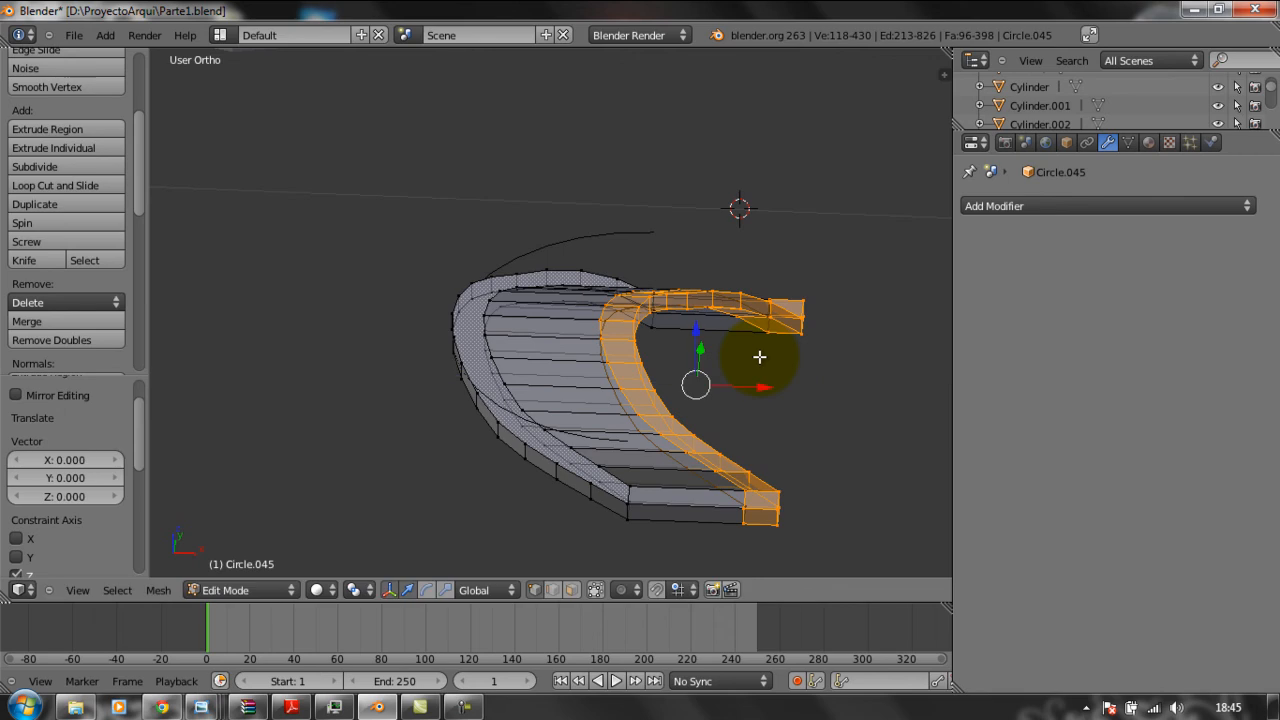
key("ctrl+z")
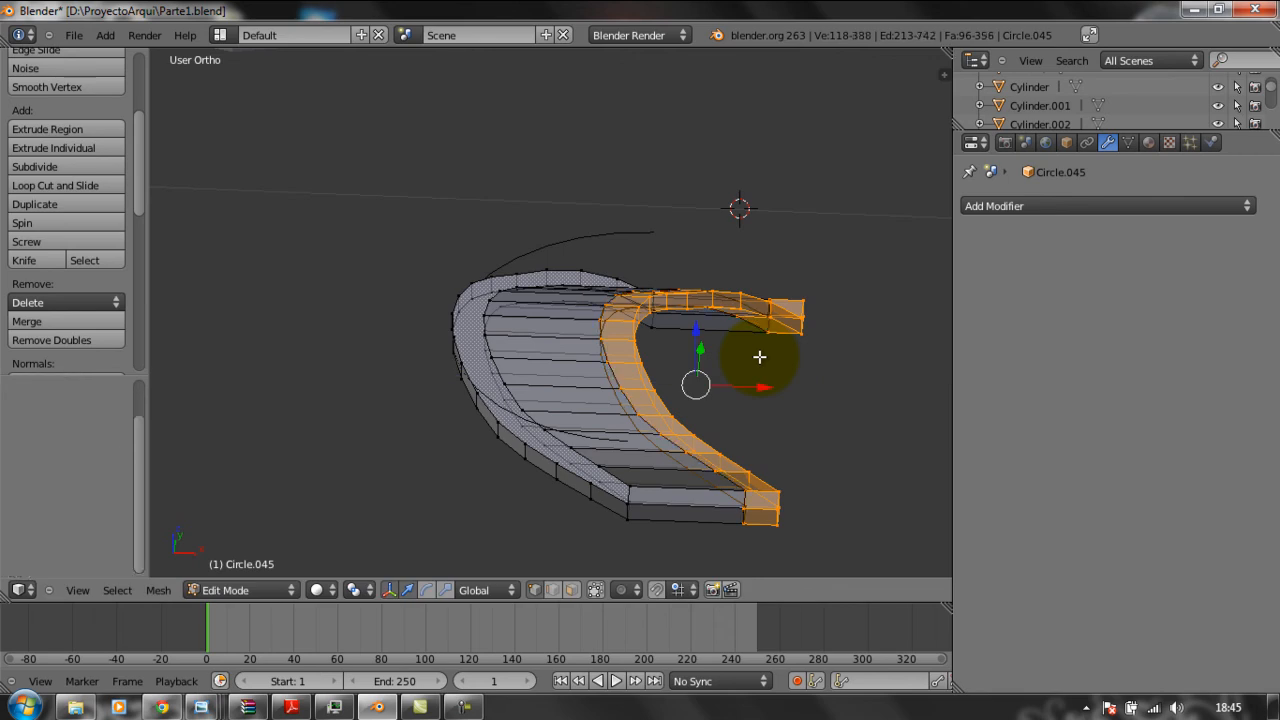
key("ctrl+z")
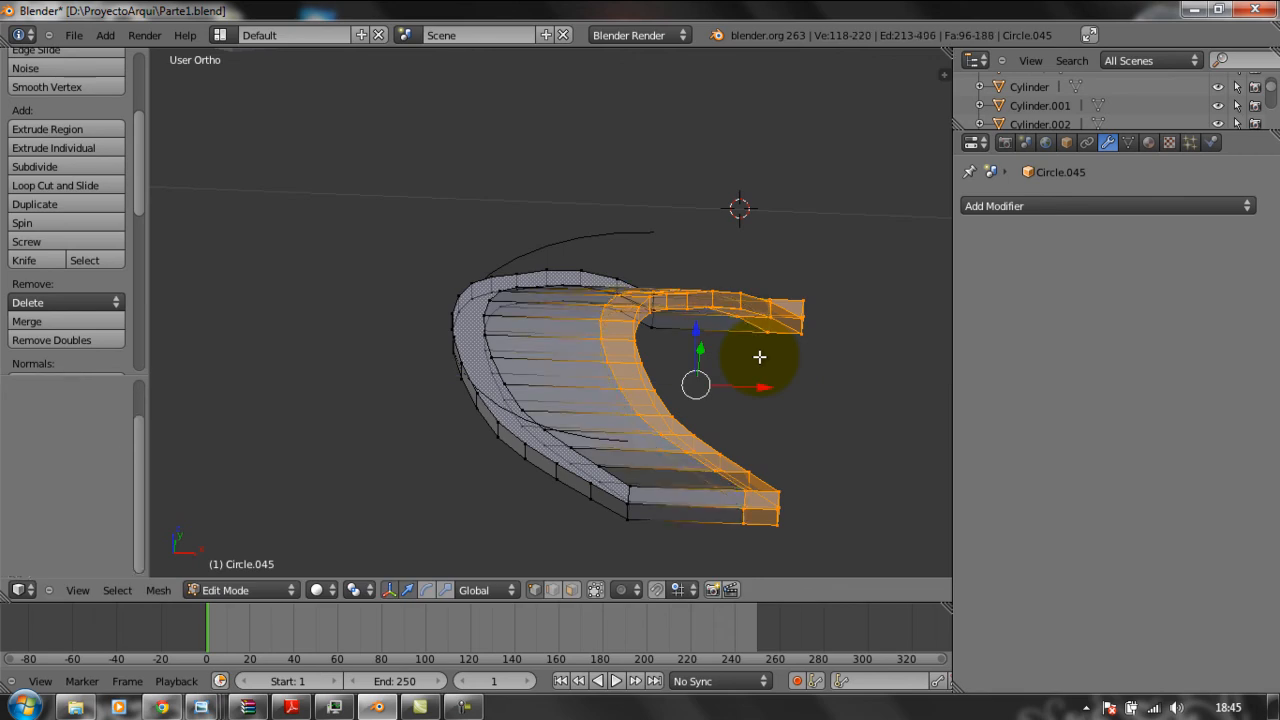
middle_click_drag(759, 356, 760, 406)
left_click(465, 709)
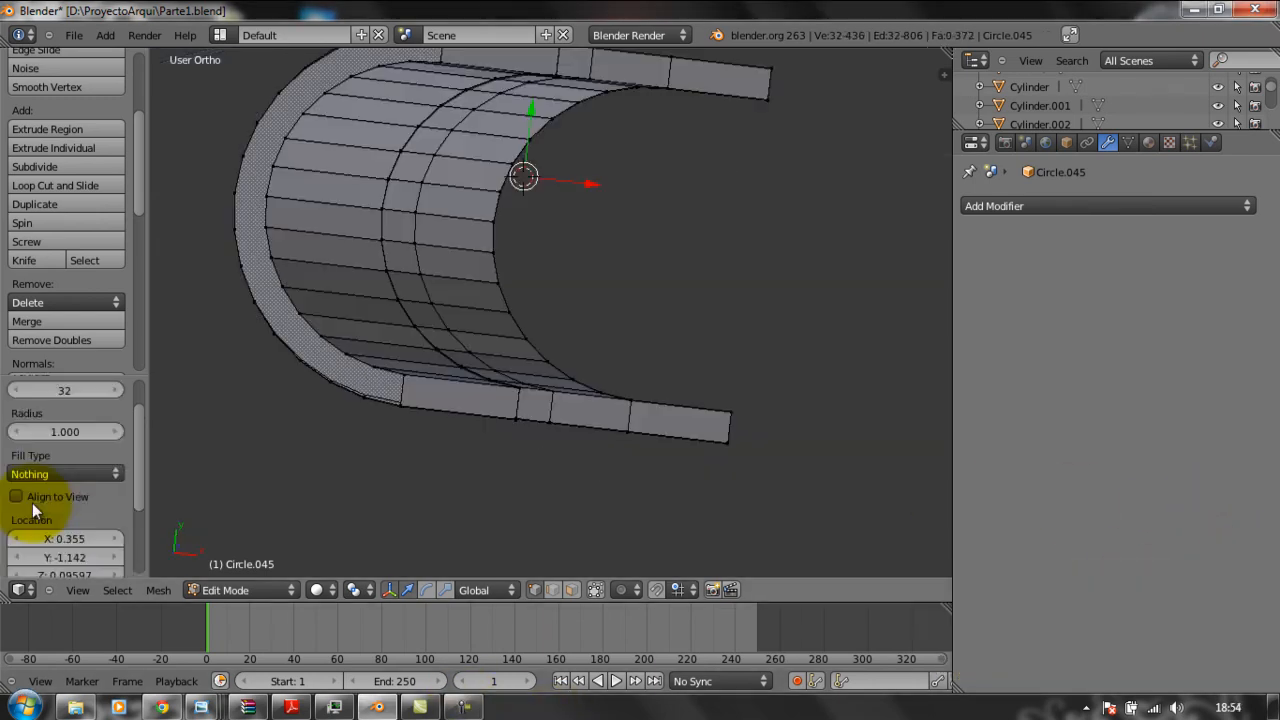
Fill the newly added 32-vertex circle as an Ngon and scale it by about -0.061.
scroll(68, 465, "down", 3)
scroll(68, 465, "up", 5)
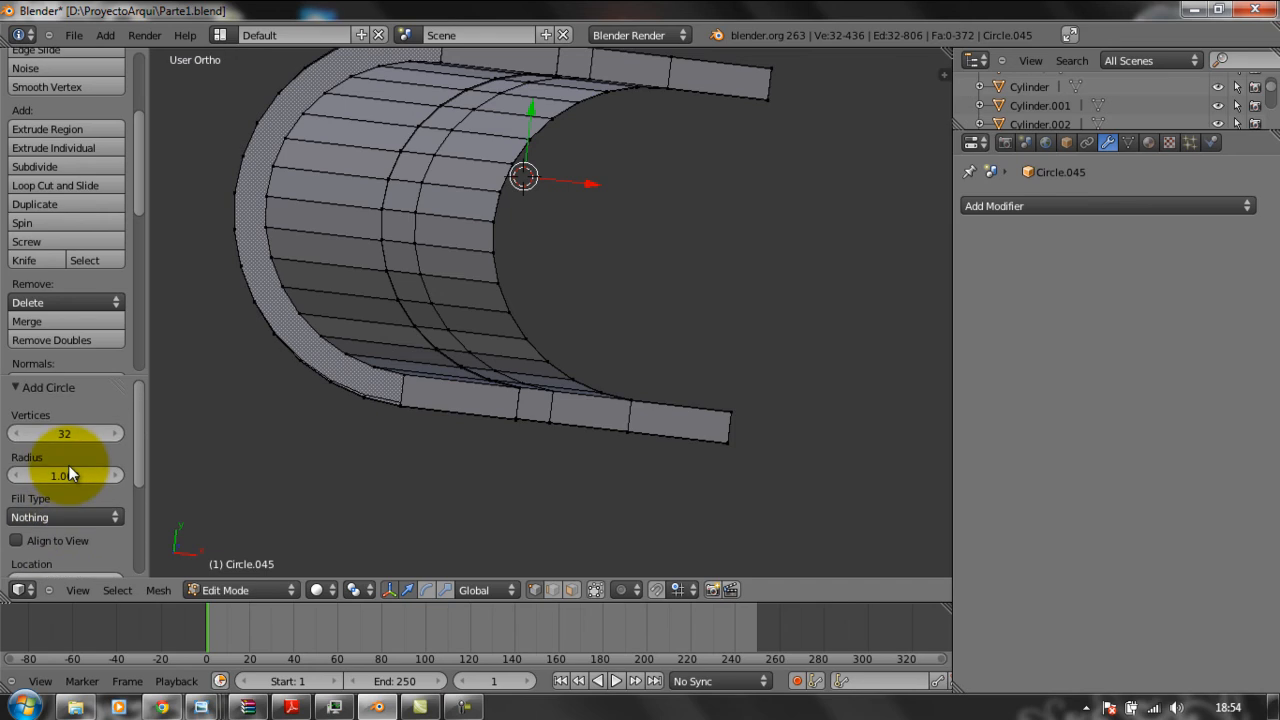
left_click(72, 518)
left_click(60, 499)
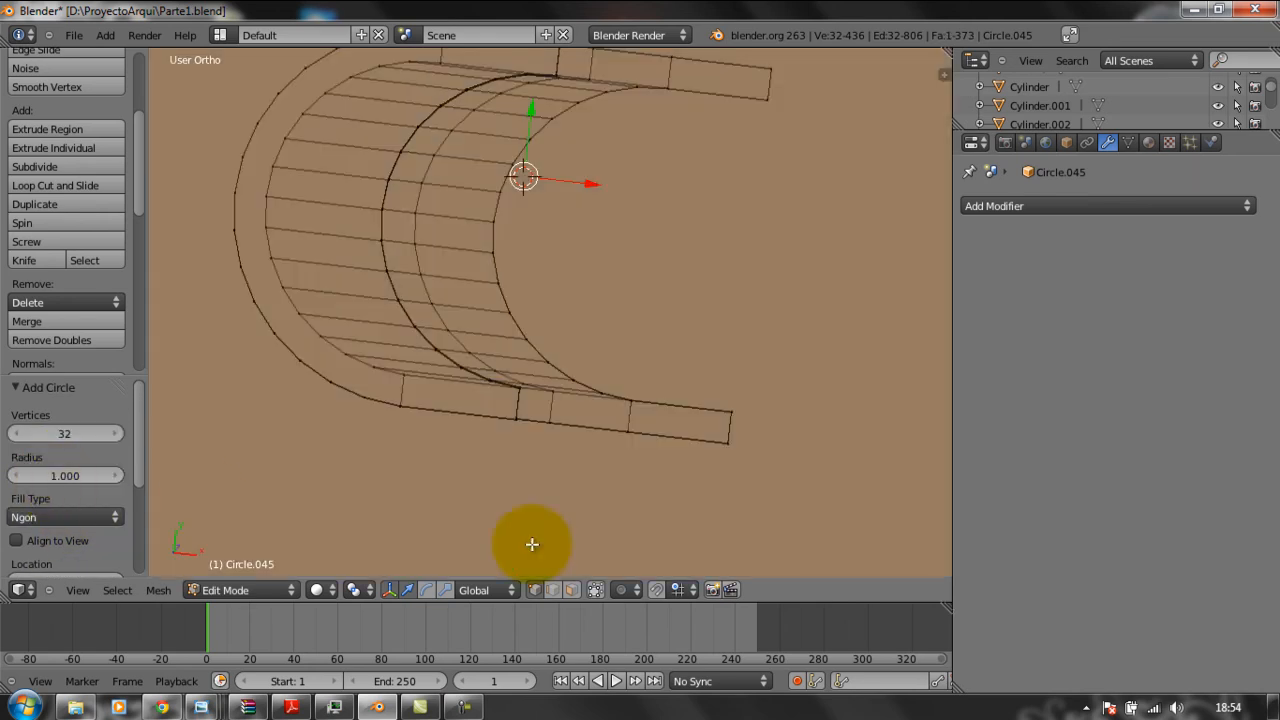
key("s")
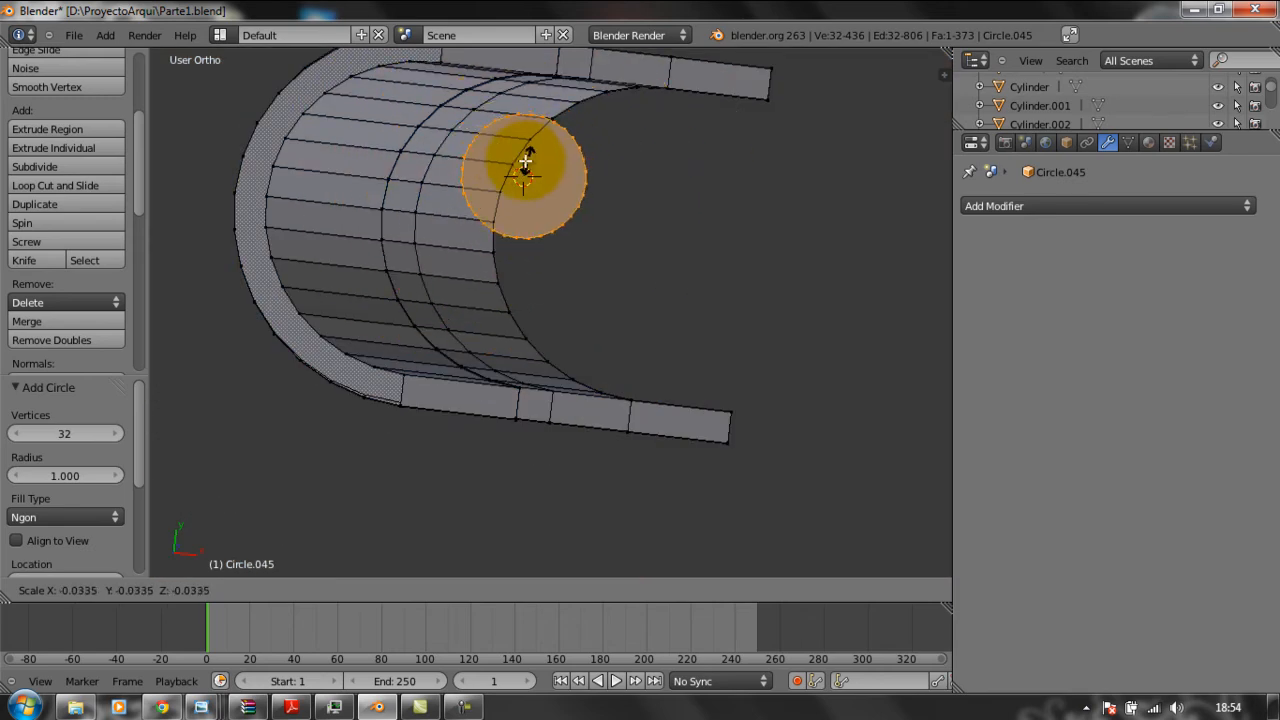
left_click(509, 150)
Move the filled circle about 0.138 along global X and about -0.023 along global Y.
key("g")
key("x")
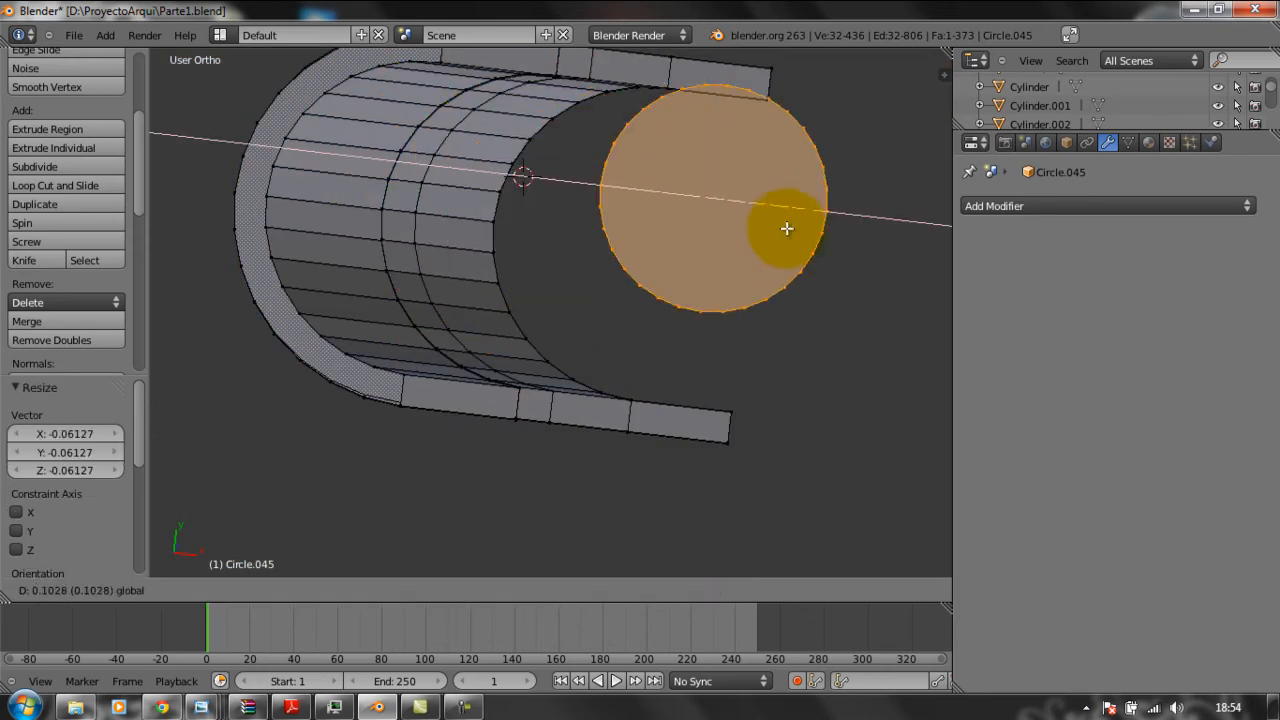
left_click(834, 237)
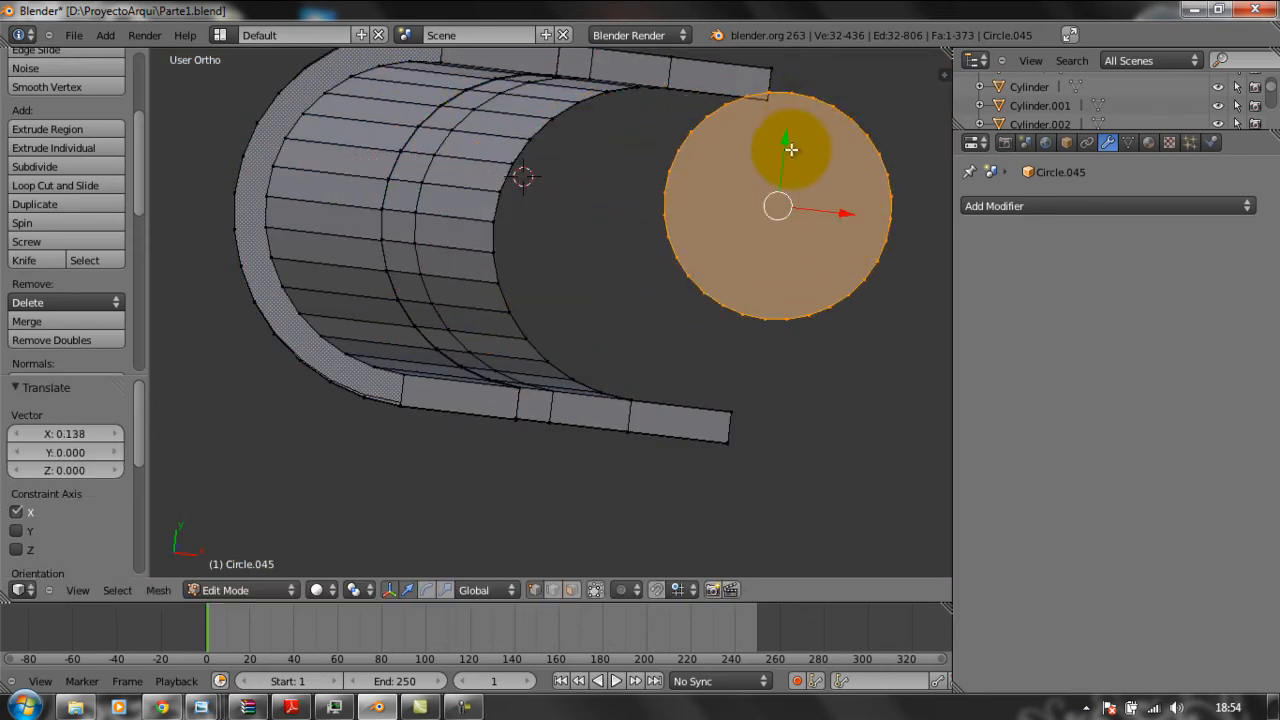
key("g")
key("y")
left_click(779, 186)
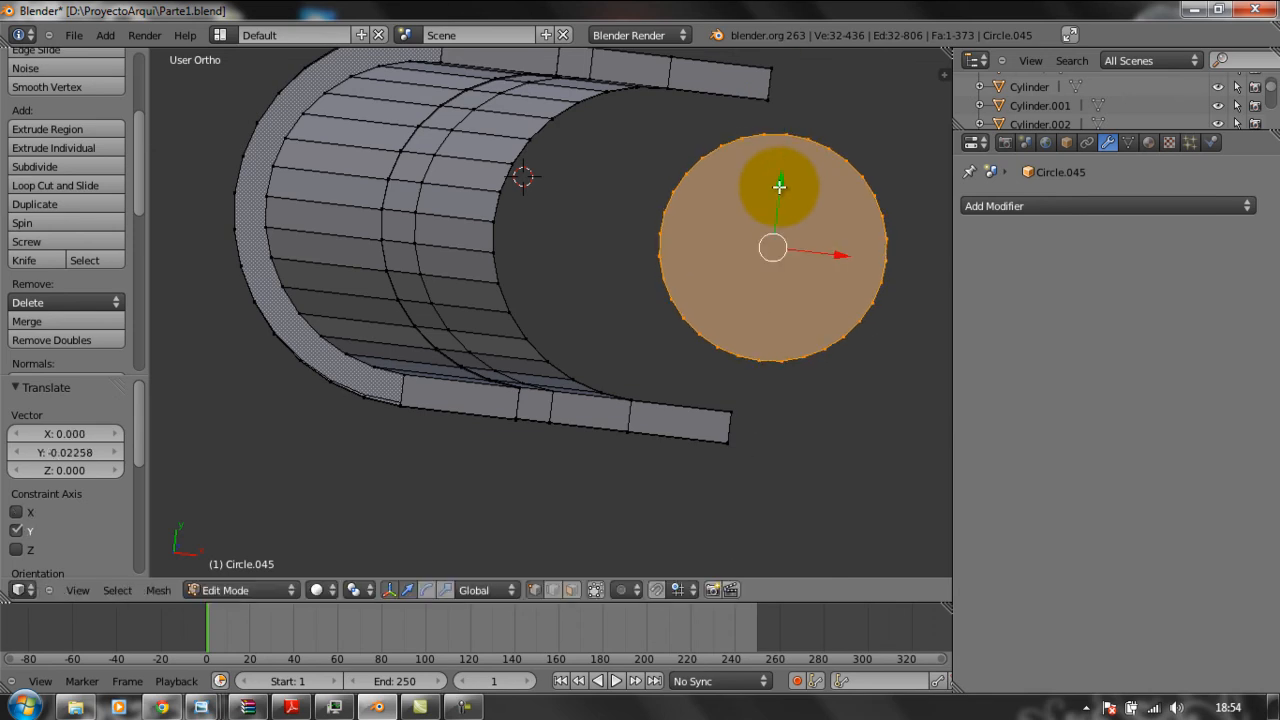
Select a corner vertex on the straight side bar and save the Blender file.
middle_click_drag(671, 149, 580, 131)
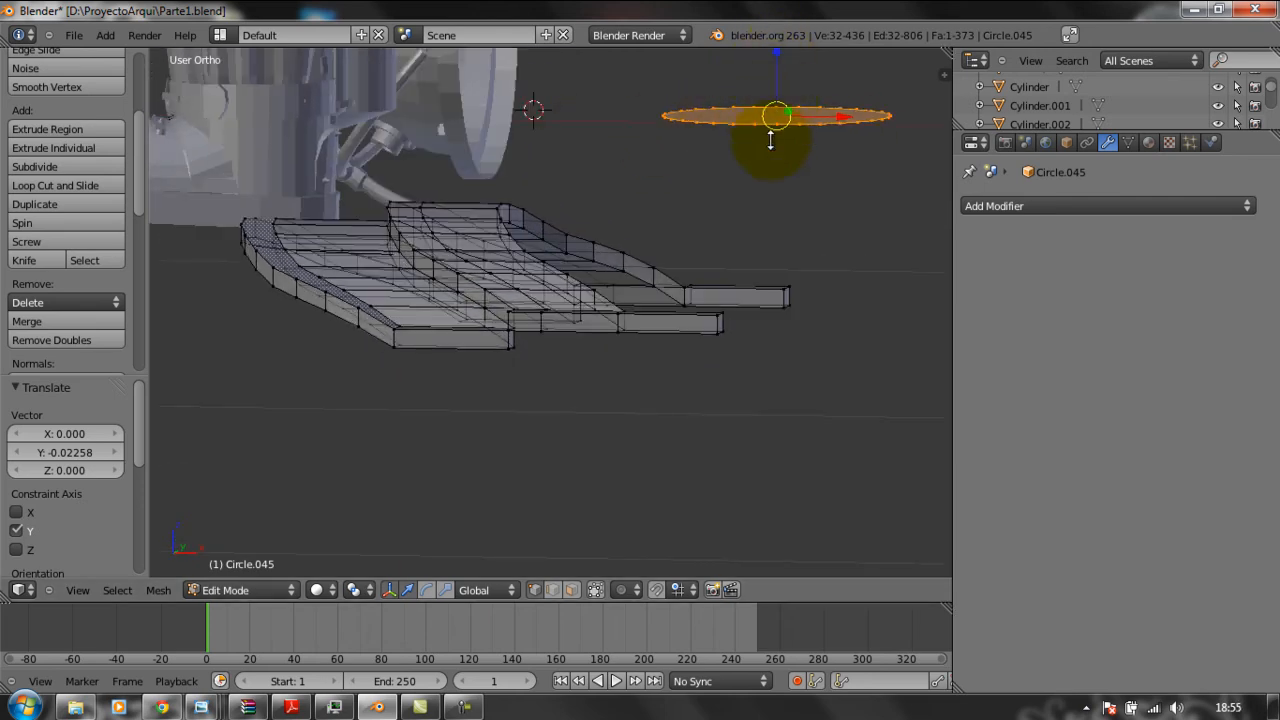
right_click(615, 338)
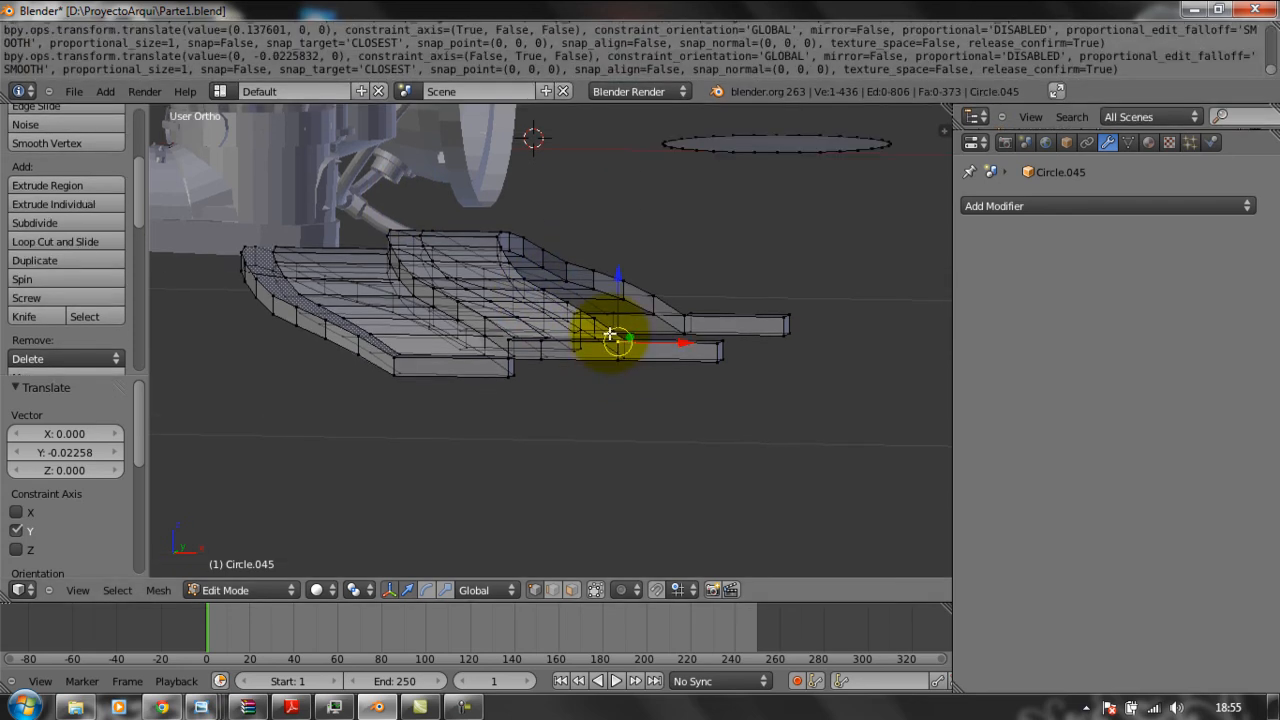
left_click(76, 92)
left_click(117, 210)
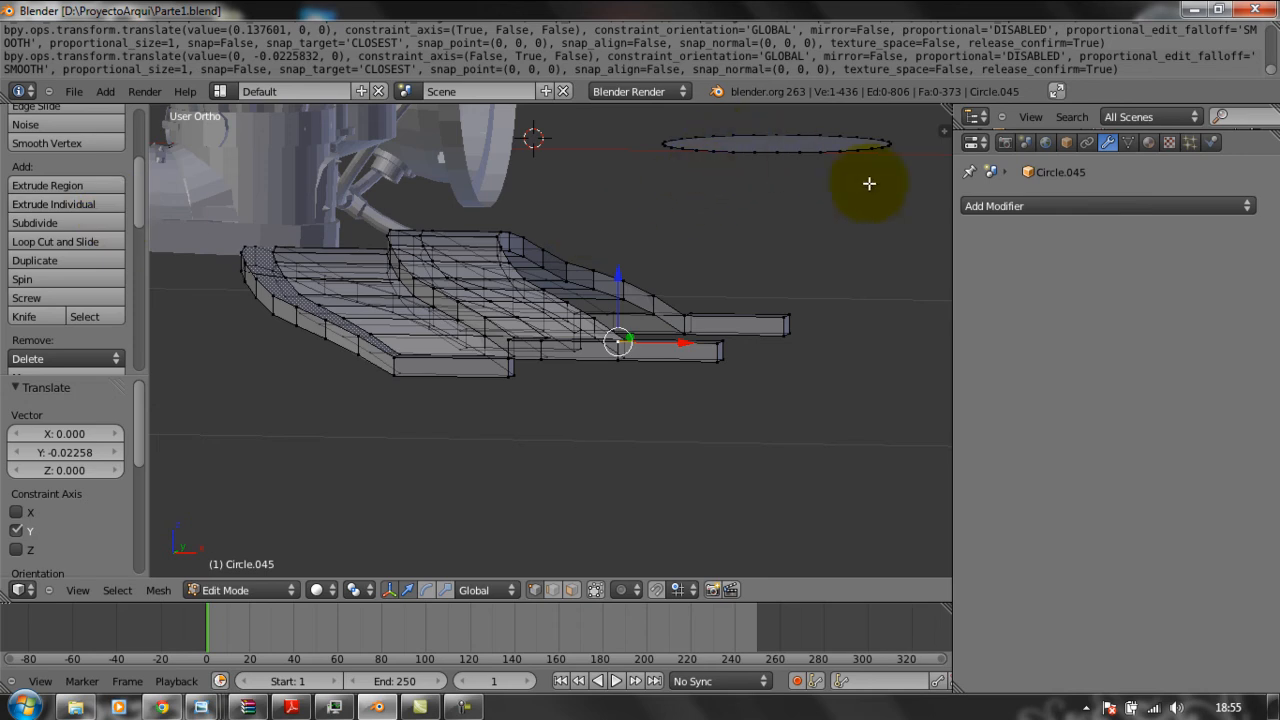
right_click(815, 156)
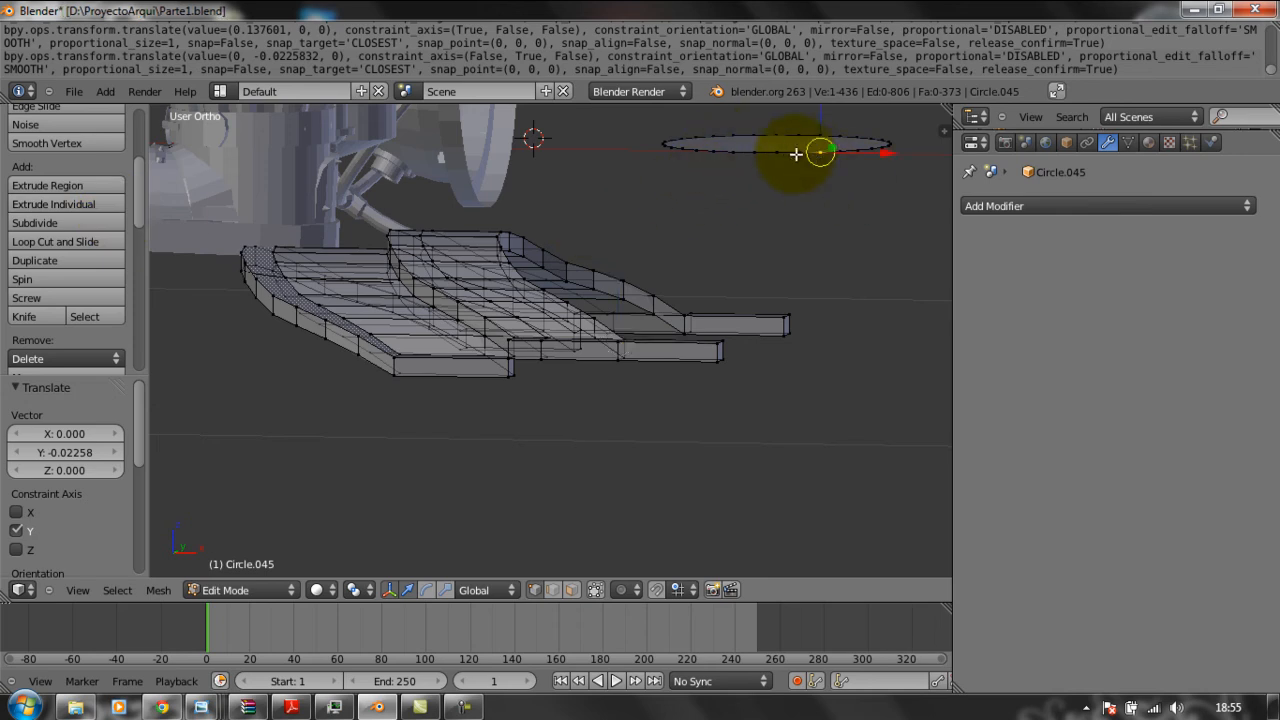
key("a")
key("a")
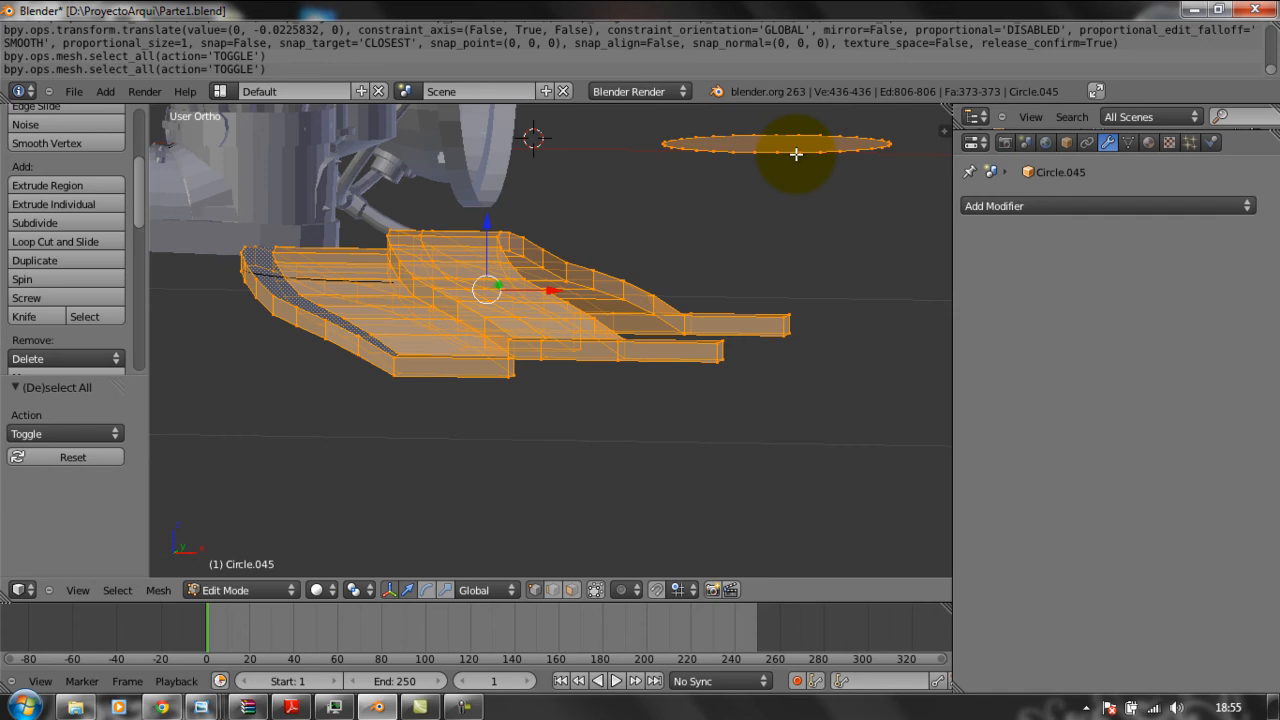
key("ctrl+z")
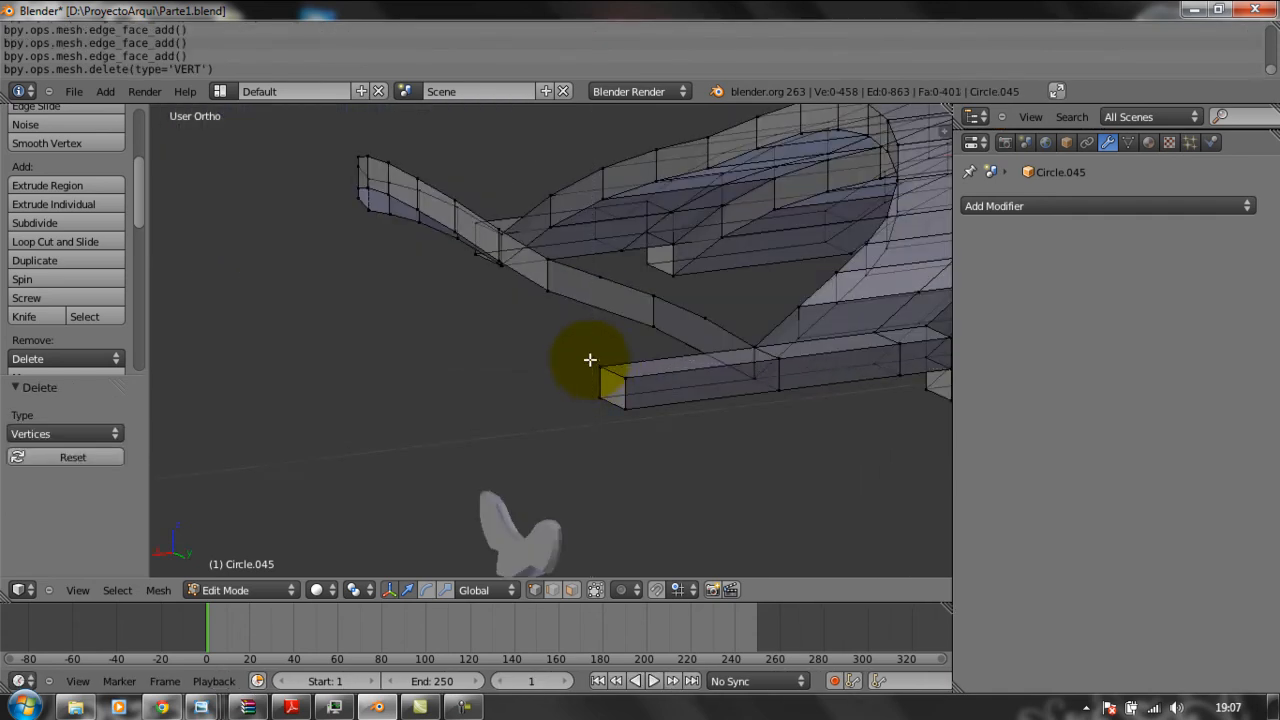
Delete the vertices at the protruding end of the straight side bar.
right_click(645, 410)
key("x")
left_click(648, 414)
Box-select the vertices along the circle's outer half, on the side away from the curved strips.
middle_click_drag(622, 404, 580, 326)
scroll(466, 343, "up", 2)
scroll(580, 326, "down", 4)
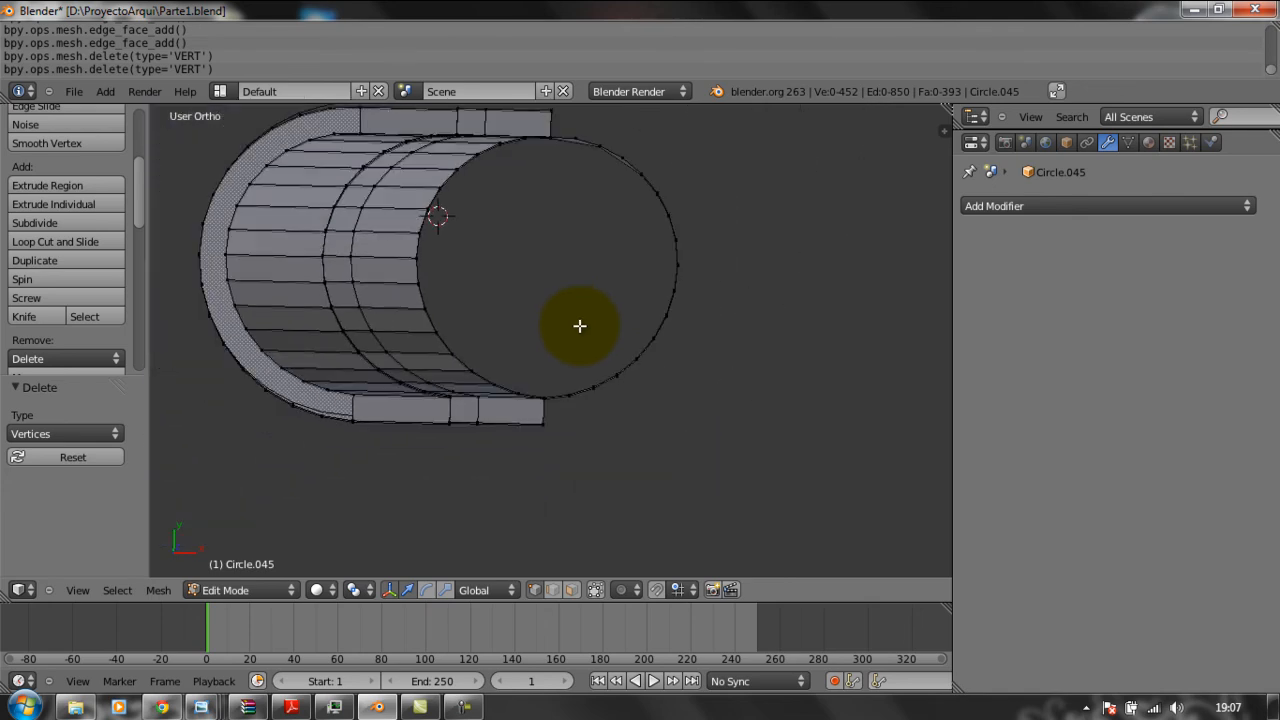
key("b")
left_click_drag(538, 371, 598, 445)
key("b")
left_click_drag(608, 320, 698, 406)
key("b")
left_click_drag(650, 230, 714, 331)
key("b")
left_click_drag(609, 131, 694, 242)
key("b")
left_click_drag(544, 106, 620, 177)
middle_click_drag(608, 286, 560, 283)
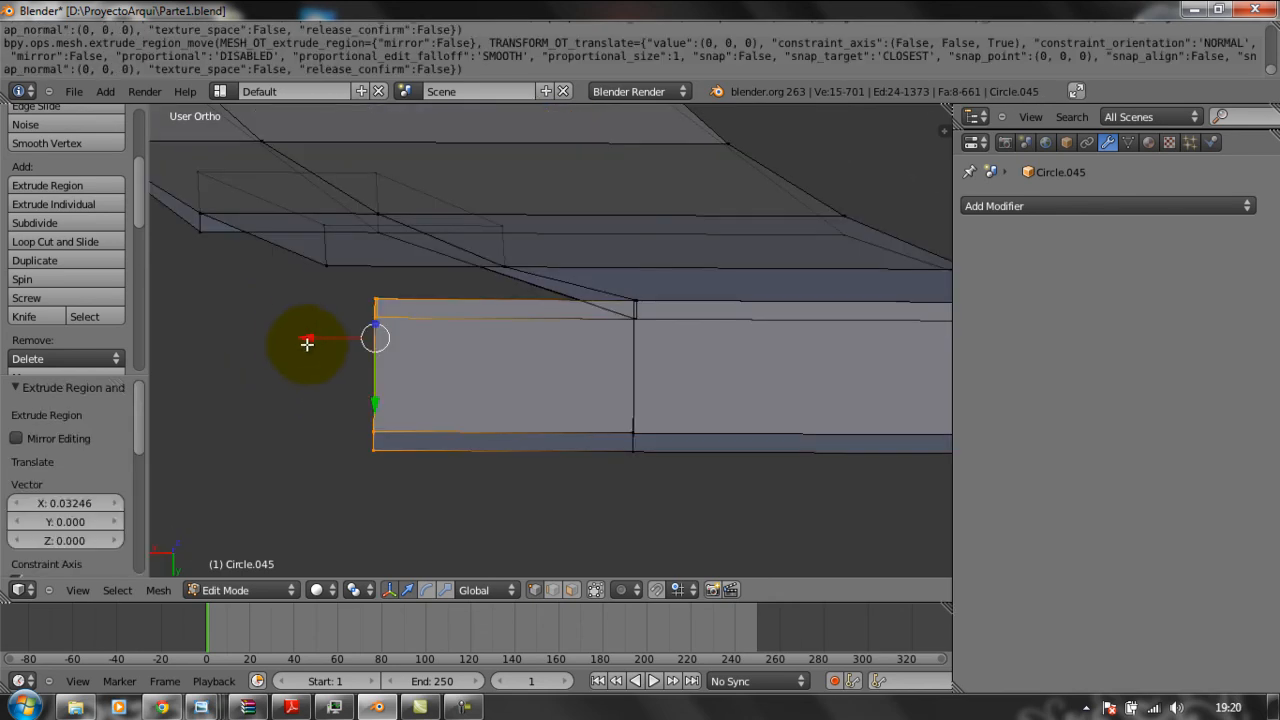
Move the extruded end of the straight bar about 0.0184 up along global Z.
middle_click_drag(320, 356, 329, 177)
key("g")
key("z")
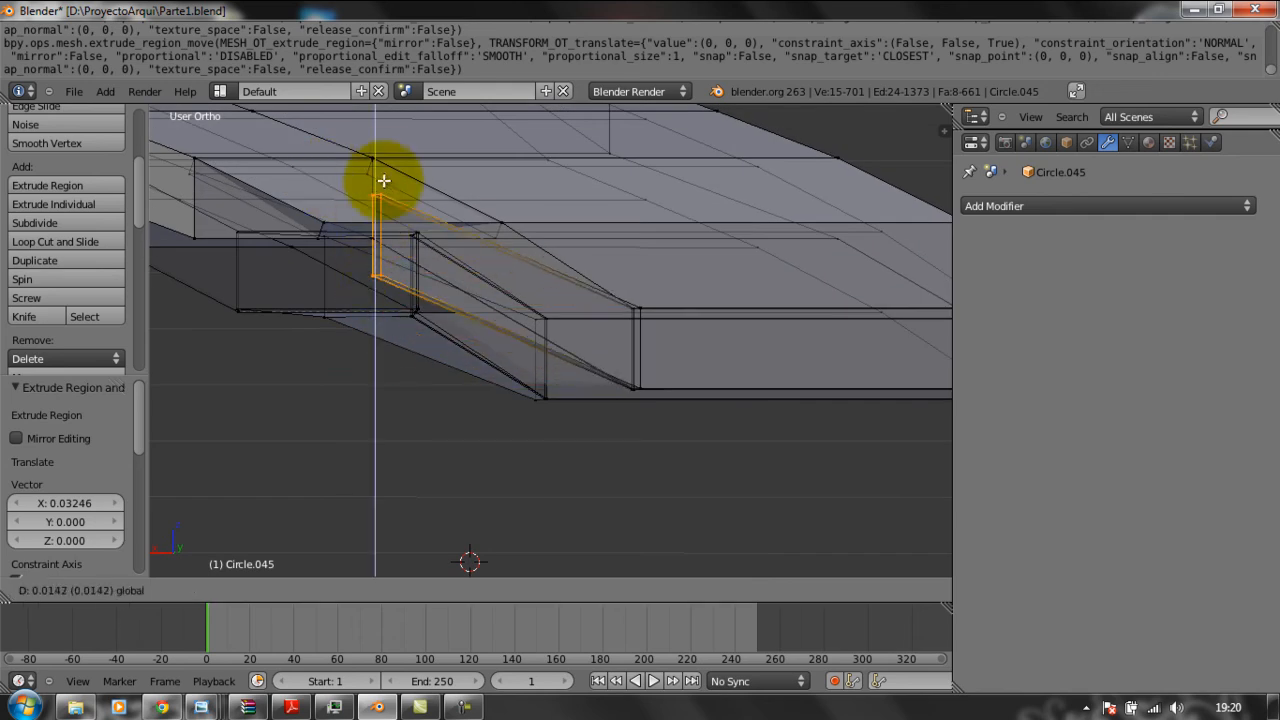
left_click(390, 142)
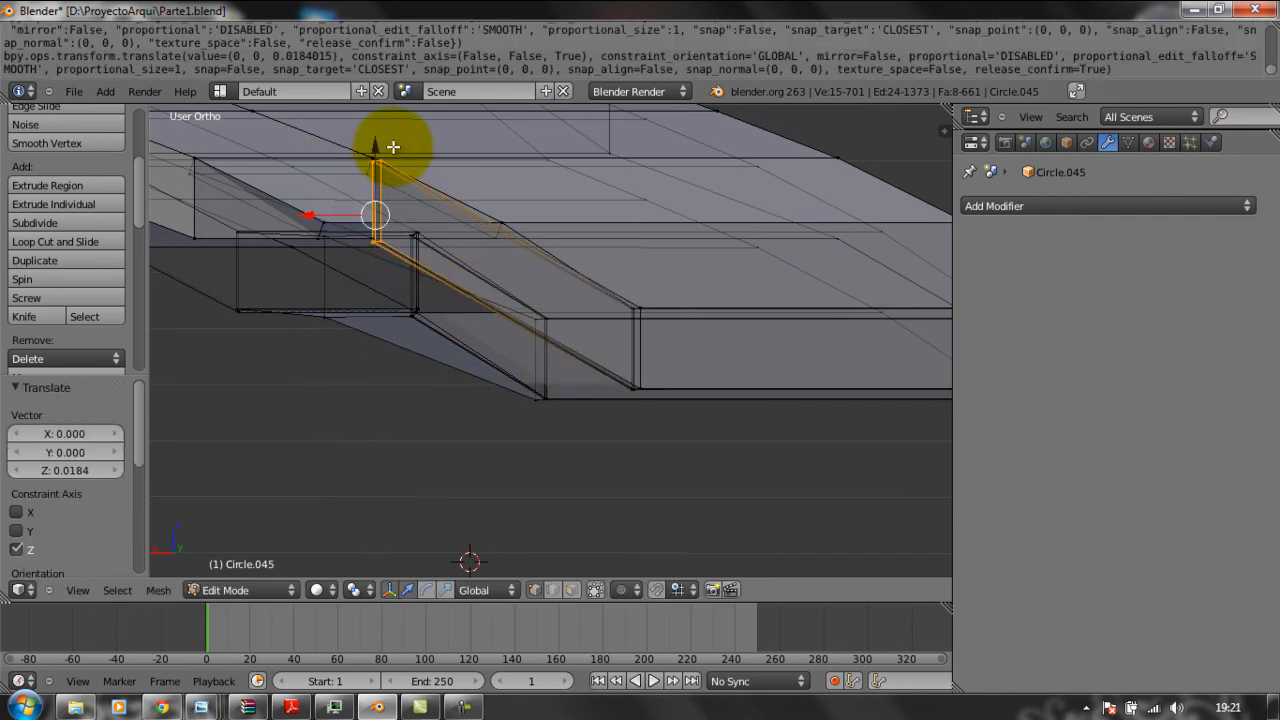
middle_click_drag(354, 287, 453, 419)
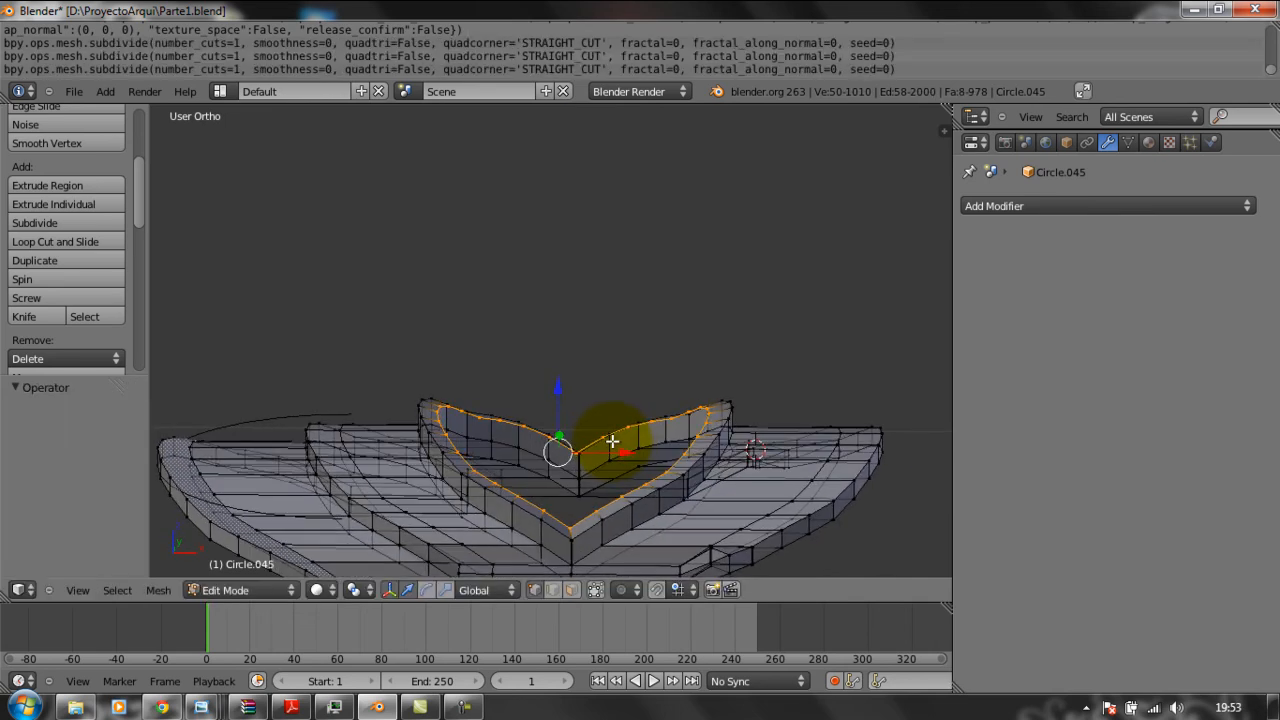
Return the layered curved piece below the boot to Object Mode.
scroll(612, 453, "down", 2)
scroll(523, 528, "down", 1)
left_click(273, 592)
left_click(270, 573)
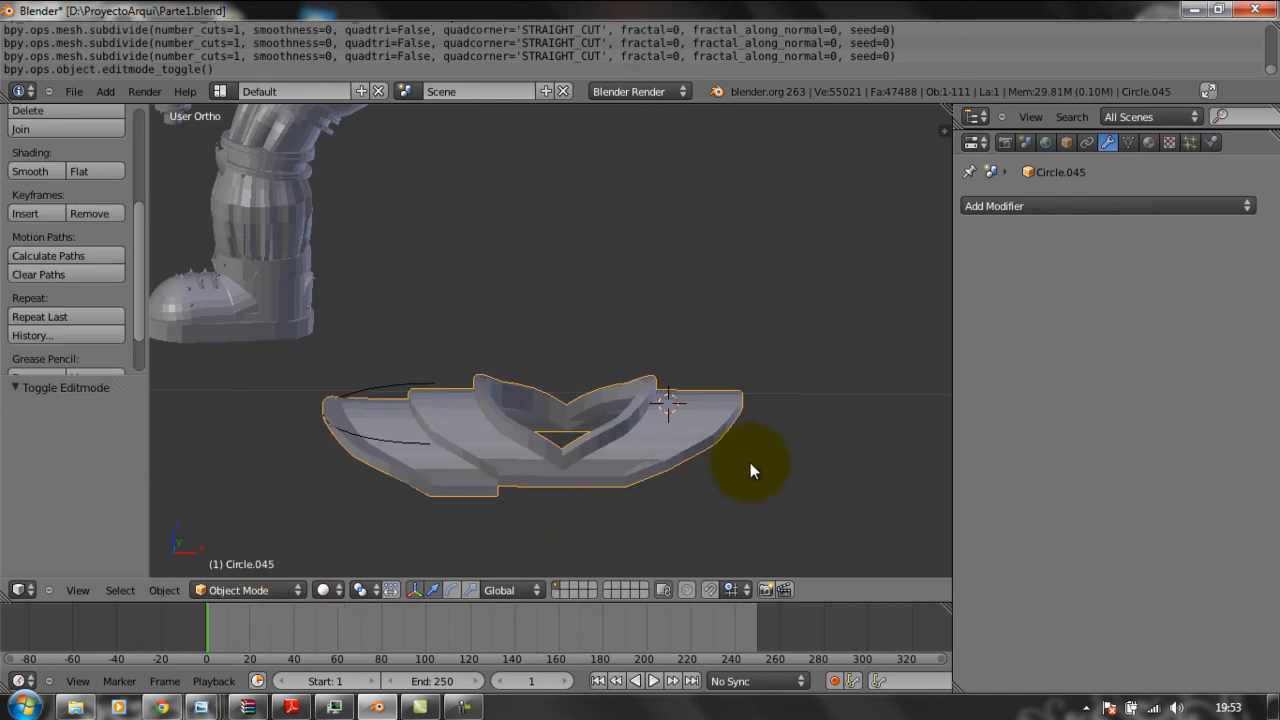
key("r")
key("x")
key("Escape")
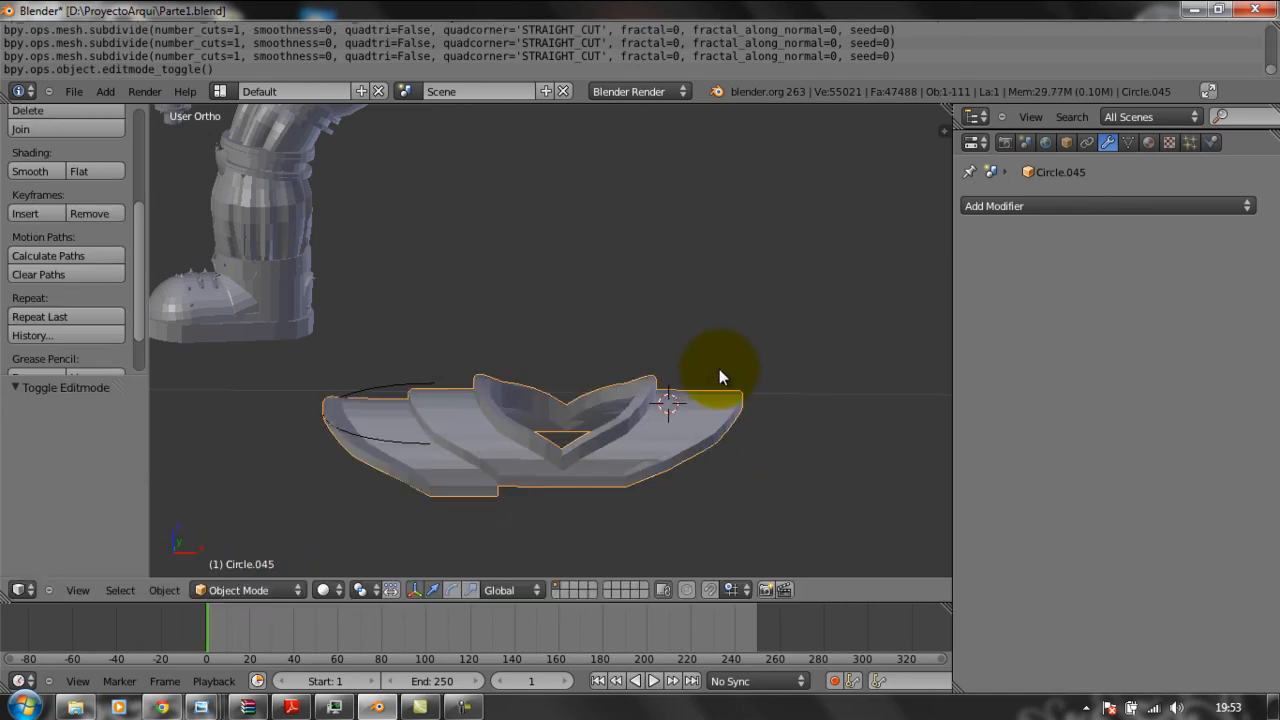
key("r")
key("x")
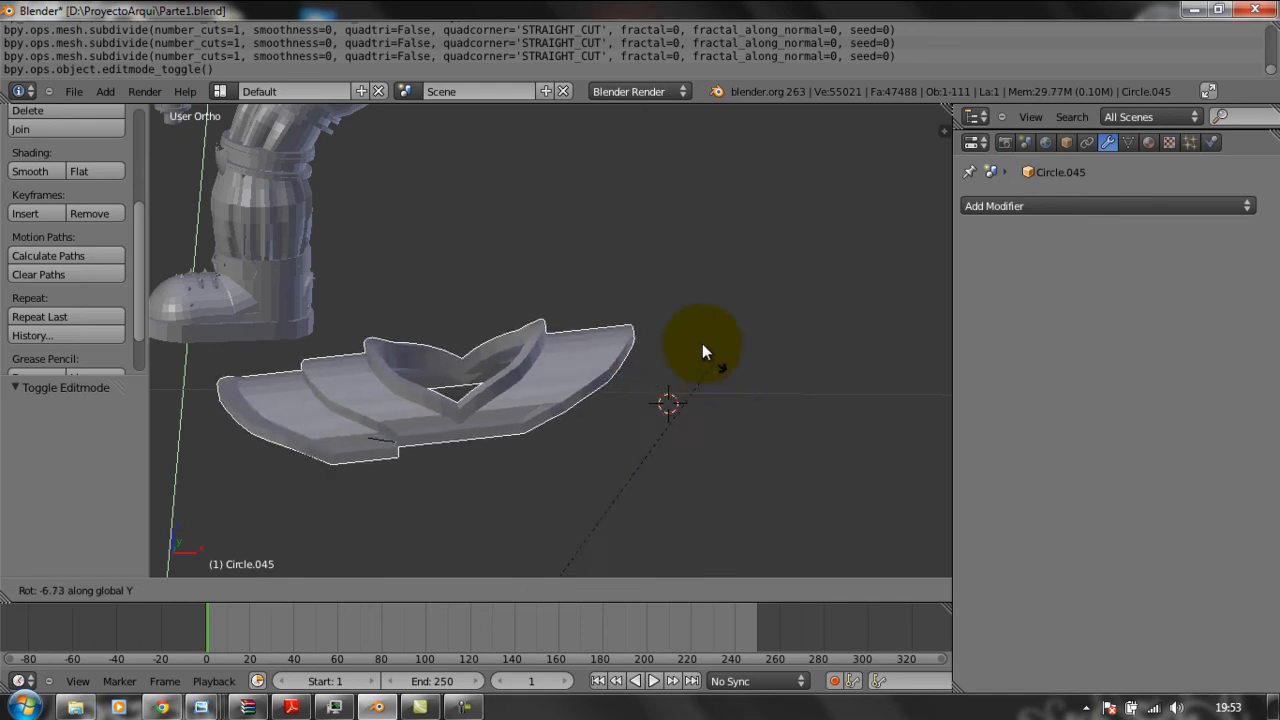
key("Escape")
key("r")
key("x")
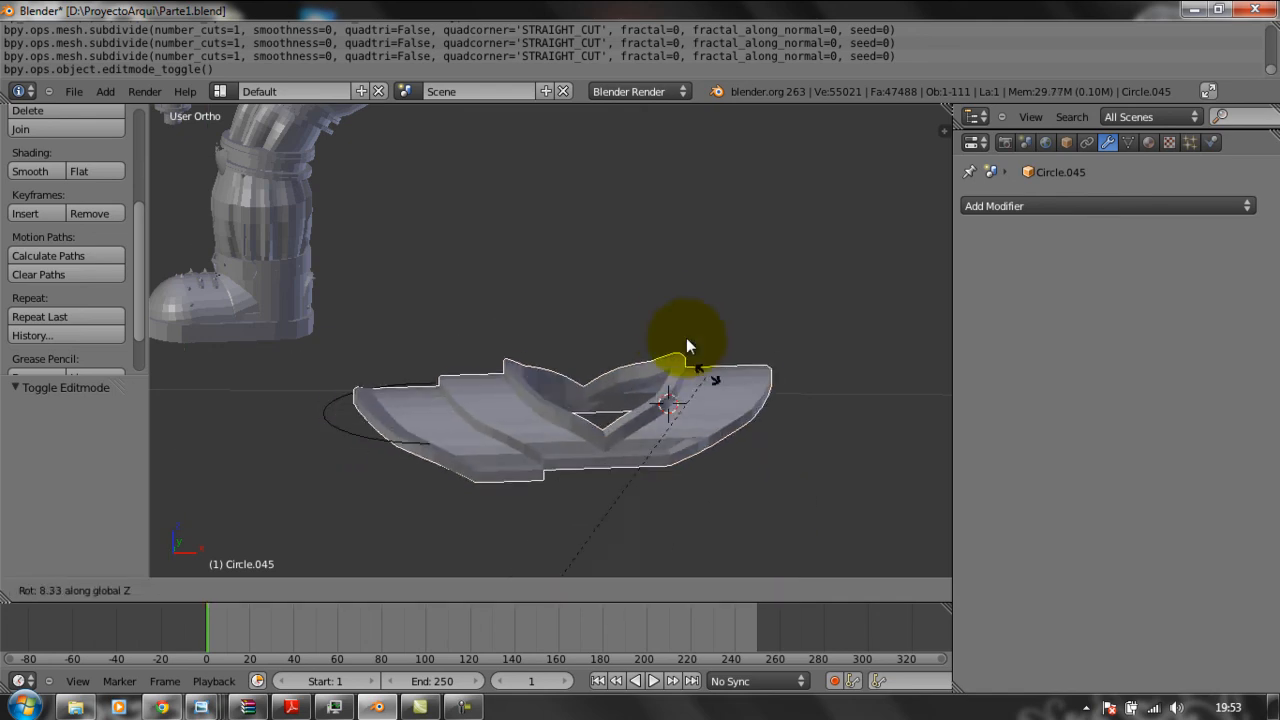
key("Escape")
Examine the layered curved piece from above and from several stepped orbit angles.
key("KP_7")
key("KP_2")
key("KP_2")
key("KP_2")
key("KP_2")
key("KP_2")
key("KP_2")
key("KP_2")
key("KP_2")
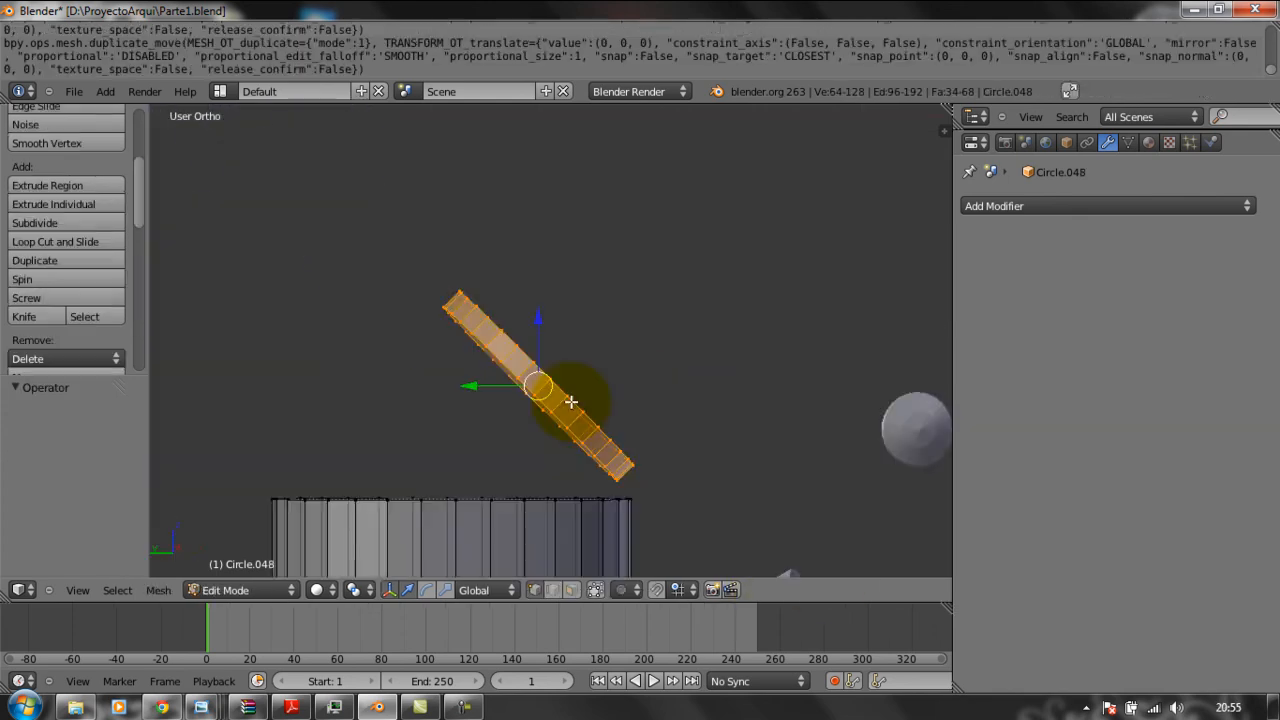
Duplicate the tilted disc above the cylinder and move the copy about 0.098 in the negative direction along global Y.
key("KP_8")
key("KP_8")
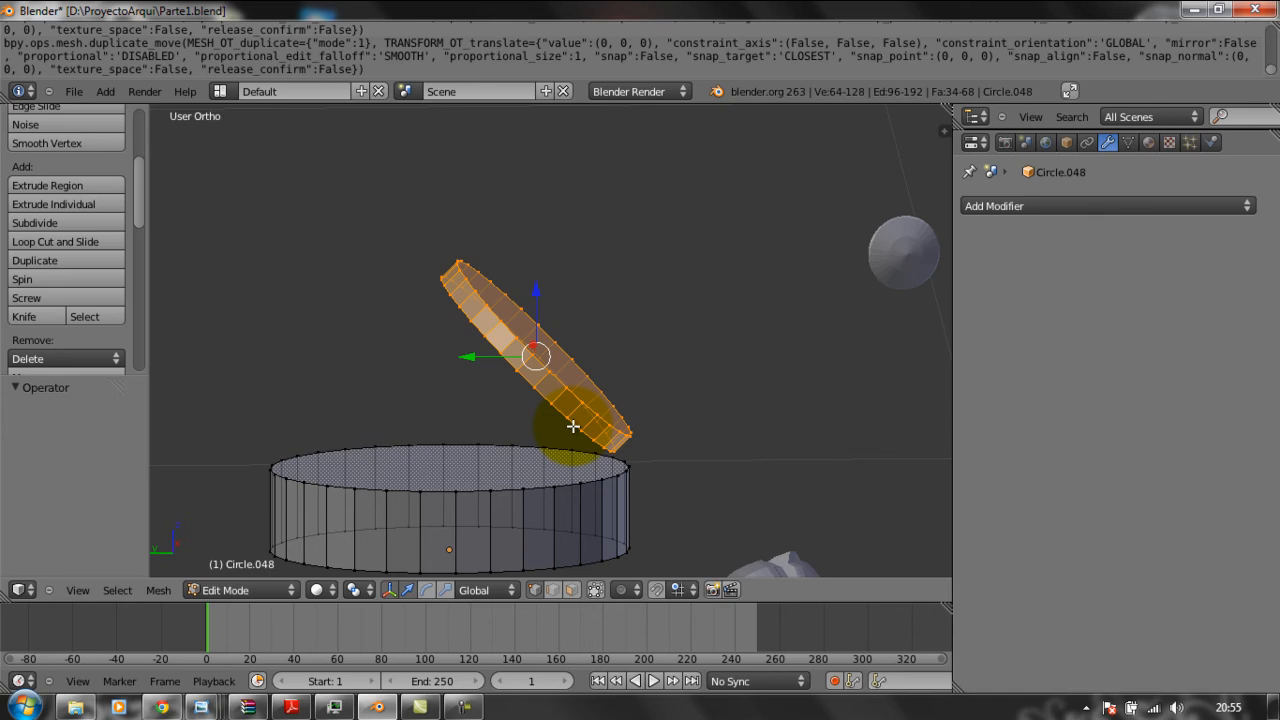
key("shift+d")
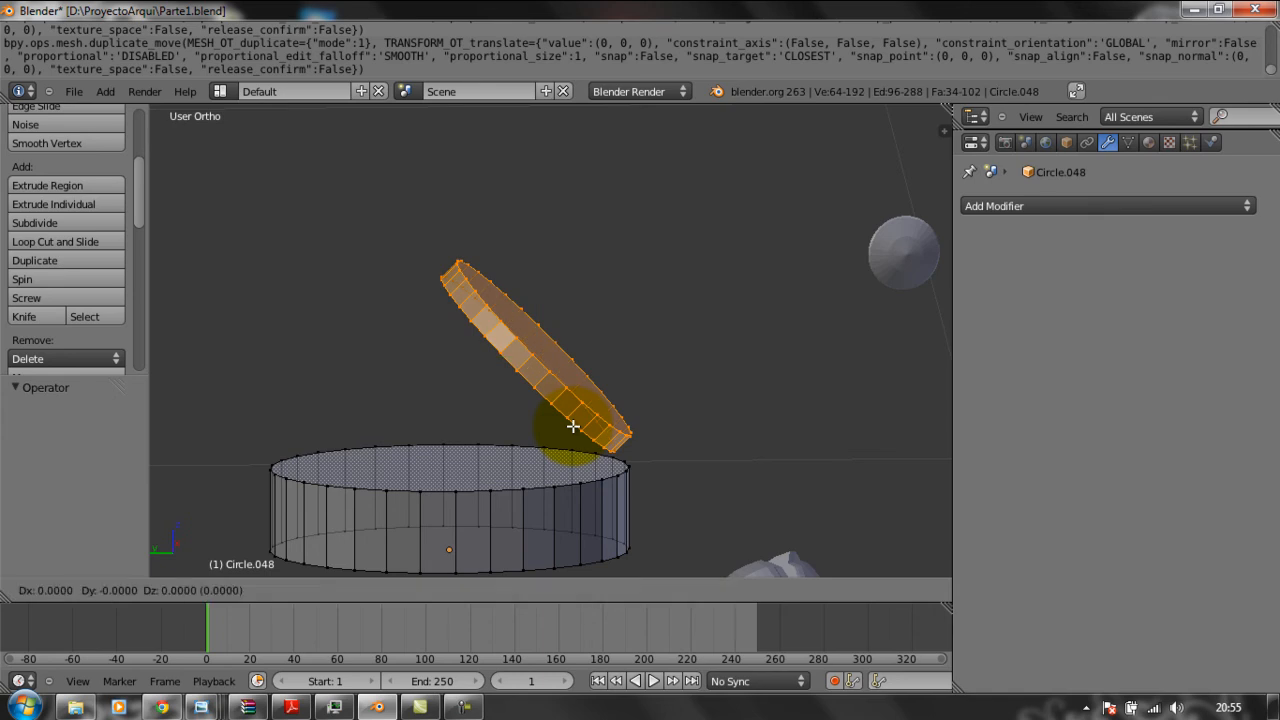
key("Escape")
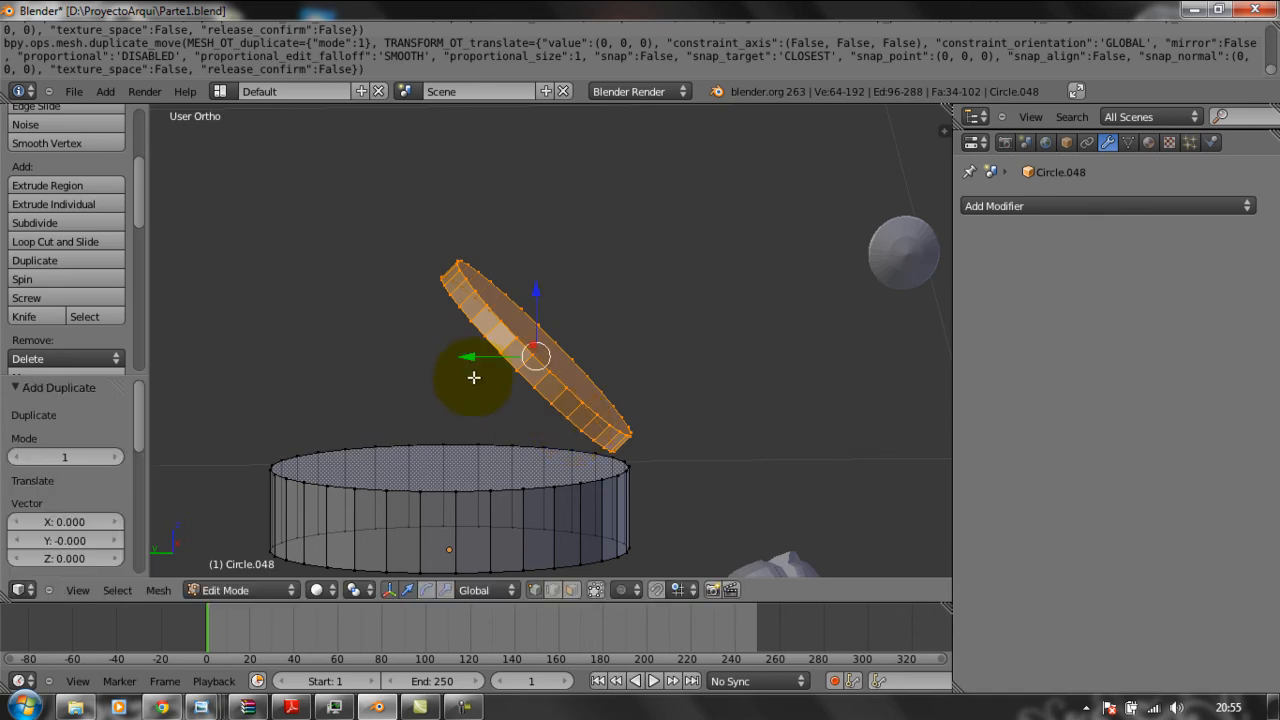
key("g")
key("y")
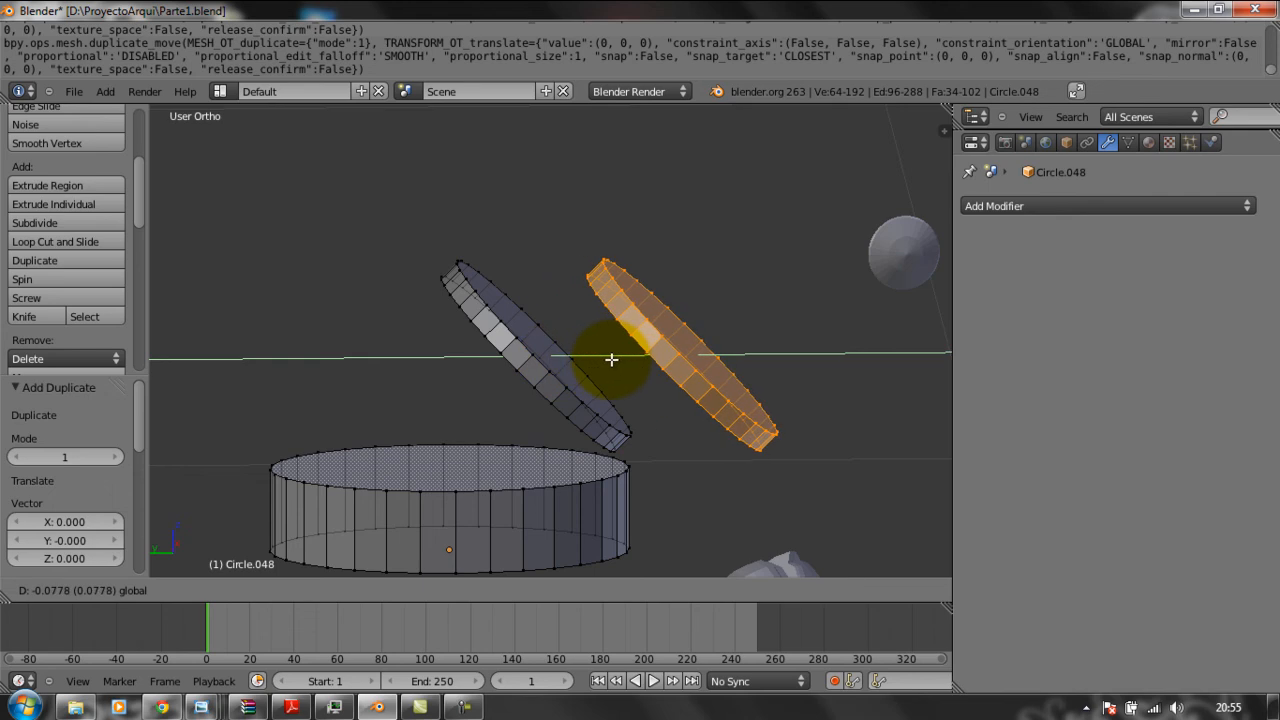
left_click(612, 359)
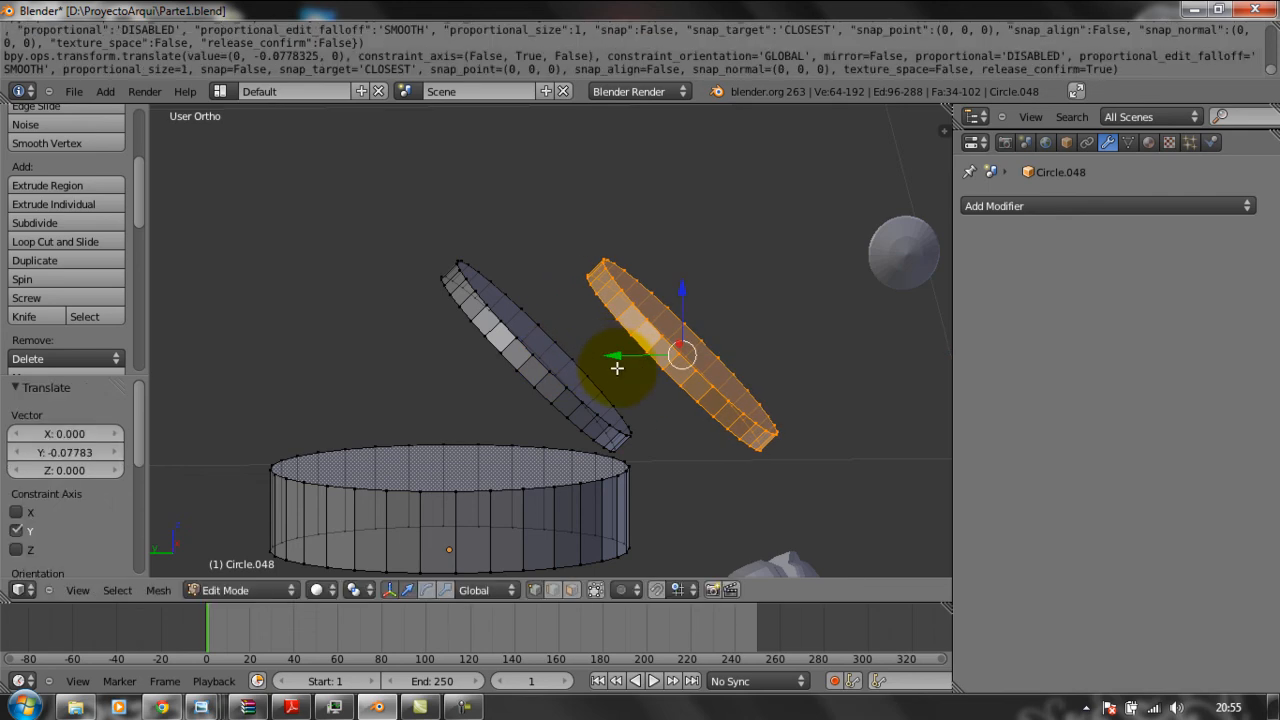
key("g")
key("y")
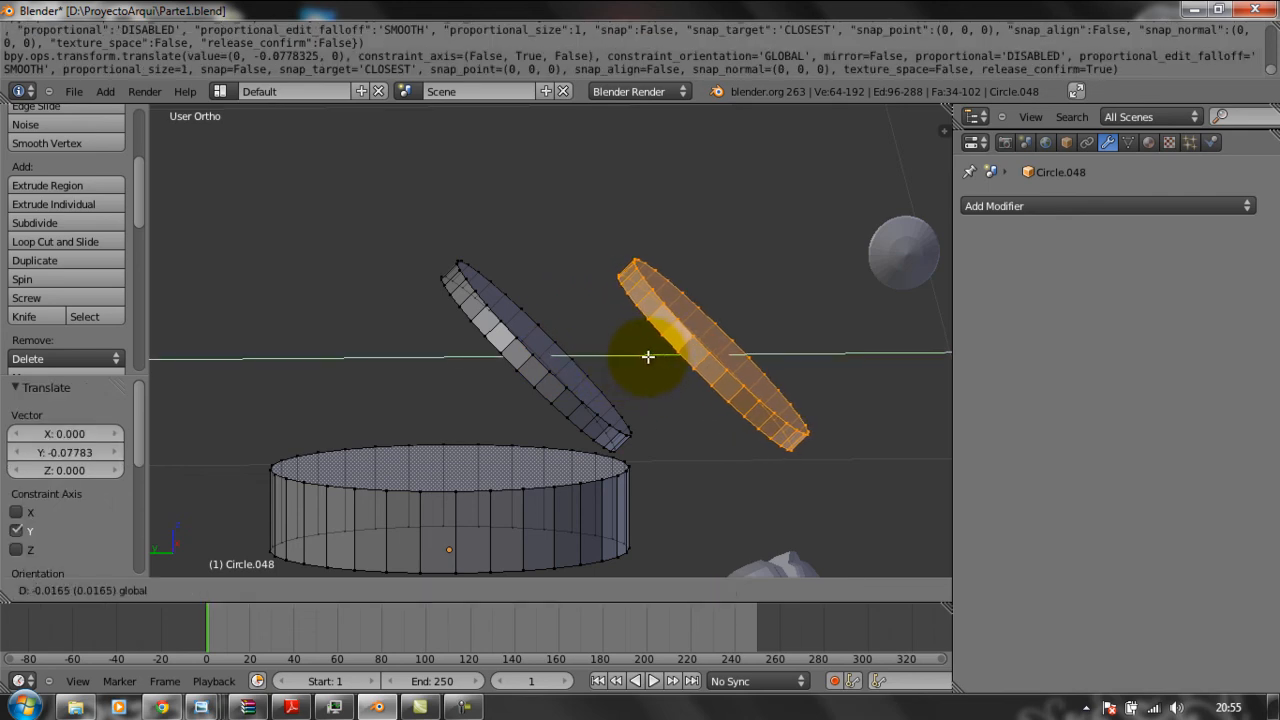
left_click(655, 357)
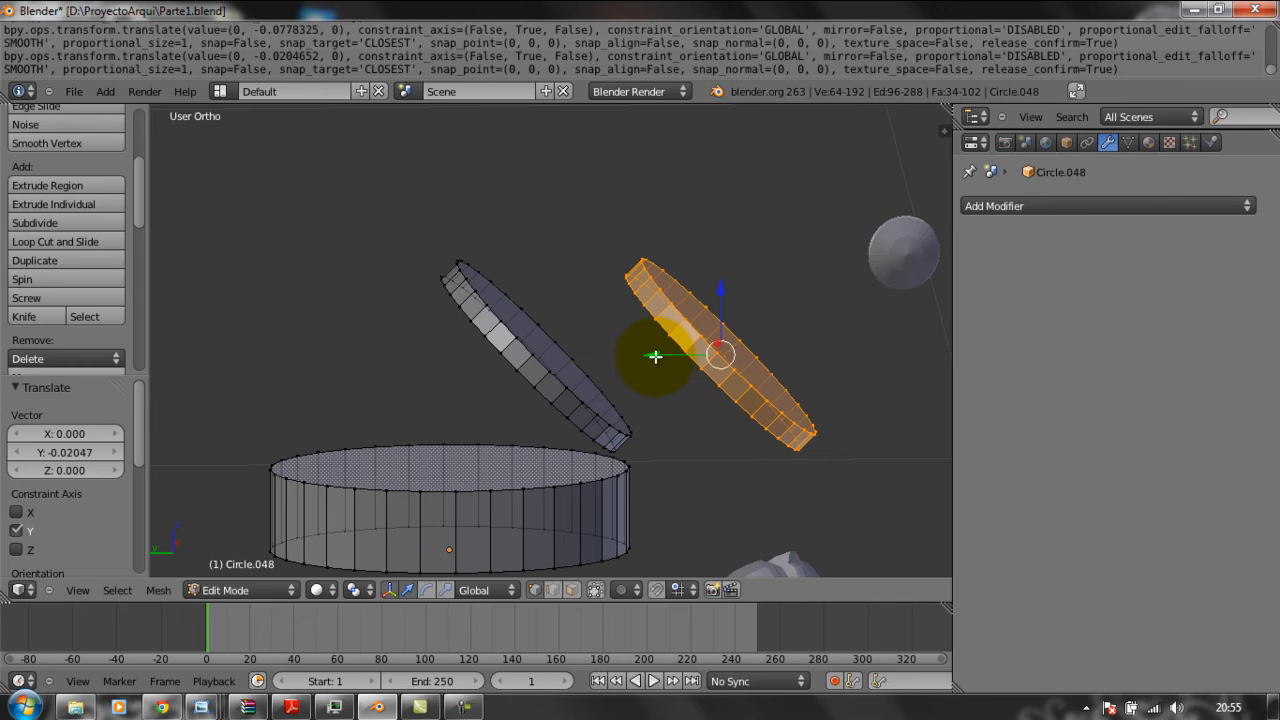
Rotate the duplicated disc 90° around the global X axis.
type("rx")
type("90")
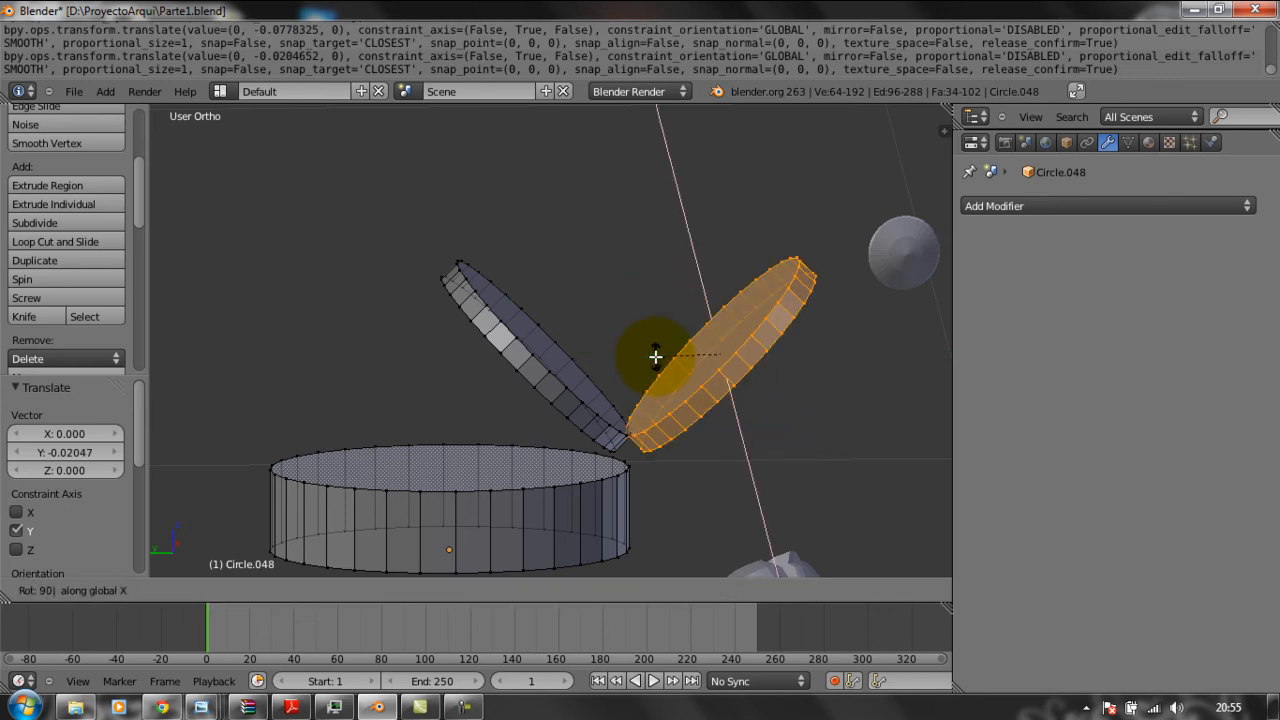
key("Return")
type("rx90")
key("Return")
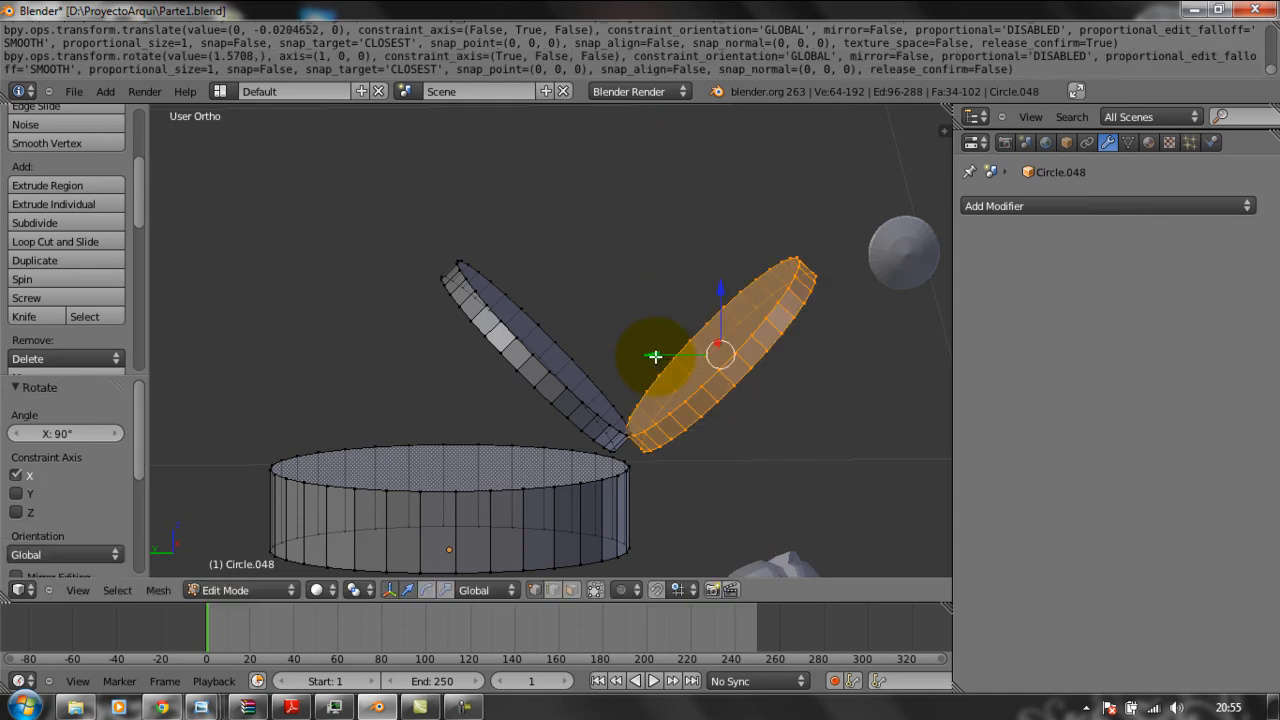
Move the rotated disc about 0.189 along global Y so the two discs lean together like a roof.
left_click_drag(656, 355, 303, 363)
middle_click_drag(489, 414, 400, 385)
key("KP_7")
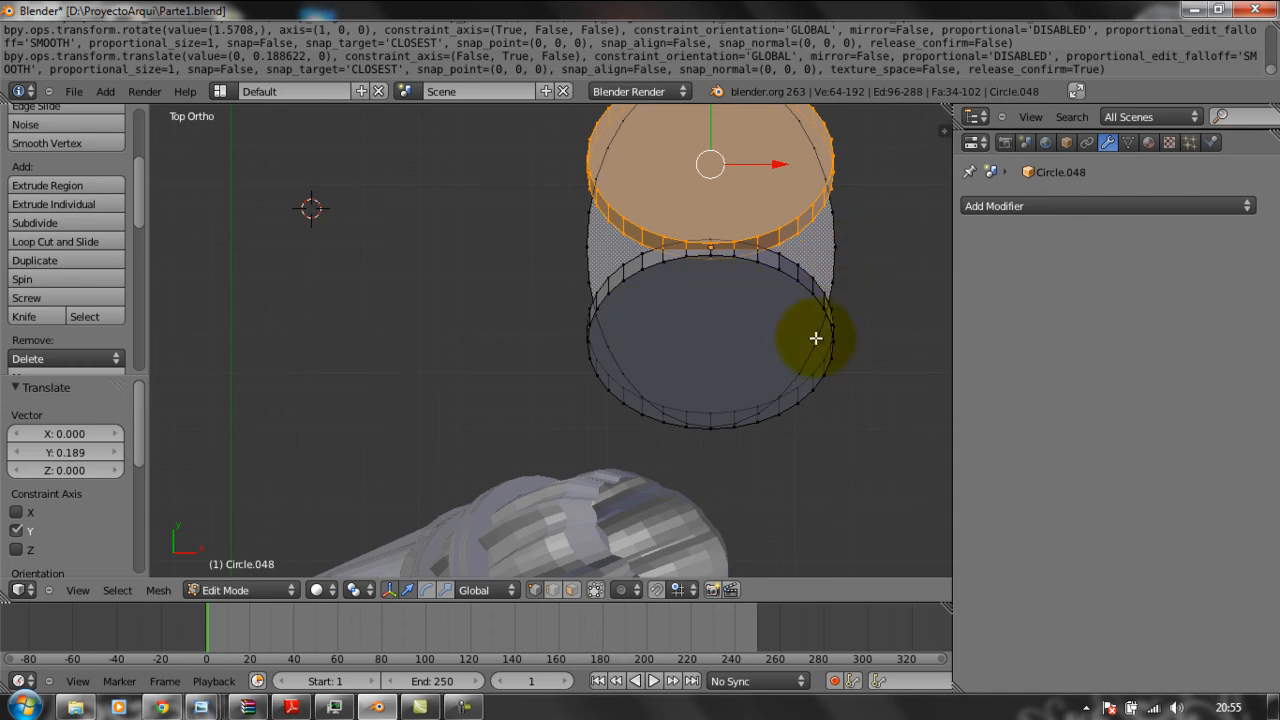
middle_click_drag(849, 277, 716, 370, "shift")
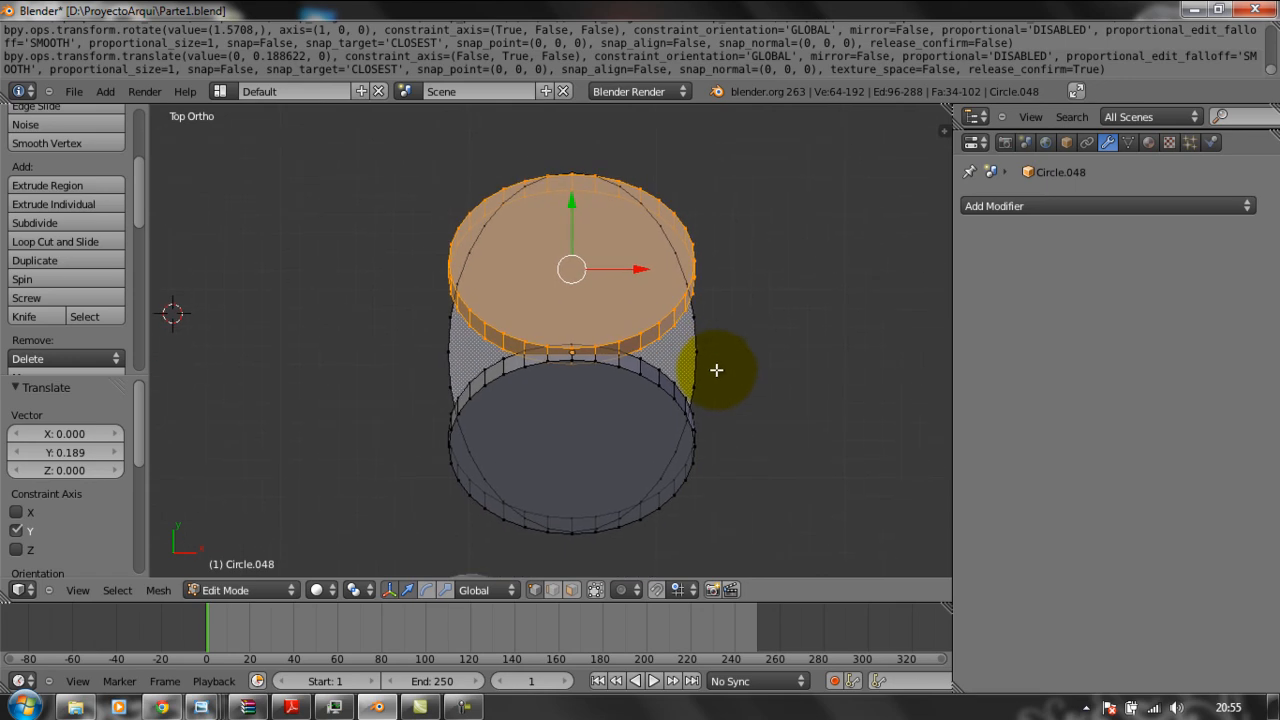
middle_click_drag(716, 370, 716, 370)
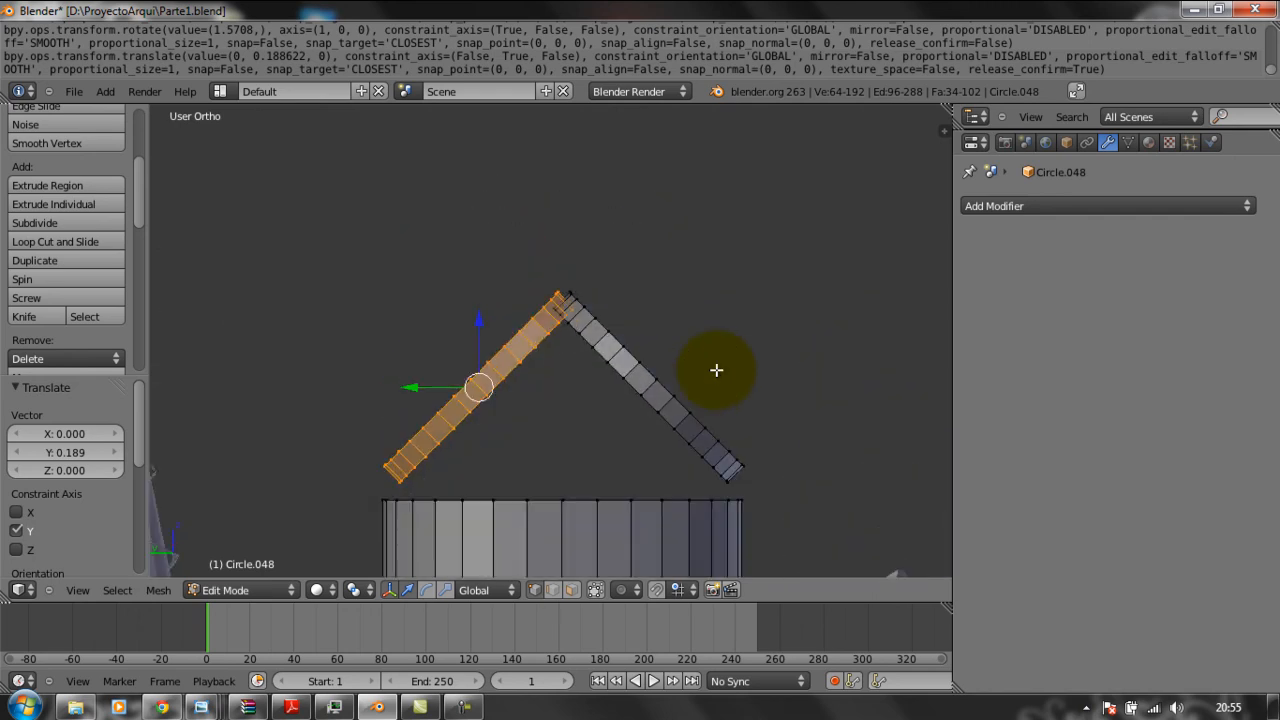
Add the whole cylinder below to the disc selection and try scaling both down slightly.
scroll(716, 370, "down", 1)
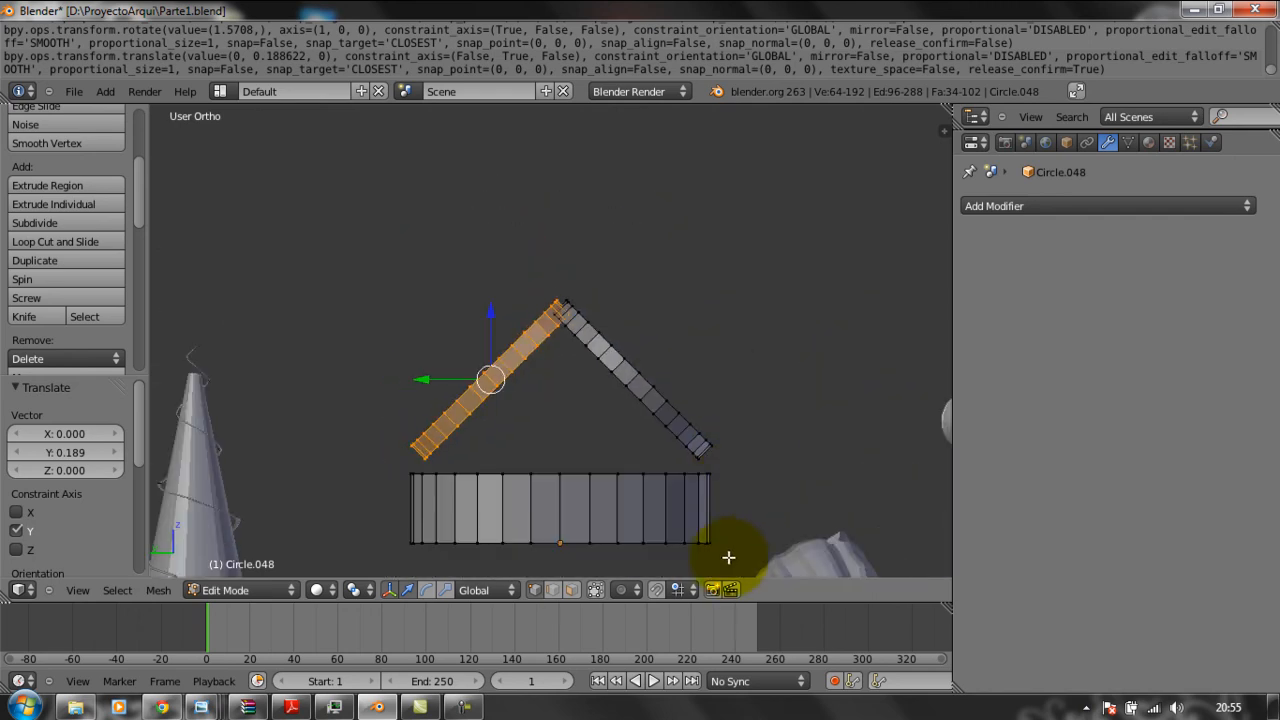
left_click_drag(733, 563, 416, 470)
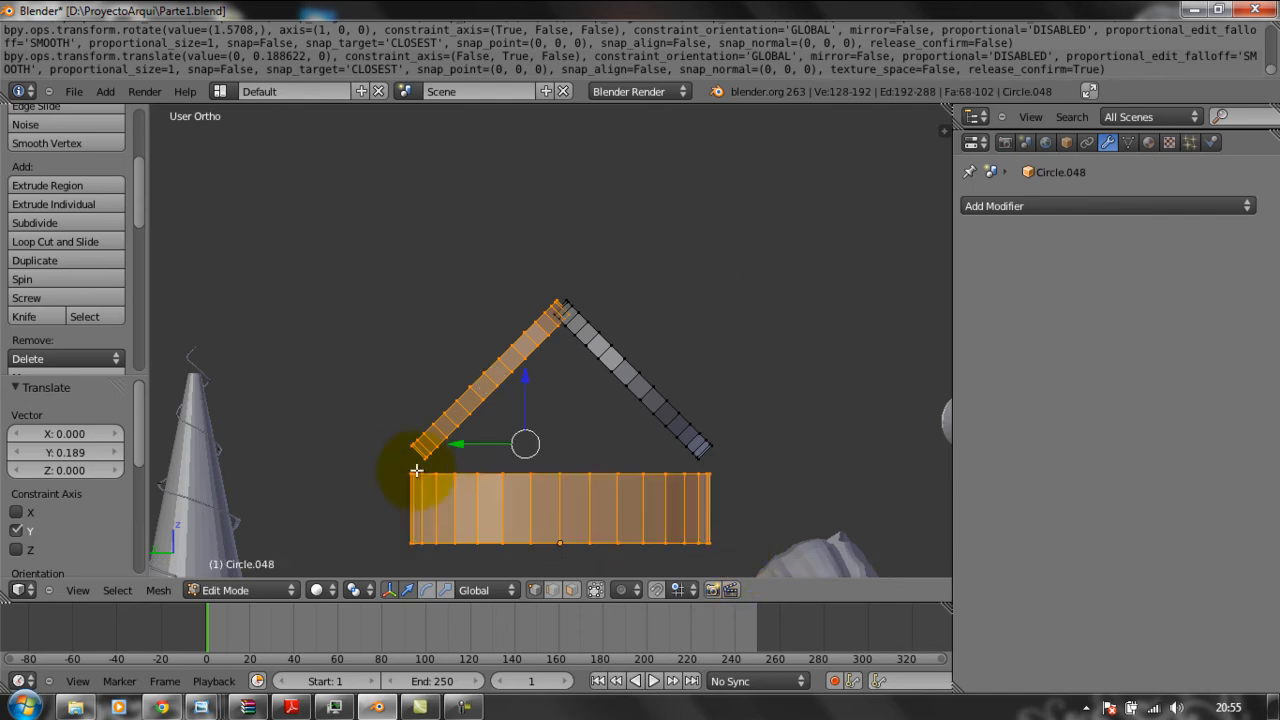
key("KP_8")
key("KP_8")
key("KP_8")
key("KP_8")
key("KP_8")
key("KP_8")
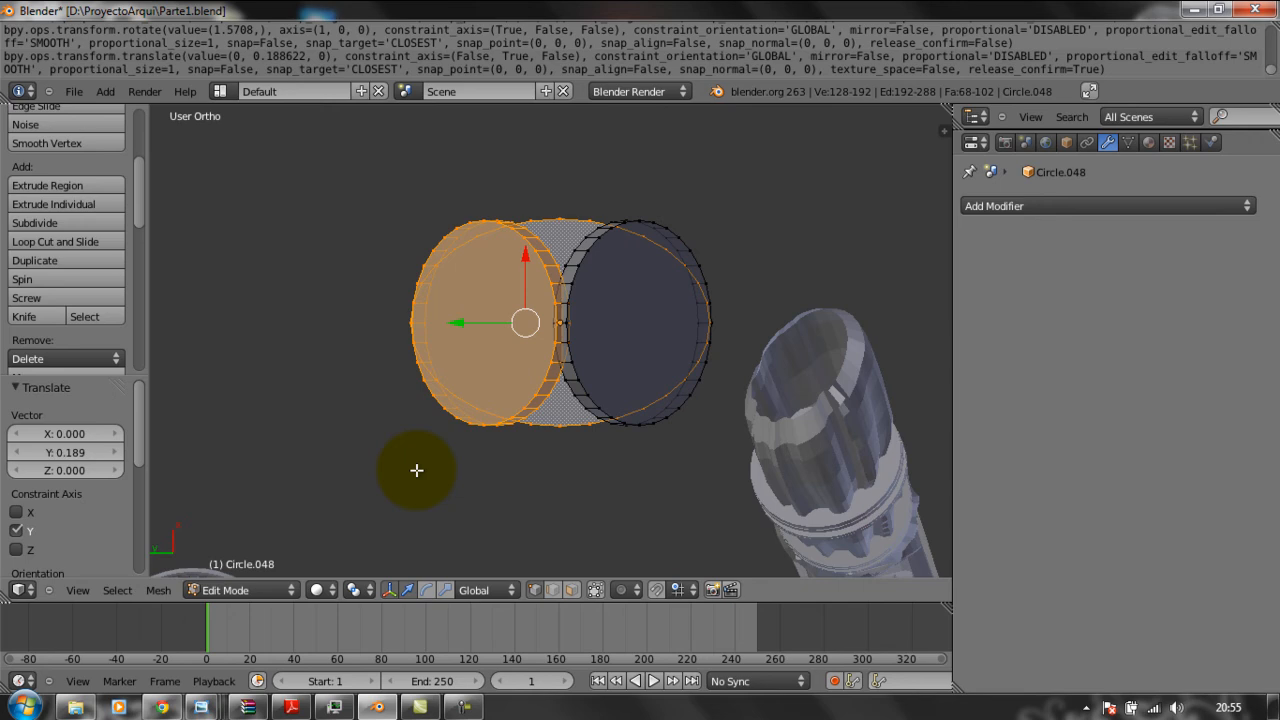
key("s")
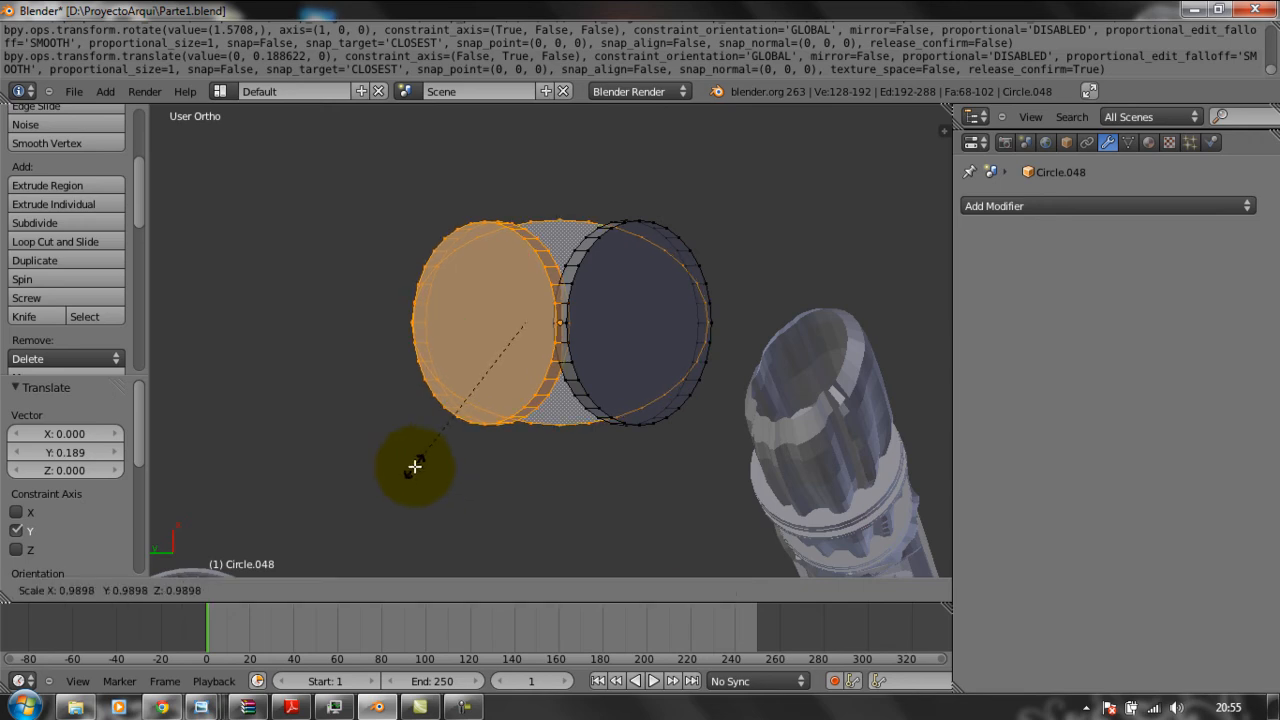
key("Escape")
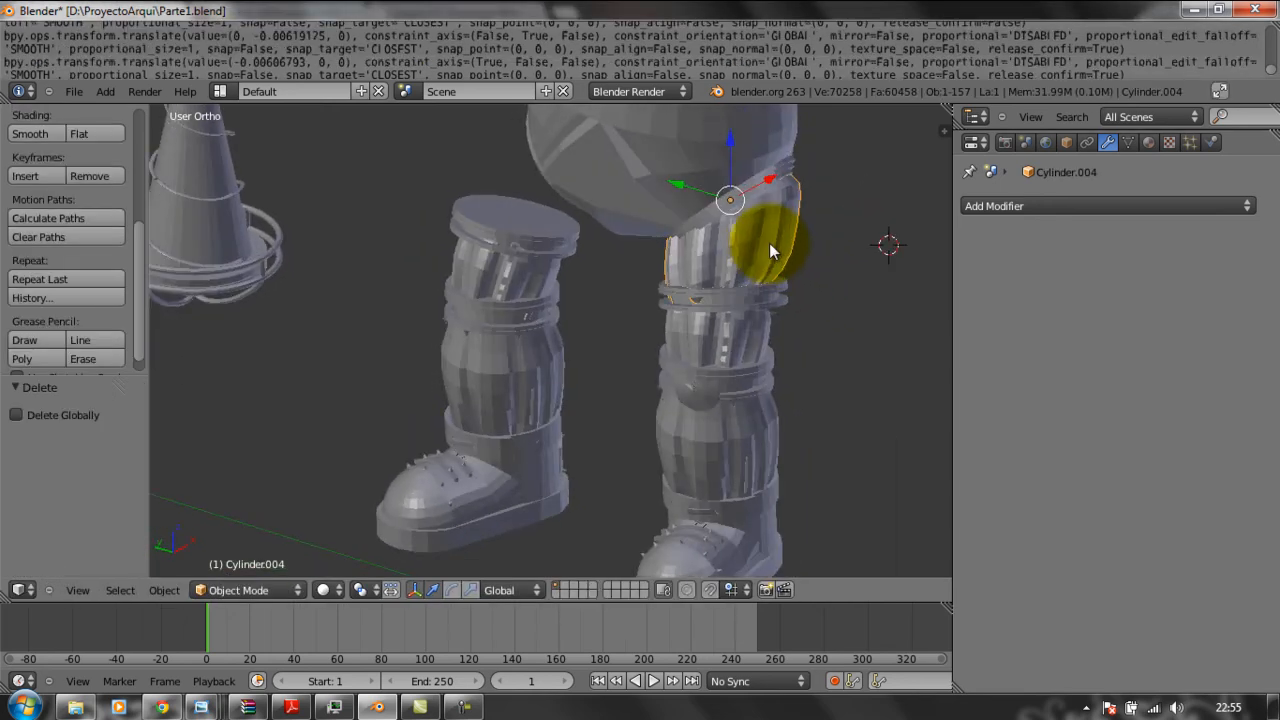
Duplicate the striped thigh piece and move the copy about 0.197 along global Y onto the other leg.
key("shift+d")
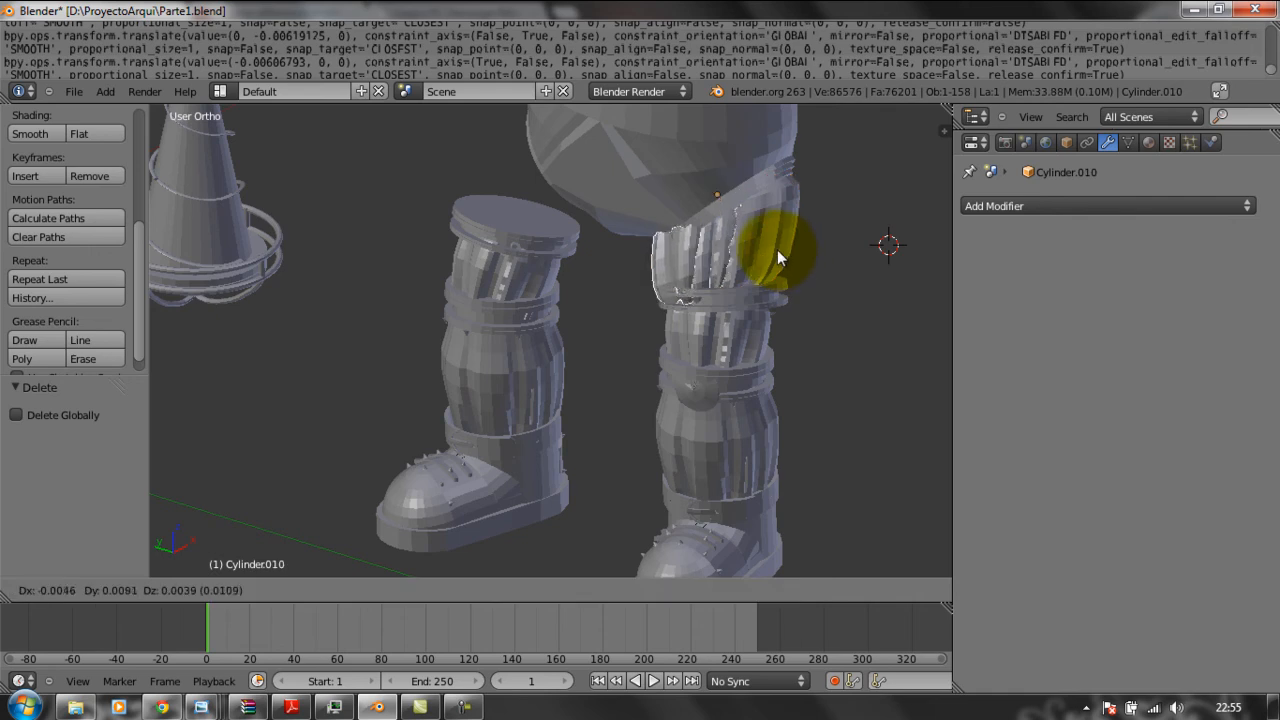
left_click(790, 262)
middle_click_drag(806, 280, 817, 220)
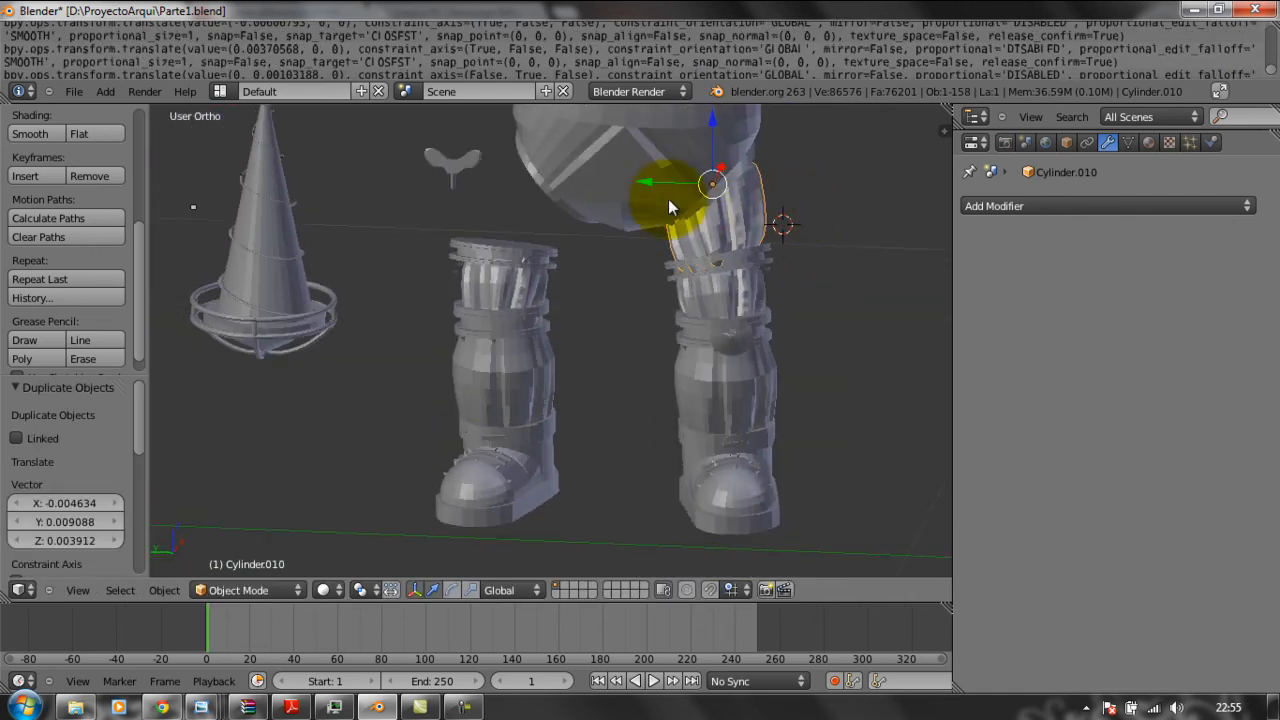
left_click_drag(647, 181, 438, 179)
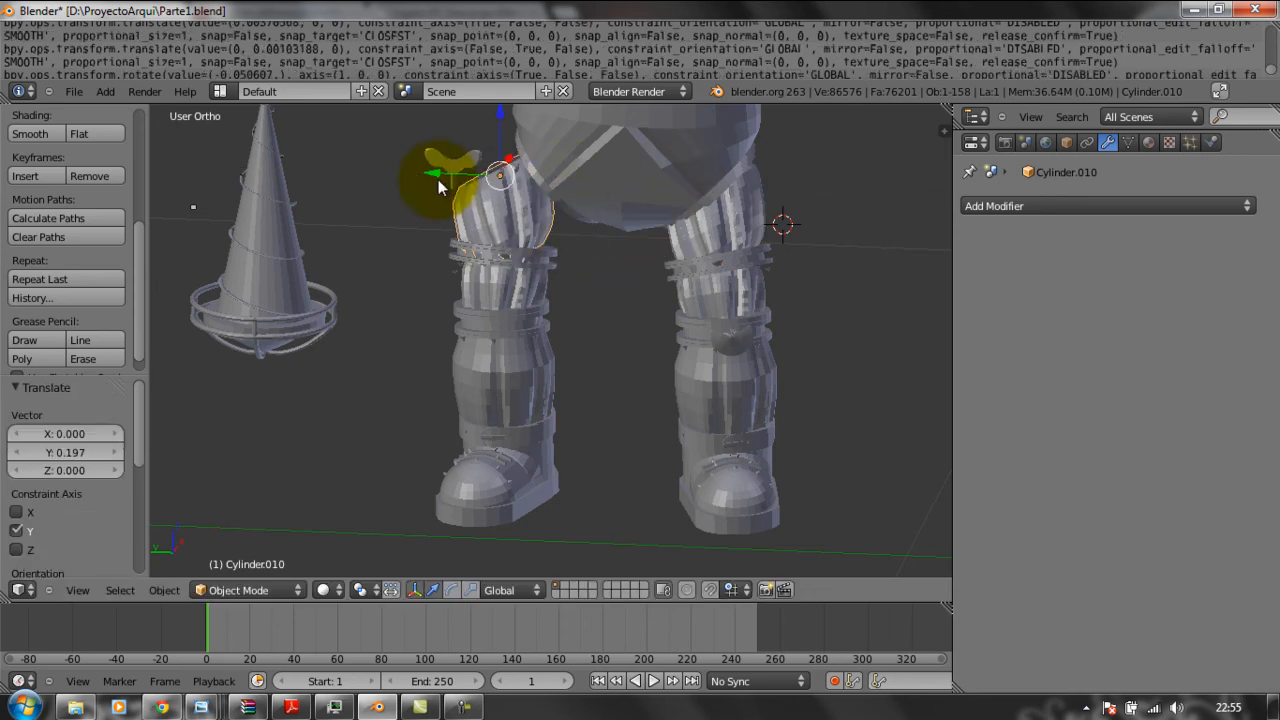
Try mirroring the copied thigh piece along global X and along global Y.
left_click(166, 591)
mouse_move(226, 493)
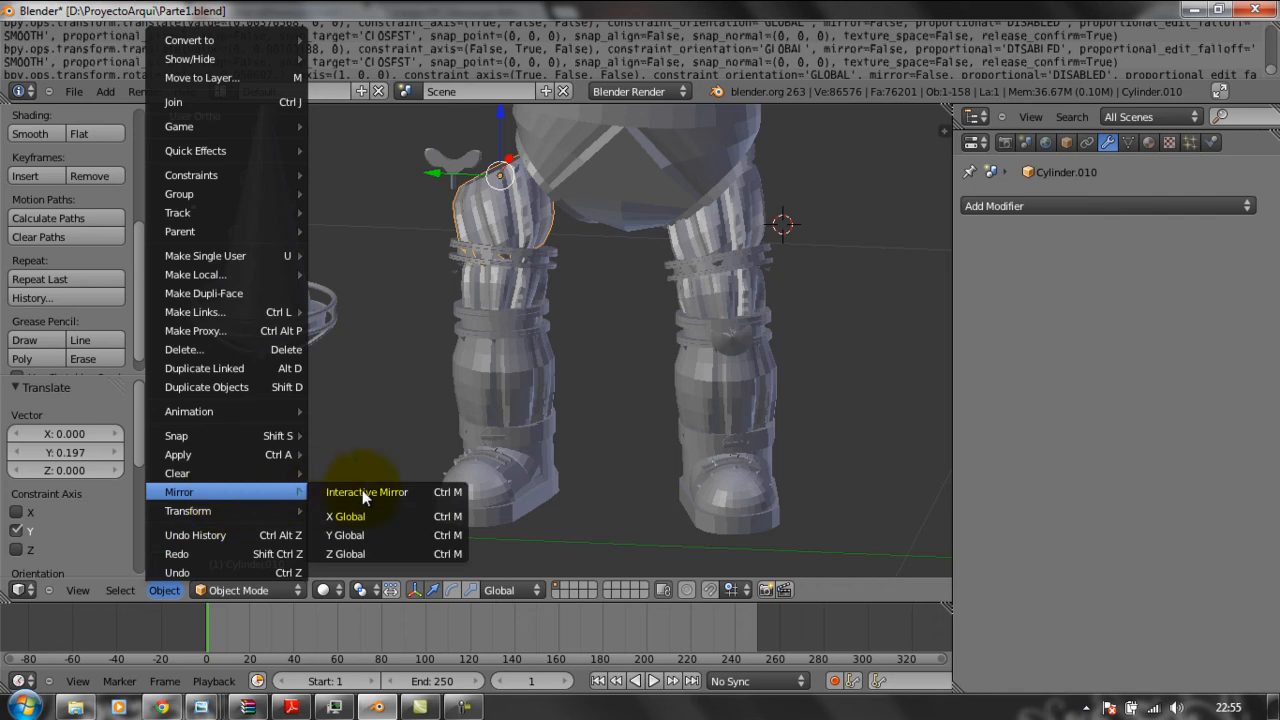
left_click(384, 517)
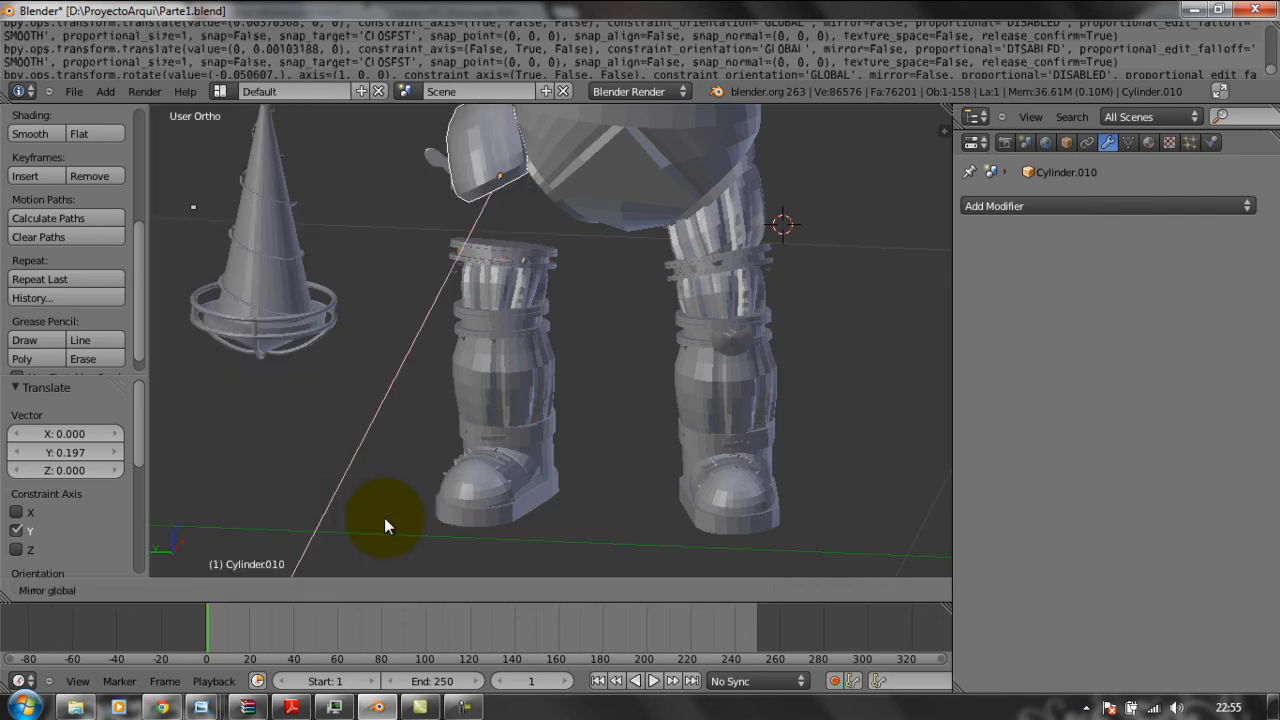
left_click(180, 591)
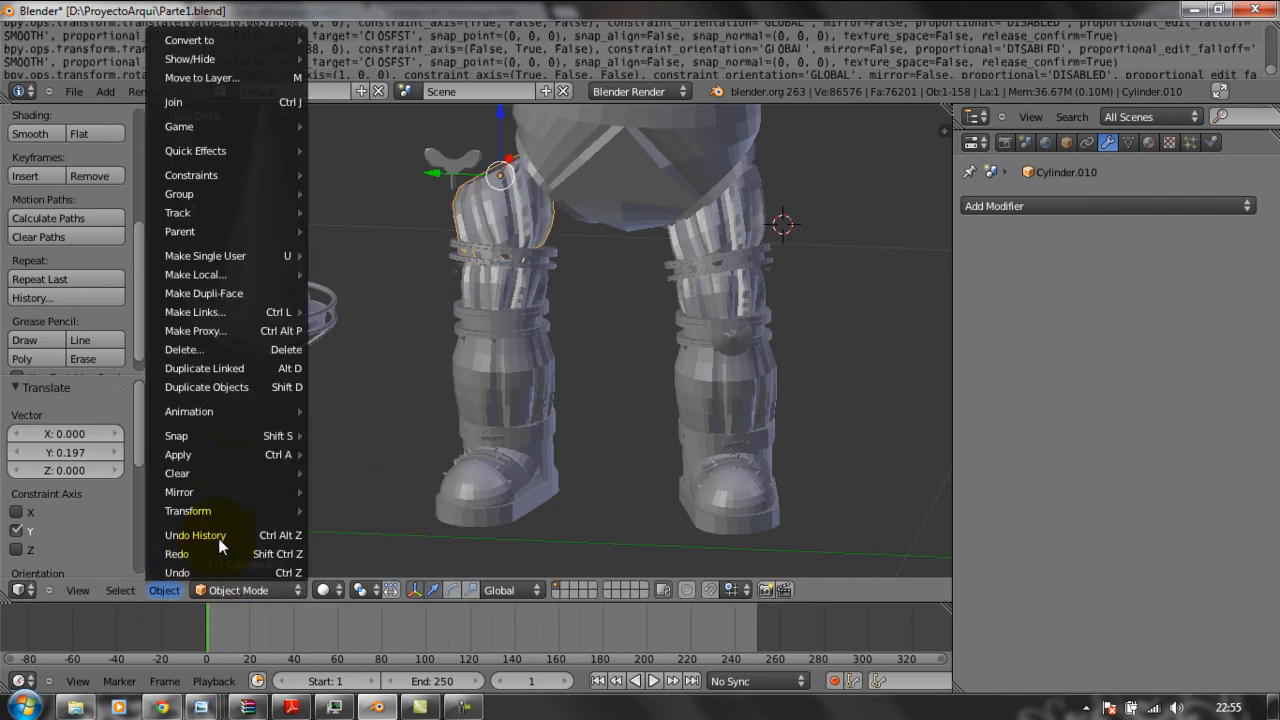
mouse_move(270, 488)
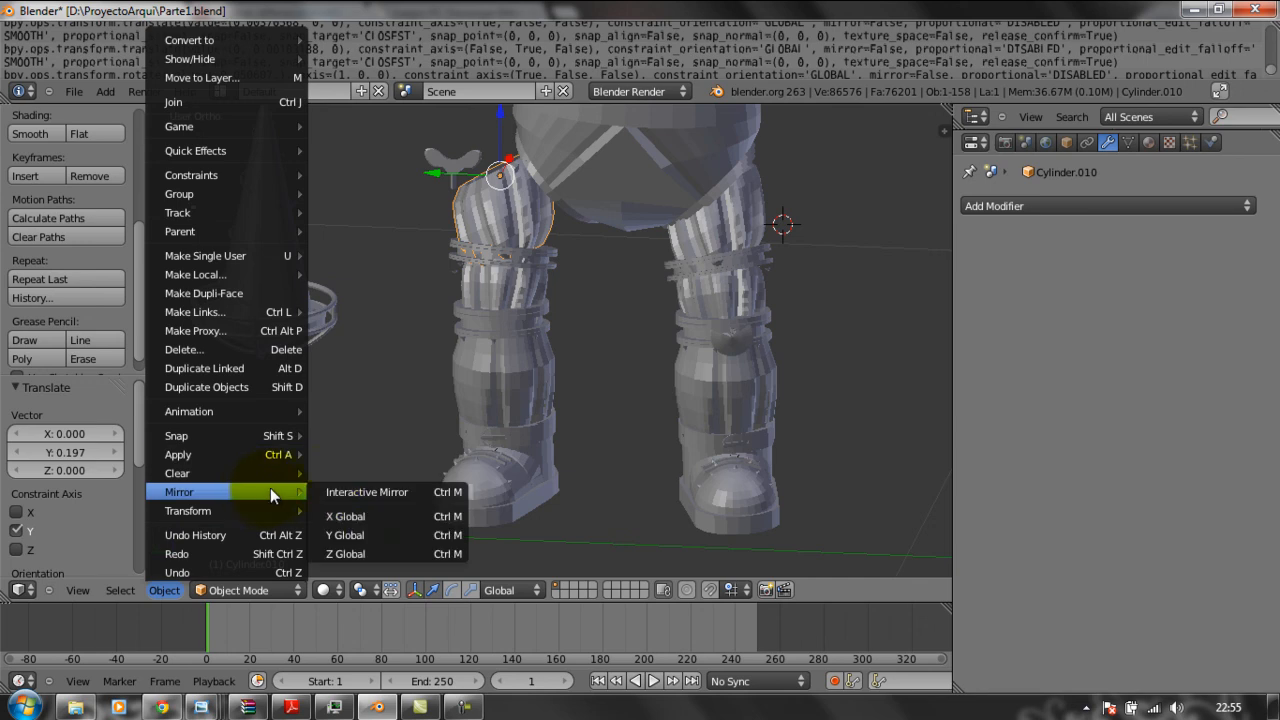
left_click(355, 536)
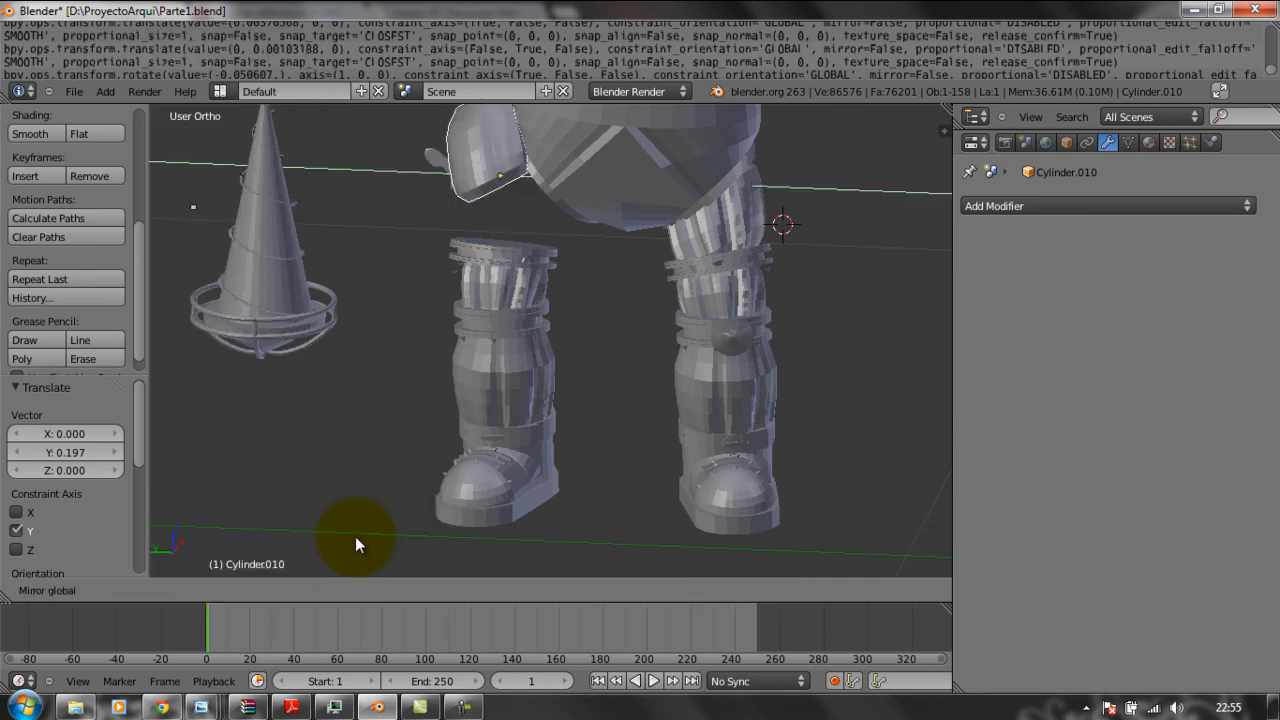
left_click(166, 591)
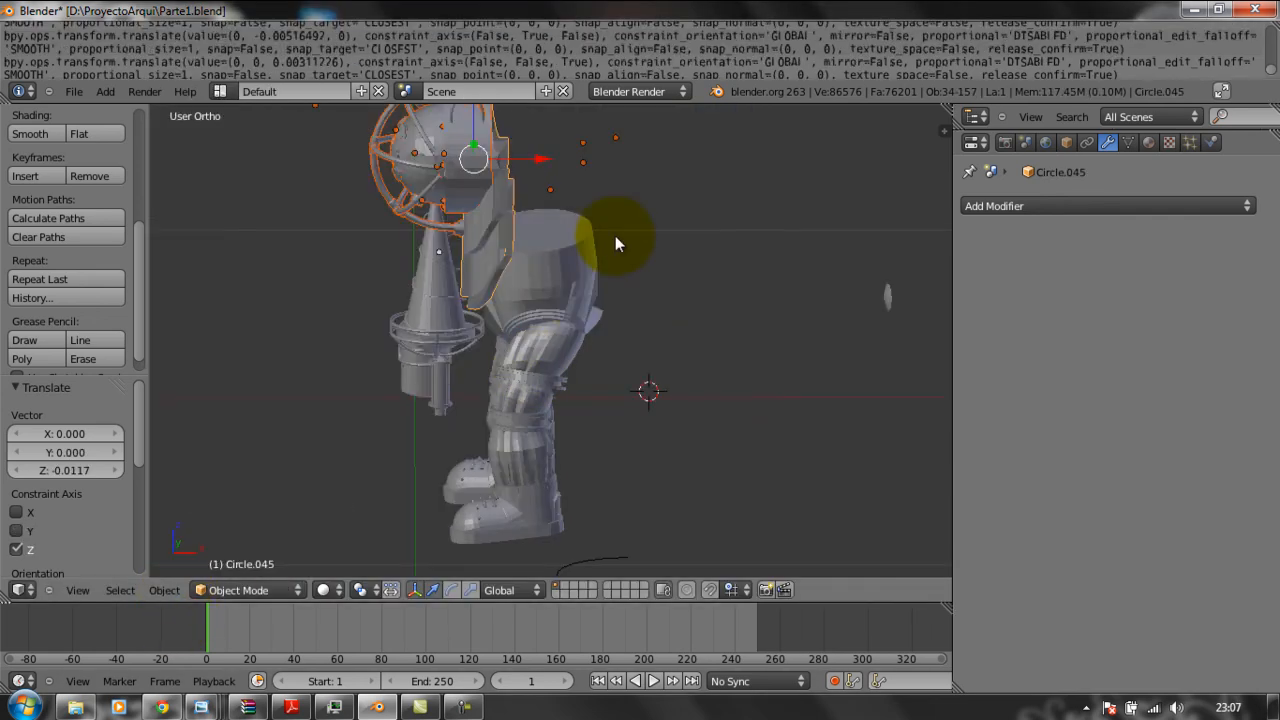
Rotate the selected helmet and torso parts about -3.5° around global Y and shift them about -0.012 along X.
key("r")
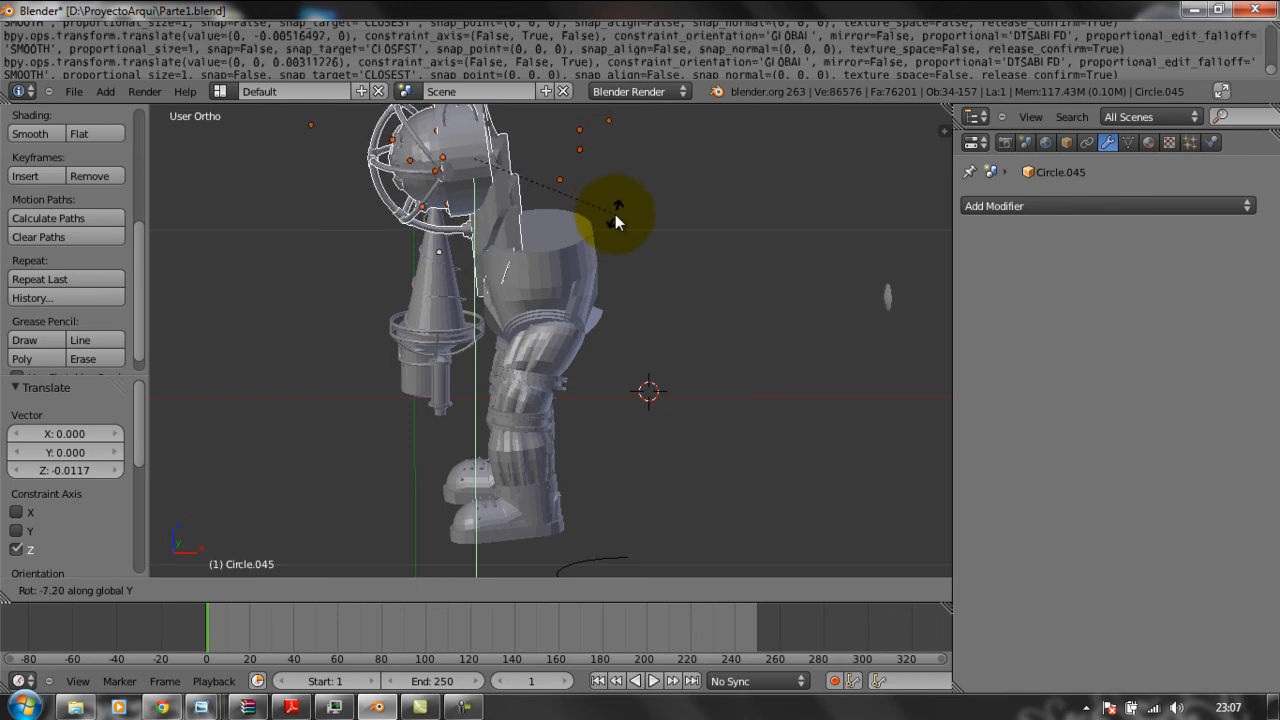
left_click(614, 214)
left_click_drag(550, 163, 539, 165)
middle_click(539, 165)
Examine from several angles how the helmet and torso parts sit on the hips and legs.
middle_click_drag(613, 273, 666, 295)
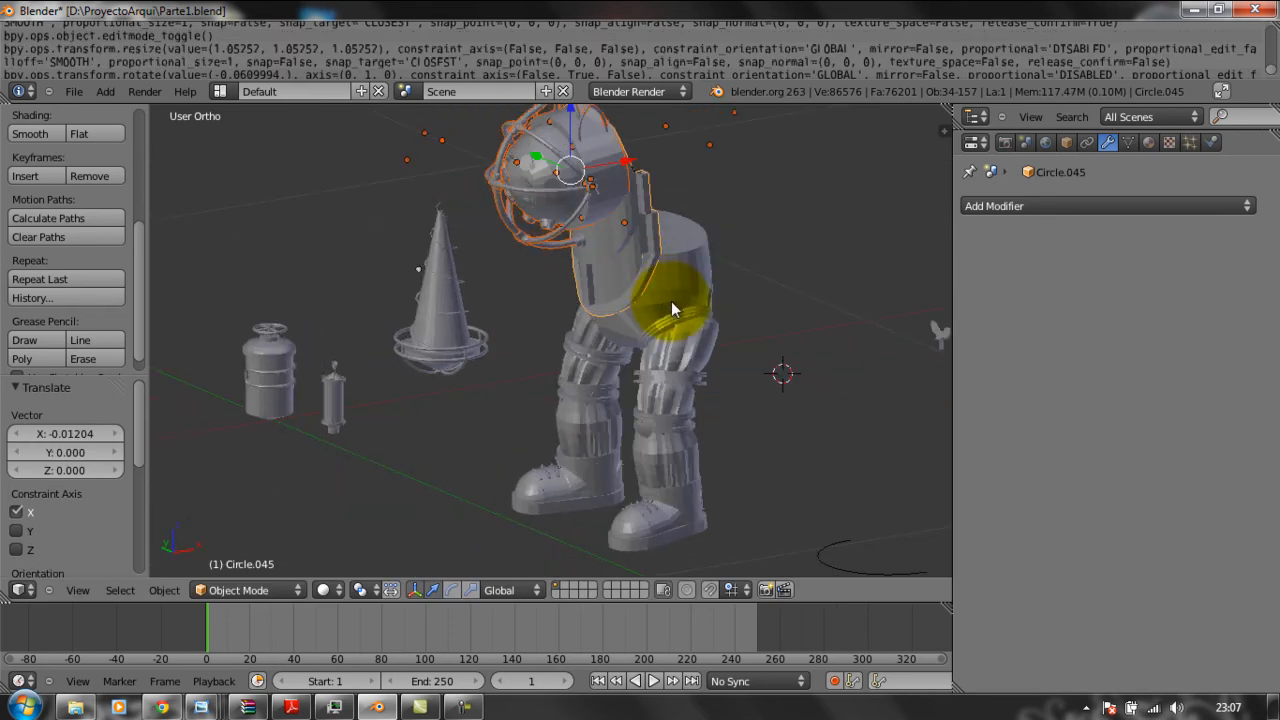
middle_click_drag(669, 281, 712, 311)
scroll(699, 302, "up", 1)
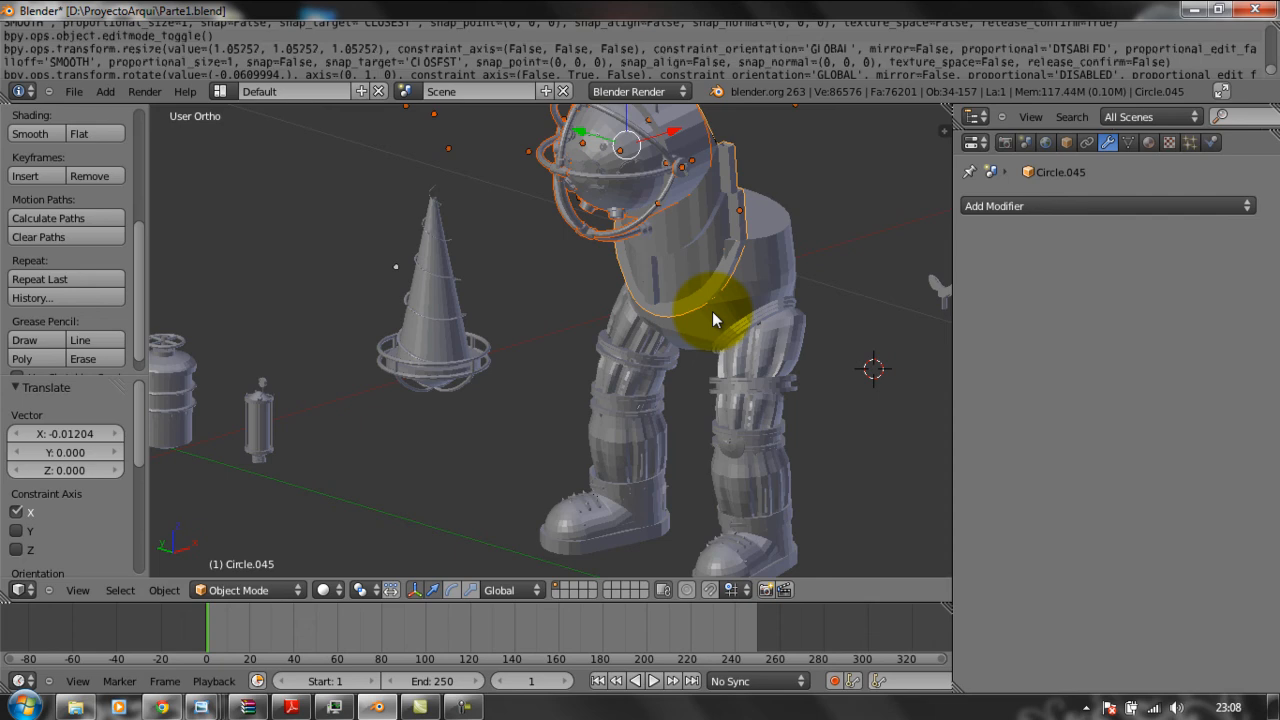
scroll(637, 319, "down", 1)
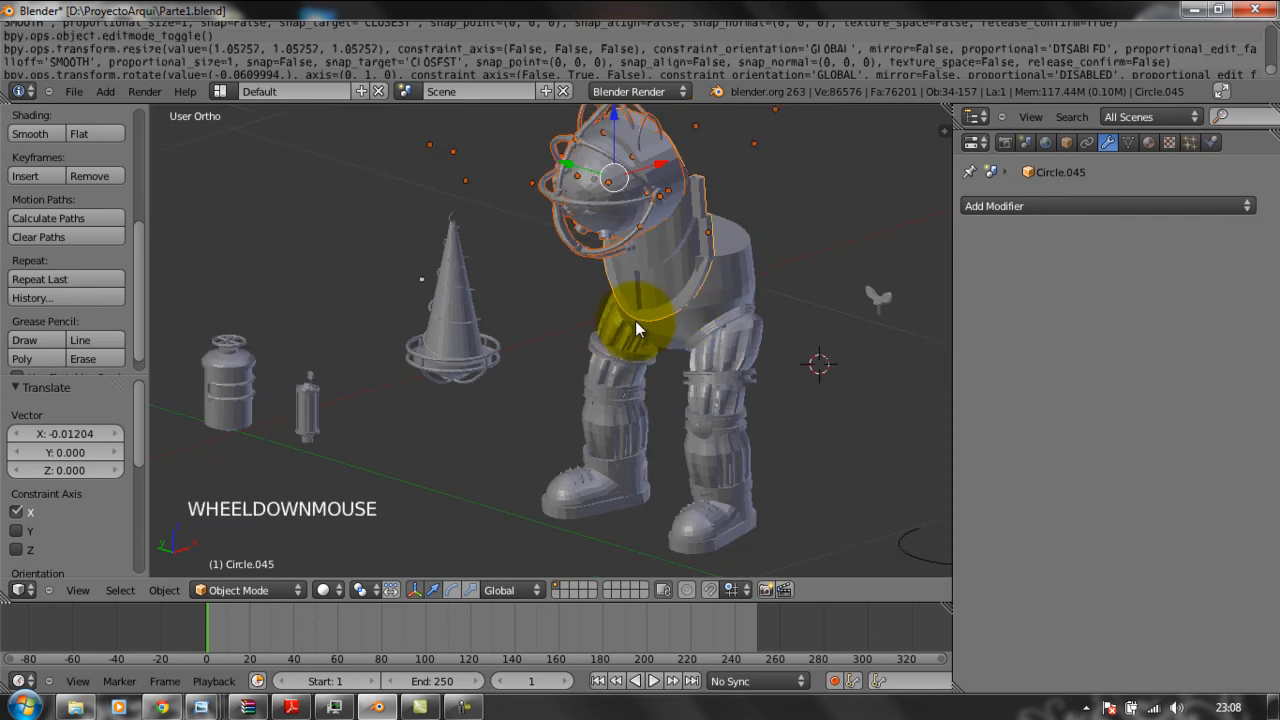
mouse_move(634, 320)
middle_mouse_down()
mouse_move(617, 311)
mouse_move(616, 331)
middle_mouse_up()
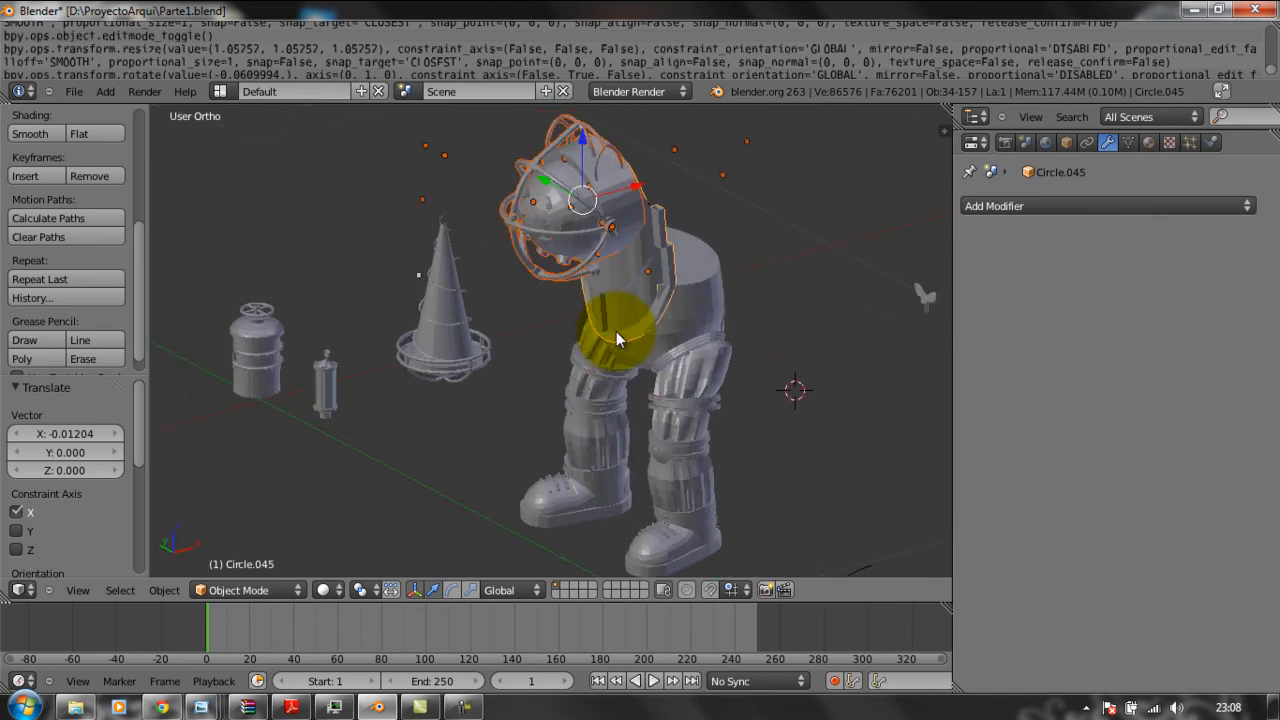
middle_click_drag(616, 331, 748, 326)
middle_click_drag(677, 343, 629, 365)
scroll(636, 345, "down", 1)
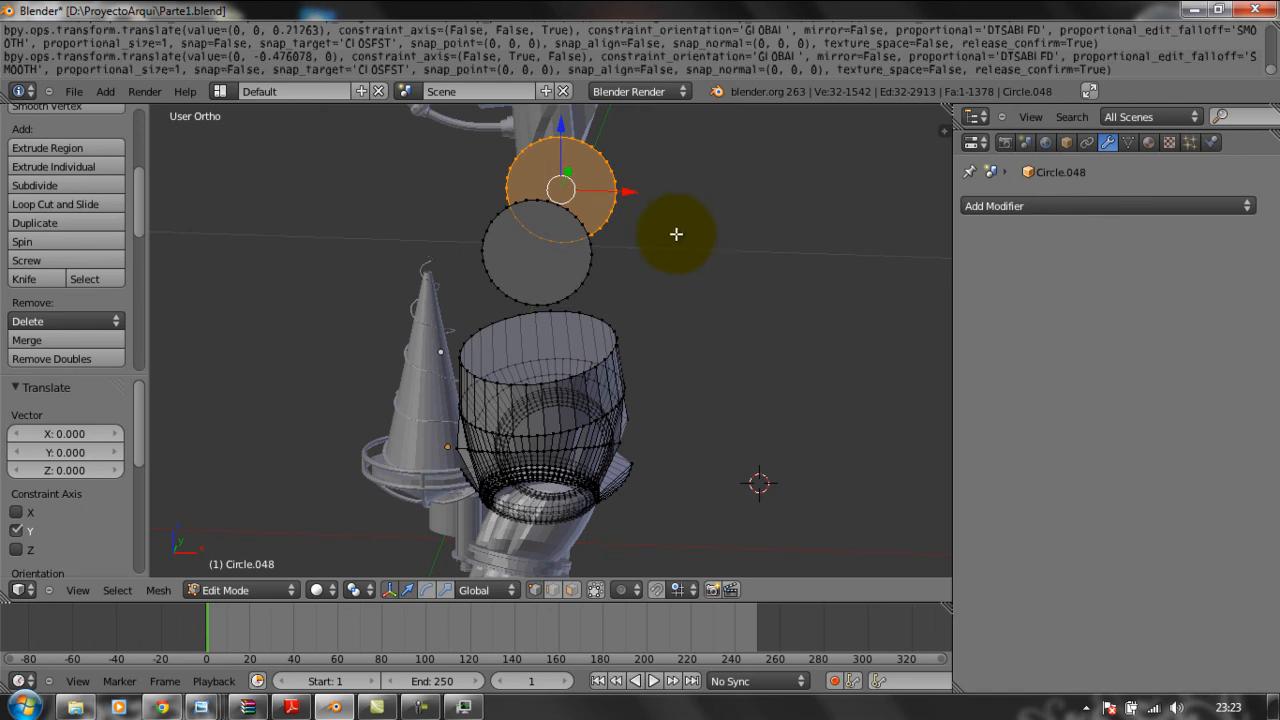
Select two matching neighbouring vertices on the edge of each disc and fill a narrow face connecting the two discs.
middle_click_drag(676, 234, 723, 340, "shift")
scroll(677, 298, "up", 1)
scroll(677, 298, "up", 1)
right_click(723, 340)
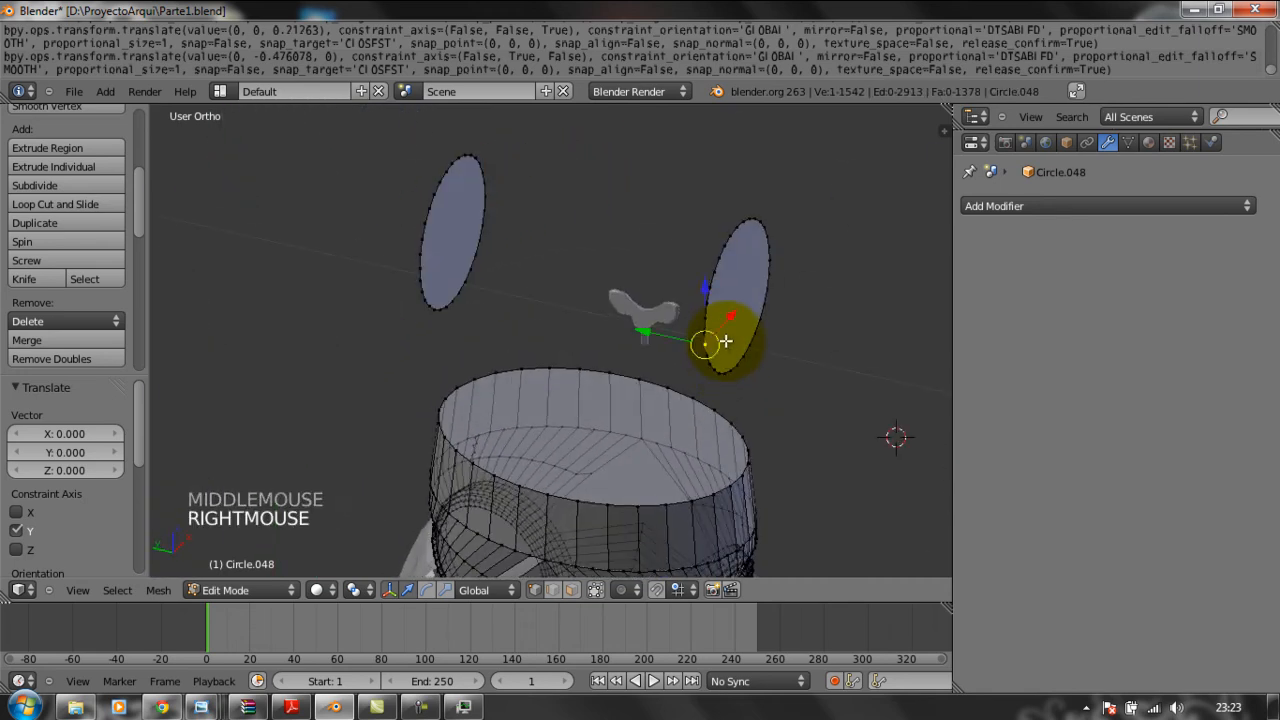
middle_click_drag(780, 371, 571, 429)
right_click(548, 423)
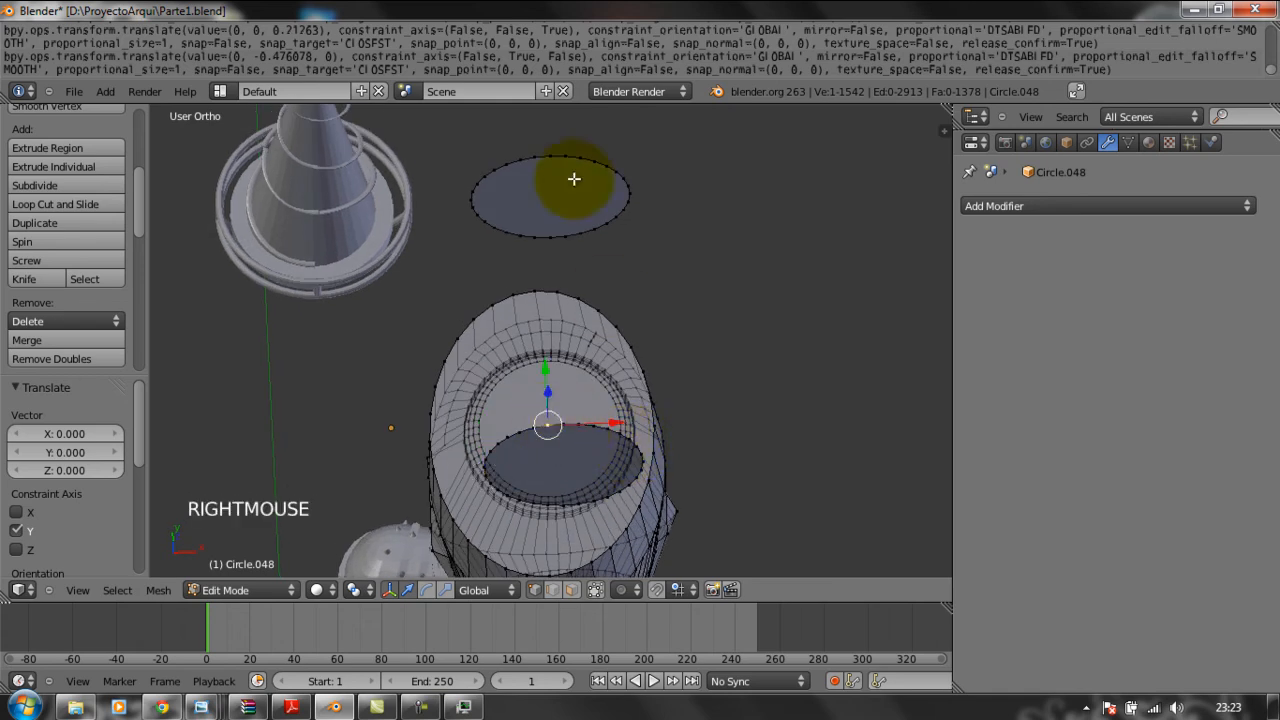
mouse_move(574, 188)
middle_mouse_down()
mouse_move(569, 200)
mouse_move(556, 188)
middle_mouse_up()
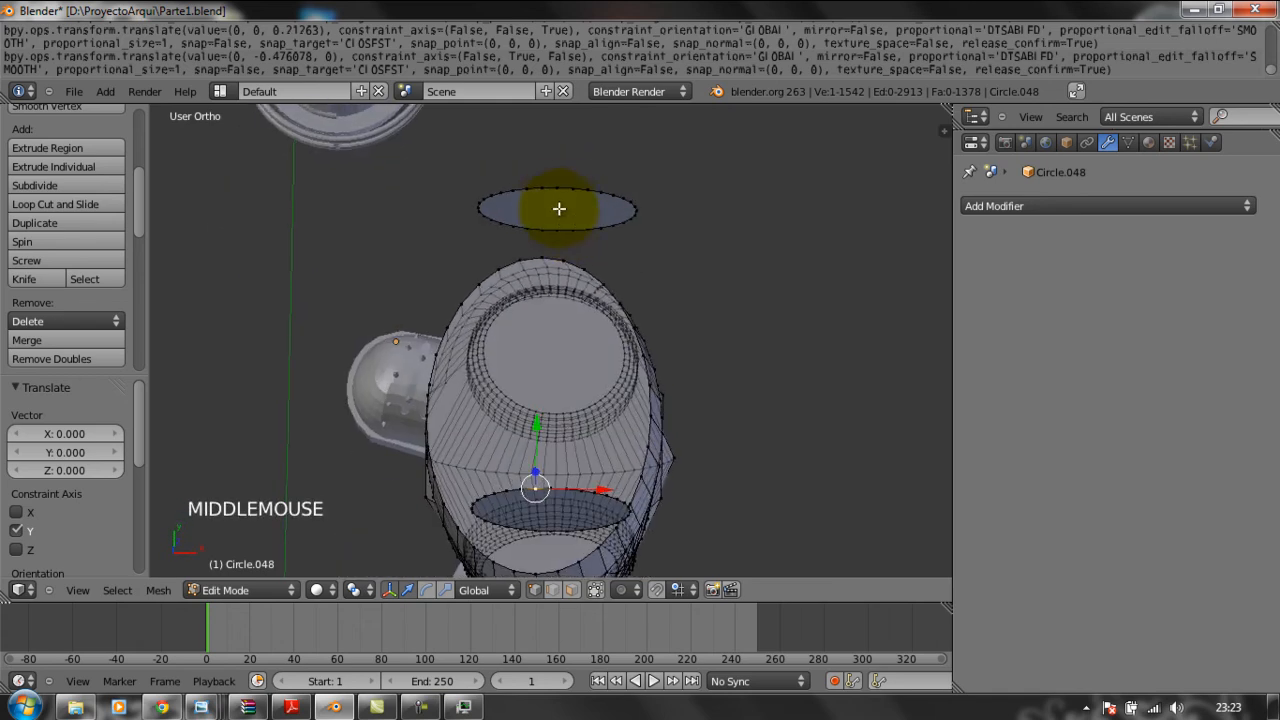
right_click(556, 188, "shift")
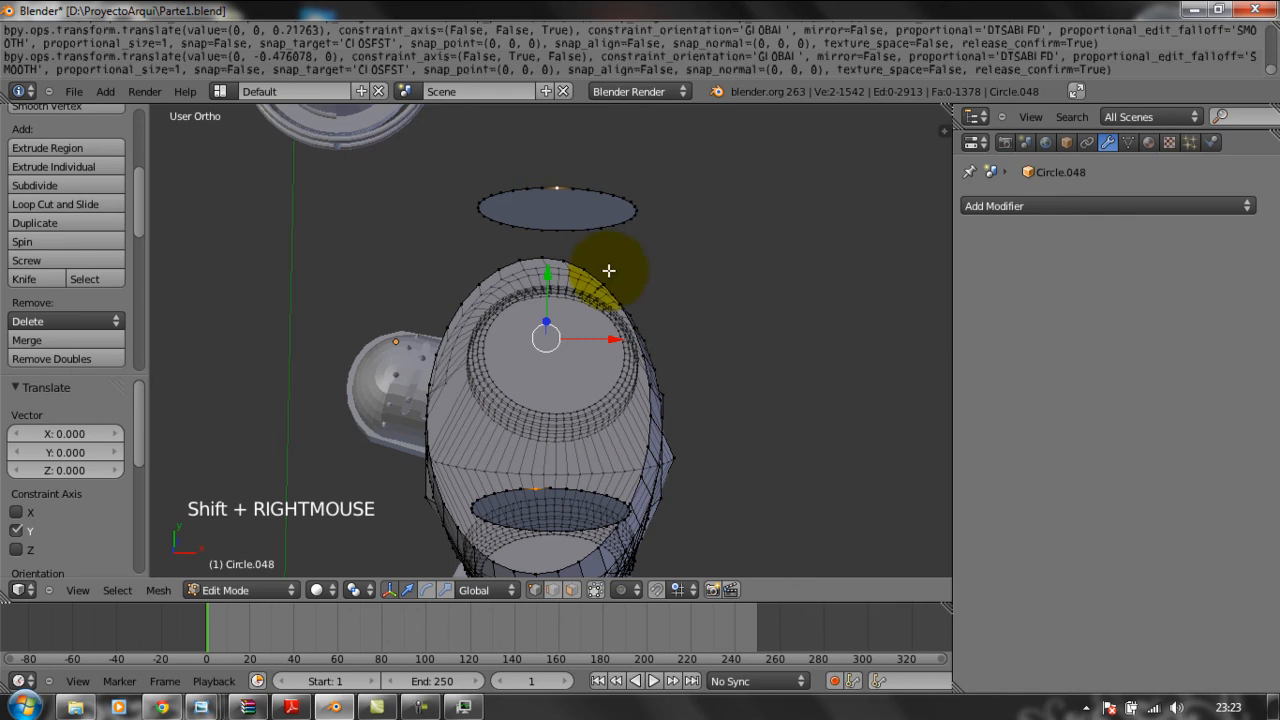
right_click(549, 485)
middle_click_drag(563, 229, 571, 260)
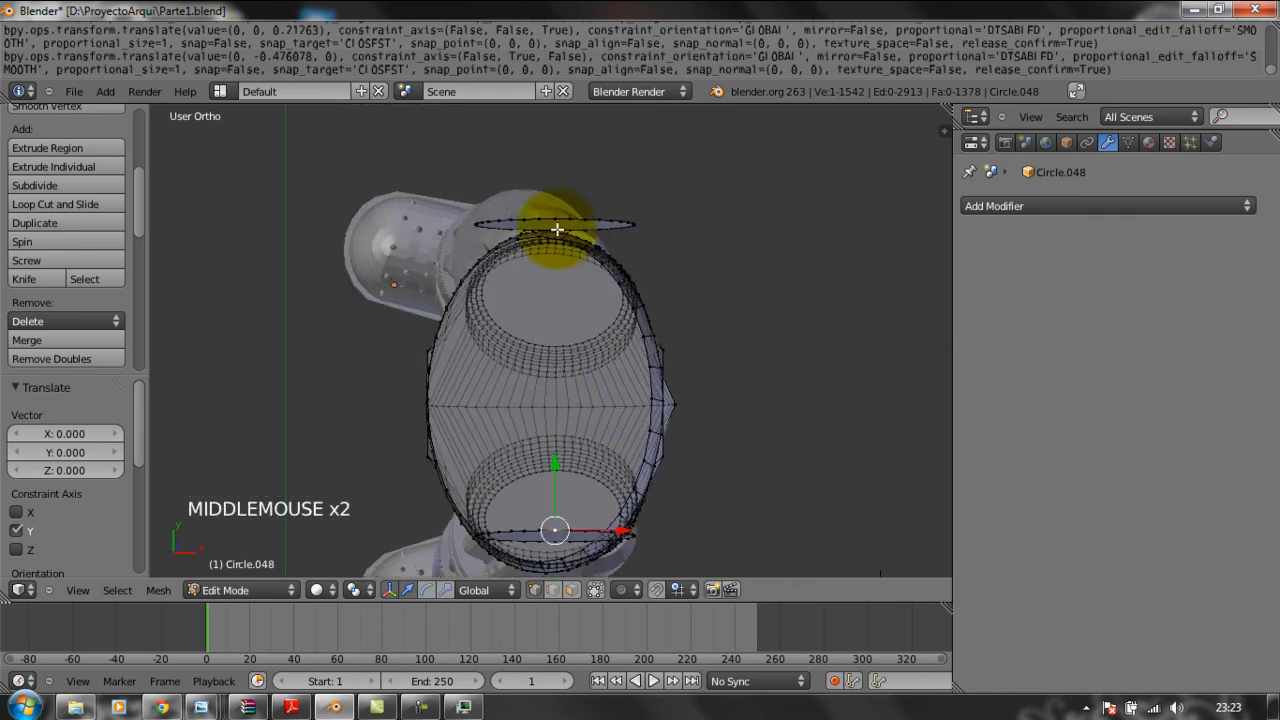
right_click(555, 219, "shift")
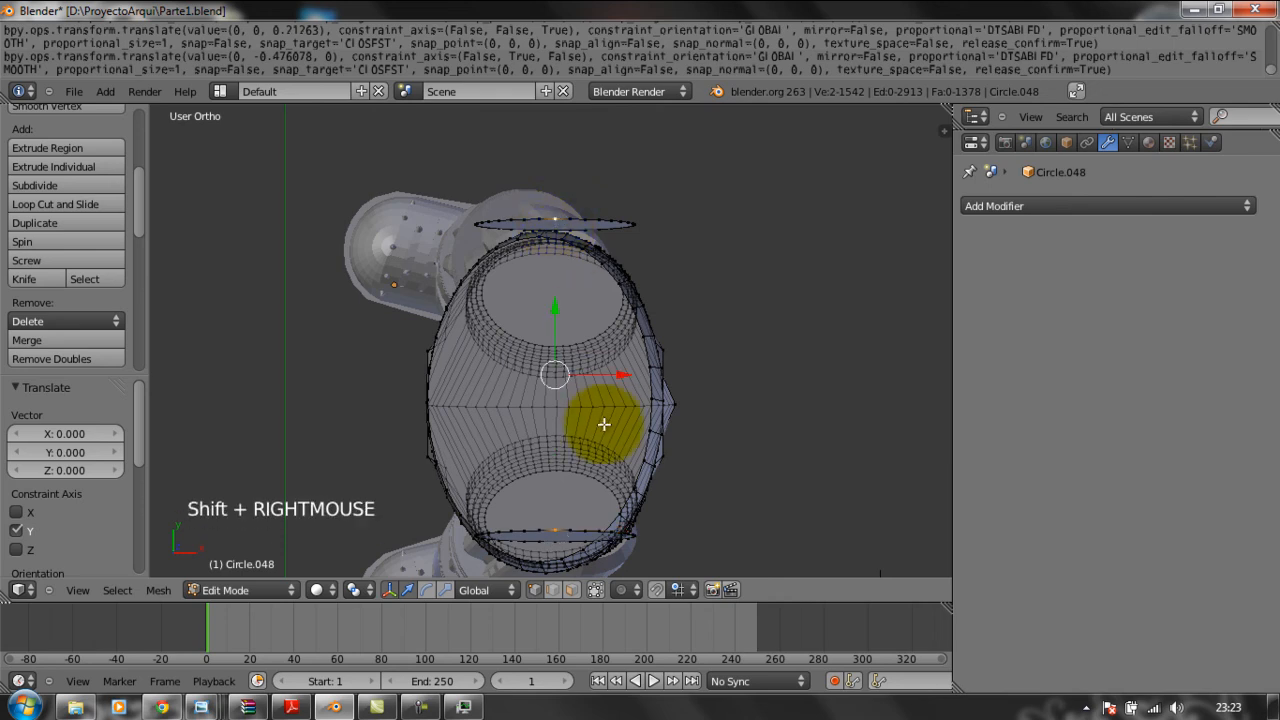
right_click(574, 527, "shift")
right_click(569, 218, "shift")
key("f")
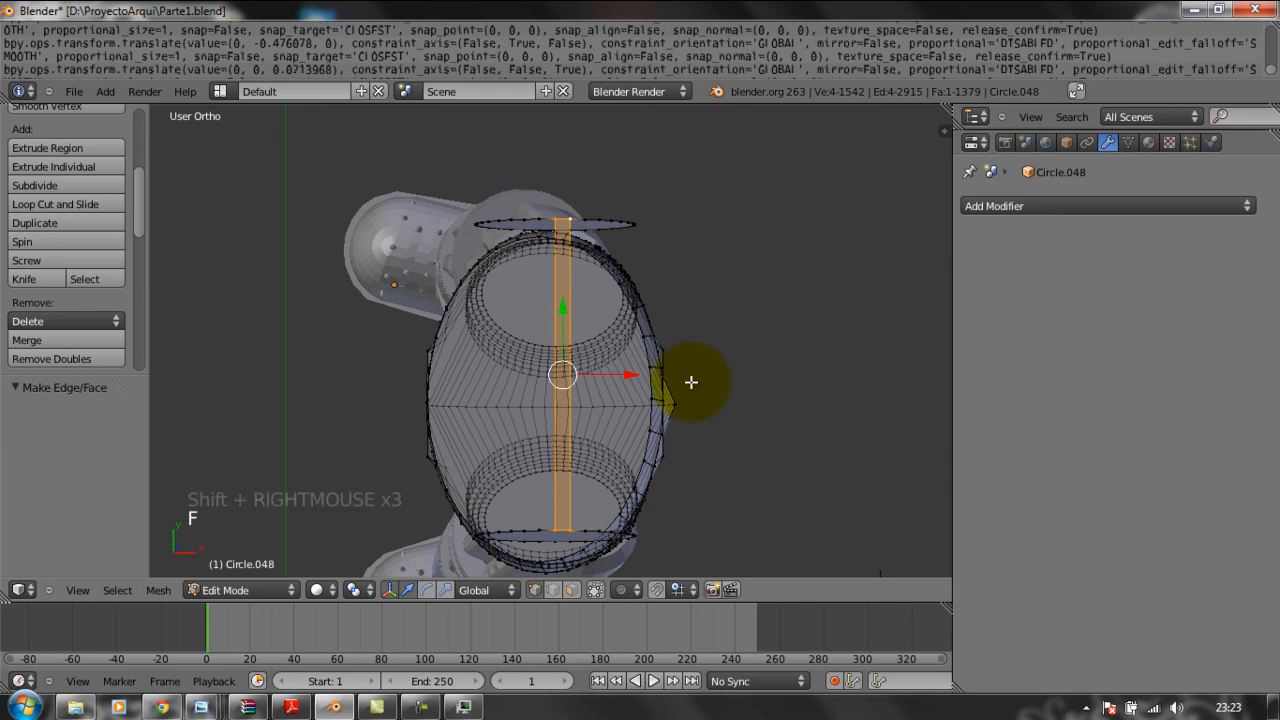
Fill the adjacent narrow face between the two discs, alongside the first connecting strip.
middle_click_drag(672, 386, 549, 331)
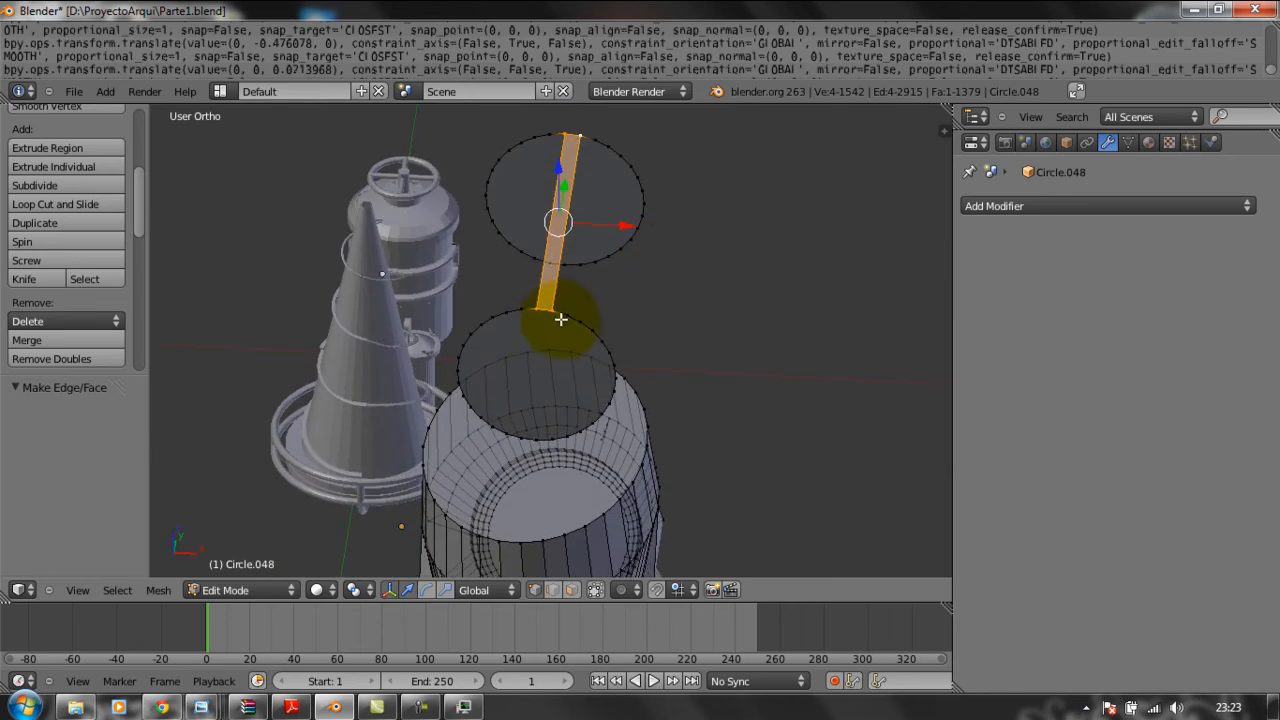
right_click(566, 316)
key("less")
right_click(552, 308)
key("less")
key("less")
key("less")
key("less")
key("less")
key("less")
key("less")
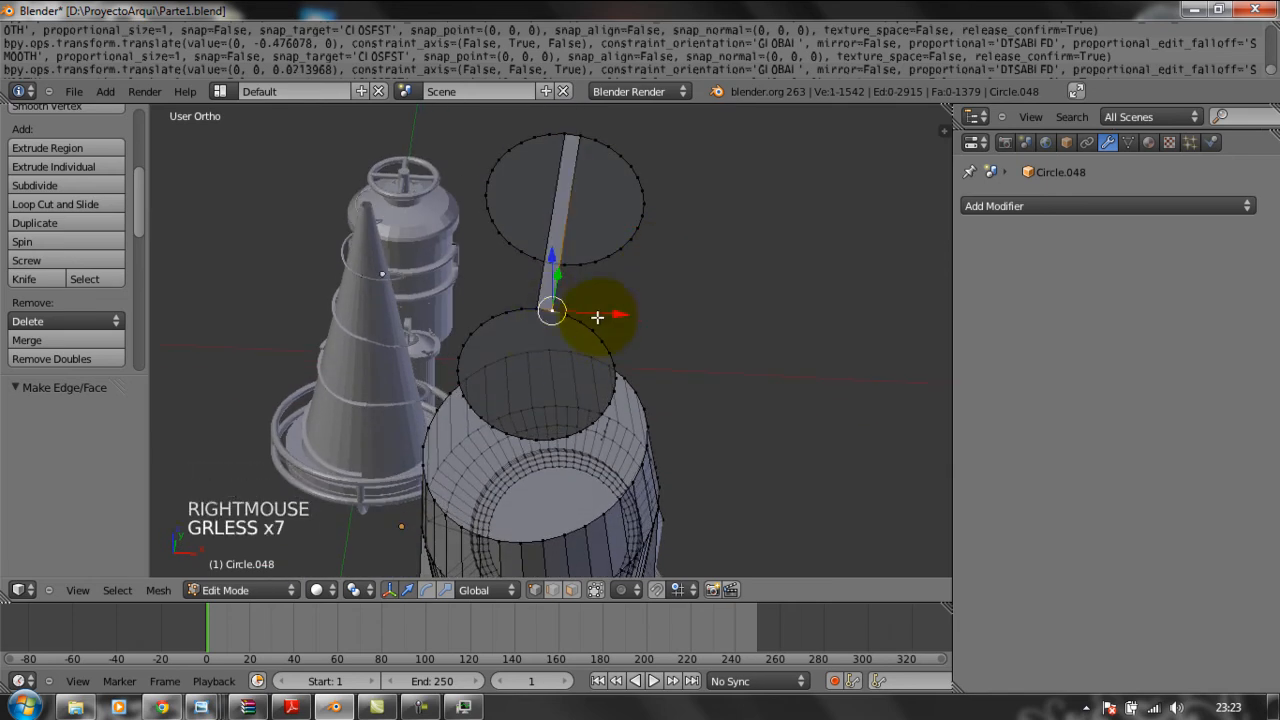
right_click(556, 306, "shift")
middle_click_drag(674, 263, 674, 289)
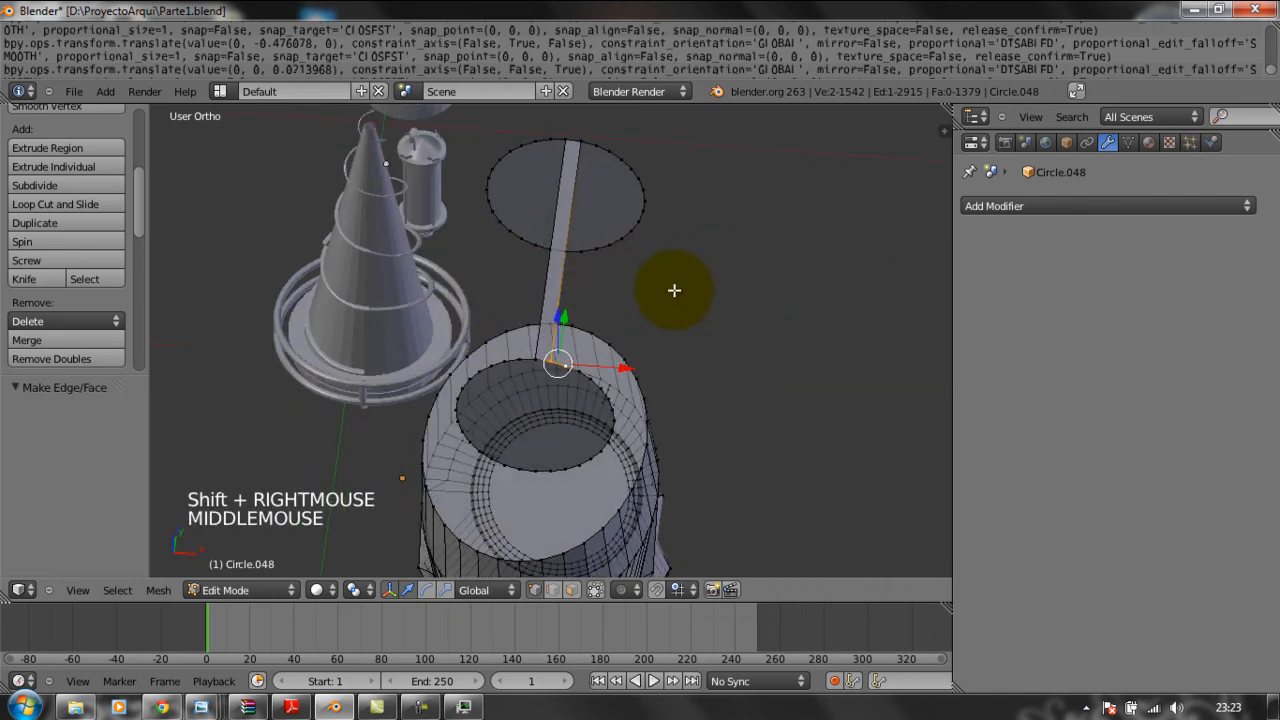
right_click(596, 146, "shift")
right_click(583, 141, "shift")
key("f")
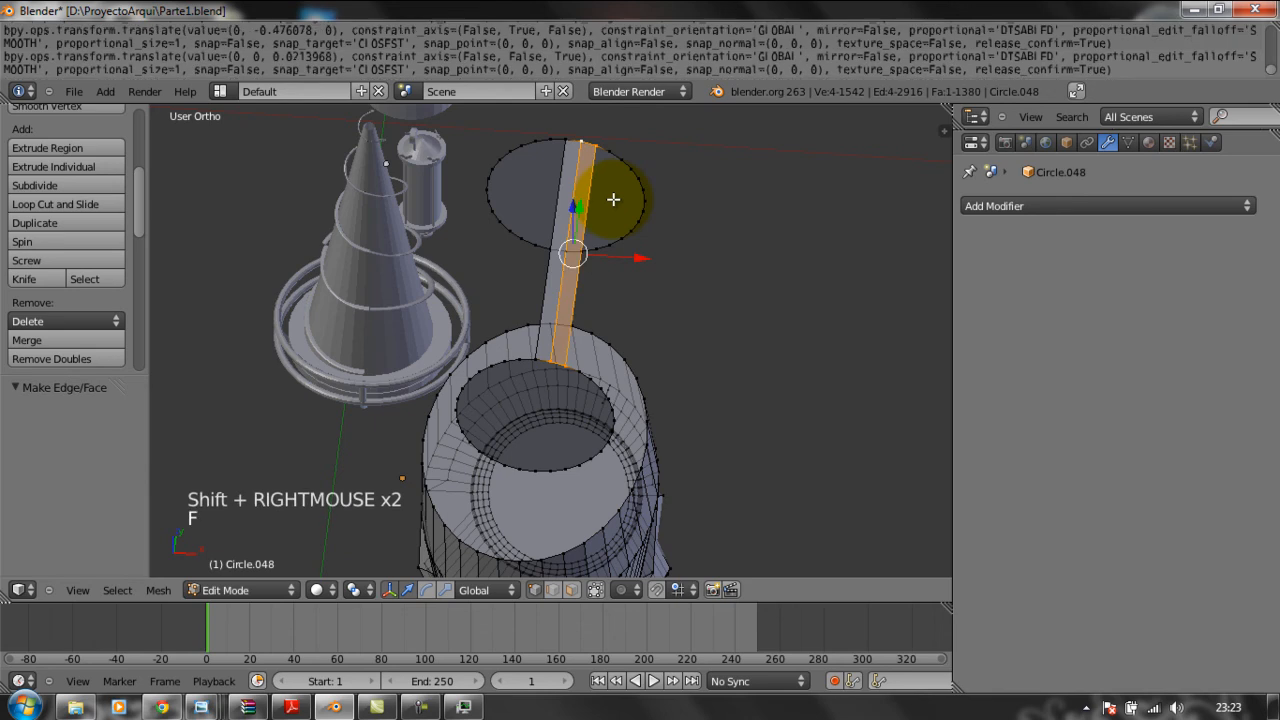
Fill a face between the lower edge of the front disc and the torso's upper rim.
middle_click_drag(629, 309, 677, 257)
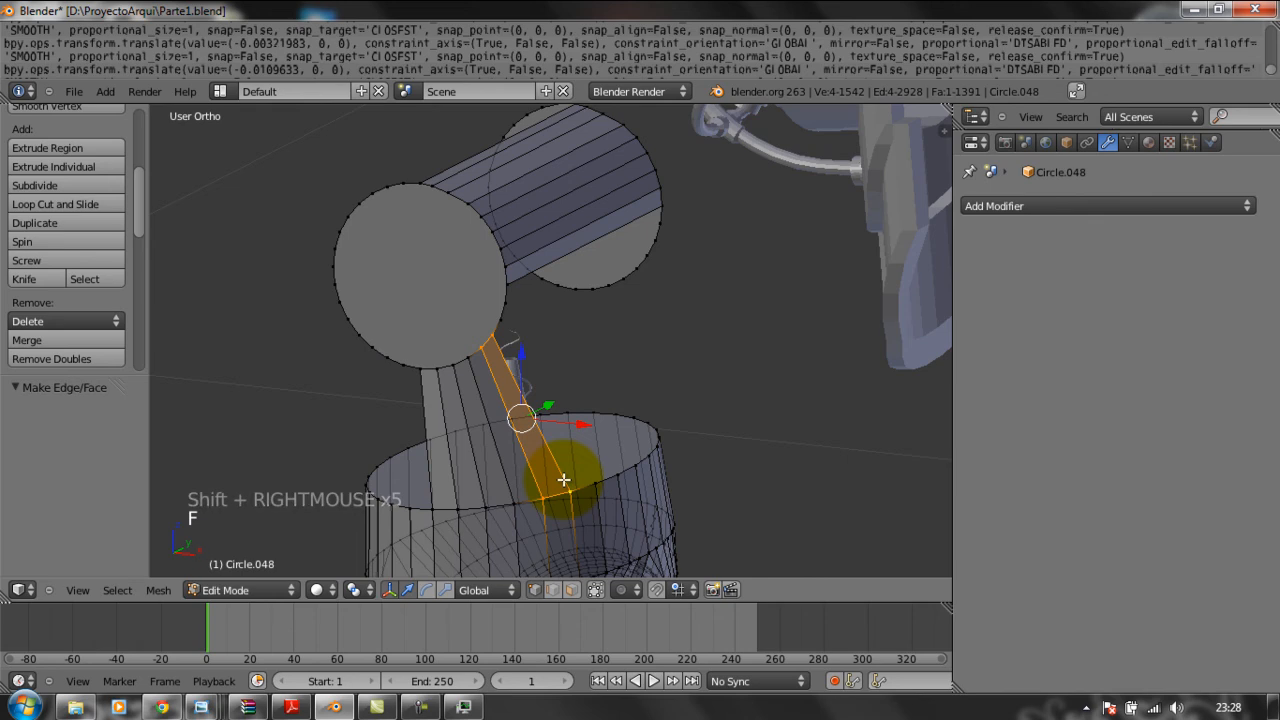
key("f")
middle_click_drag(557, 466, 503, 354)
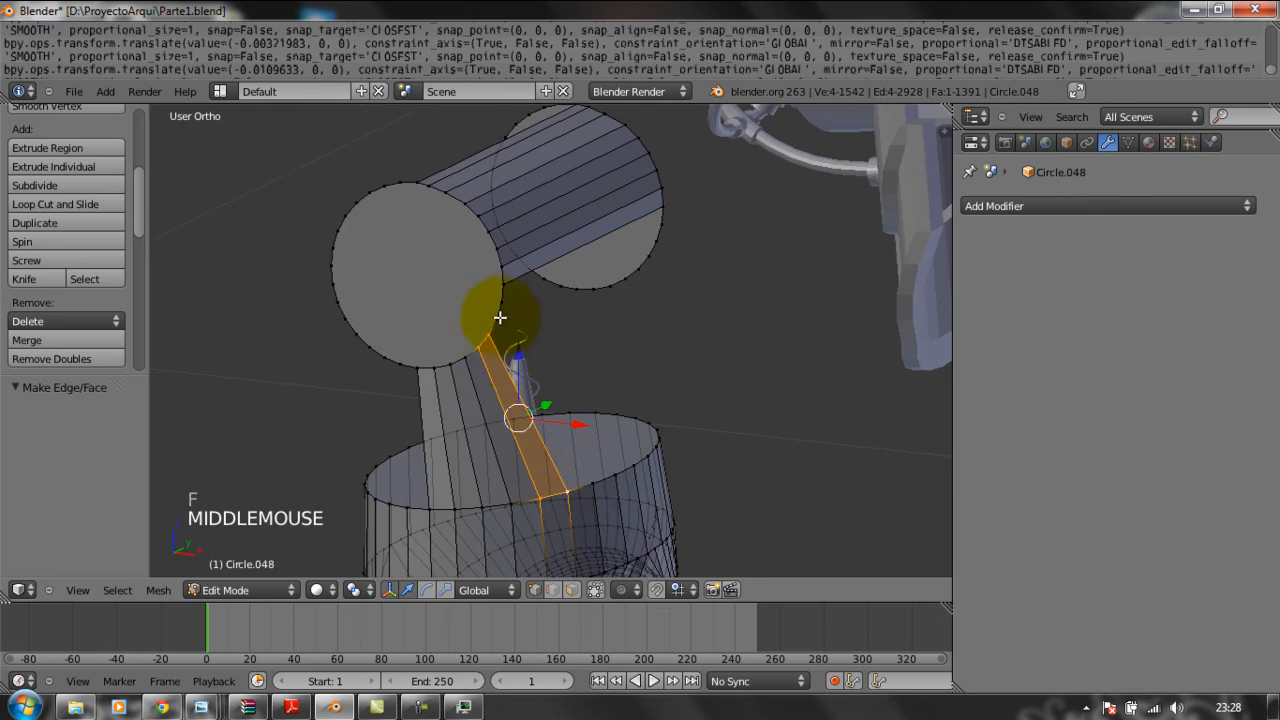
Fill the neighbouring face from the next disc edge segment down to the matching vertices of the torso's rim.
right_click(497, 319)
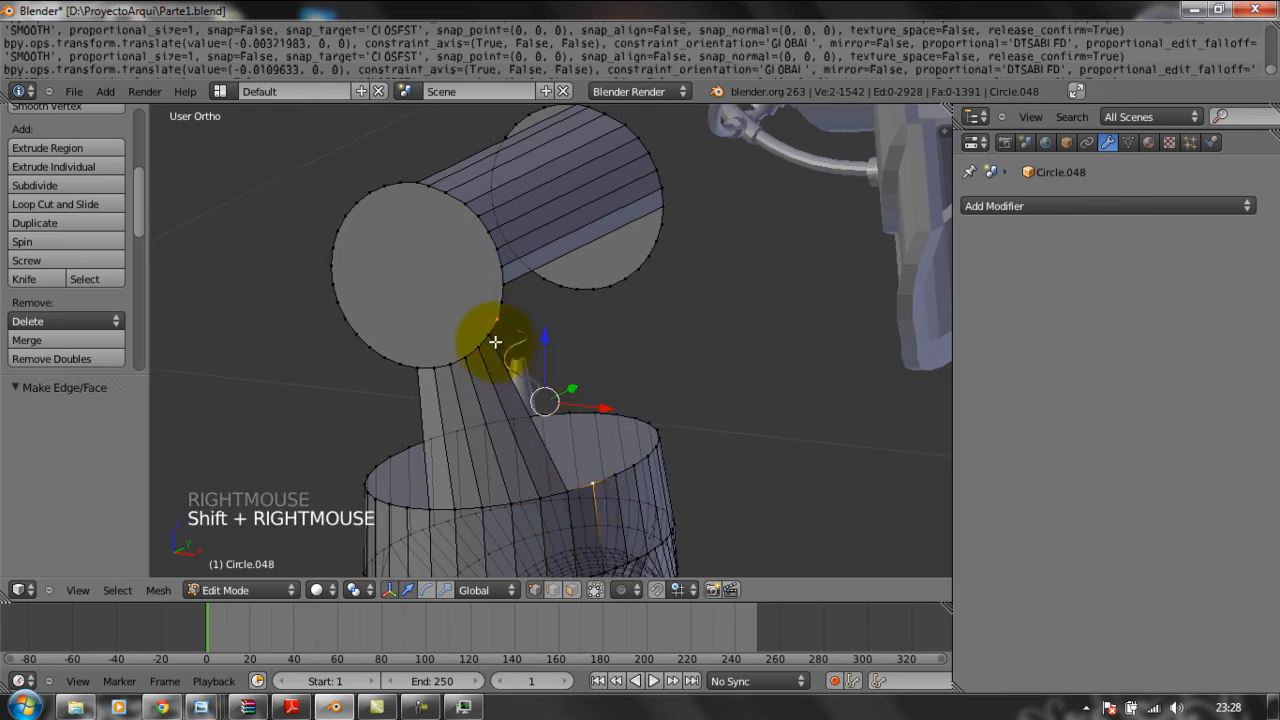
right_click(520, 395, "shift")
right_click(569, 495, "shift")
middle_click_drag(569, 498, 446, 480)
right_click(446, 480, "shift")
right_click(481, 480, "shift")
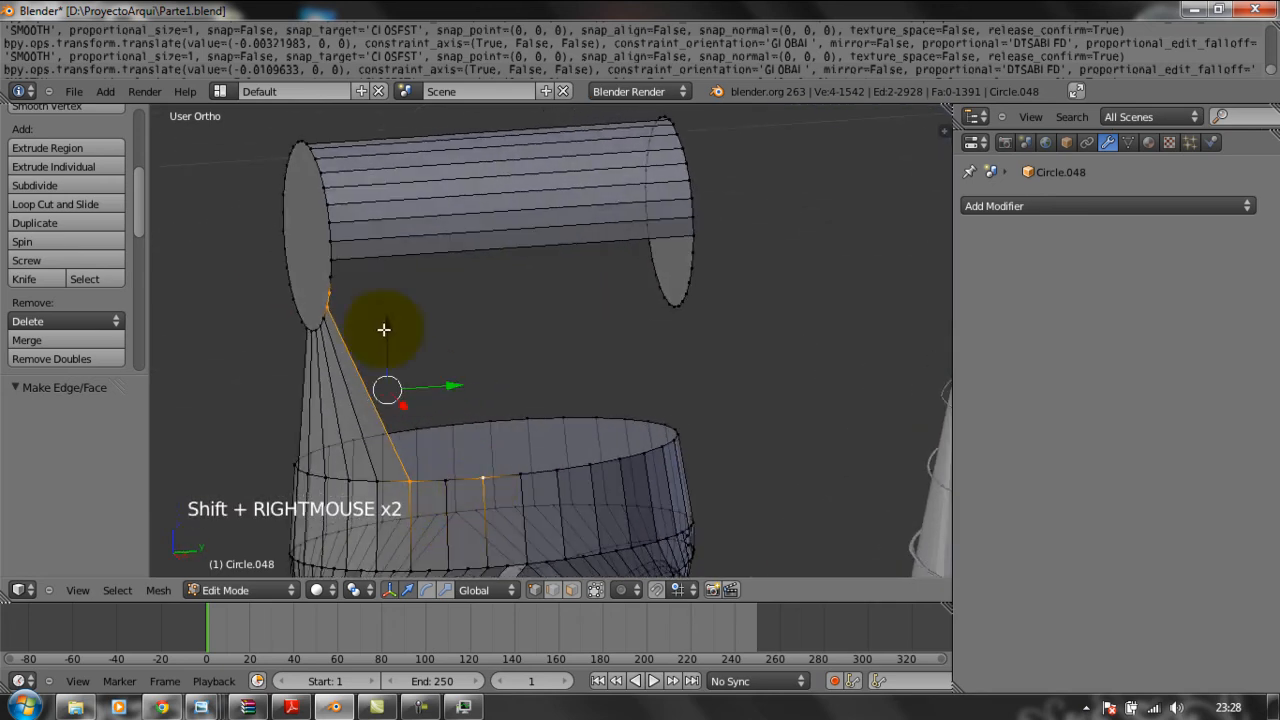
right_click(449, 481, "shift")
key("f")
middle_click_drag(463, 491, 612, 476)
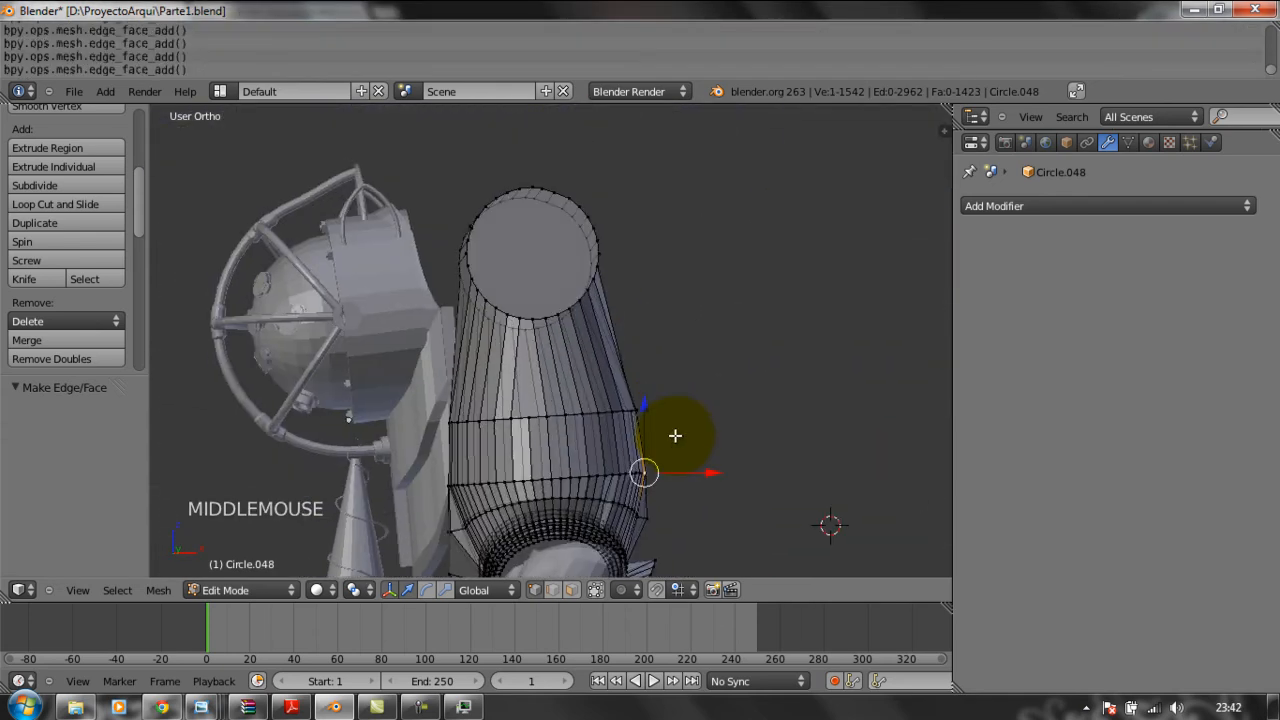
Select the cylinder formed by the two discs and lower it about 0.019 along global Z.
middle_click_drag(674, 434, 677, 380)
key("b")
key("b")
left_click_drag(679, 388, 451, 163)
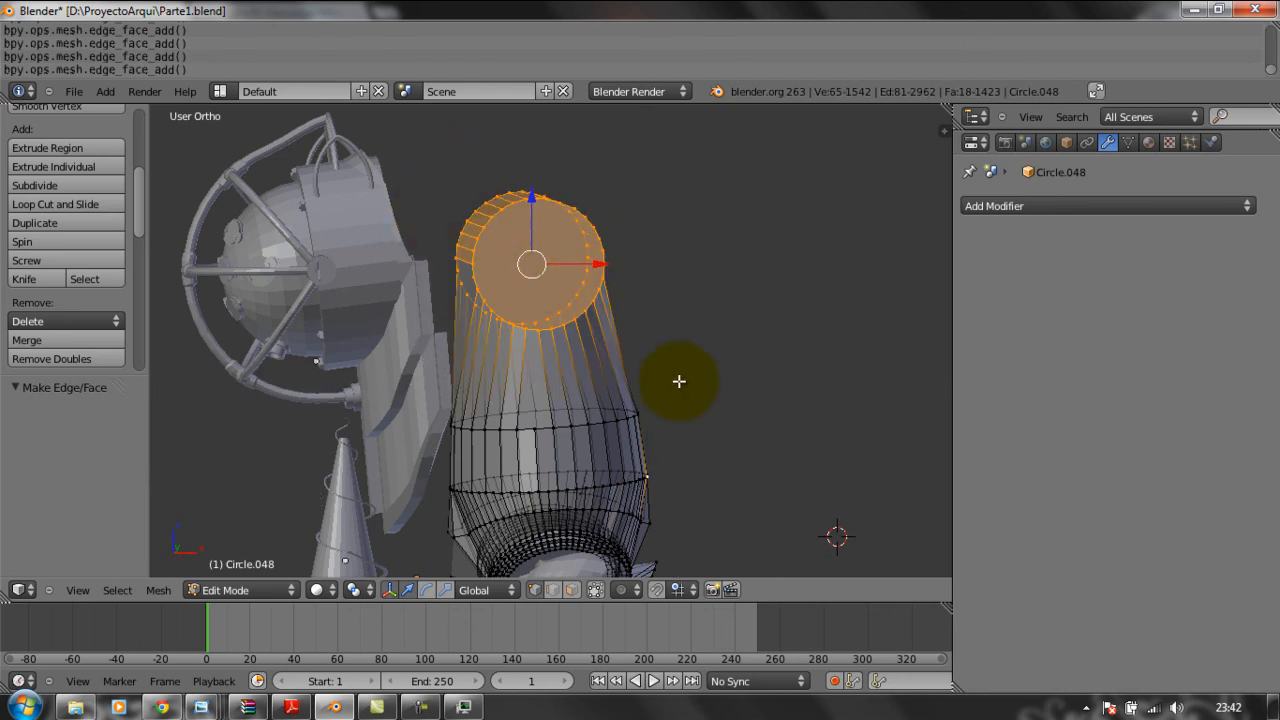
left_click_drag(531, 195, 538, 218)
right_click(538, 218)
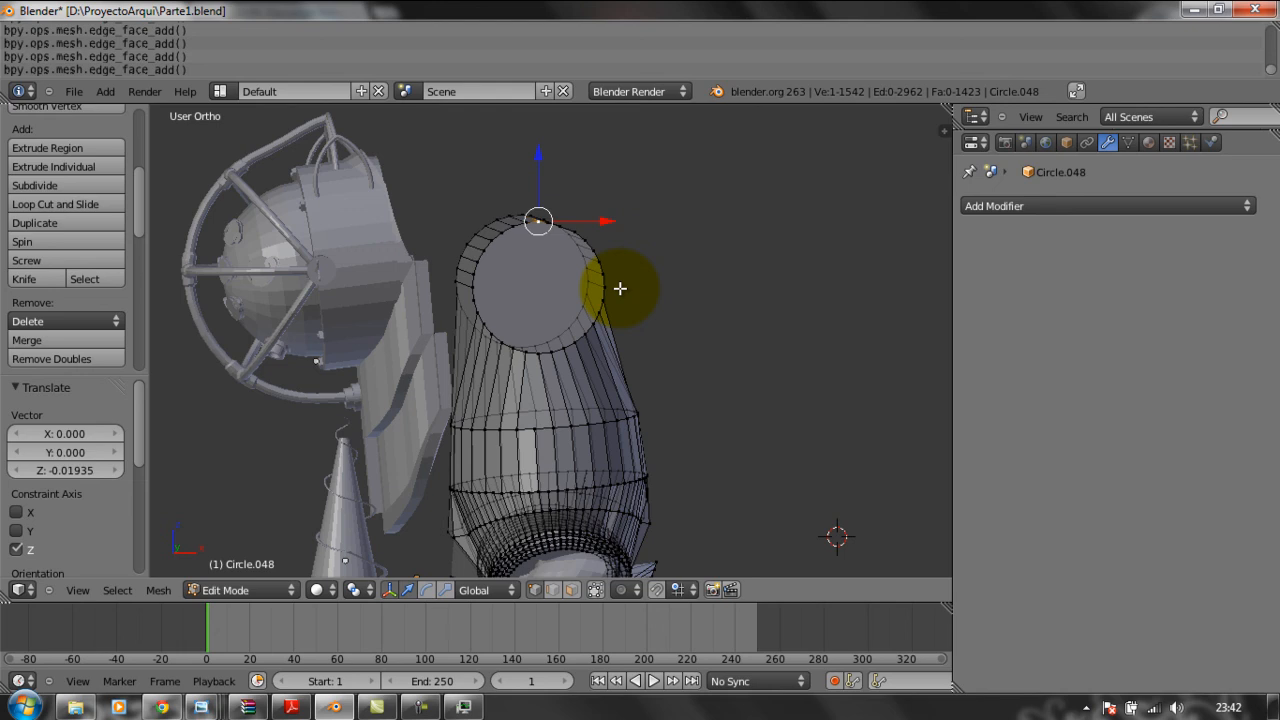
middle_click_drag(620, 288, 621, 286)
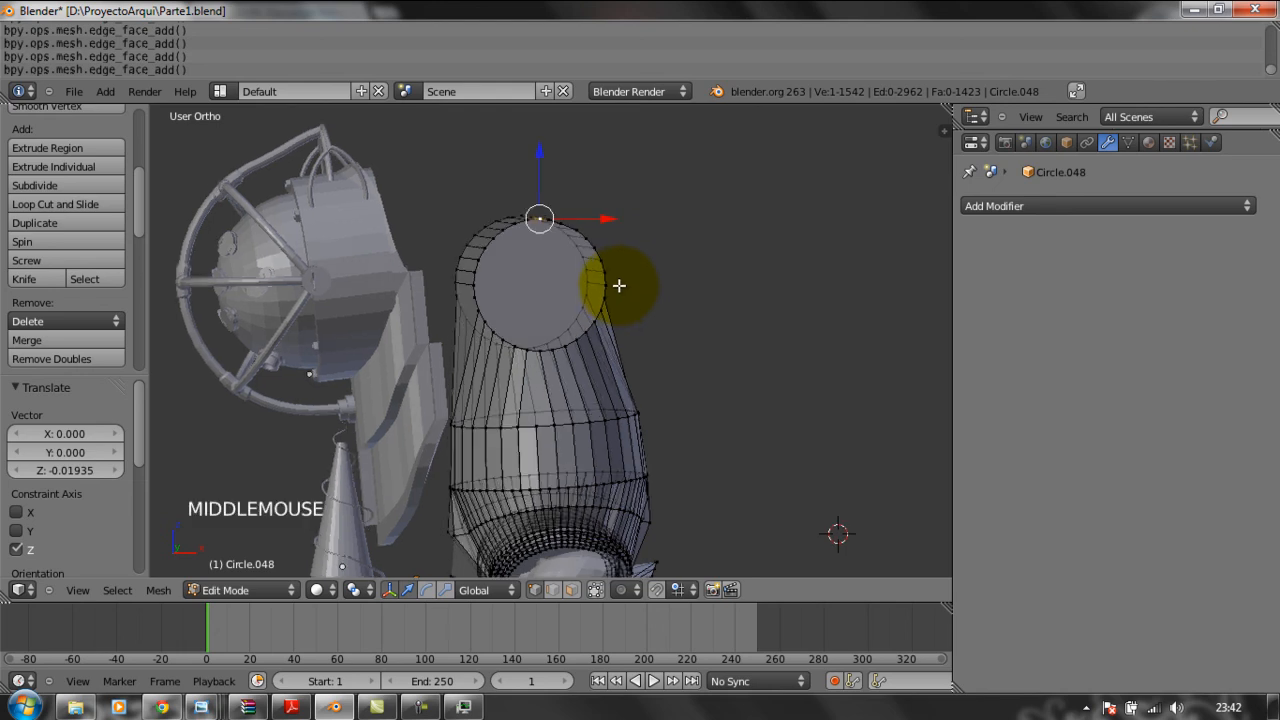
Reselect both disc ends of the upper cylinder and lower them another 0.020 or so along global Z.
key("b")
left_click_drag(640, 343, 471, 228)
key("b")
left_click_drag(650, 372, 443, 202)
middle_click_drag(626, 311, 566, 265)
left_click_drag(523, 210, 524, 232)
mouse_move(663, 317)
middle_mouse_down()
mouse_move(694, 291)
mouse_move(669, 303)
middle_mouse_up()
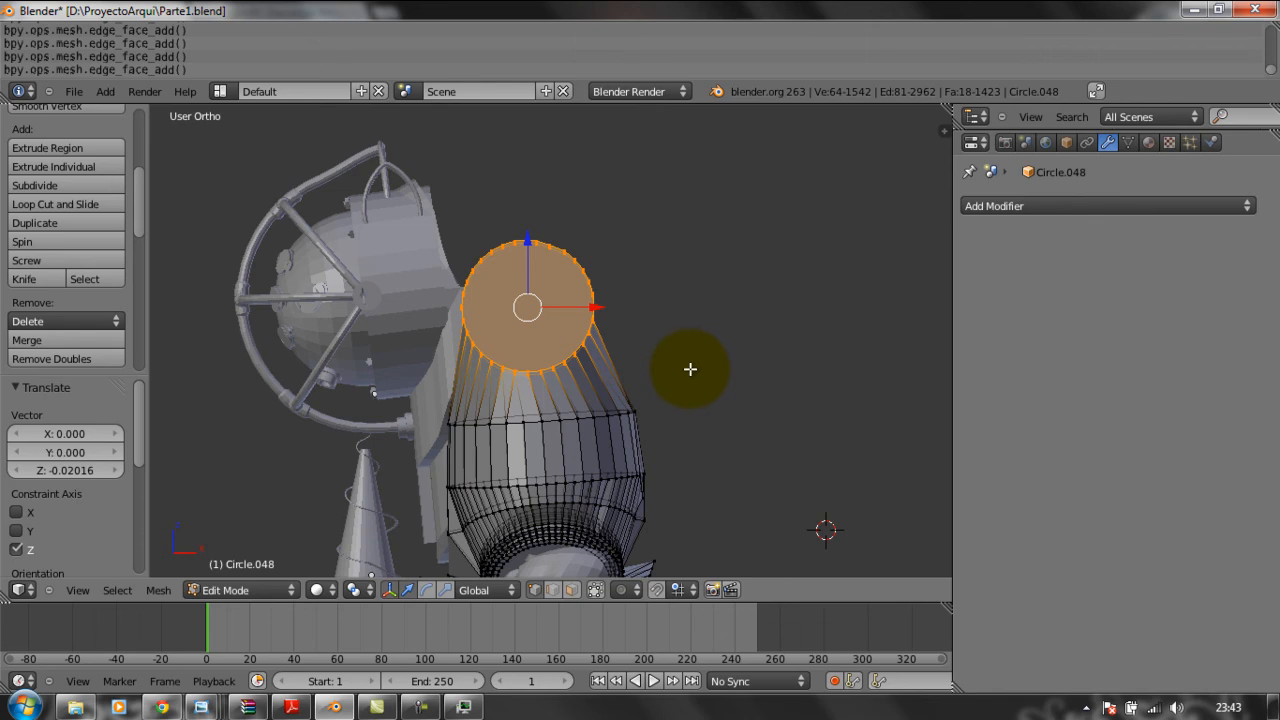
Clear the disc selection and select the full vertex loop where the faces below the discs meet the torso.
middle_click_drag(650, 367, 670, 451)
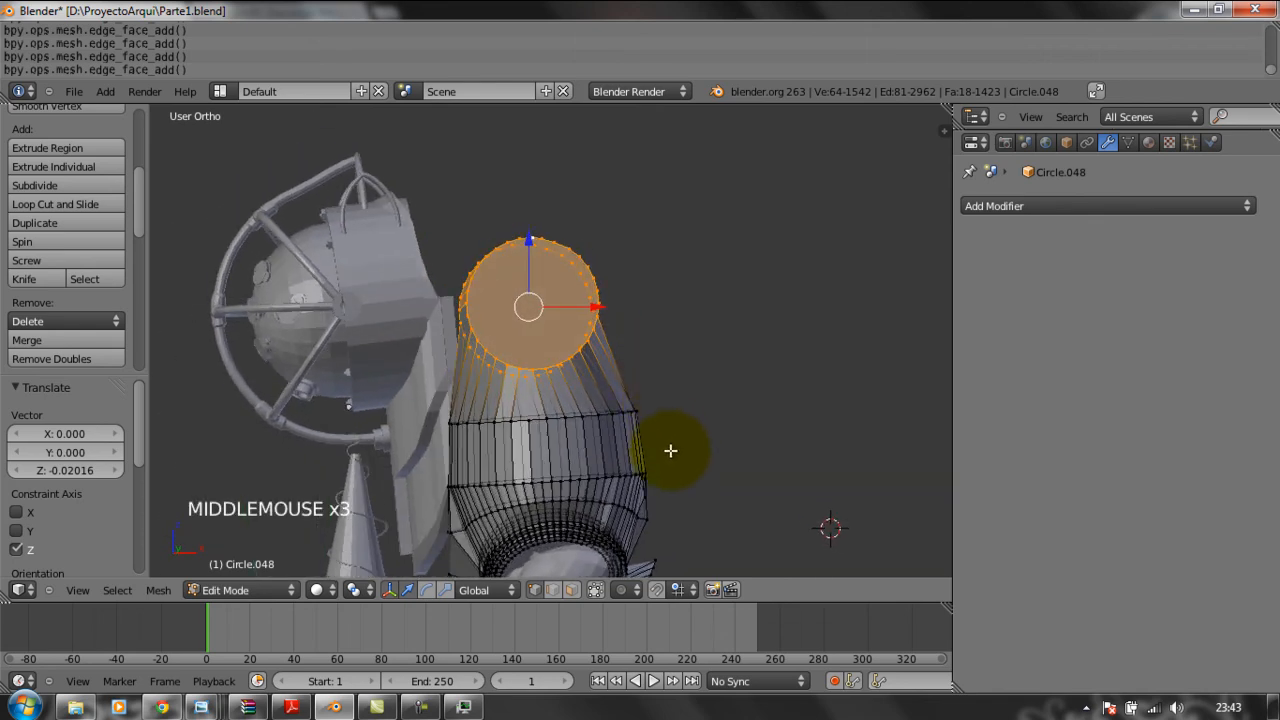
key("b")
right_click(630, 418)
key("b")
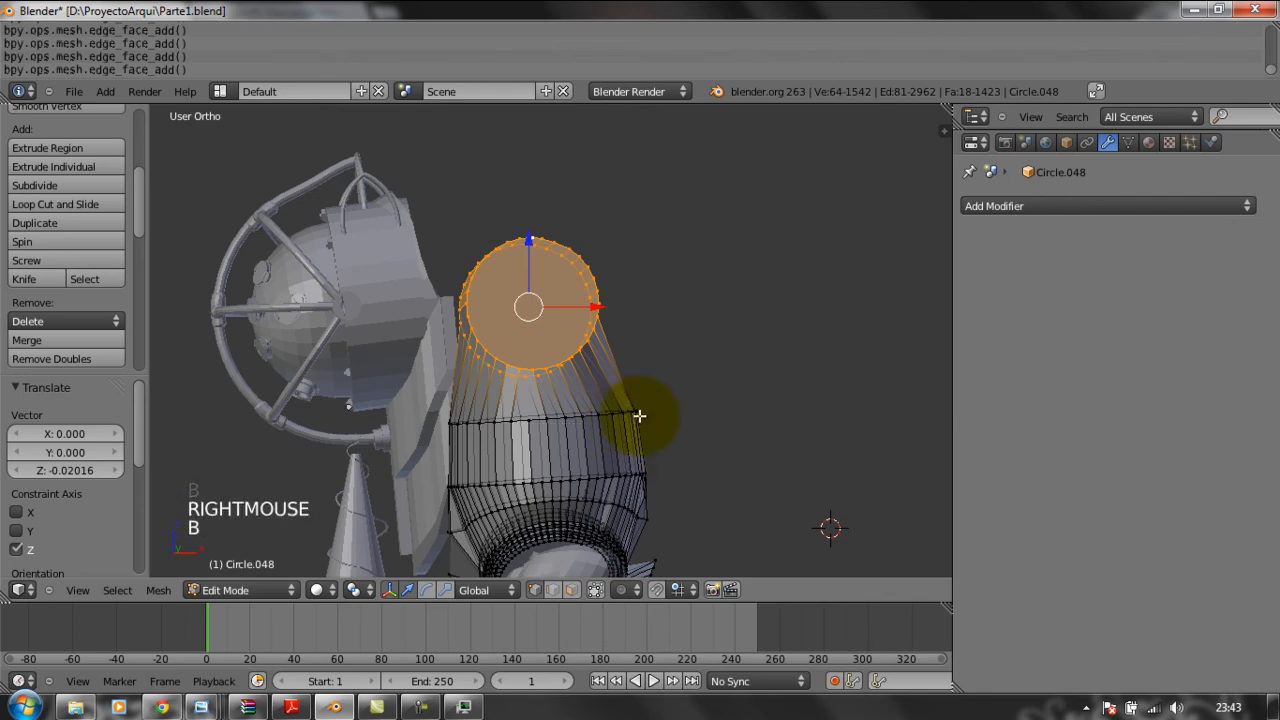
right_click(654, 422)
right_click(635, 413)
key("b")
left_click_drag(679, 450, 423, 400)
mouse_move(694, 426)
middle_mouse_down()
mouse_move(712, 430)
mouse_move(688, 440)
middle_mouse_up()
key("b")
left_click_drag(676, 440, 443, 415)
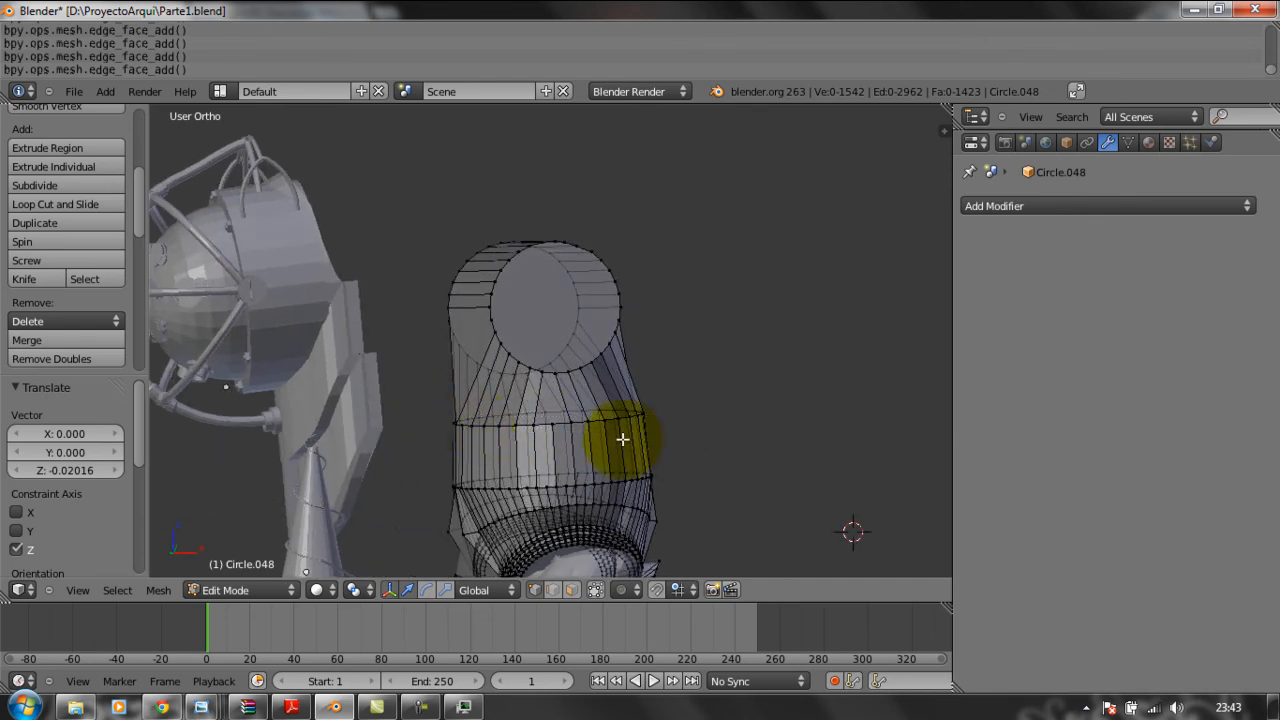
key("b")
left_click_drag(680, 434, 633, 435)
right_click(479, 400)
key("b")
key("b")
mouse_move(640, 436)
middle_mouse_down()
mouse_move(591, 430)
mouse_move(620, 435)
middle_mouse_up()
Try lowering only the selected torso rim loop along global Z.
left_click_drag(536, 357, 533, 372)
middle_click_drag(640, 394, 669, 393)
key("ctrl+z")
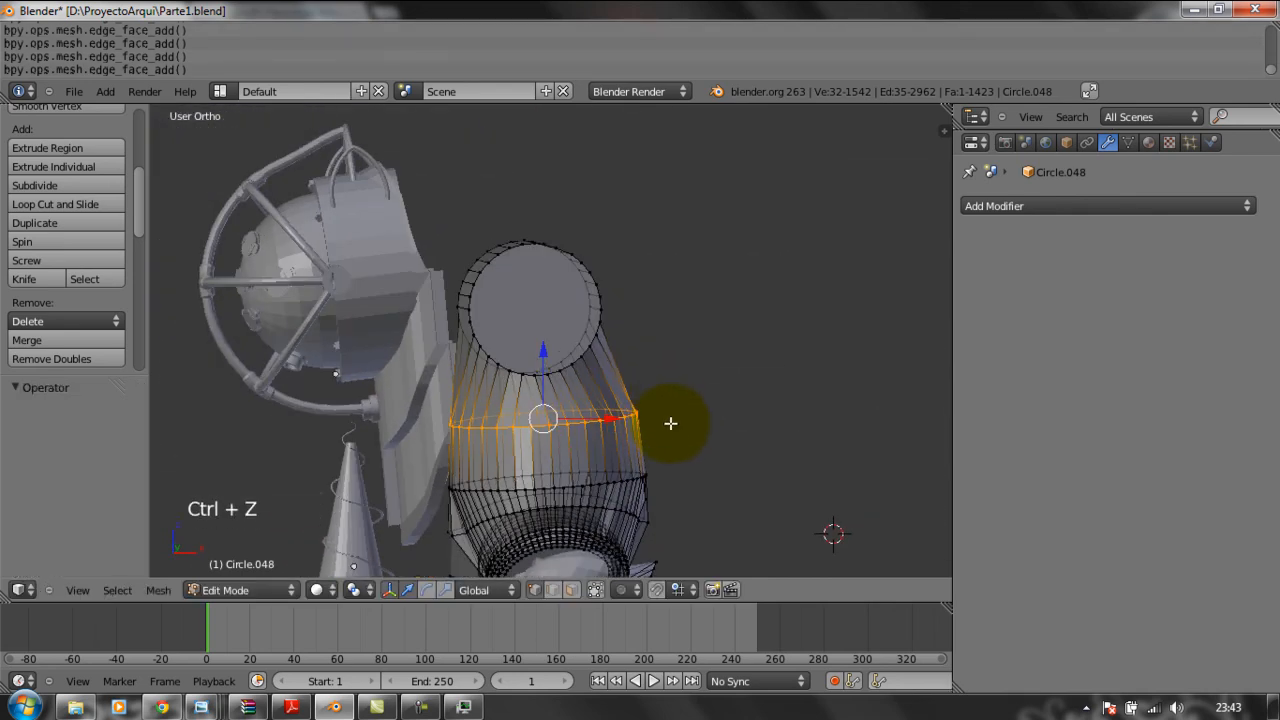
Add the upper cylinder to the selected rim loop and lower everything about 0.015 along global Z.
key("n")
key("n")
key("b")
left_click_drag(670, 433, 423, 220)
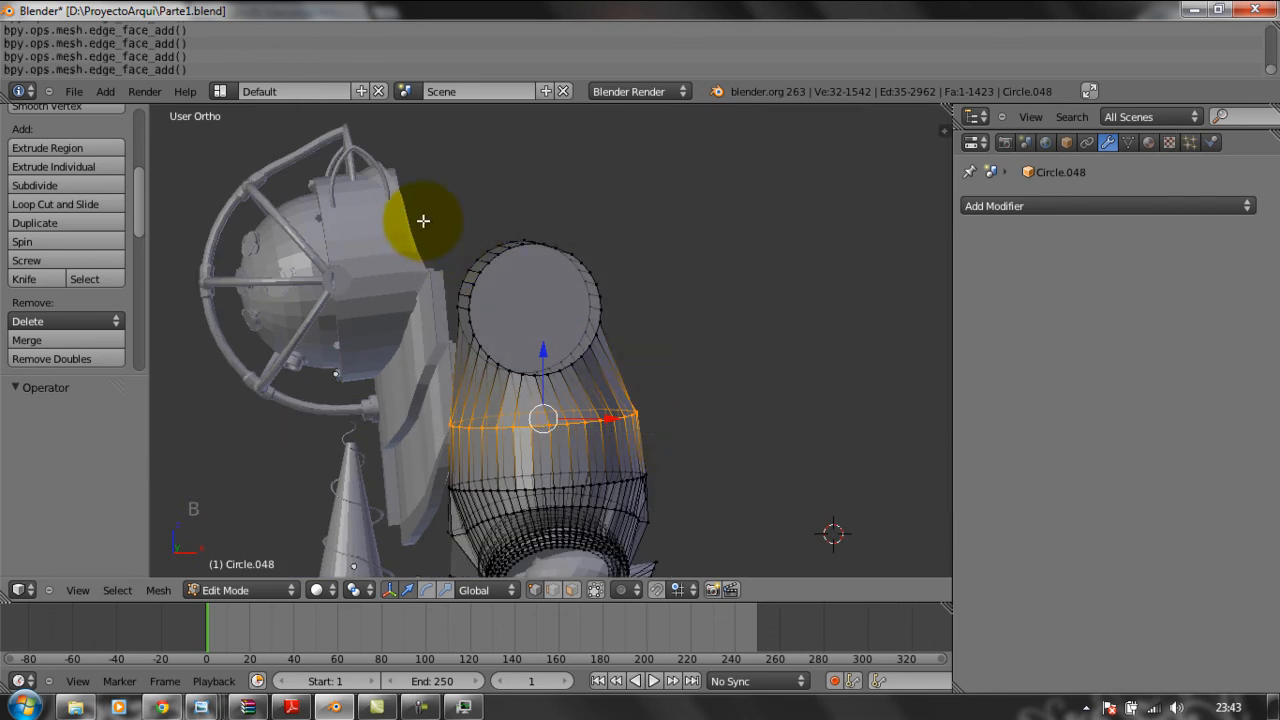
left_click_drag(534, 288, 530, 306)
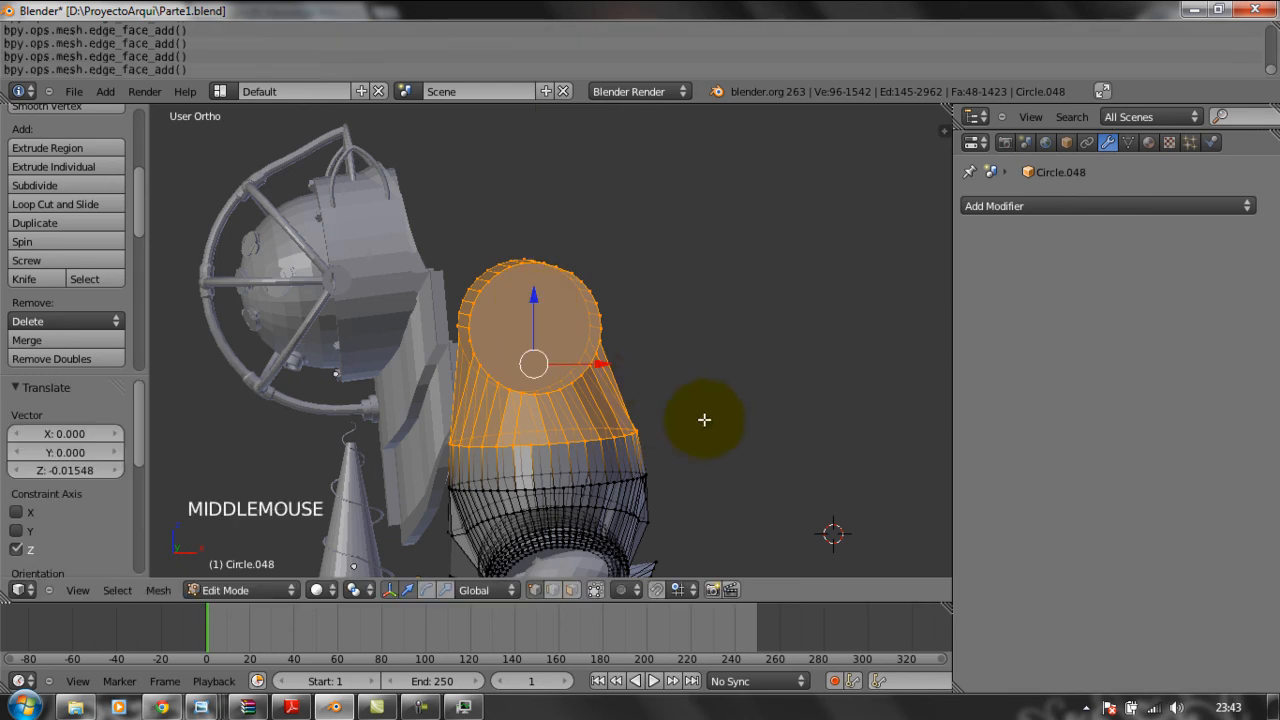
middle_click_drag(703, 417, 717, 424)
scroll(717, 424, "down", 5)
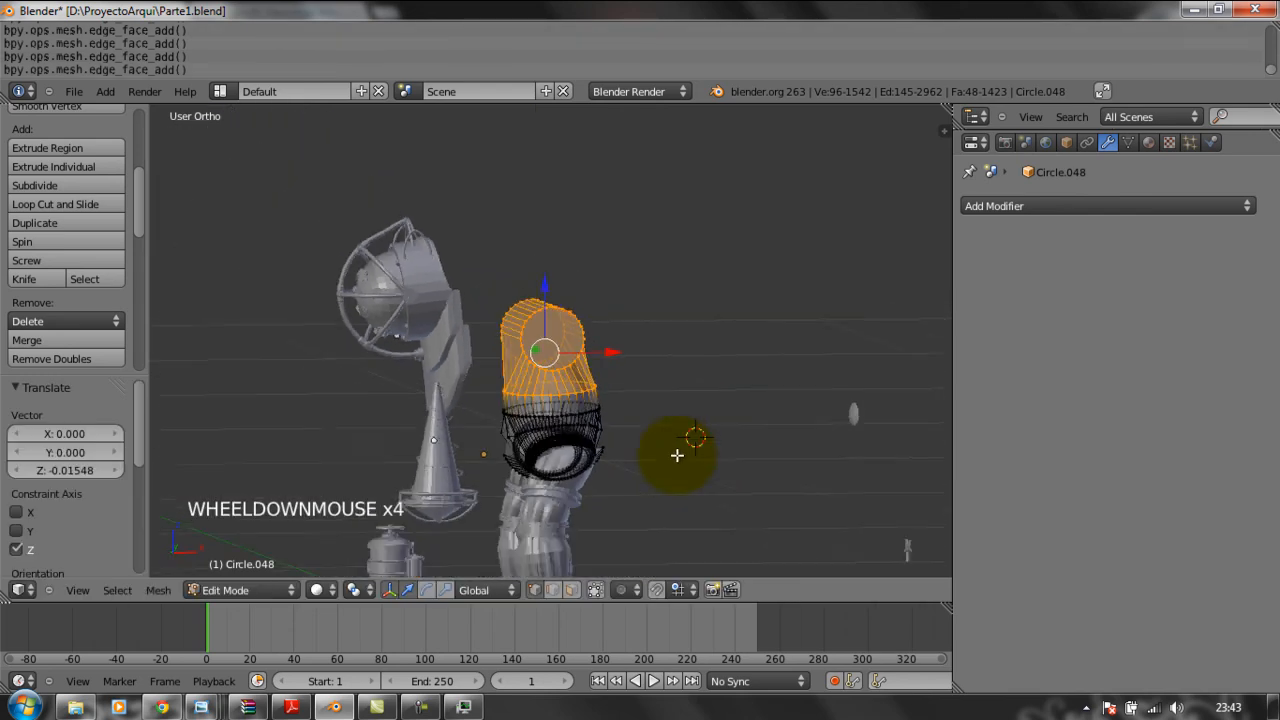
mouse_move(697, 468)
middle_mouse_down()
mouse_move(750, 459)
mouse_move(723, 508)
mouse_move(686, 457)
mouse_move(687, 472)
middle_mouse_up()
key("r")
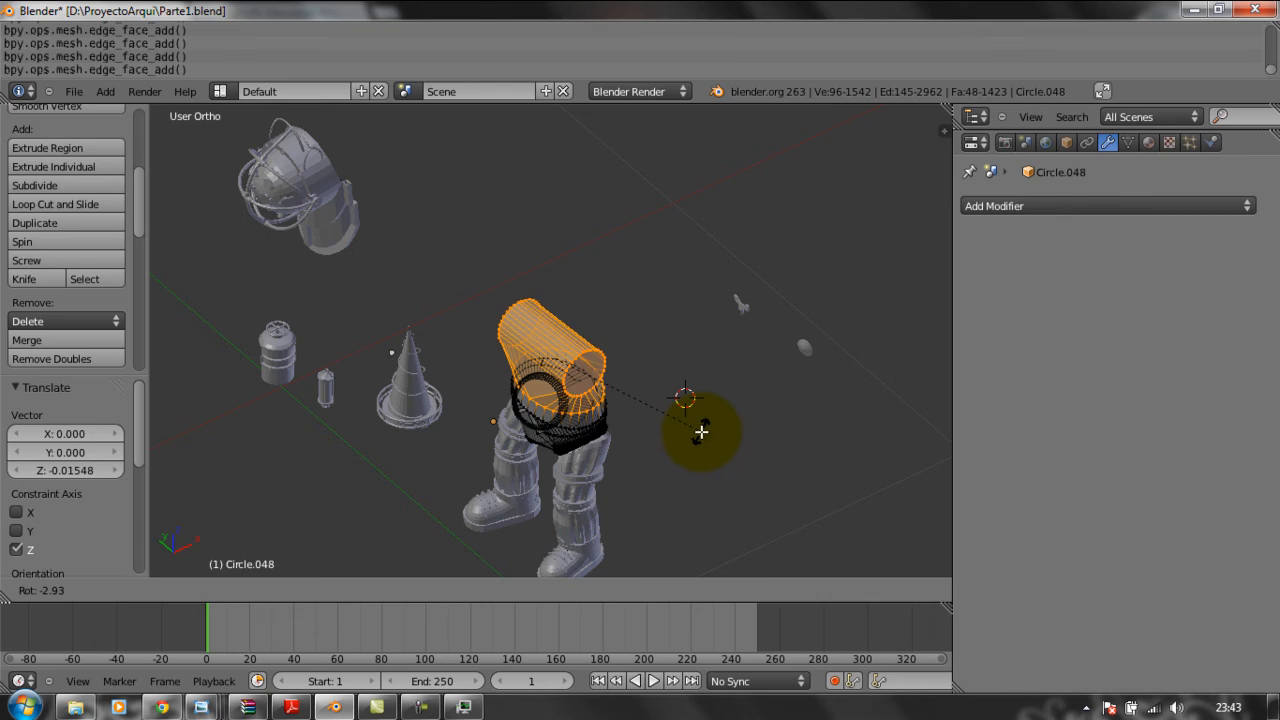
right_click(702, 433)
Lower the selected upper cylinder and rim loop slightly further along global Z.
middle_click_drag(703, 446, 671, 362)
scroll(671, 365, "up", 1)
mouse_move(671, 408)
middle_mouse_down()
mouse_move(672, 379)
mouse_move(670, 409)
middle_mouse_up()
scroll(669, 409, "up", 3)
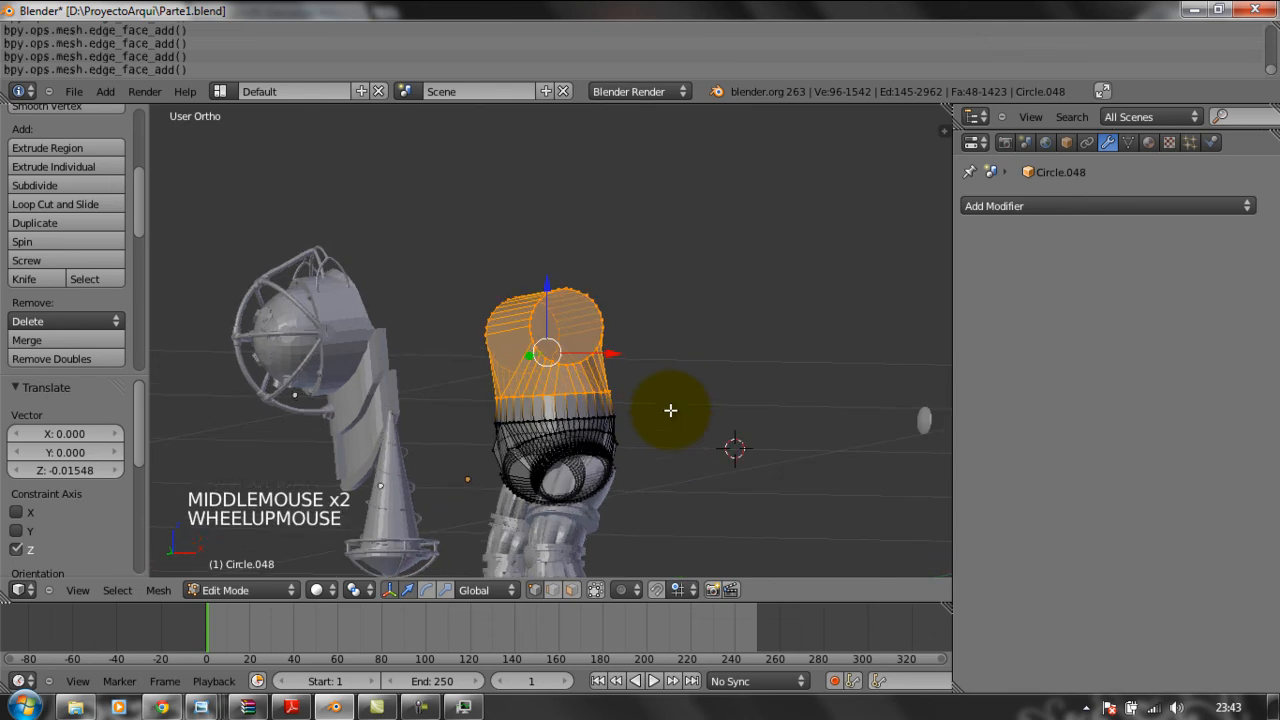
left_click_drag(543, 291, 545, 305)
middle_click_drag(680, 424, 691, 460)
scroll(683, 439, "down", 2)
scroll(708, 446, "down", 3)
scroll(708, 446, "down", 1)
scroll(689, 462, "up", 1)
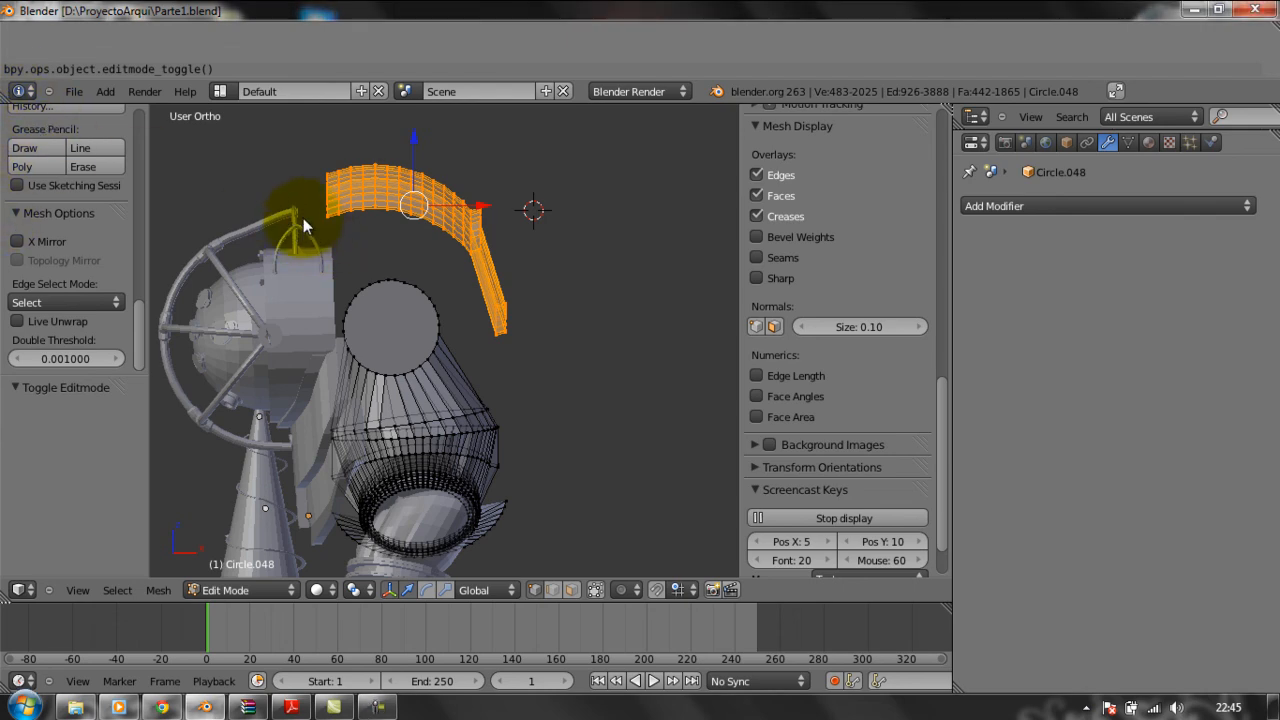
Examine from the side, above and oblique angles how the curved plate sits over the torso.
middle_click(358, 235)
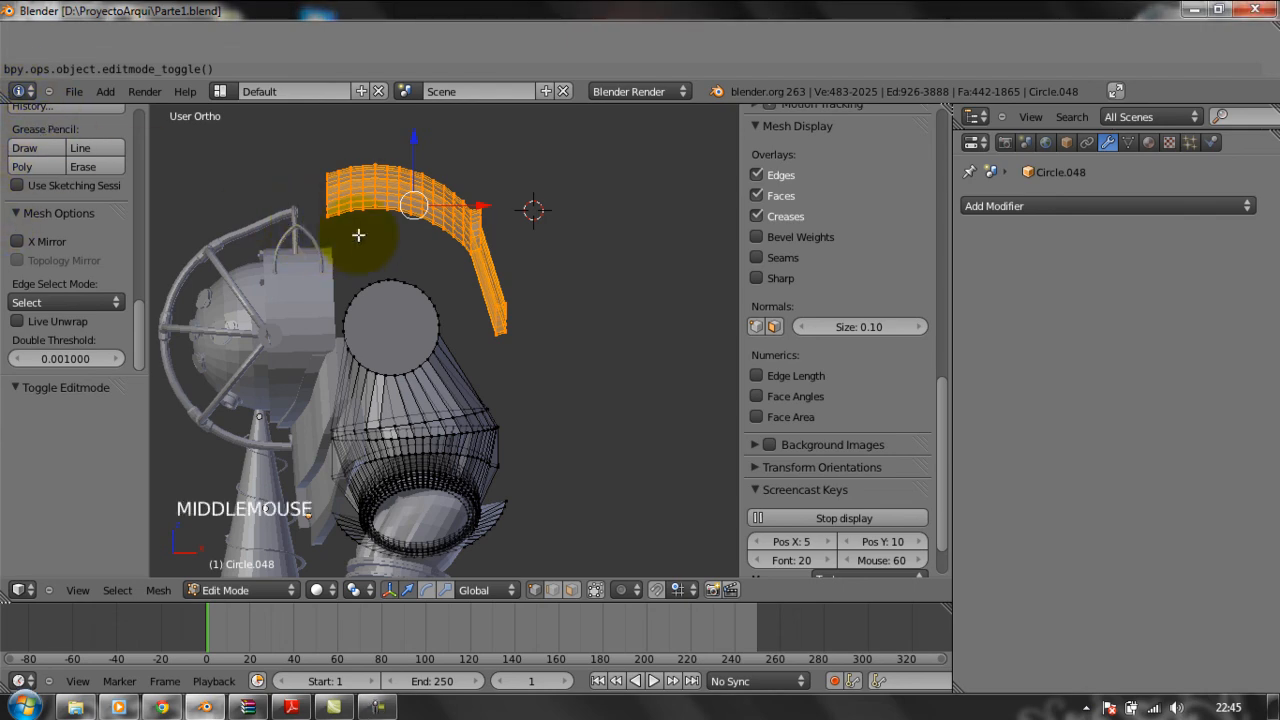
key("KP_4")
key("KP_8")
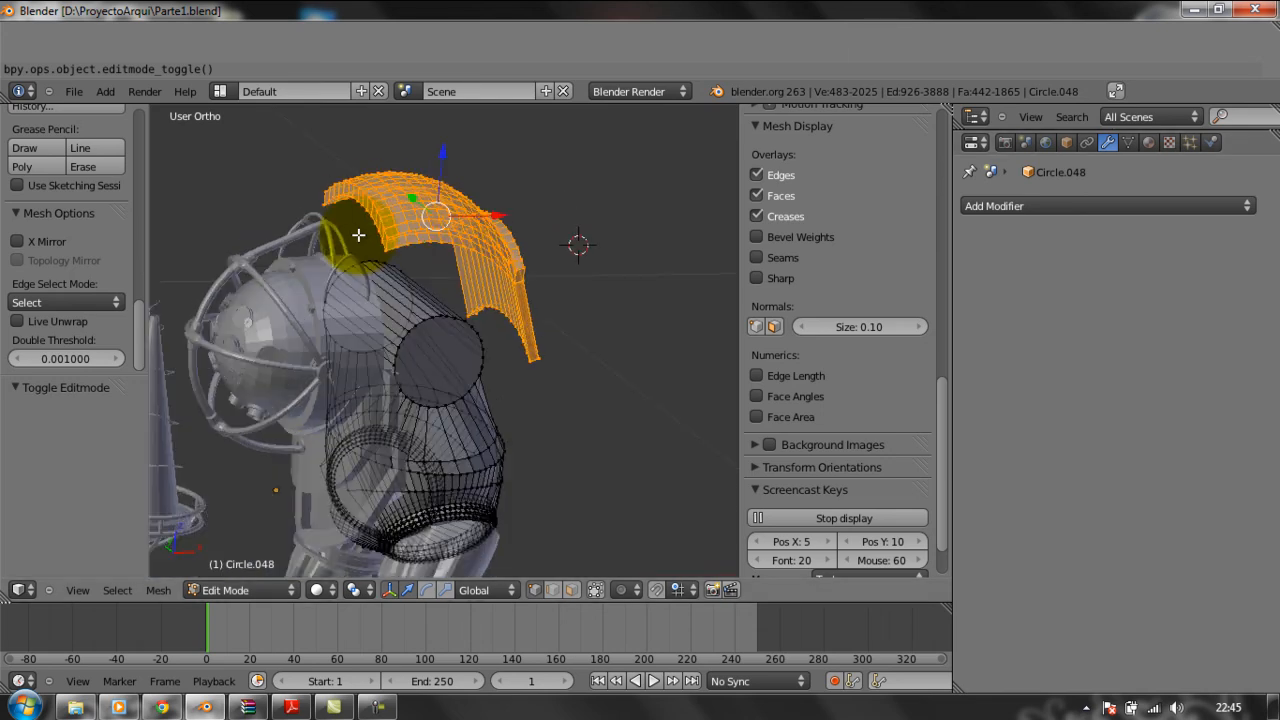
key("KP_7")
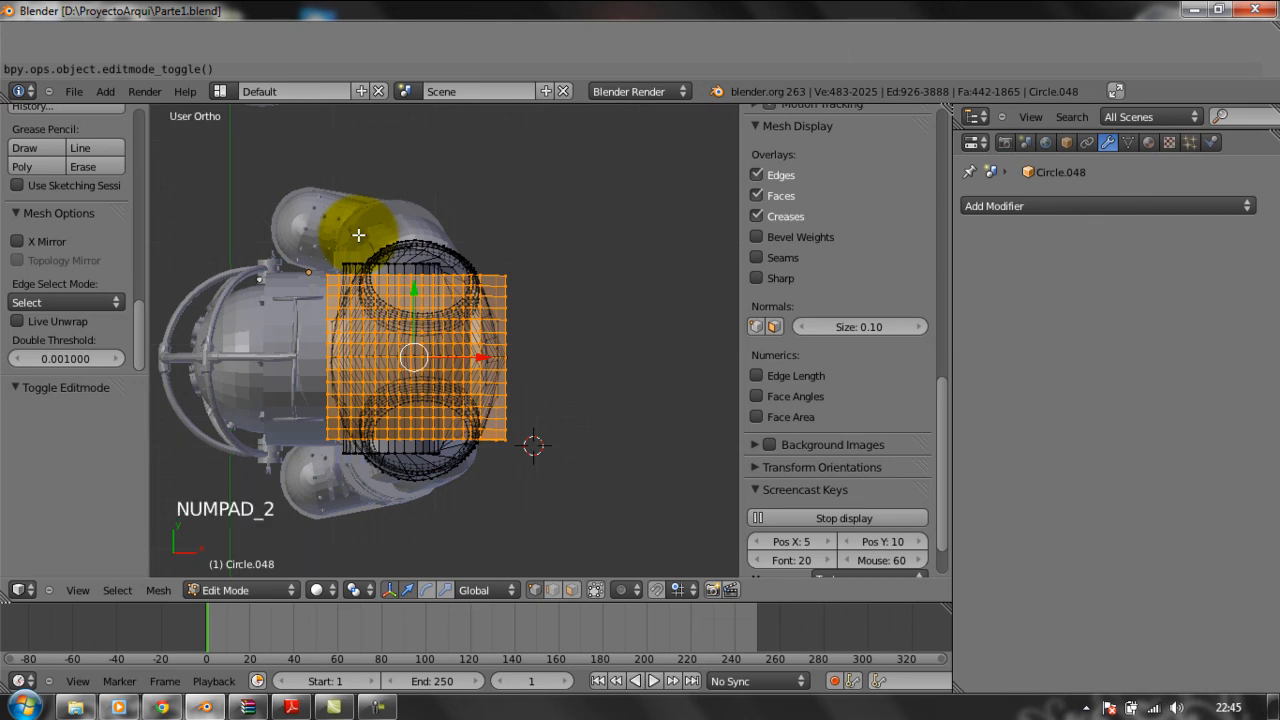
key("KP_2")
key("KP_2")
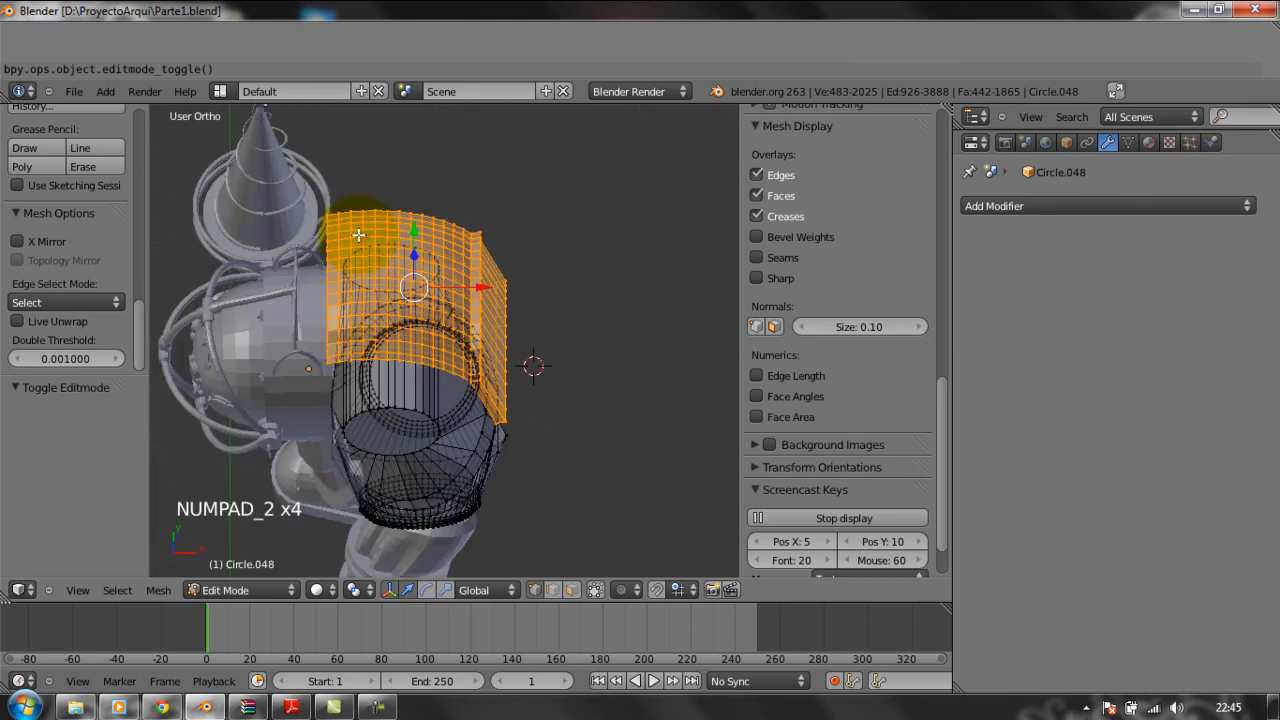
key("KP_2")
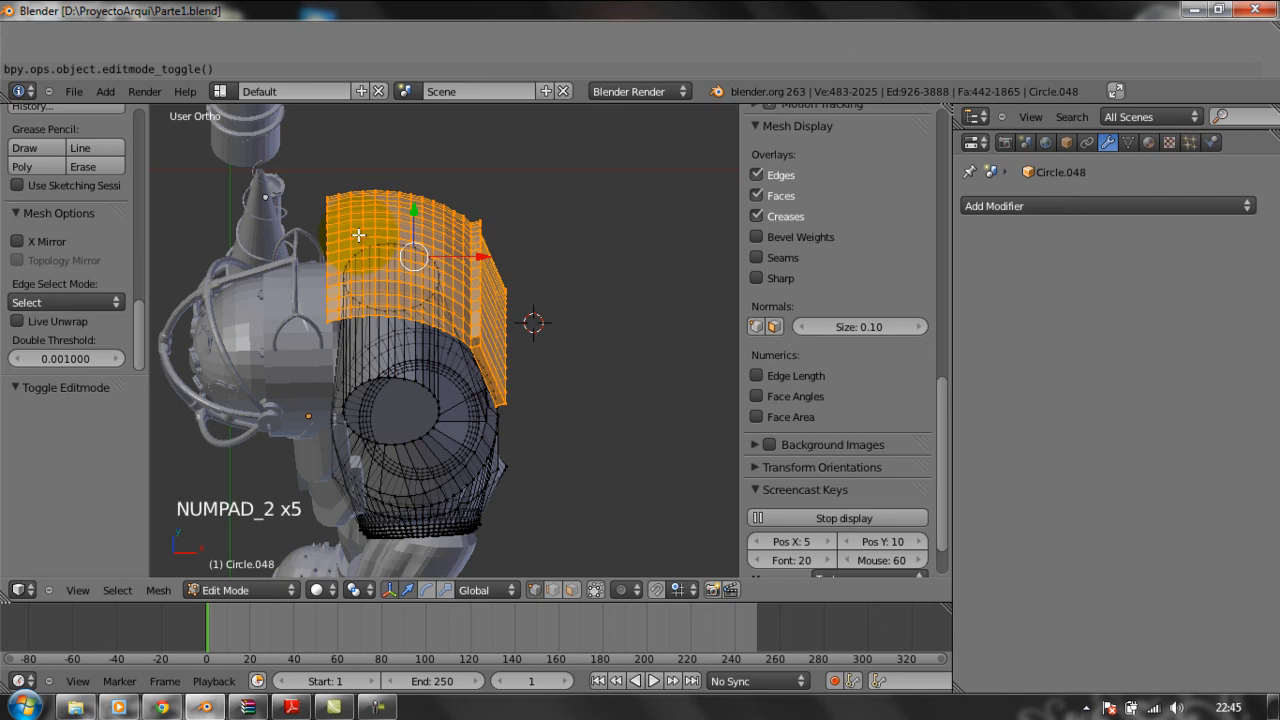
Check the plate's curve from a lower angle and collapse the 3D view's properties sidebar.
key("KP_2")
key("KP_2")
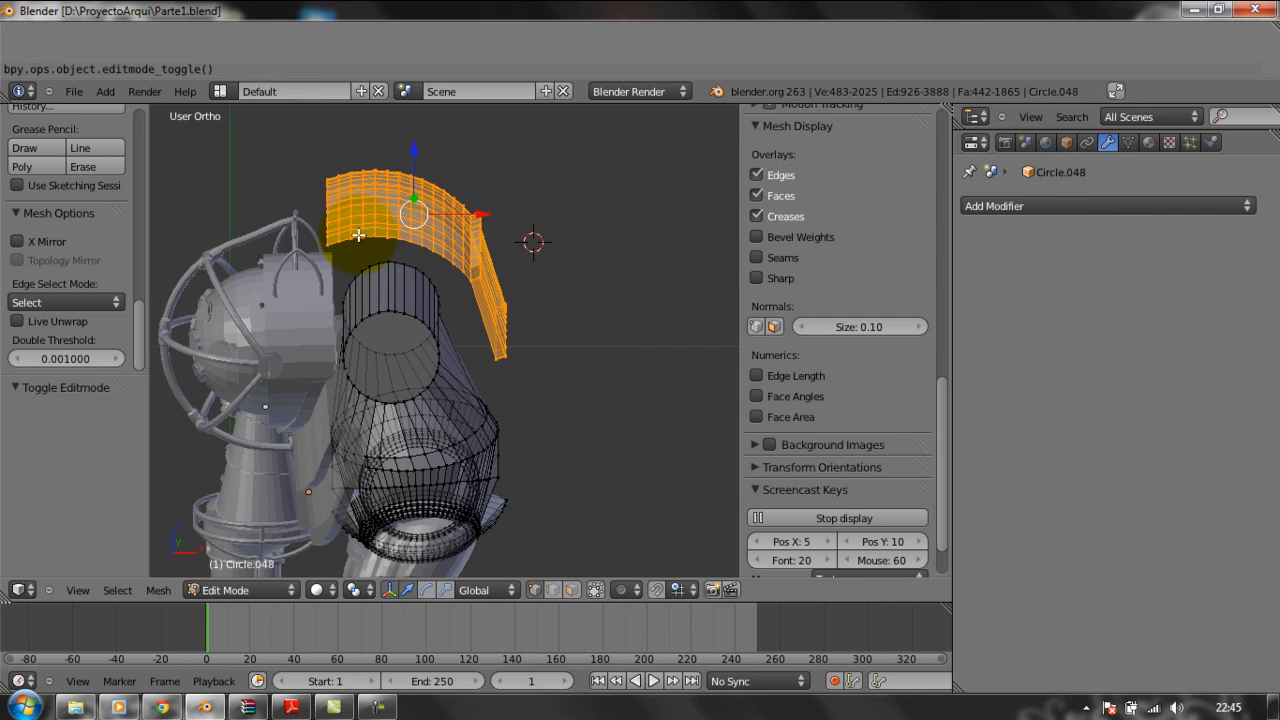
key("KP_2")
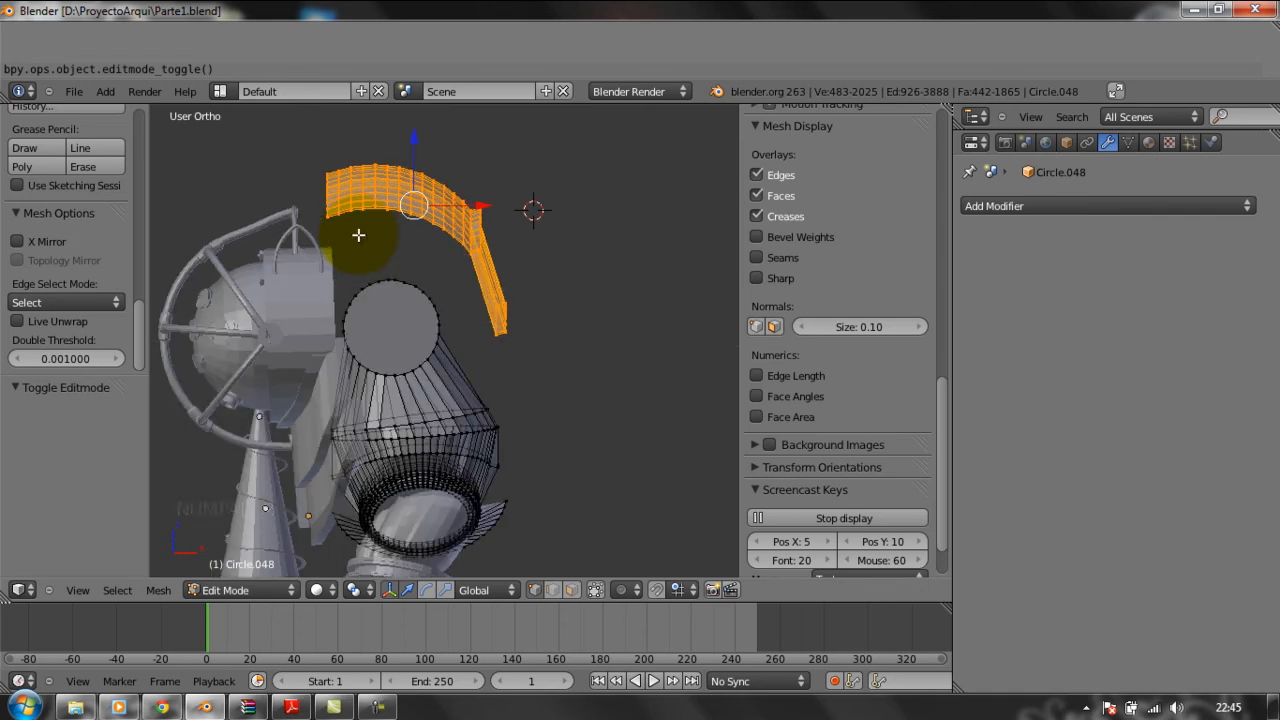
scroll(825, 265, "up", 1)
scroll(815, 245, "down", 1)
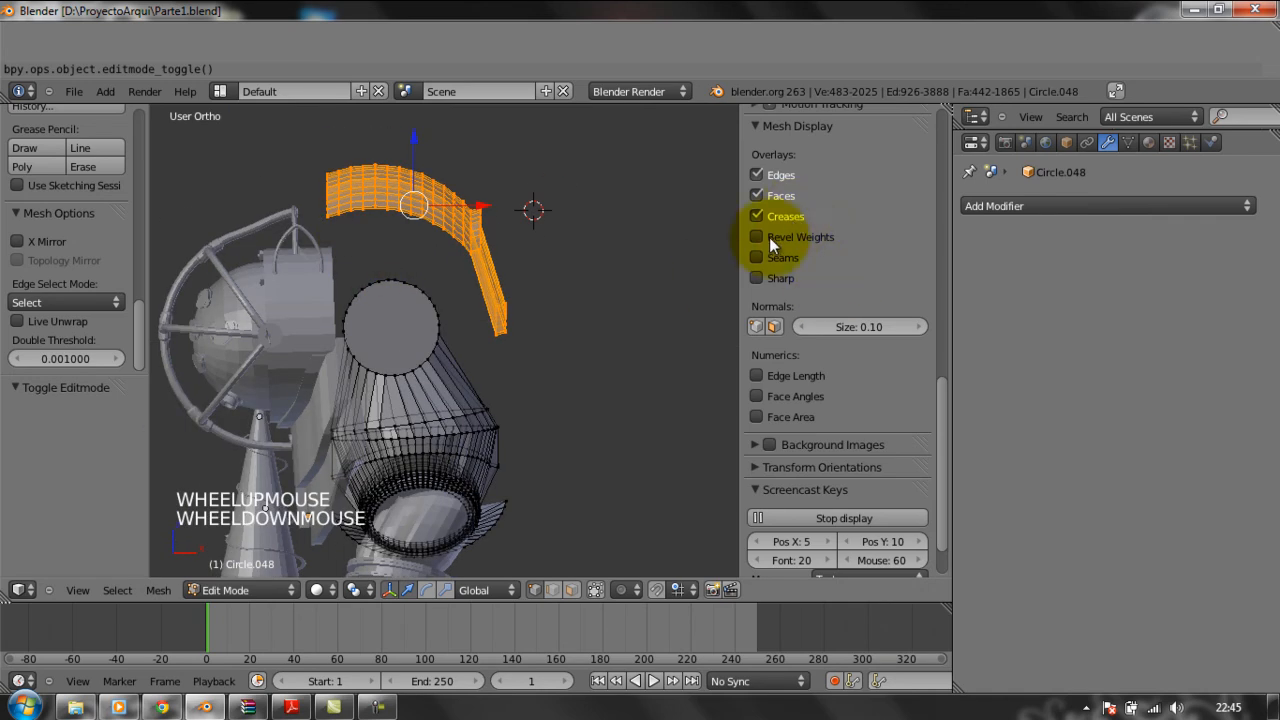
left_click_drag(739, 243, 963, 243)
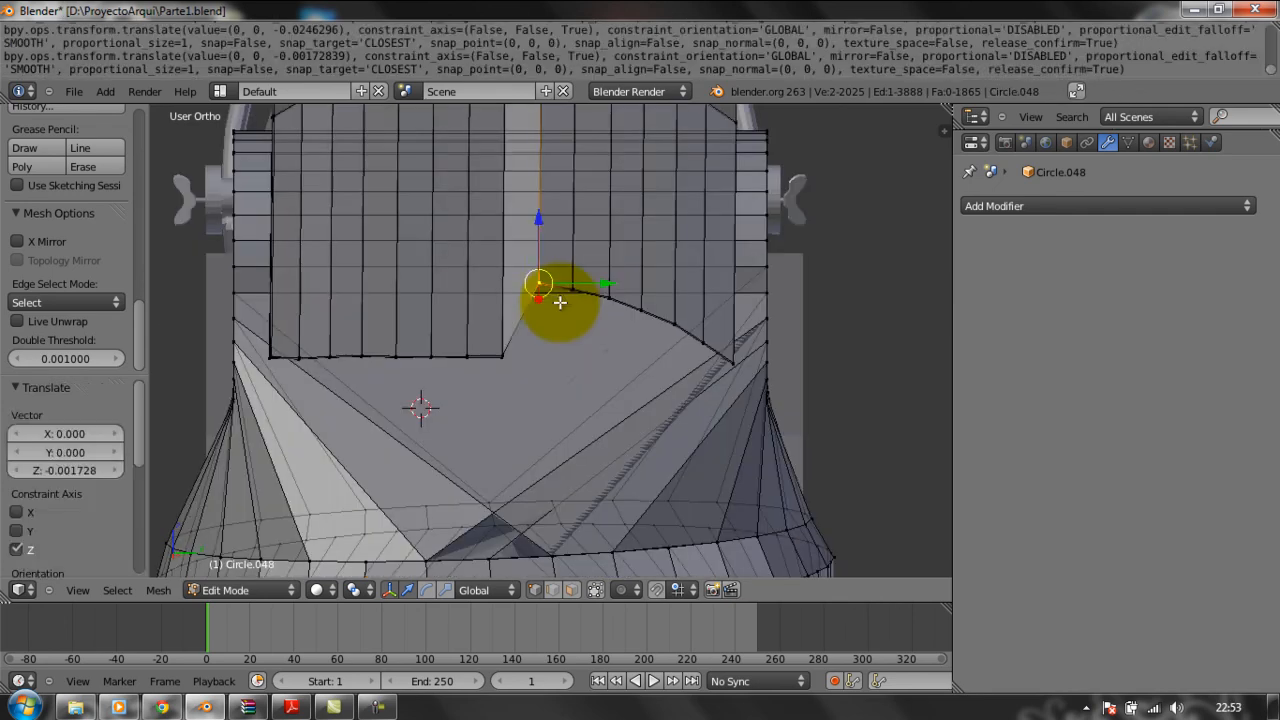
Lower two neighbouring vertex pairs of the plate's curved lower edge along global Z, the first by about 0.026, to align with the straight edge.
key("f")
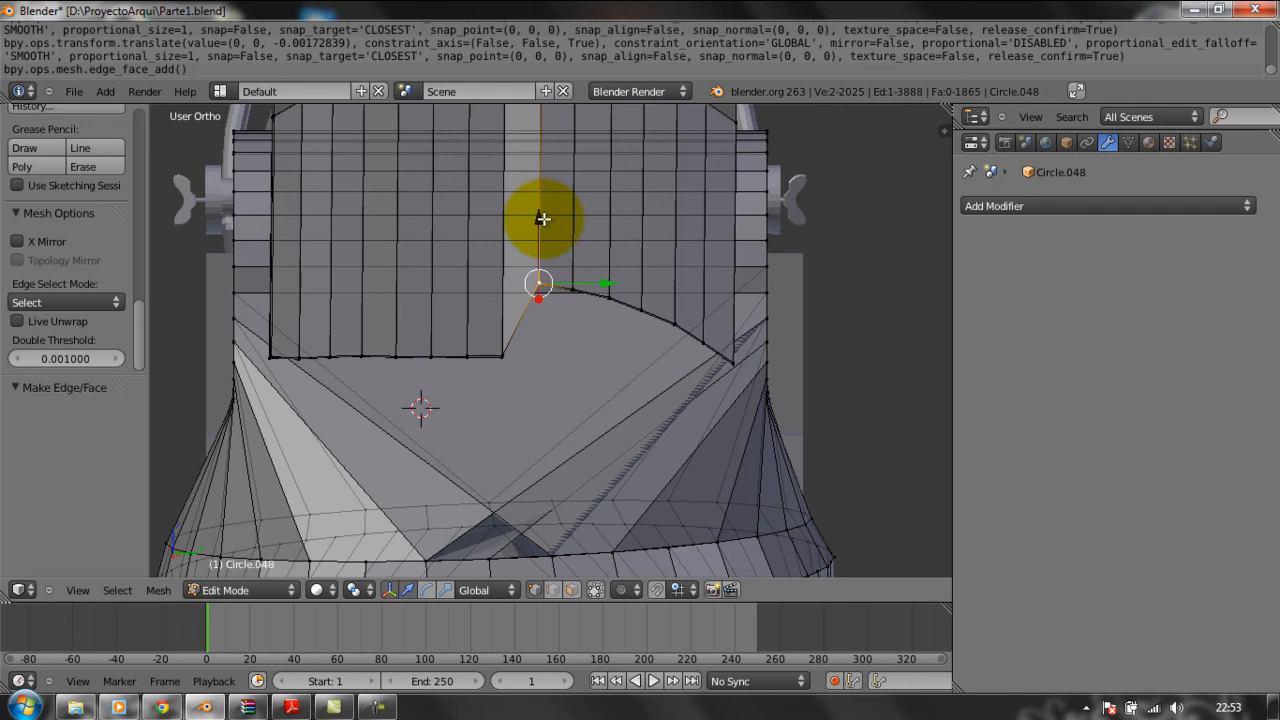
left_click_drag(541, 218, 553, 291)
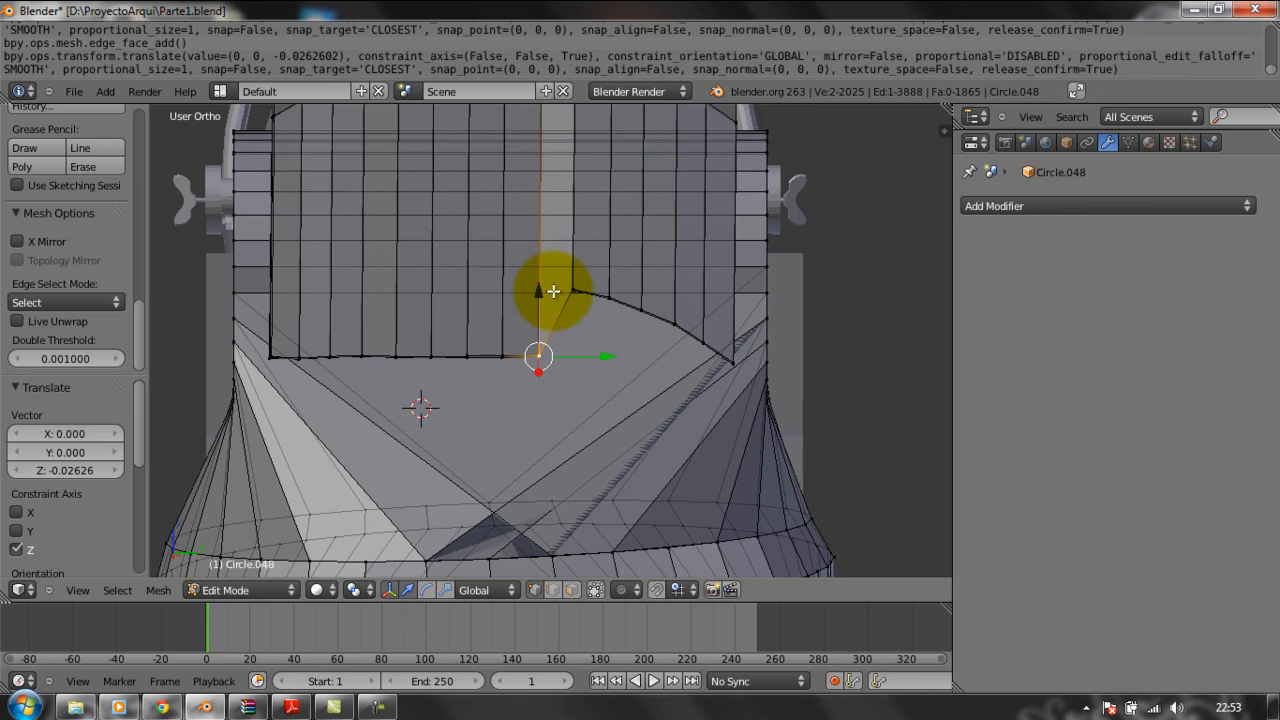
key("b")
right_click(568, 293)
right_click(572, 287)
key("b")
left_click_drag(563, 282, 580, 300)
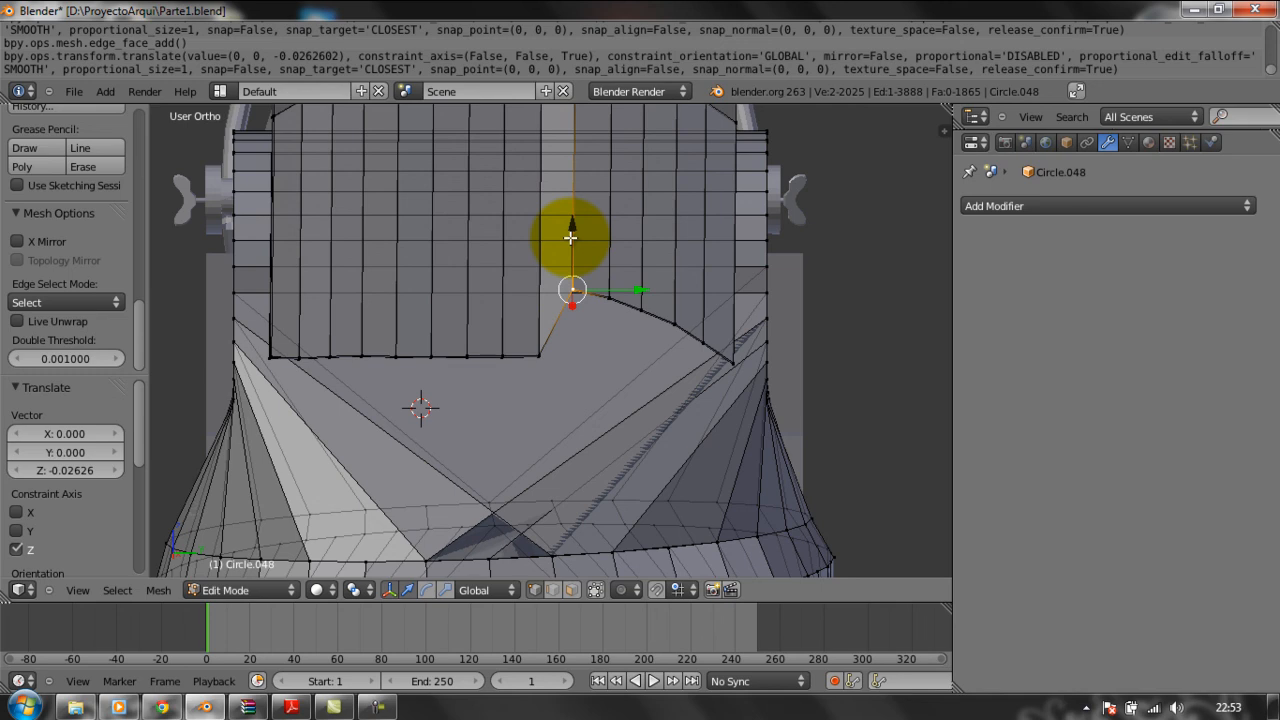
left_click_drag(571, 234, 580, 289)
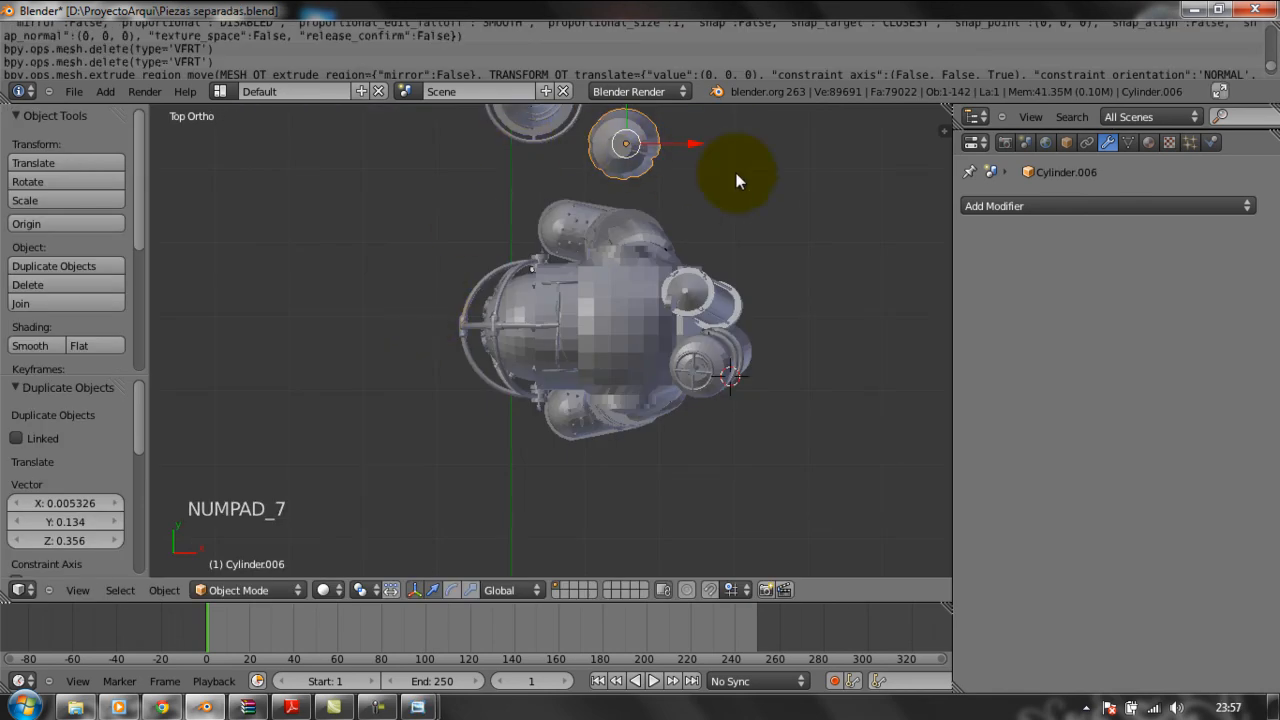
Try to rotate the duplicated barrel-shaped piece beside the diver 90 degrees about global Y.
middle_click_drag(739, 243, 693, 320, "shift")
middle_click_drag(800, 296, 550, 296)
scroll(550, 296, "up", 2)
middle_click_drag(580, 234, 632, 368, "shift")
middle_click(631, 367)
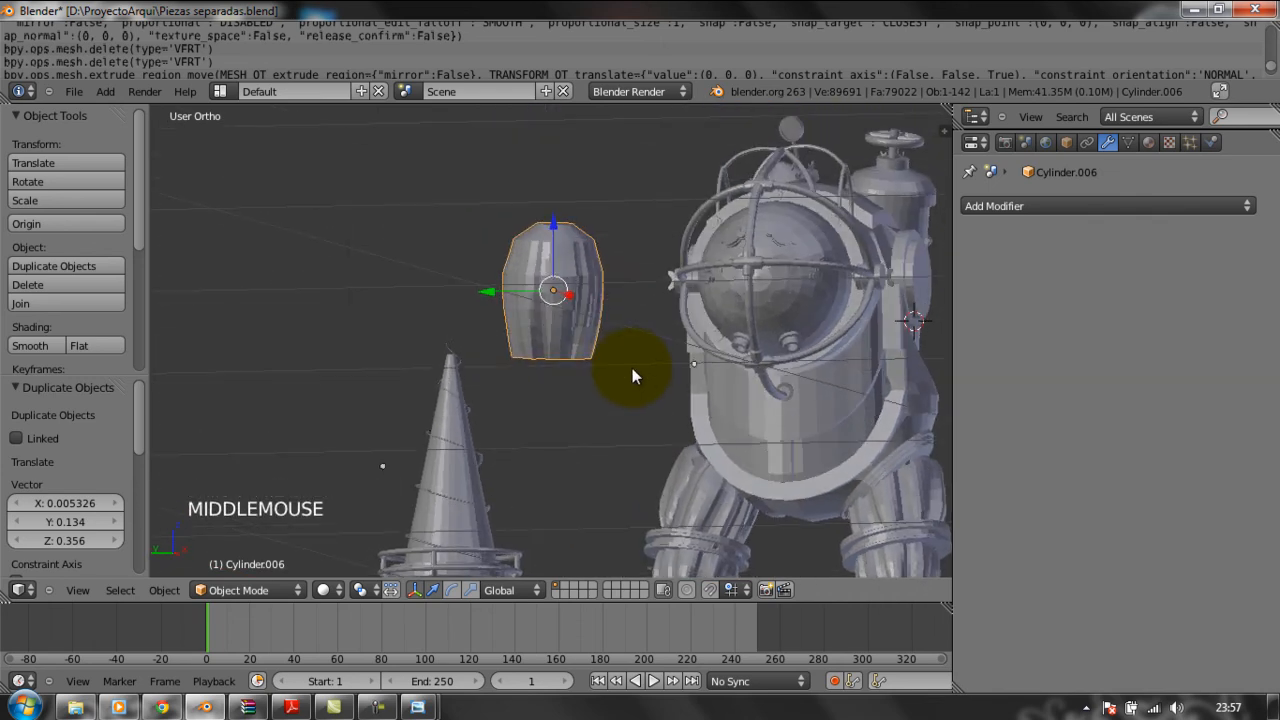
key("r")
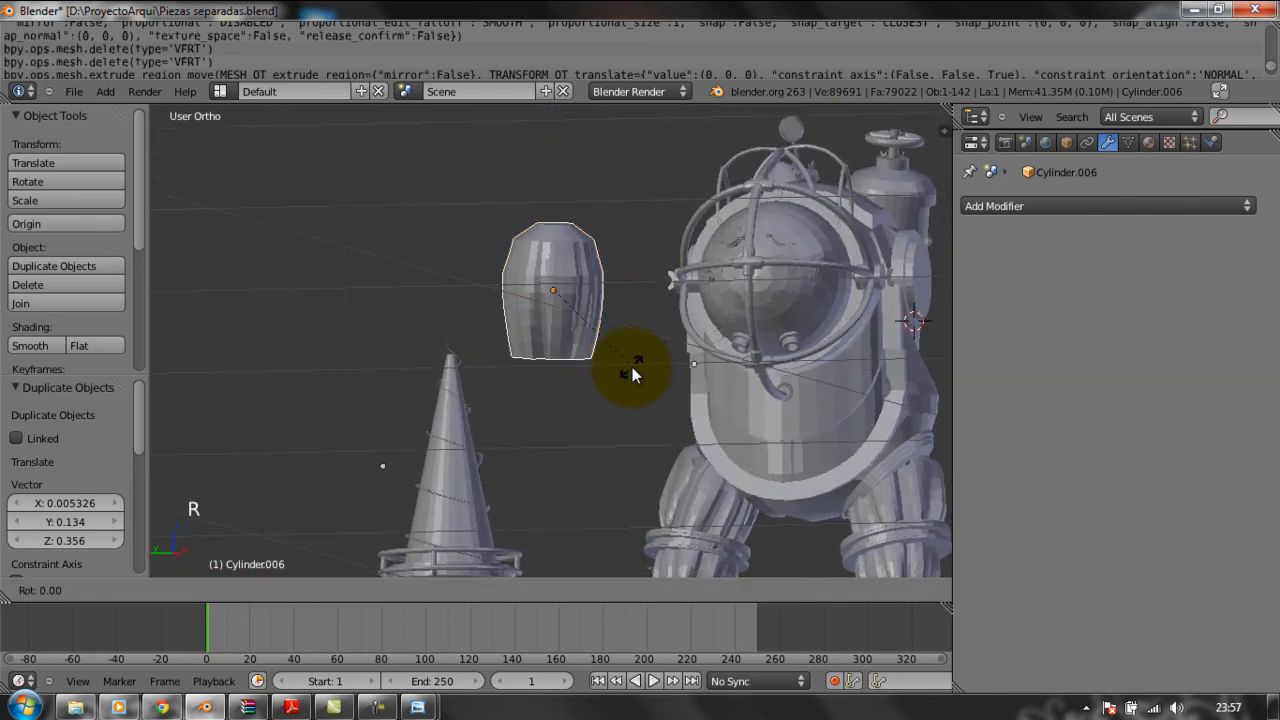
type("y")
type("90")
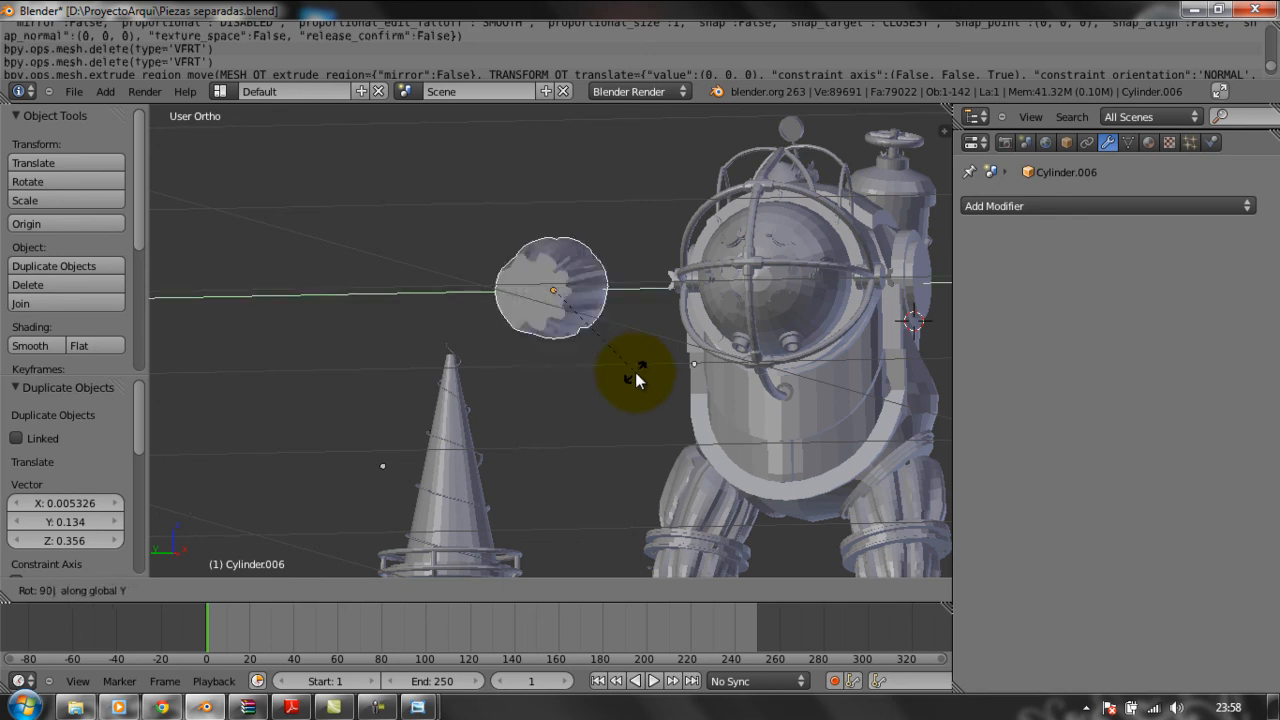
right_click(635, 372)
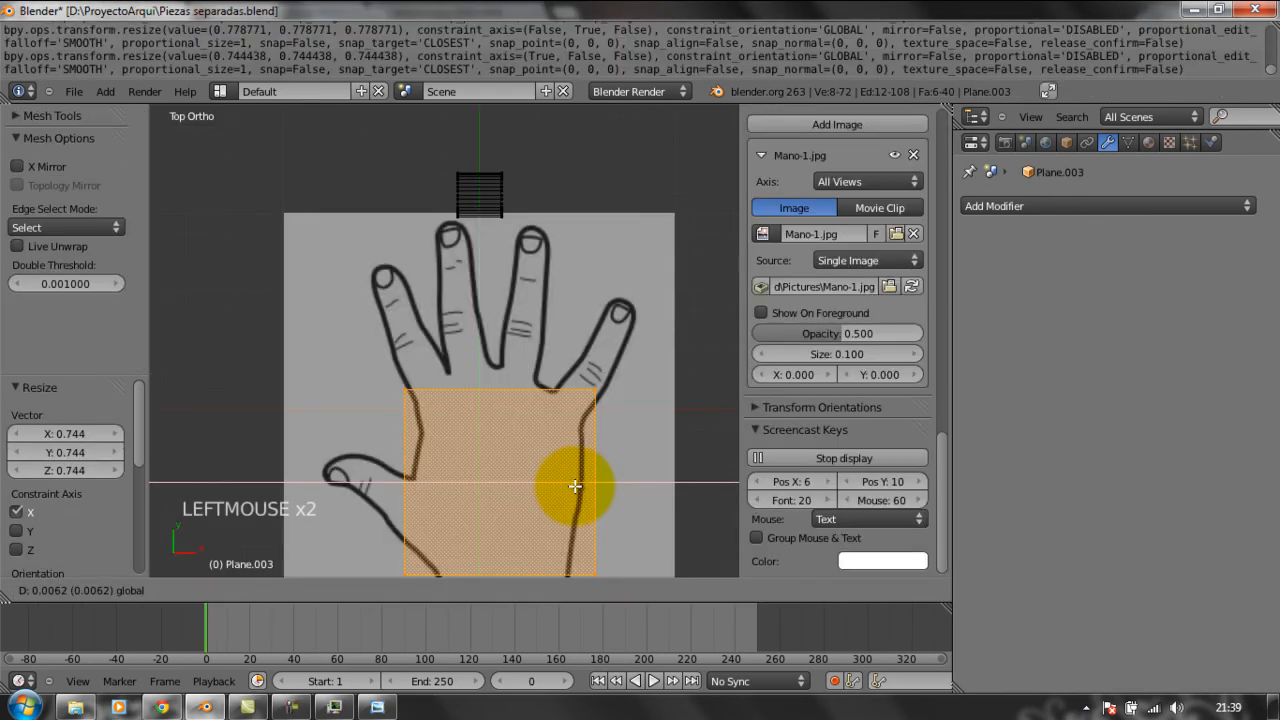
Shift the palm block about 0.0053 along global X and scale it to about 0.905 in X to fit the hand outline.
left_click_drag(575, 487, 571, 486)
key("s")
key("x")
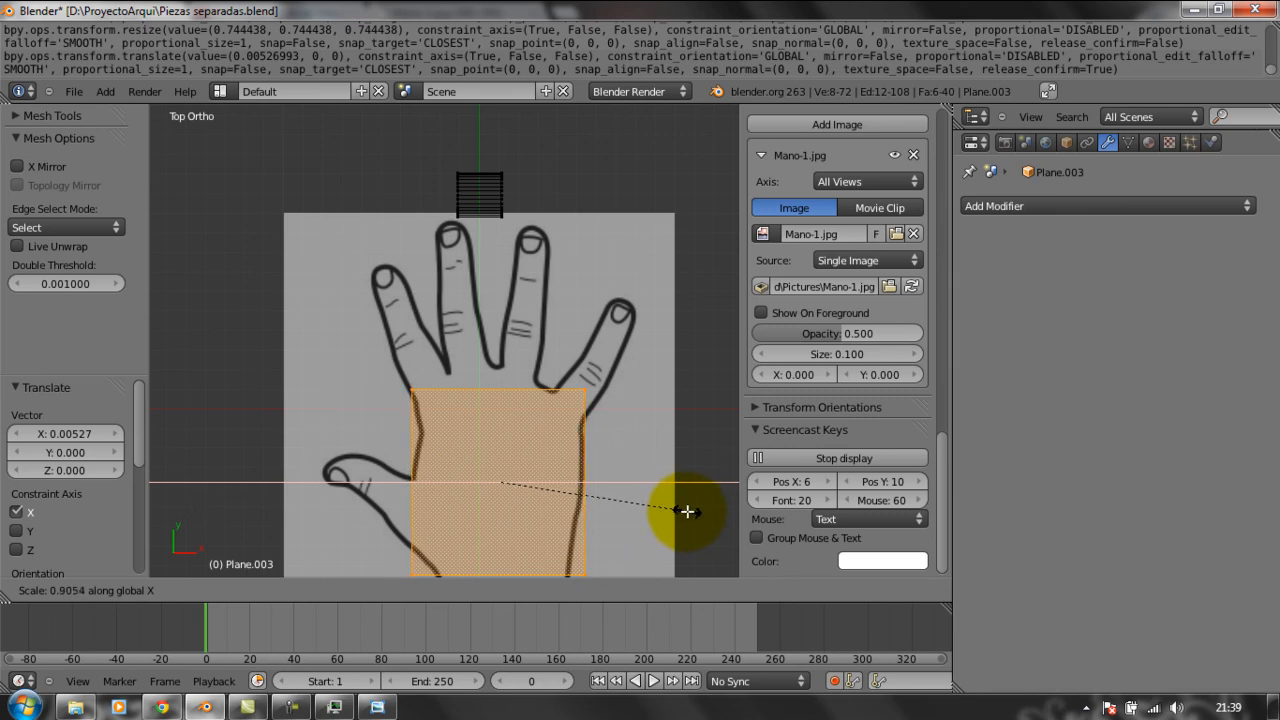
left_click(687, 511)
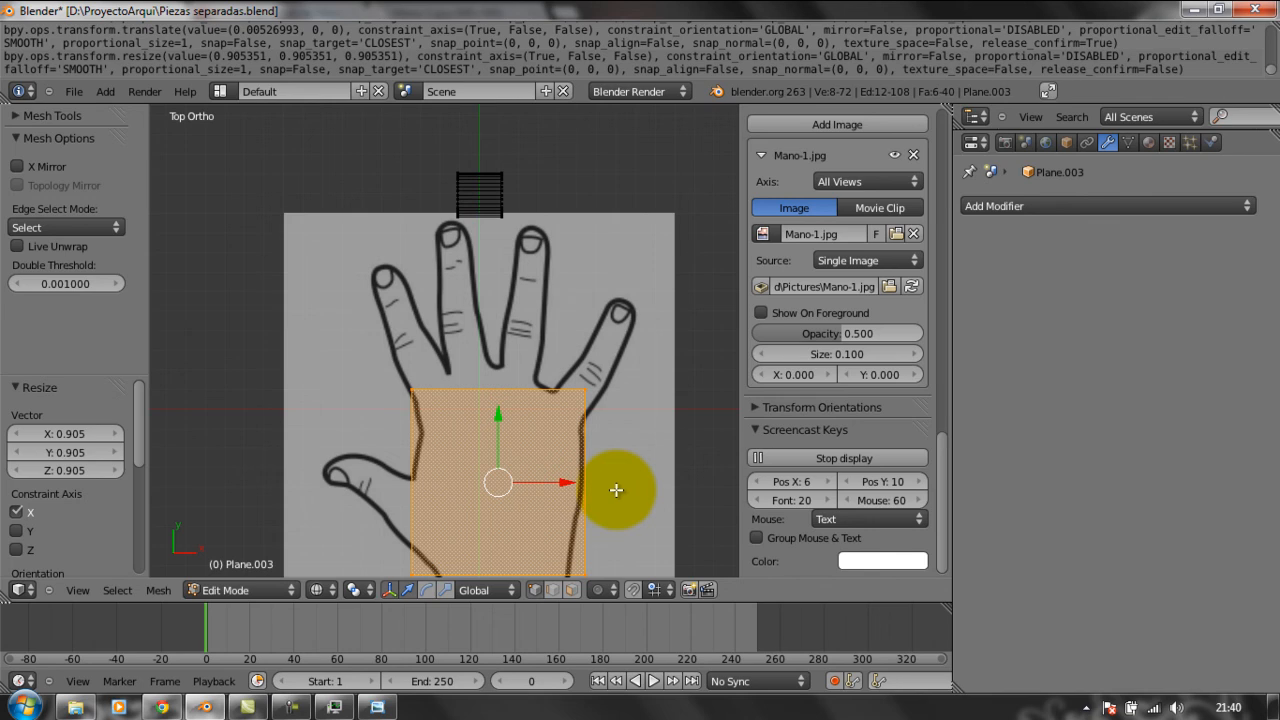
Subdivide the palm block three times with one cut each, and start moving its corner vertex at the base of the little finger.
key("w")
left_click(558, 373)
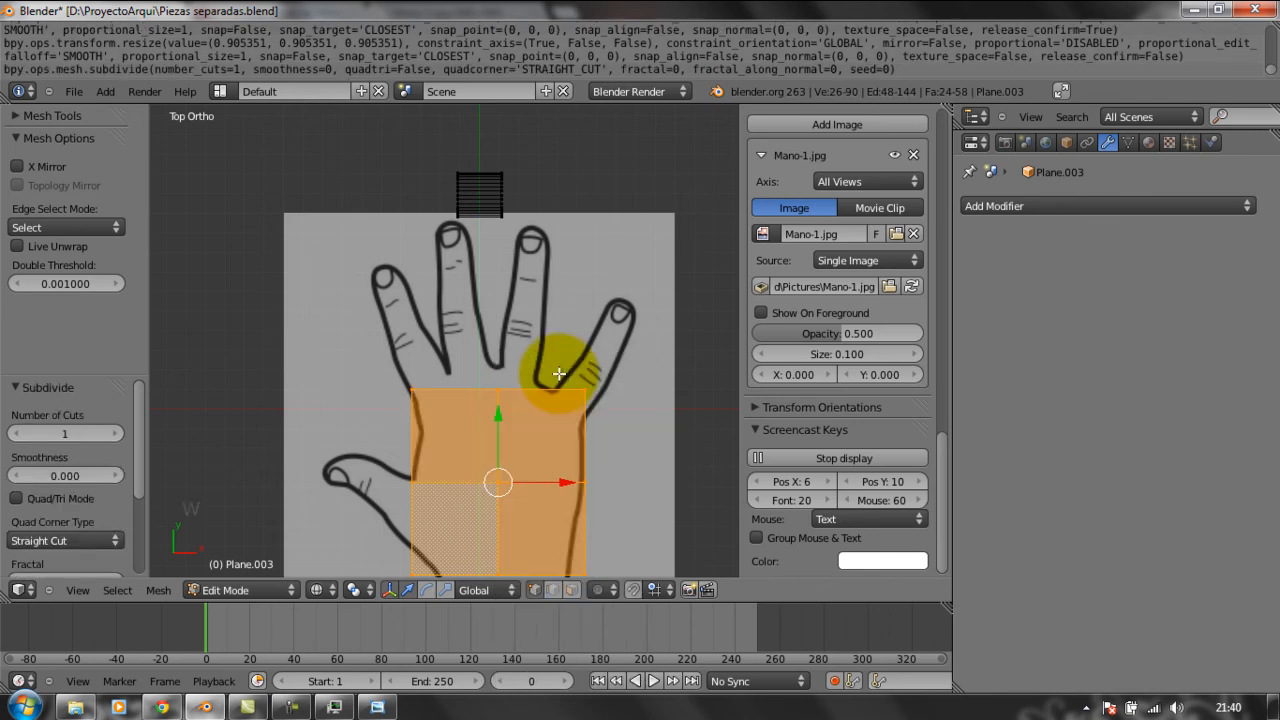
key("w")
left_click(547, 381)
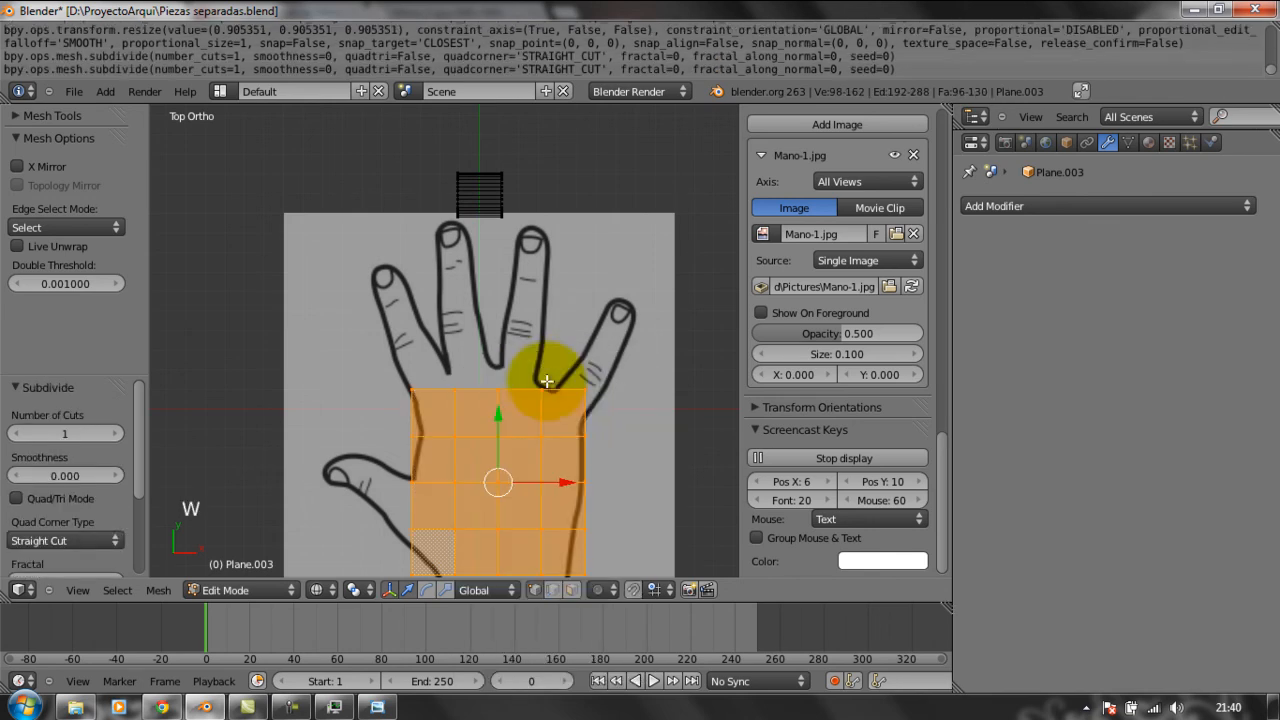
key("w")
left_click(530, 376)
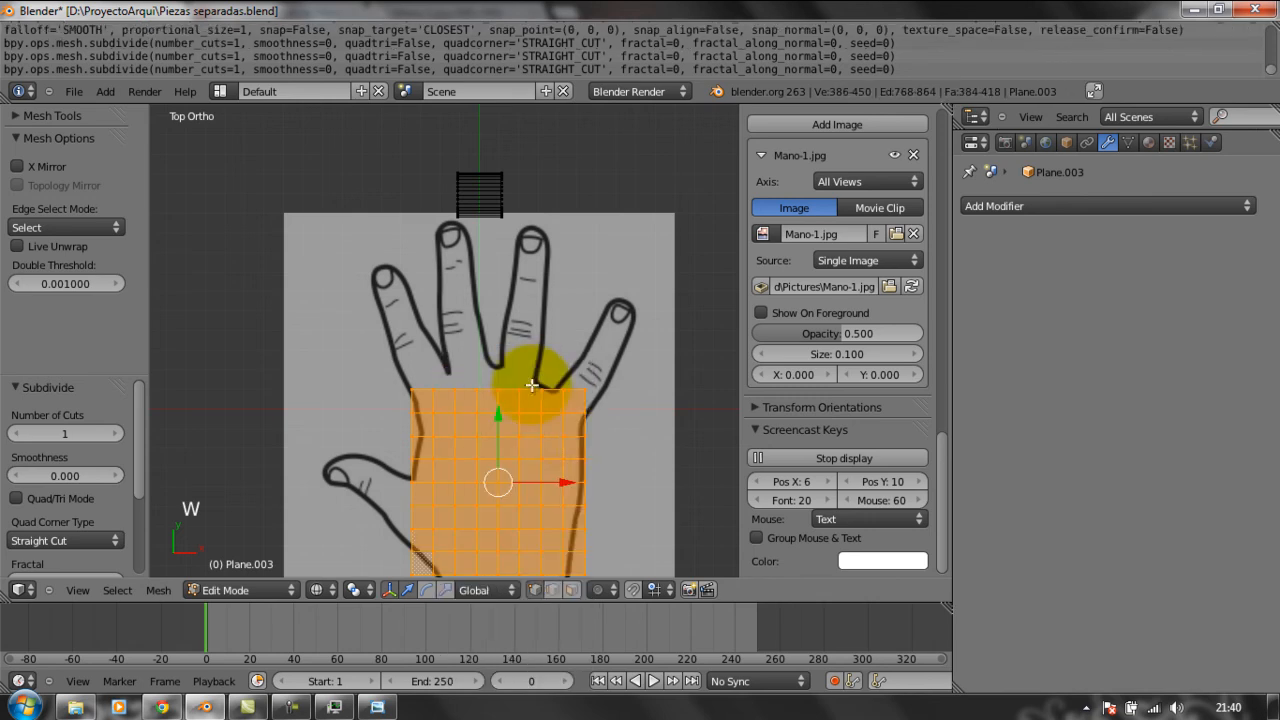
right_click(583, 391)
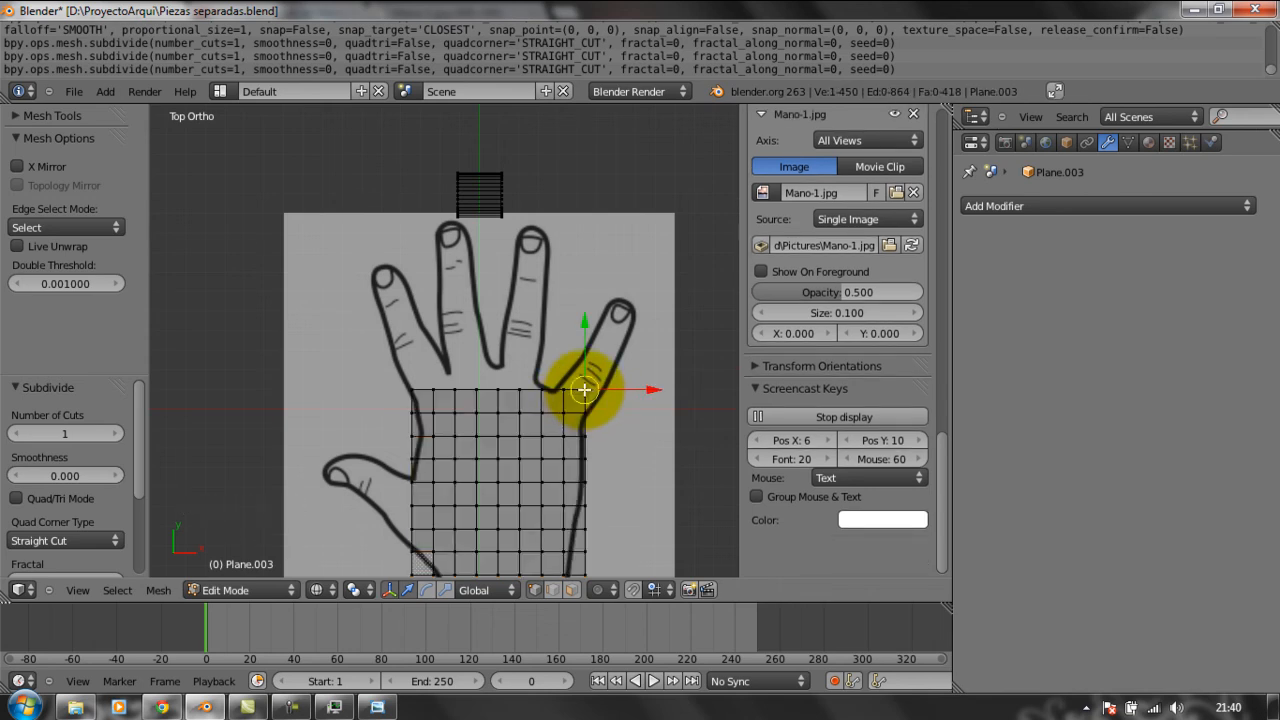
key("g")
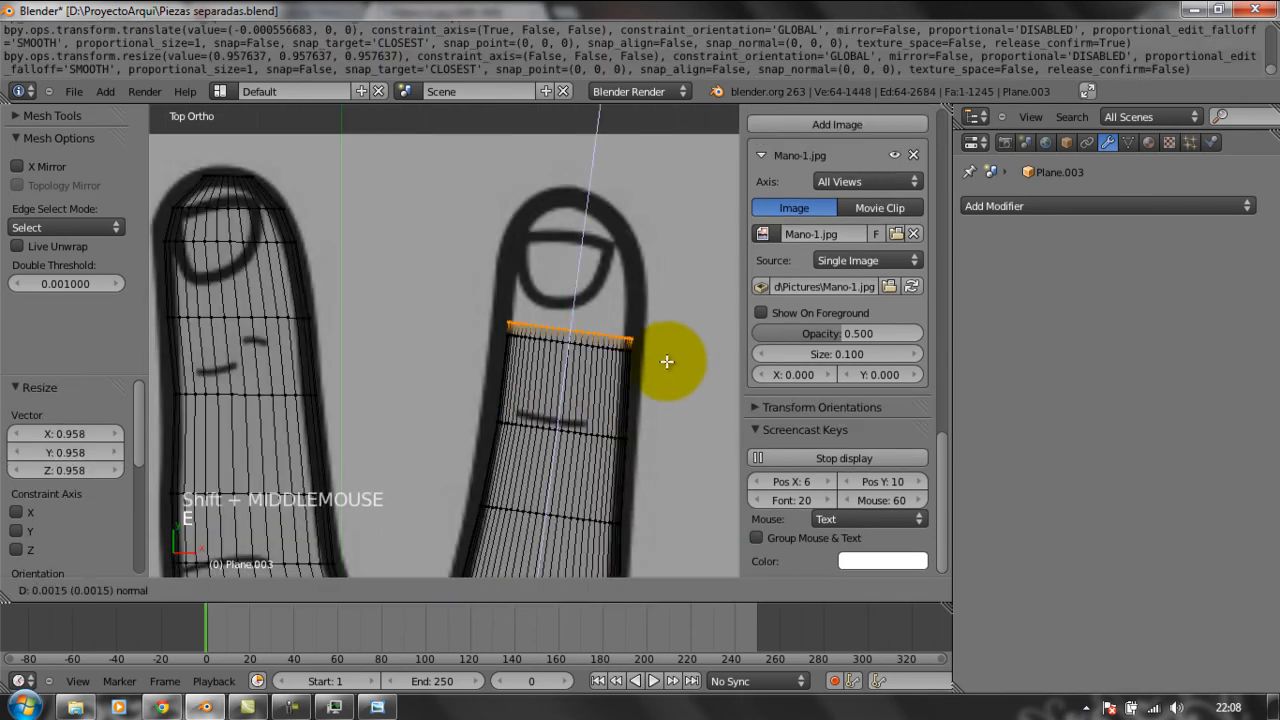
Extrude the ring finger's end loop about 0.01 towards the tip and fit it to the outline at about 0.933 scale.
key("e")
left_click(663, 298)
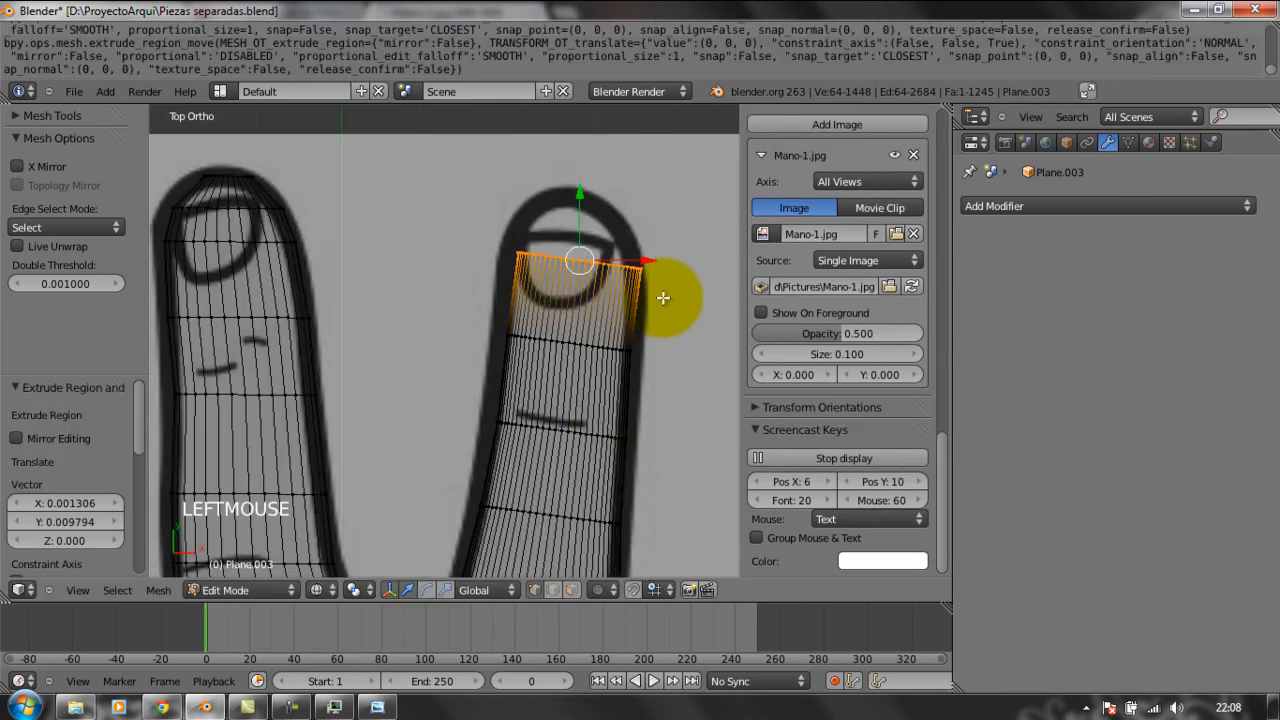
key("s")
key("s")
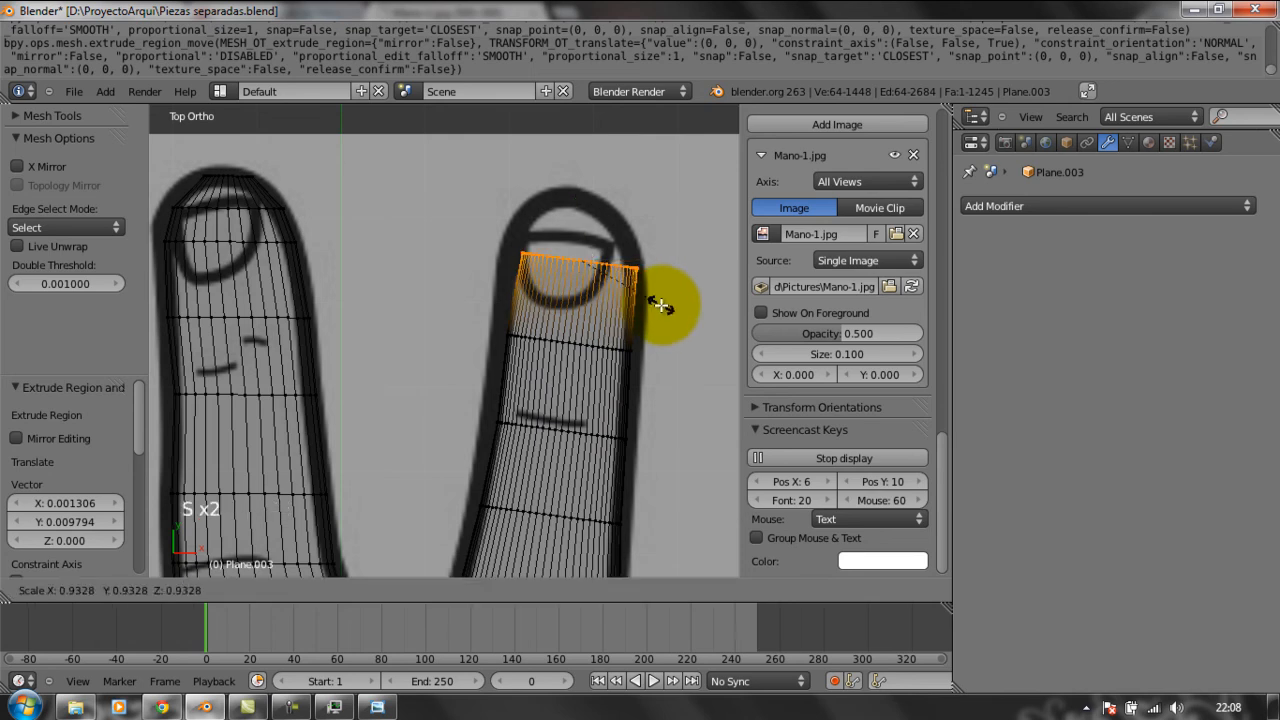
left_click(662, 296)
left_click_drag(648, 262, 651, 290)
Extrude the ring finger's end loop another 0.0042 or so and scale it to about 0.86.
key("e")
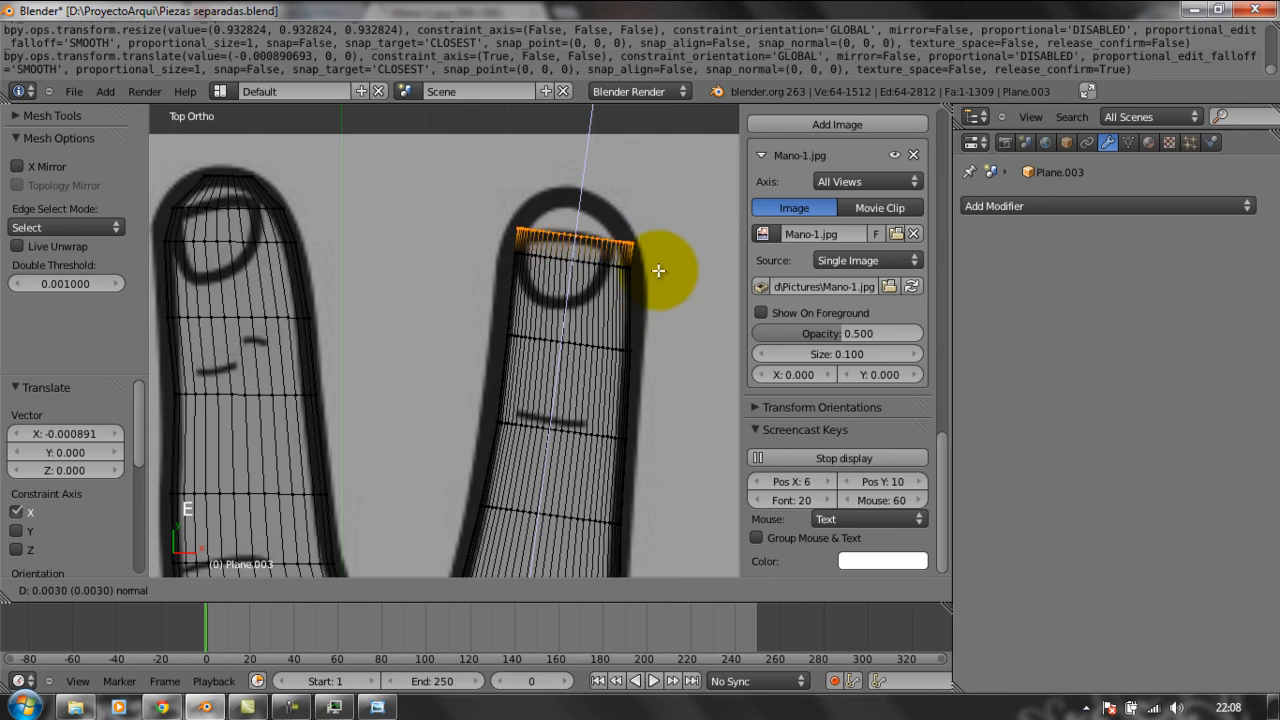
left_click(658, 270)
key("s")
key("s")
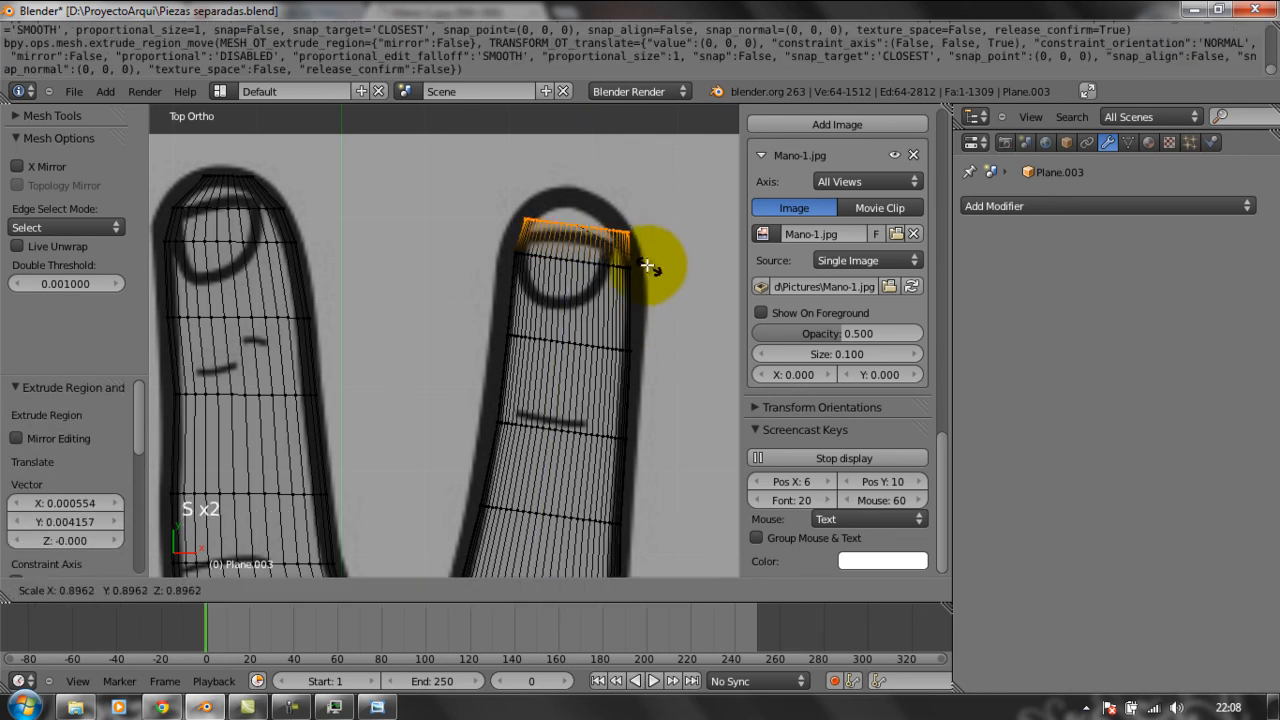
left_click(648, 266)
Close in the ring fingertip by extruding its end loop about 0.0029 and scaling it to about 0.462.
key("e")
key("e")
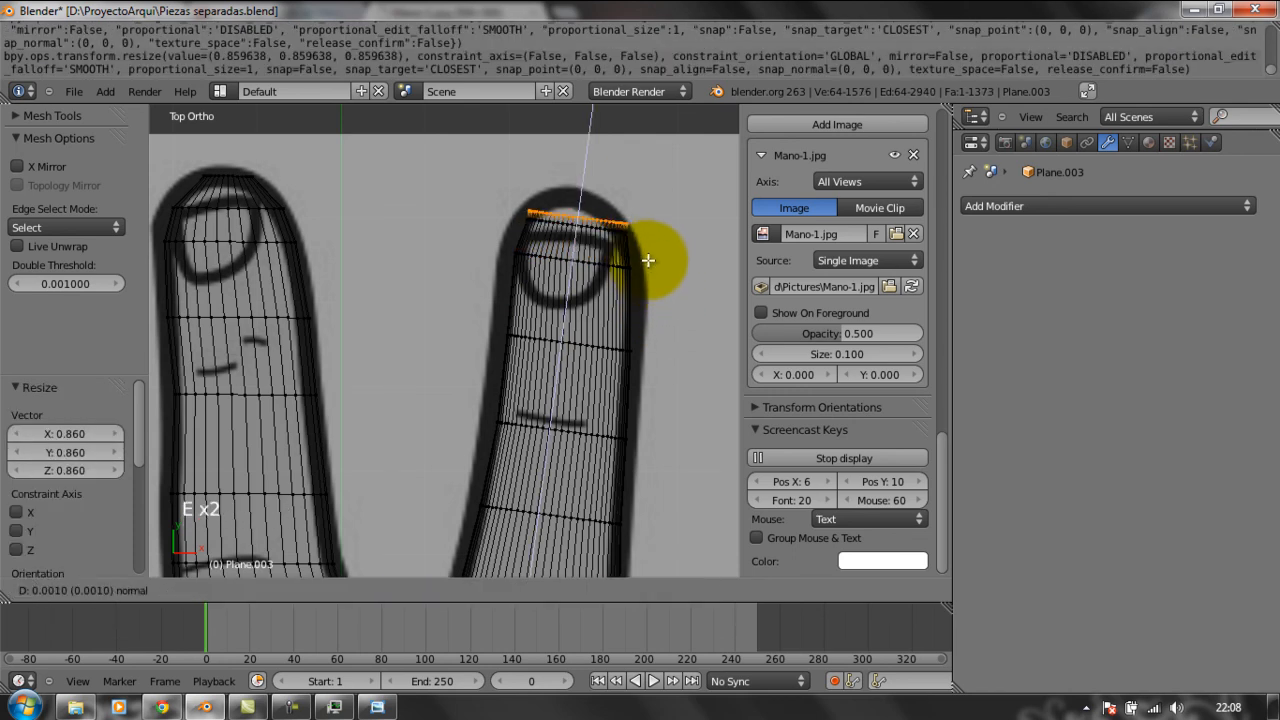
left_click(648, 248)
key("s")
key("s")
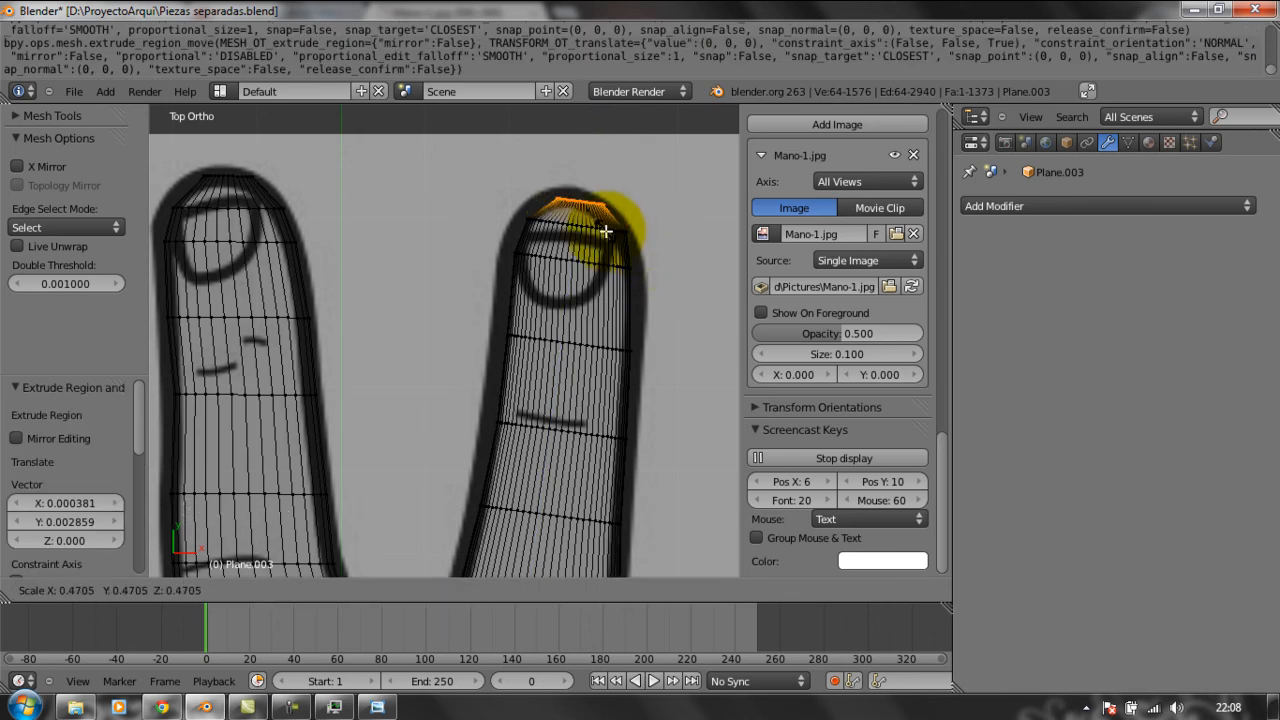
left_click(606, 231)
scroll(611, 417, "down", 6)
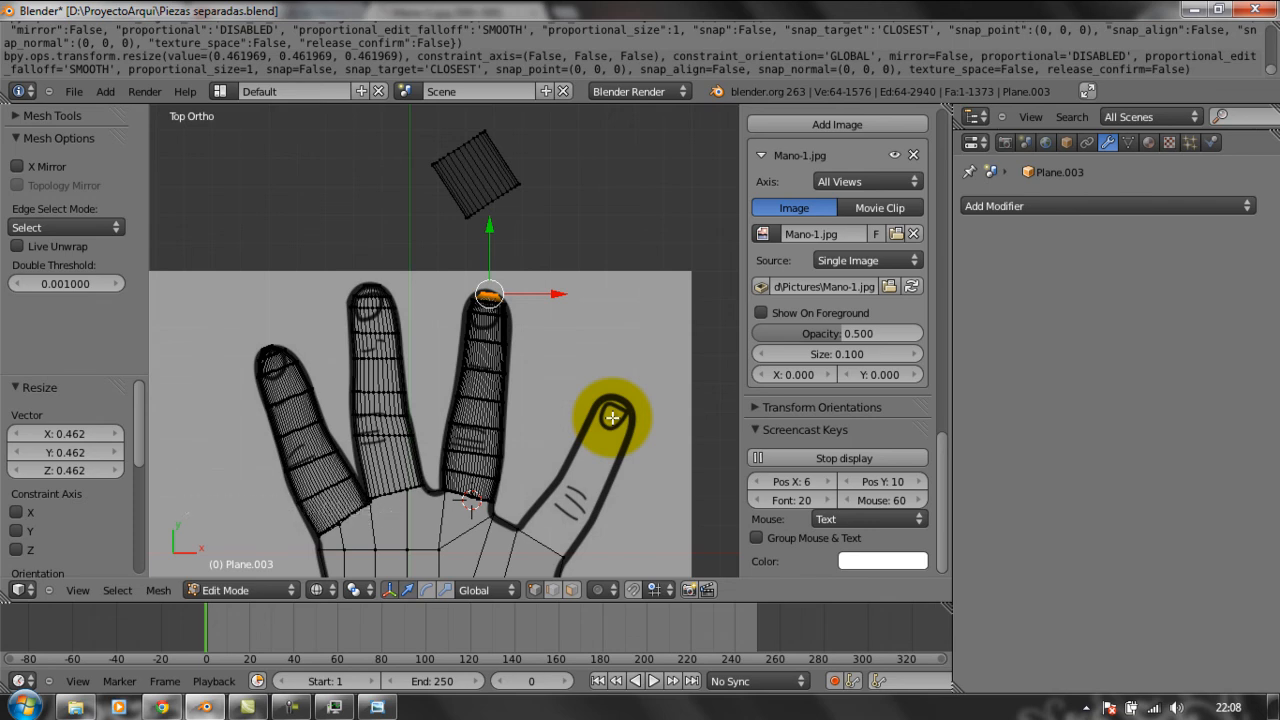
left_click(291, 707)
left_click(1198, 610)
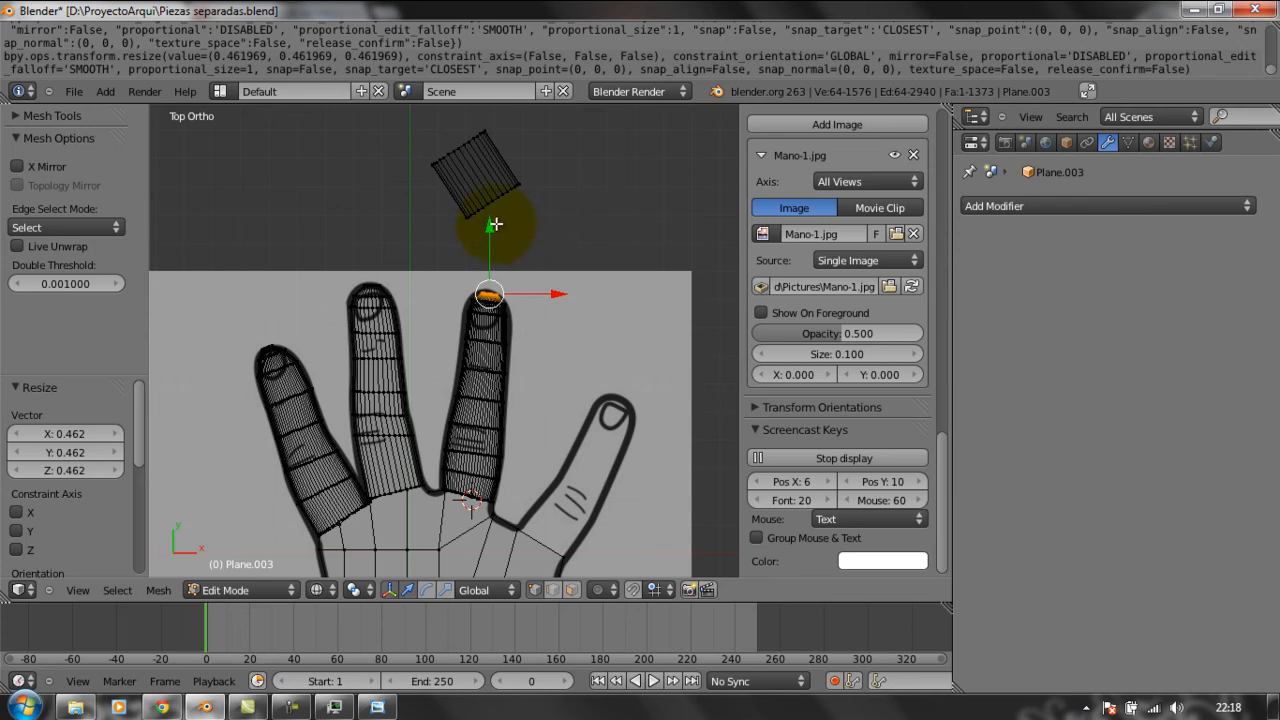
Duplicate the spare cylinder above the hand onto the little finger and rotate the copy about -64 degrees around global Z.
right_click(490, 215)
key("b")
left_click_drag(423, 129, 553, 245)
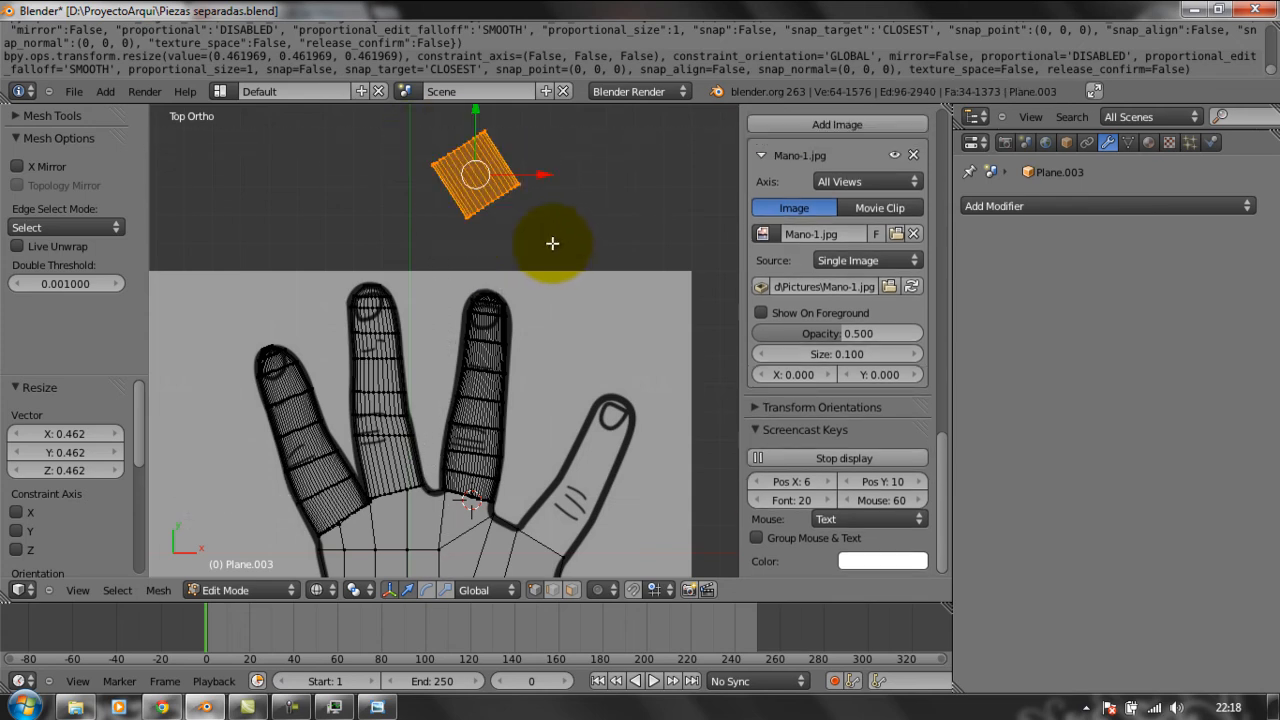
key("shift+d")
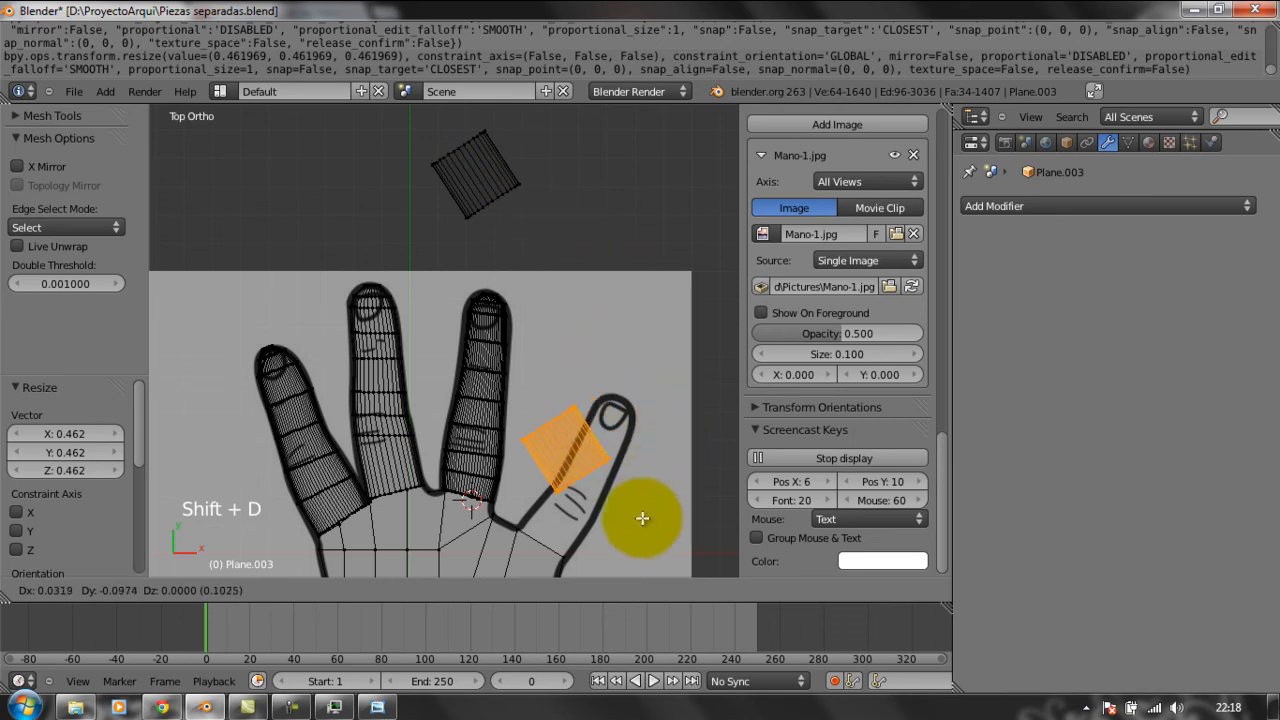
left_click(630, 541)
key("r")
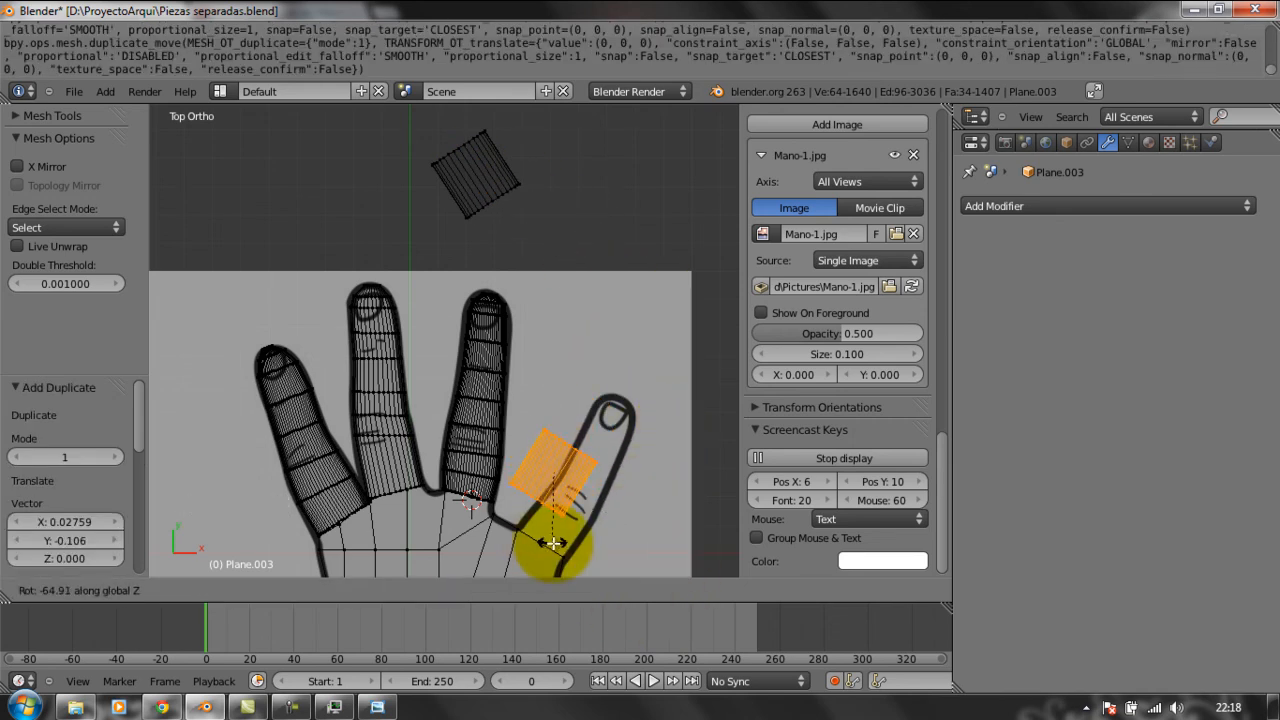
left_click(553, 543)
Scale the copied cylinder to about 0.654 and move it down about 0.017 onto the base of the little finger.
key("s")
key("s")
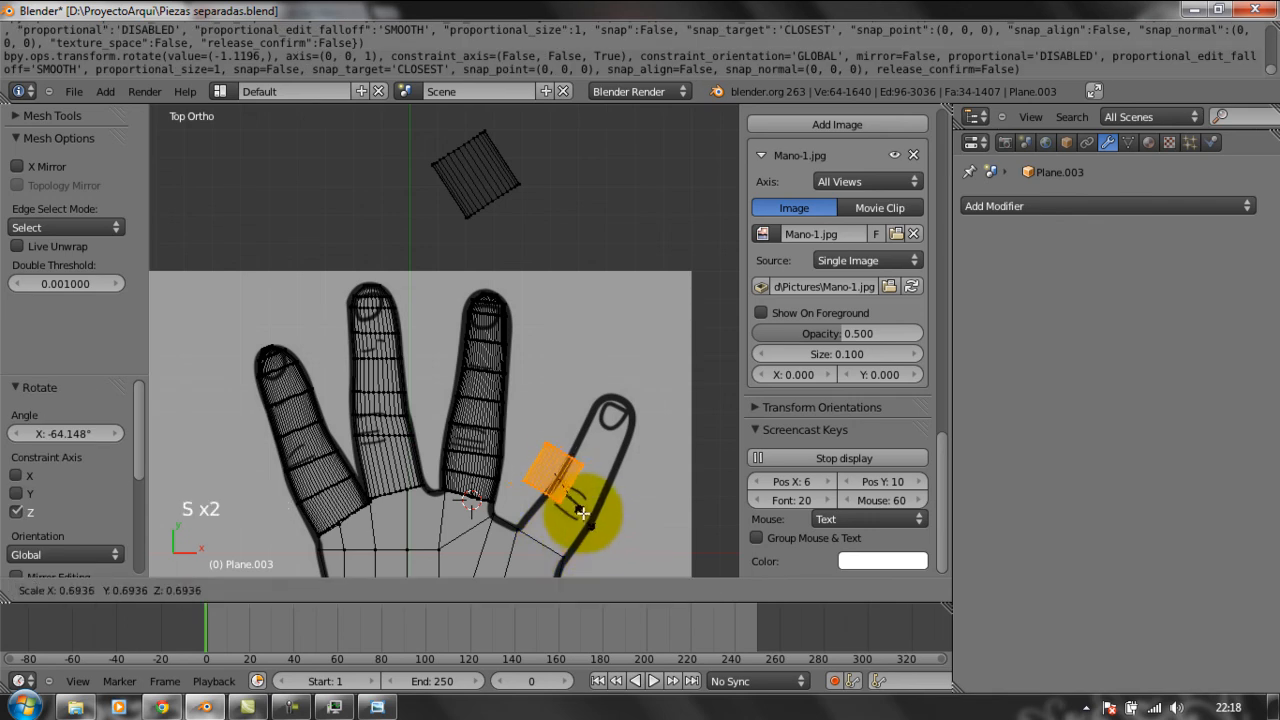
left_click(582, 514)
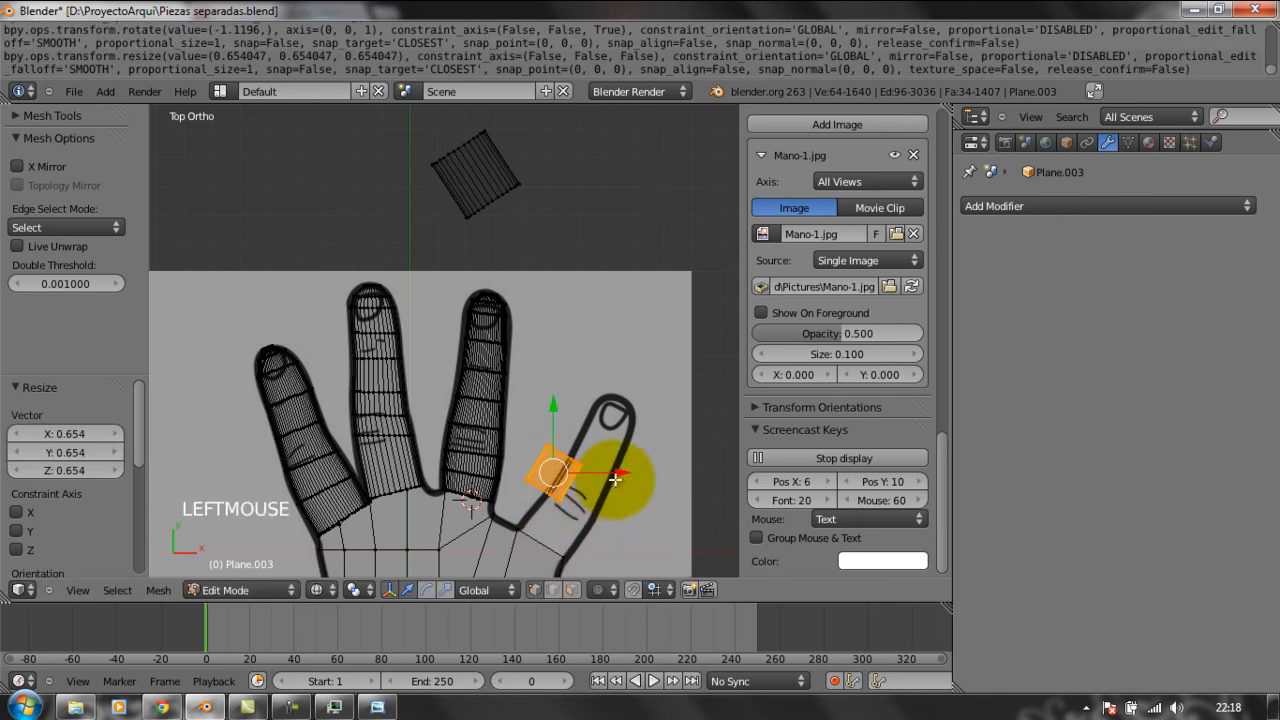
key("g")
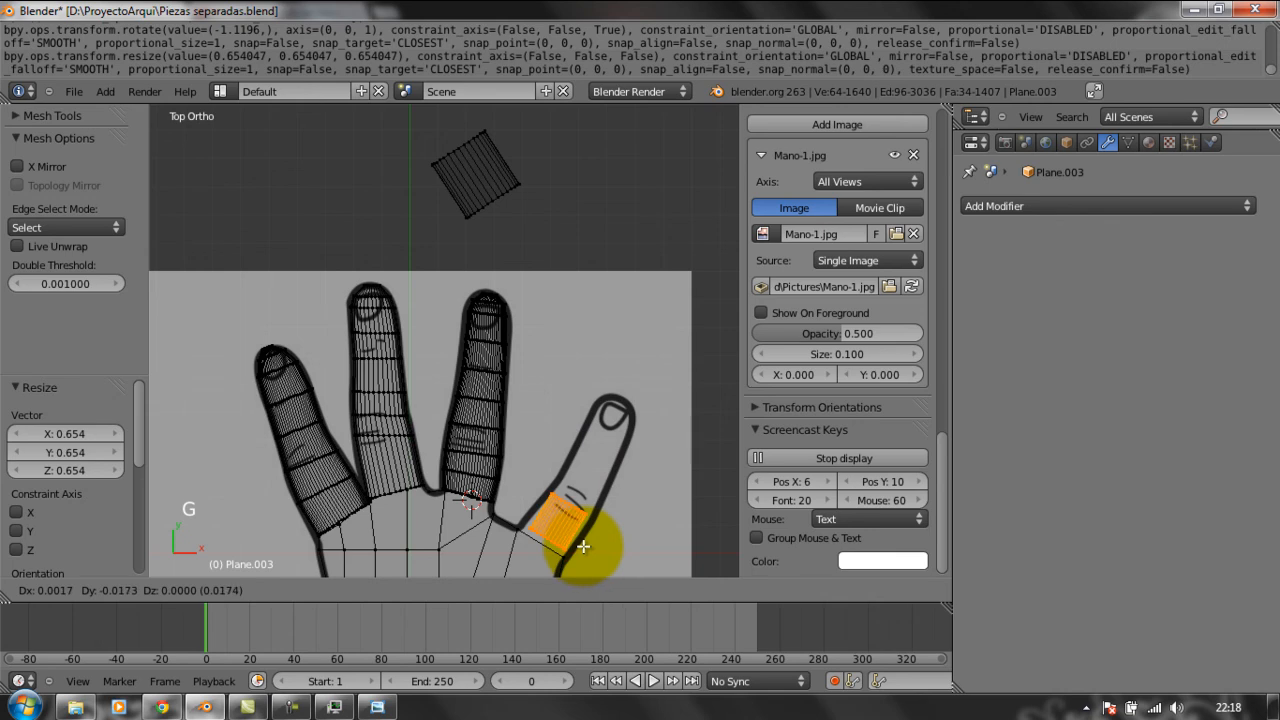
left_click(583, 546)
Scale the little finger's base cylinder to about 1.254 and move it up about 0.001 in Y.
key("s")
key("s")
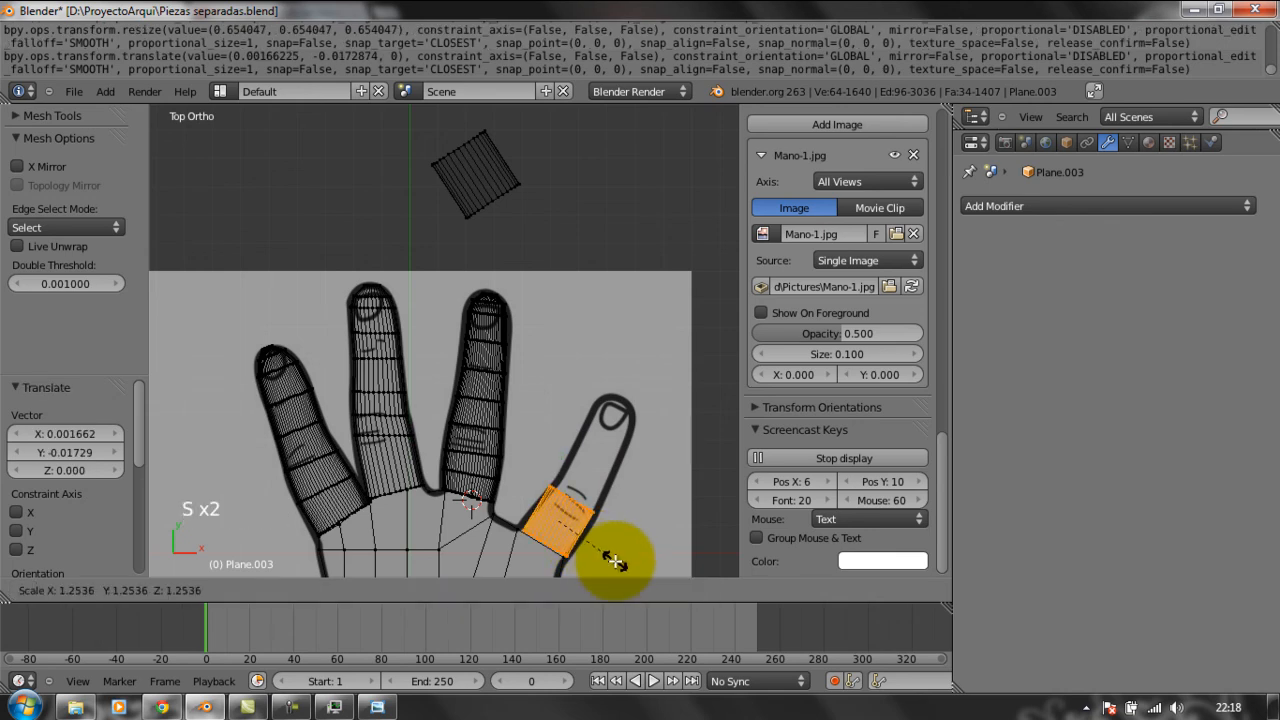
left_click(614, 560)
key("g")
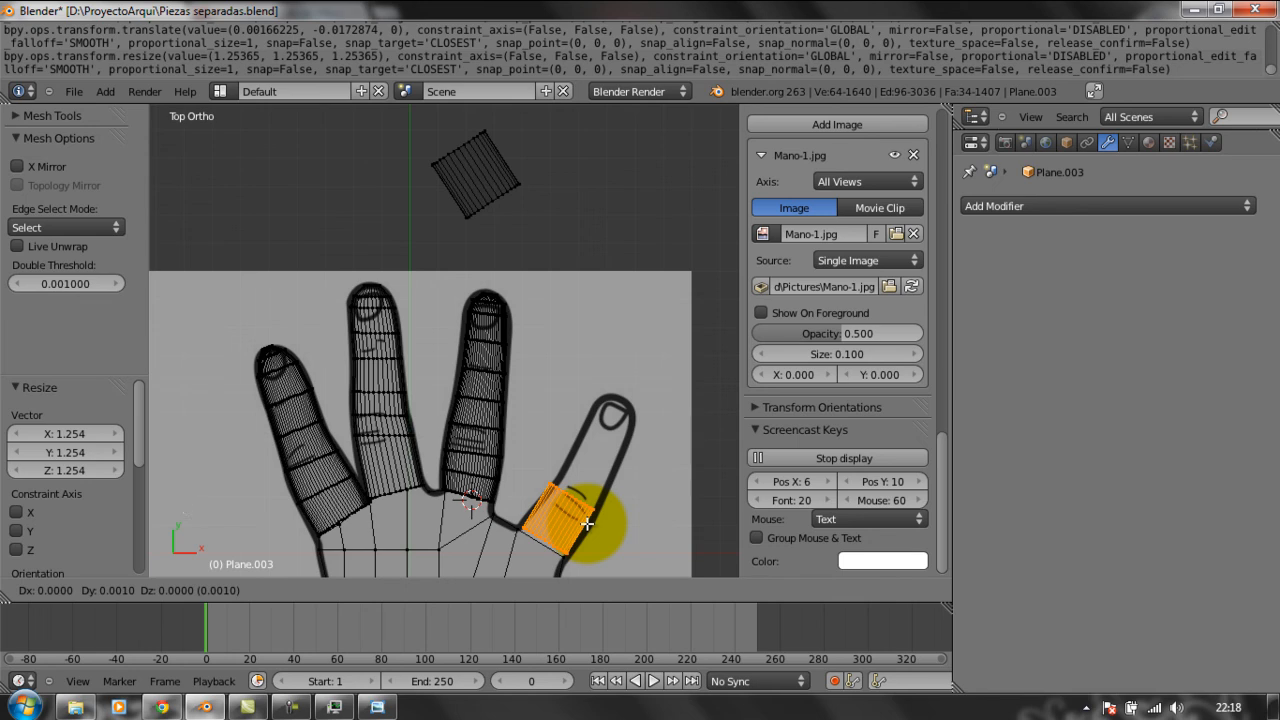
left_click(587, 523)
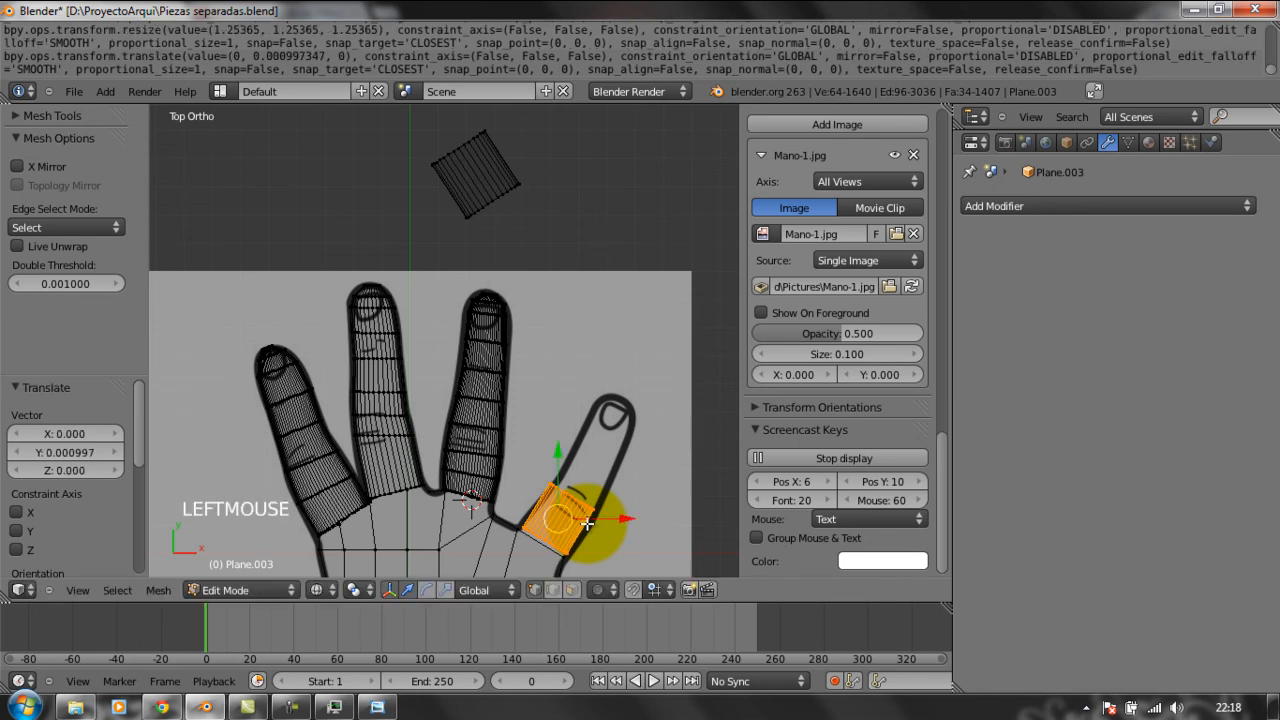
Subdivide the little finger's cylinder with one cut and shift it about -0.0008 in X and -0.0007 in Y against the palm.
key("w")
left_click(540, 384)
middle_click_drag(615, 462, 658, 304, "shift")
scroll(650, 456, "up", 2)
middle_click_drag(650, 456, 486, 371, "shift")
scroll(503, 371, "down", 1)
scroll(514, 400, "up", 5)
middle_click_drag(566, 313, 597, 406, "shift")
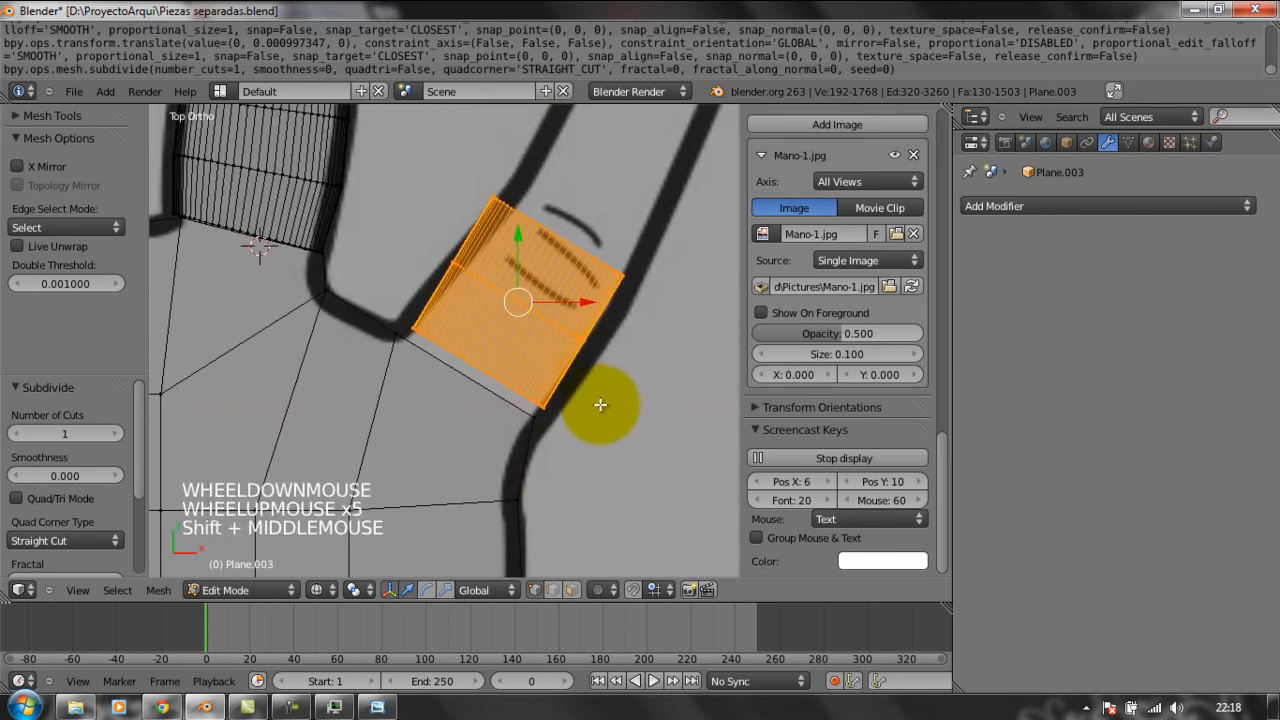
key("g")
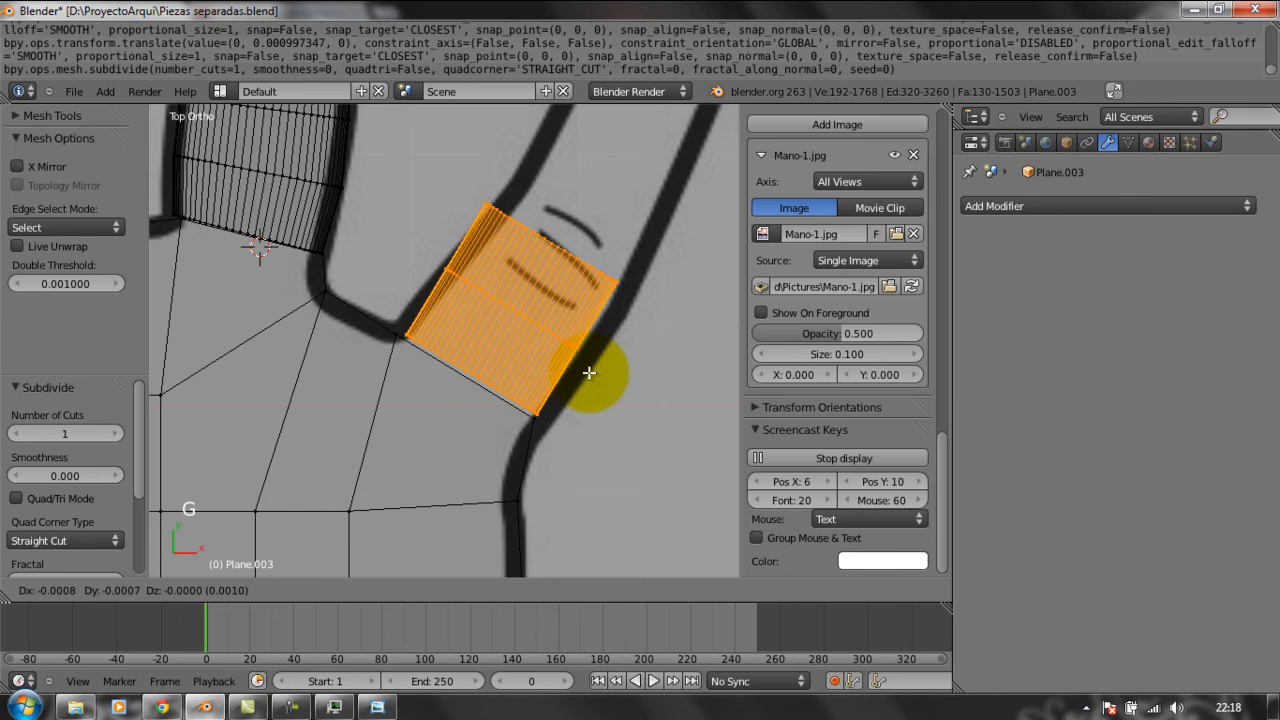
left_click(589, 373)
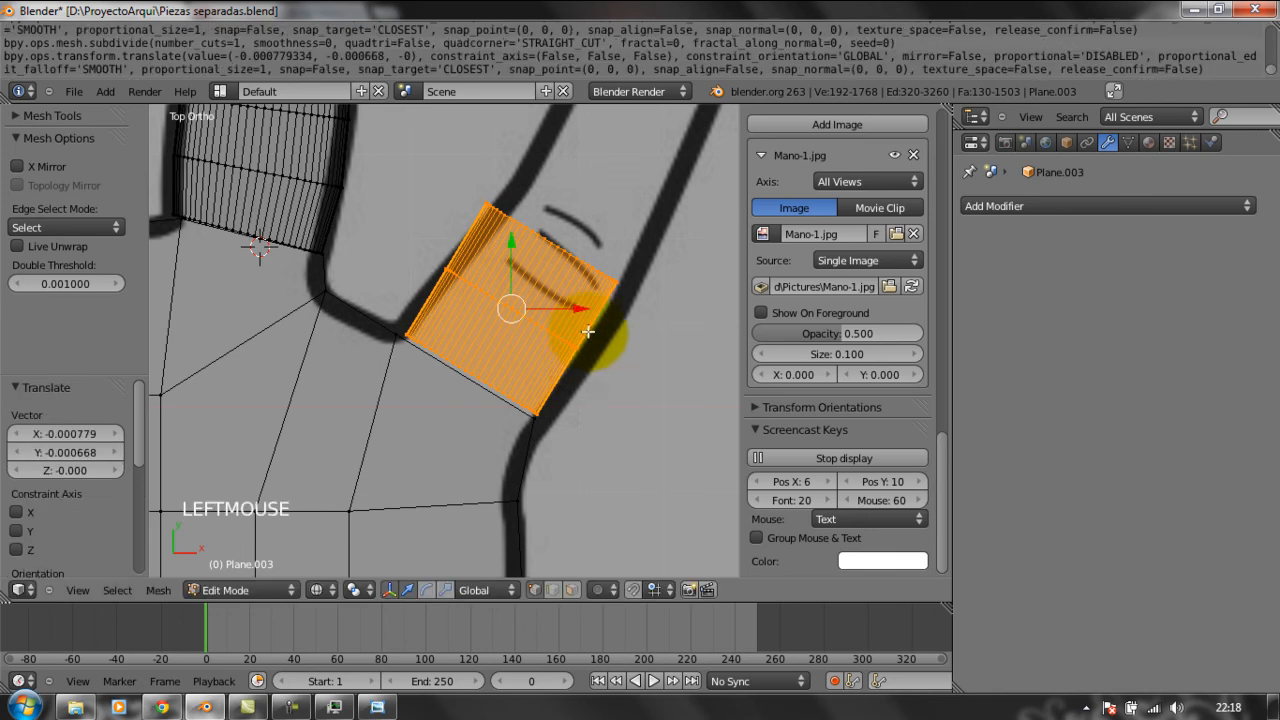
Select the middle loop of the little finger's cylinder and scale it to about 1.083.
right_click(485, 205)
key("b")
right_click(478, 290)
key("b")
left_click_drag(442, 263, 581, 372)
key("b")
key("b")
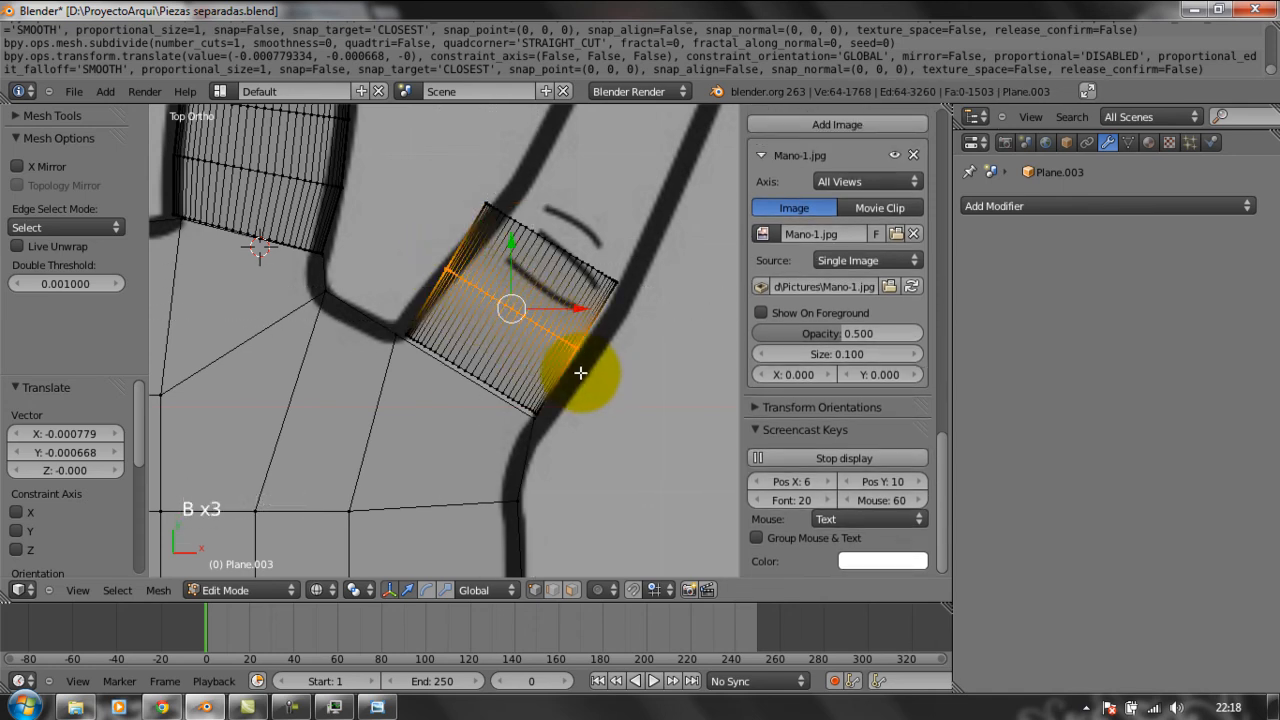
key("s")
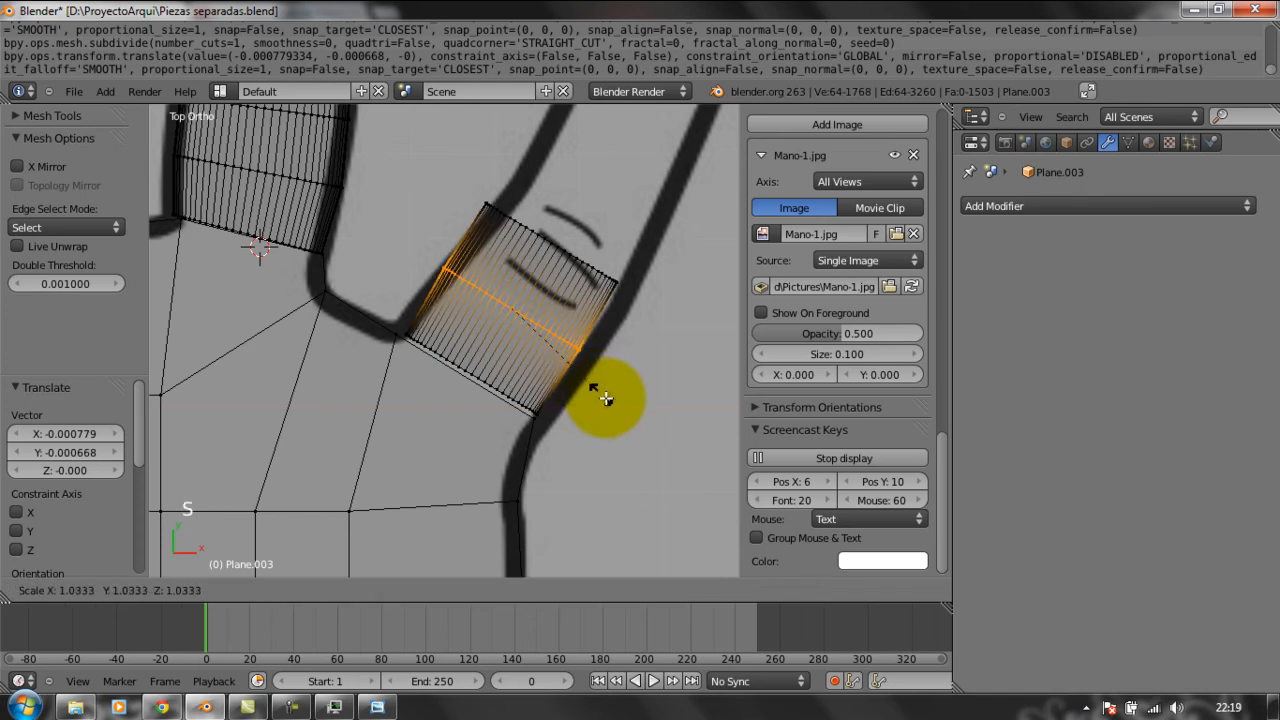
left_click(605, 398)
Fit the middle loop to the finger outline by moving it about 0.0012 in X, rotating it -2.82° around Z and scaling it to 1.017.
key("r")
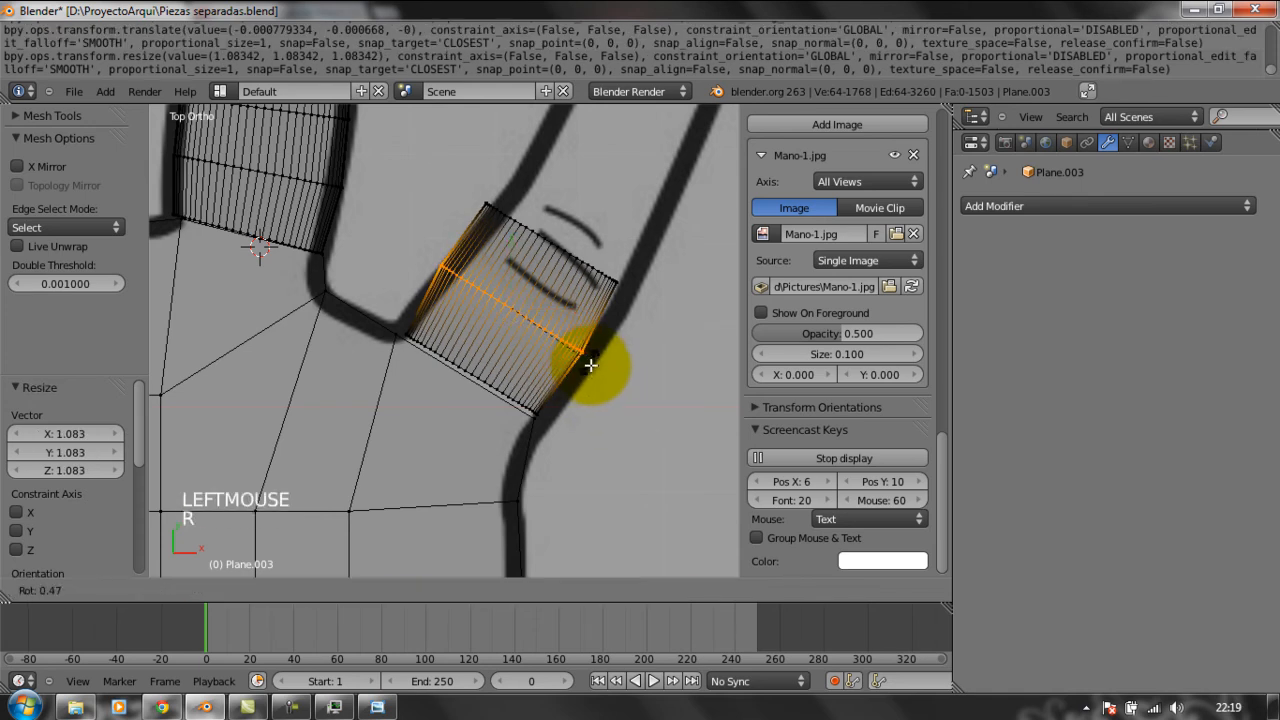
right_click(591, 364)
left_click_drag(572, 308, 570, 312)
key("g")
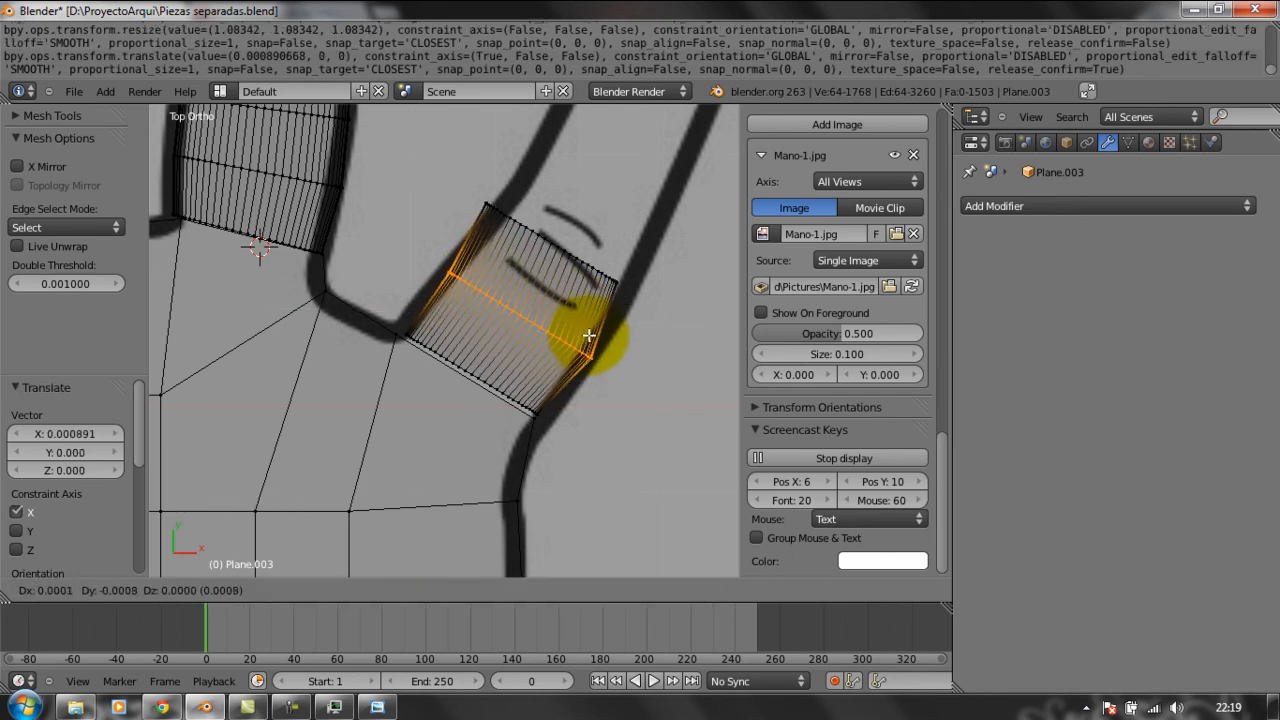
left_click(590, 336)
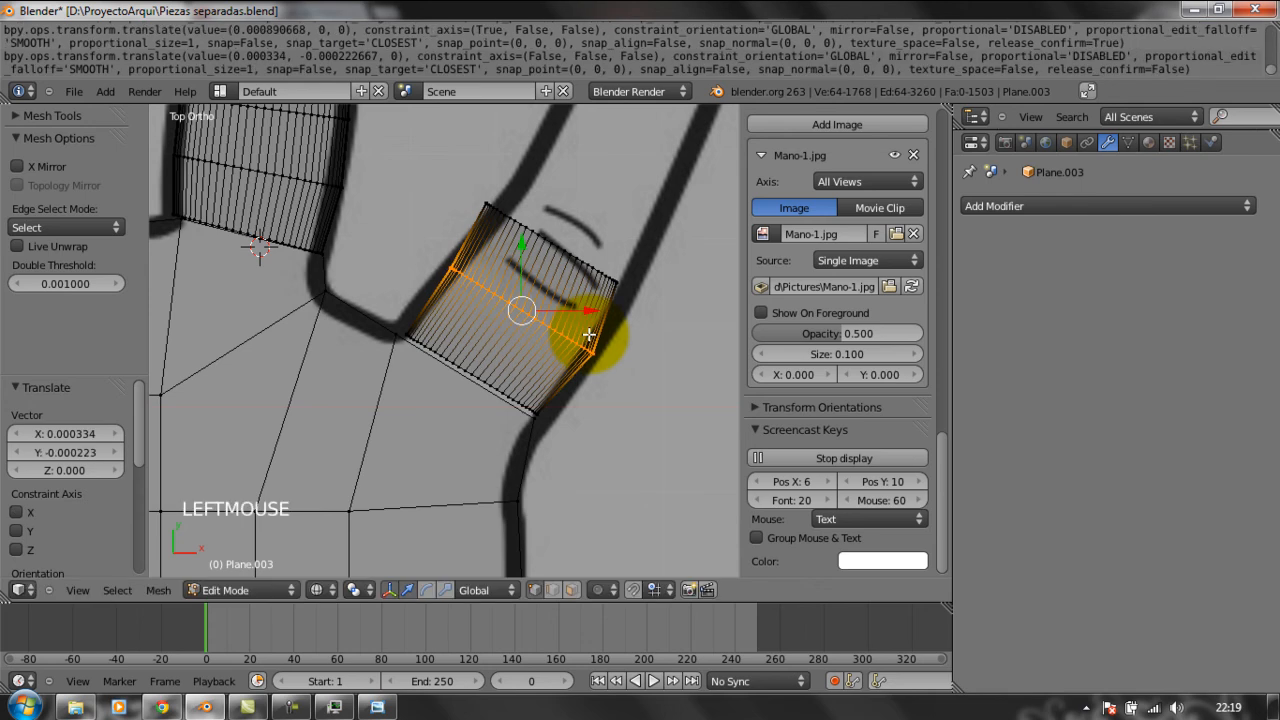
key("r")
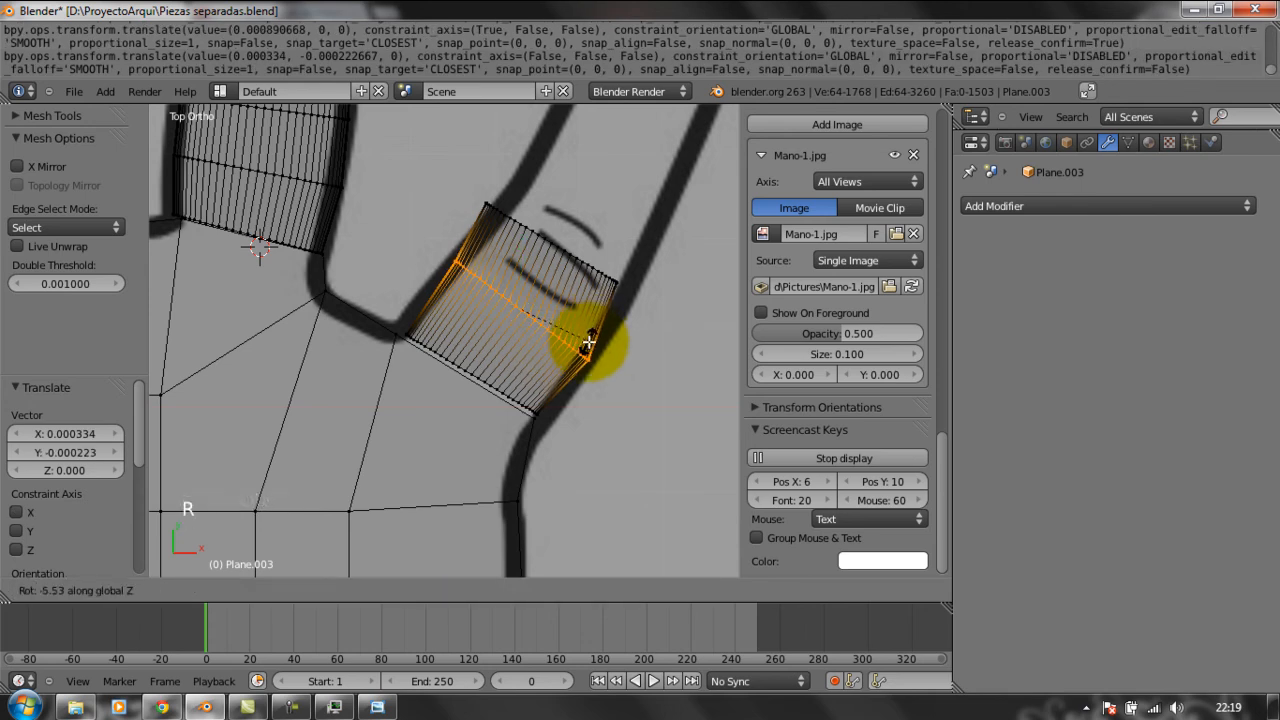
left_click(590, 338)
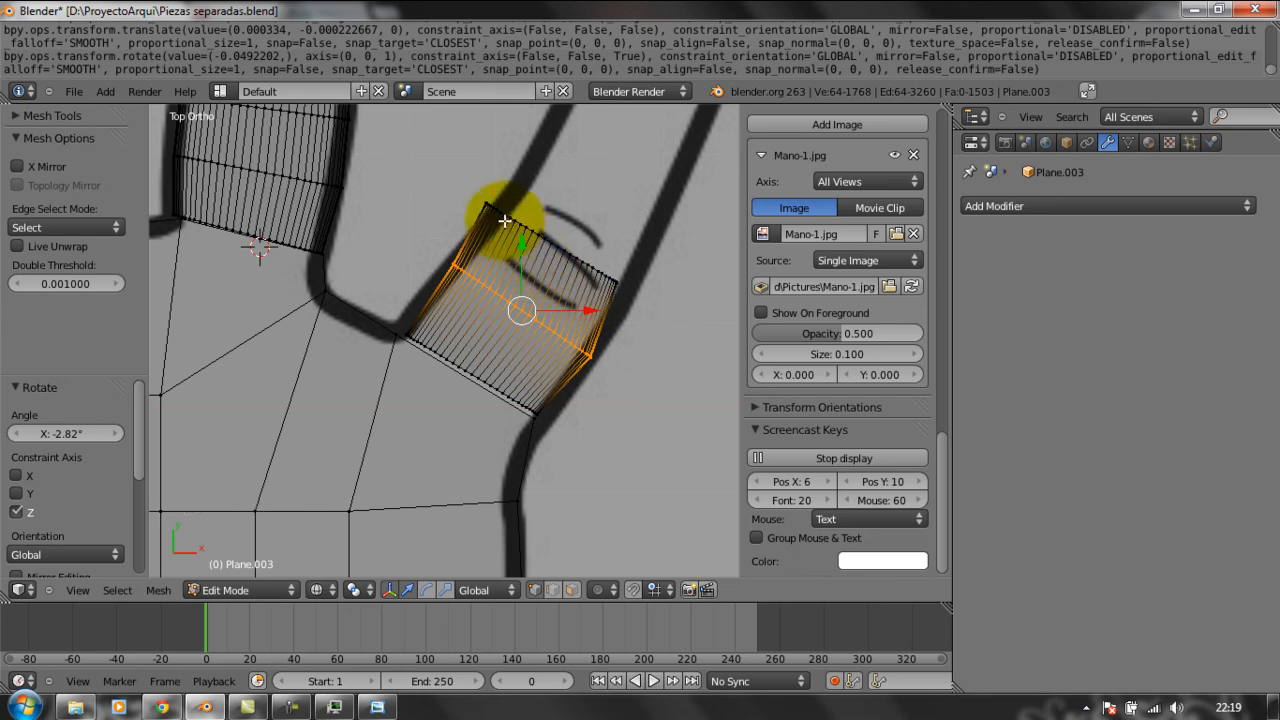
key("s")
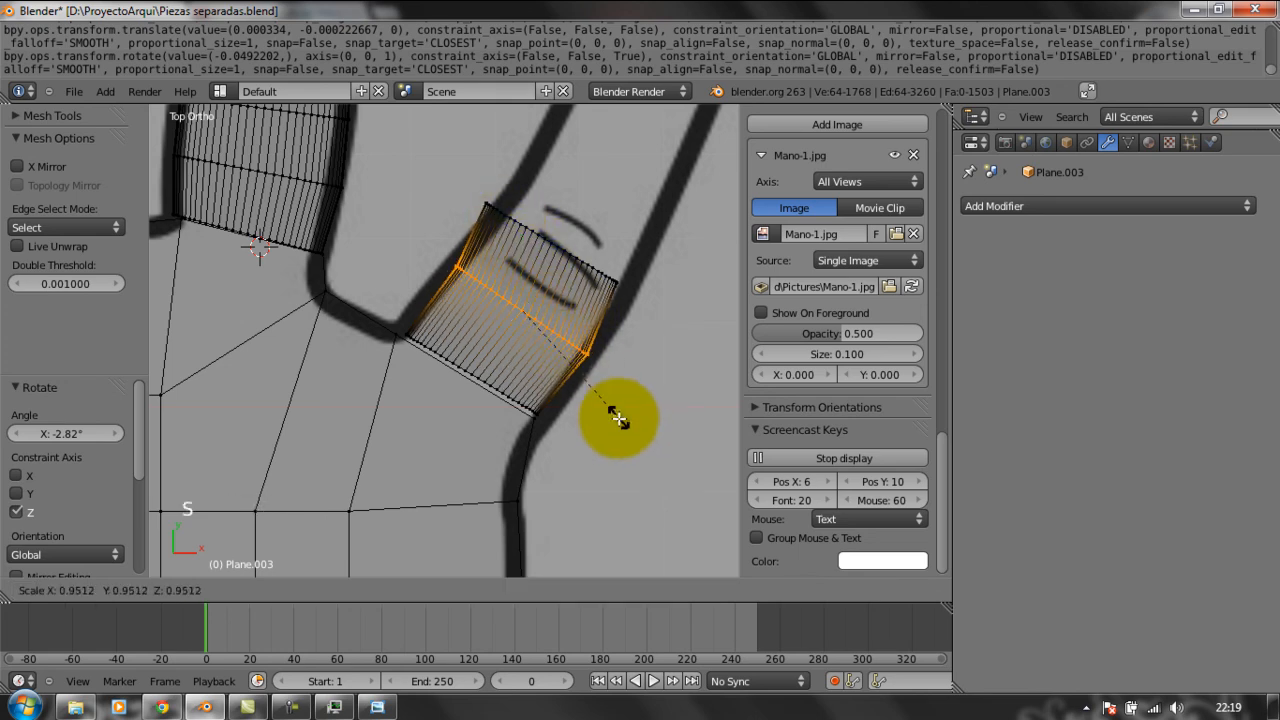
left_click(624, 427)
Select the outer end loop of the little finger's cylinder and rotate it.
key("b")
right_click(487, 207)
key("b")
left_click_drag(463, 191, 634, 294)
key("b")
key("b")
key("b")
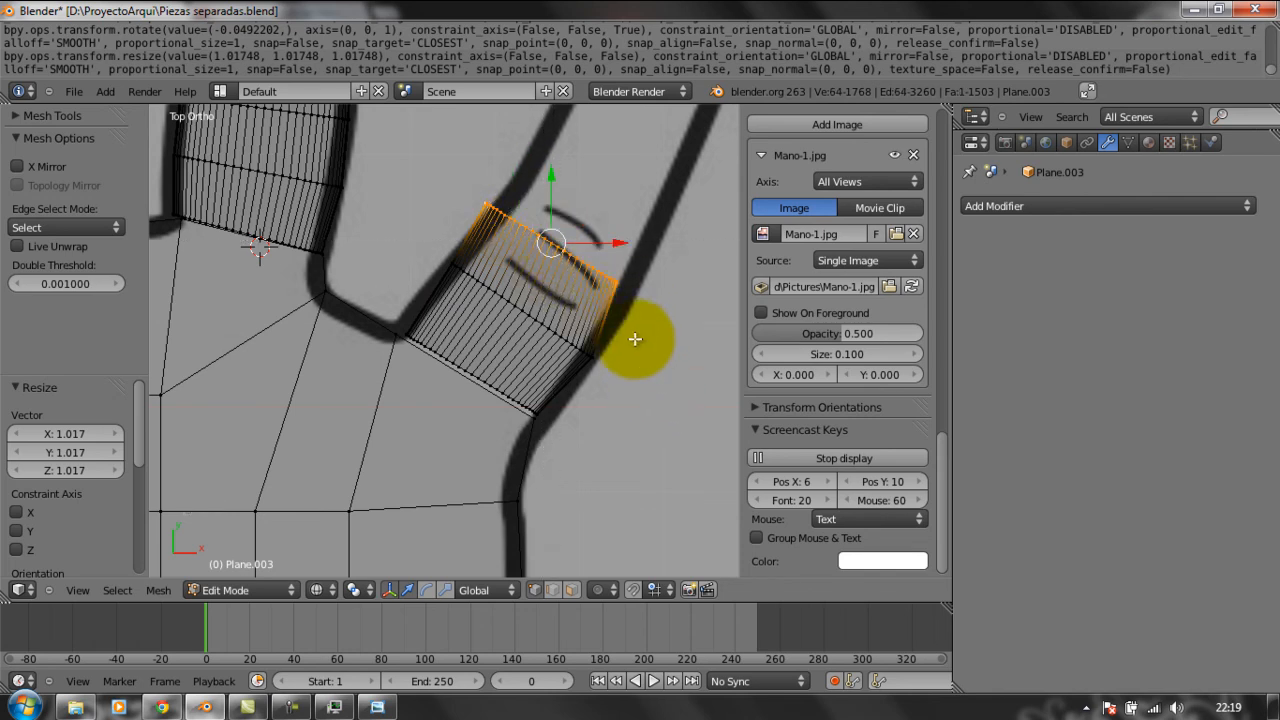
key("r")
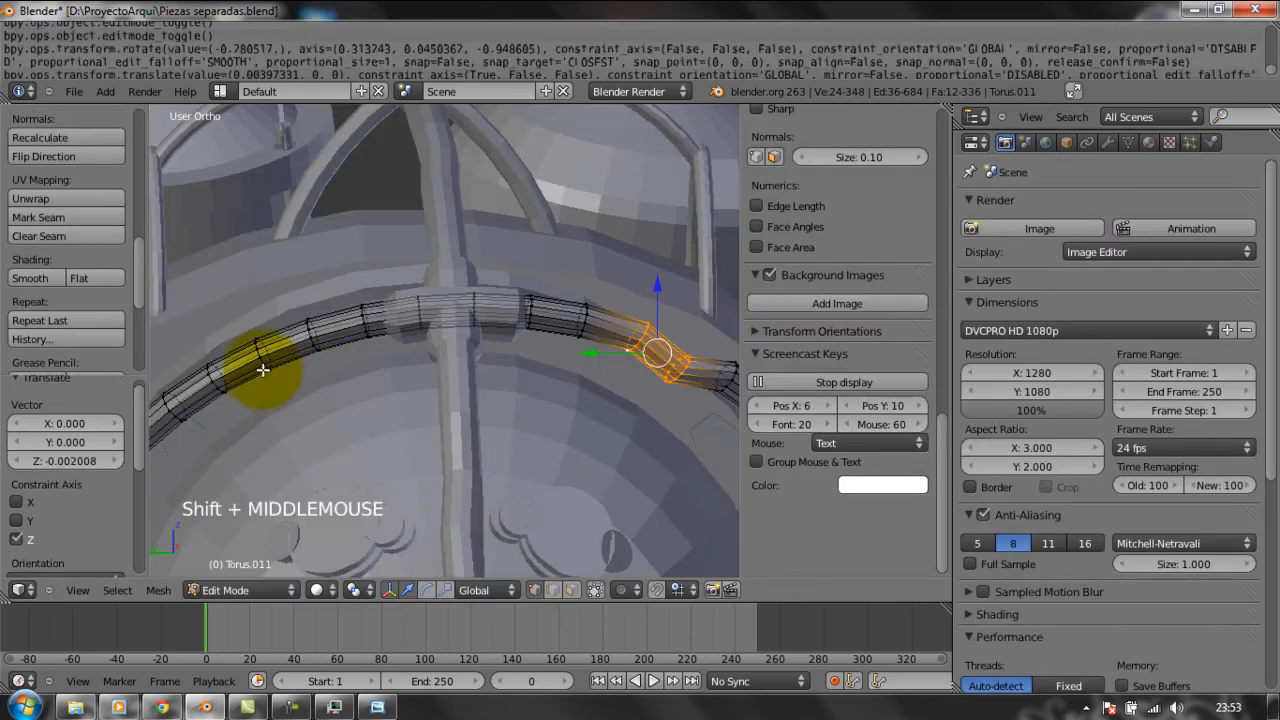
Rotate the two tube rings at the unbent side of the helmet cage's upper hoop about -19.7° and lower them about 0.0018 in Z.
right_click(258, 365)
key("b")
left_click_drag(201, 339, 284, 405)
key("b")
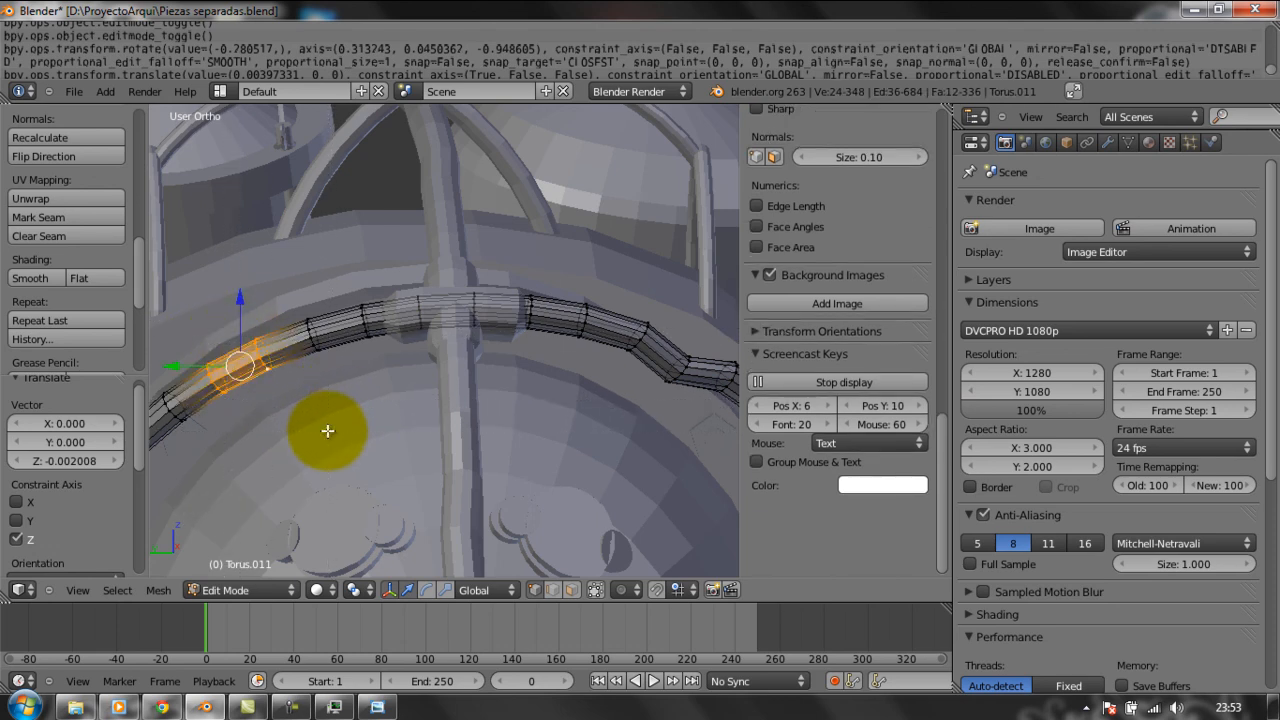
key("r")
key("r")
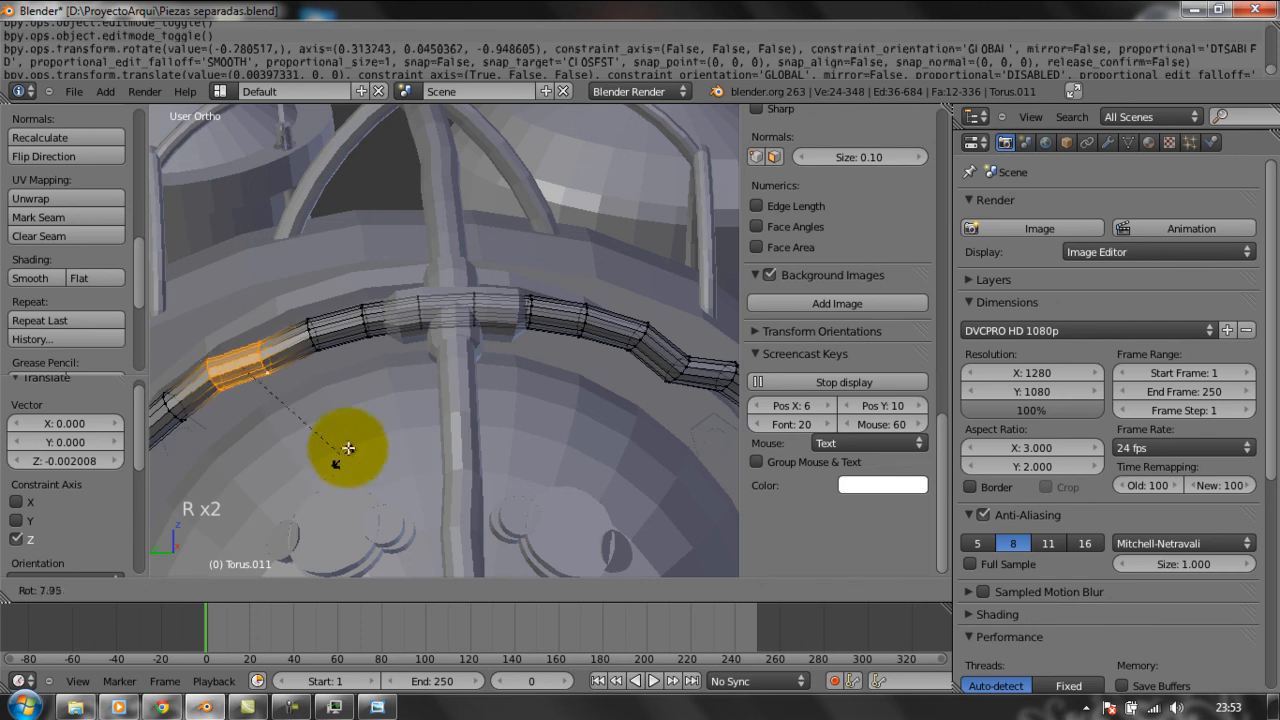
left_click(272, 399)
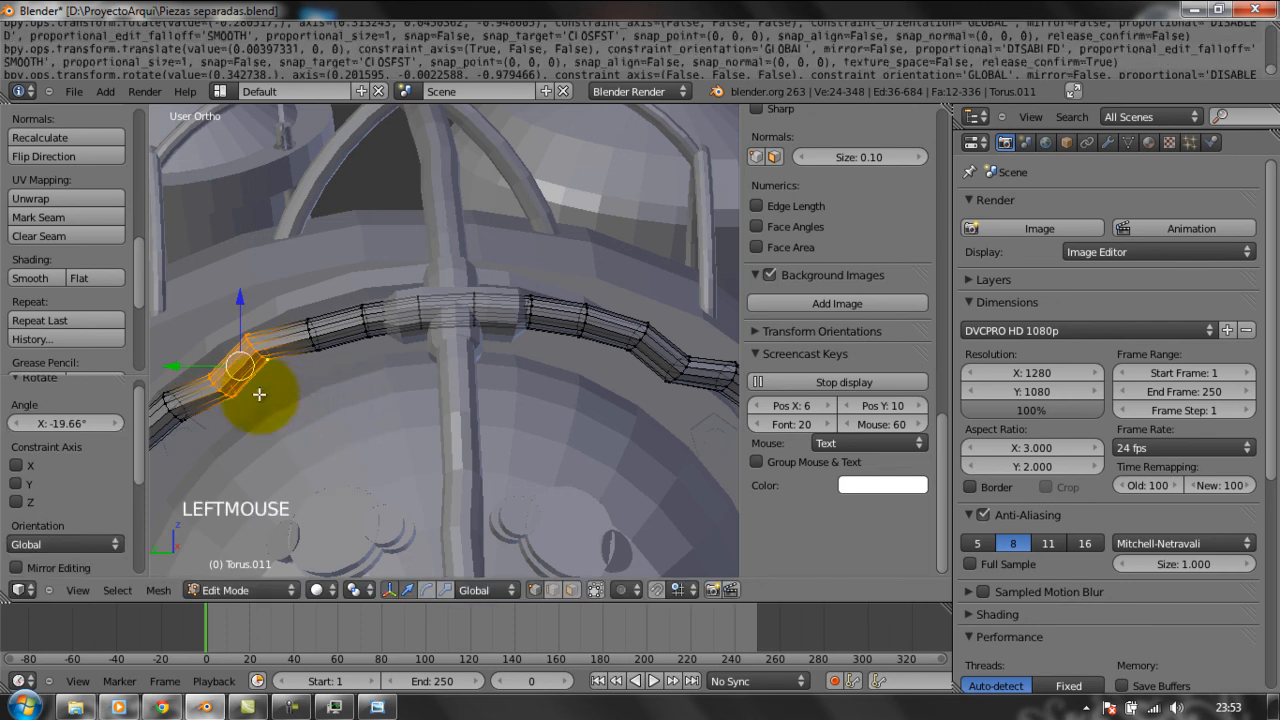
left_click_drag(243, 300, 244, 316)
Finish editing the helmet cage hoop and return to Object Mode.
scroll(477, 457, "down", 3)
middle_click_drag(457, 466, 489, 521)
scroll(463, 474, "down", 2)
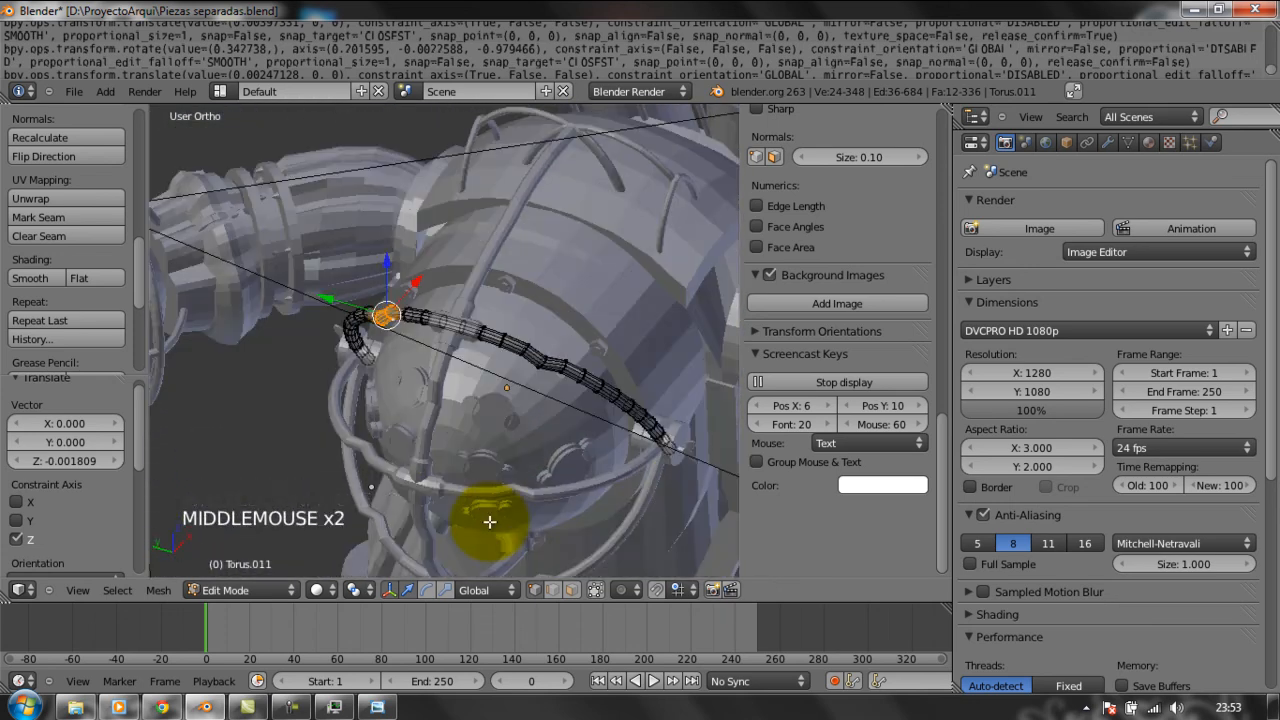
scroll(489, 521, "down", 2)
left_click(282, 590)
left_click(275, 577)
Render a still image of the scene and examine the whole character and its helmet cage in the result.
middle_click_drag(473, 527, 498, 463)
scroll(498, 463, "down", 2)
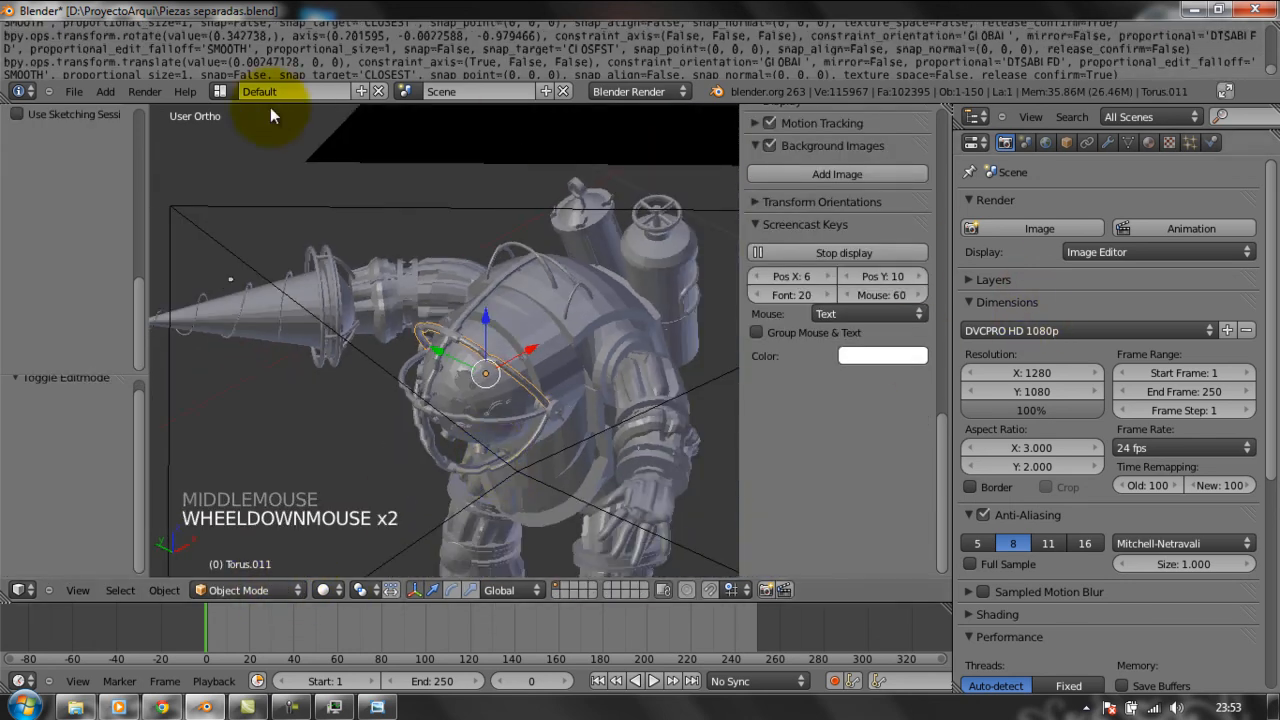
left_click(154, 100)
left_click(151, 99)
left_click(144, 94)
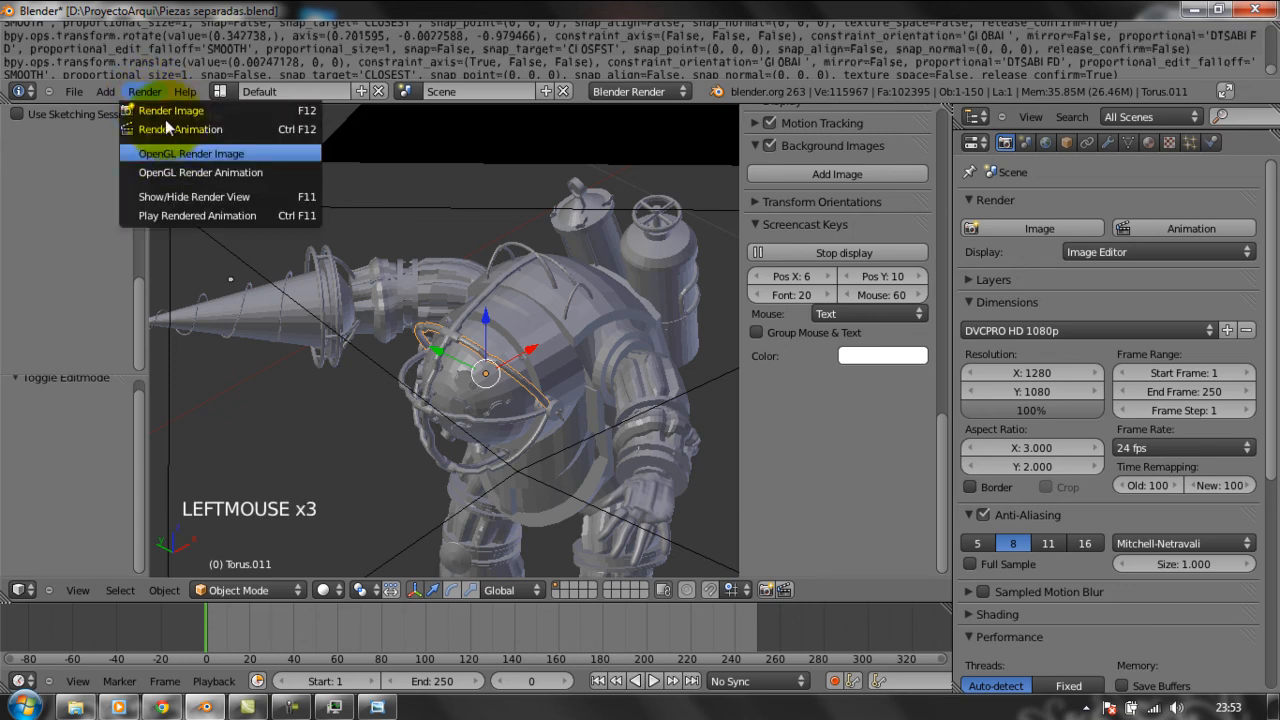
left_click(165, 112)
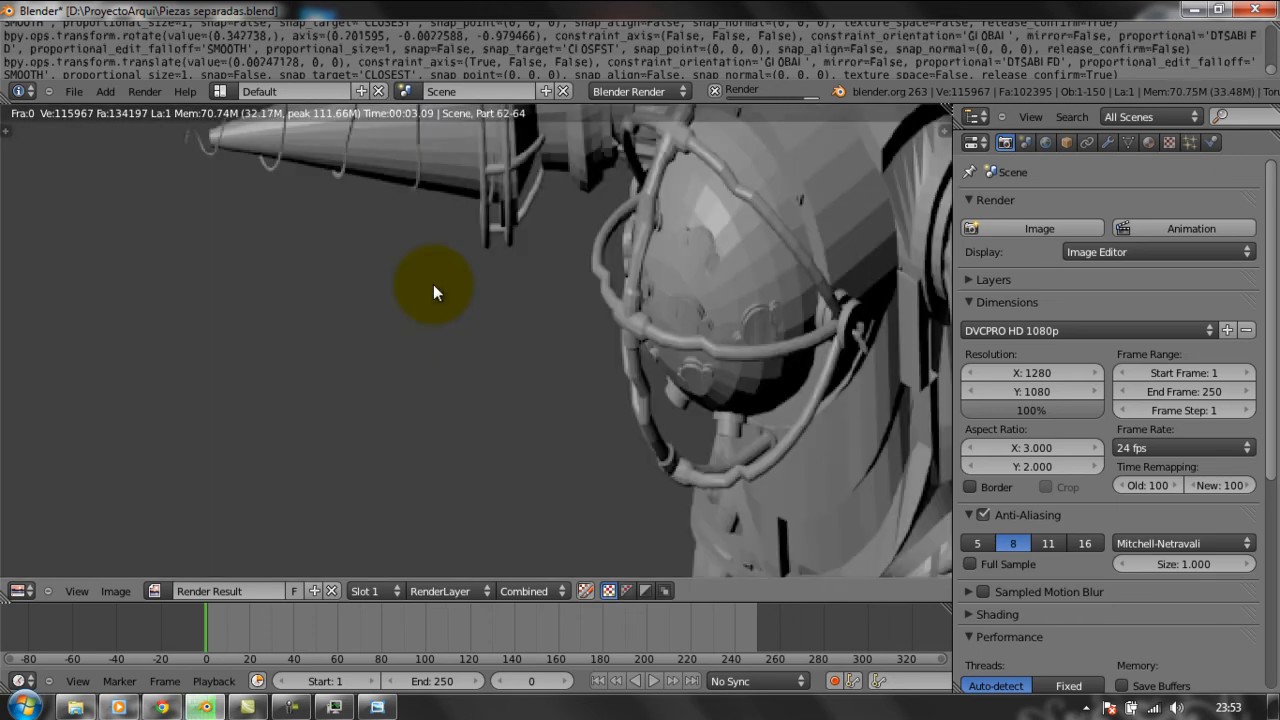
scroll(433, 284, "down", 3)
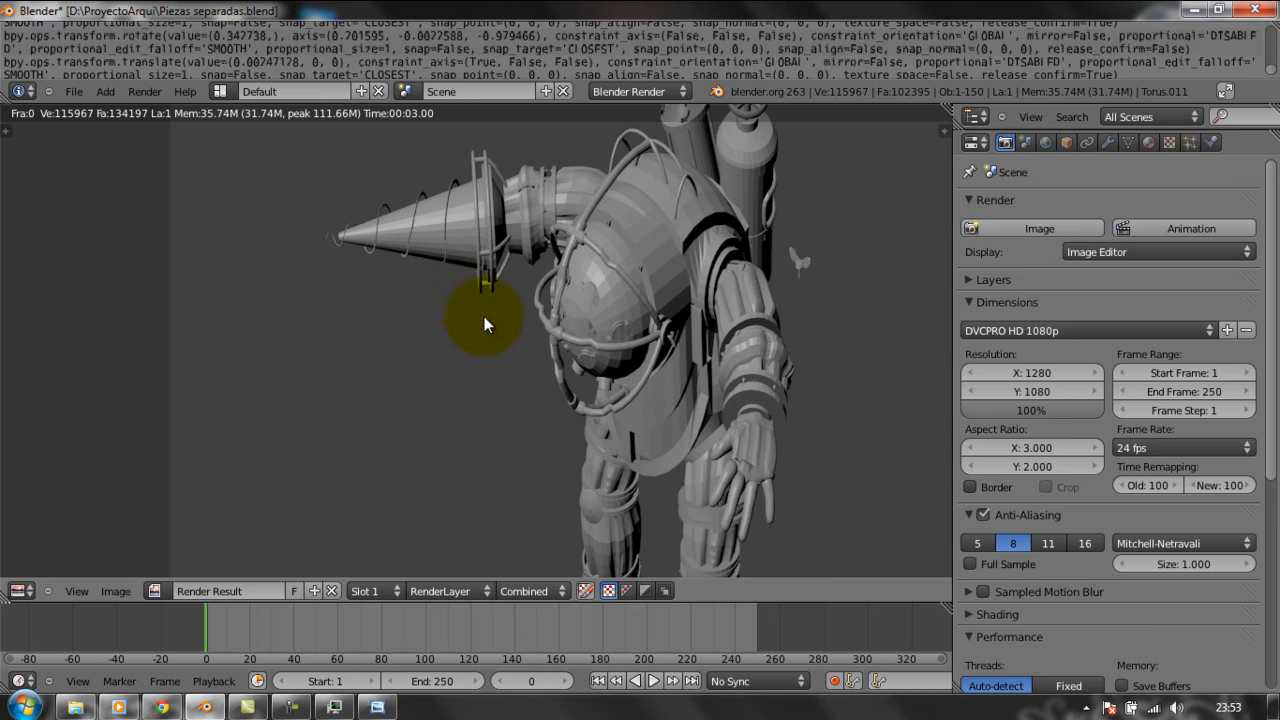
scroll(572, 374, "down", 2)
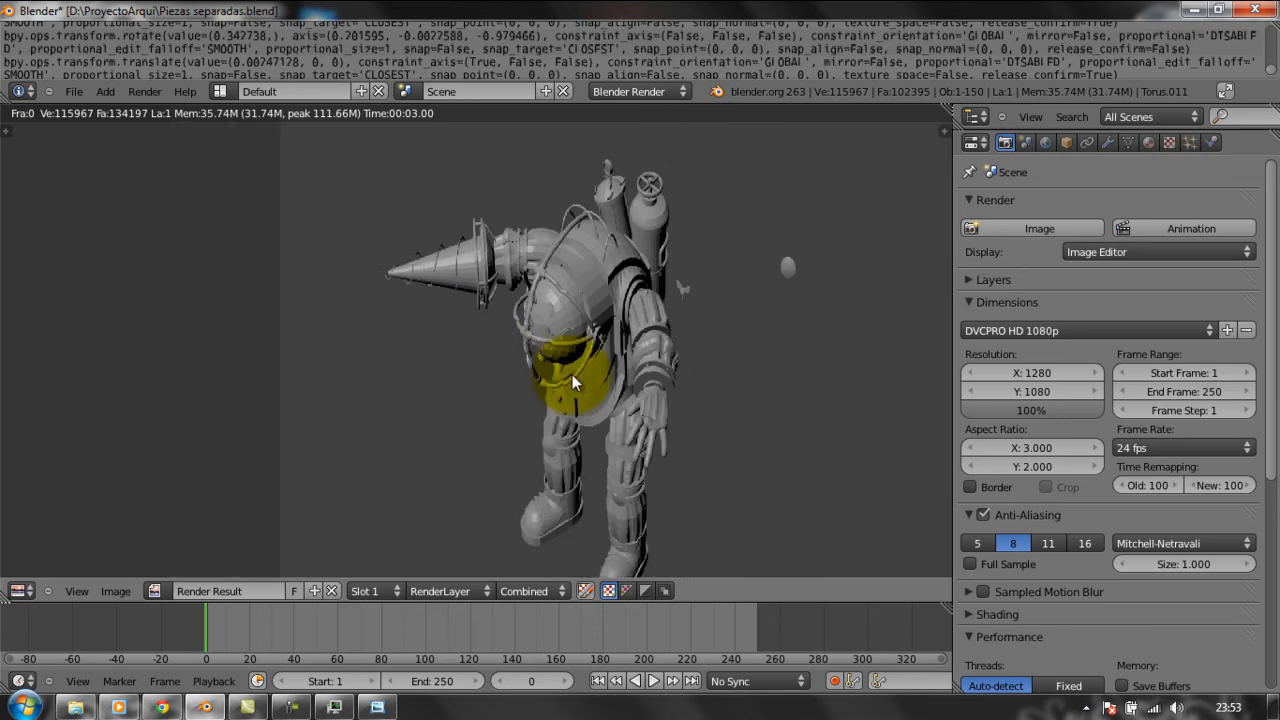
scroll(572, 374, "up", 3)
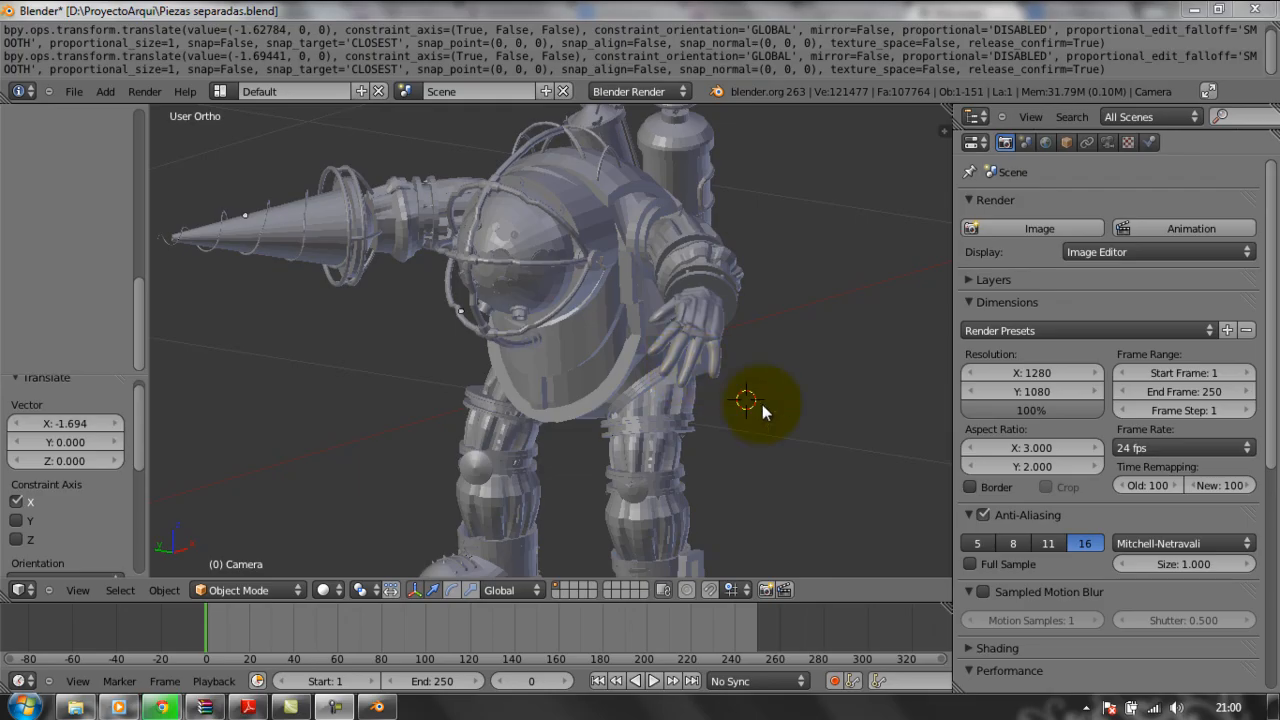
Inspect the assembled character from the front, from below and from the side.
mouse_move(766, 411)
middle_mouse_down()
mouse_move(664, 403)
mouse_move(766, 402)
middle_mouse_up()
middle_click_drag(795, 386, 573, 390, "shift")
middle_click_drag(690, 375, 737, 392)
middle_click_drag(784, 356, 478, 227)
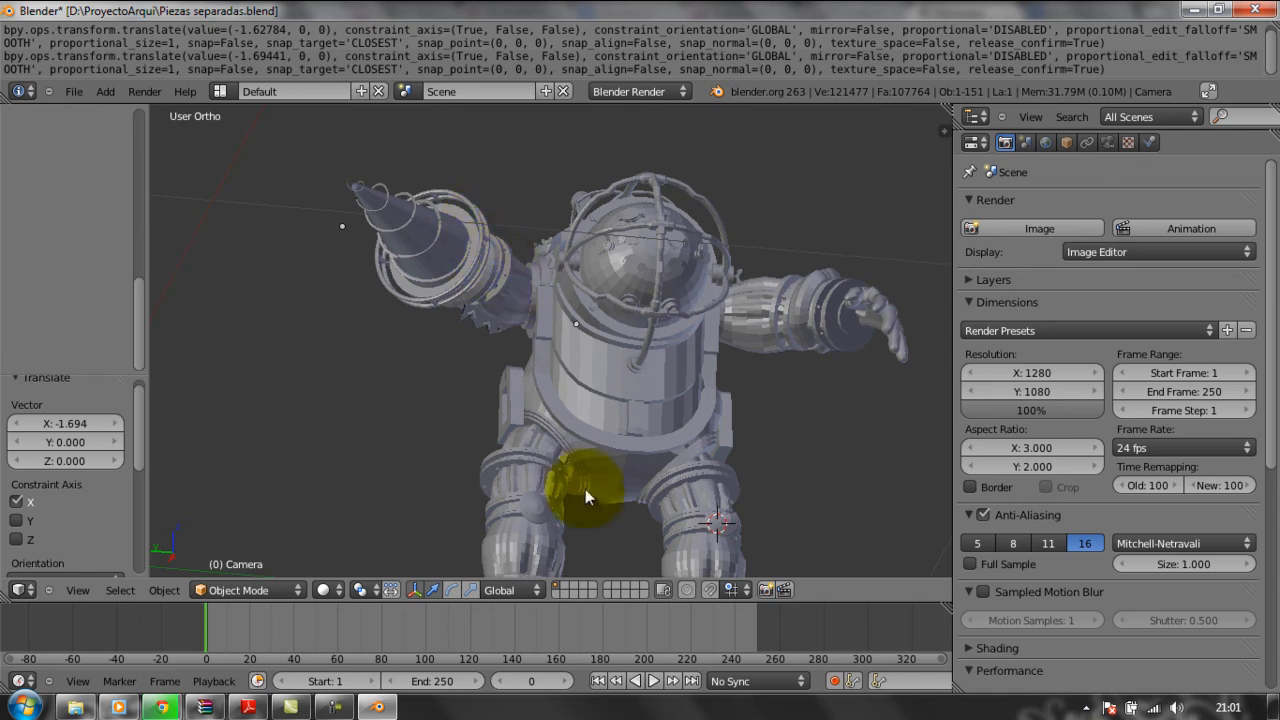
middle_click_drag(572, 415, 484, 348)
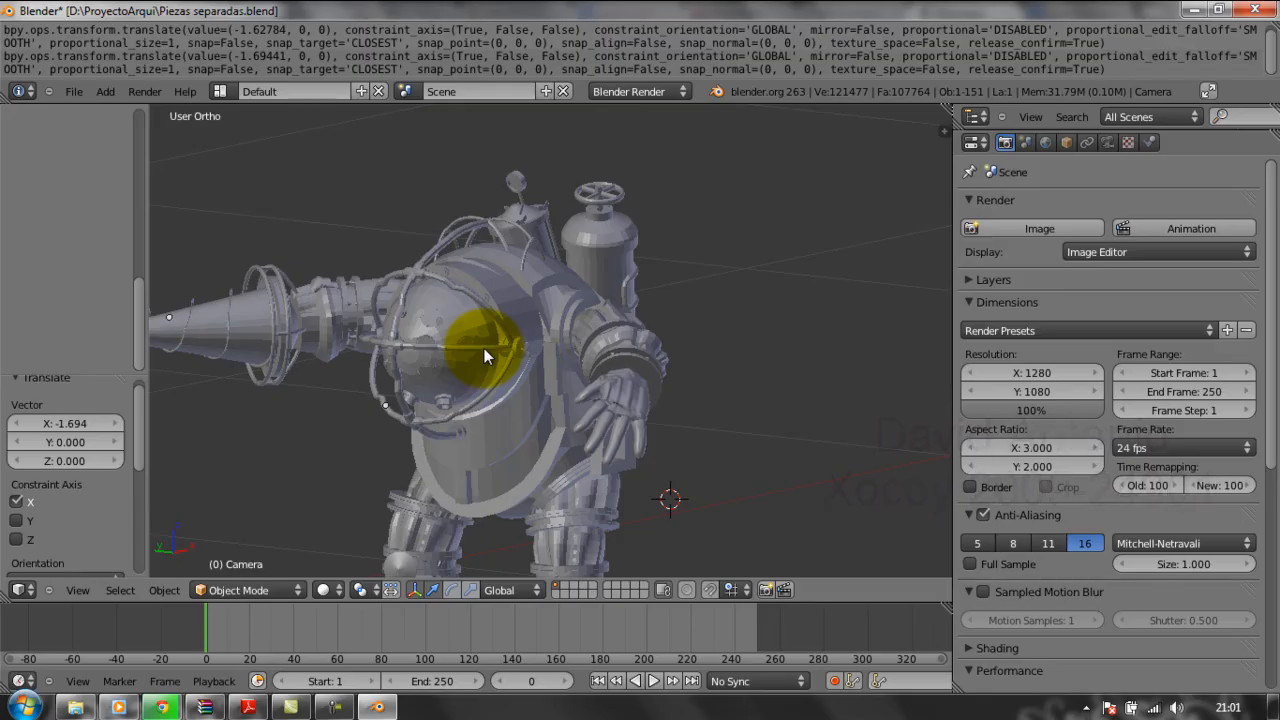